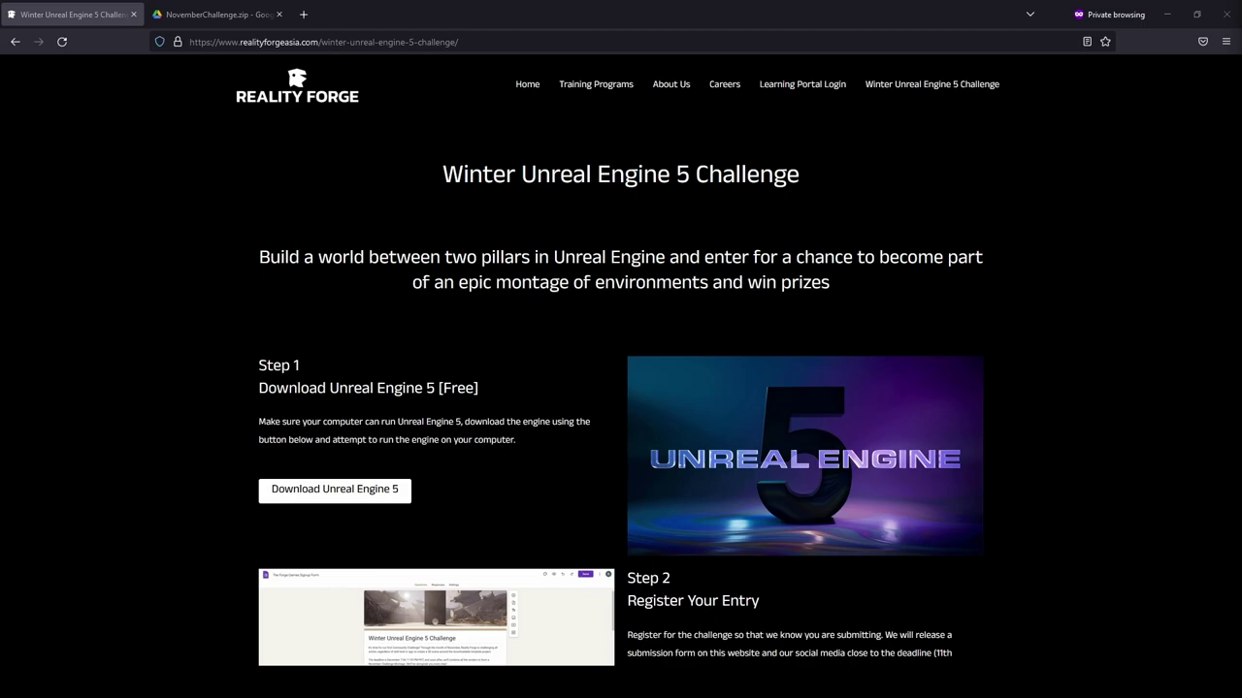
Review the challenge steps, go to the Unreal Engine download page, and download the Epic Games launcher
scroll(896, 504, "down", 3)
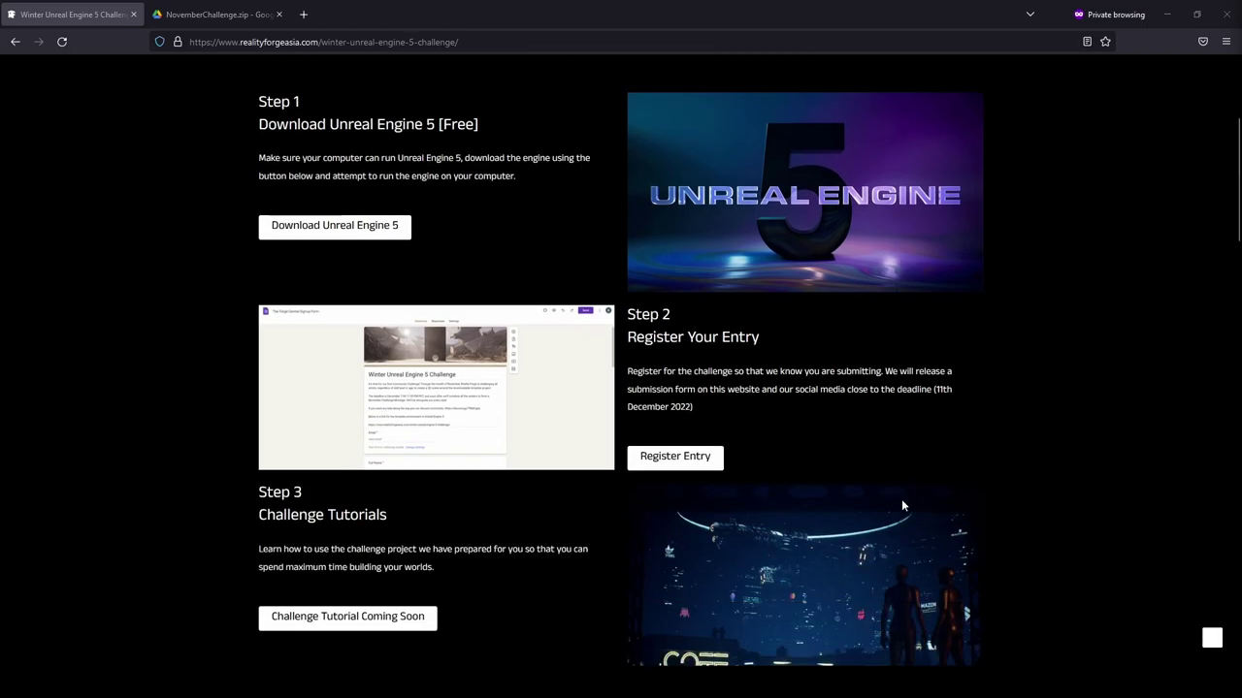
scroll(751, 466, "down", 2)
scroll(619, 373, "down", 2)
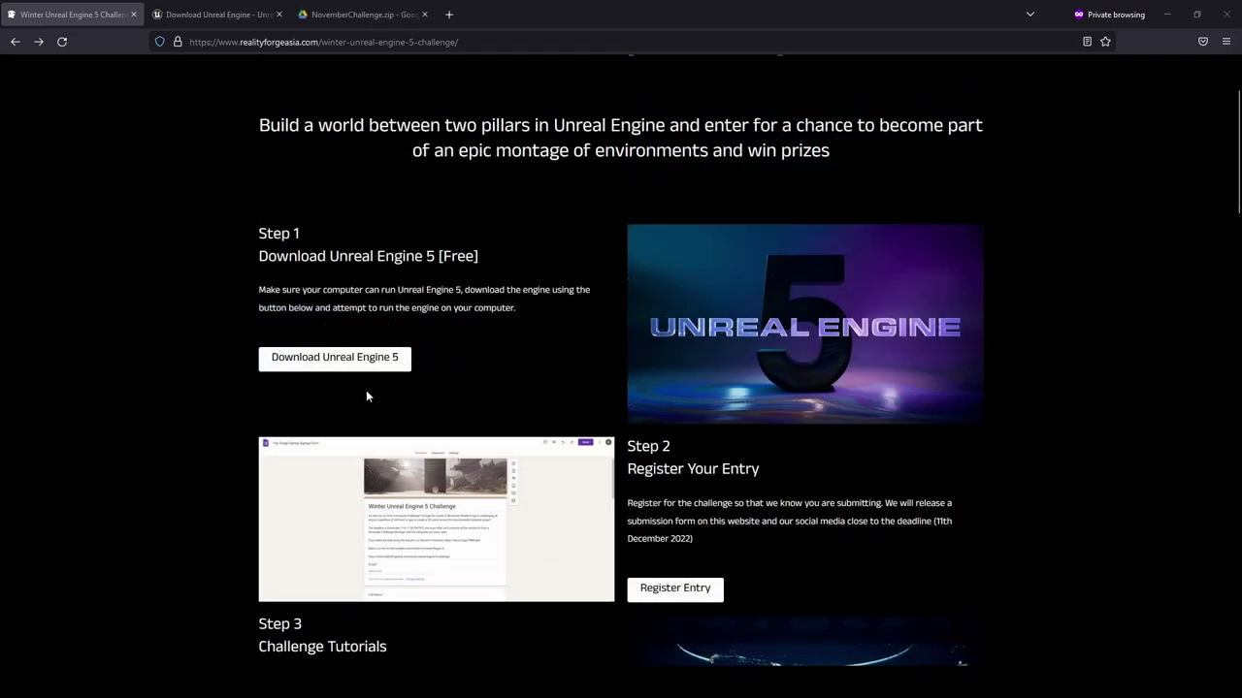
left_click(199, 15)
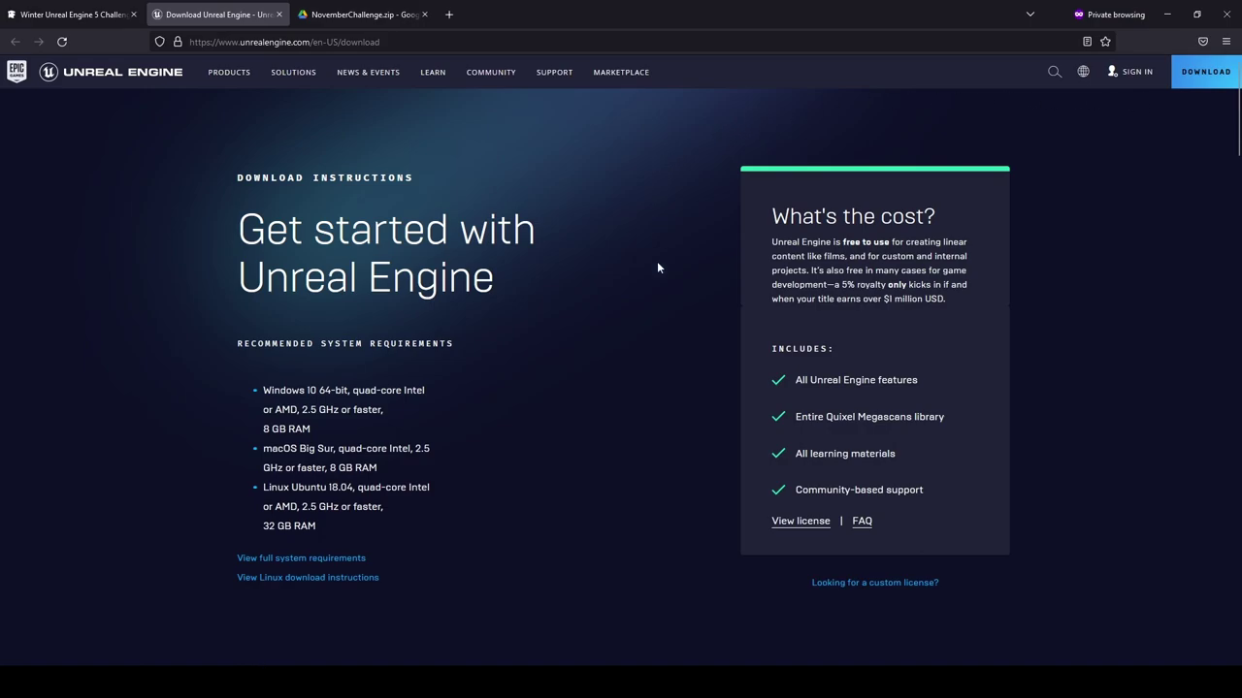
scroll(604, 321, "down", 5)
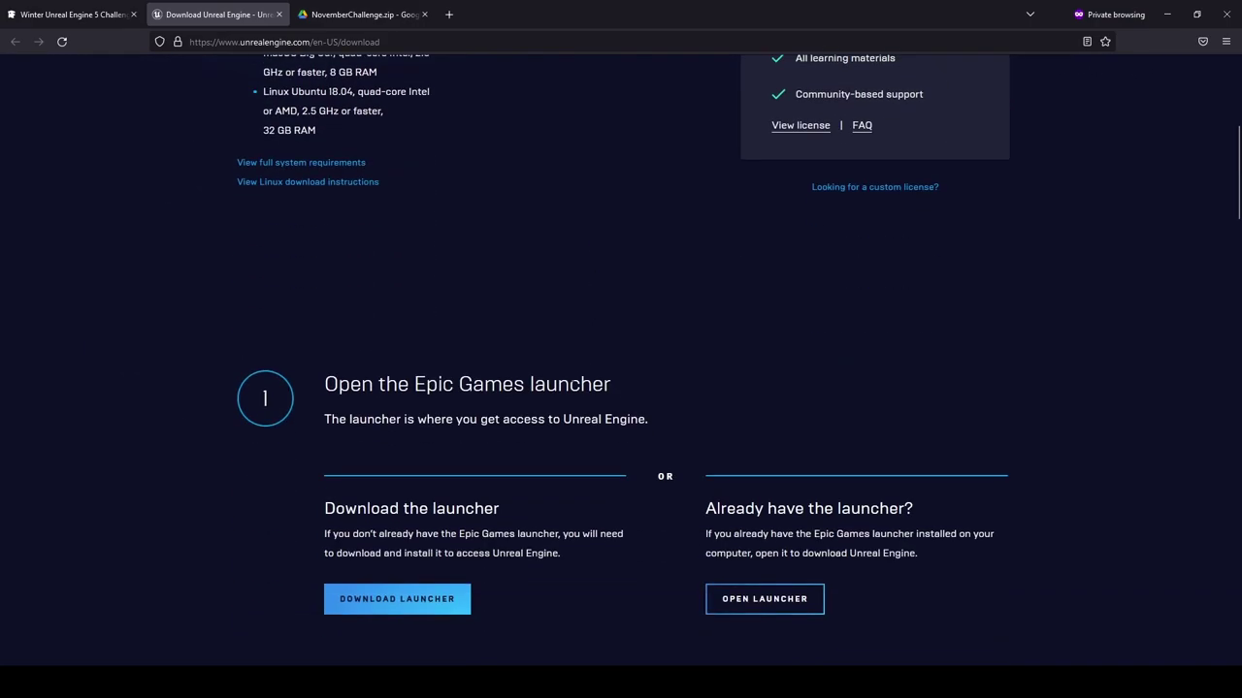
left_click(447, 420)
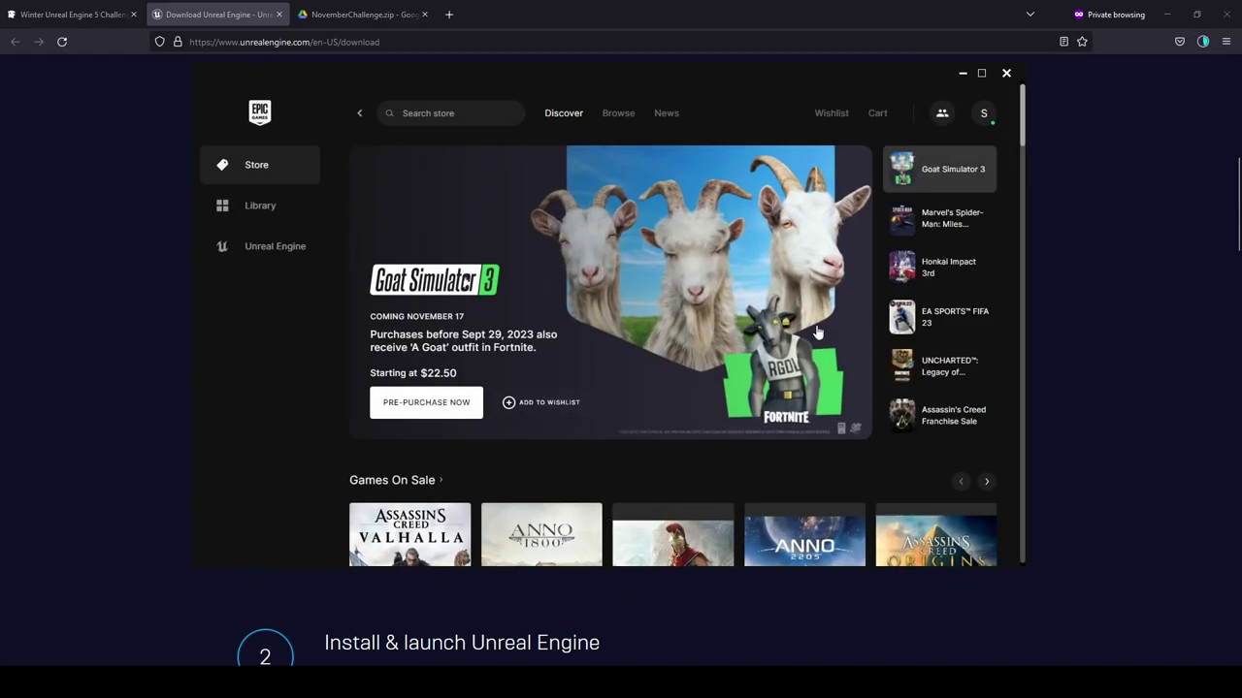
In the Epic Games launcher's Unreal Engine library, check the versions offered for a new engine slot, leaving no extra slot
left_click(285, 248)
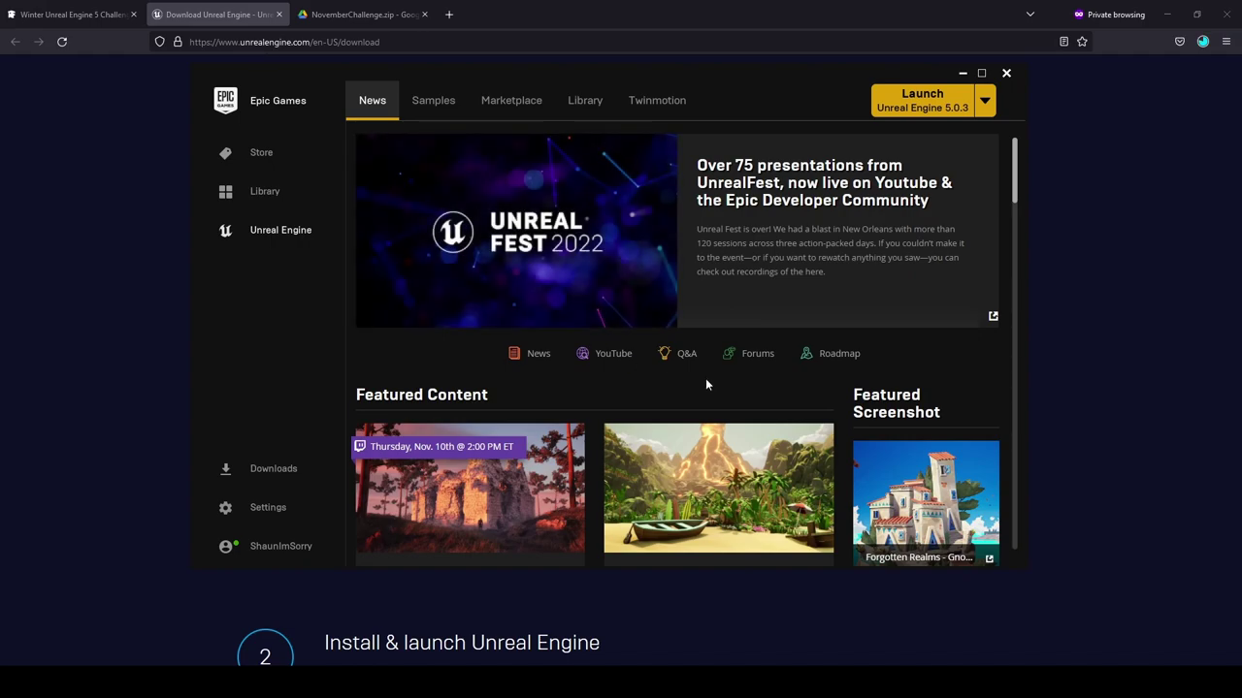
left_click(583, 104)
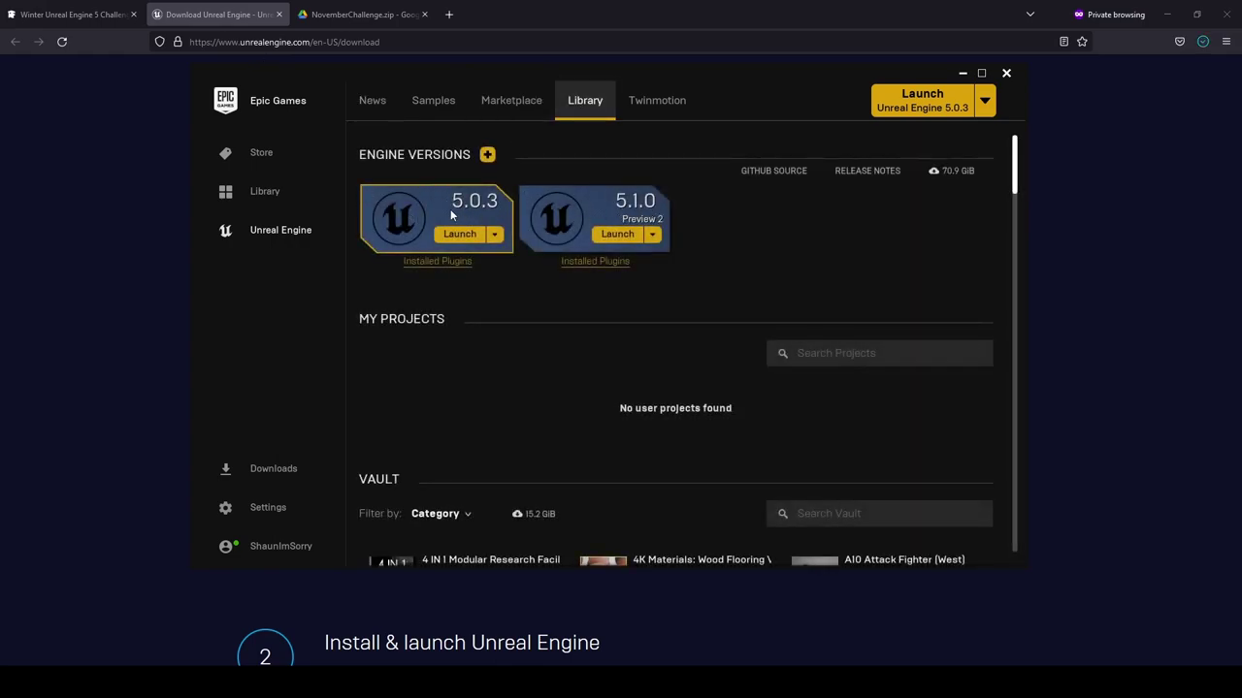
left_click(487, 156)
left_click(785, 200)
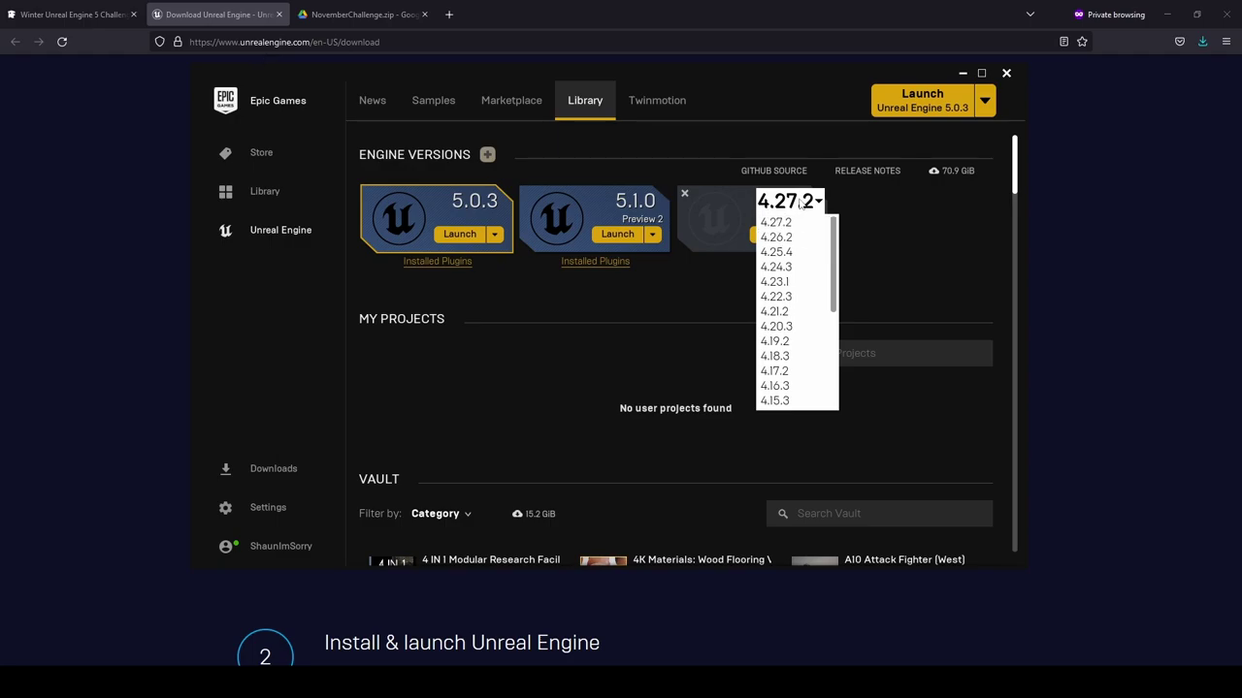
left_click(792, 203)
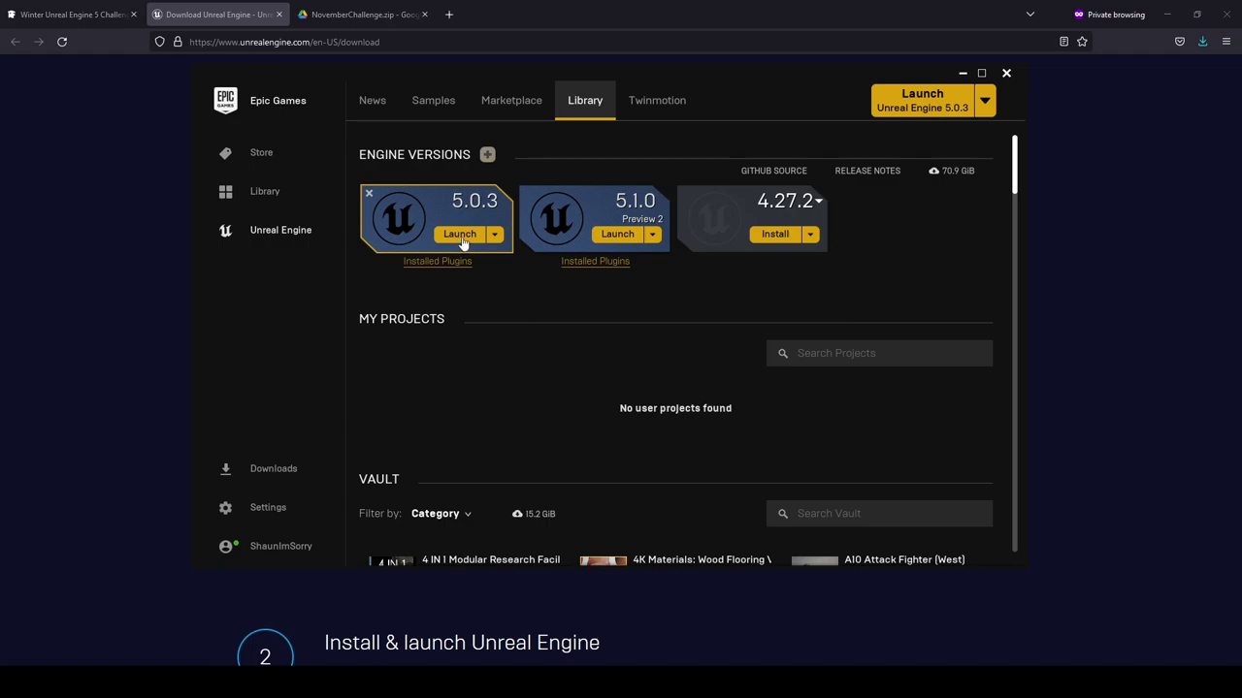
left_click(684, 194)
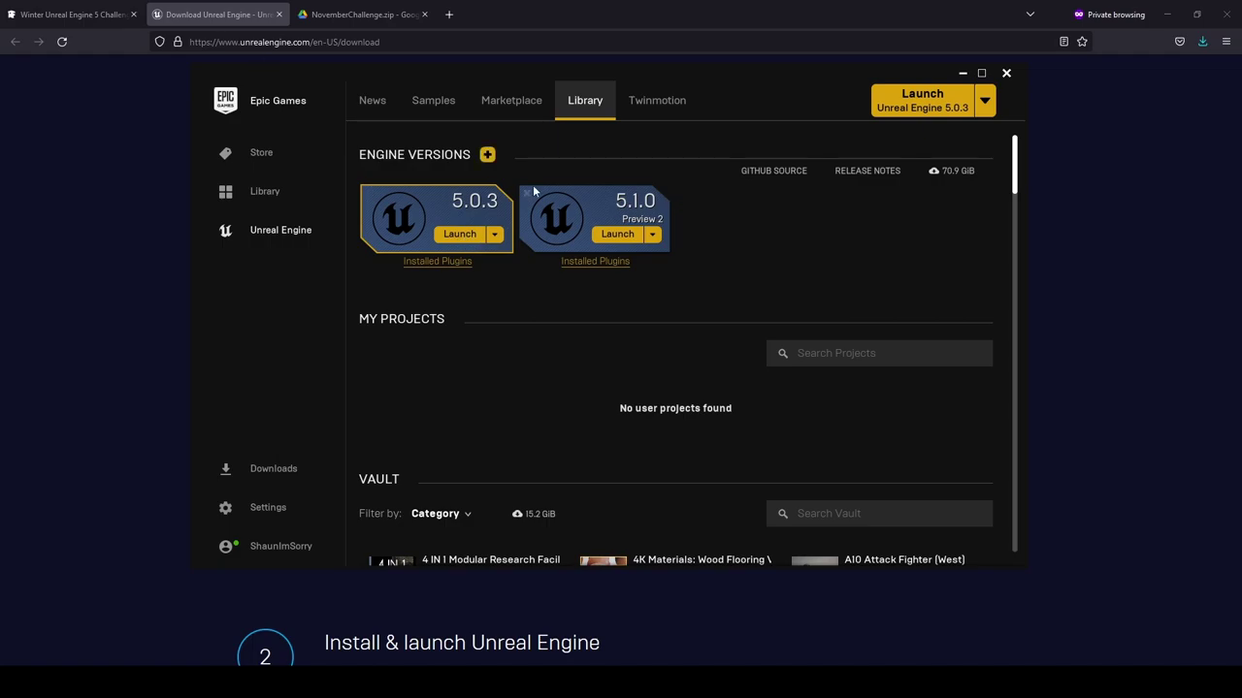
Launch Unreal Engine 5.0.3, browse the game templates, and select the Third Person template
left_click(459, 235)
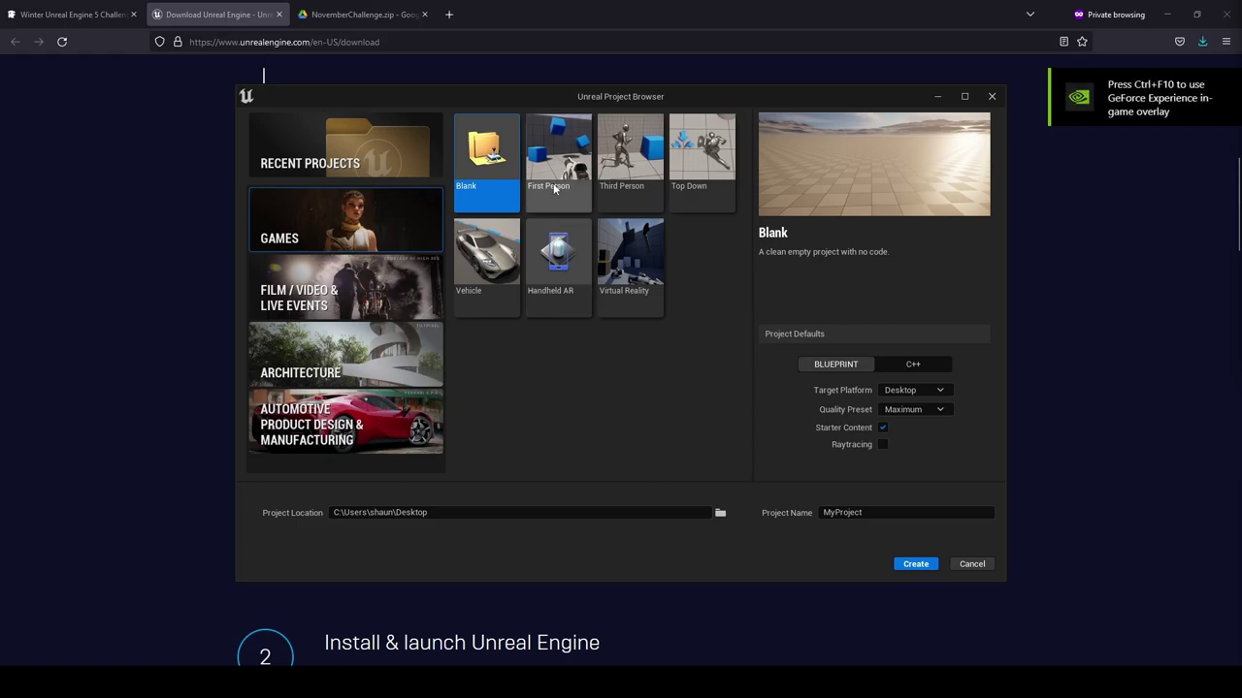
left_click(555, 189)
left_click(630, 179)
left_click(701, 169)
left_click(638, 268)
left_click(486, 257)
left_click(631, 257)
left_click(628, 155)
left_click(695, 172)
left_click(629, 160)
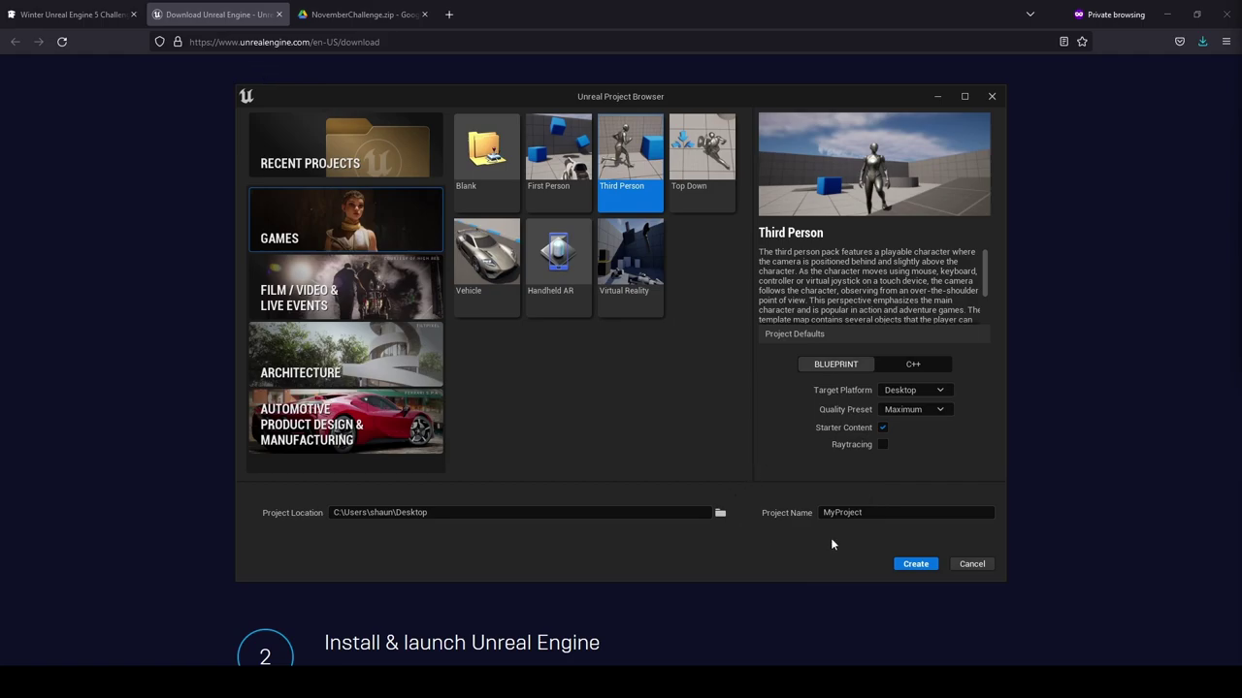
Create the project under the name MyProject, without spaces, in the Desktop location
left_click(854, 514)
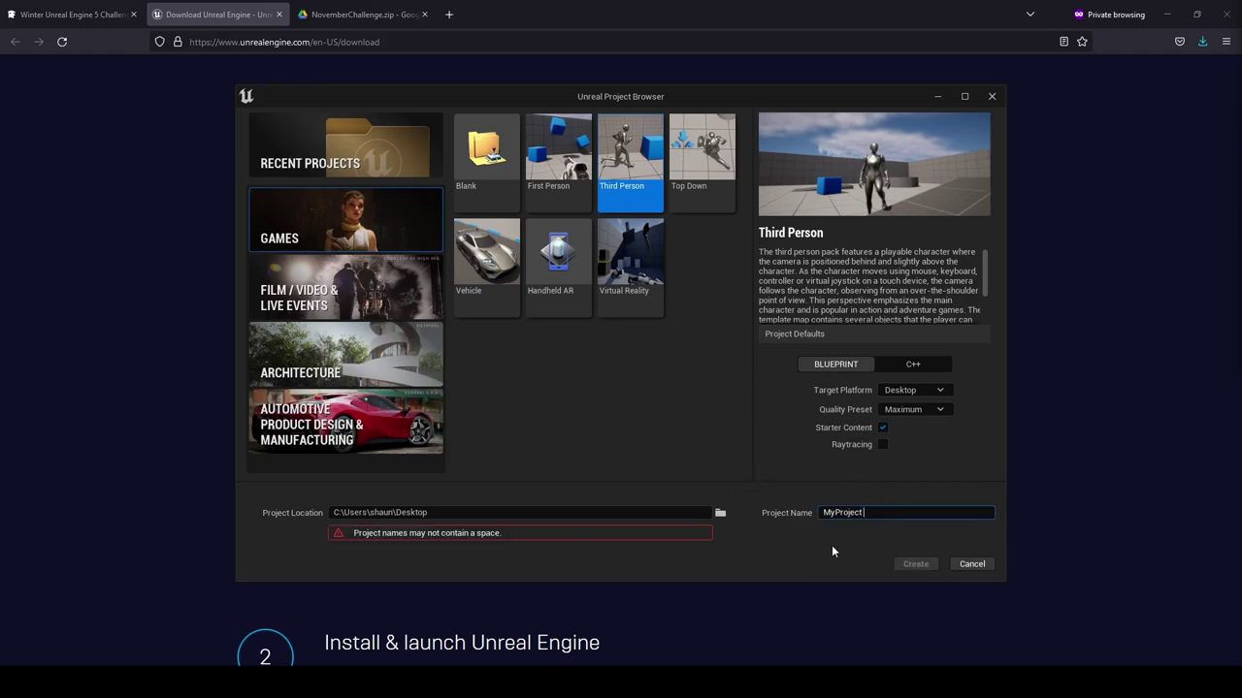
key("BackSpace")
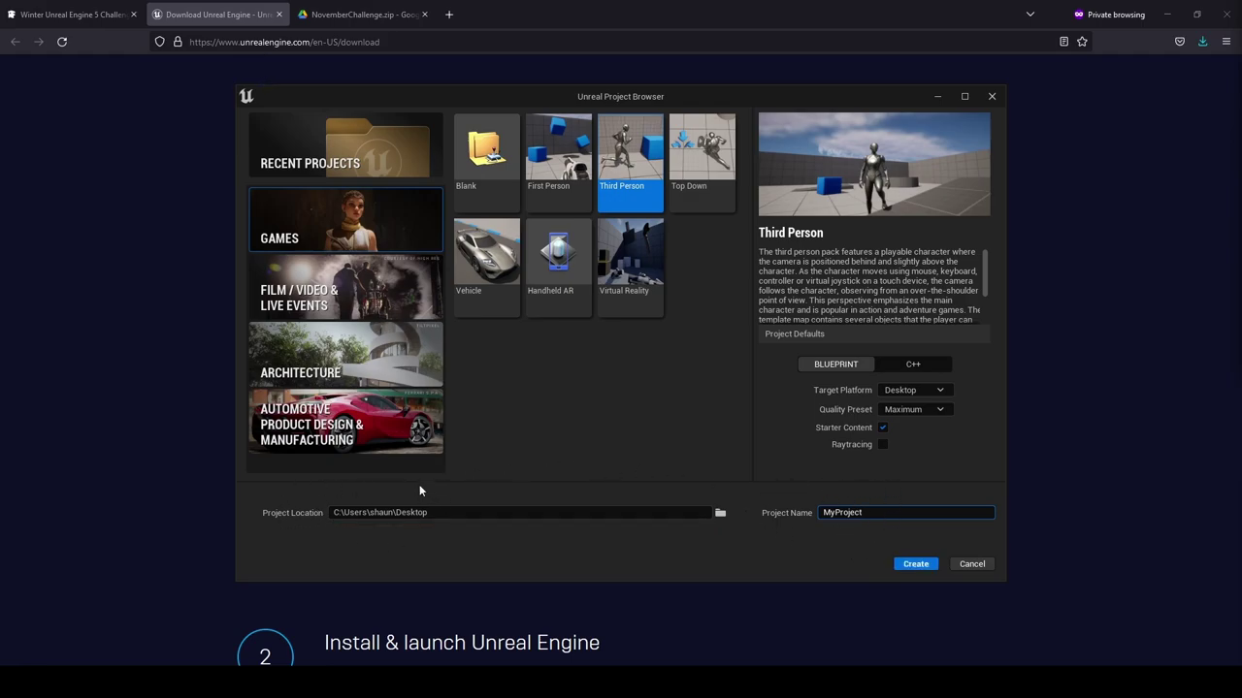
left_click(903, 567)
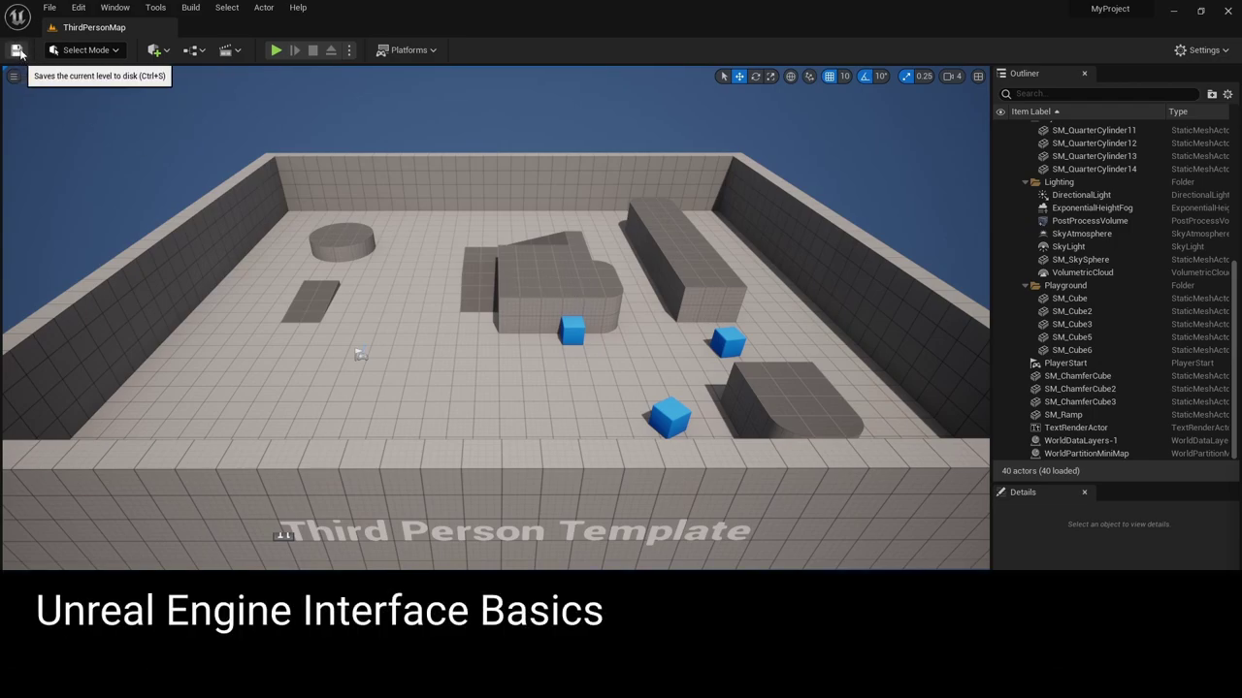
Place a cube and a point light on top of the raised block in the middle of the level
left_click(118, 53)
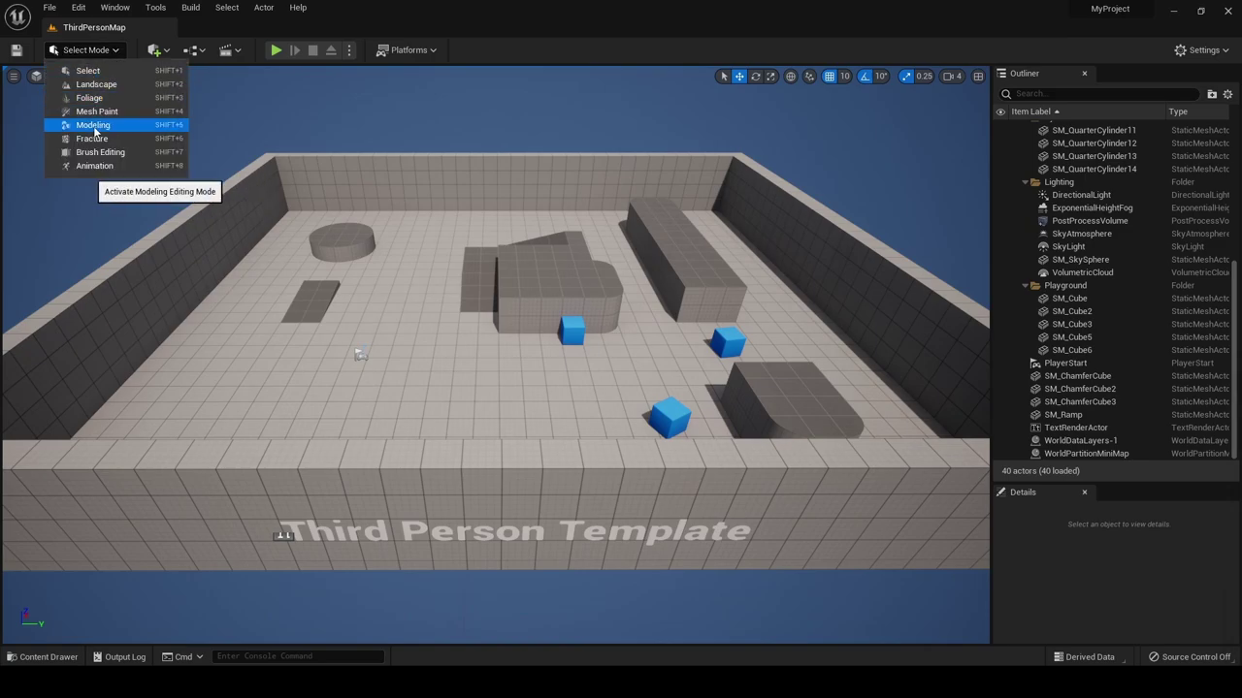
left_click(119, 55)
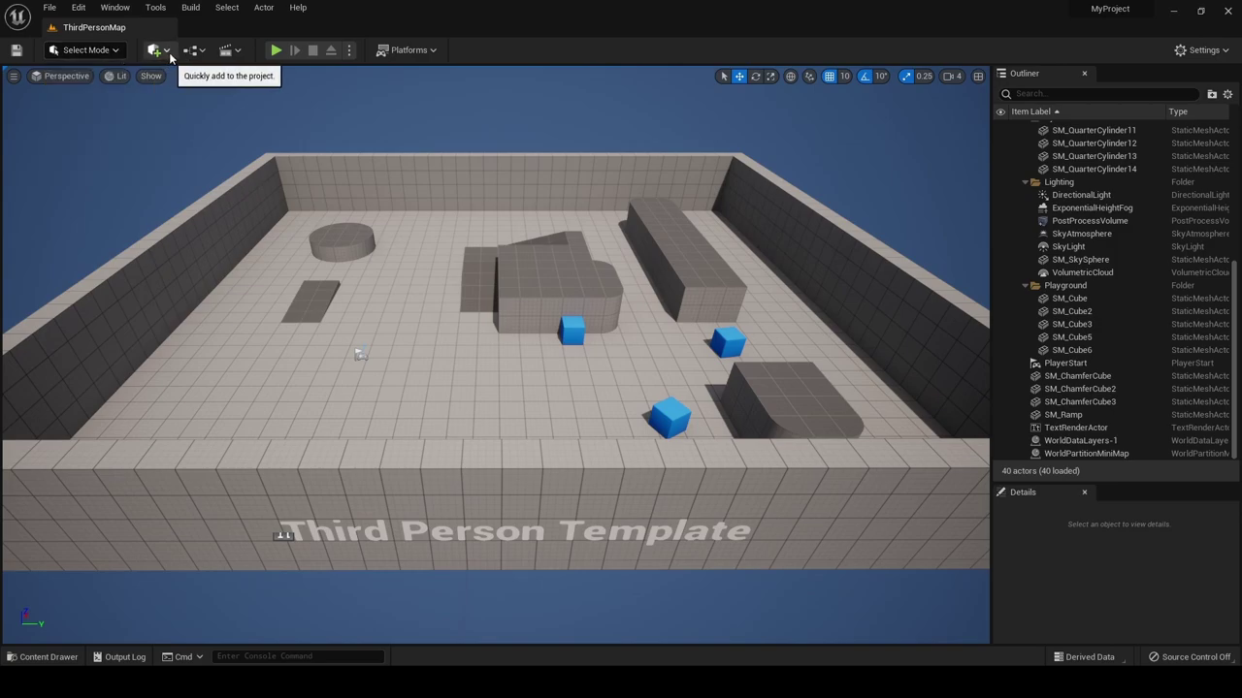
left_click(164, 53)
mouse_move(184, 197)
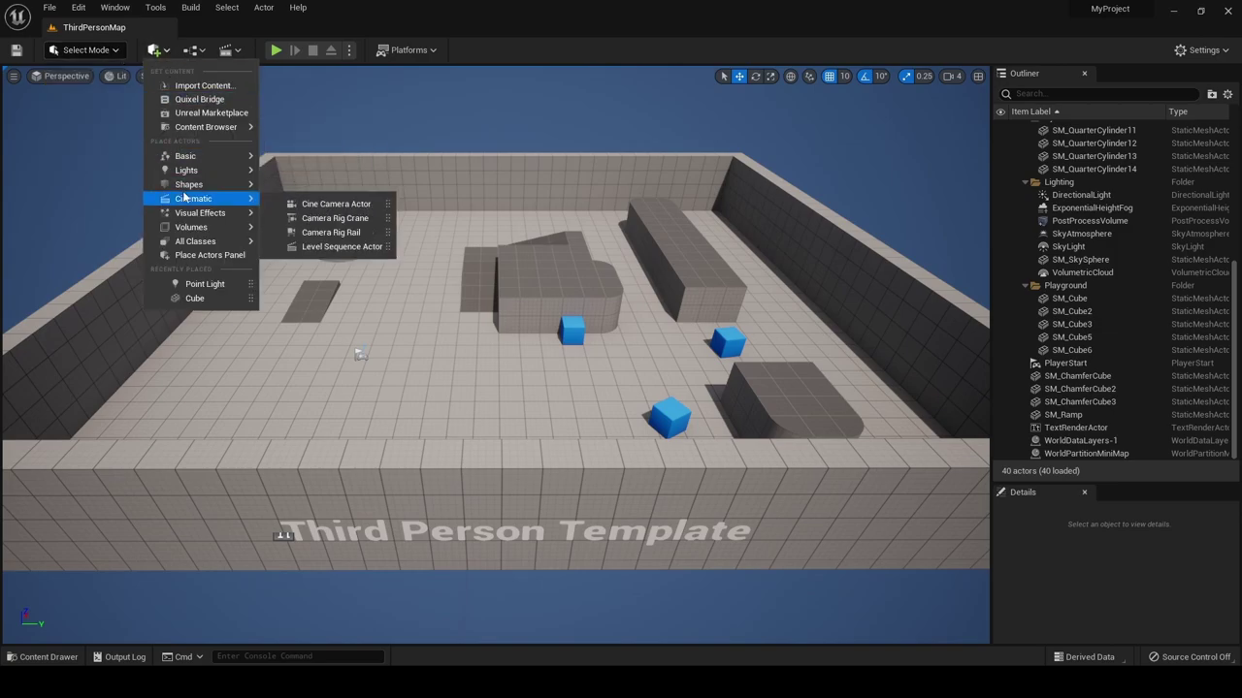
left_click_drag(306, 189, 588, 292)
left_click(159, 50)
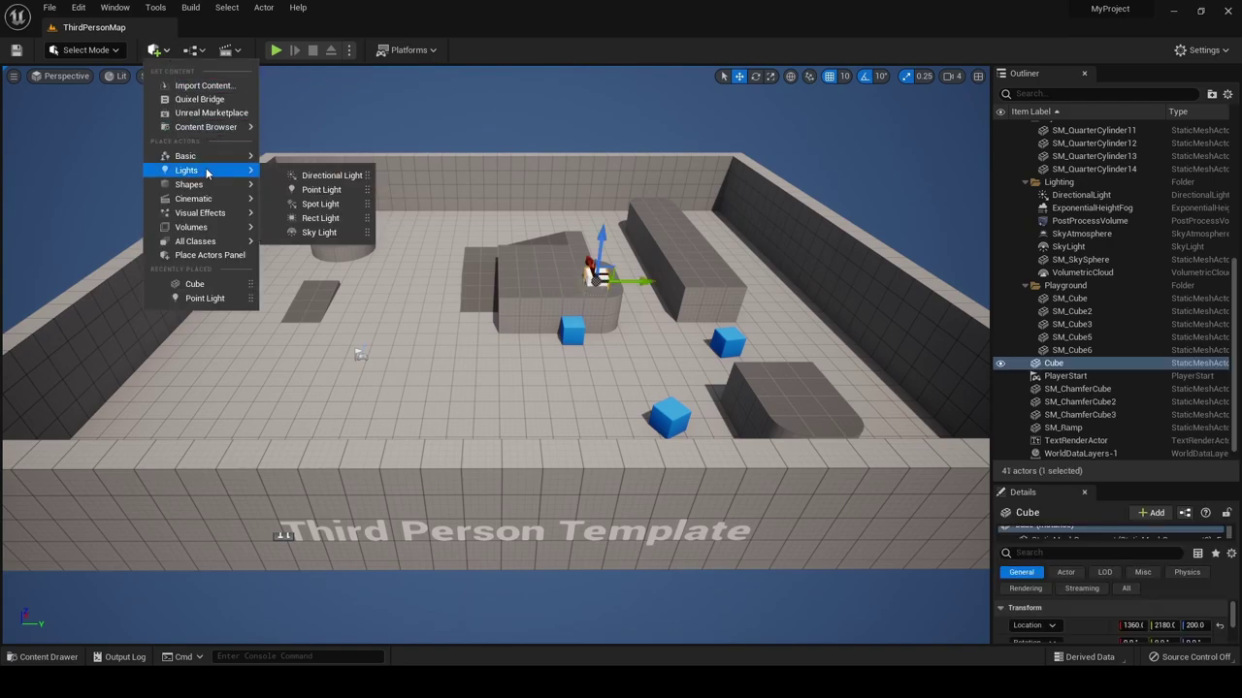
left_click_drag(321, 189, 539, 267)
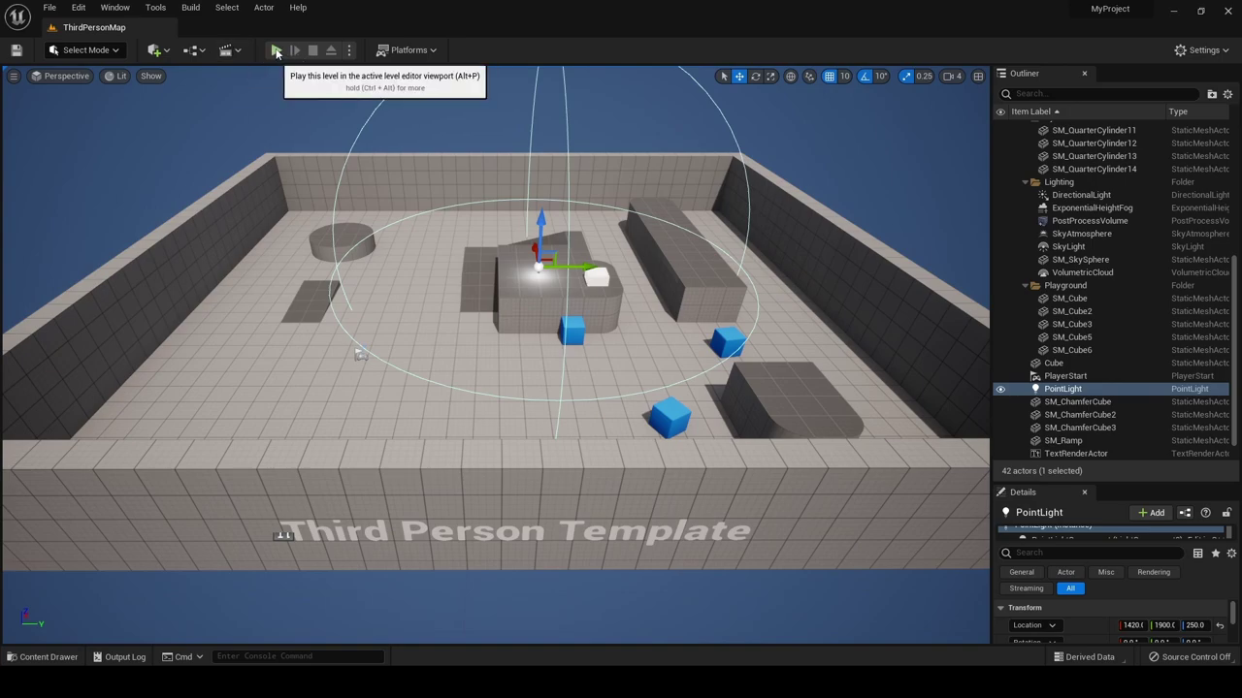
Play the level in the viewport, run the character around the arena, and end the play session
left_click(277, 51)
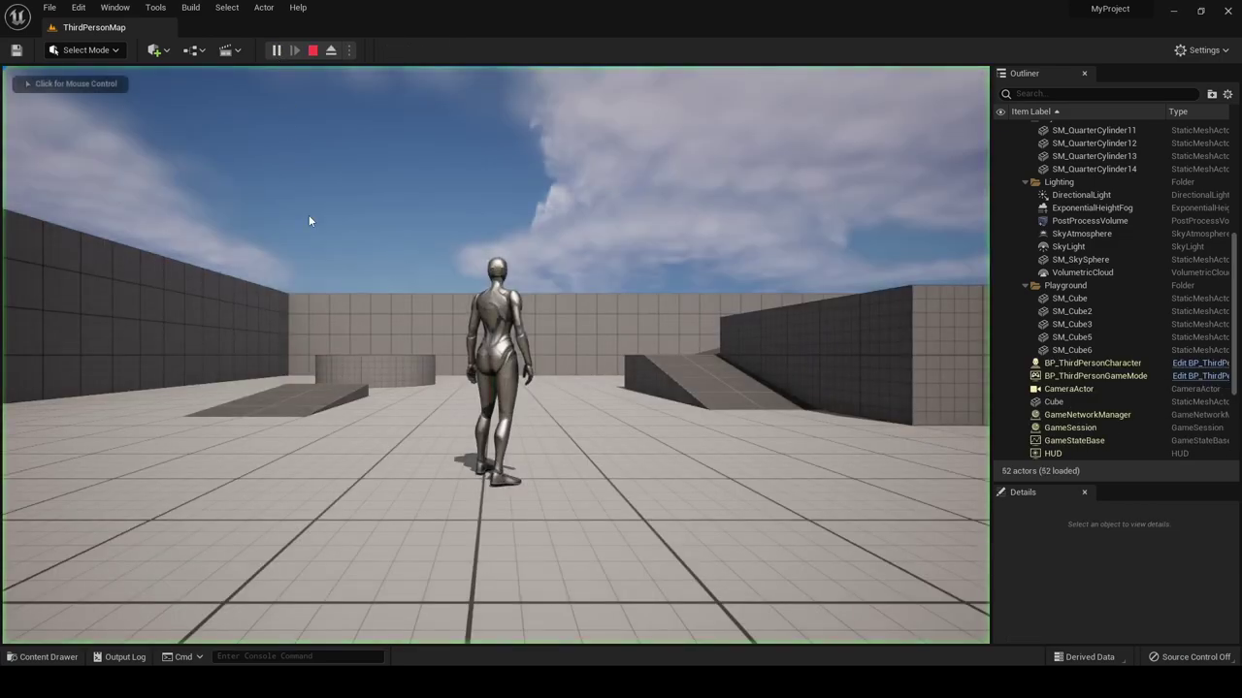
left_click(423, 233)
key("w")
key("a")
key("d")
key("a")
key("w")
key("d")
key("w")
key("a")
key("s")
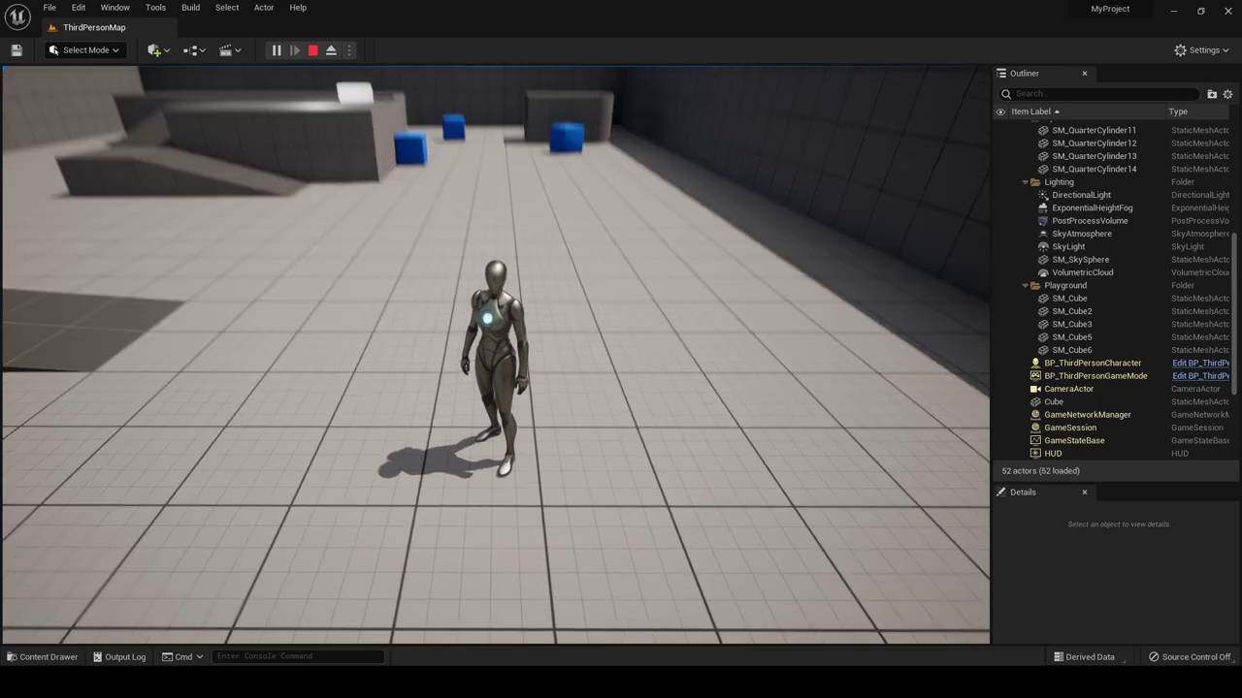
key("Escape")
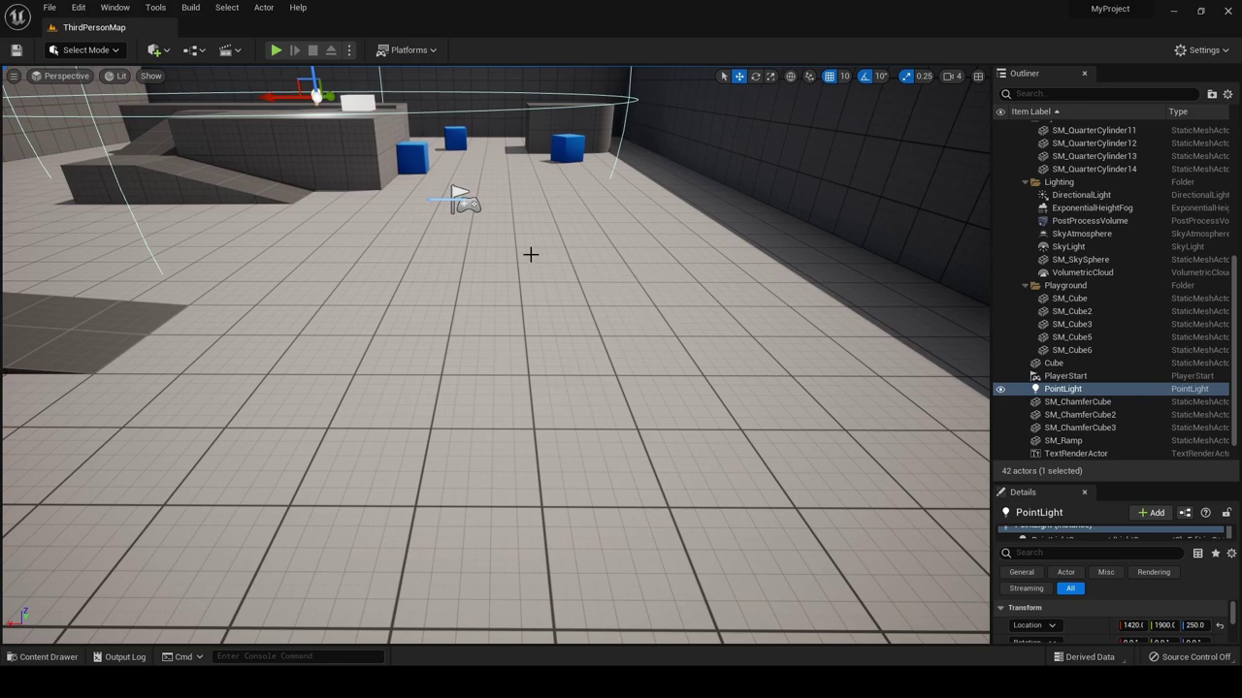
Fly the viewport camera forward, back, up and down to view the whole arena from above
mouse_move(531, 255)
right_mouse_down()
mouse_move(640, 243)
mouse_move(496, 248)
mouse_move(510, 249)
right_mouse_up()
key("w")
key("s")
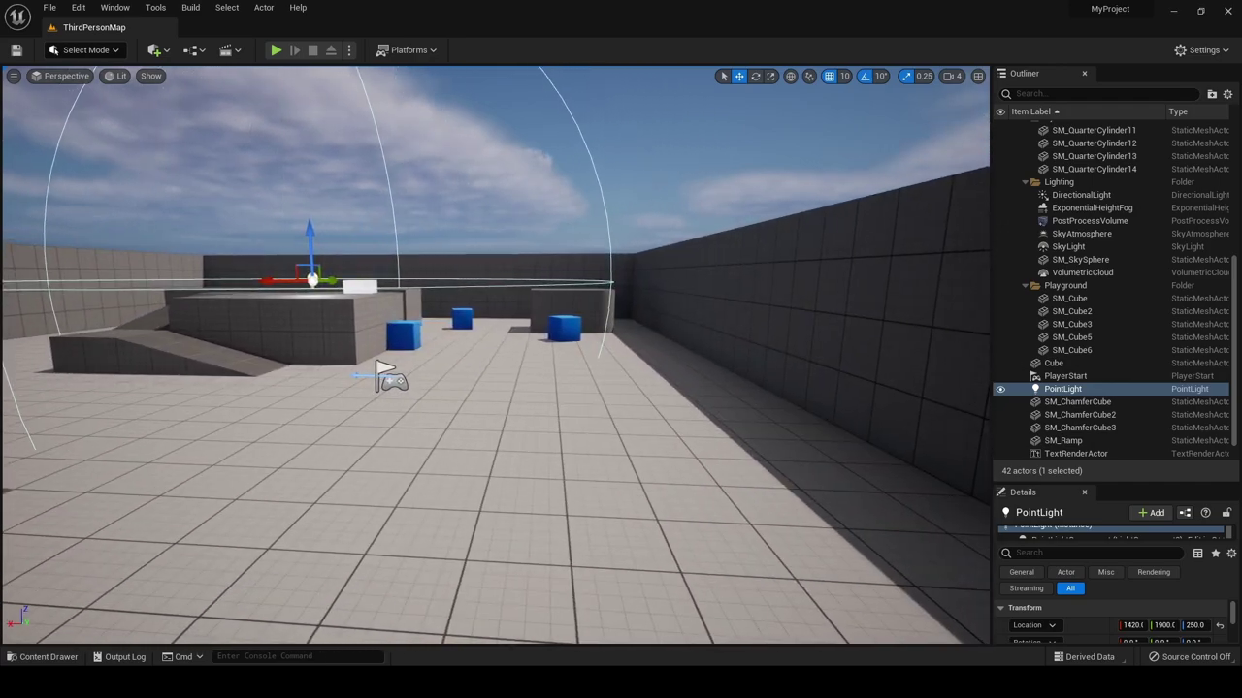
key("e")
key("q")
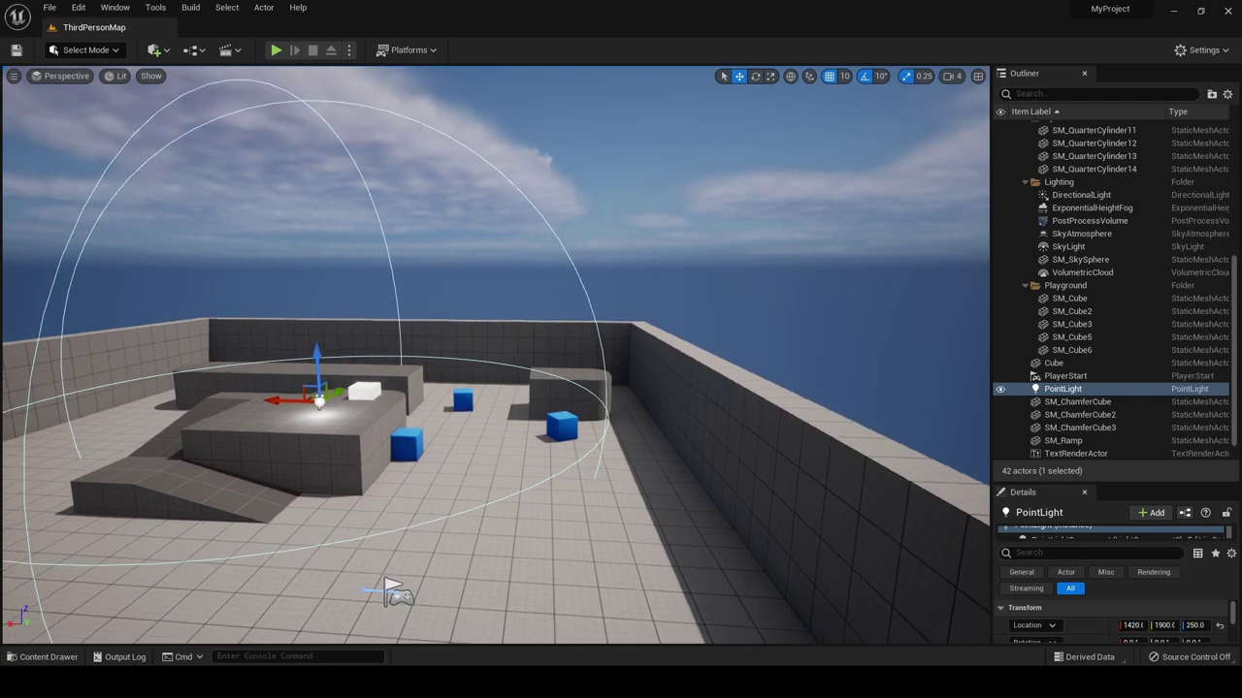
right_click_drag(510, 242, 510, 240)
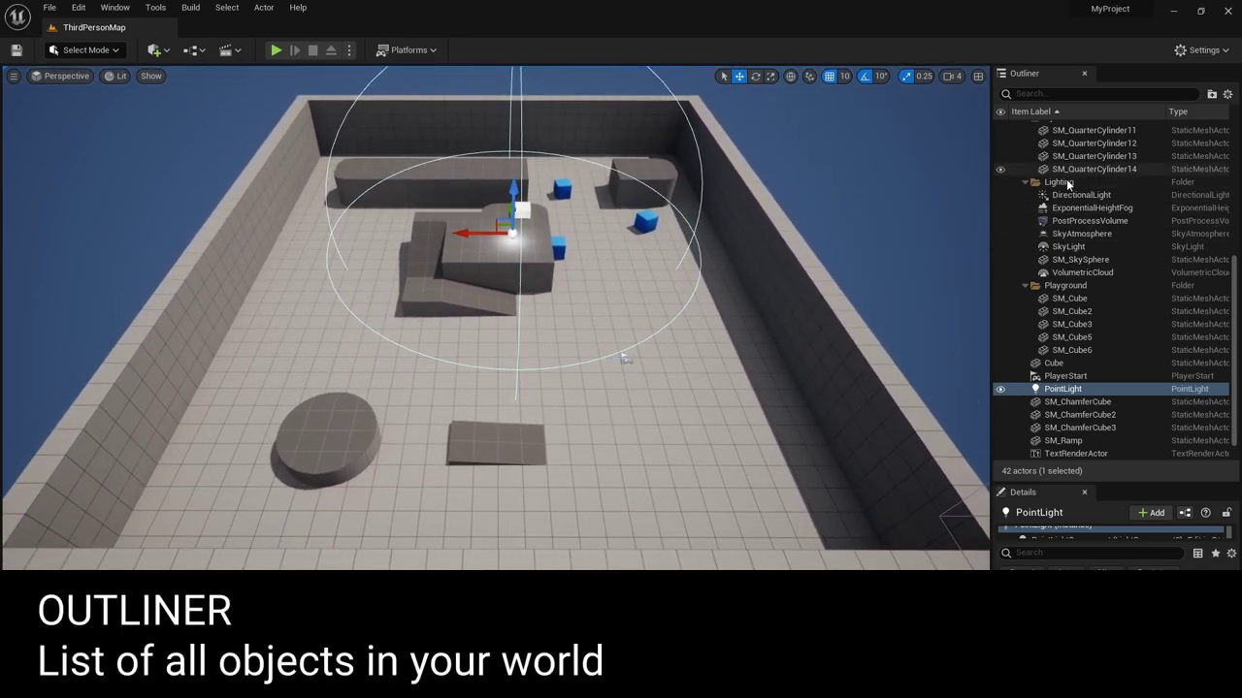
Place a second cube on the floor near the player start, frame it, and delete it
left_click(155, 49)
mouse_move(190, 191)
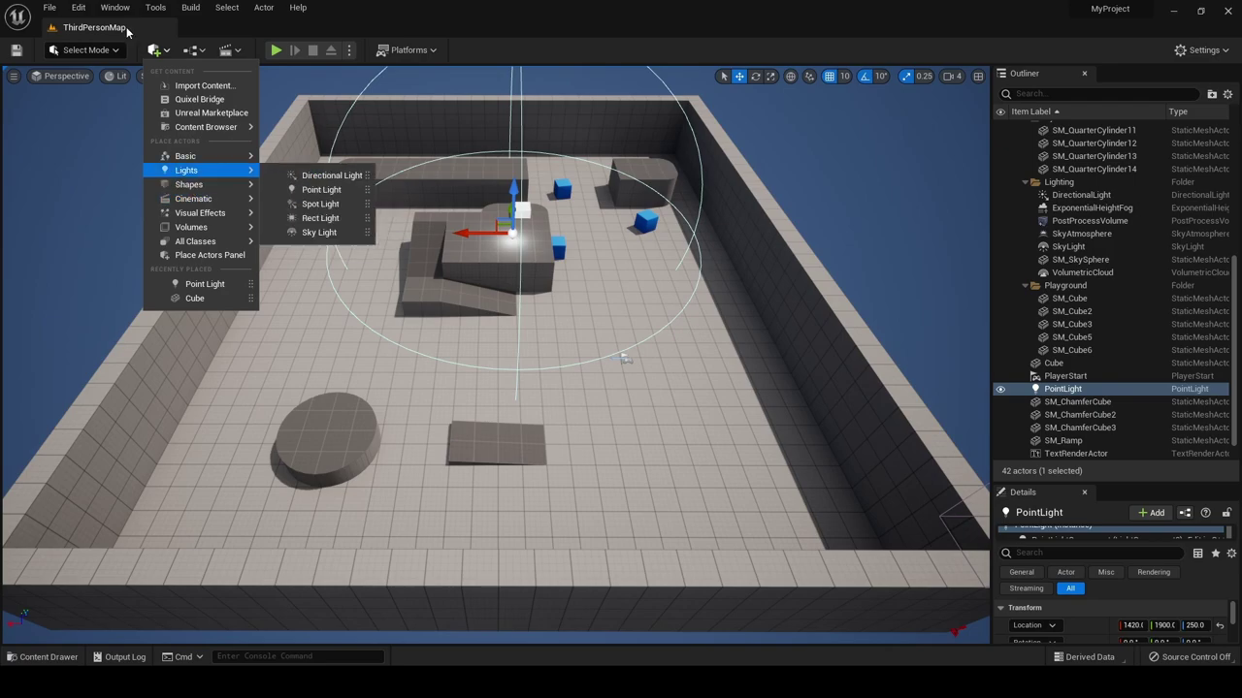
left_click_drag(288, 185, 635, 380)
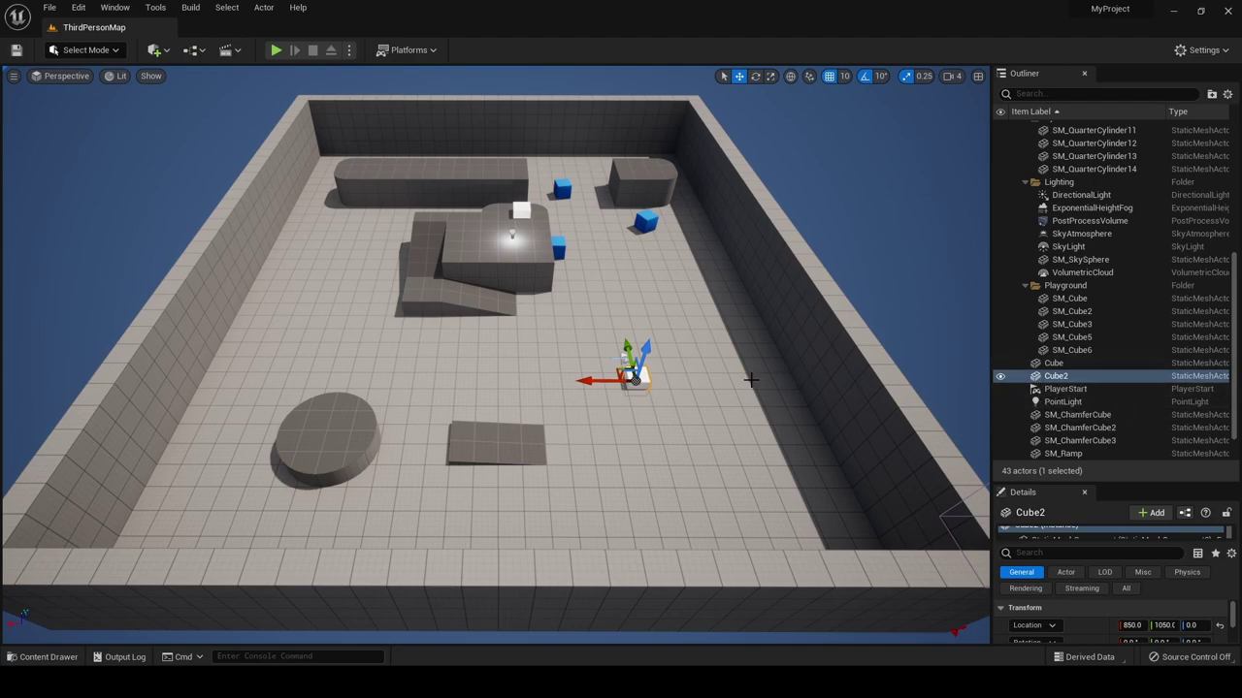
key("f")
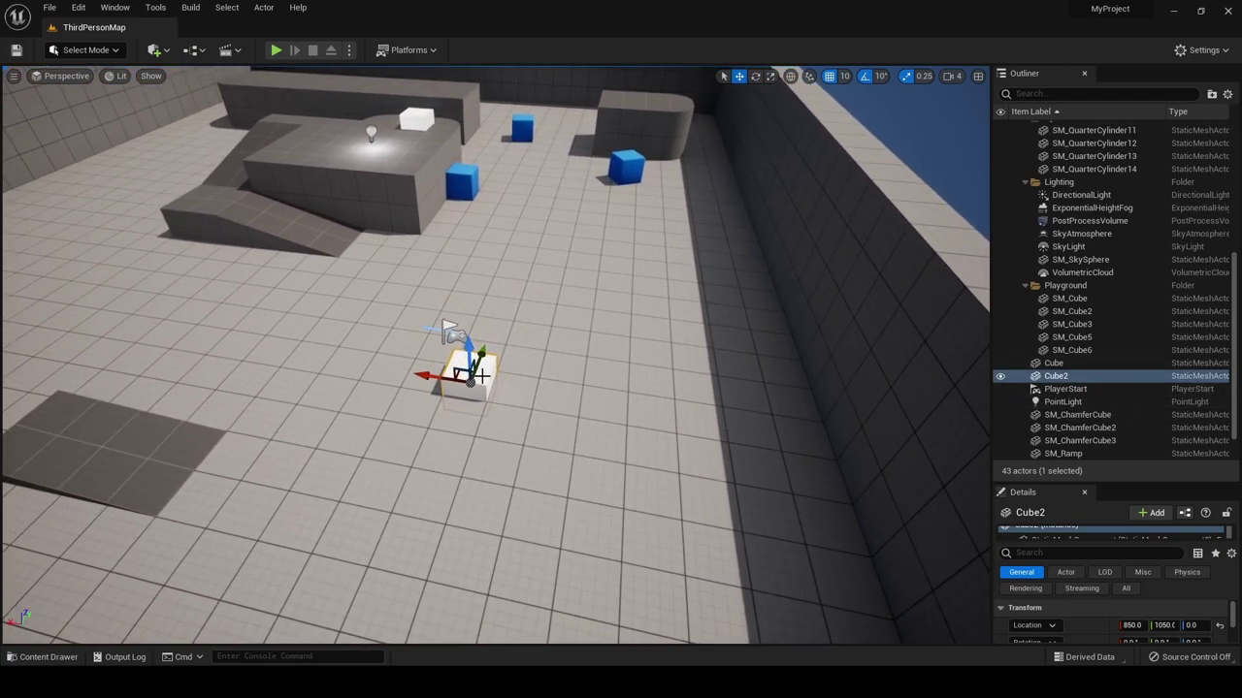
key("Delete")
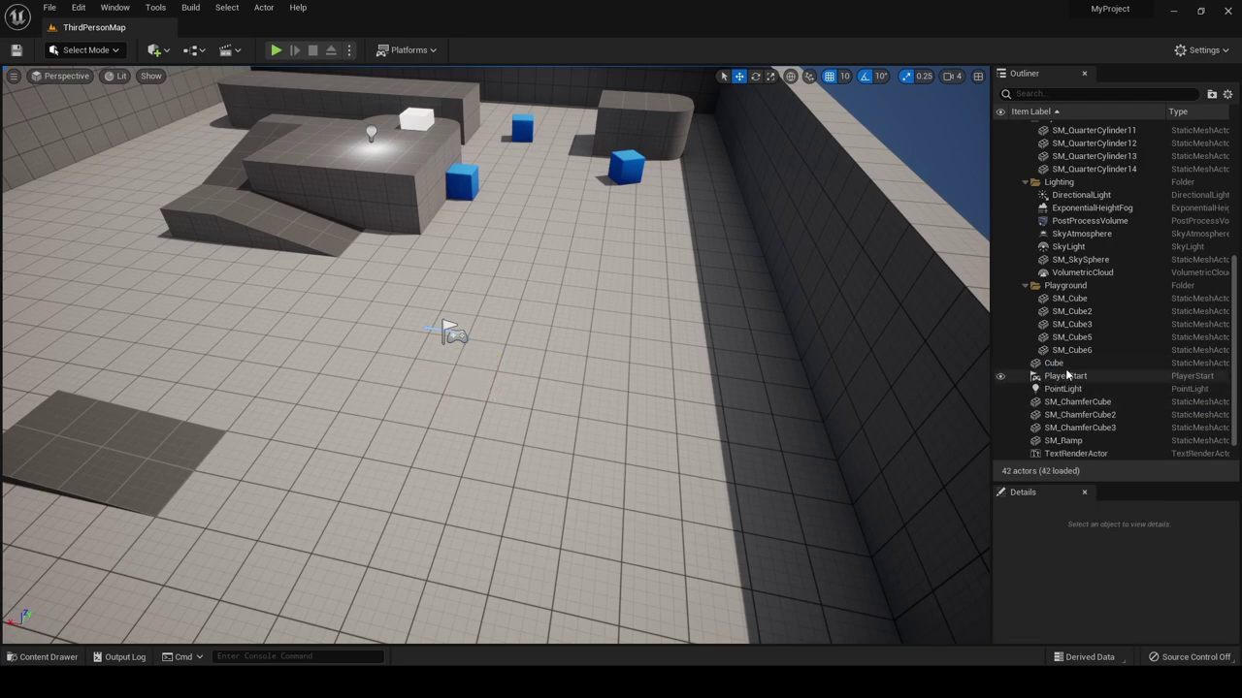
Delete the added cube and the point light from the top of the raised block
right_click_drag(770, 337, 684, 247)
right_click_drag(535, 233, 535, 278)
left_click(535, 277)
key("Delete")
left_click(430, 315)
key("Delete")
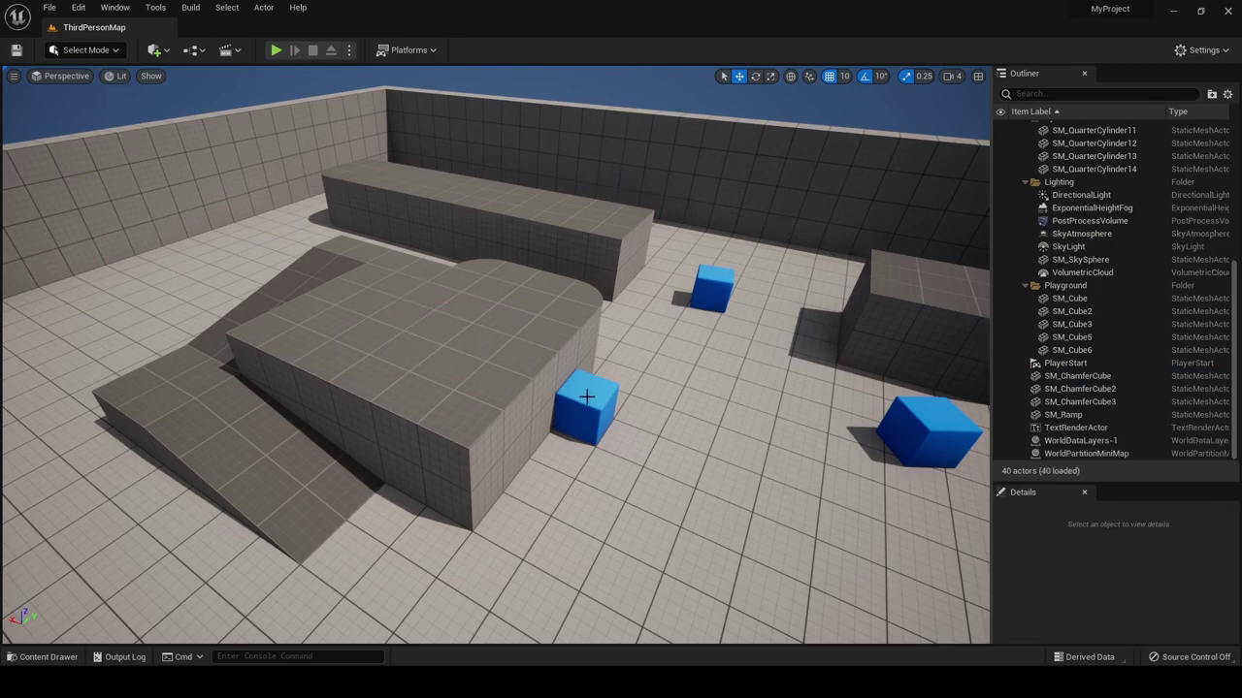
Frame the blue cube beside the raised block and then the SM_Cube2 wall in the viewport
left_click(586, 396)
key("f")
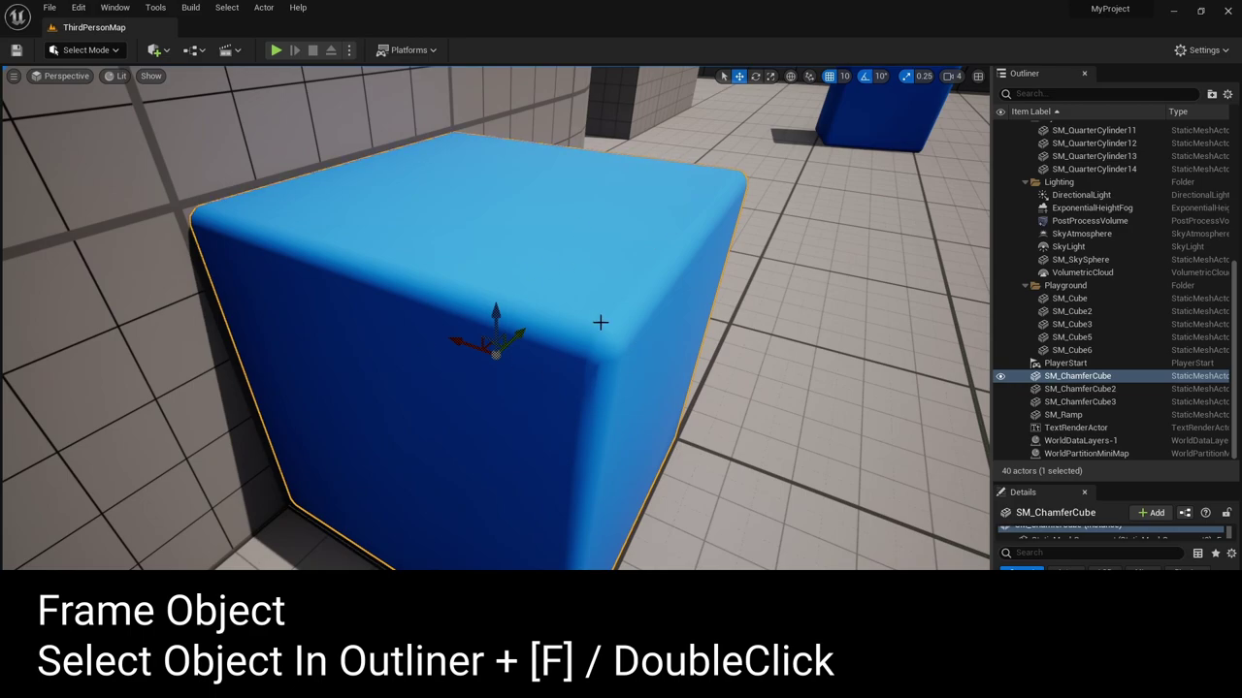
double_click(1085, 313)
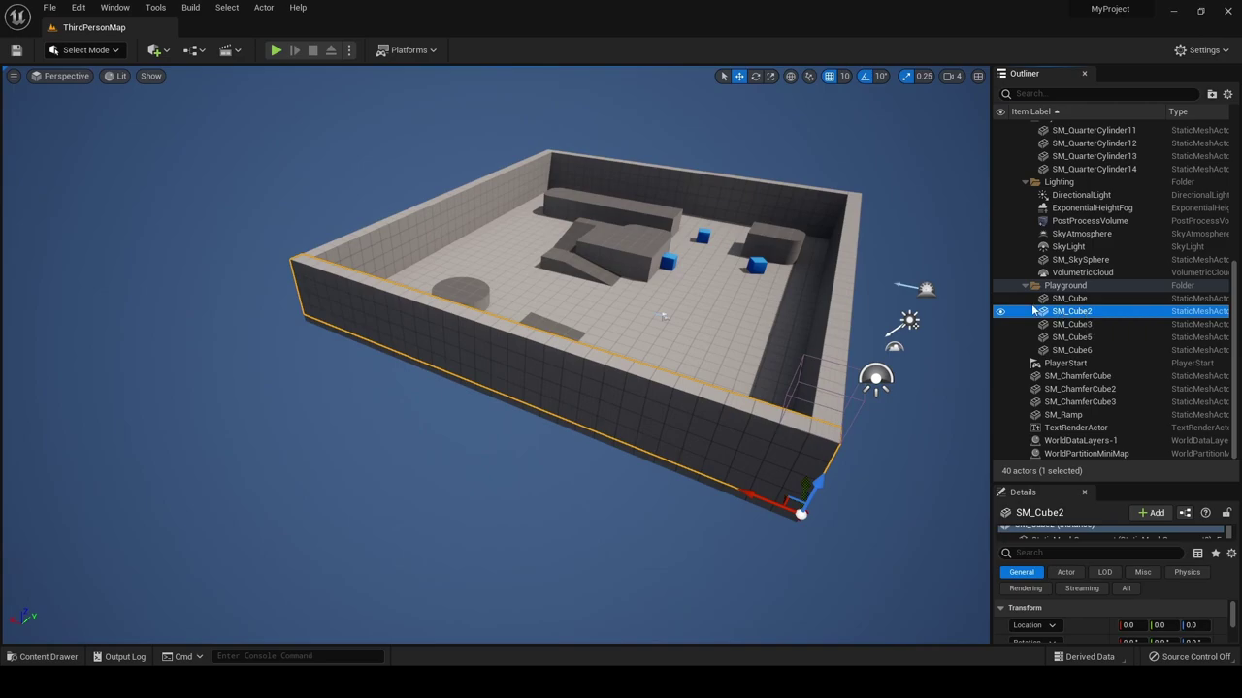
key("w")
right_click_drag(711, 331, 829, 378)
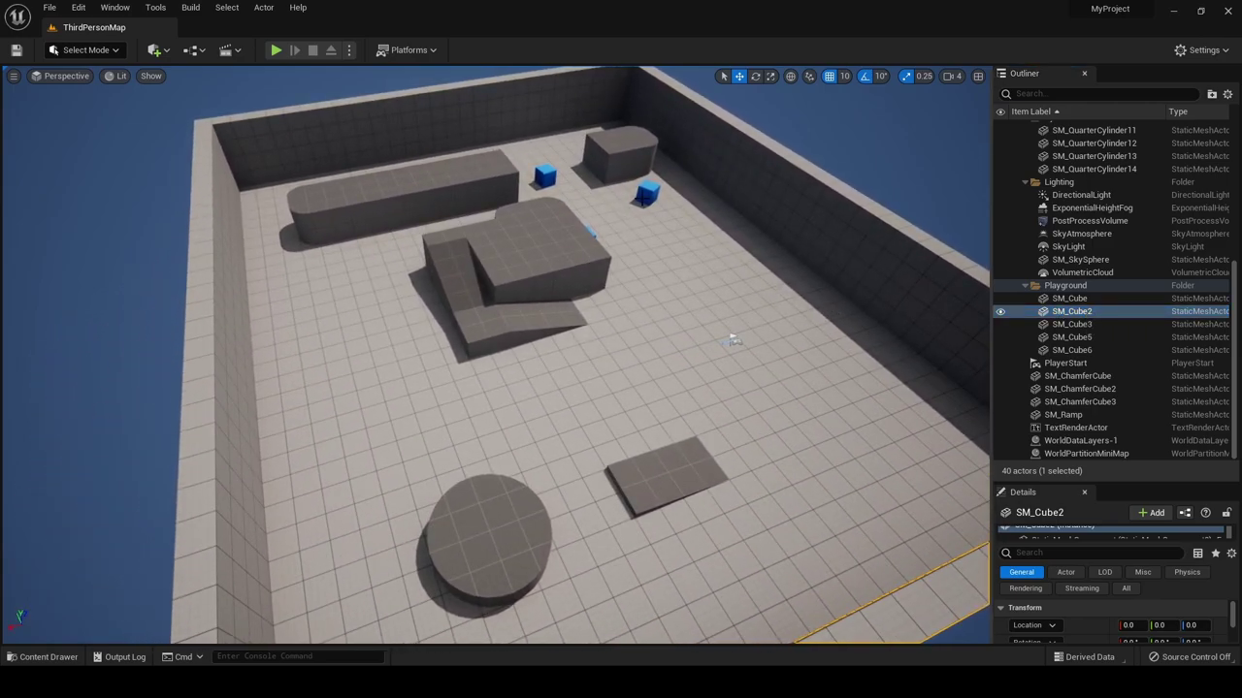
Frame the SM_Cube11 block near the far wall and then the SM_Cube arena floor in the viewport
left_click(608, 133)
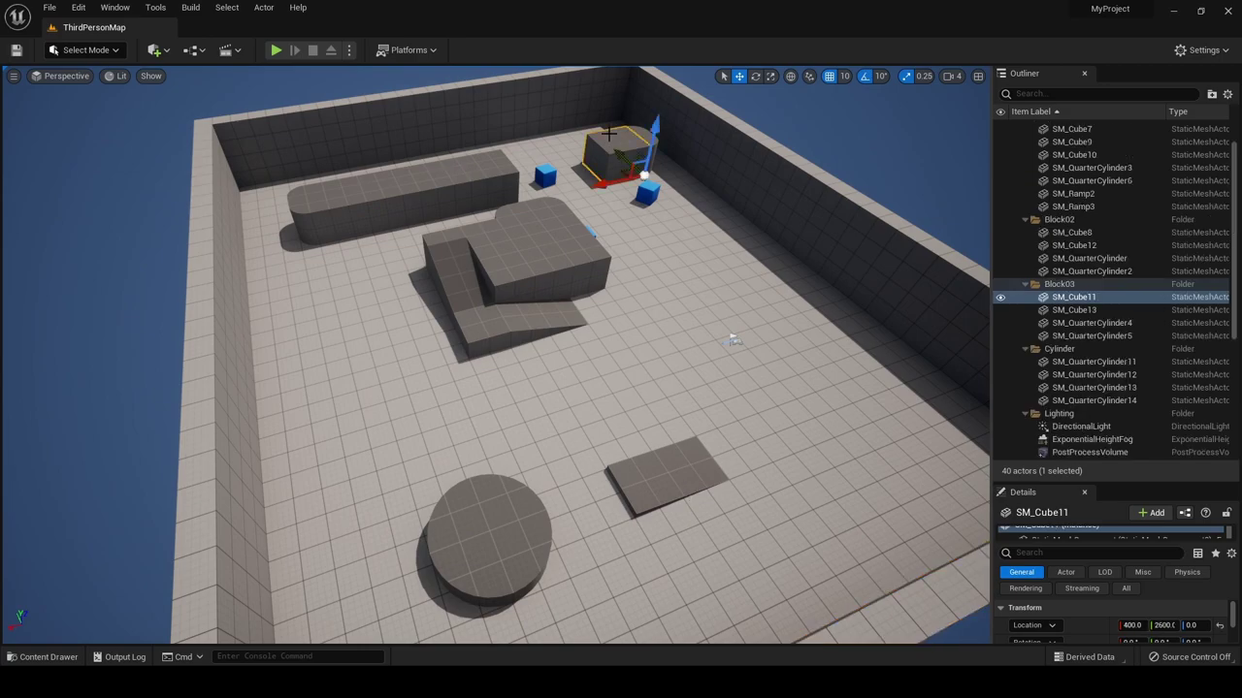
double_click(1077, 298)
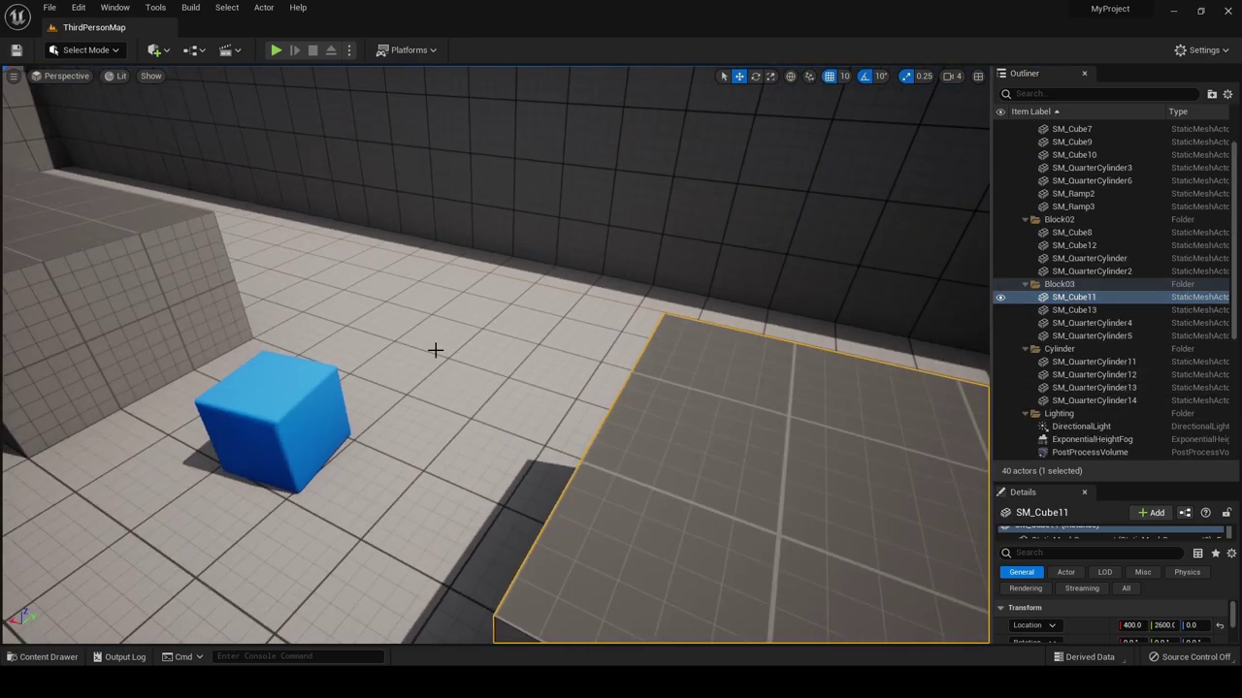
left_click(436, 350)
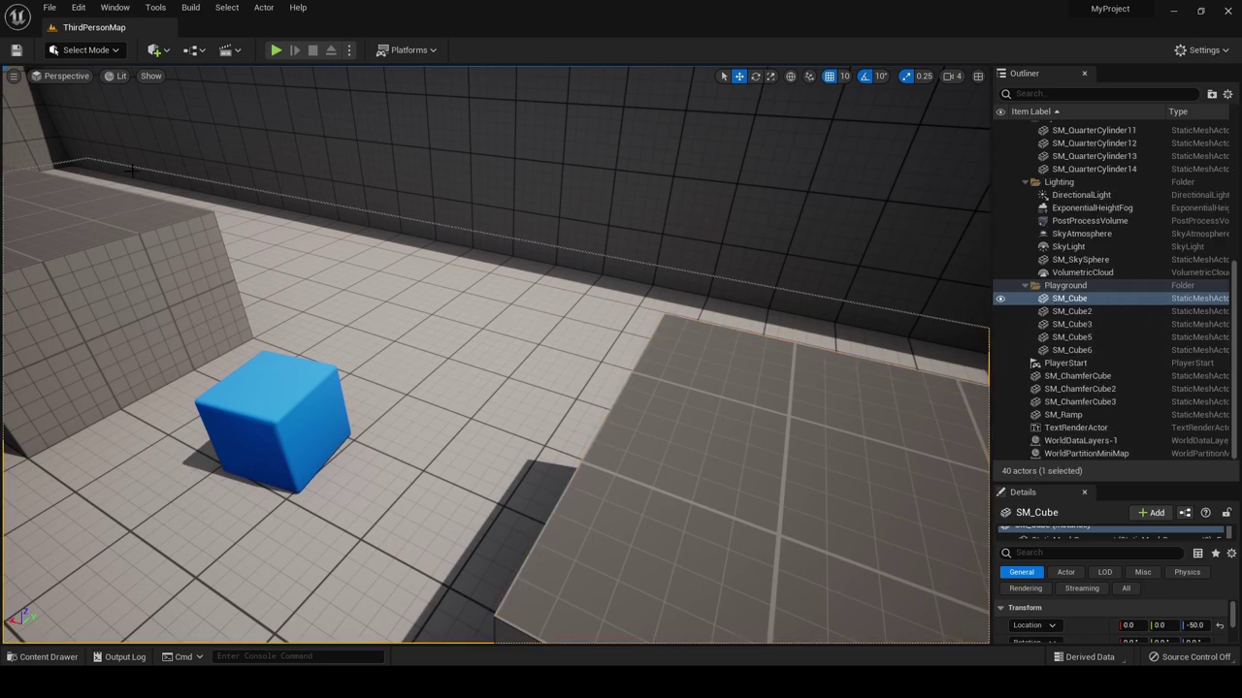
right_click_drag(125, 170, 221, 180)
right_click_drag(376, 190, 566, 246)
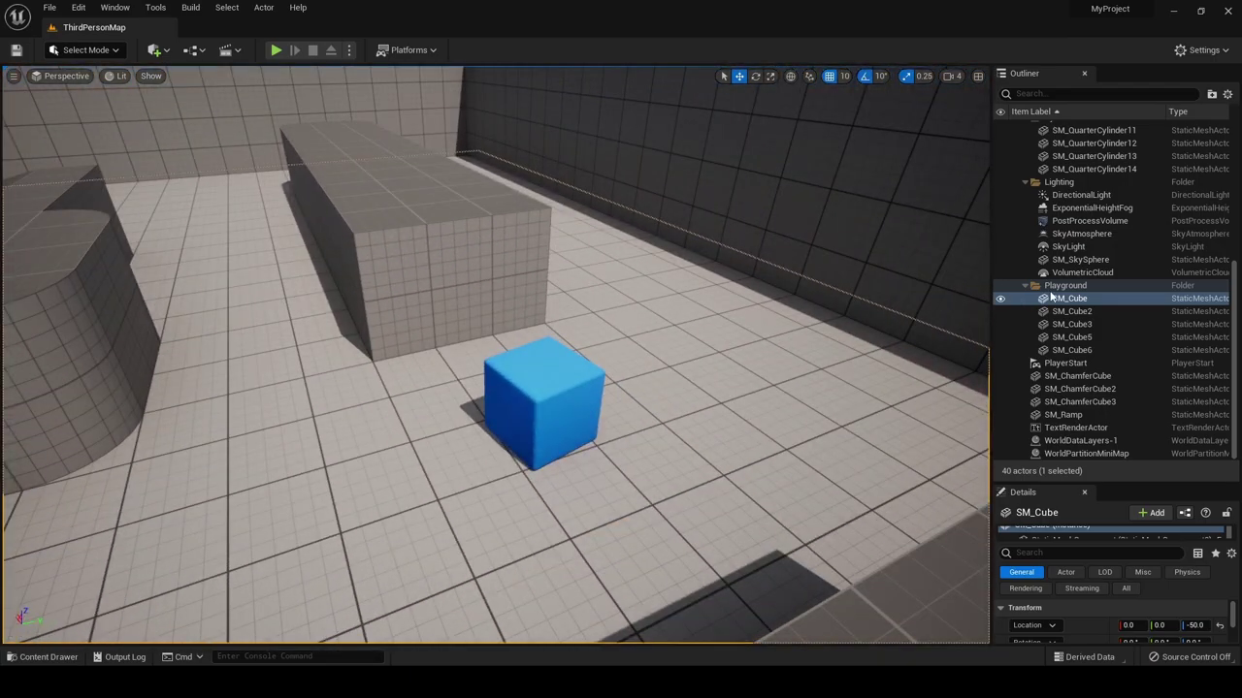
double_click(1067, 298)
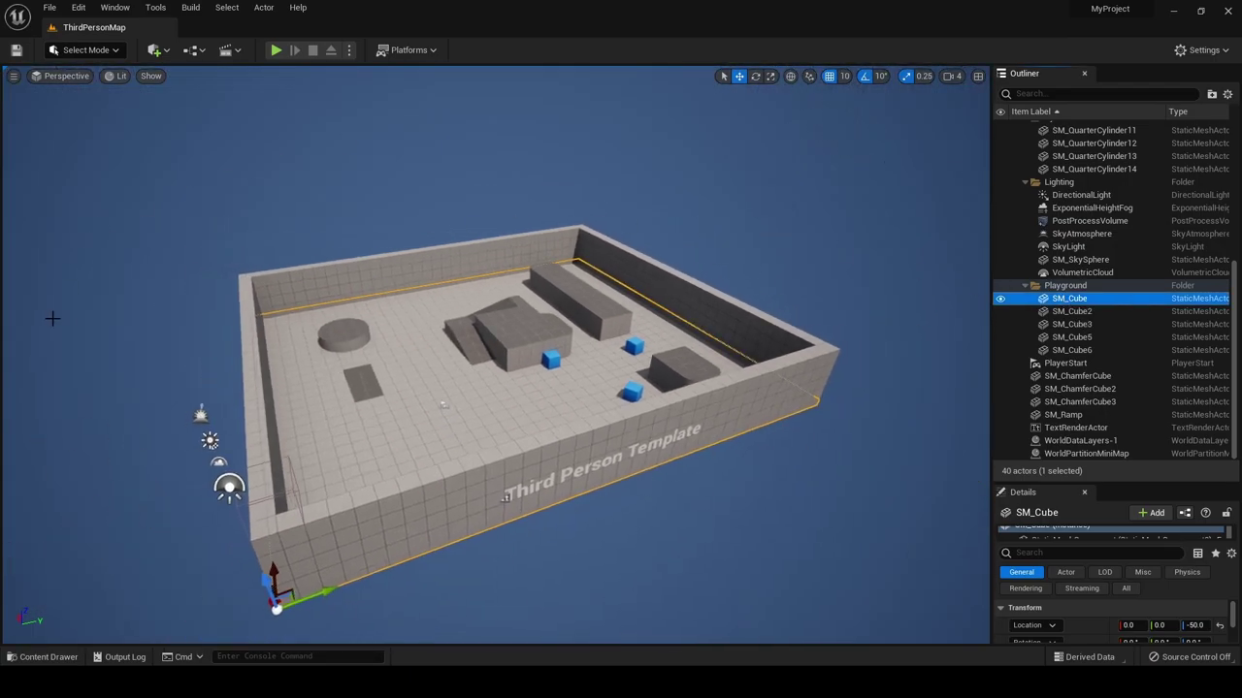
Enlarge the Details panel in height and width, and select the blue cube beside the raised block to inspect its properties
key("w")
right_click_drag(492, 297, 630, 324)
right_click_drag(670, 381, 215, 337)
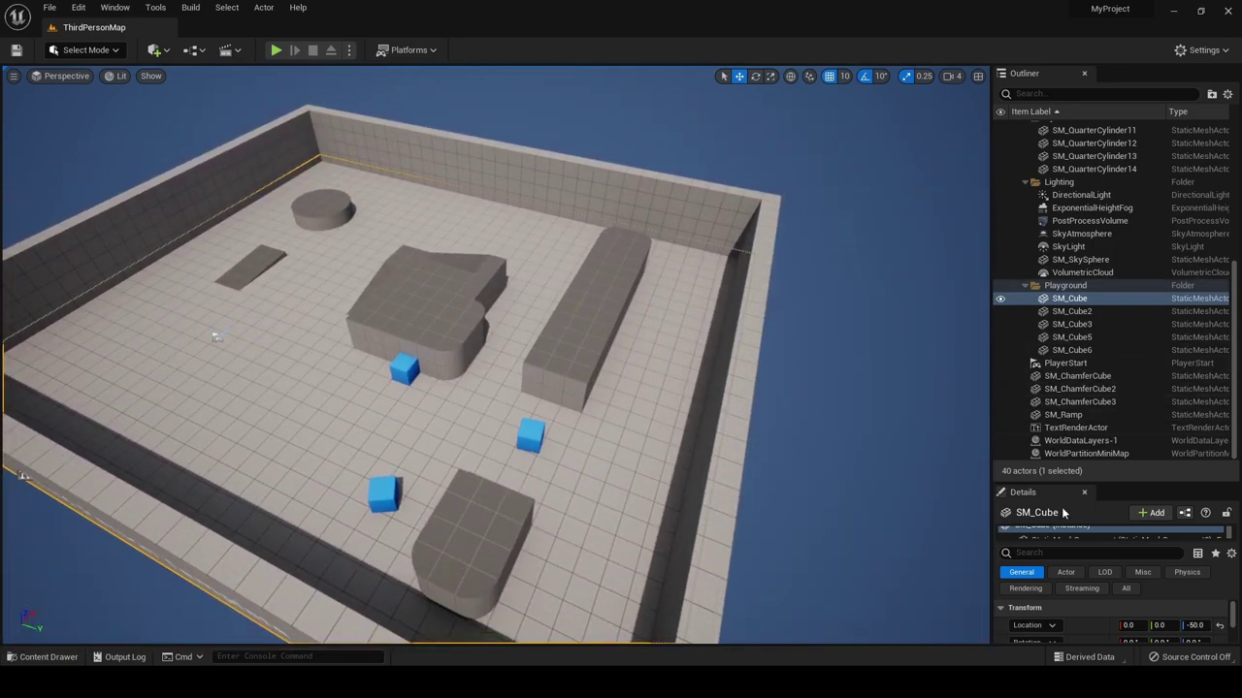
left_click_drag(1084, 482, 1084, 298)
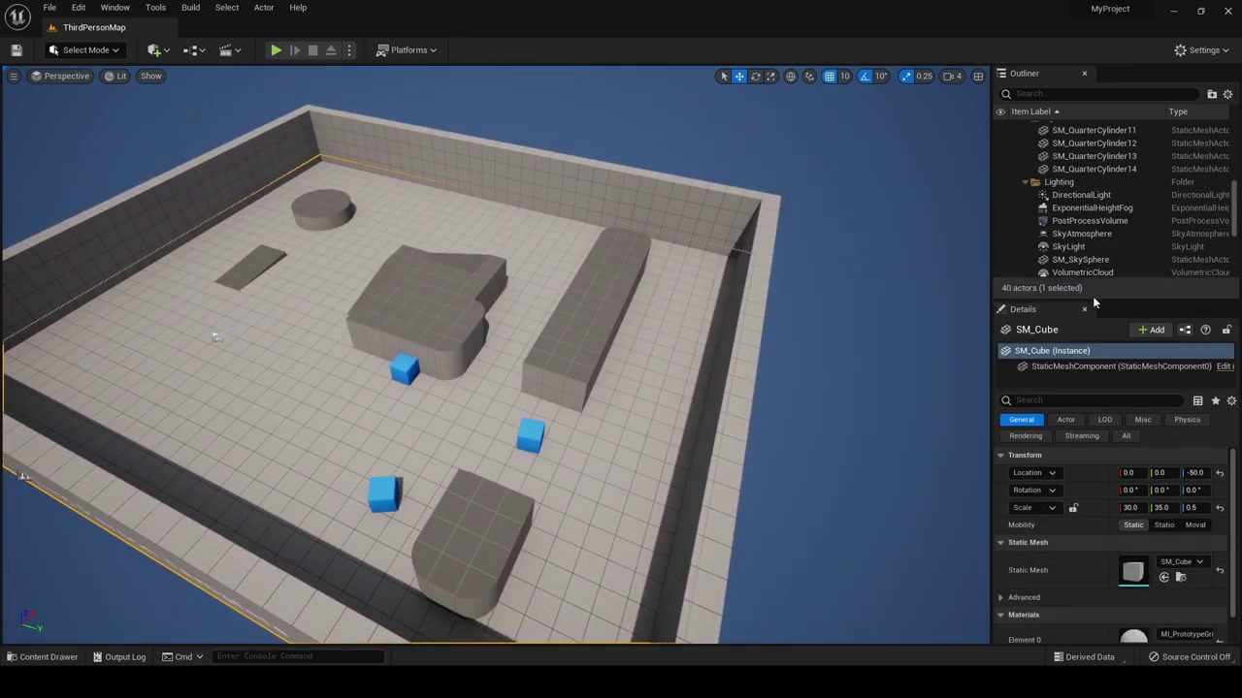
right_click_drag(602, 370, 725, 373)
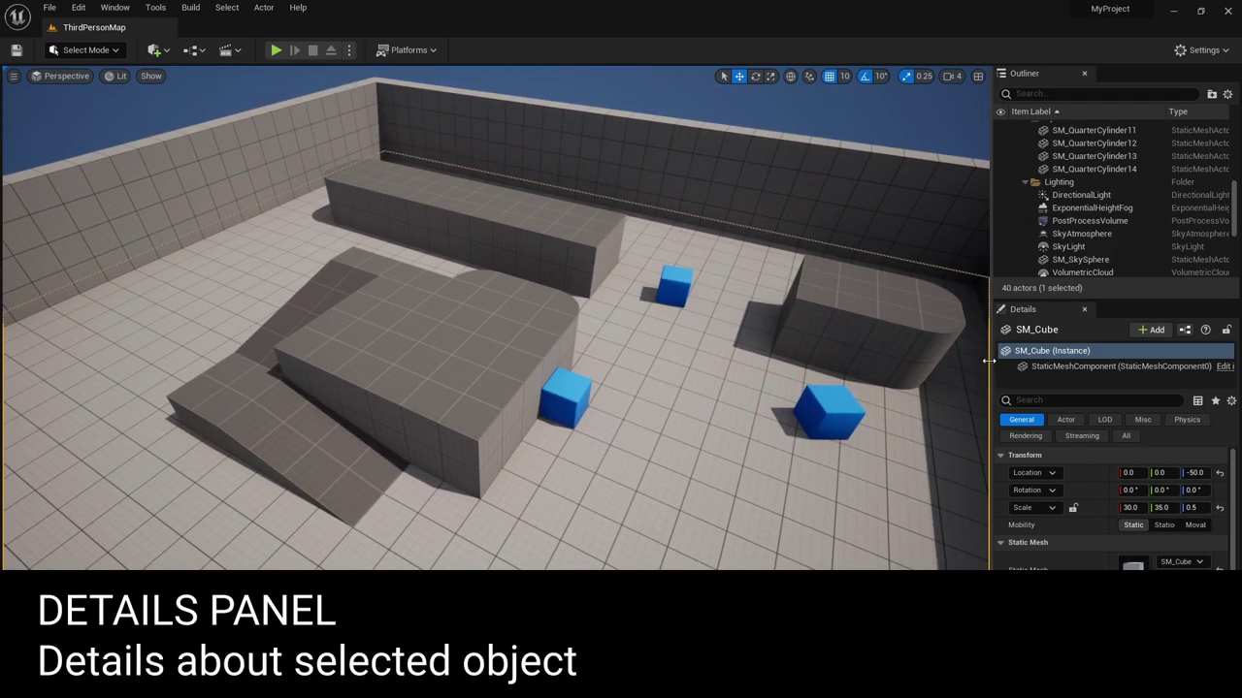
left_click_drag(991, 360, 931, 358)
left_click_drag(1000, 302, 961, 223)
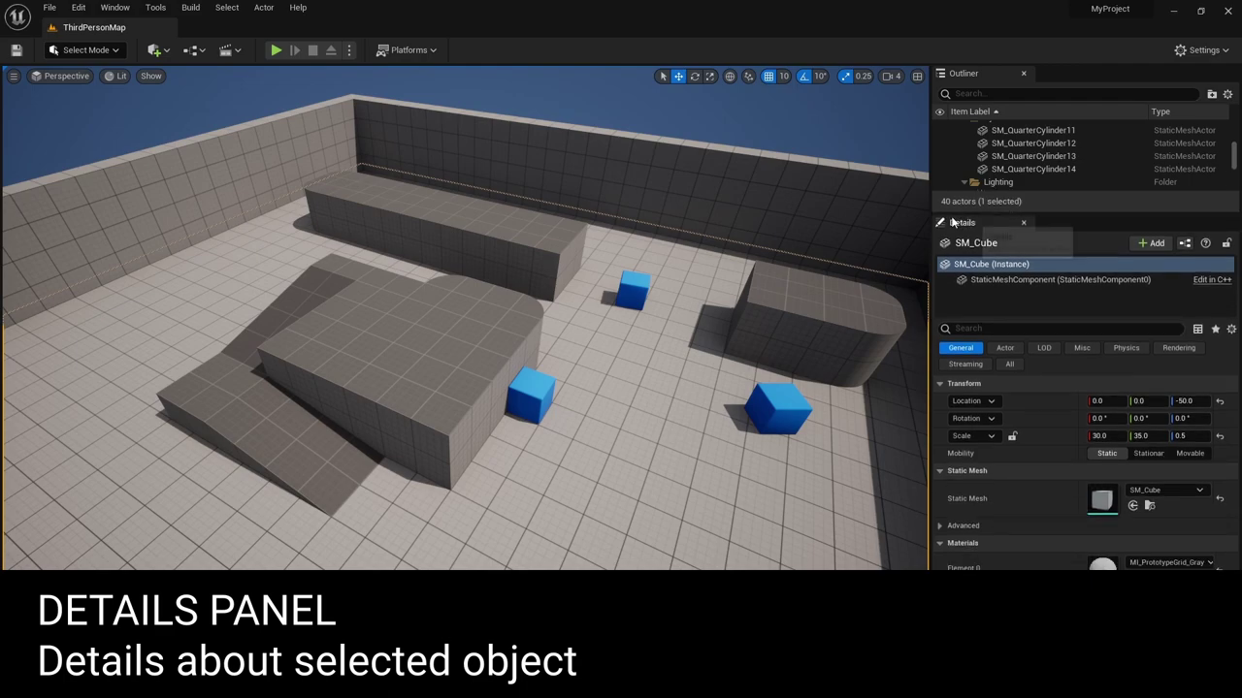
right_click_drag(639, 353, 636, 436)
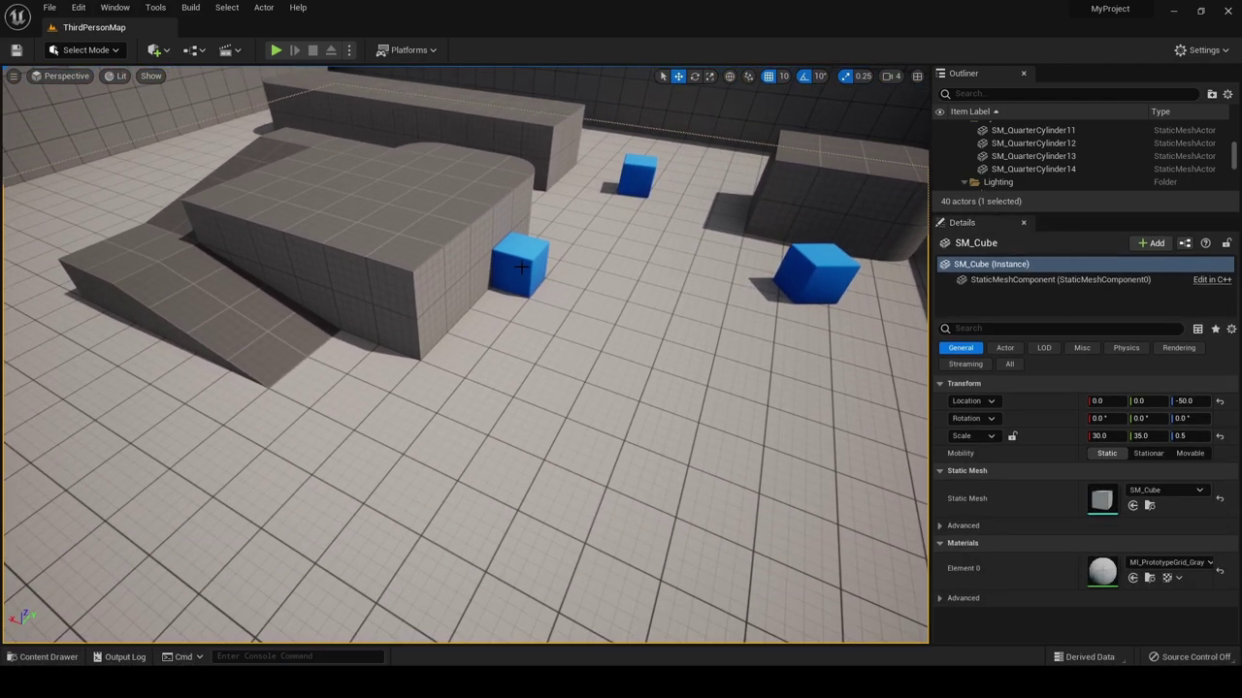
left_click(520, 260)
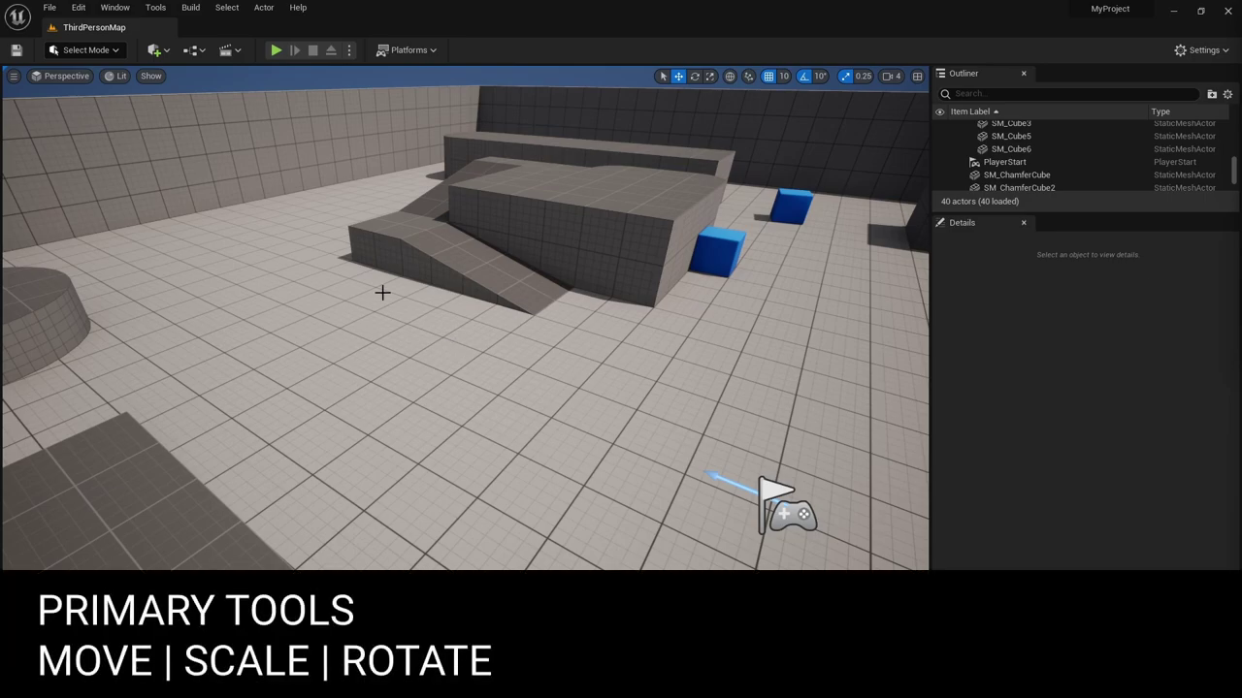
Place a new cube on the floor in front of the ramp and move it to location 1250, 1150, 50
left_click(153, 50)
mouse_move(247, 184)
left_click_drag(301, 189, 509, 419)
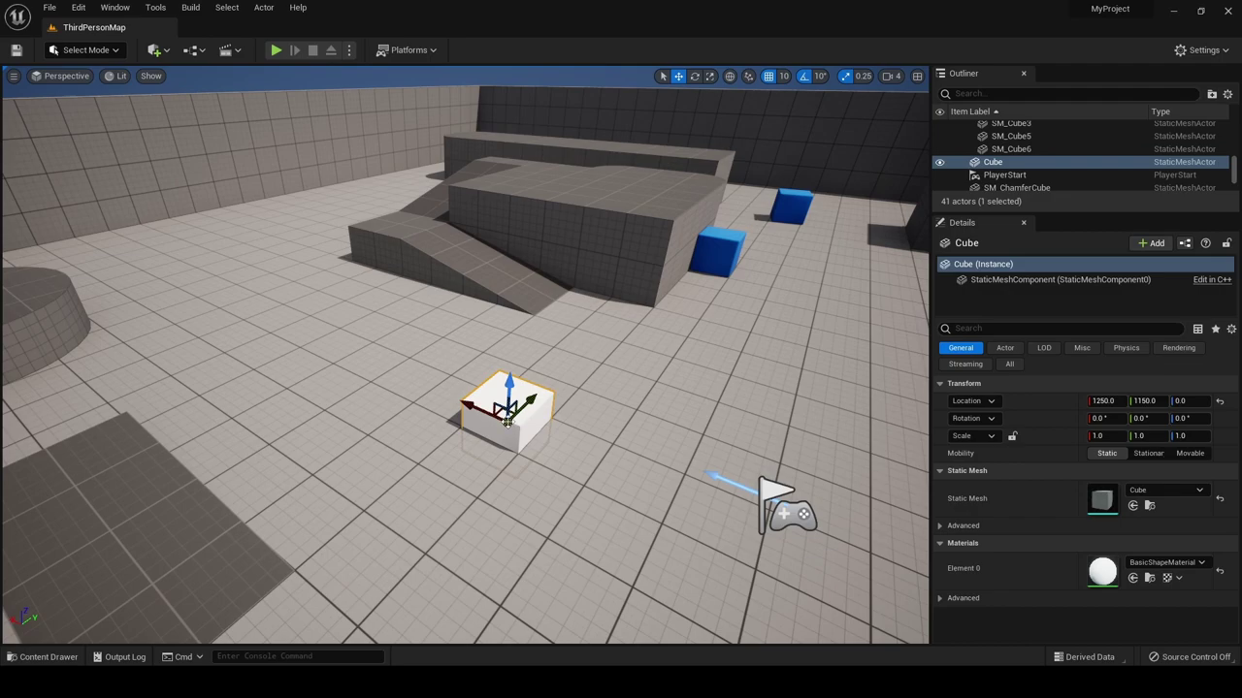
left_click_drag(506, 420, 555, 360)
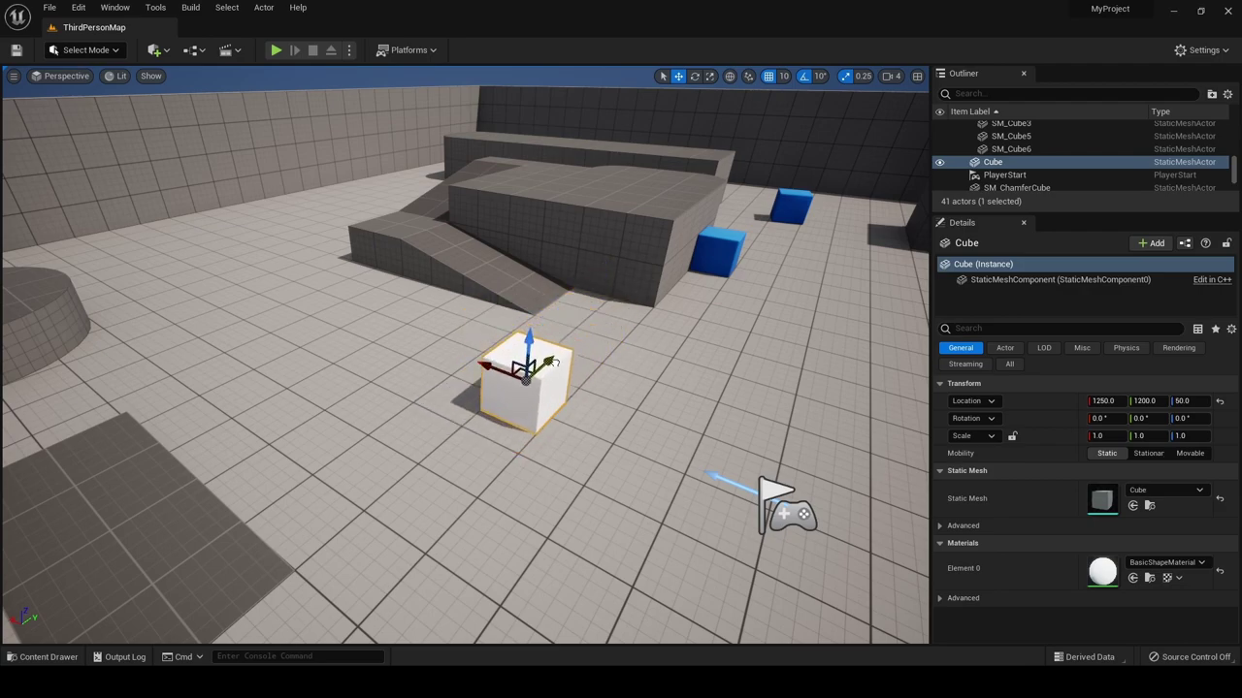
left_click_drag(470, 384, 502, 371)
Try the Rotate tool on the white cube, turning it about its axes and bringing it back to 0° rotation
right_click_drag(470, 361, 836, 384)
left_click_drag(300, 364, 524, 354, "alt")
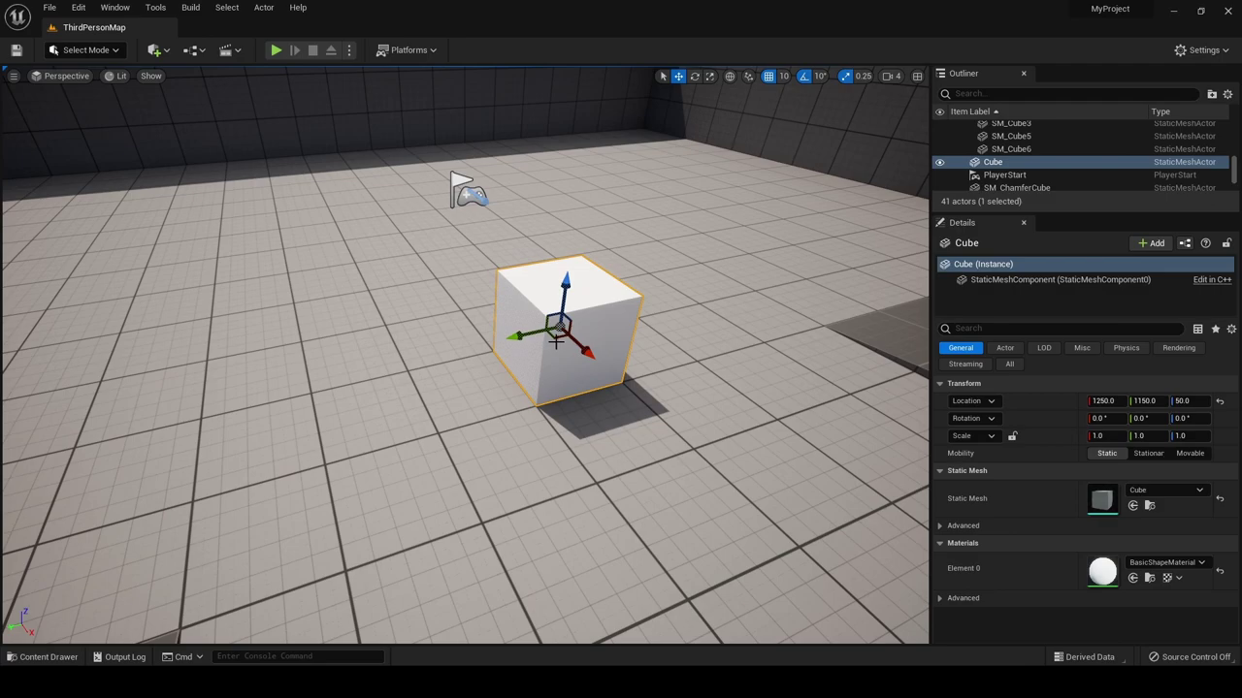
mouse_move(555, 338)
left_mouse_down()
mouse_move(656, 346)
mouse_move(385, 282)
mouse_move(588, 261)
mouse_move(609, 339)
mouse_move(554, 338)
left_mouse_up()
right_click_drag(554, 337, 680, 334)
mouse_move(570, 353)
left_mouse_down("alt")
mouse_move(524, 320)
mouse_move(573, 351)
left_mouse_up("alt")
mouse_move(580, 350)
right_mouse_down()
mouse_move(544, 339)
mouse_move(580, 350)
right_mouse_up()
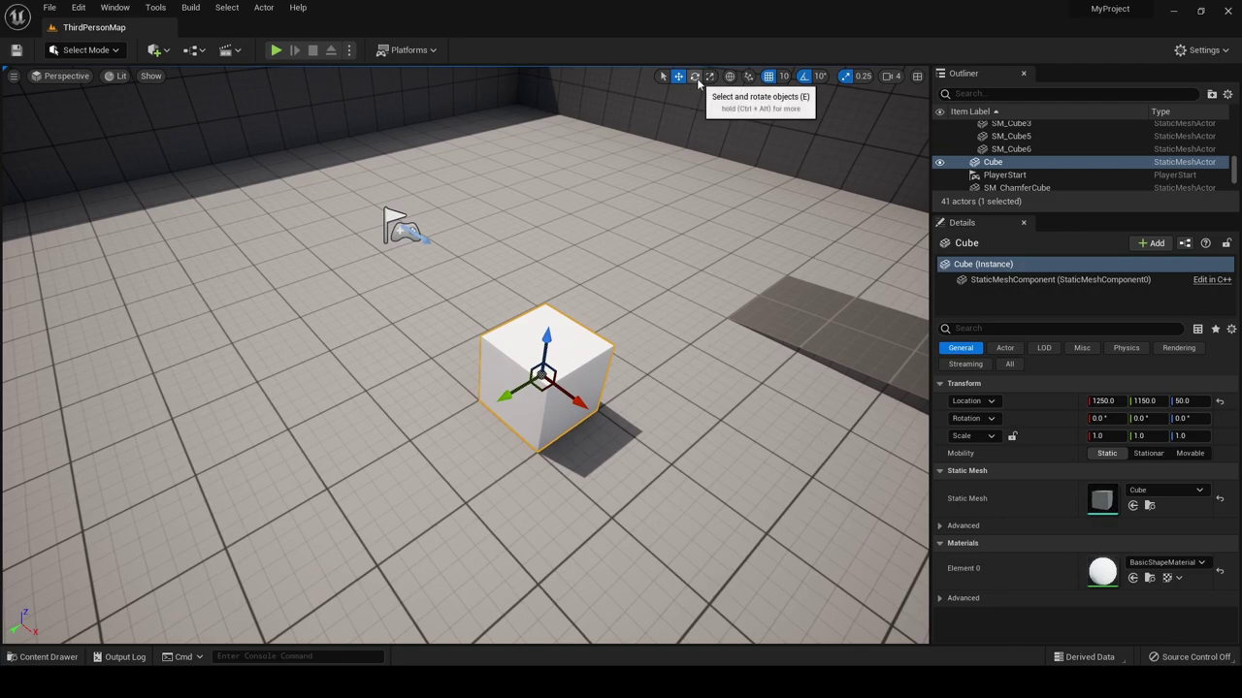
left_click(695, 78)
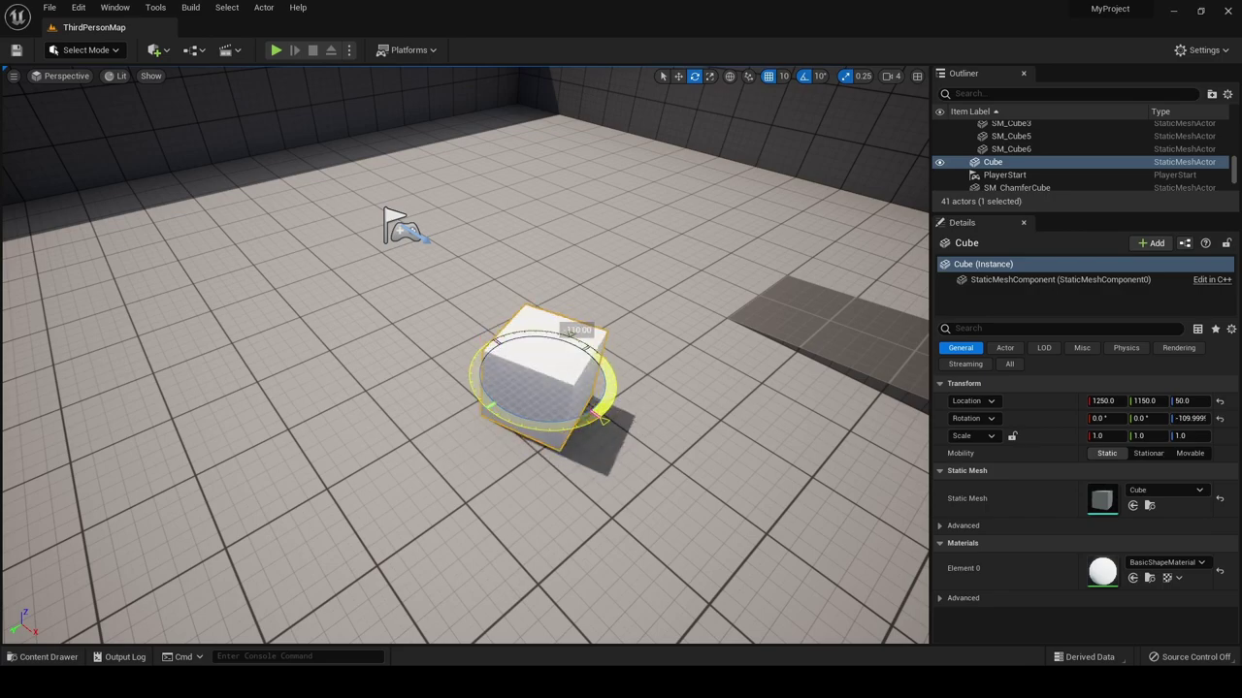
left_click_drag(577, 349, 600, 422)
left_click_drag(515, 359, 552, 308)
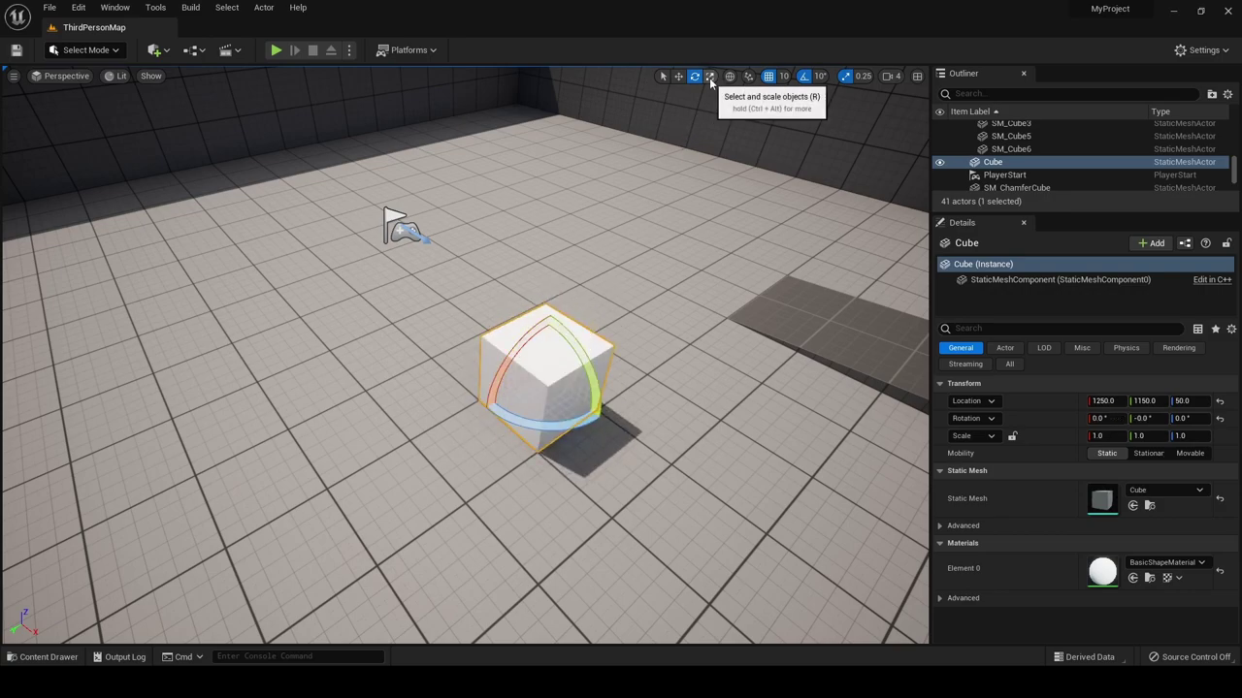
Try the Scale tool on the white cube, stretching it to 2.25 along X and 4.0 along Y, and scale its height
left_click(710, 78)
right_click_drag(613, 369, 586, 363)
left_click_drag(515, 347, 515, 320)
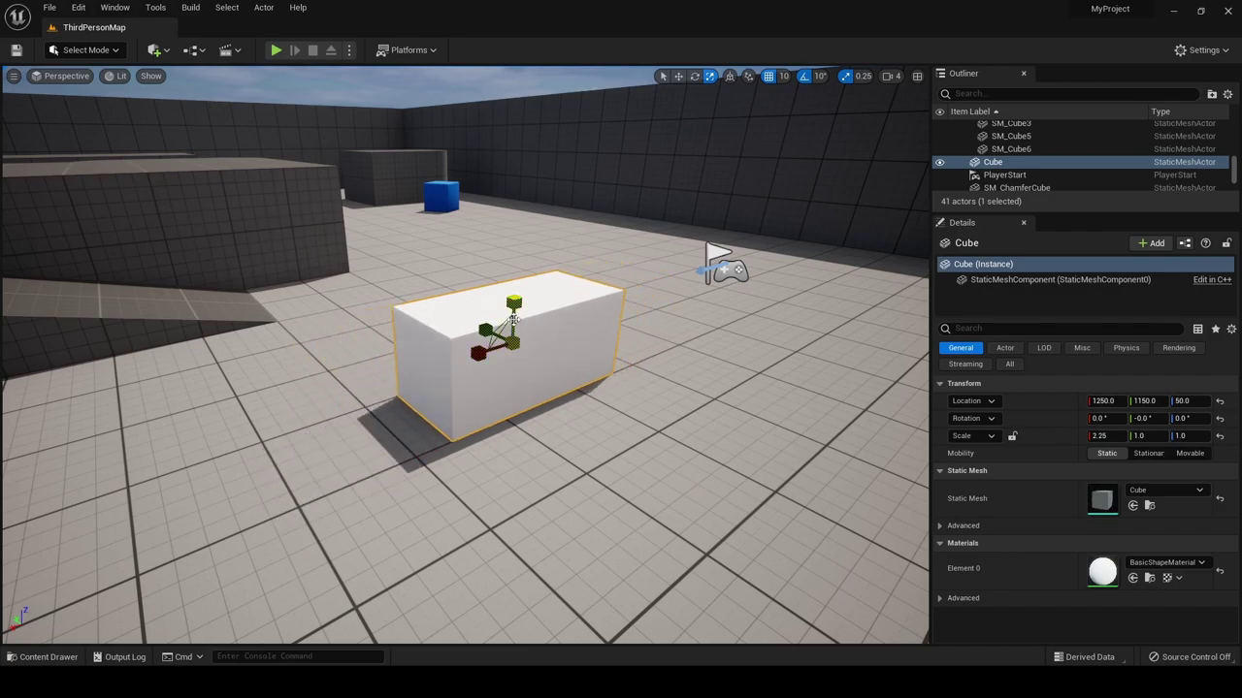
right_click_drag(485, 330, 496, 327)
left_click_drag(532, 306, 442, 298)
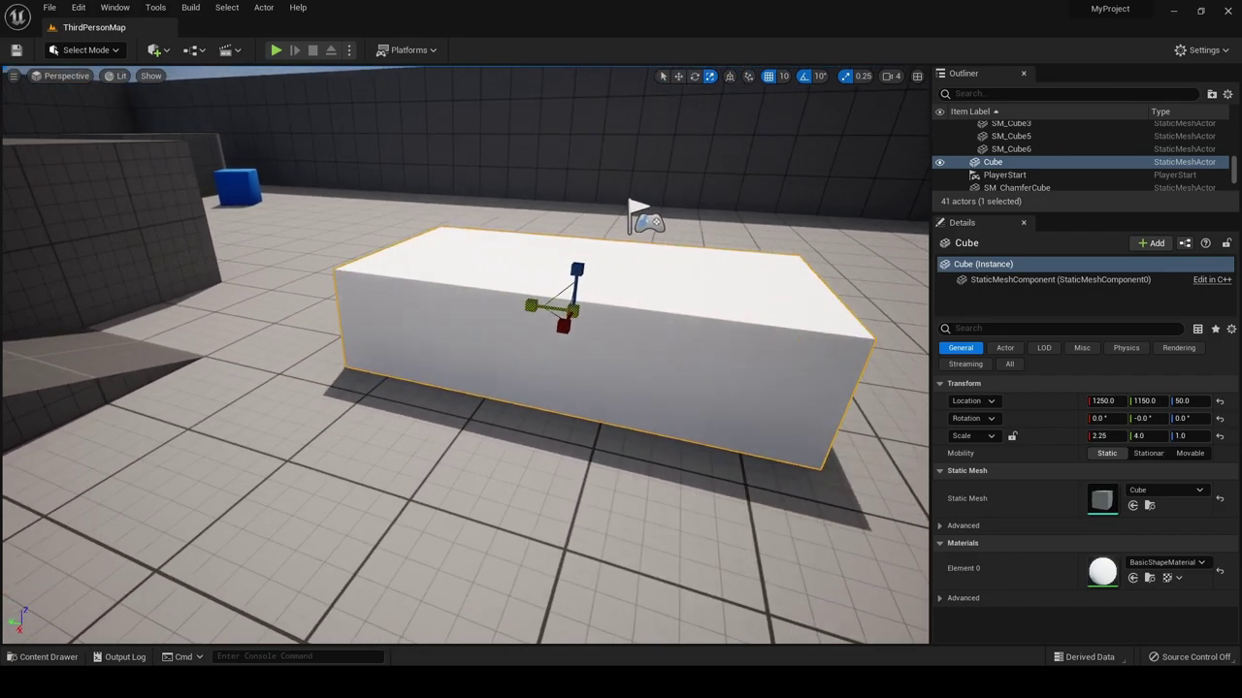
right_click_drag(596, 285, 603, 276)
left_click_drag(618, 287, 618, 233)
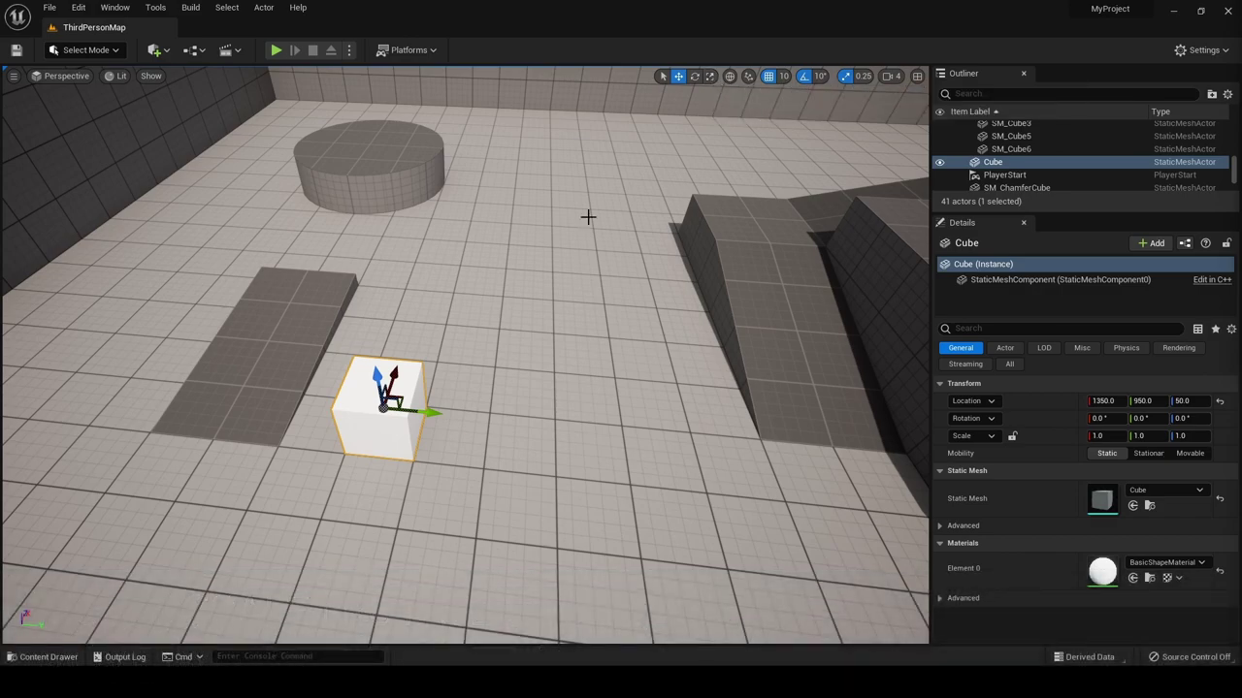
Rotate the white cube to 50° about its vertical axis and switch back to the Move tool
right_click_drag(514, 360, 568, 391)
key("e")
left_click_drag(568, 391, 668, 220)
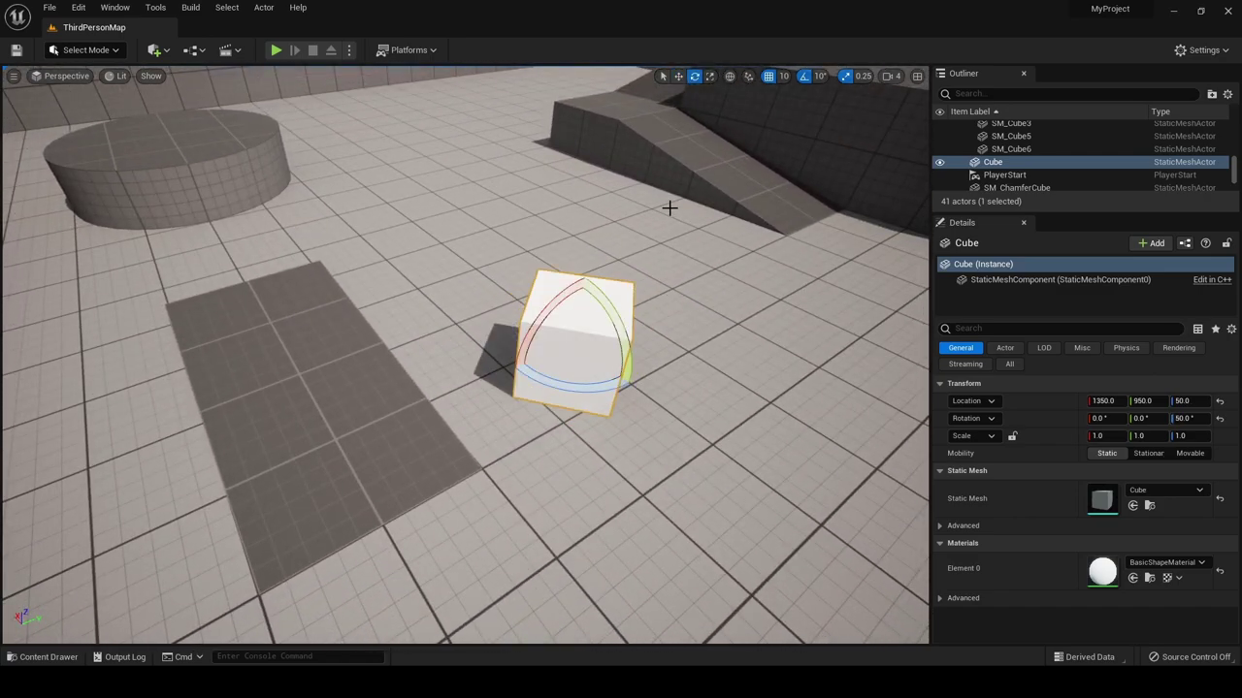
left_click(678, 78)
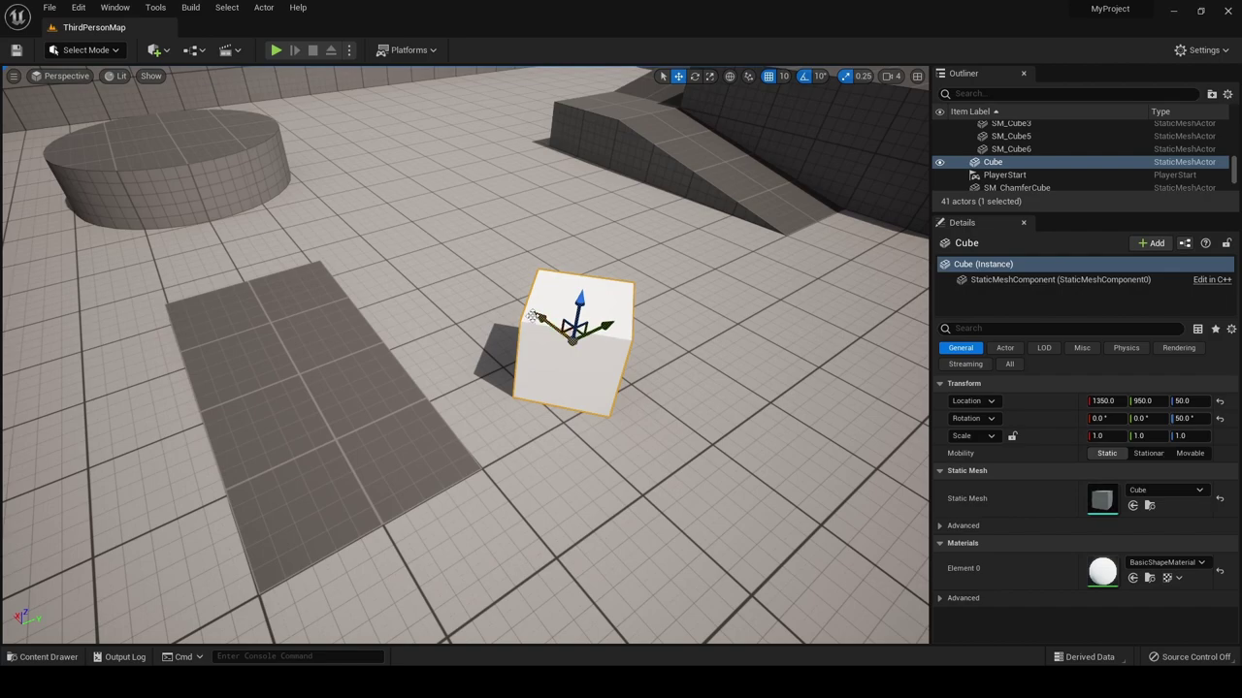
right_click_drag(546, 327, 486, 283)
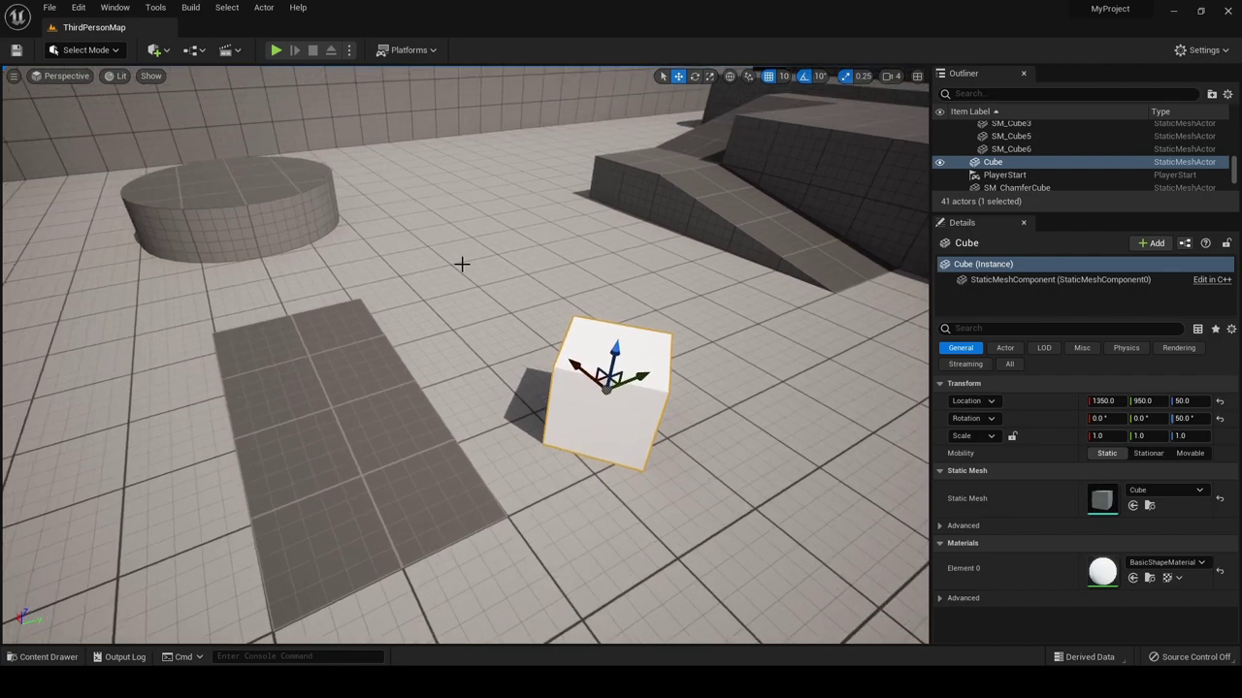
Switch the transform gizmo to local space and back to world space, and reset the cube's rotation
left_click(729, 76)
right_click_drag(657, 339, 786, 272)
right_click_drag(572, 380, 608, 380)
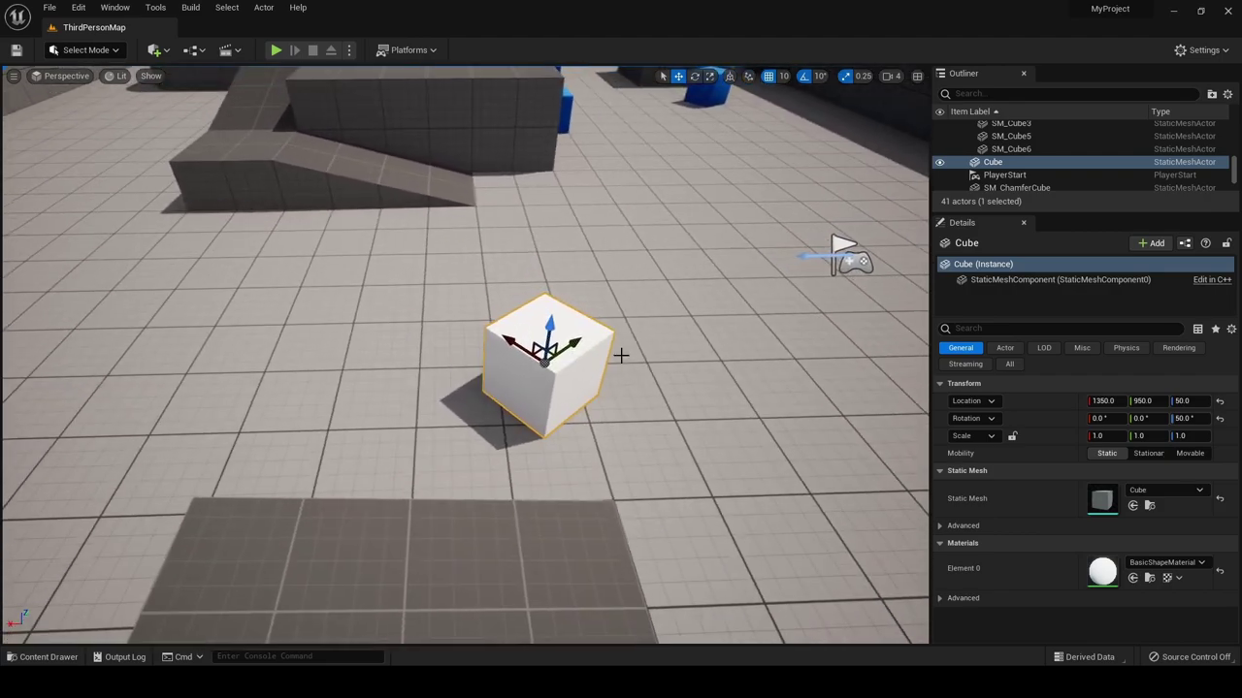
right_click_drag(607, 434, 557, 390)
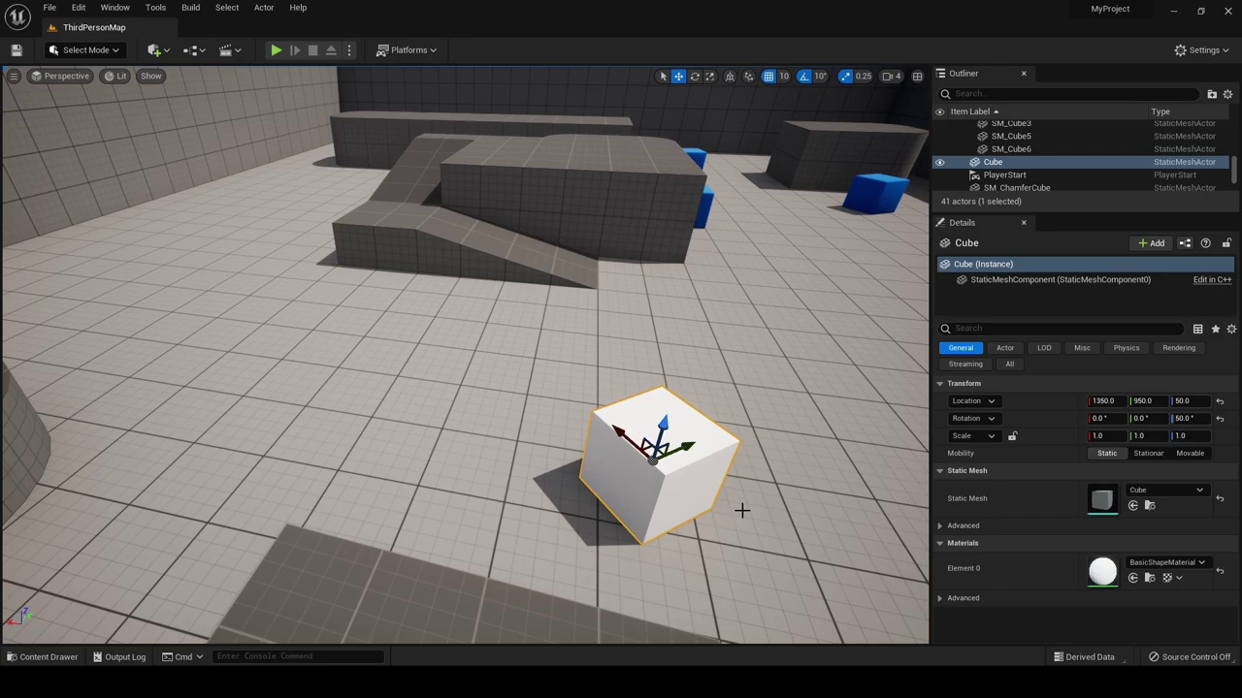
left_click(728, 78)
right_click_drag(720, 260, 660, 310)
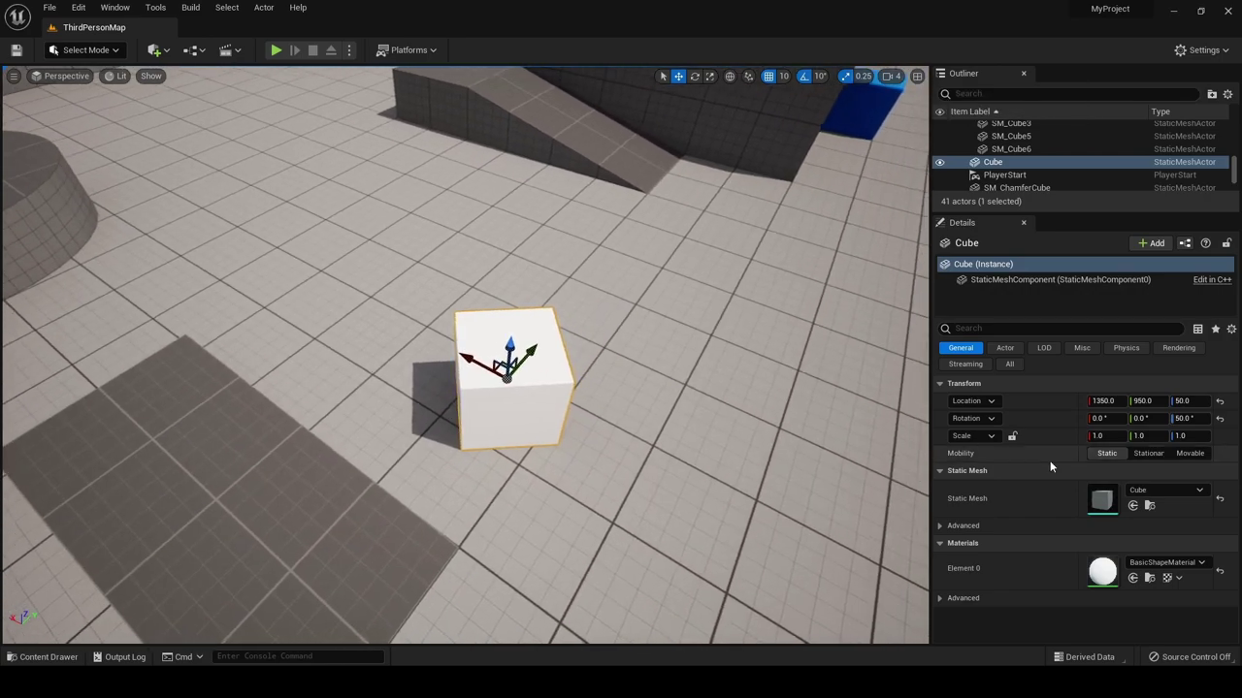
left_click(1221, 421)
Move the cube along Y to about 954 with position grid snapping off, and turn the snapping back on
right_click_drag(630, 519, 485, 475)
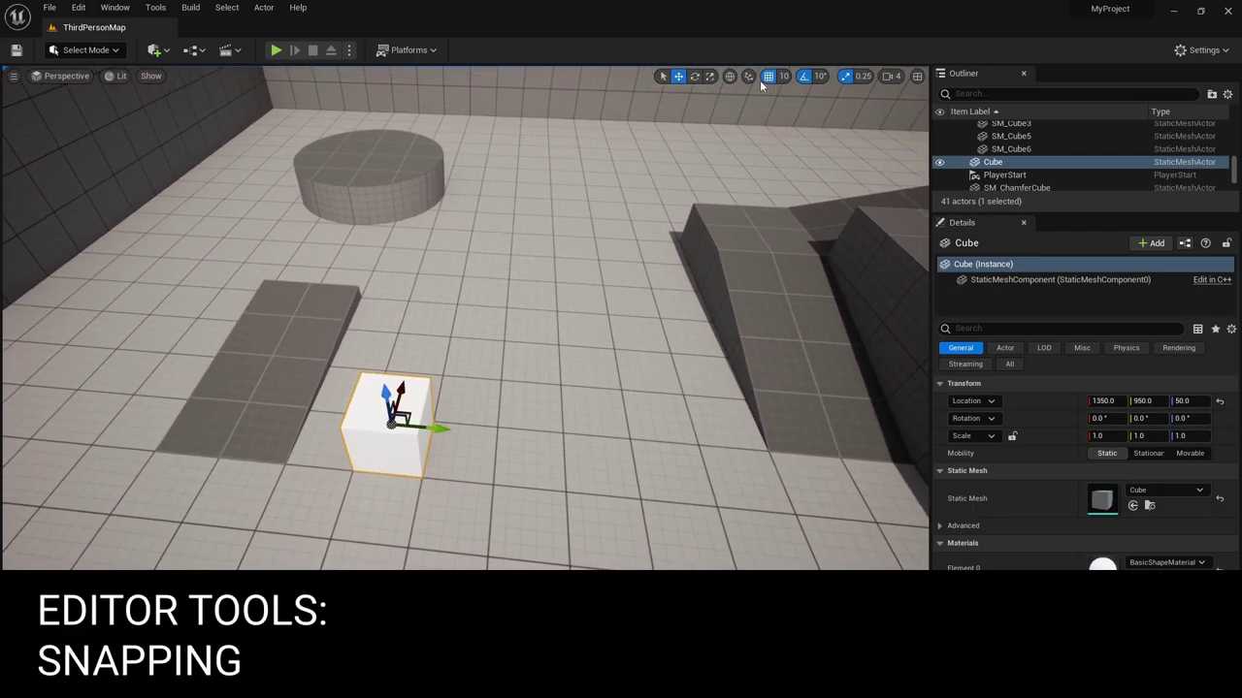
right_click_drag(531, 382, 531, 415)
key("w")
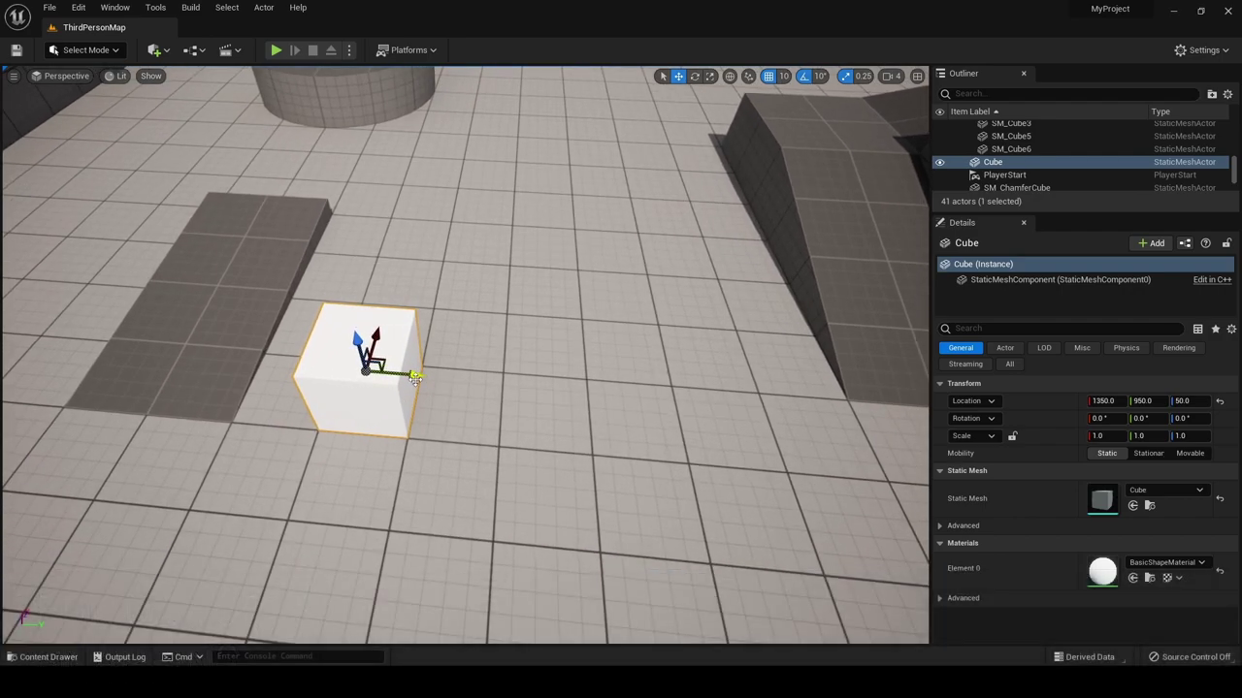
mouse_move(421, 376)
left_mouse_down()
mouse_move(570, 380)
mouse_move(417, 377)
left_mouse_up()
left_click(769, 80)
left_click(767, 78)
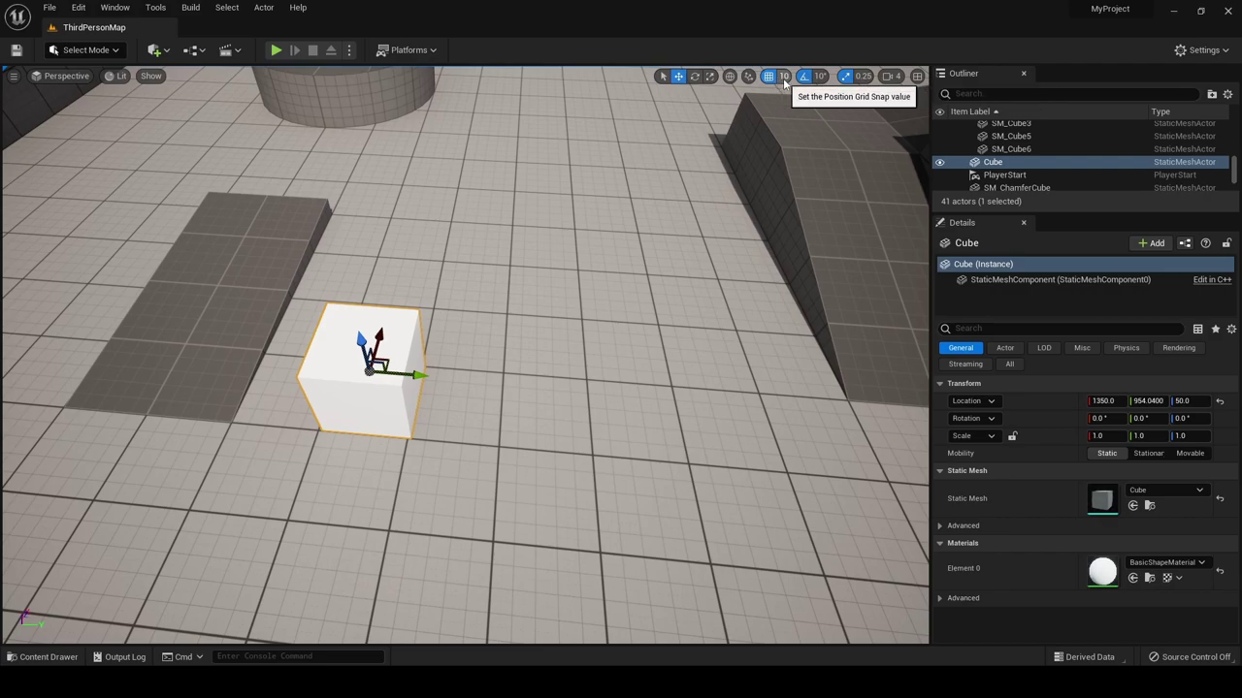
Try a position snap size of 100 while moving the cube along Y, and restore the snap size to 10
left_click(784, 78)
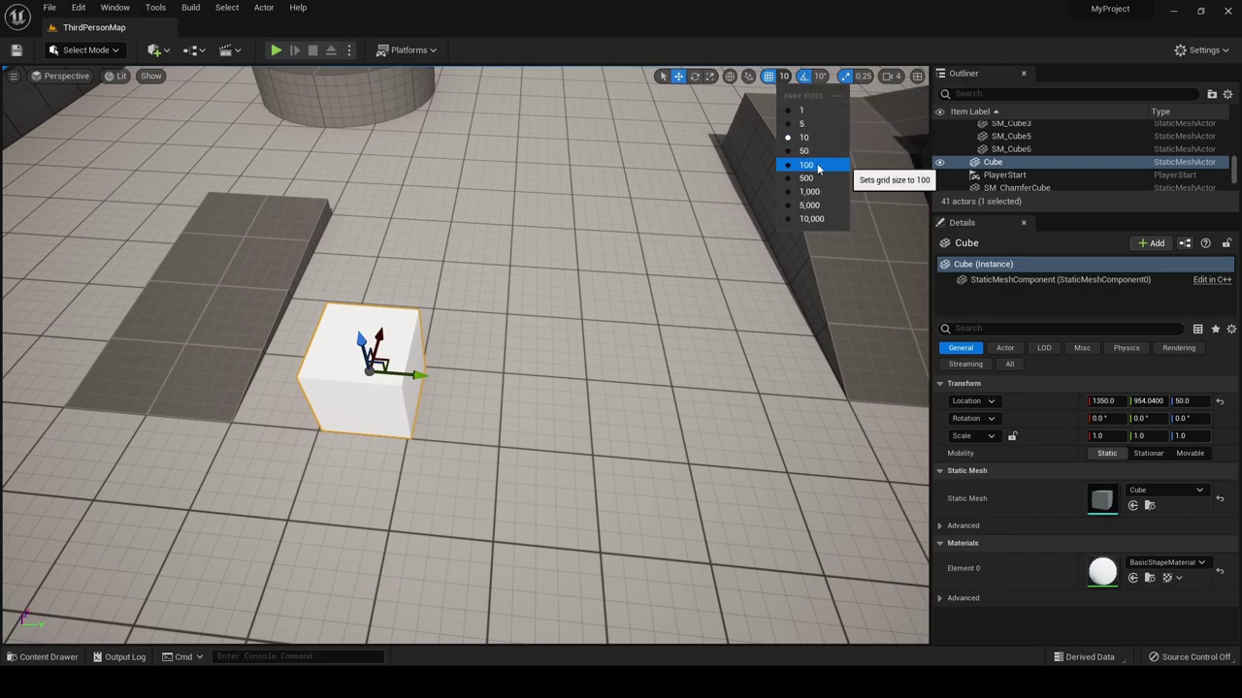
left_click(807, 164)
mouse_move(419, 374)
left_mouse_down()
mouse_move(728, 392)
mouse_move(421, 376)
left_mouse_up()
left_click(777, 76)
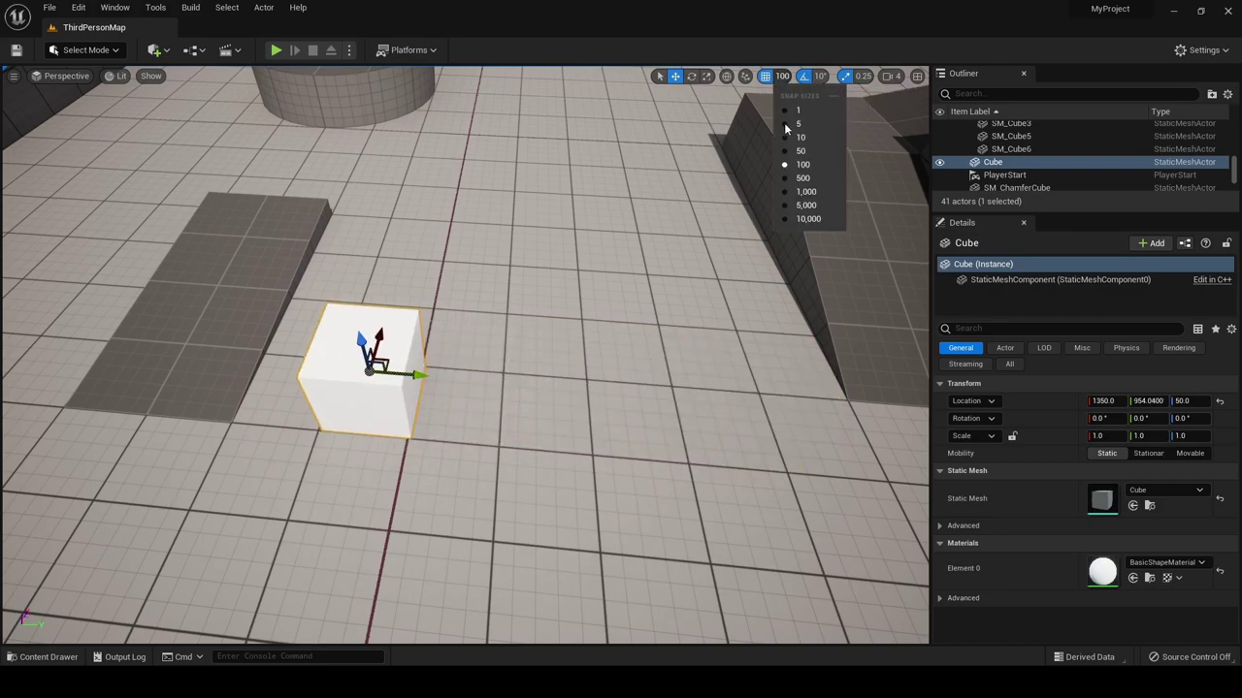
left_click(802, 137)
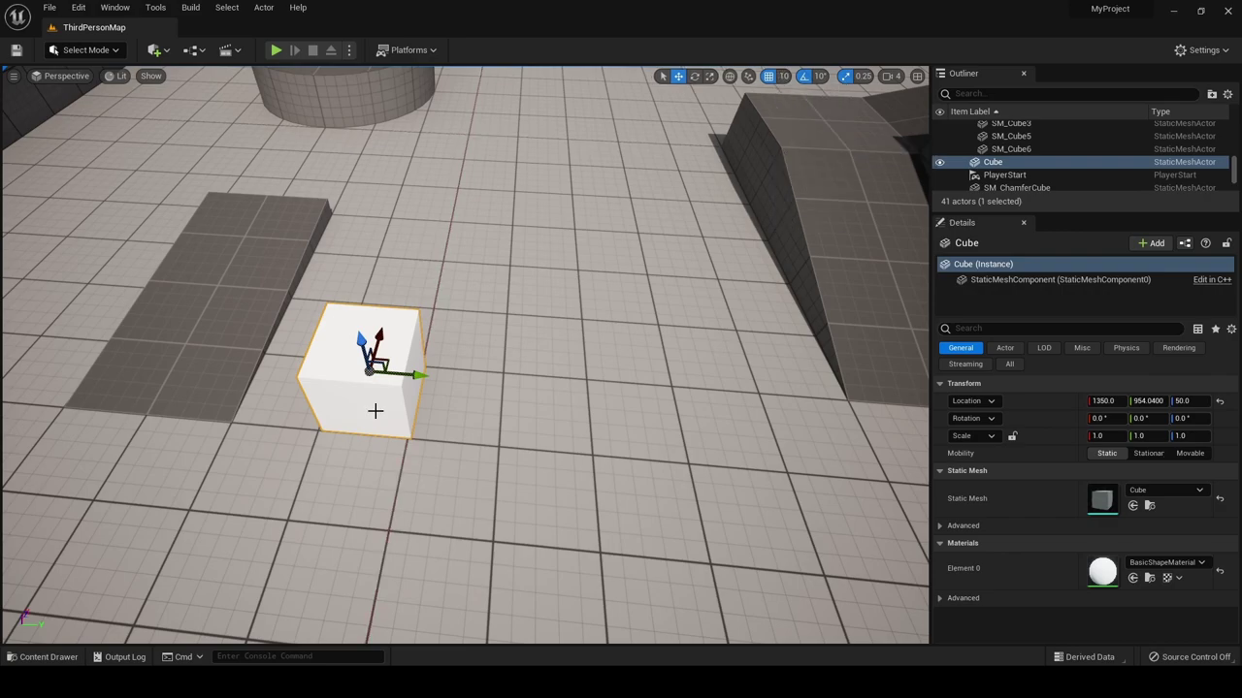
mouse_move(419, 374)
left_mouse_down()
mouse_move(477, 378)
mouse_move(420, 374)
left_mouse_up()
Rotate the cube about 2° around Z with rotation snapping off, and view the available rotation snap angles
left_click(806, 81)
key("e")
left_click_drag(375, 421, 416, 313)
left_click(820, 77)
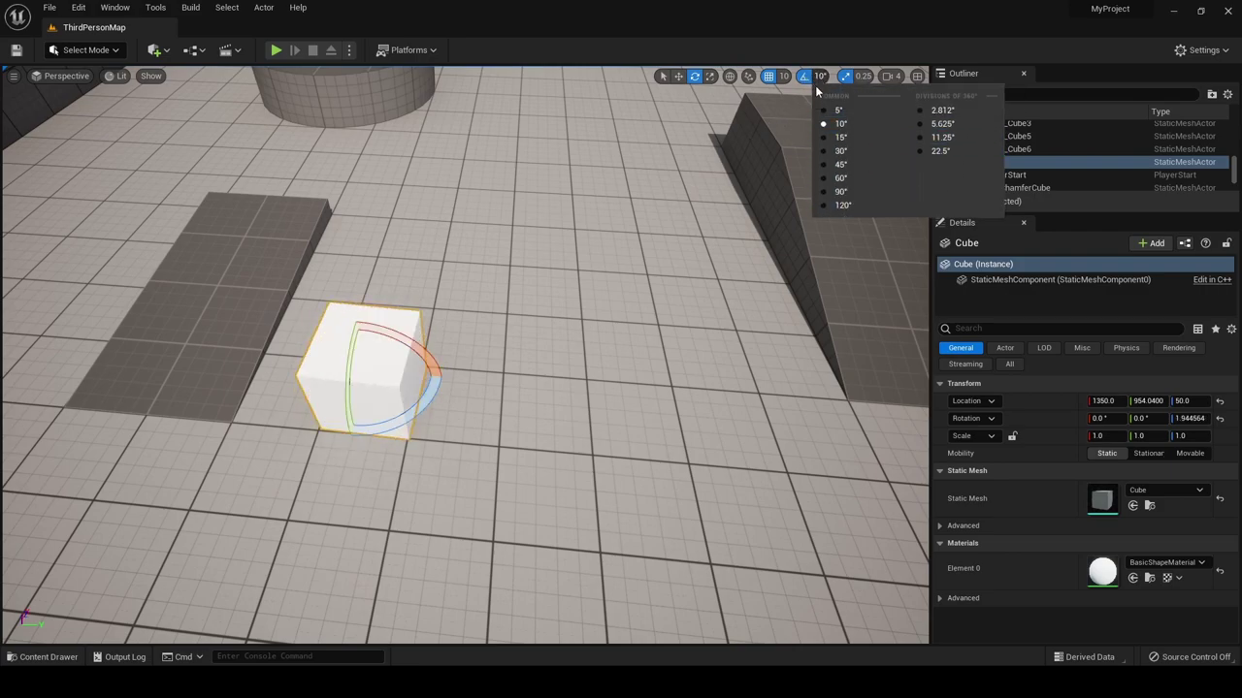
left_click(858, 76)
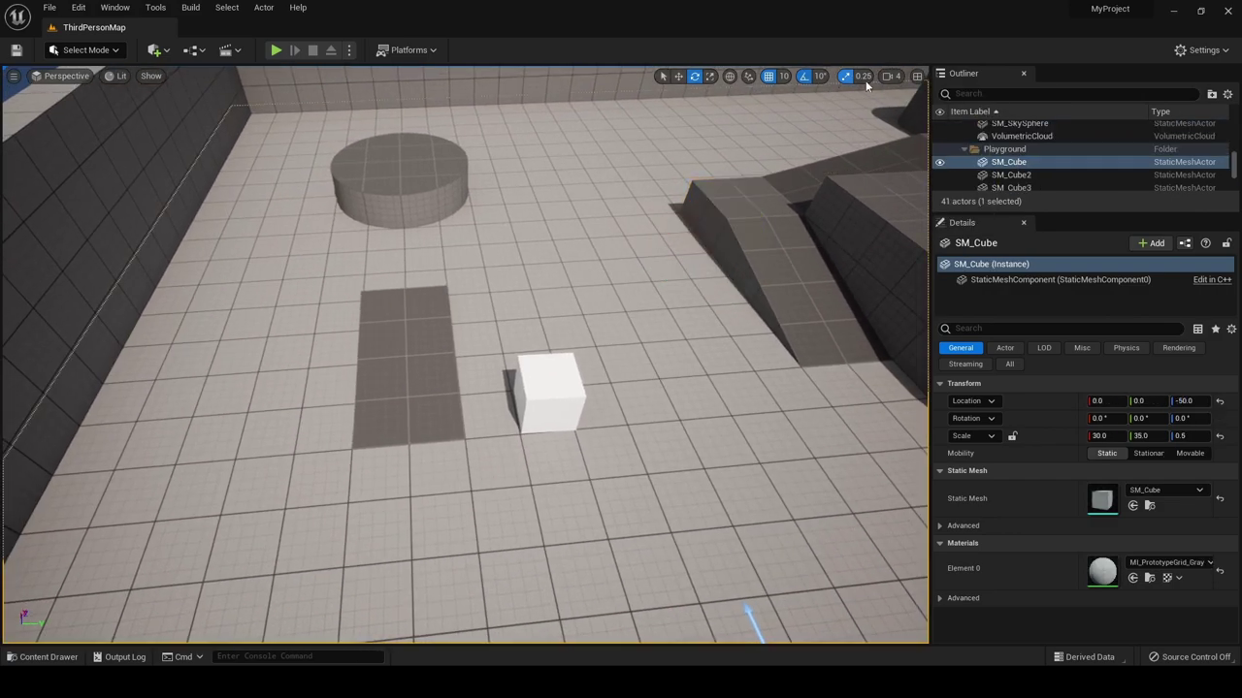
Fly the viewport camera around the arena to view the white cube, ramps and blocks from different sides
right_click_drag(737, 291, 582, 282)
key("w")
key("d")
key("w")
right_click_drag(630, 388, 393, 306)
key("d")
key("w")
key("s")
key("a")
right_click_drag(753, 305, 668, 316)
Open the viewport camera speed settings and fly around the arena to try the camera movement
left_click(890, 75)
left_click(906, 106)
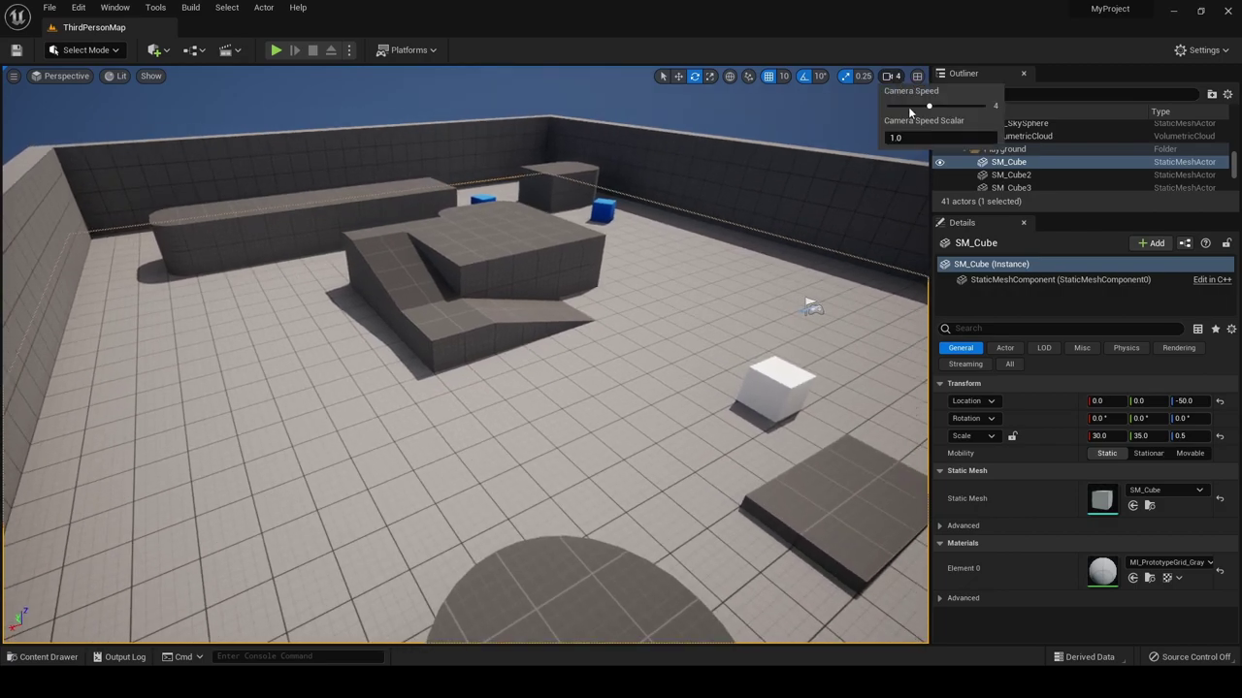
right_click_drag(682, 260, 776, 286)
key("a")
right_click_drag(917, 126, 922, 130)
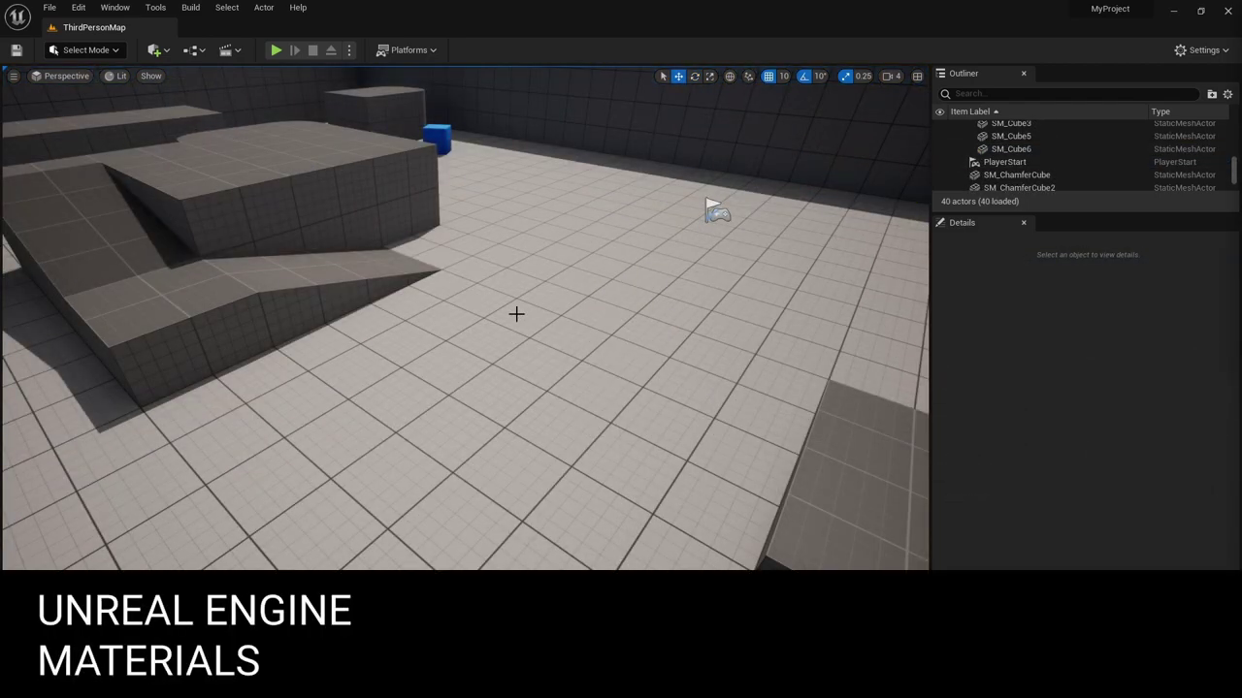
Place a cube on the arena floor at about X 1430, Y 950 and a sphere beside it at about X 1440, Y 1160
left_click(166, 54)
mouse_move(207, 186)
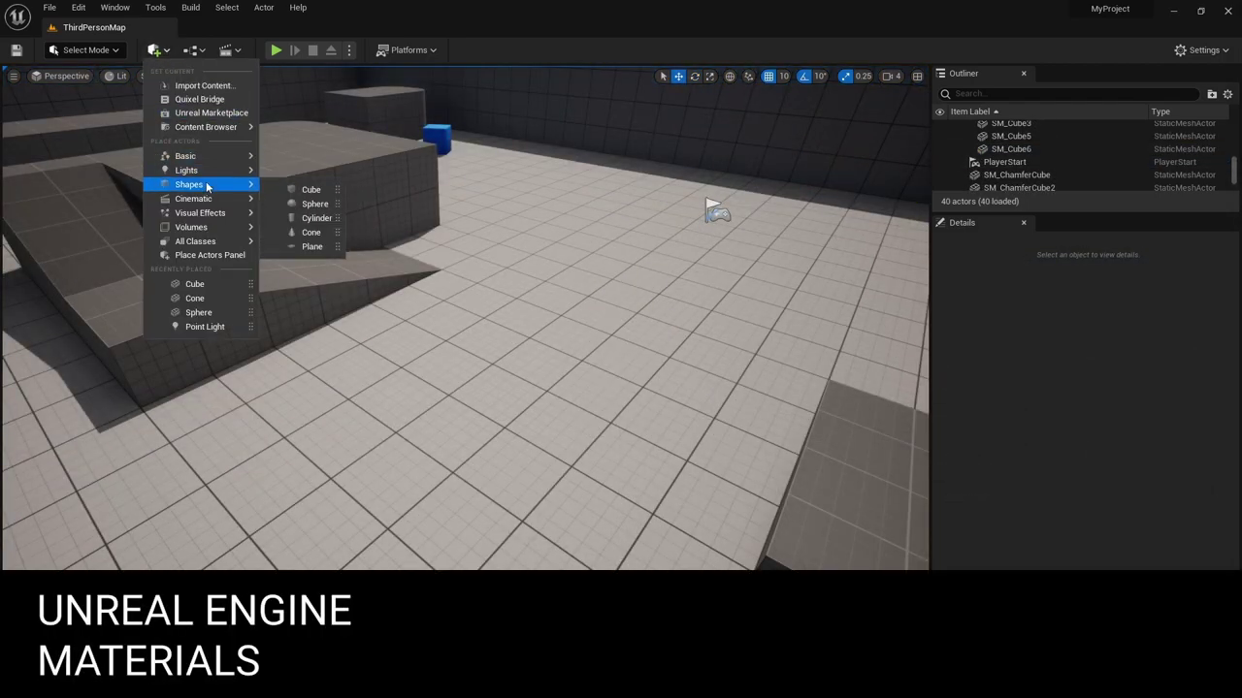
left_click_drag(305, 189, 700, 369)
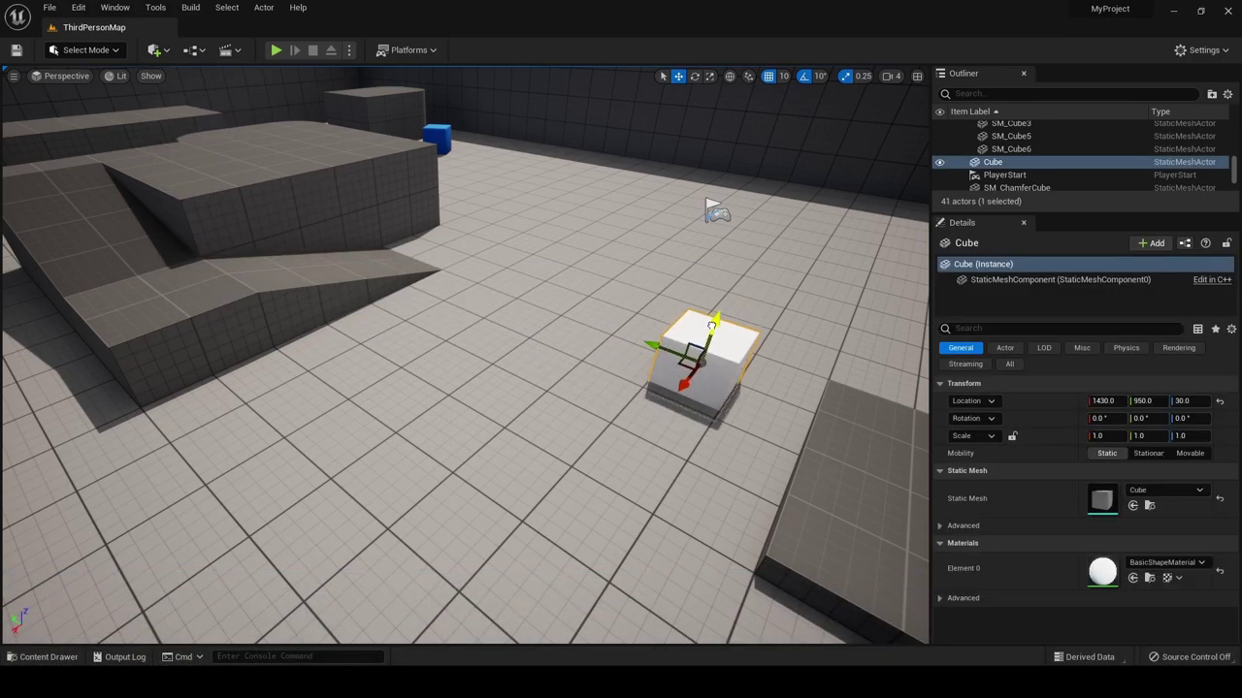
left_click(206, 53)
mouse_move(194, 185)
left_click_drag(305, 202, 569, 325)
Place a cone on the floor beside the sphere at about X 1650, Y 1250
left_click(158, 51)
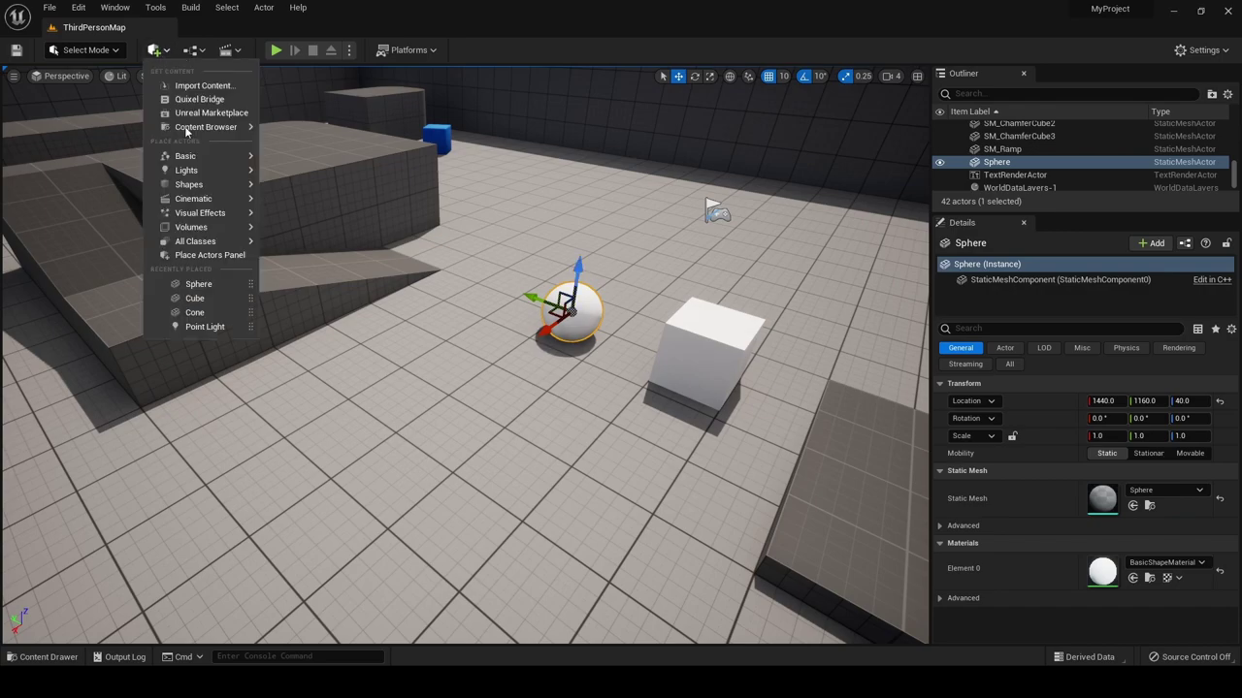
mouse_move(214, 189)
left_click_drag(308, 233, 447, 361)
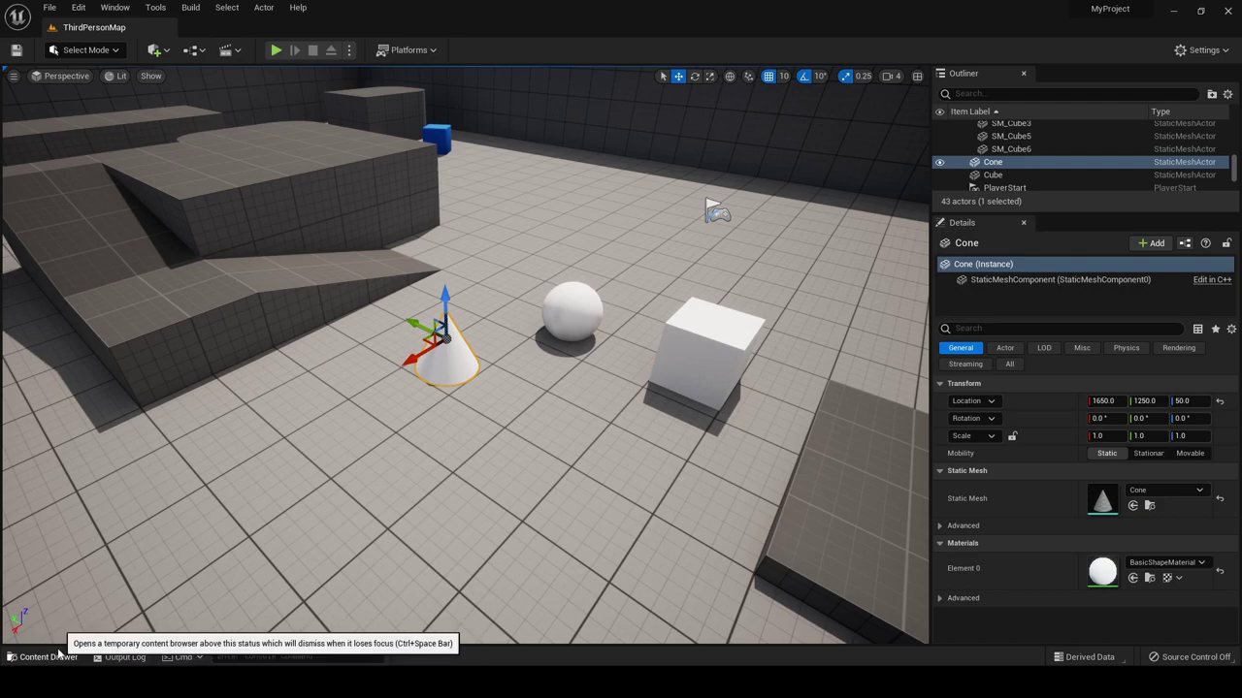
Browse the project content to StarterContent/Materials and apply M_CobbleStone_Rough to the new white cube
left_click(60, 657)
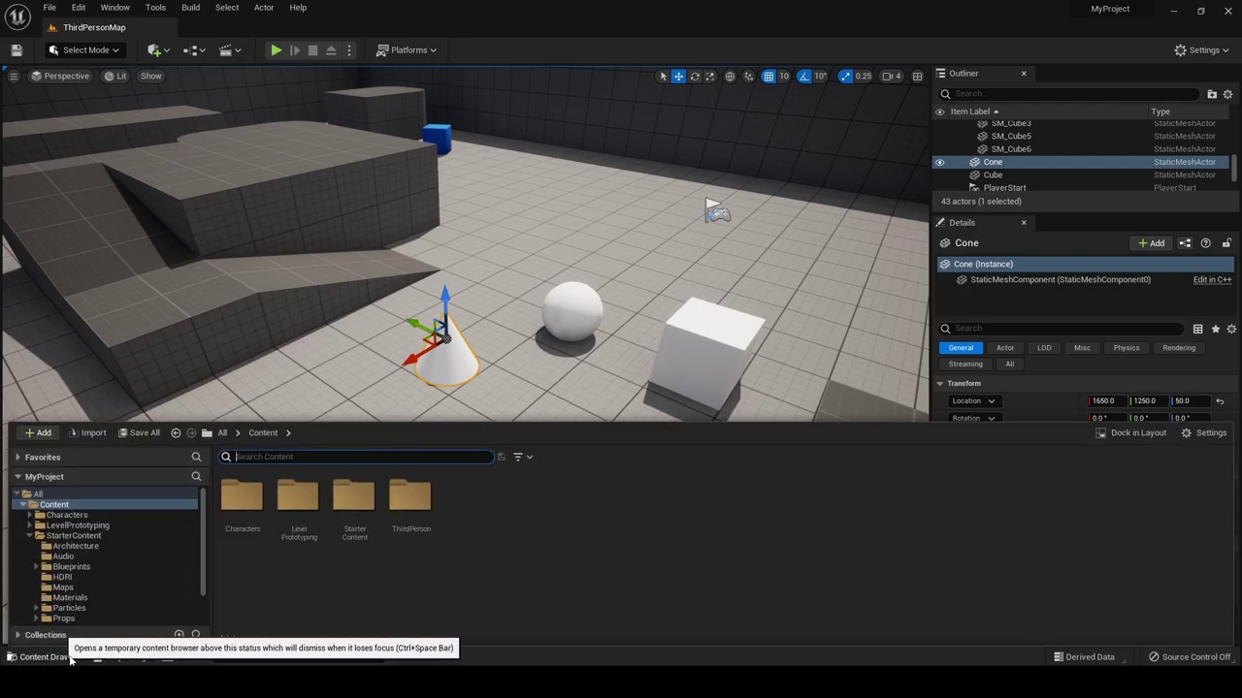
double_click(354, 497)
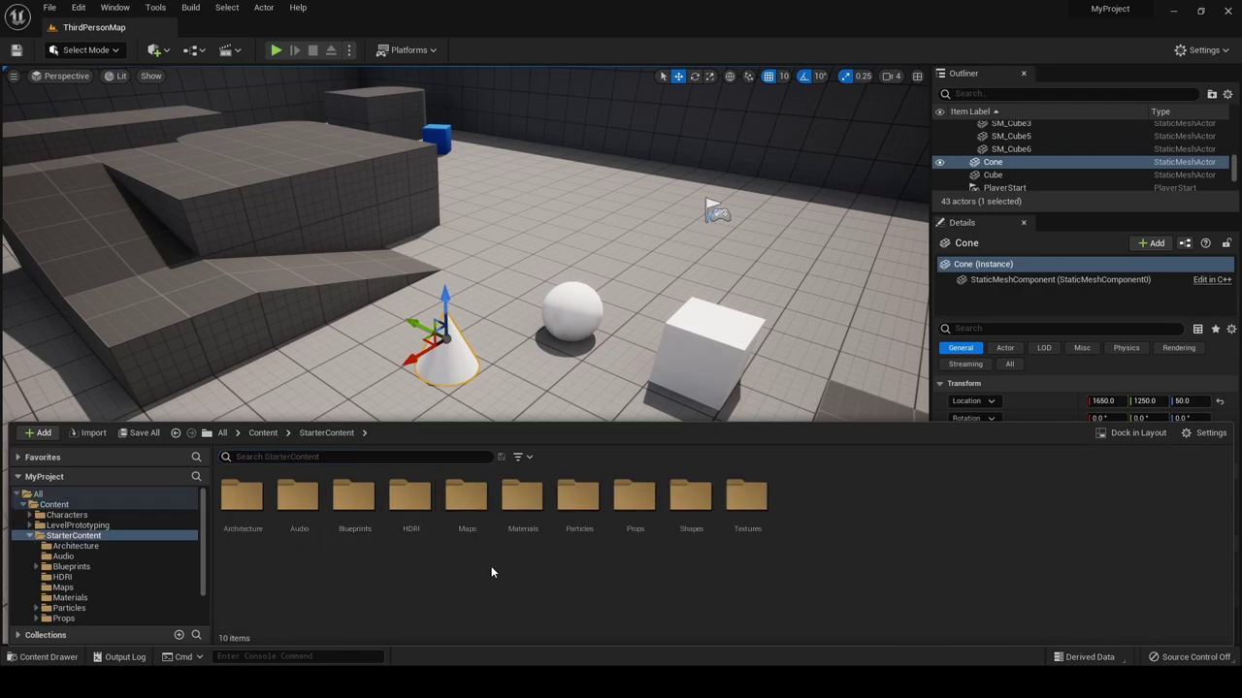
double_click(526, 495)
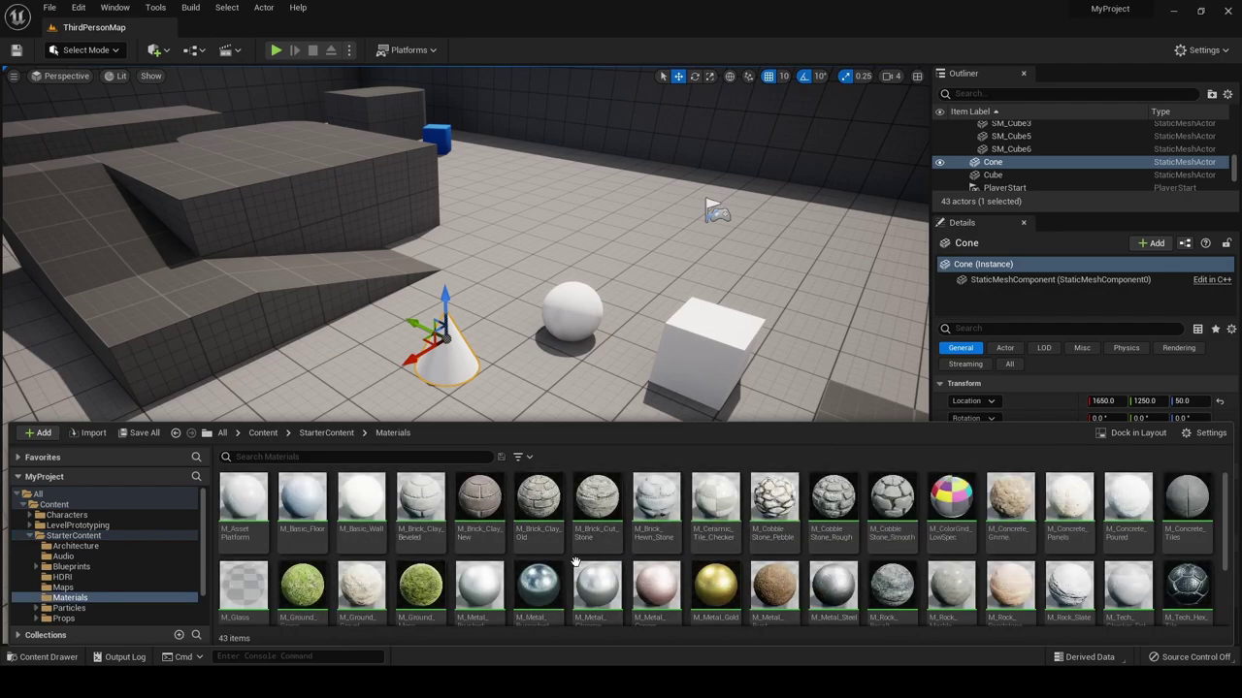
mouse_move(813, 559)
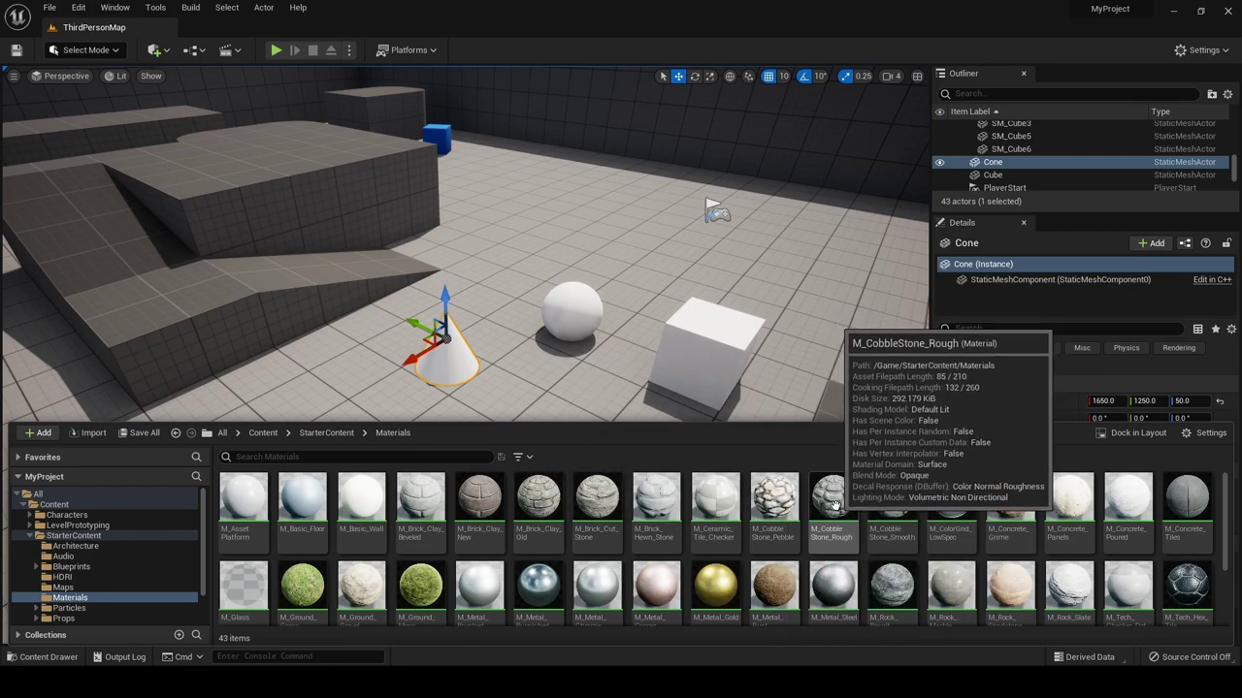
left_click_drag(832, 499, 713, 361)
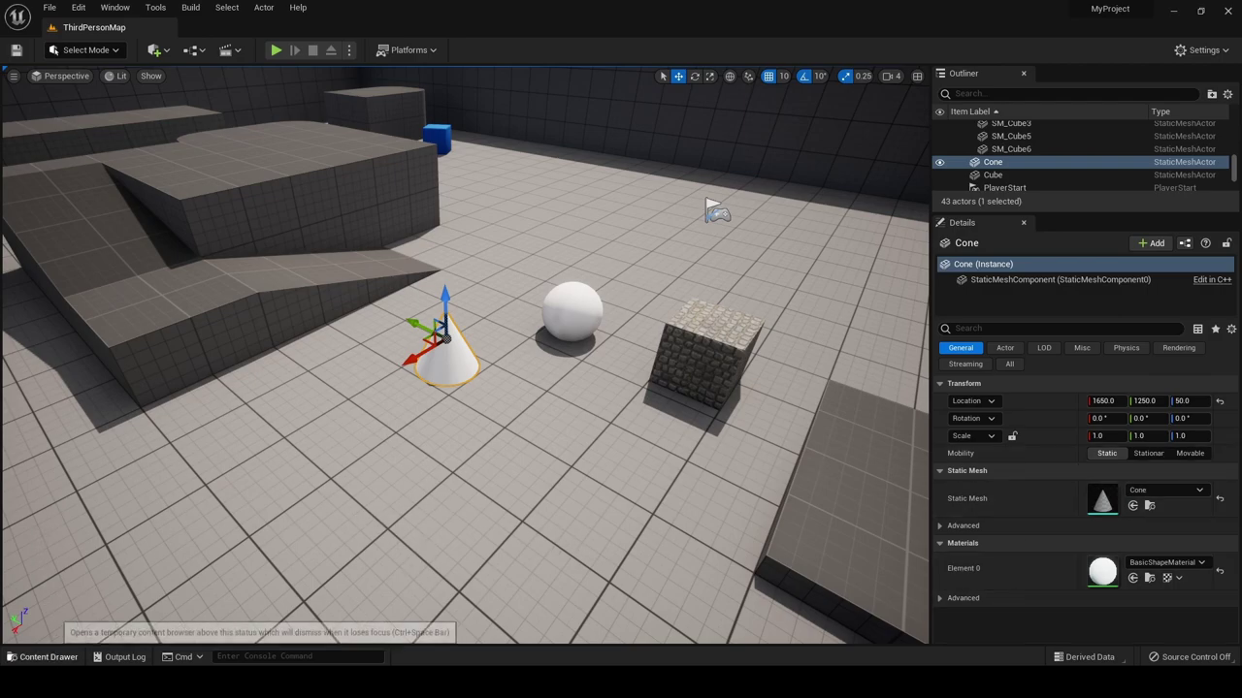
Reopen the Content Drawer and dock it in the editor layout
left_click(43, 657)
left_click(43, 657)
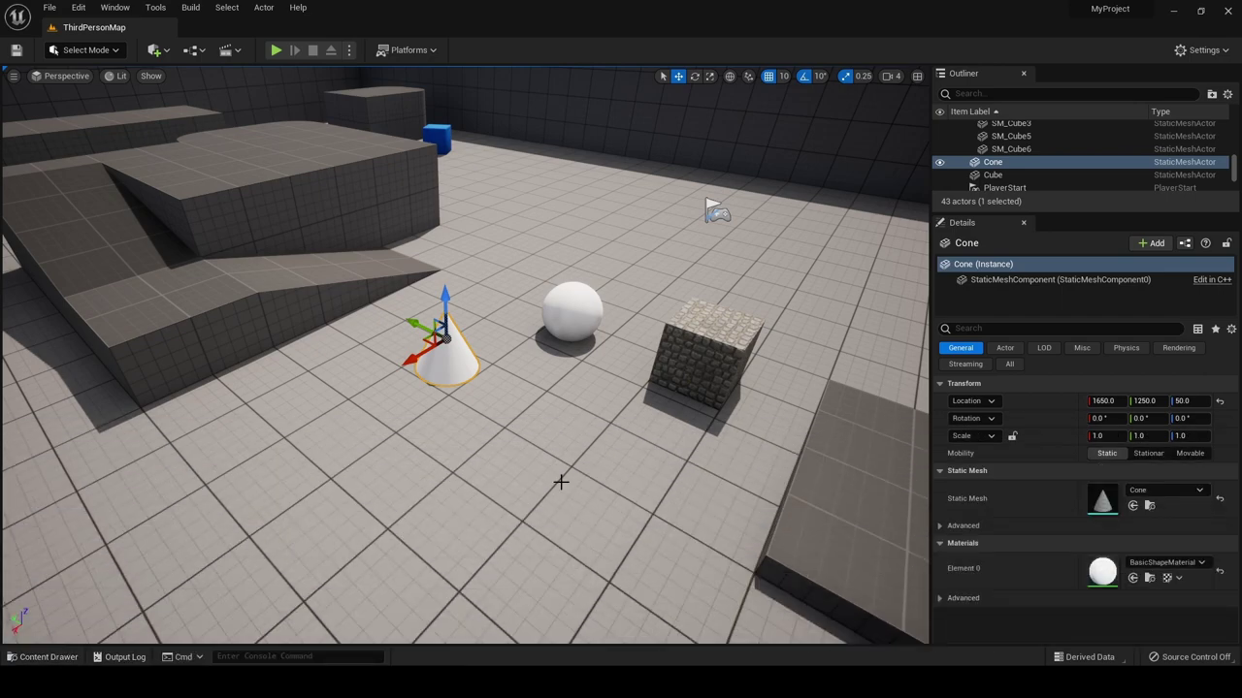
key("ctrl+space")
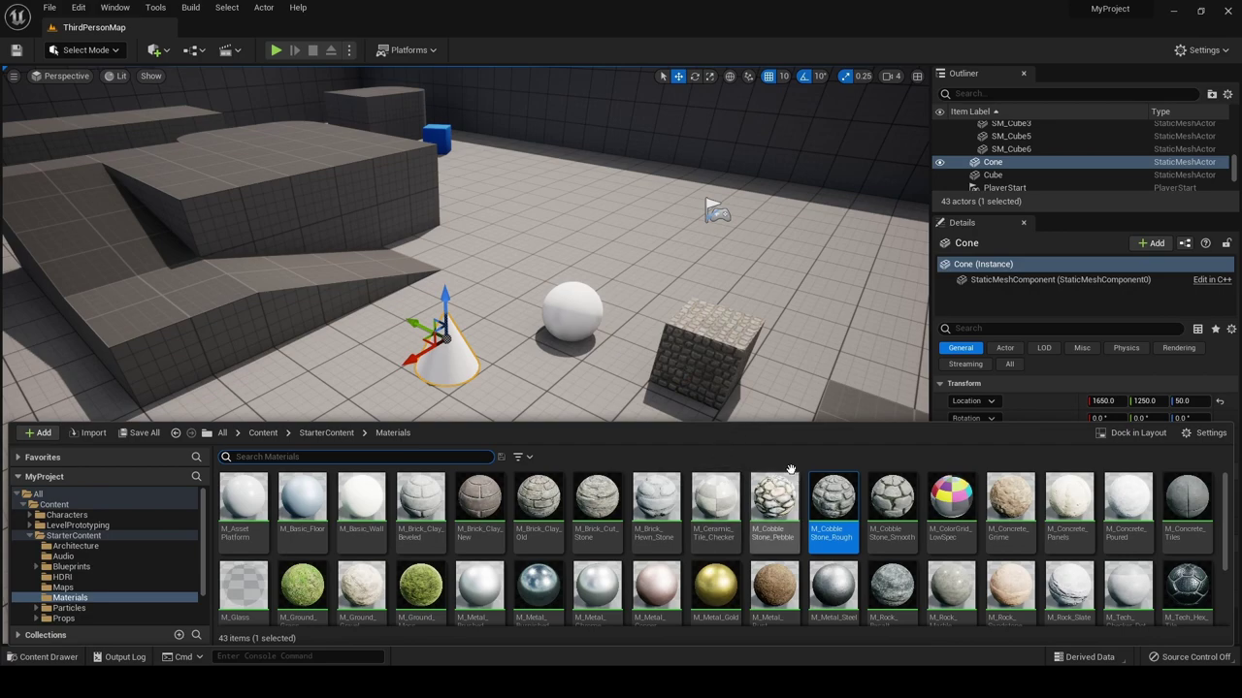
left_click(1132, 434)
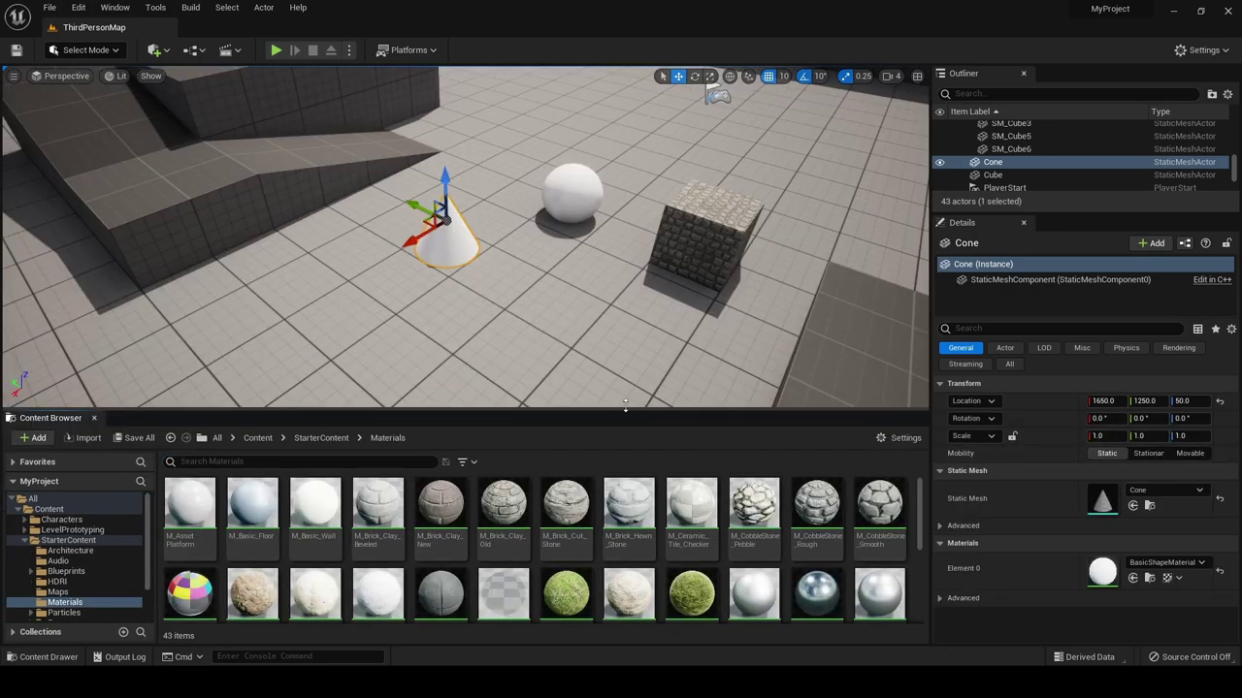
Apply M_Brick_Clay_New to the cone and M_Metal_Burnished_Steel to the sphere
key("w")
mouse_move(579, 308)
right_mouse_down()
mouse_move(587, 288)
mouse_move(578, 299)
right_mouse_up()
left_click_drag(443, 536, 469, 313)
mouse_move(508, 372)
right_mouse_down()
mouse_move(523, 365)
mouse_move(515, 379)
right_mouse_up()
key("d")
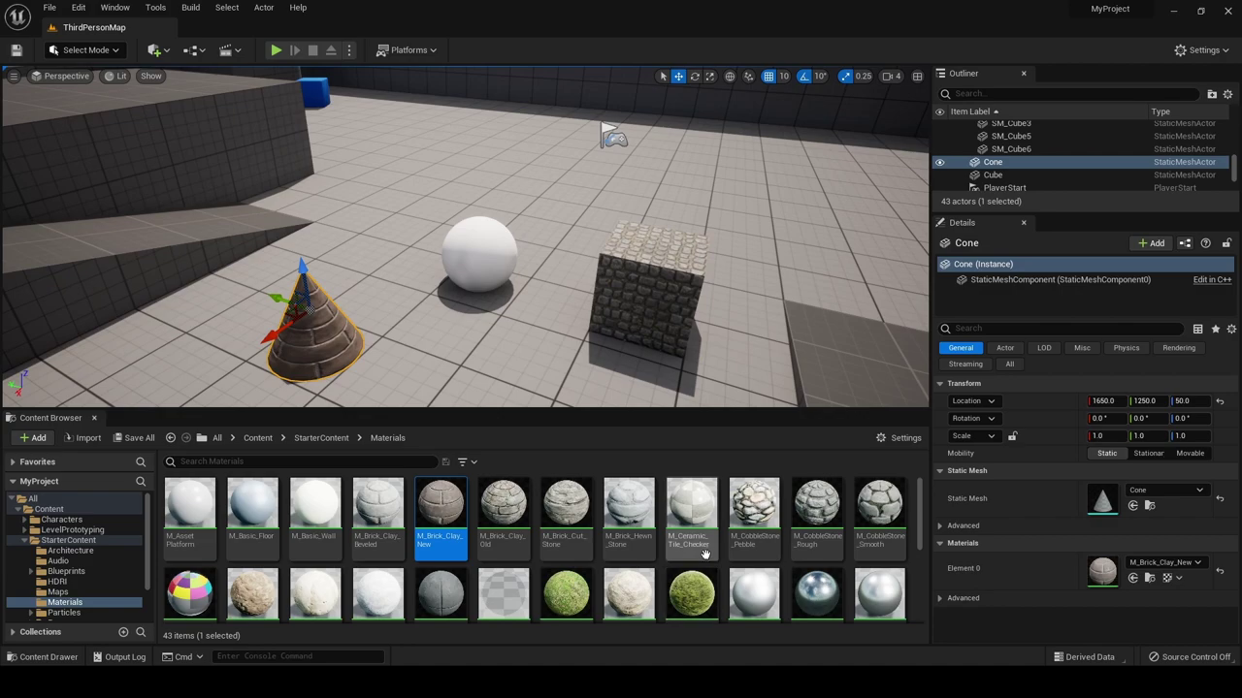
left_click_drag(816, 594, 490, 262)
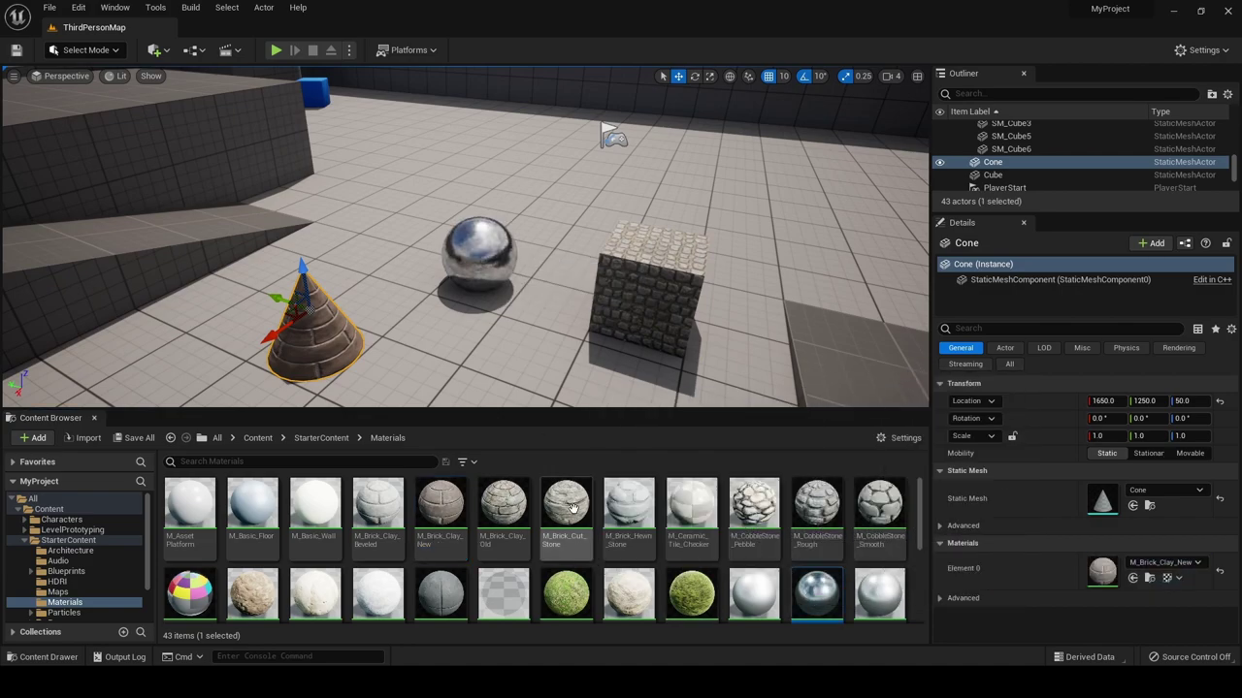
Apply M_Metal_Gold to the sphere, M_Rock_Basalt to the cube and M_Tech_Hex_Tile to the cone
scroll(543, 550, "down", 3)
left_click_drag(252, 582, 480, 277)
left_click_drag(441, 582, 650, 309)
scroll(674, 602, "down", 1)
left_click_drag(749, 562, 427, 365)
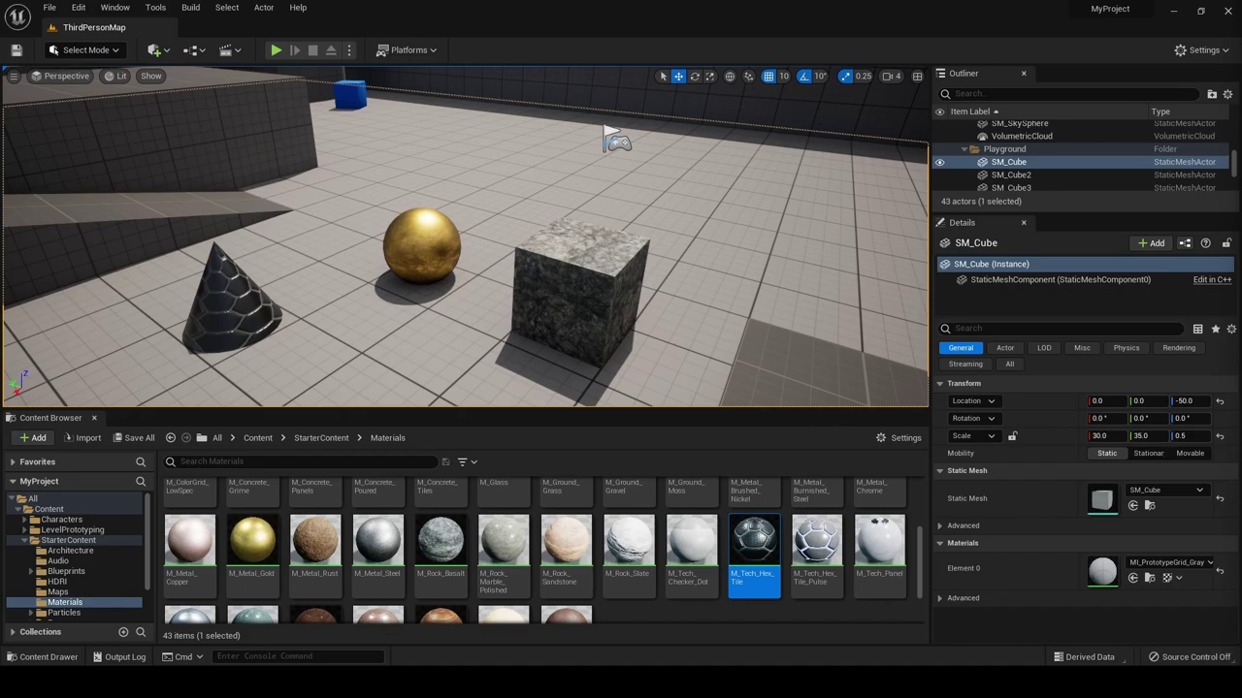
Open Quixel Bridge, look over its home page and browse to the Stone category under Surfaces
left_click(115, 7)
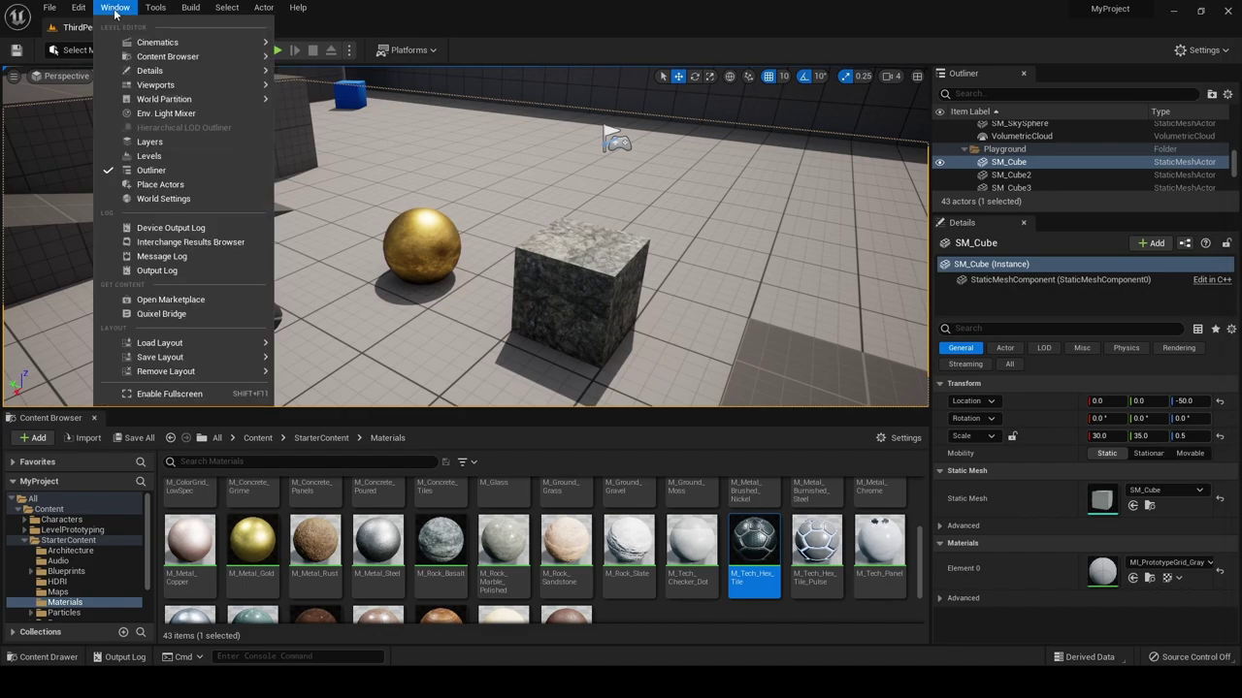
left_click(192, 314)
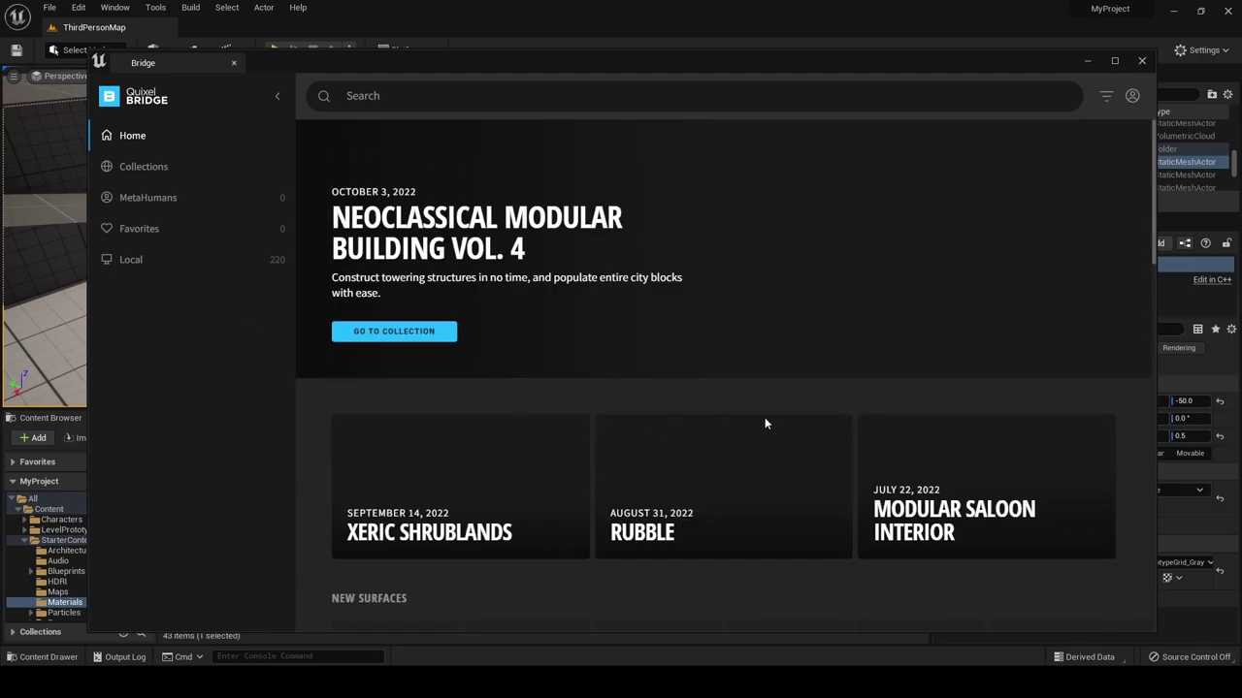
scroll(776, 485, "down", 10)
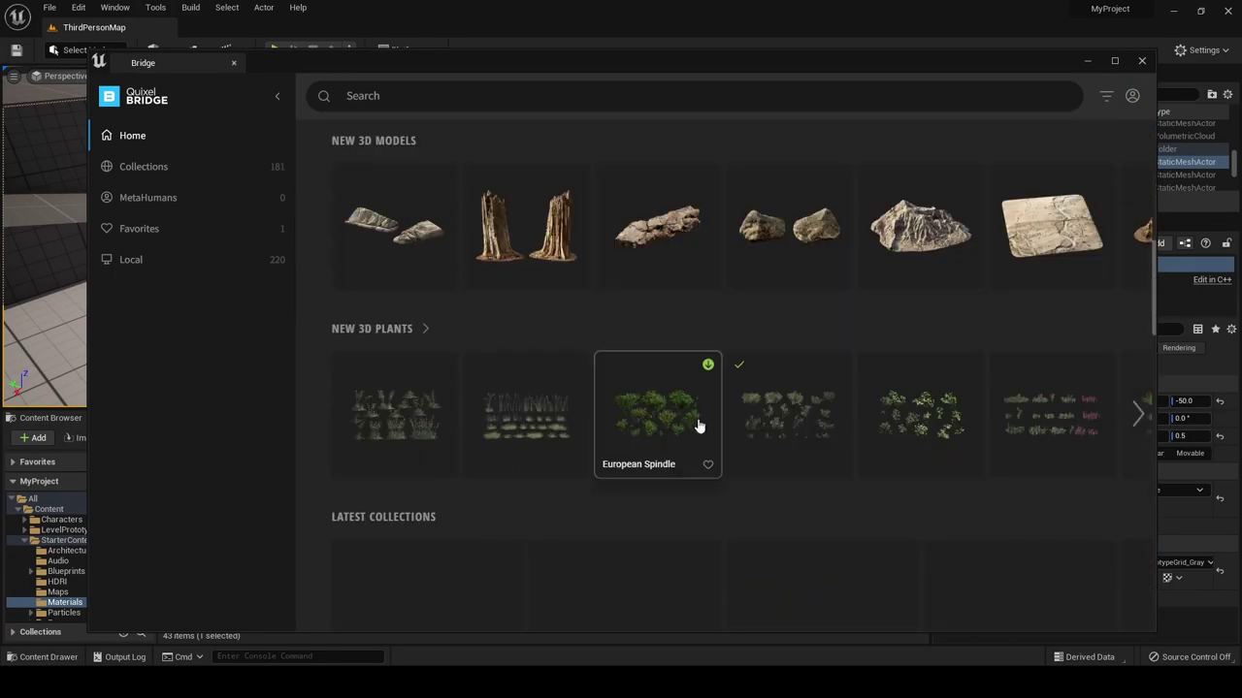
scroll(777, 428, "up", 5)
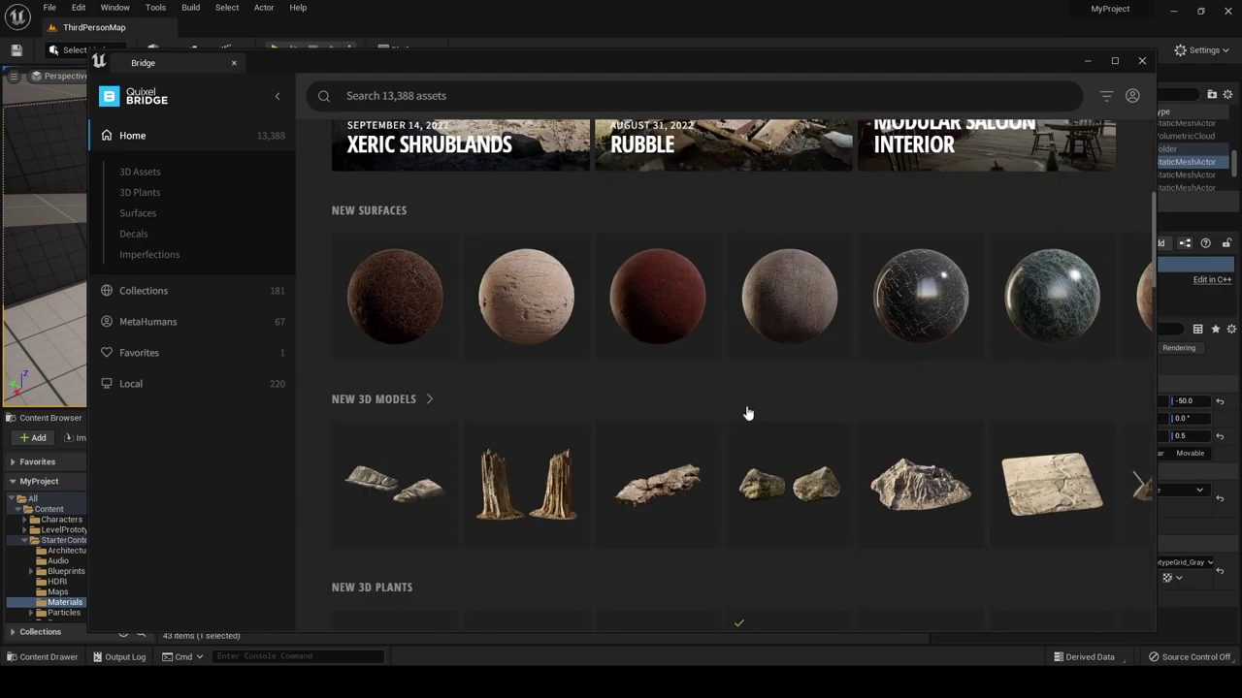
scroll(611, 399, "up", 2)
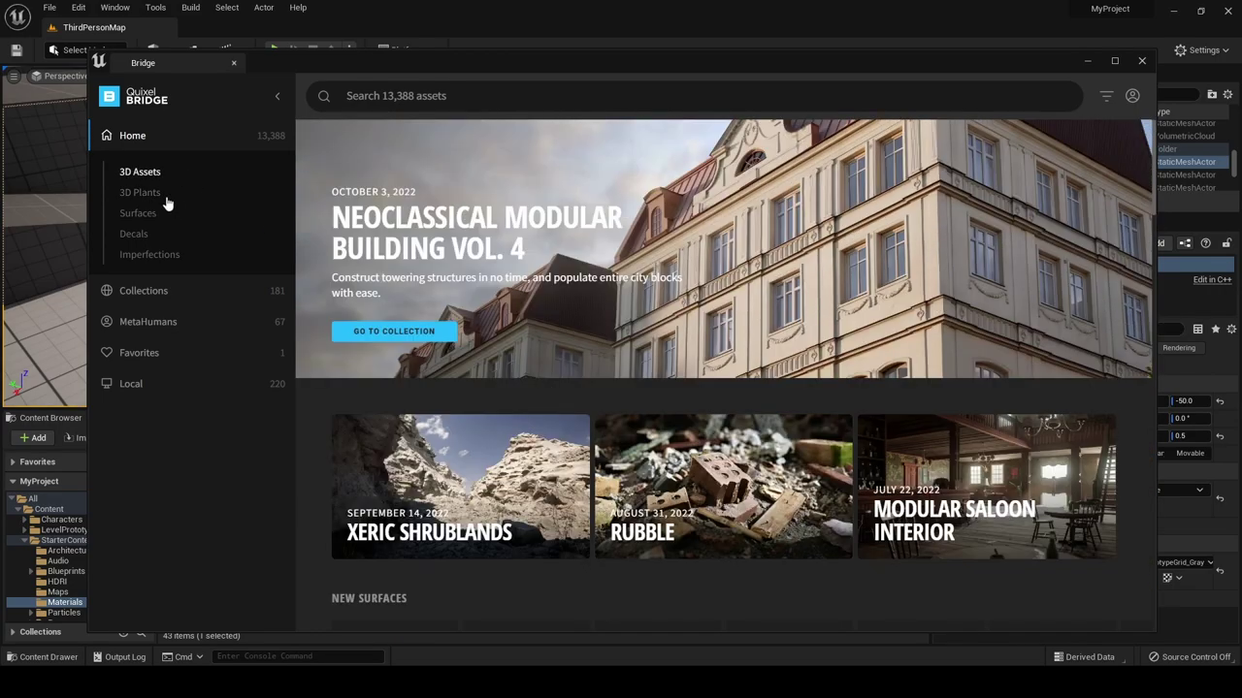
left_click(137, 213)
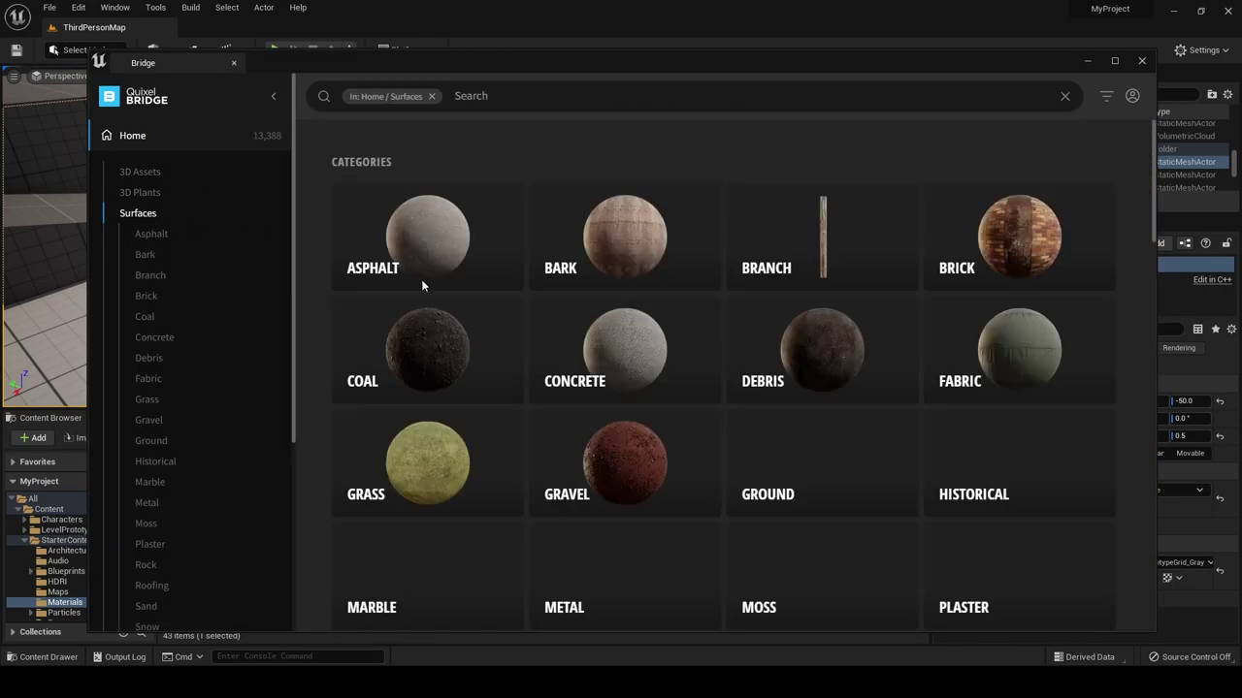
scroll(654, 407, "down", 3)
left_click(624, 409)
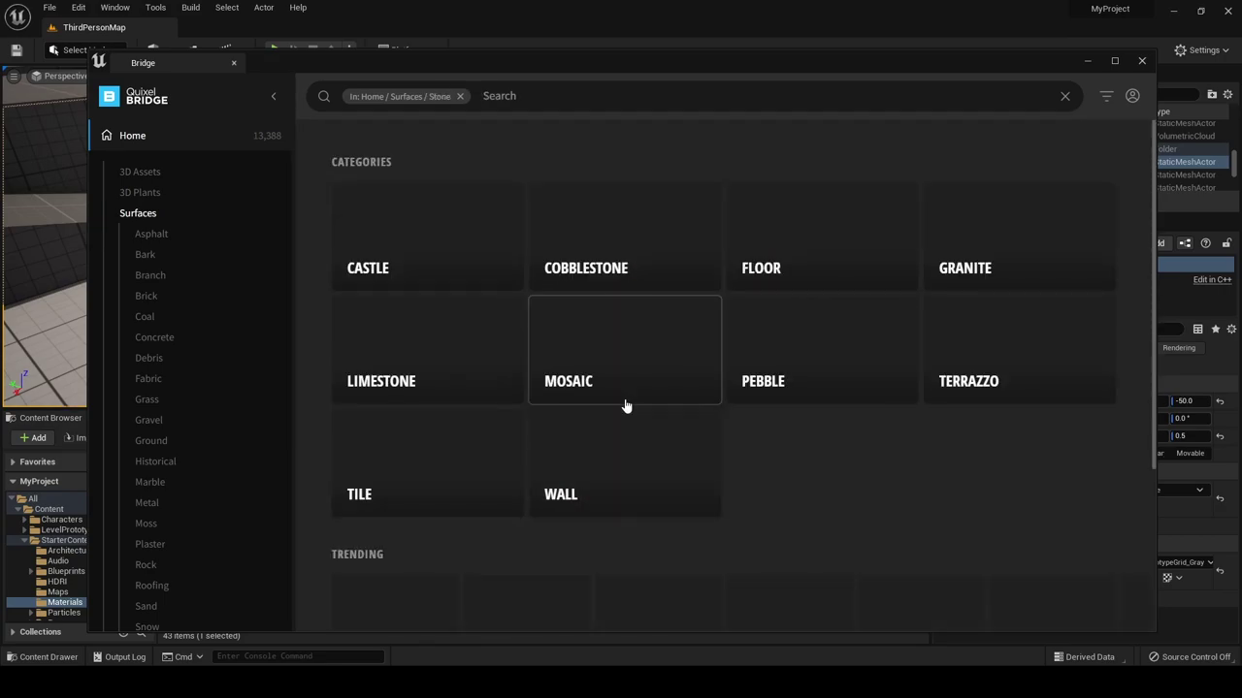
scroll(627, 403, "down", 3)
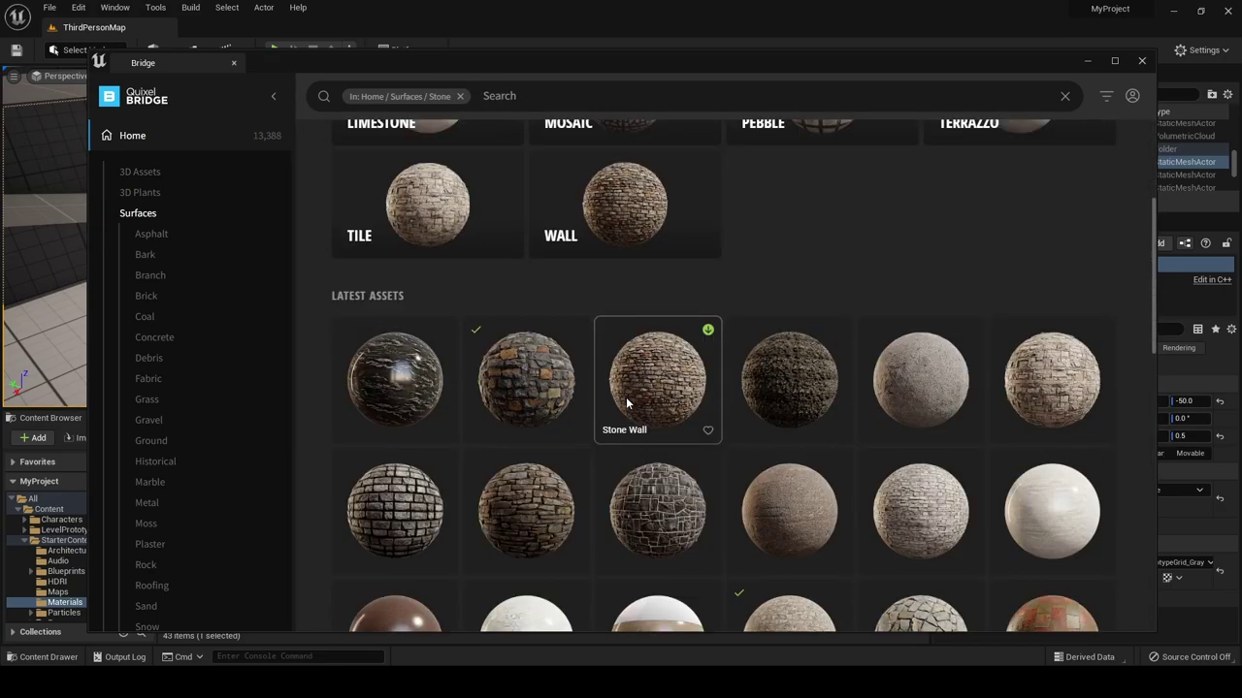
Add the Slate Stone Wall surface to the project at High Quality and close Quixel Bridge
left_click(528, 392)
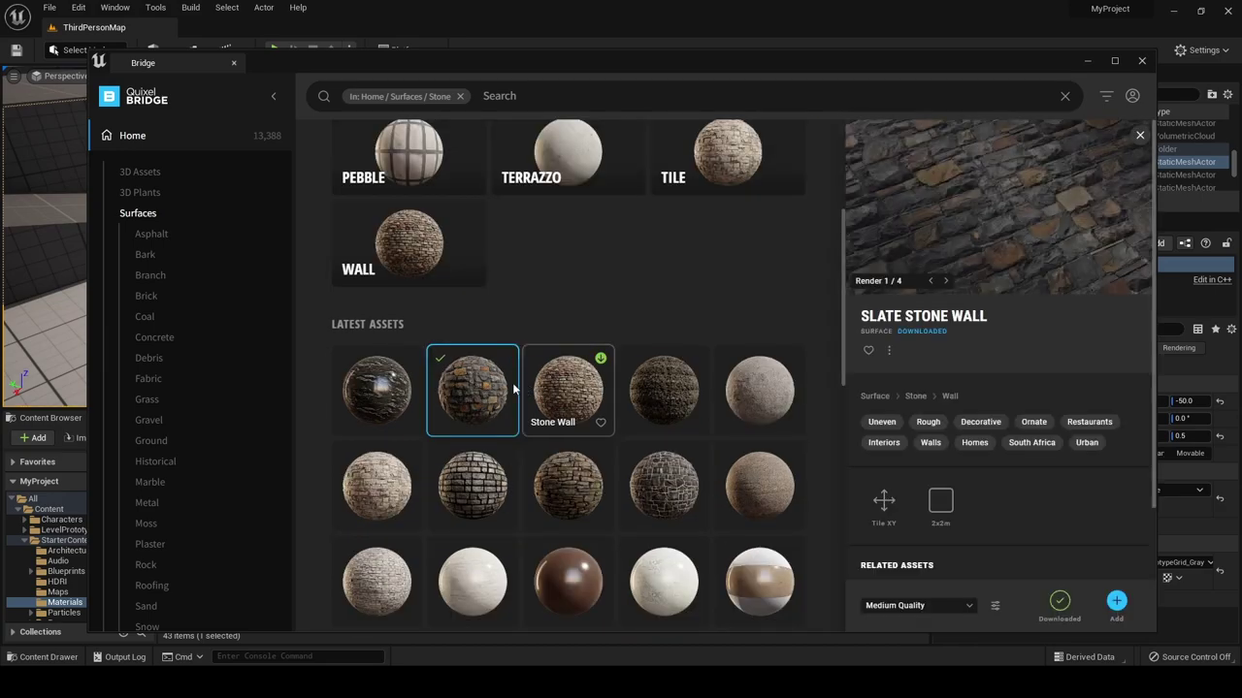
left_click(935, 609)
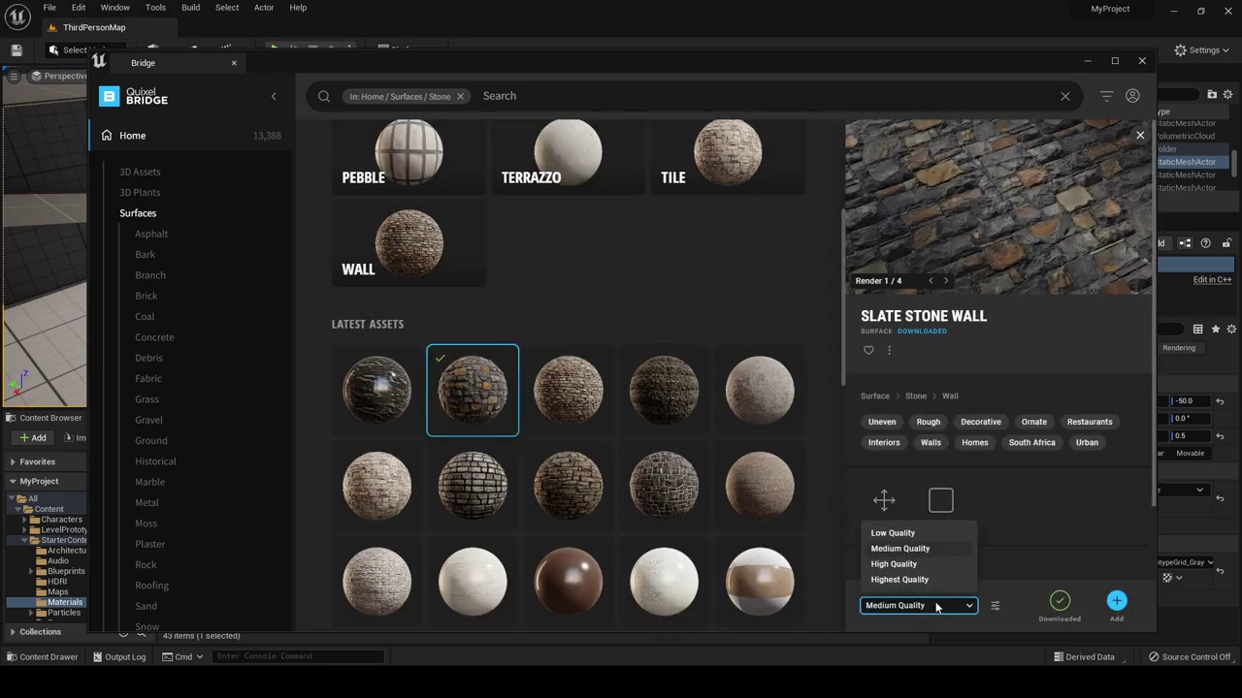
left_click(893, 564)
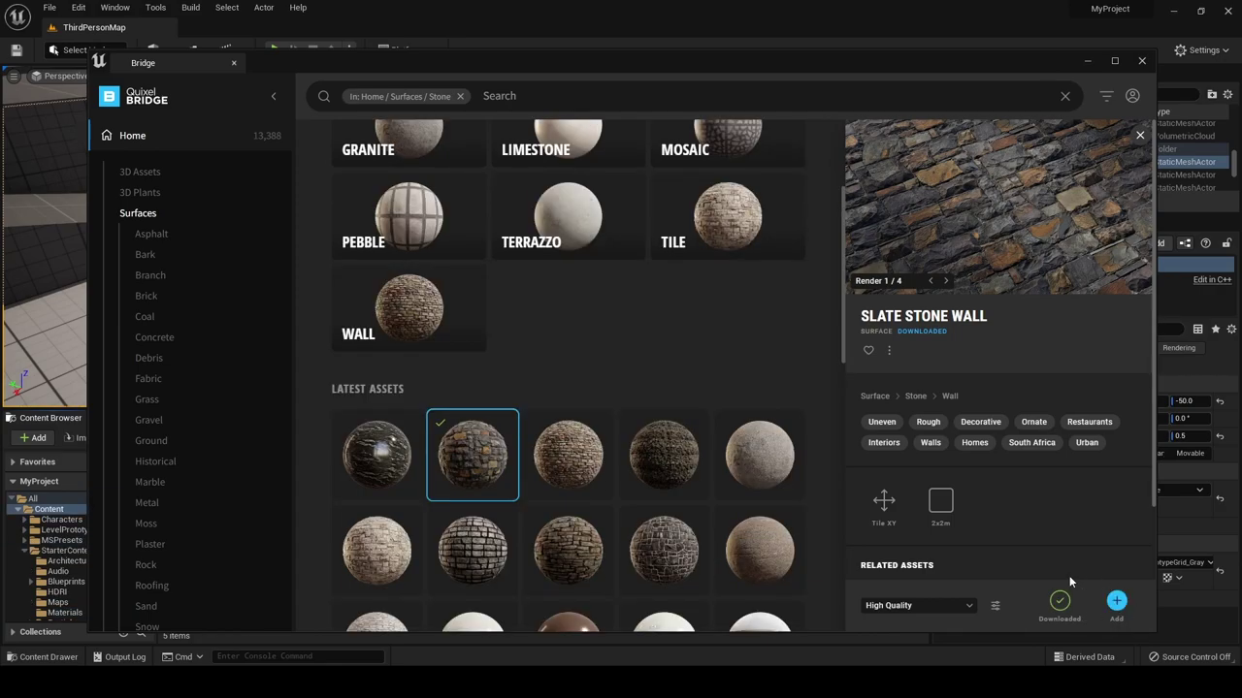
left_click(1117, 604)
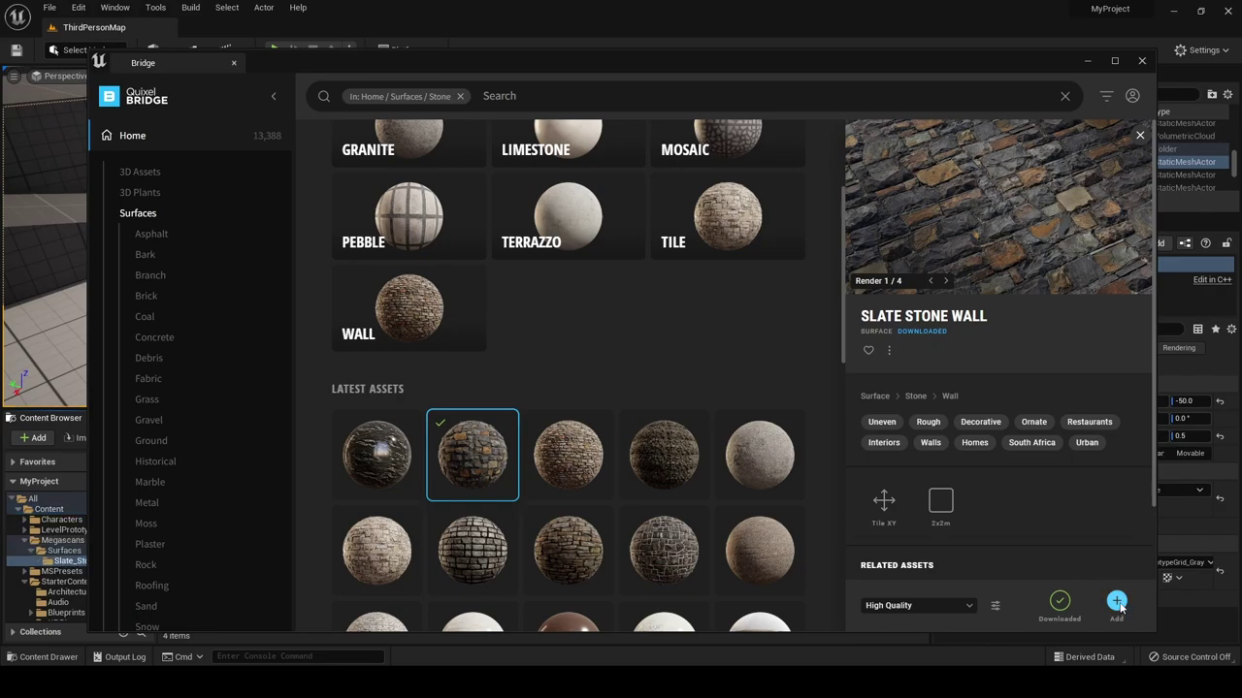
left_click(232, 63)
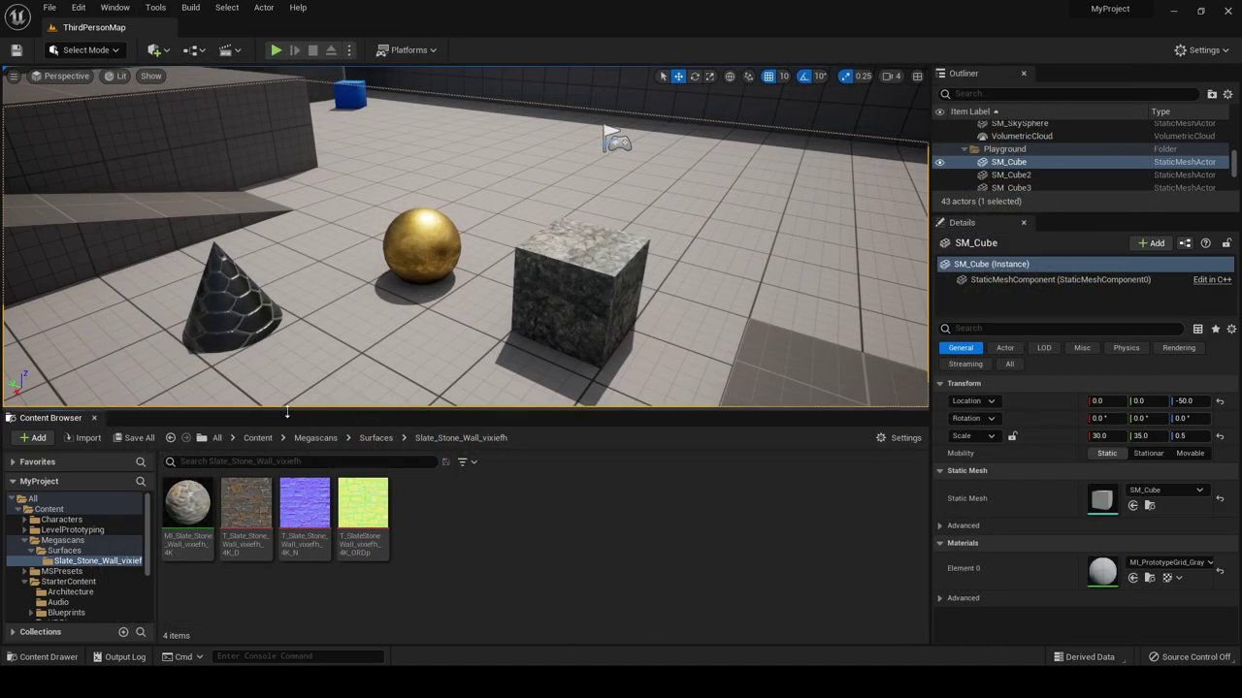
Browse from Content to Megascans/Surfaces/Slate_Stone_Wall_vixiefh and apply the slate stone wall material instance to the cube
left_click(258, 438)
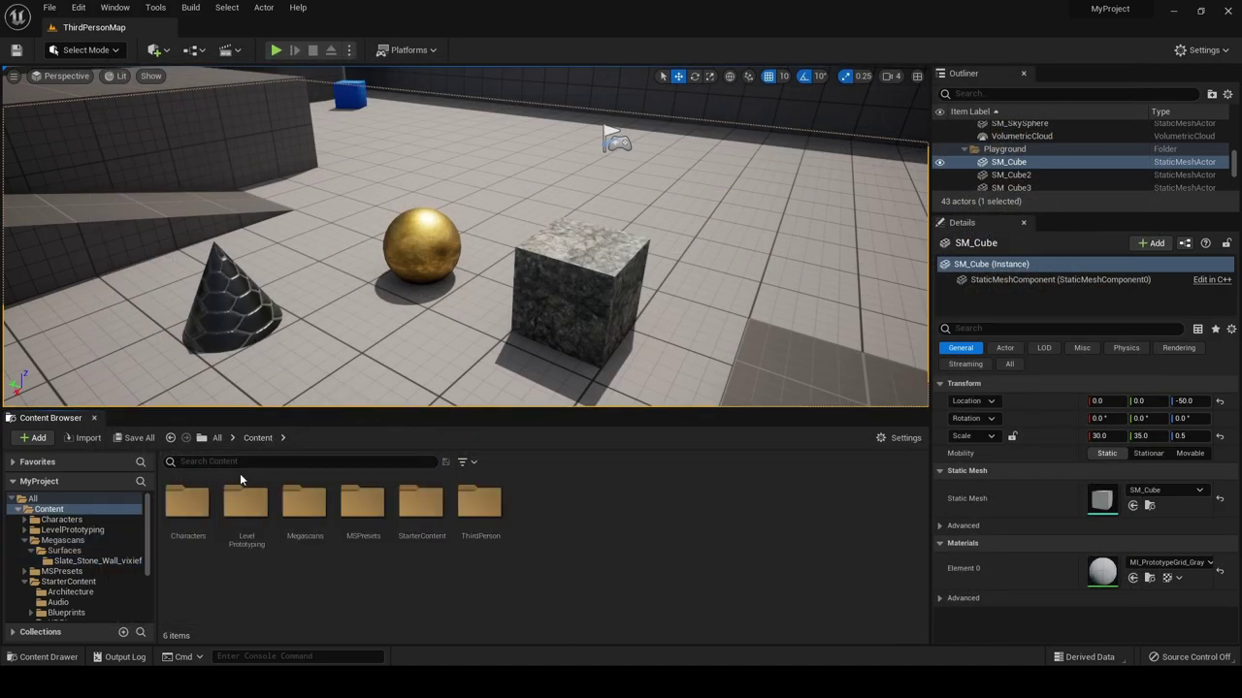
double_click(300, 504)
double_click(188, 504)
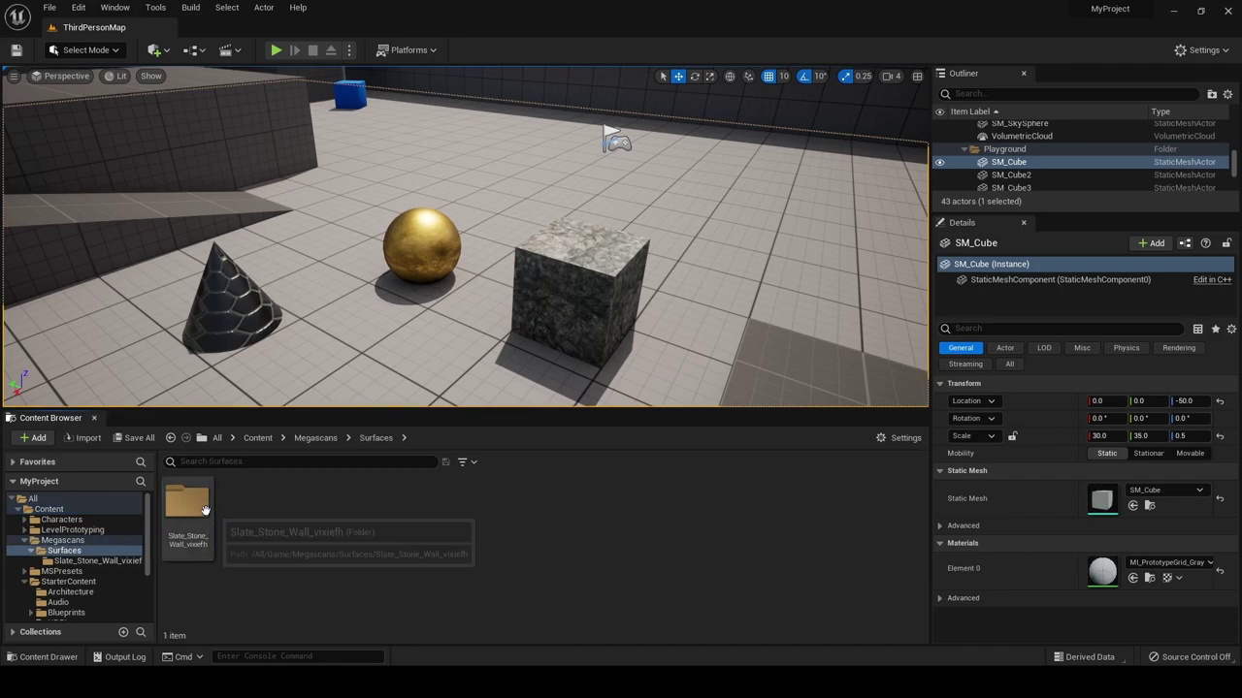
double_click(192, 511)
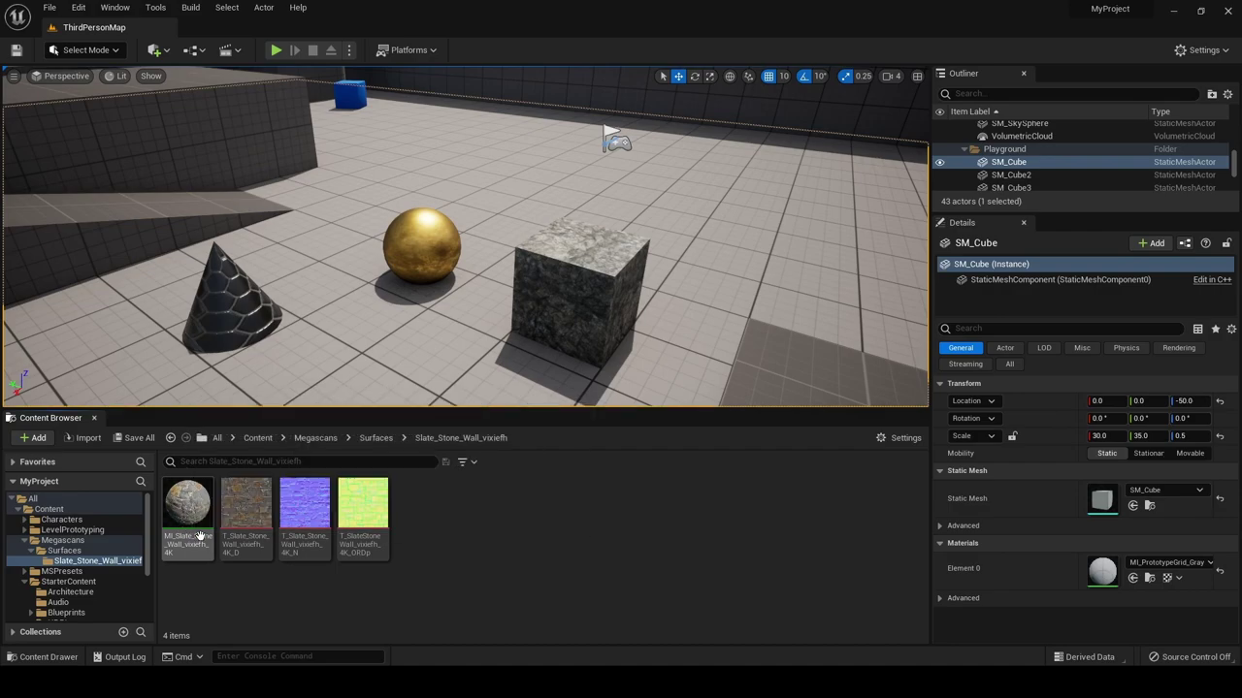
left_click_drag(208, 502, 569, 283)
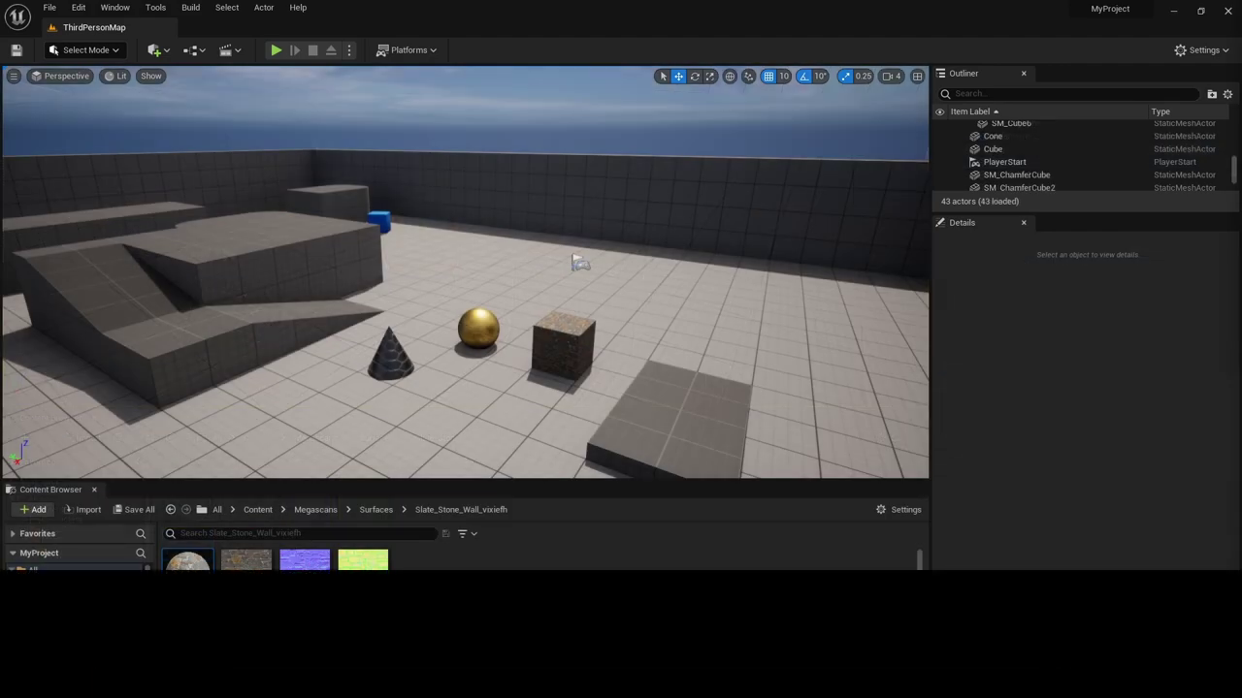
Add a cube beyond the existing shapes, scale it to 1.0 × 6.75 × 5.25 as a wall, and raise it to Z 260
left_click(155, 50)
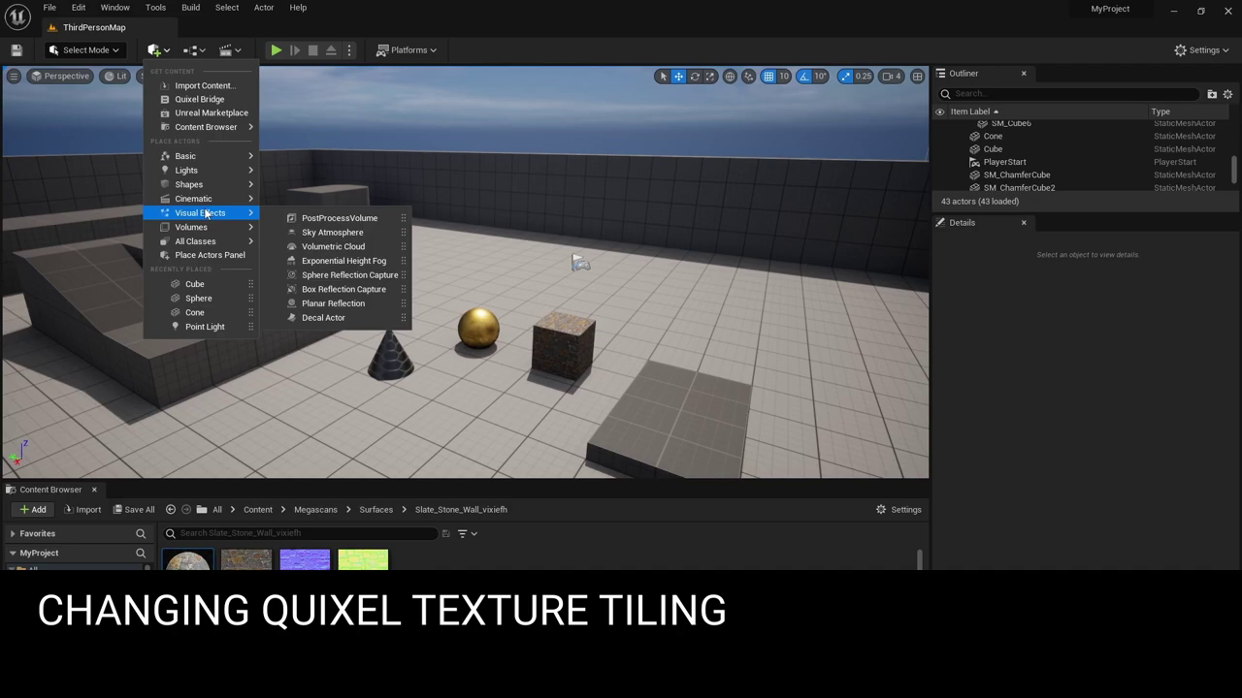
mouse_move(214, 190)
left_click_drag(311, 189, 715, 155)
key("r")
left_click_drag(670, 198, 674, 198)
left_click_drag(726, 165, 728, 97)
key("w")
left_click_drag(727, 150, 726, 168)
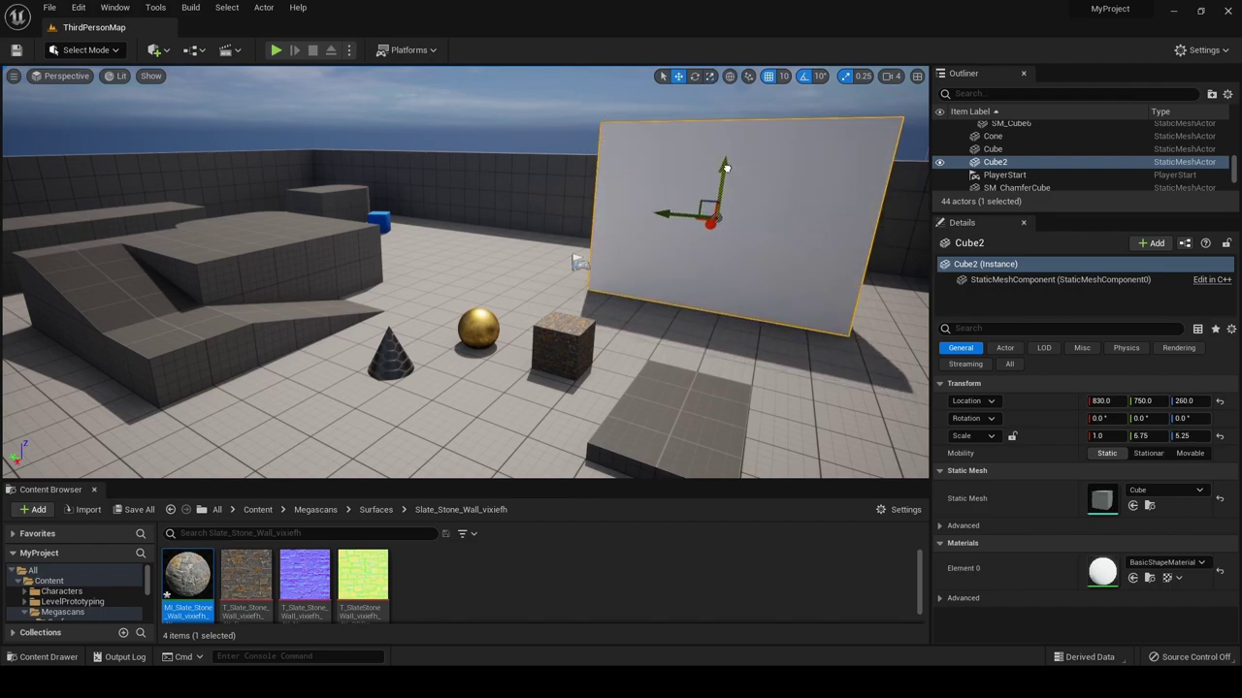
Apply the MI_Slate_Stone_Wall material instance to the new wall cube and view its lit side up close
left_click_drag(187, 575, 703, 282)
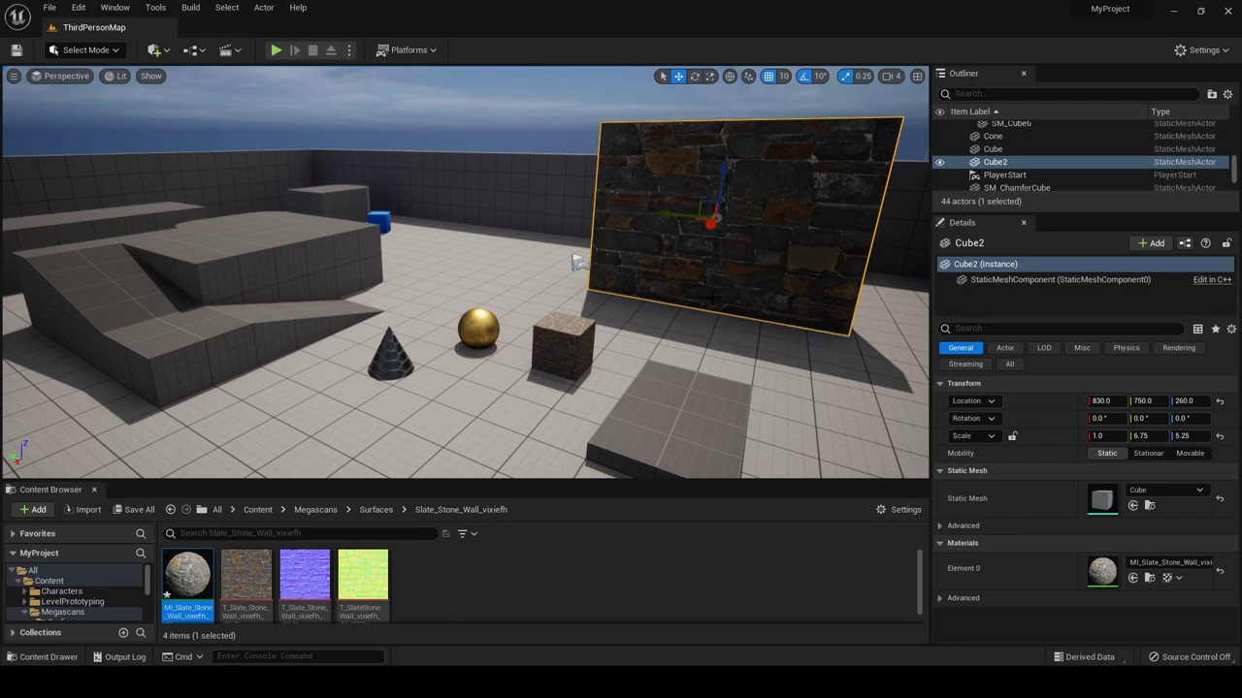
key("f")
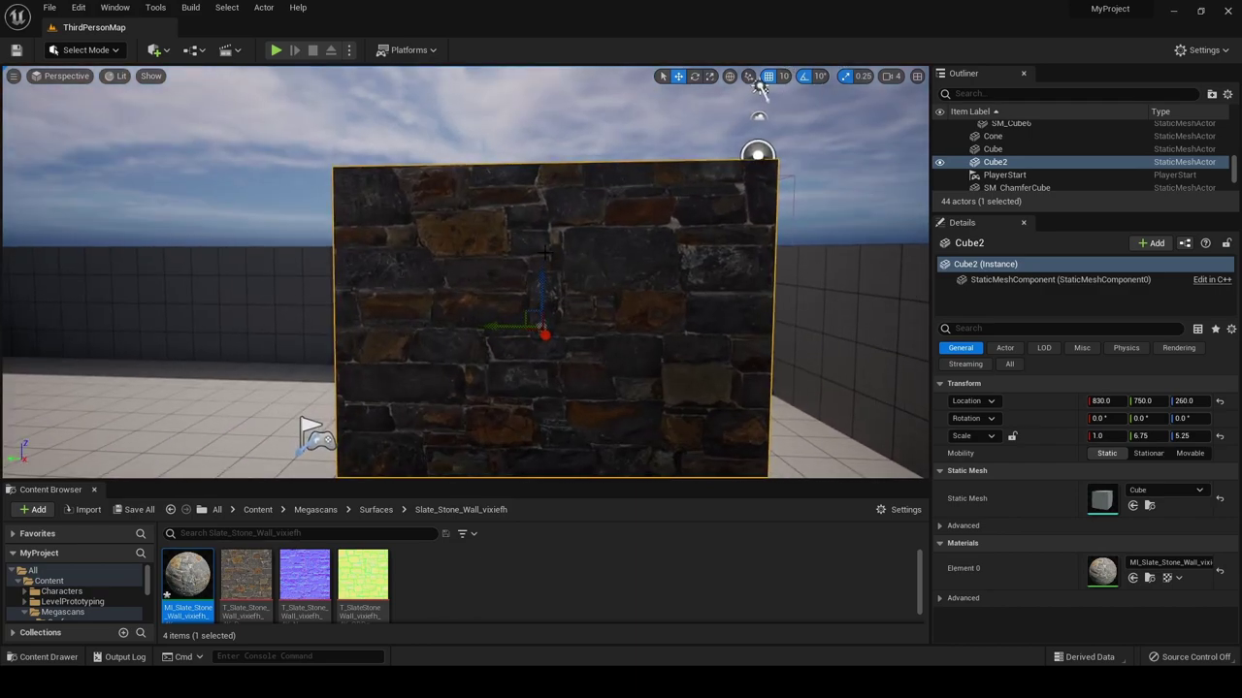
right_click_drag(488, 228, 452, 171)
key("f")
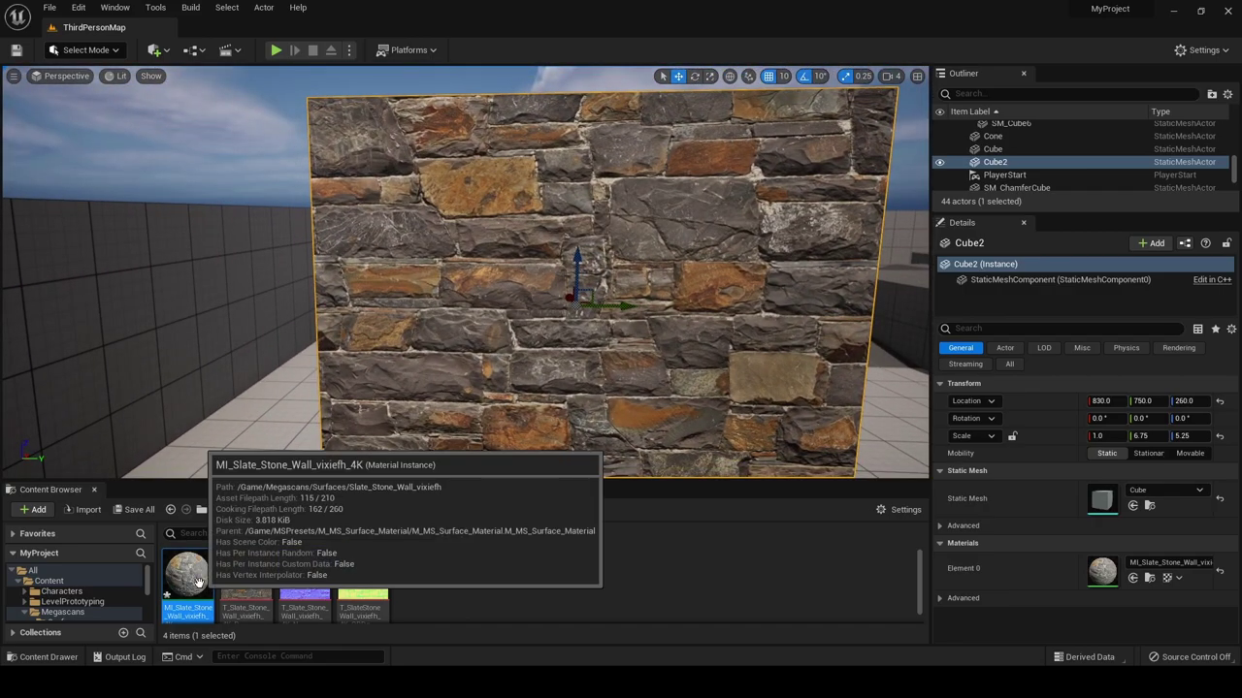
Open the slate stone wall material instance, enable the Tiling/Offset override and set Tiling X to 1.3
double_click(197, 580)
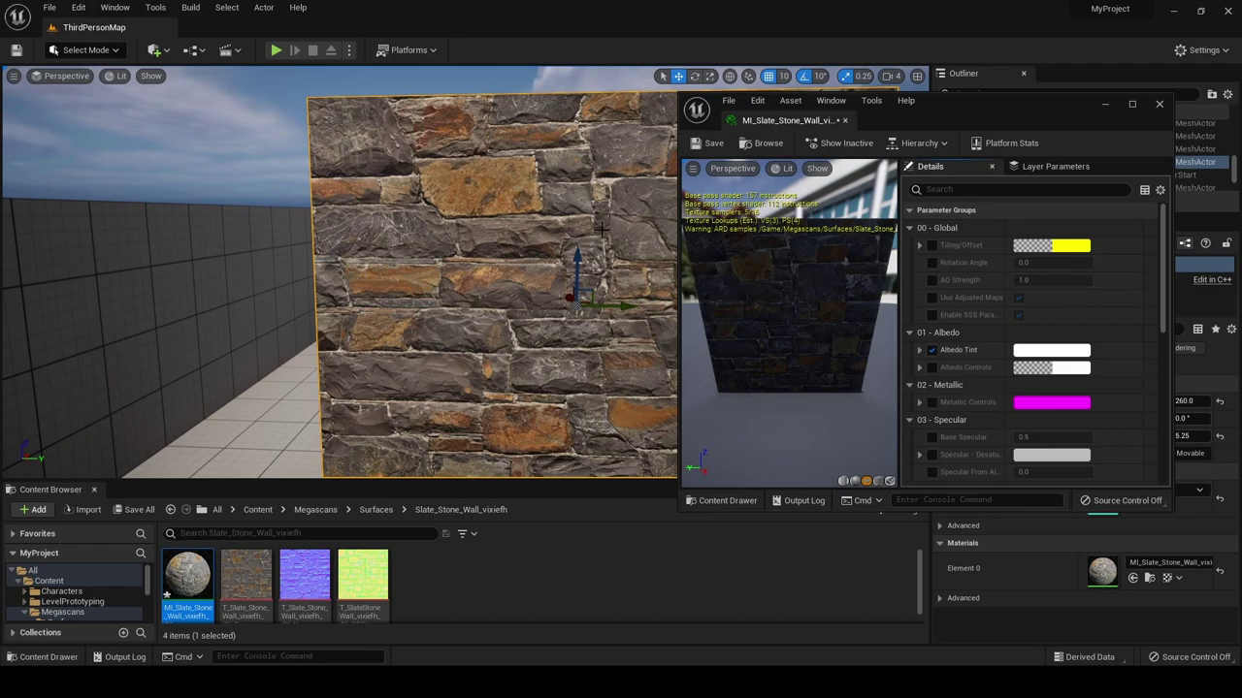
left_click(932, 245)
left_click(920, 245)
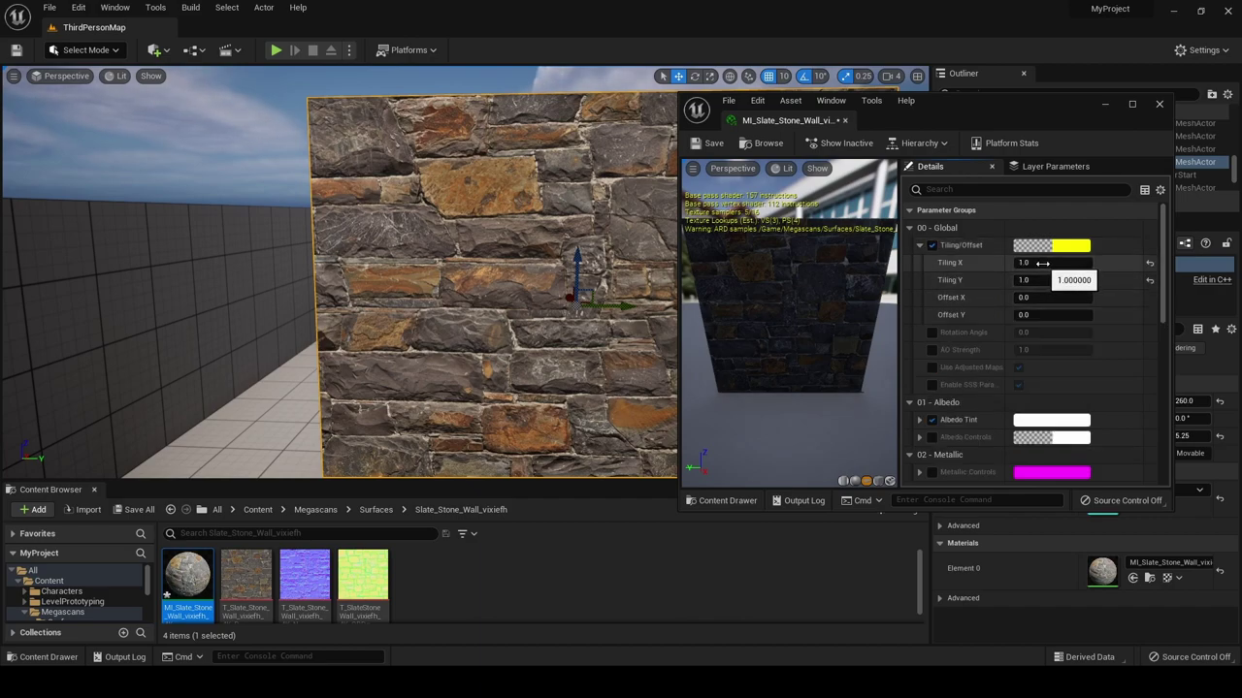
left_click_drag(1041, 263, 1067, 263)
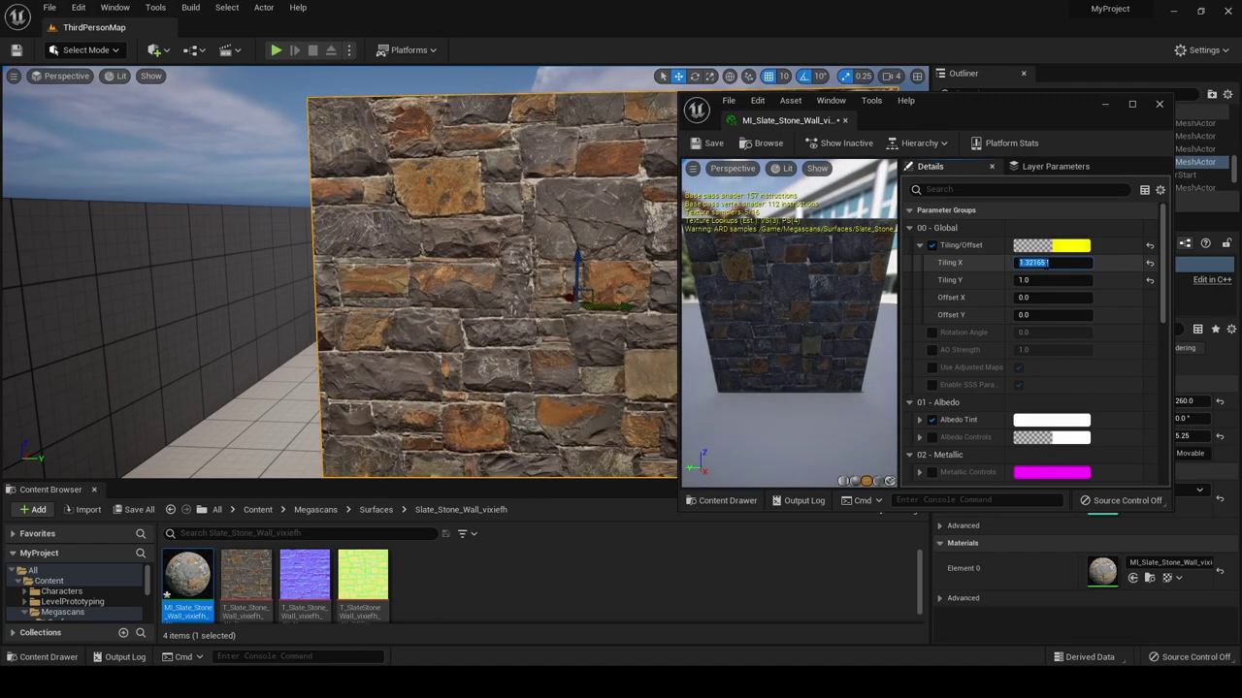
type(".3")
key("Return")
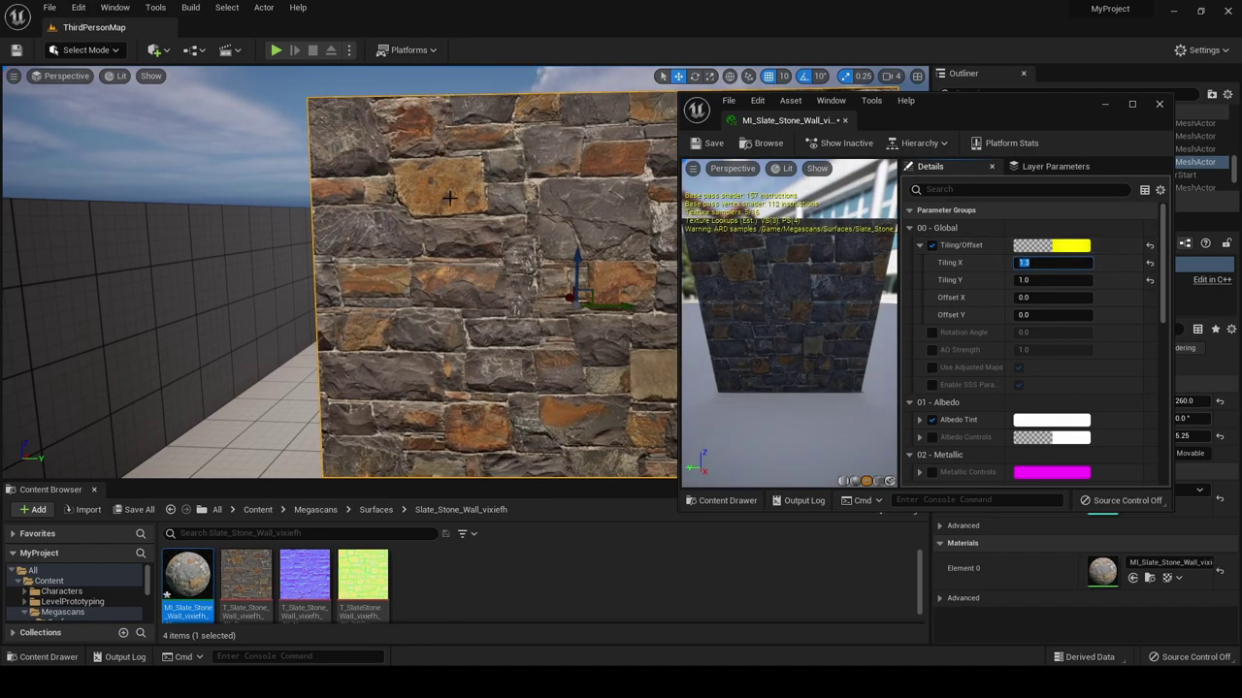
Try a slight Albedo Tint colour change, cancel it, and look through the remaining parameter groups of the material instance
scroll(932, 359, "down", 1)
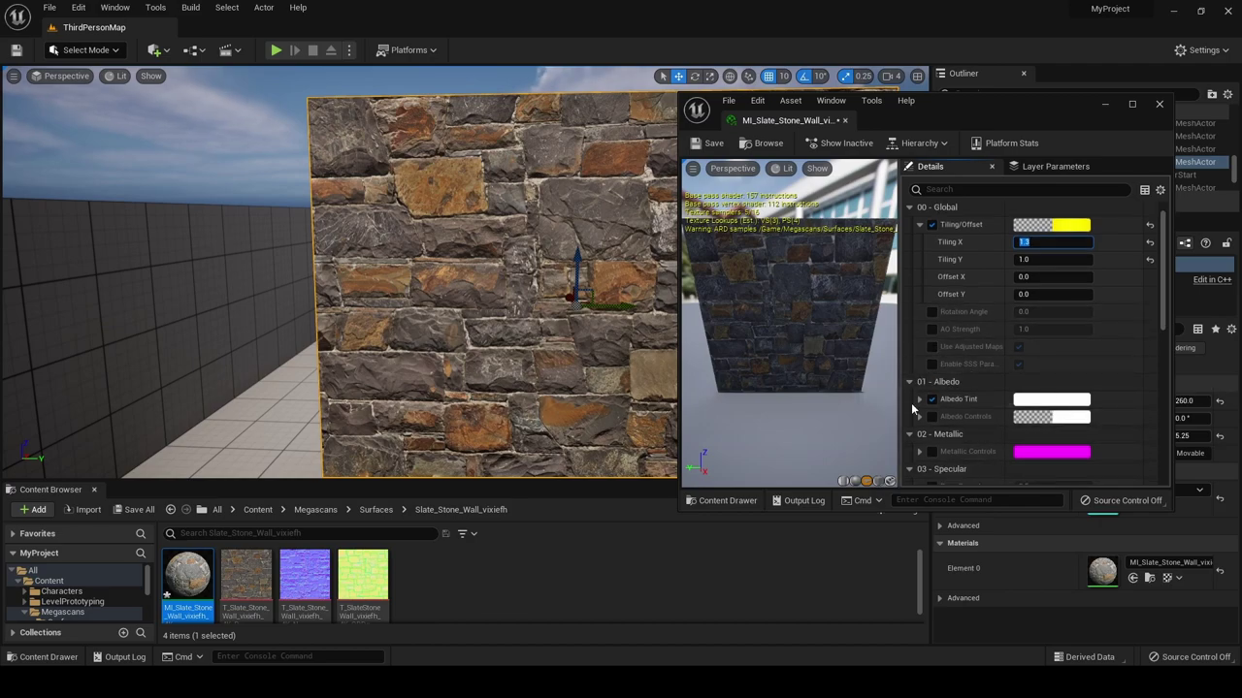
right_click_drag(553, 289, 613, 288)
left_click(1051, 399)
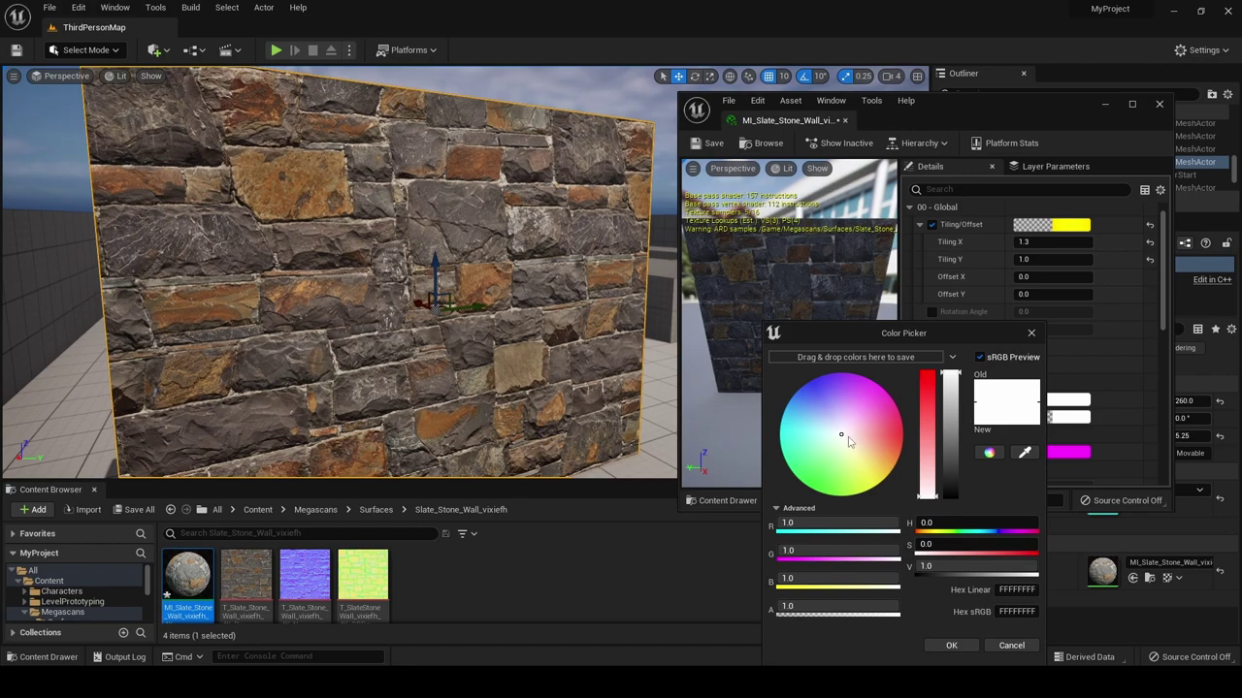
mouse_move(846, 442)
left_mouse_down()
mouse_move(860, 423)
mouse_move(868, 437)
mouse_move(831, 413)
mouse_move(813, 429)
mouse_move(850, 428)
mouse_move(844, 442)
left_mouse_up()
left_click(1011, 645)
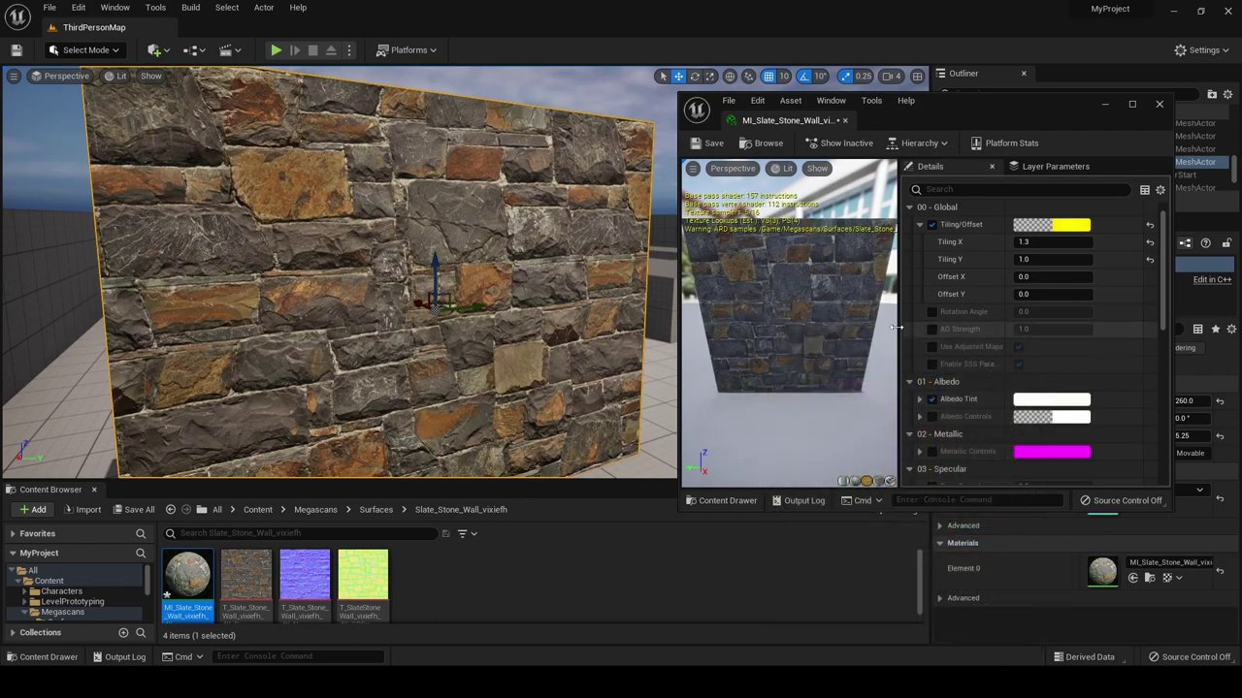
scroll(995, 359, "down", 10)
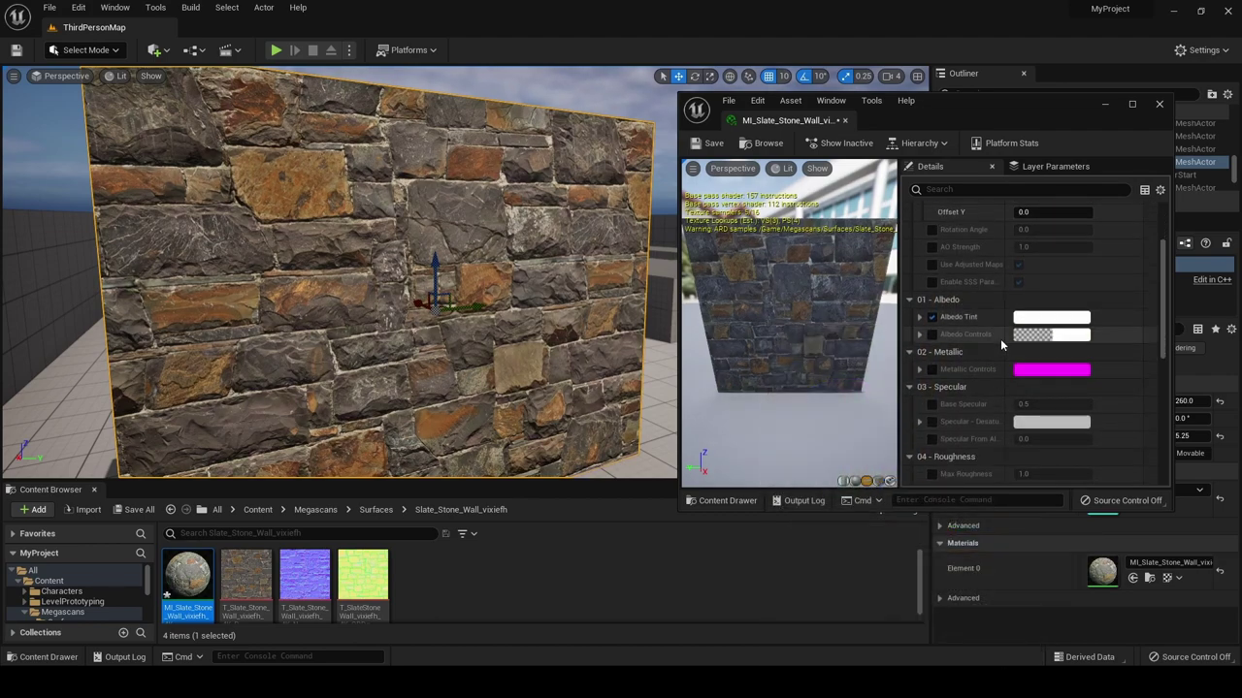
scroll(997, 359, "down", 2)
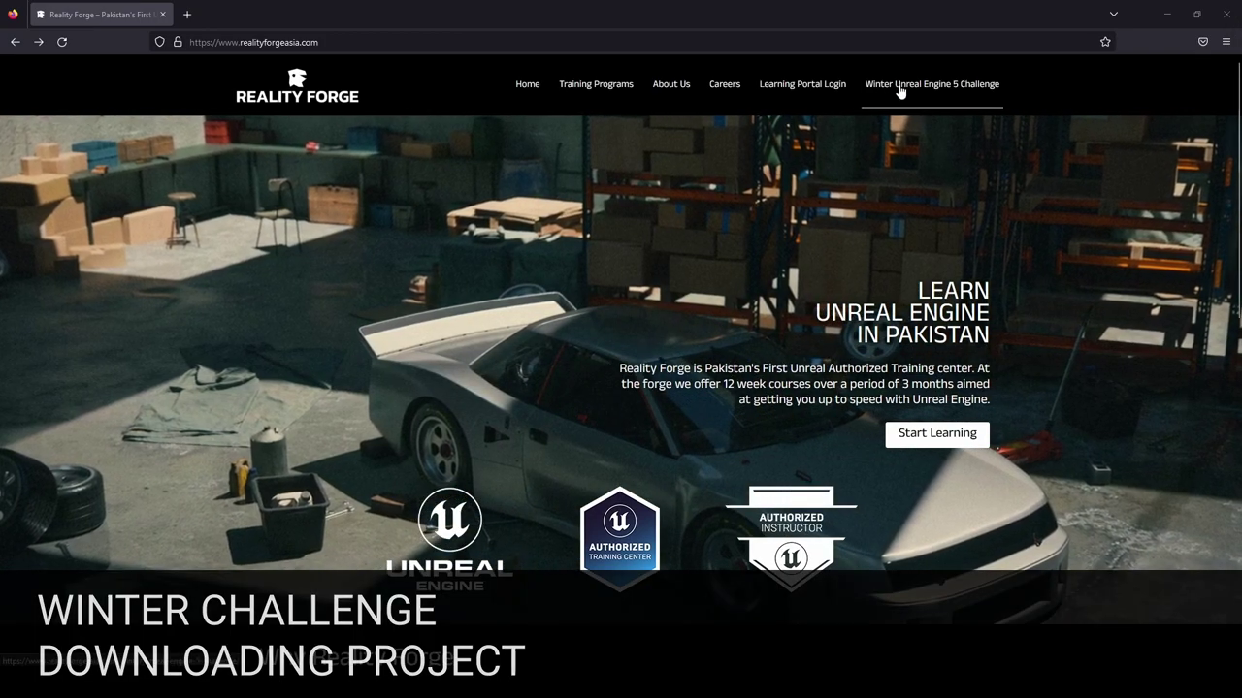
From the Reality Forge website's Winter Unreal Engine 5 Challenge page, download the challenge project NovemberChallenge.zip through Google Drive
left_click(900, 92)
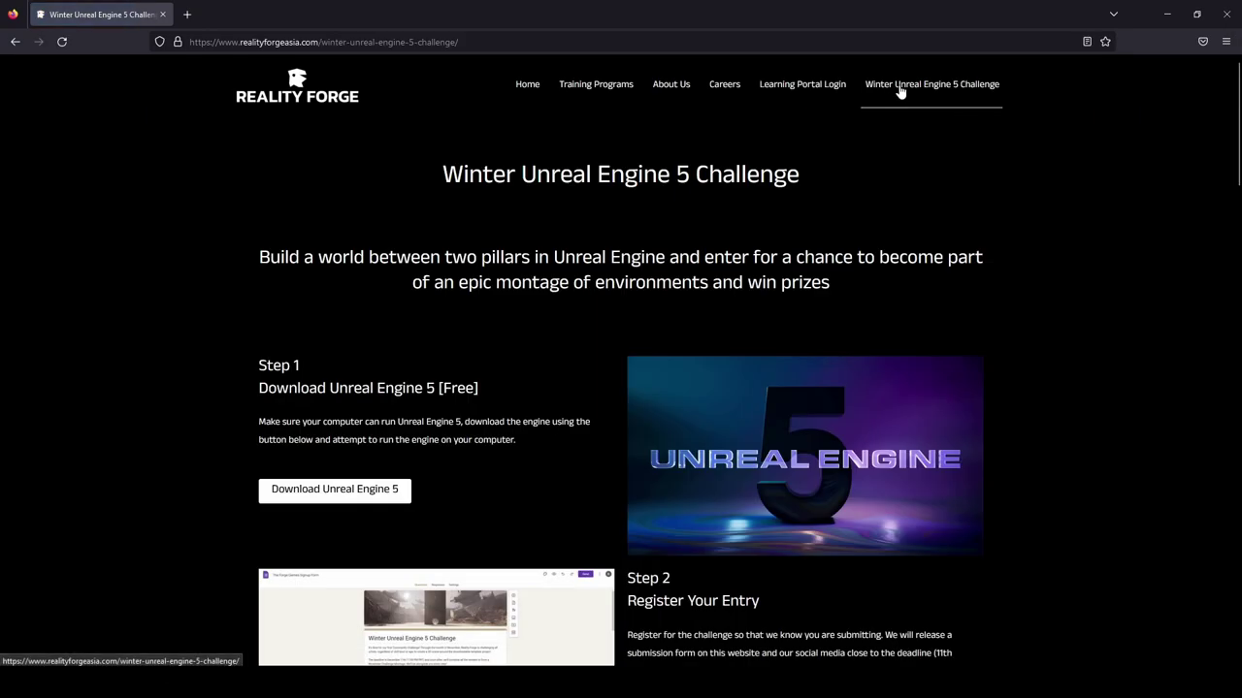
scroll(998, 265, "down", 8)
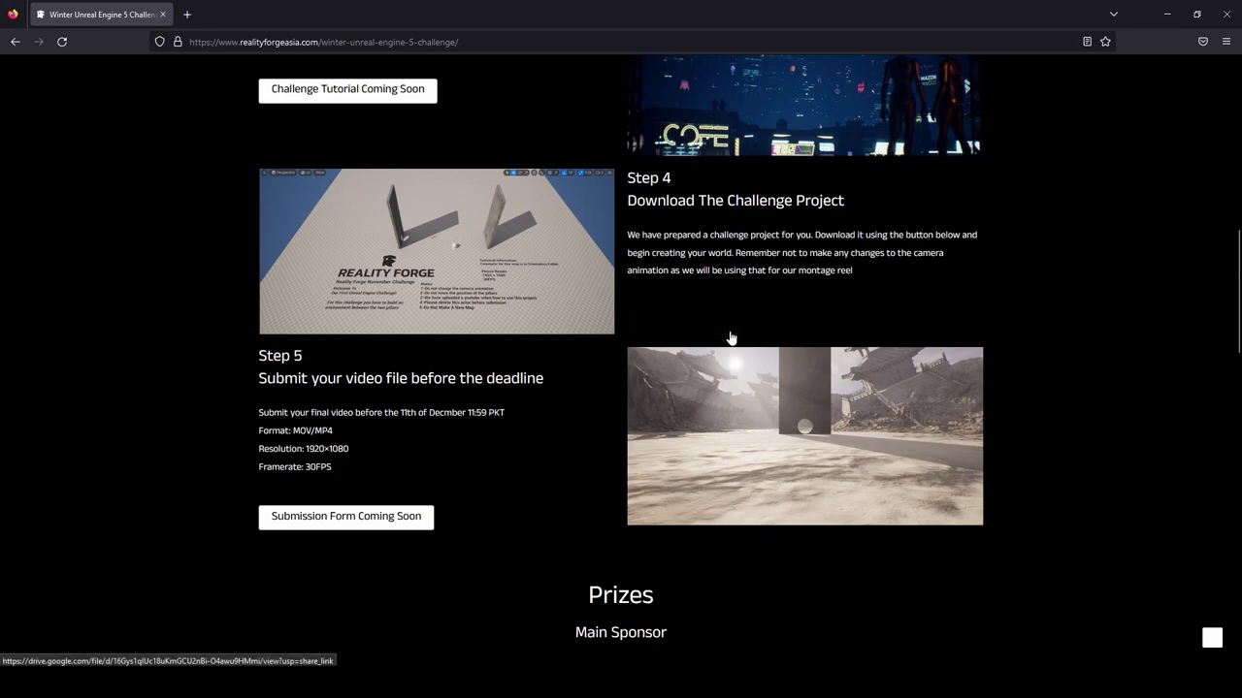
left_click(683, 314)
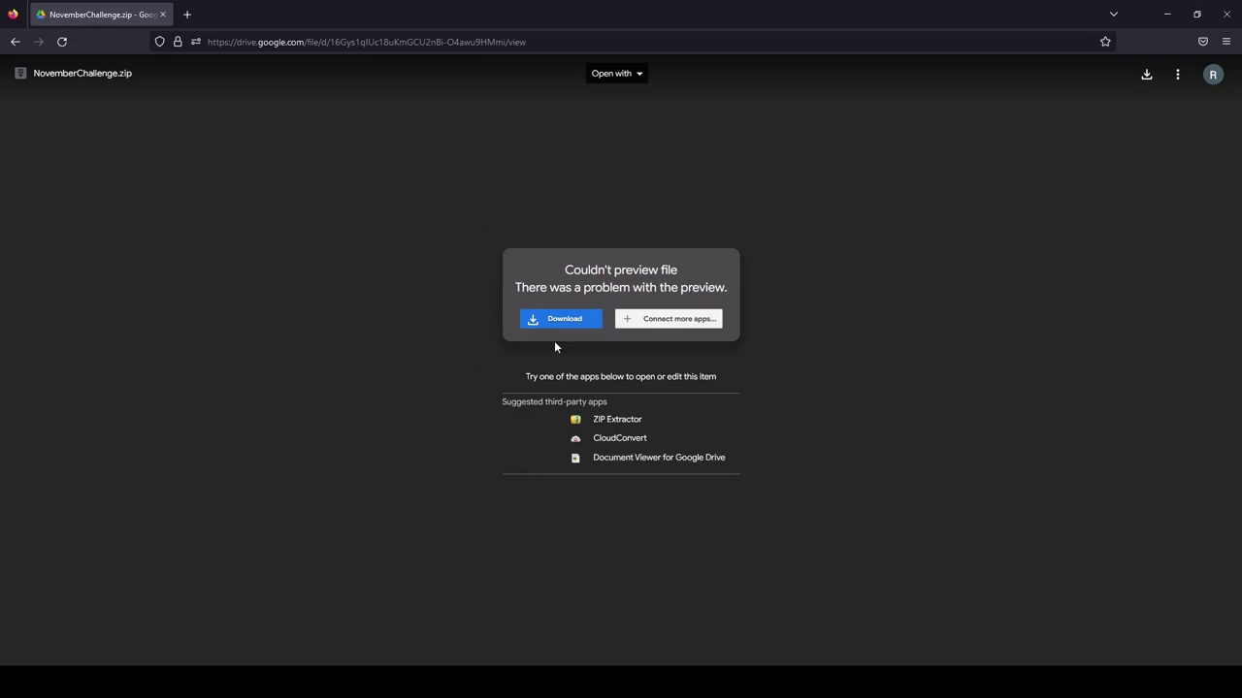
left_click(573, 321)
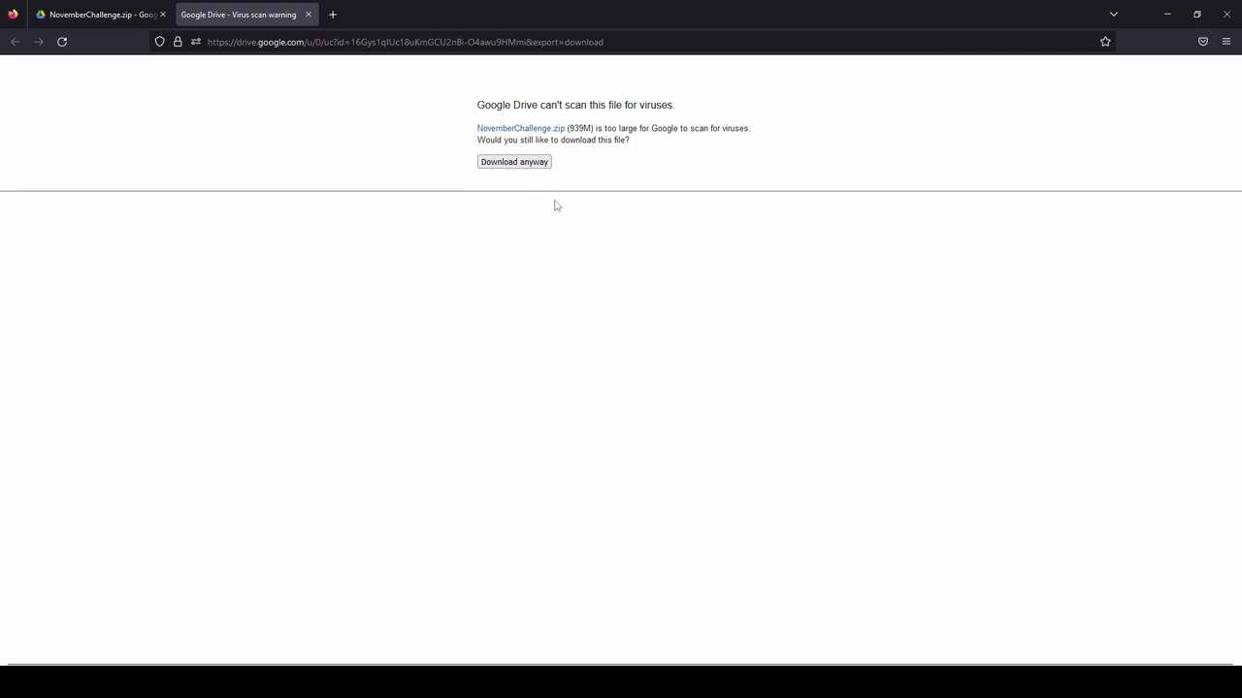
left_click(533, 169)
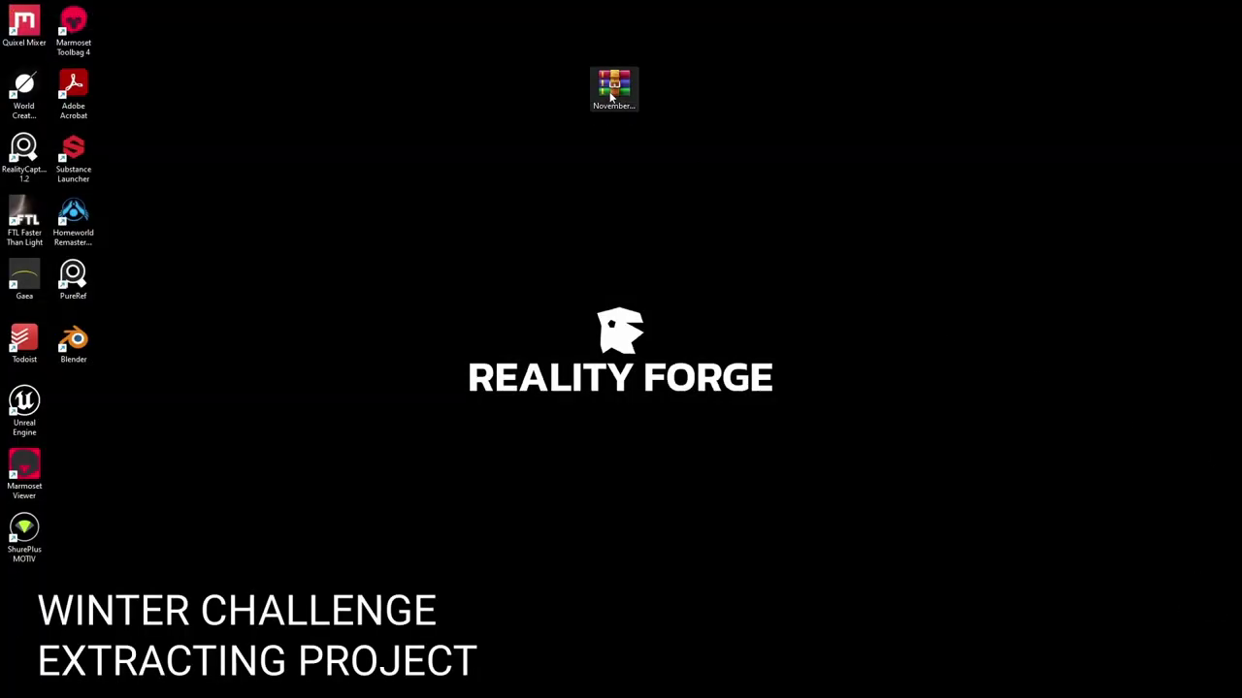
Extract NovemberChallenge.zip into its own NovemberChallenge folder on the desktop and place the folder beside the archive
right_click(610, 94)
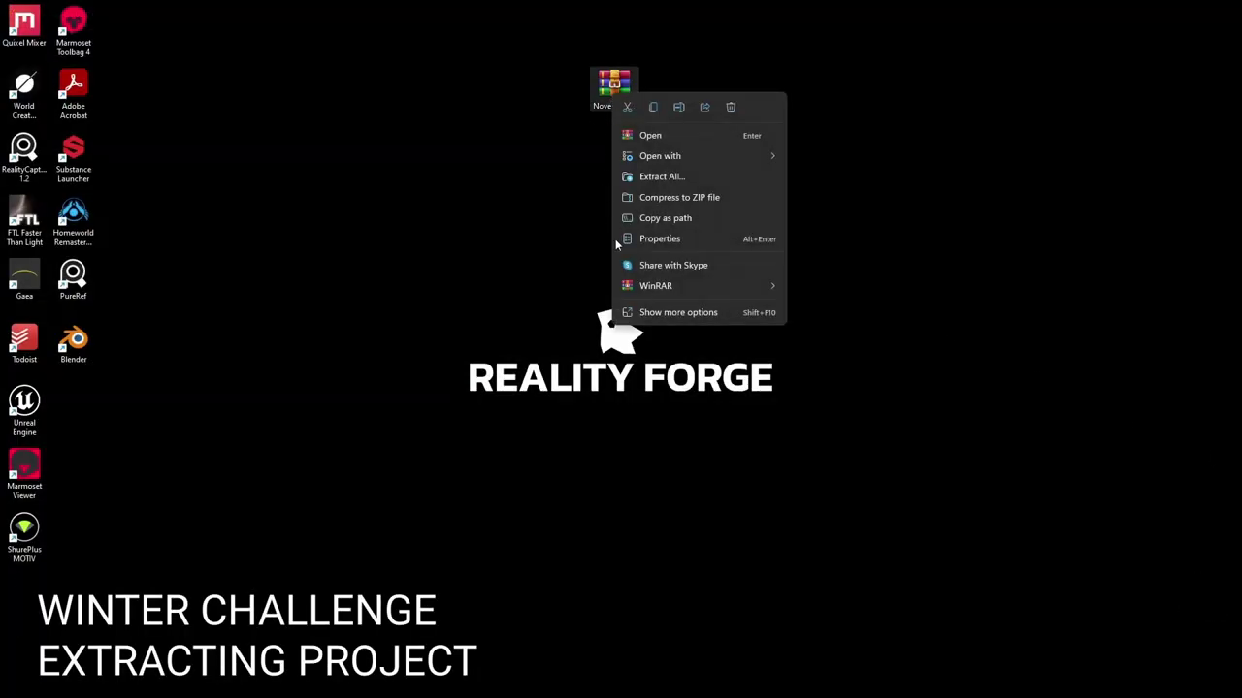
mouse_move(621, 283)
left_click(894, 335)
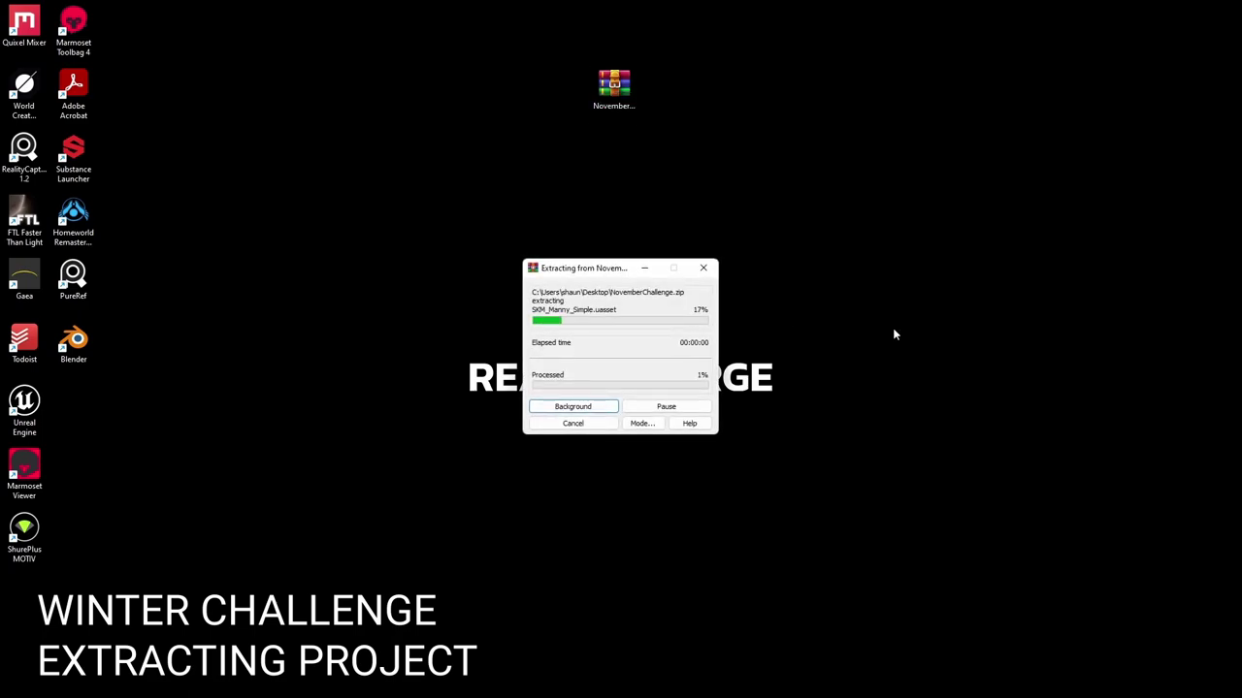
left_click_drag(78, 406, 673, 99)
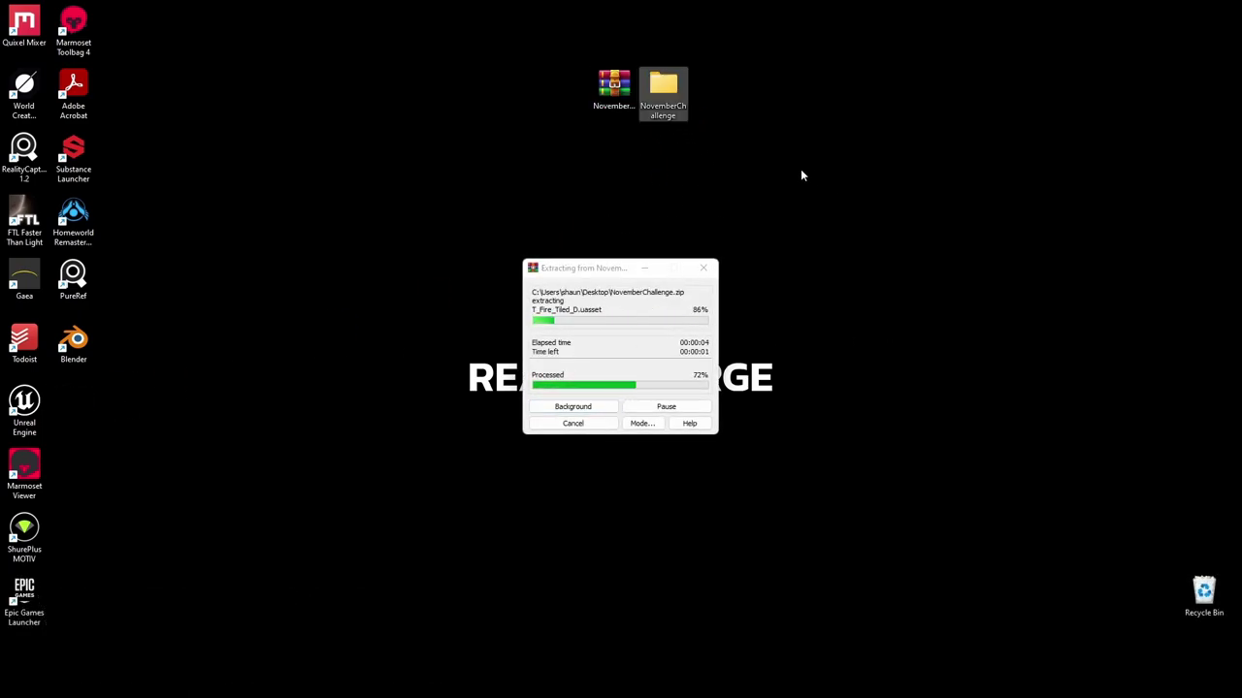
Open NovemberChallenge.uproject from the extracted folder and select the CineCameraActor in front of the pillars
double_click(660, 85)
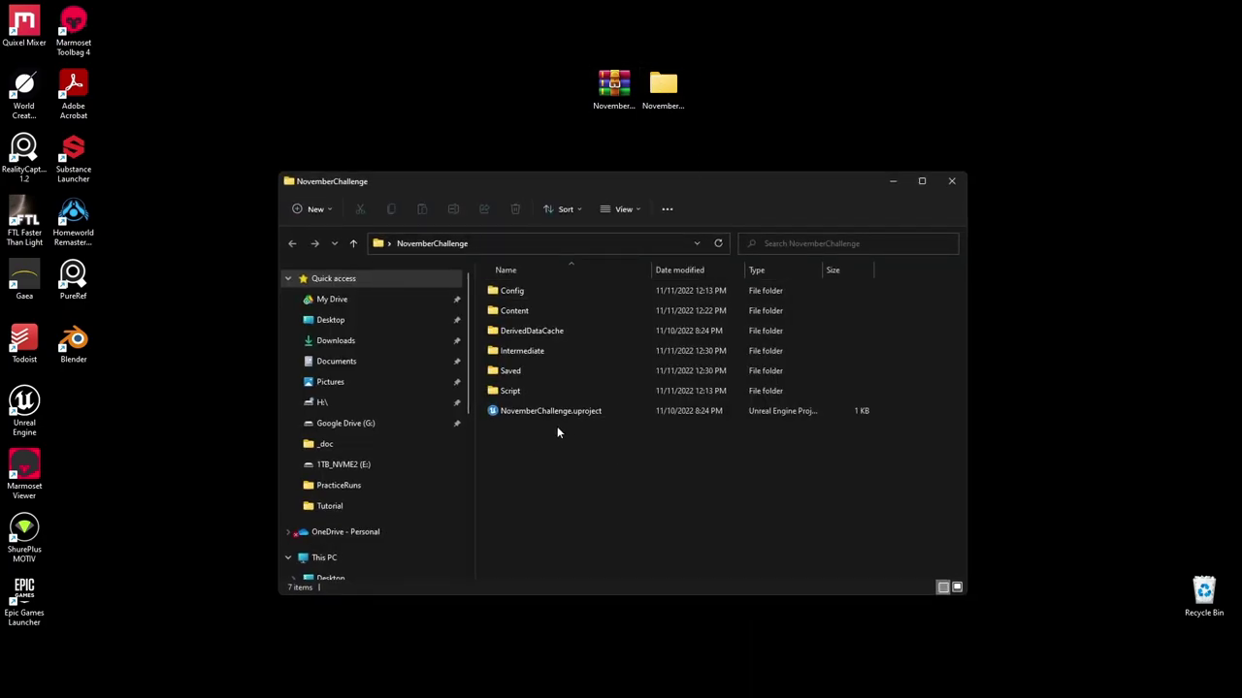
double_click(619, 411)
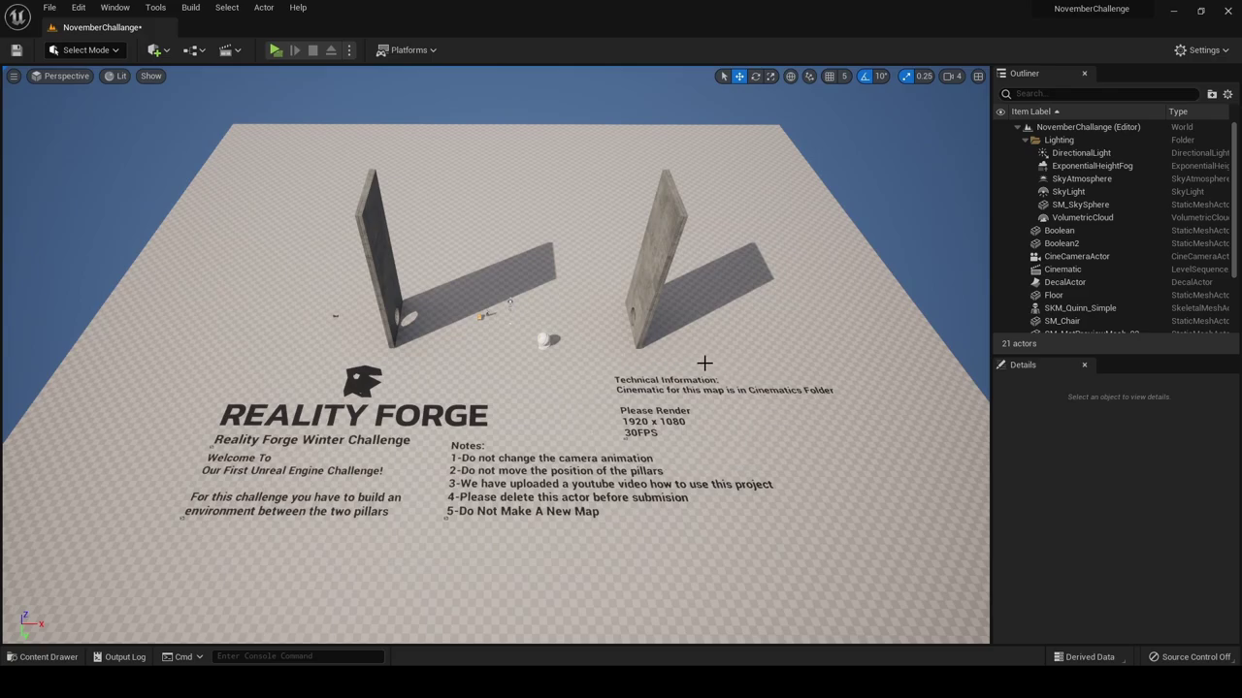
right_click_drag(478, 385, 482, 275)
key("w")
left_click(484, 269)
key("s")
right_click_drag(494, 336, 506, 368)
left_click_drag(505, 369, 468, 389)
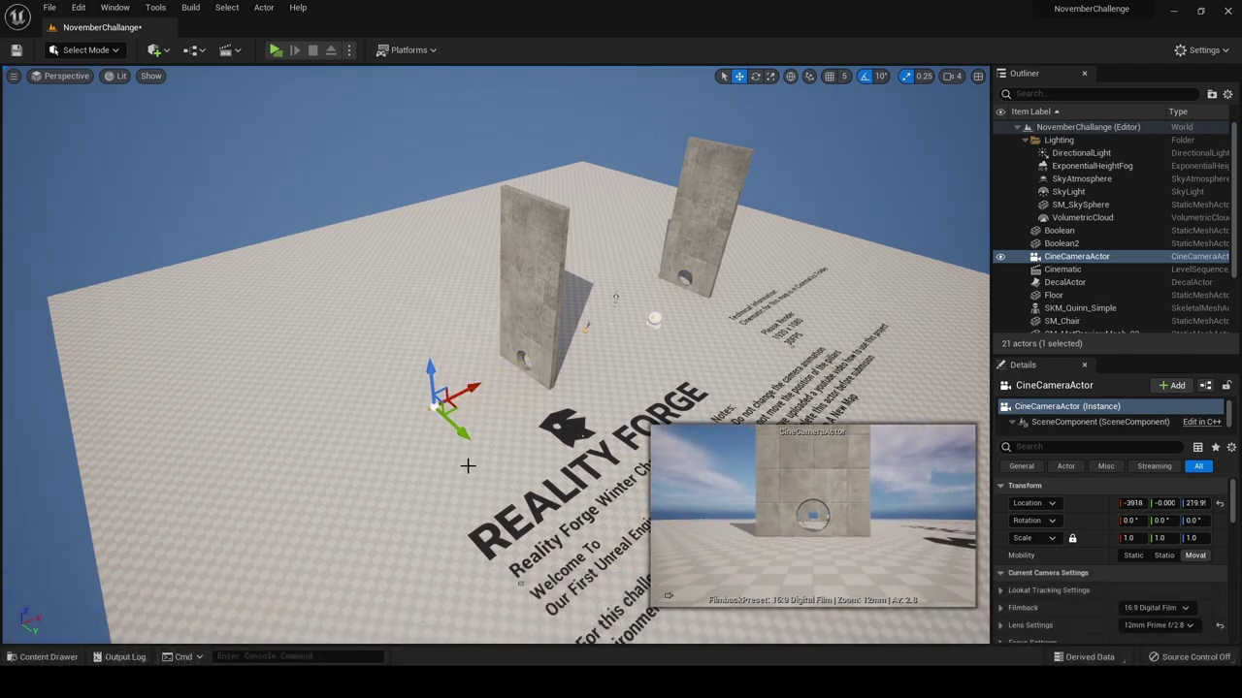
Open the Cinematic level sequence from the Cinematics folder and preview the camera animation at frame 73
left_click(40, 656)
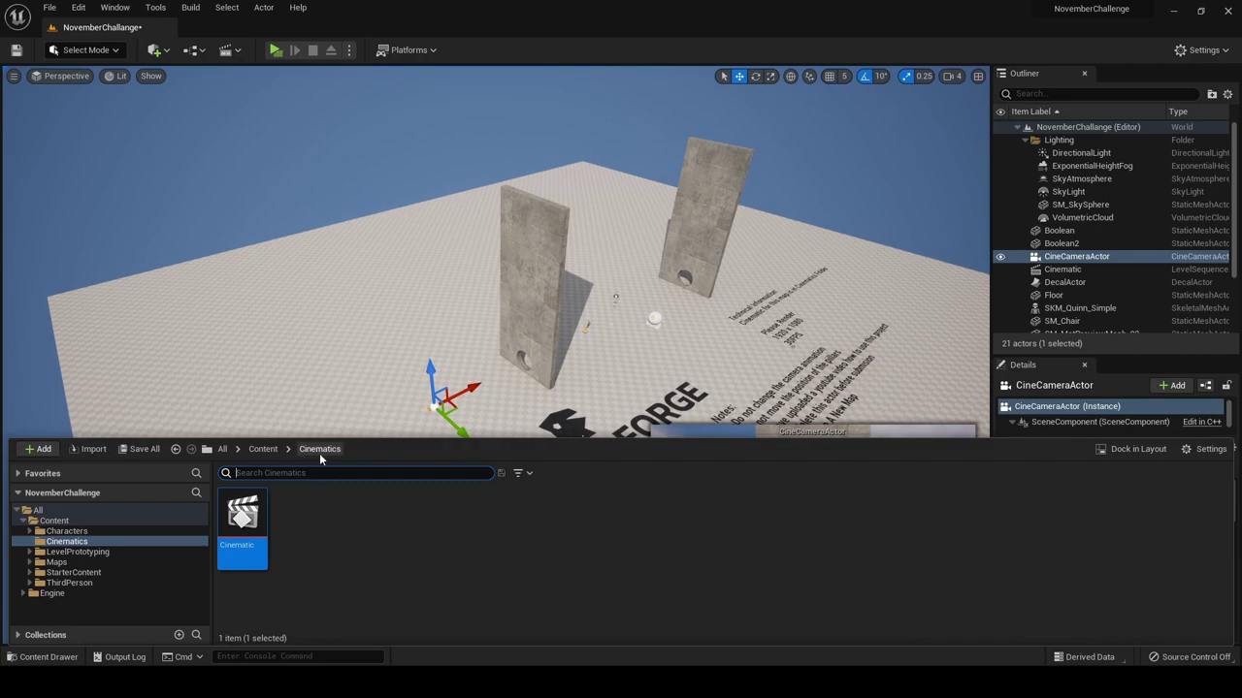
double_click(240, 516)
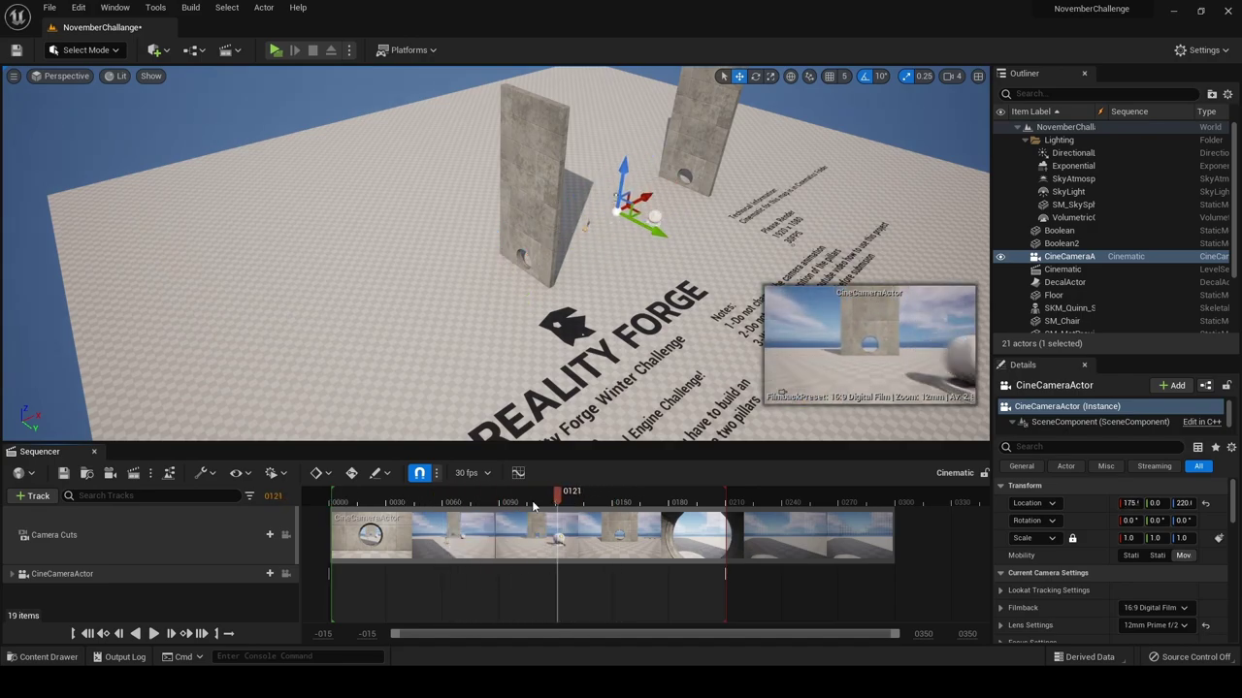
left_click(467, 502)
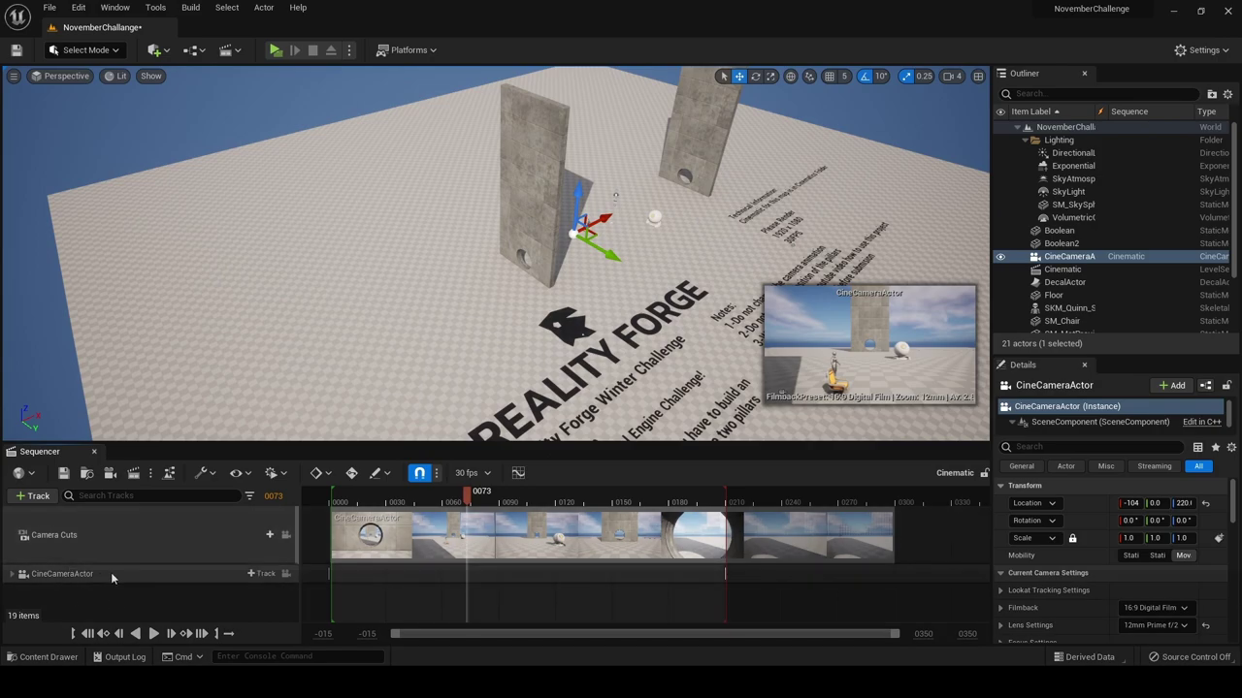
Render the sequence as a movie capture with the desktop's Render folder as output directory, saving the NovemberChallange level
left_click(135, 474)
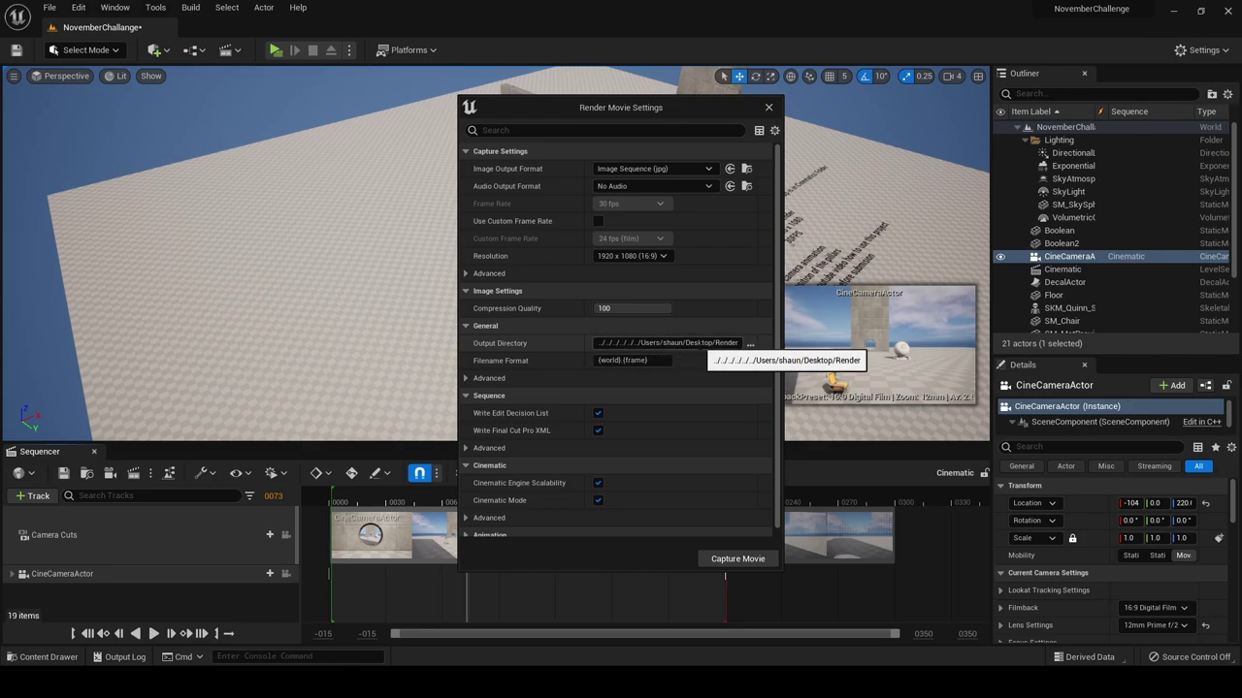
left_click(749, 344)
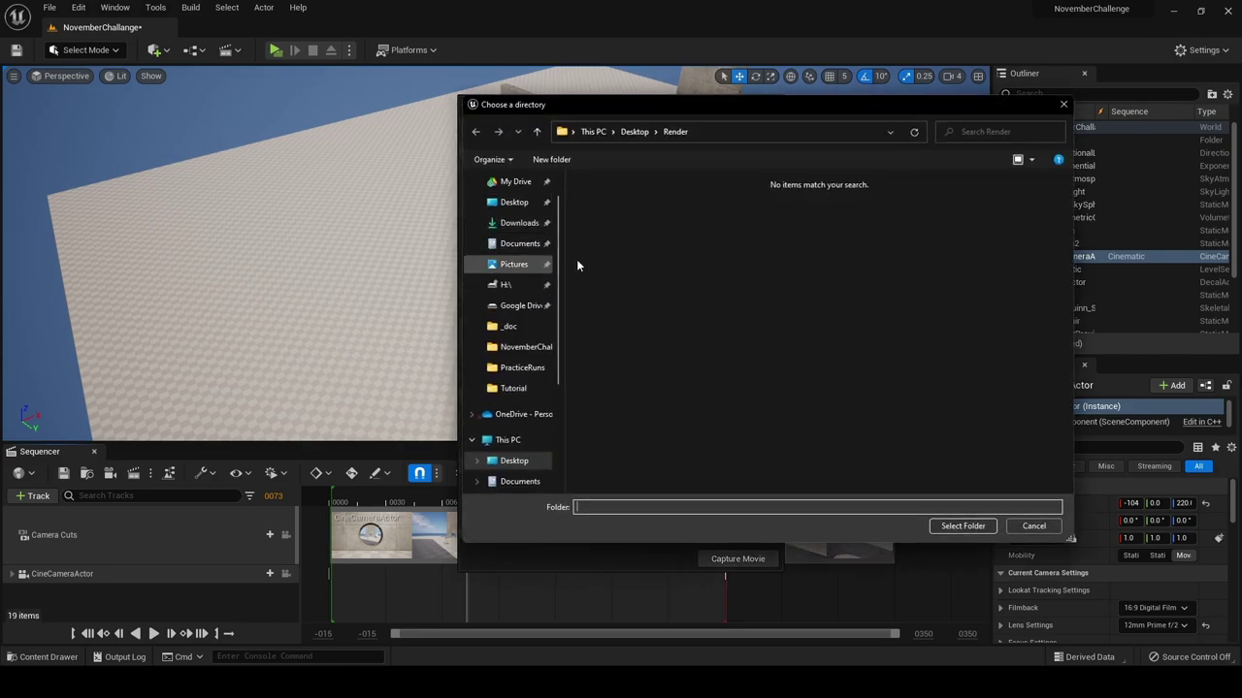
left_click(952, 527)
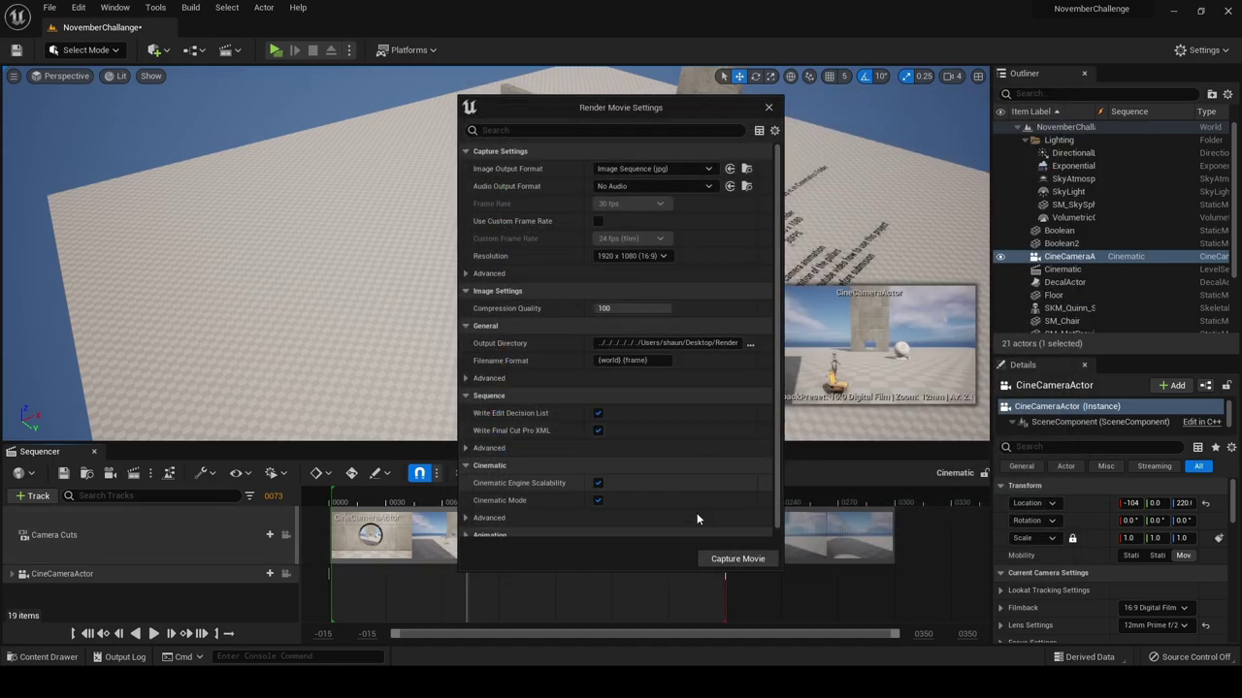
left_click(735, 560)
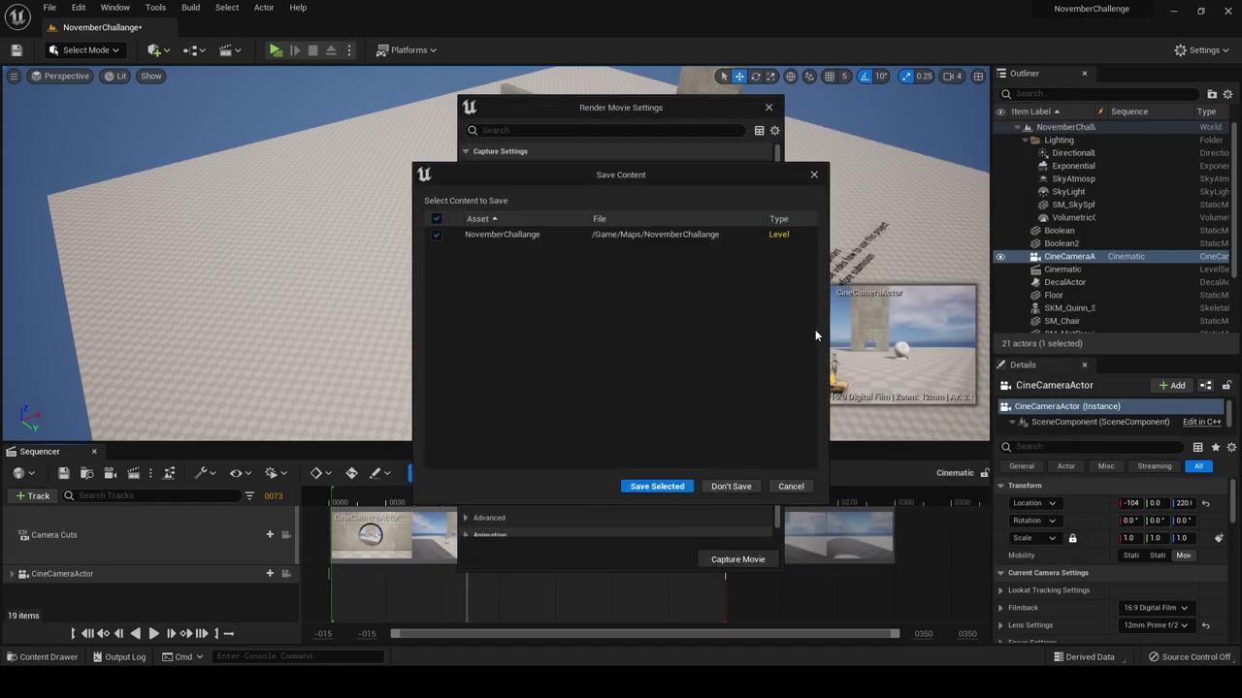
left_click(635, 487)
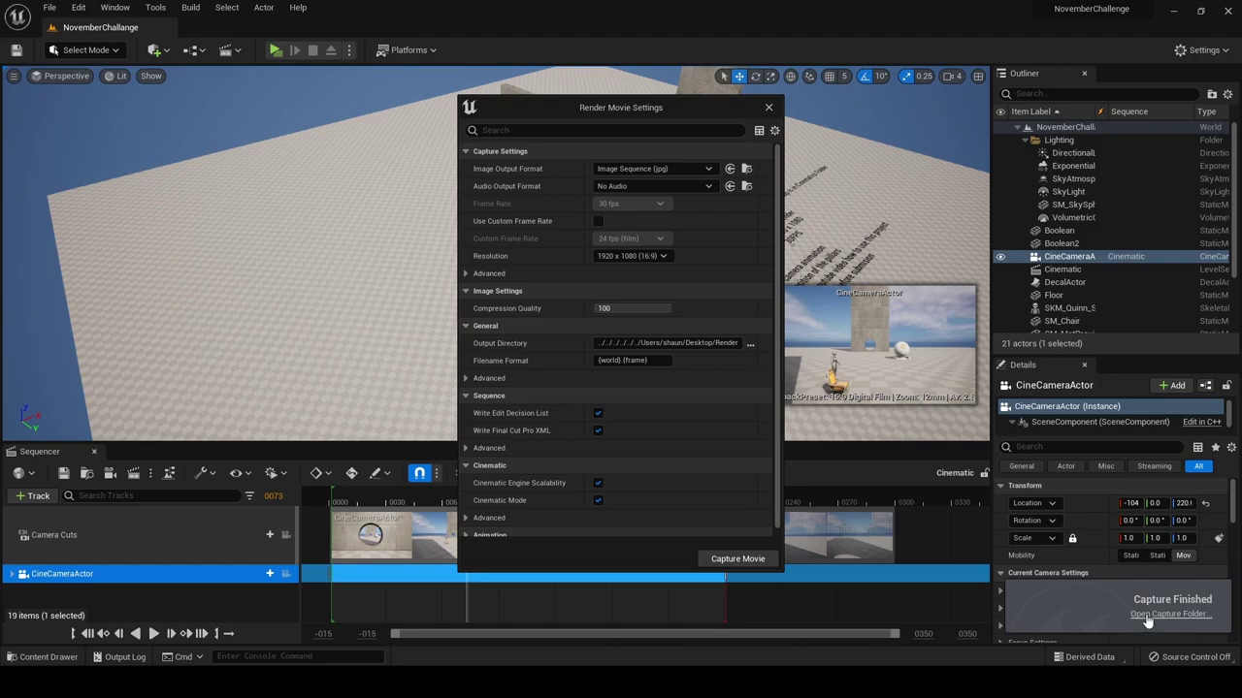
Open the capture folder and look through the rendered JPG frames to the last one
left_click(1147, 617)
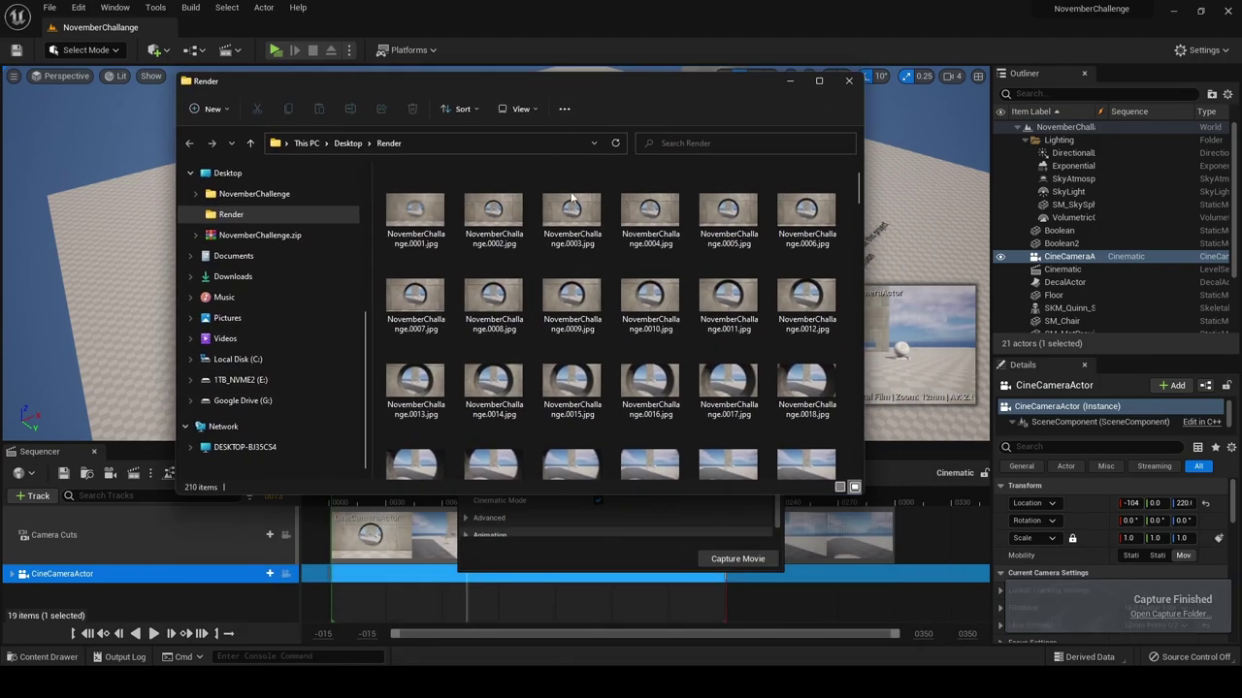
scroll(585, 303, "down", 5)
scroll(582, 330, "down", 10)
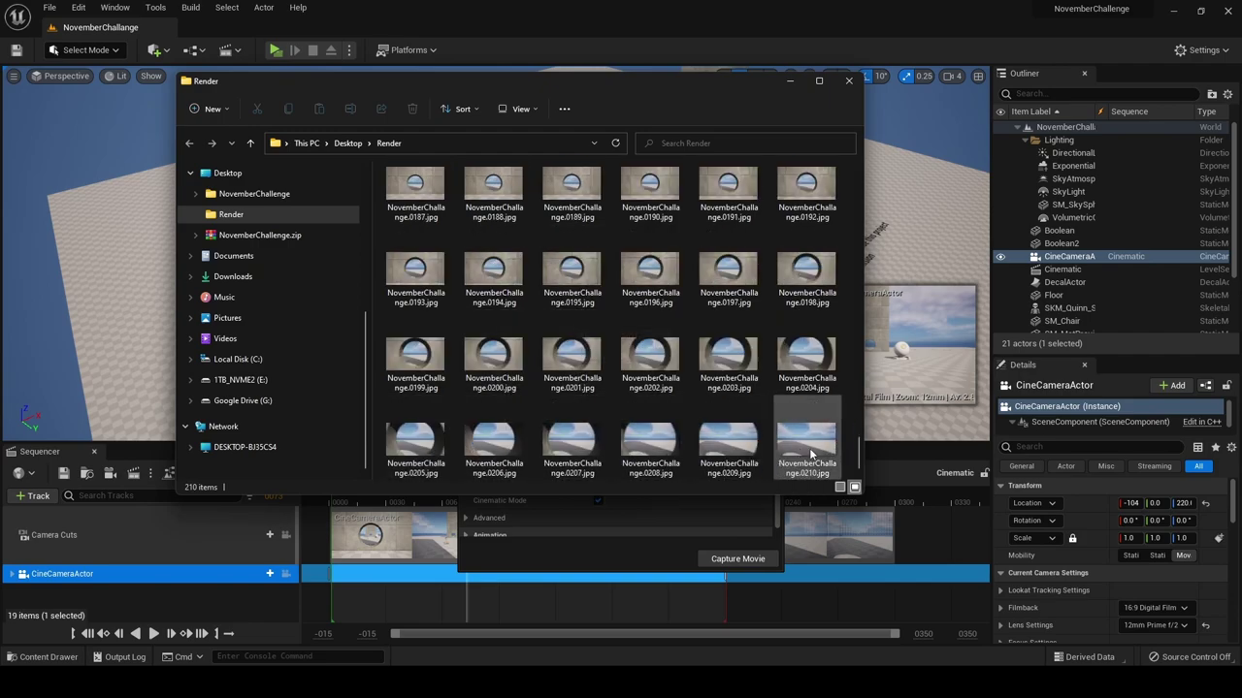
Switch to DaVinci Resolve and try to add the desktop's Render folder of frames to the empty timeline
mouse_move(579, 683)
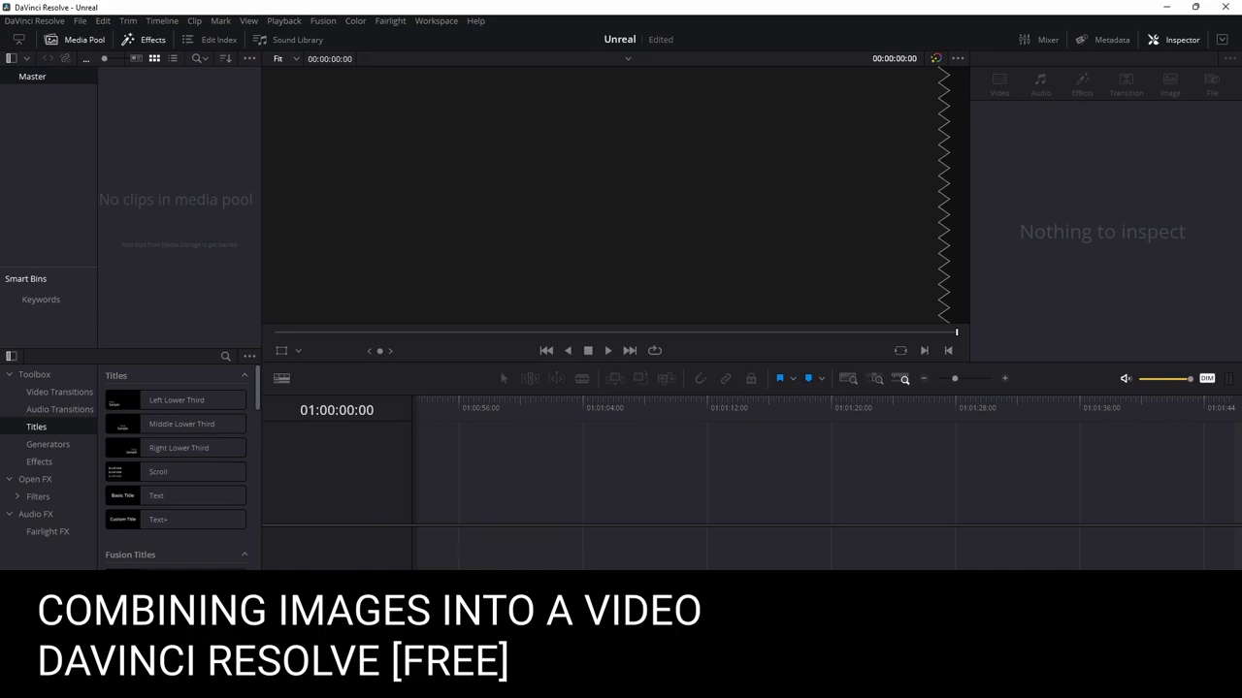
key("alt+Tab")
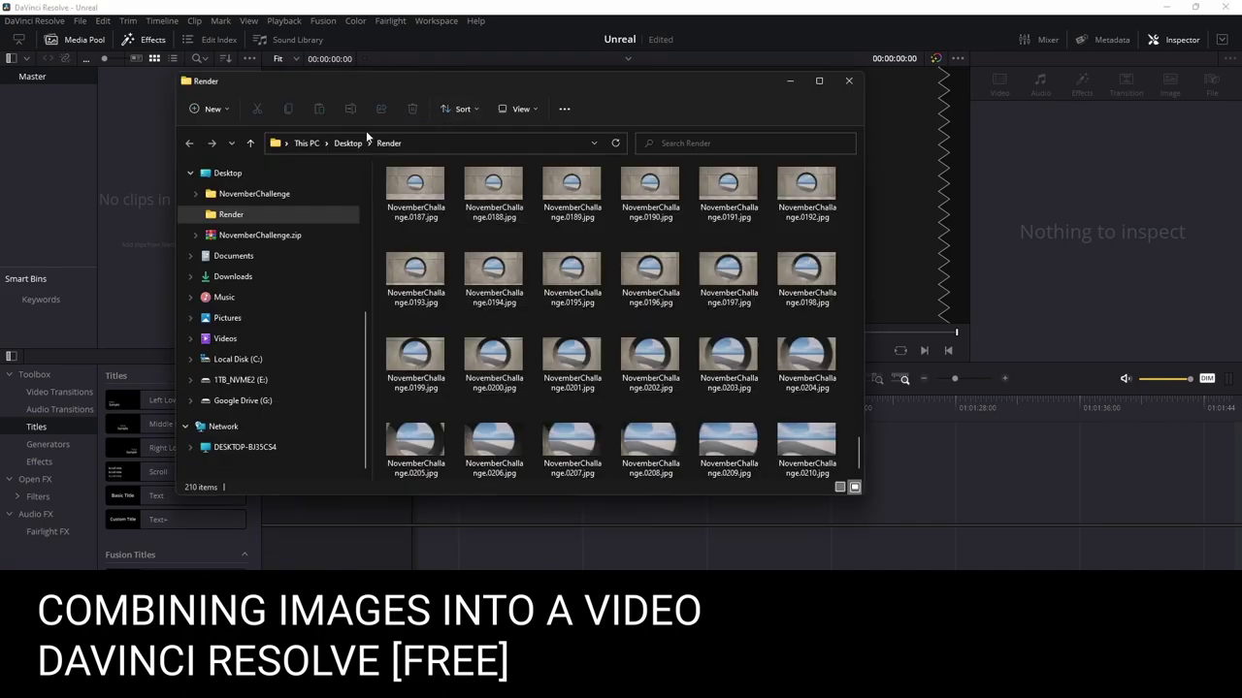
left_click(347, 143)
left_click_drag(463, 190, 929, 499)
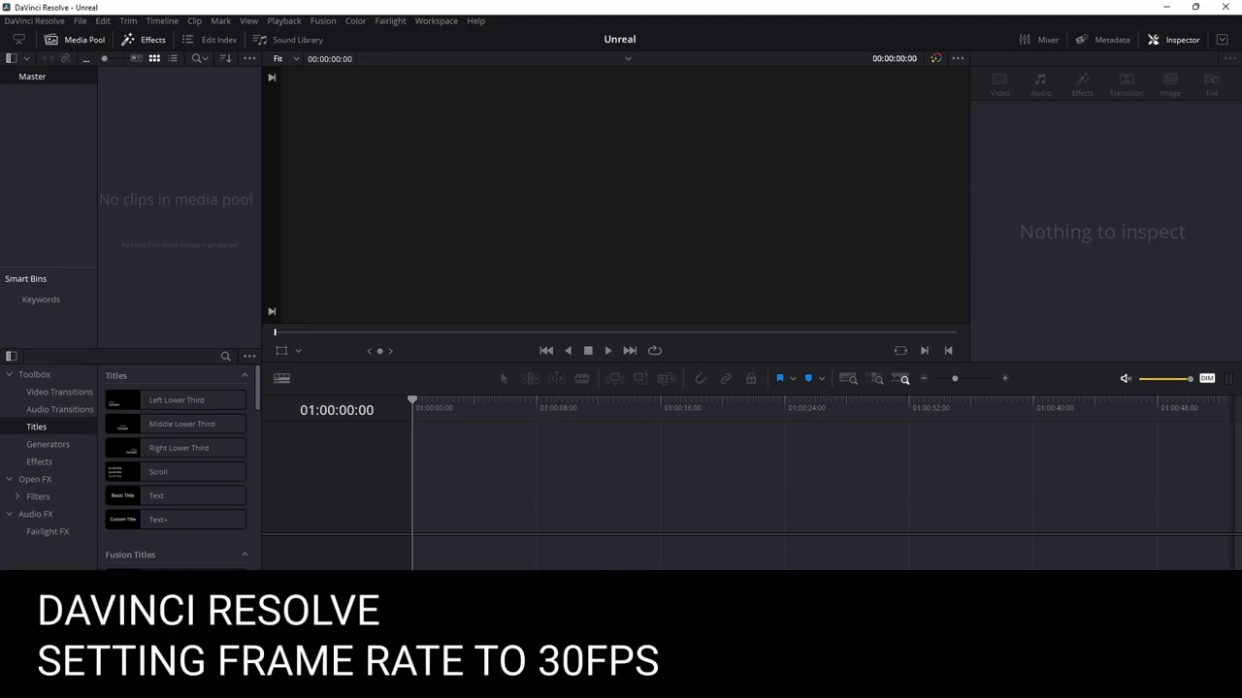
Set the project's timeline frame rate to 30 frames per second with video format HD 1080p 30 and save the settings
key("shift+9")
left_click(608, 244)
left_click(601, 346)
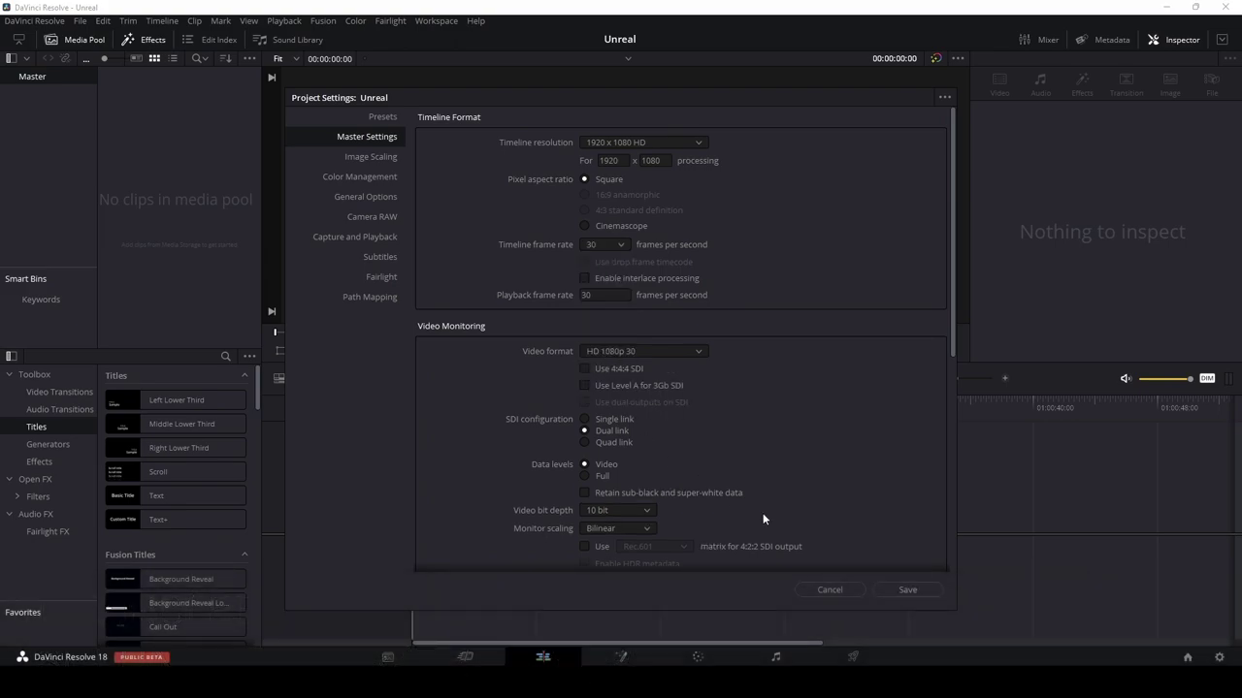
left_click(905, 589)
left_click(731, 388)
Switch to Unreal Engine and check the capture frame rate in the Render Movie Settings and the Sequencer
left_click(628, 681)
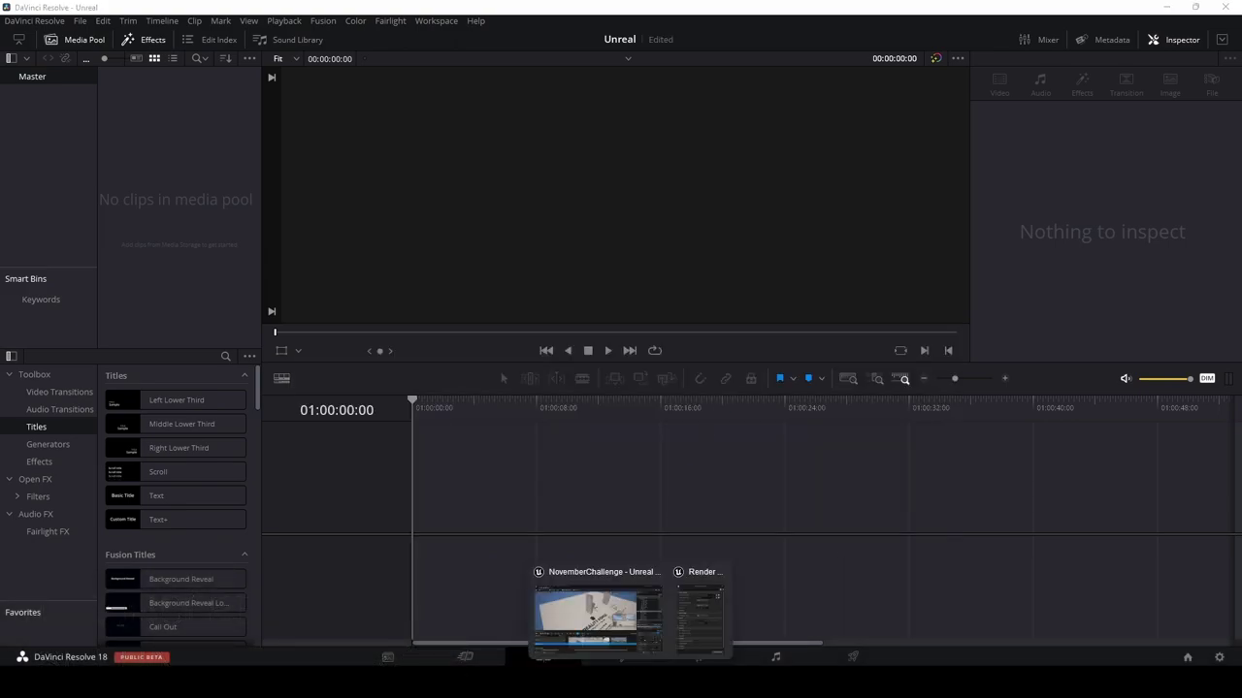
left_click(597, 633)
left_click_drag(673, 105, 861, 81)
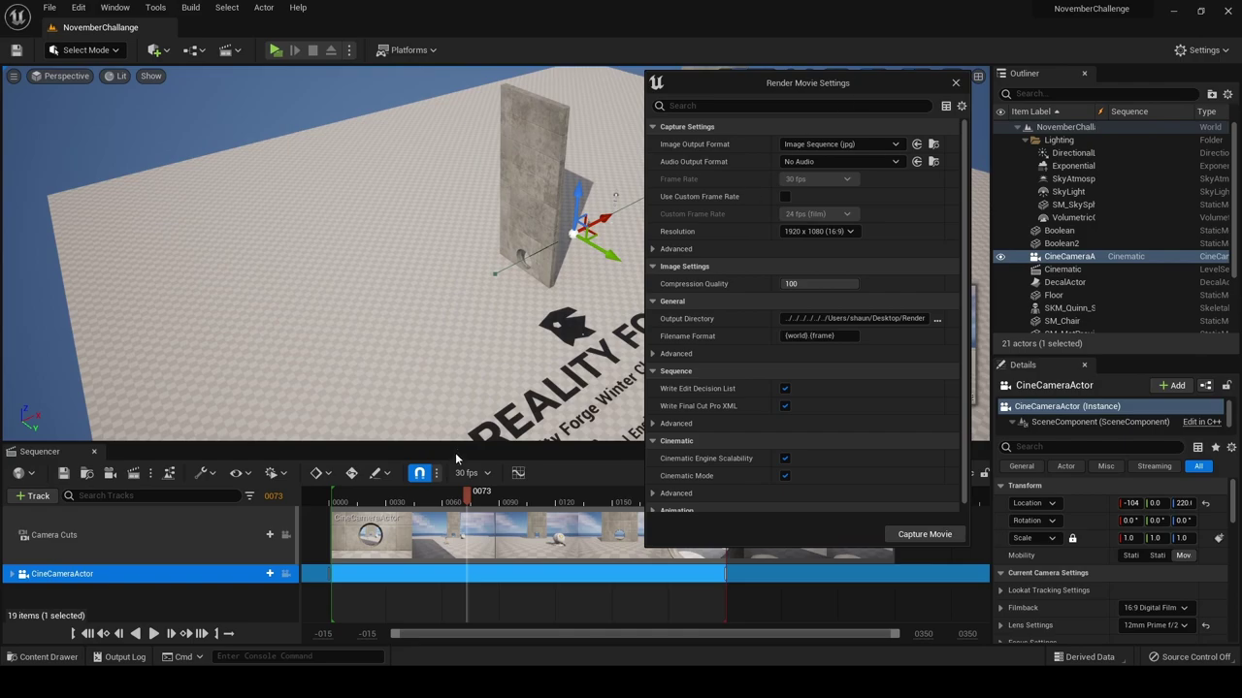
mouse_move(572, 684)
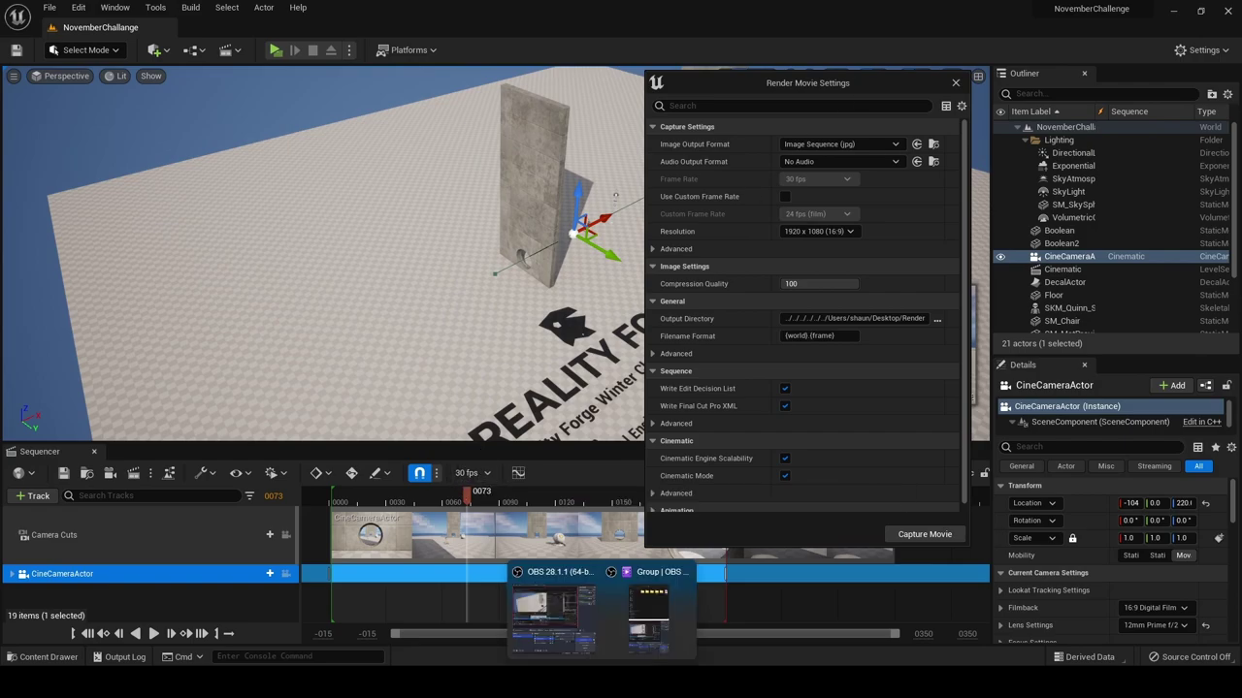
left_click(572, 611)
Add the desktop's Render folder to the DaVinci Resolve timeline as an image sequence and move the clip to the timeline start
mouse_move(156, 683)
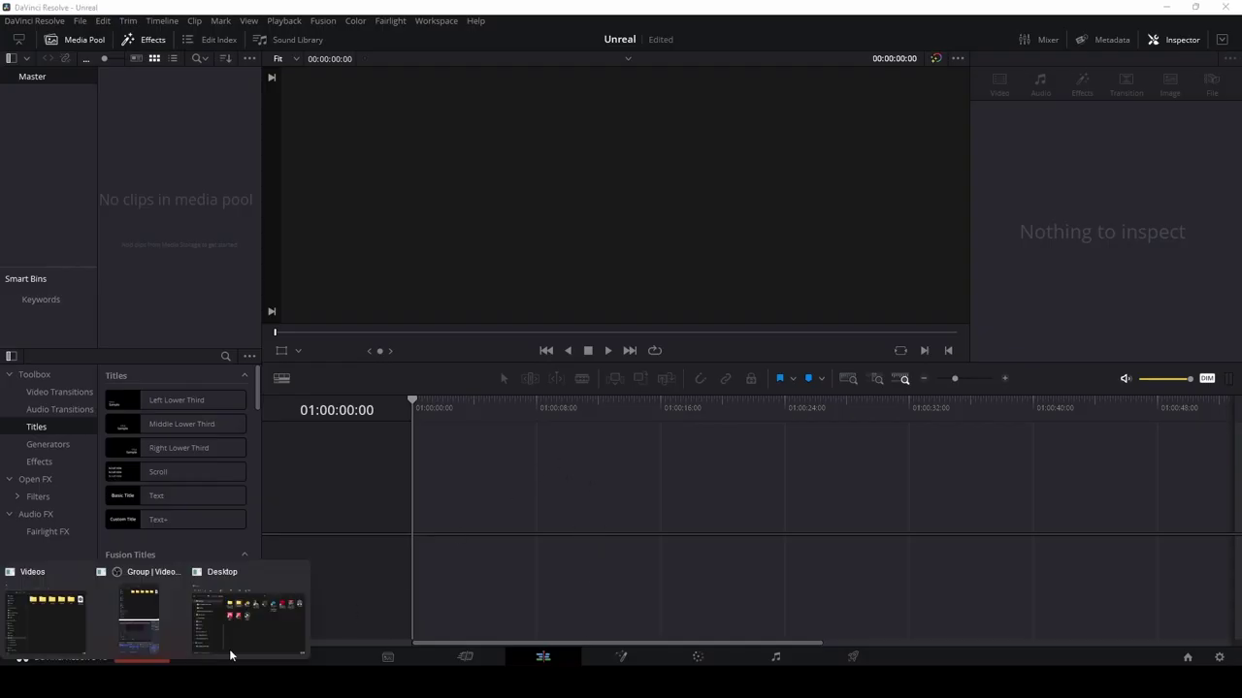
left_click(244, 609)
left_click_drag(521, 236, 952, 453)
left_click_drag(930, 495, 417, 513)
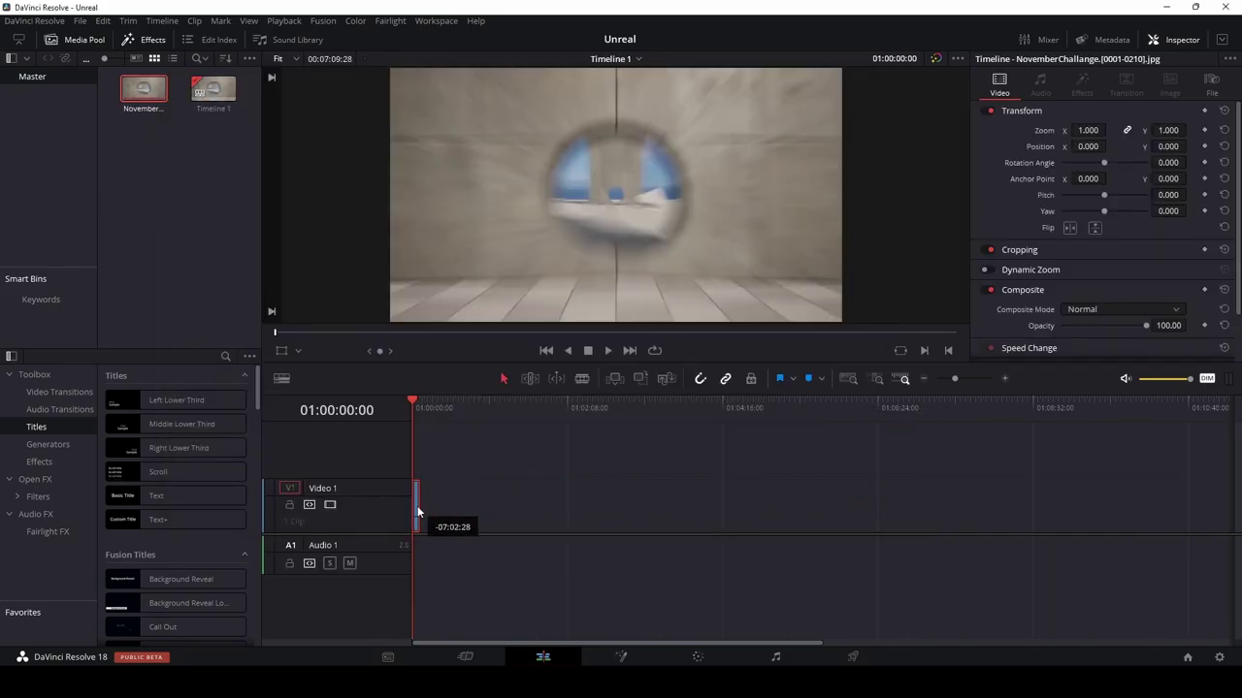
Play back the NovemberChallange clip on the timeline and return the playhead to the start
left_click(1004, 378)
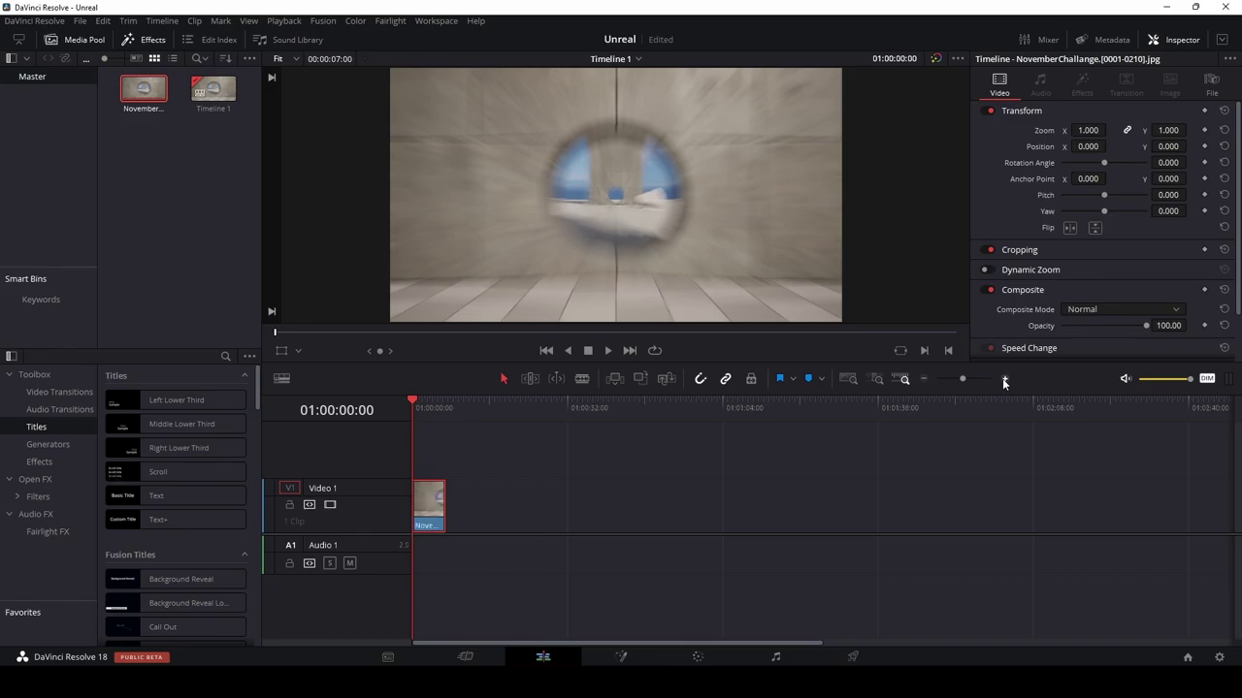
left_click(1004, 378)
key("space")
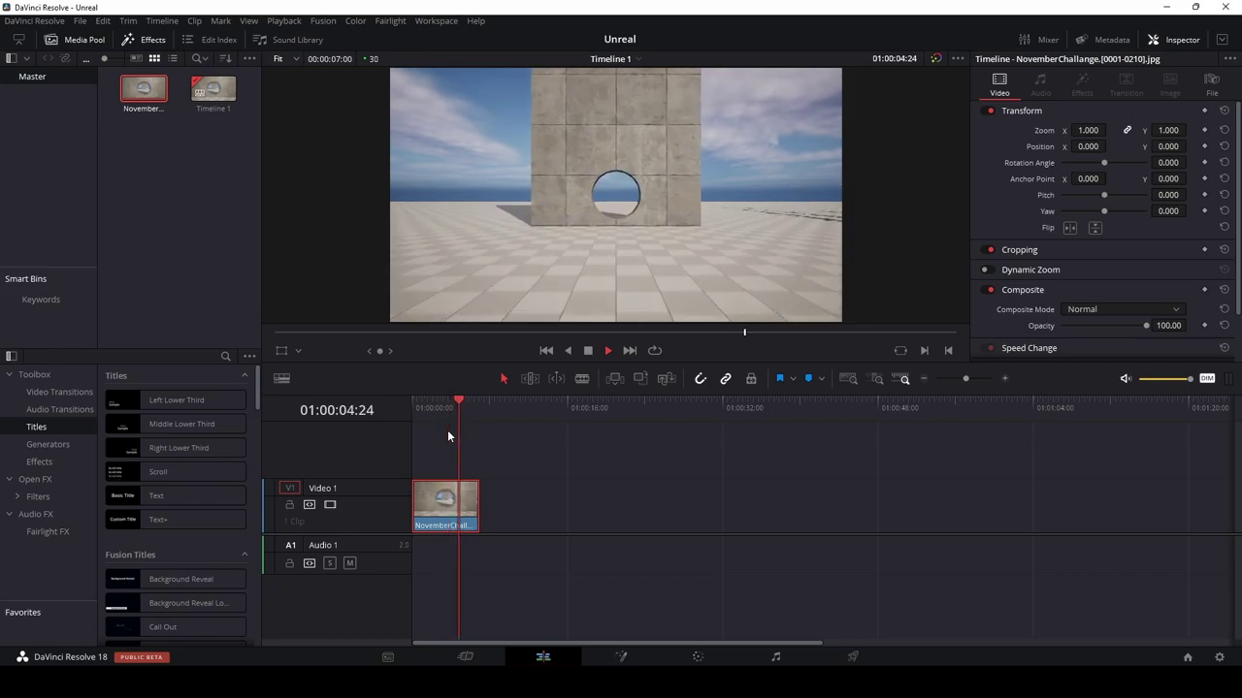
left_click_drag(475, 407, 401, 423)
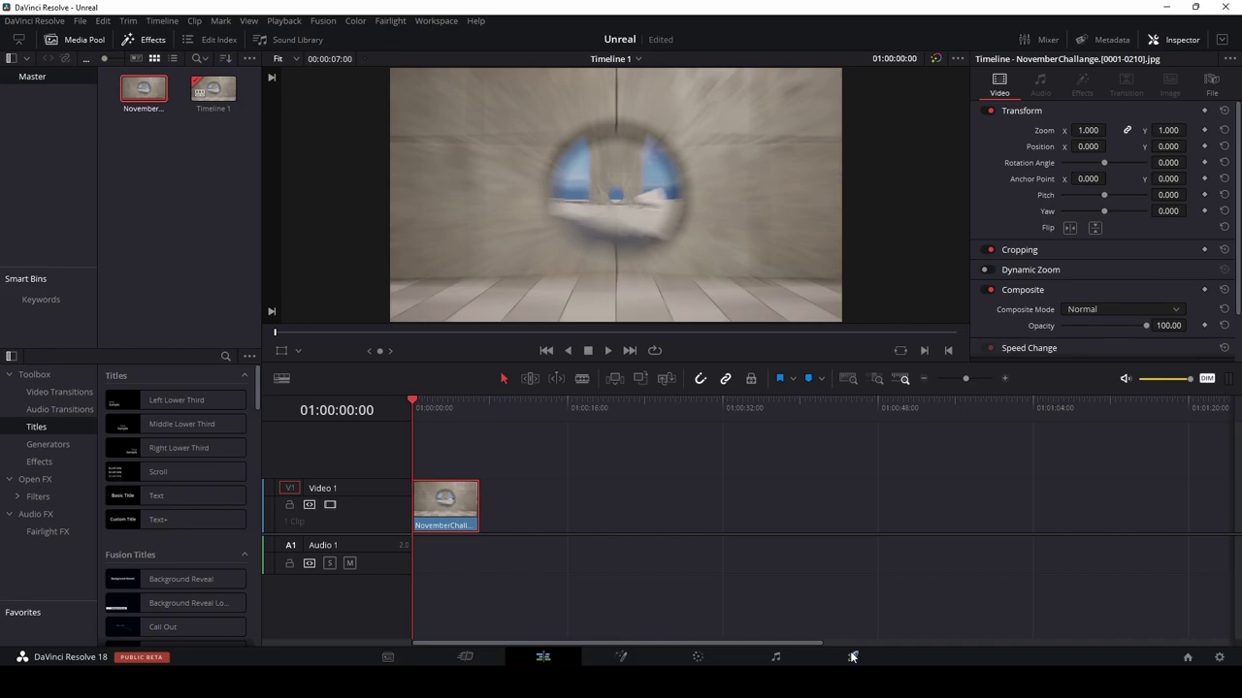
Set up a video export with the H.264 Master preset and the Desktop as the file destination
left_click(852, 656)
left_click(89, 93)
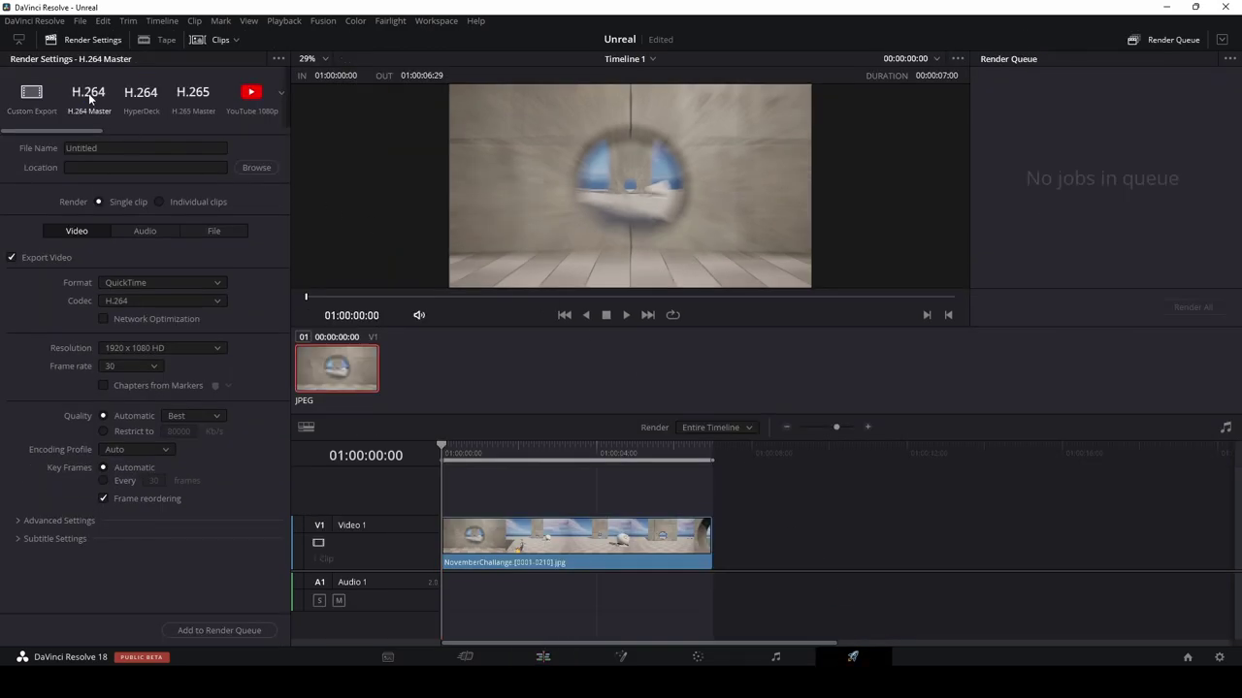
left_click(257, 170)
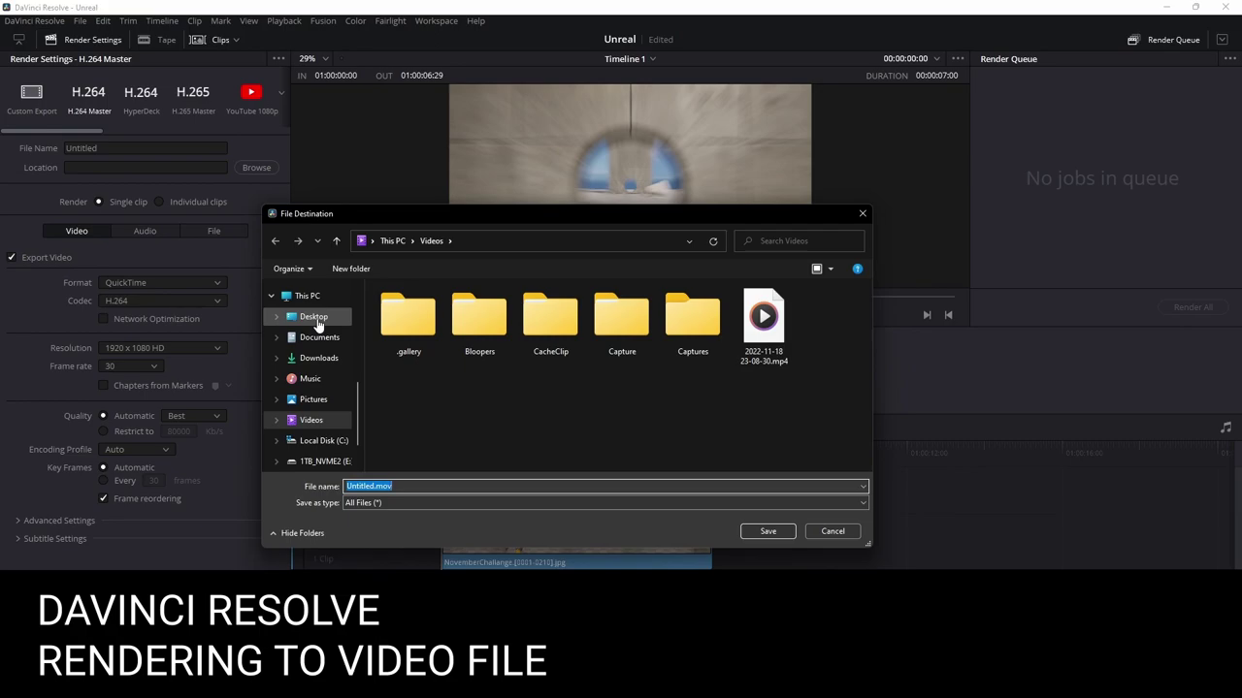
left_click(314, 317)
left_click(757, 532)
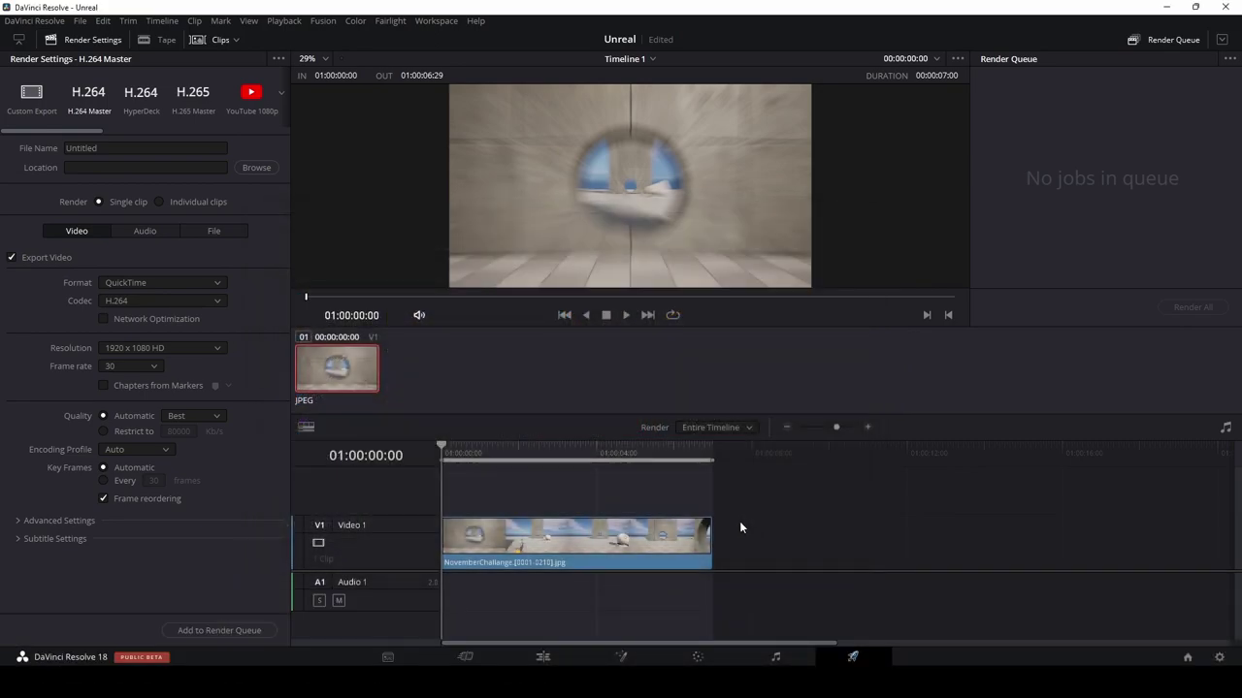
Name the export file Submission, add it to the render queue and render all jobs
left_click_drag(133, 150, 1, 149)
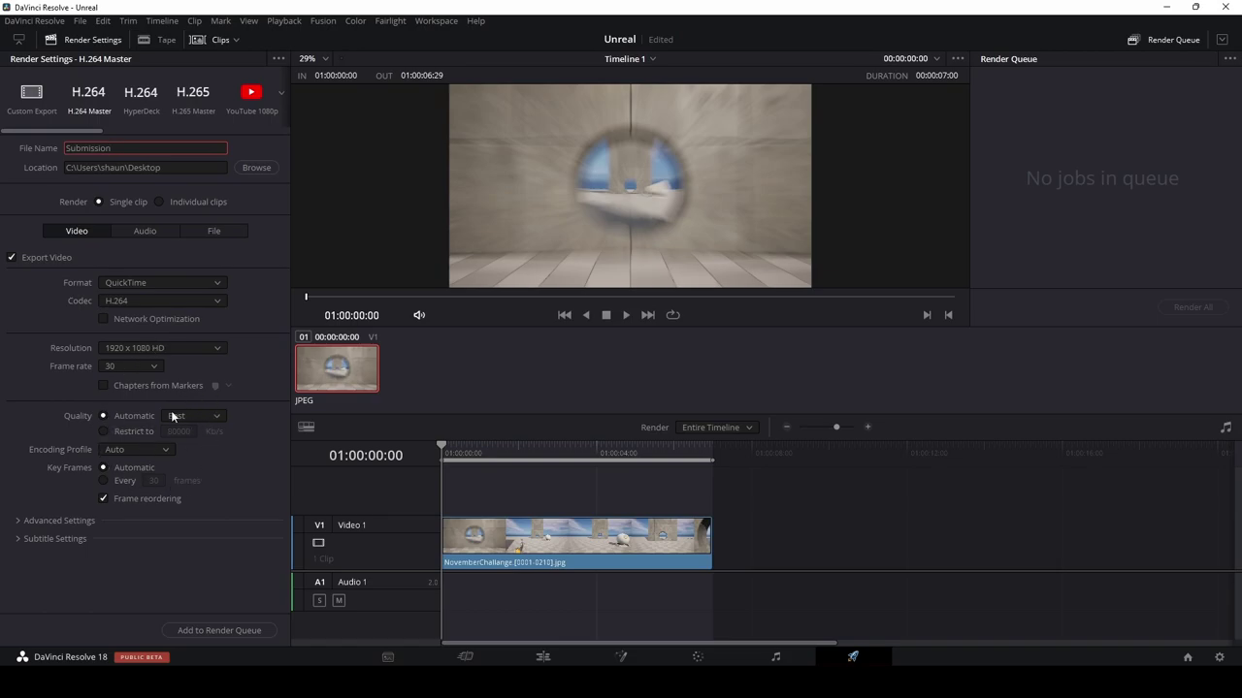
left_click(213, 632)
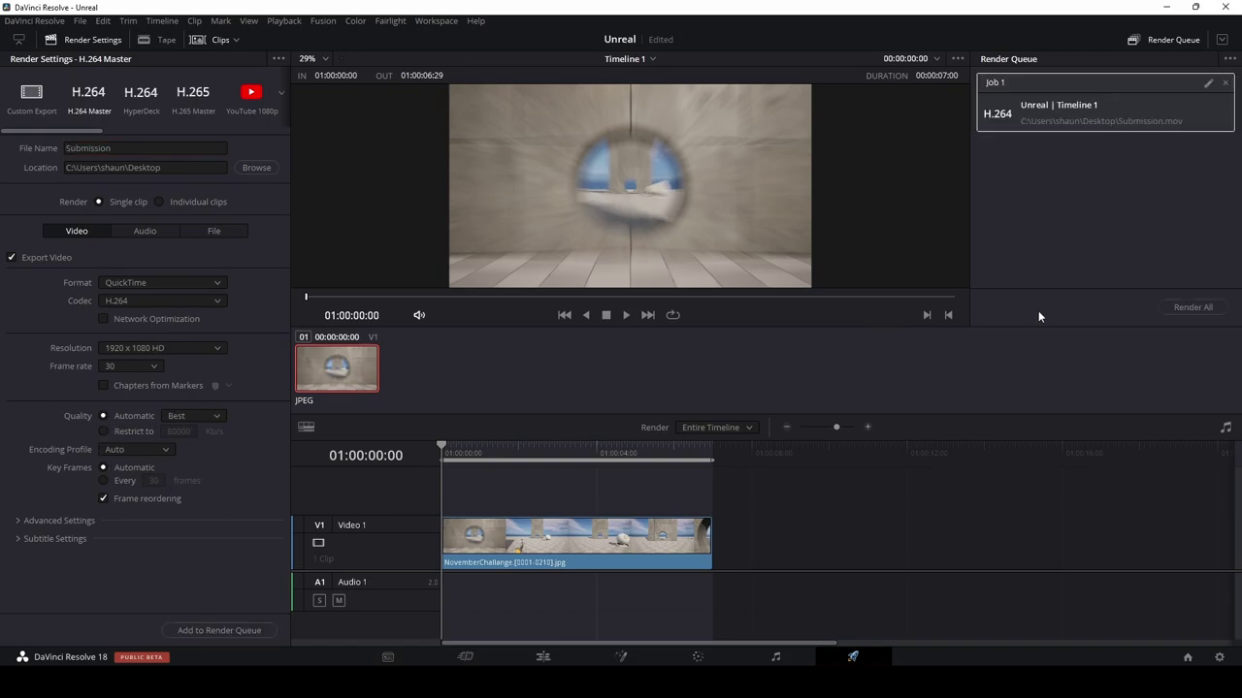
left_click(1181, 309)
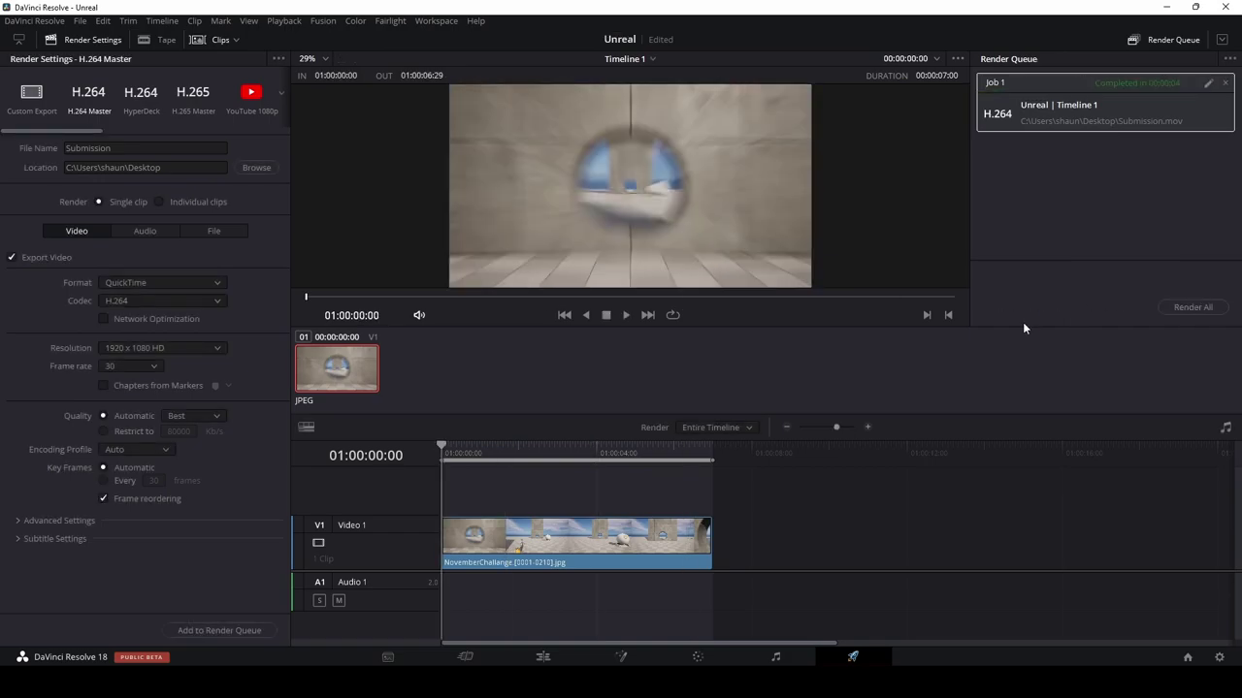
Switch to the NovemberChallenge project in Unreal Engine and close the Render Movie Settings window
mouse_move(621, 679)
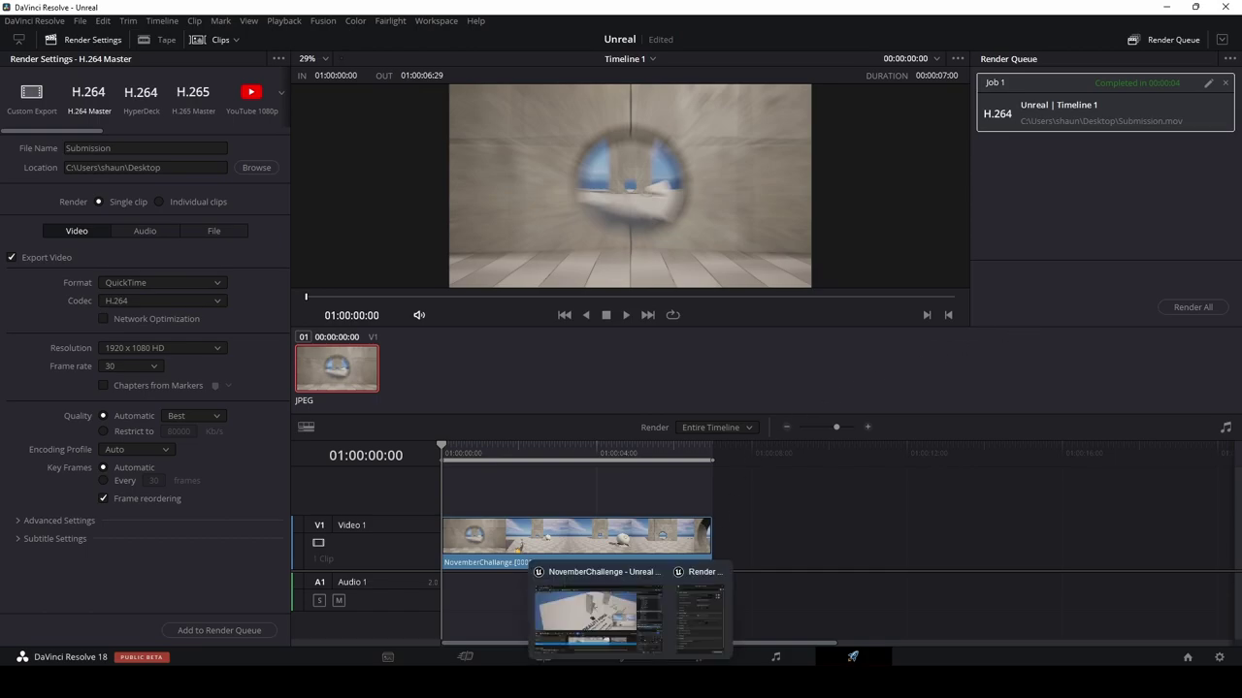
left_click(631, 625)
left_click(955, 82)
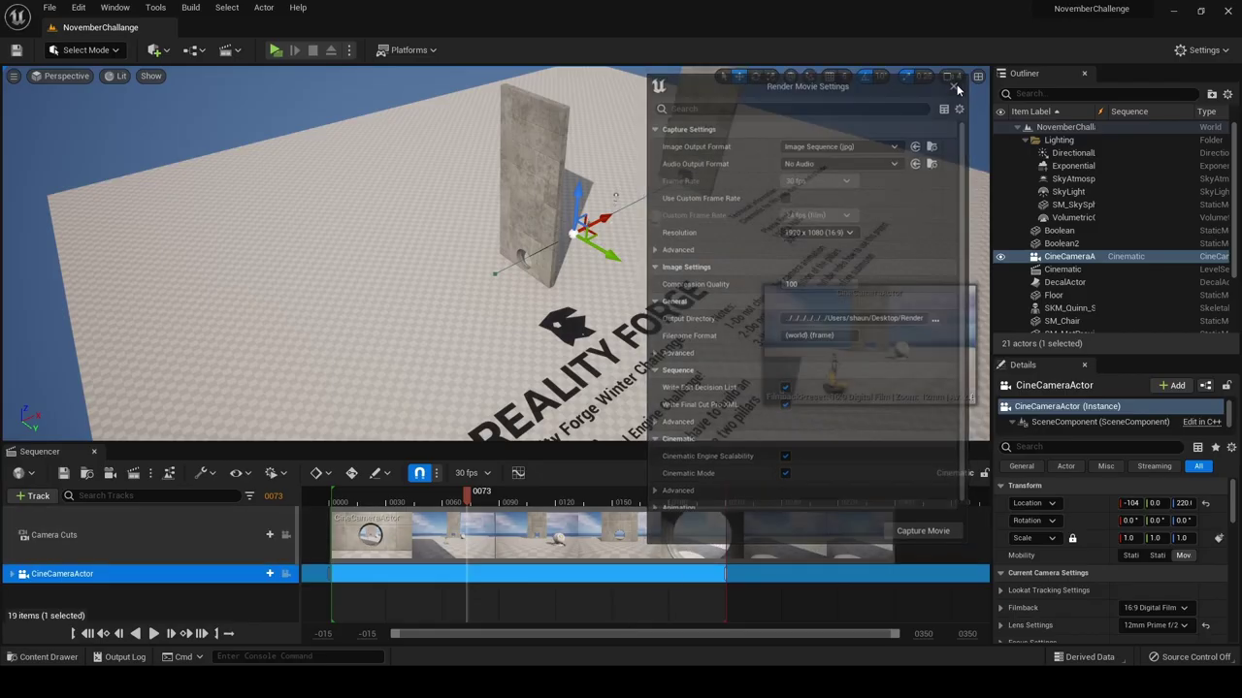
key("f")
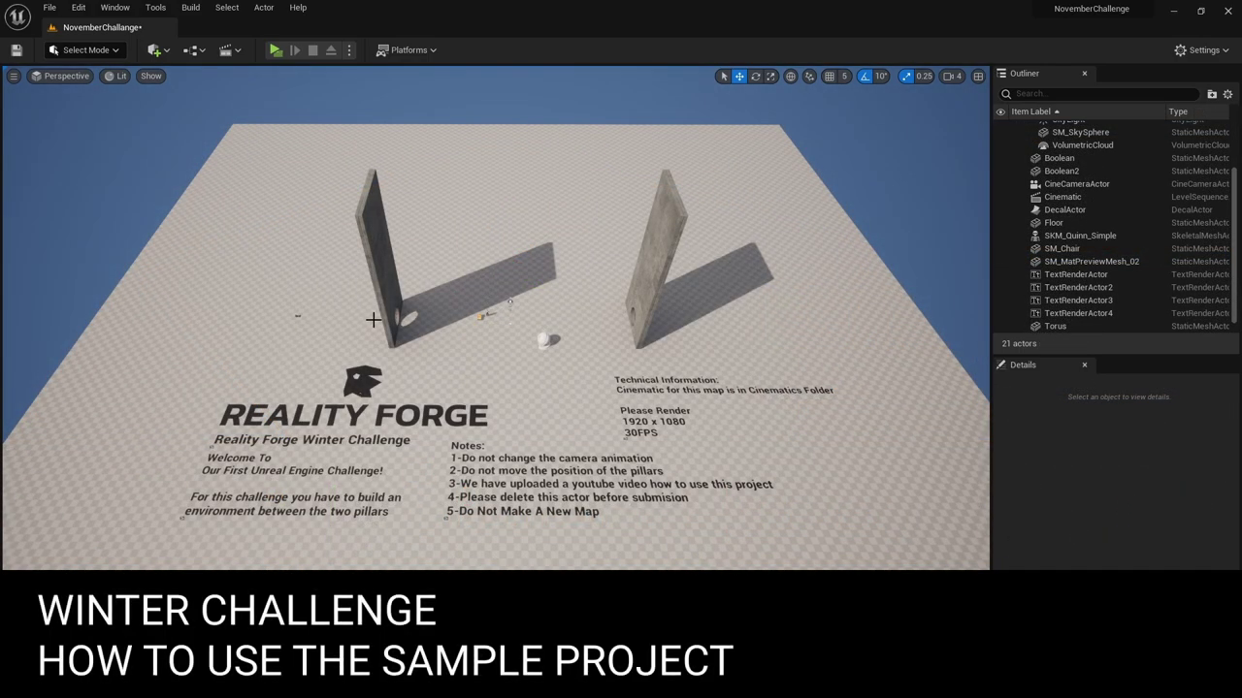
Delete the Reality Forge logo decal from the floor in front of the pillars
right_click_drag(516, 369, 594, 334)
right_click_drag(437, 339, 443, 421)
left_click(444, 423)
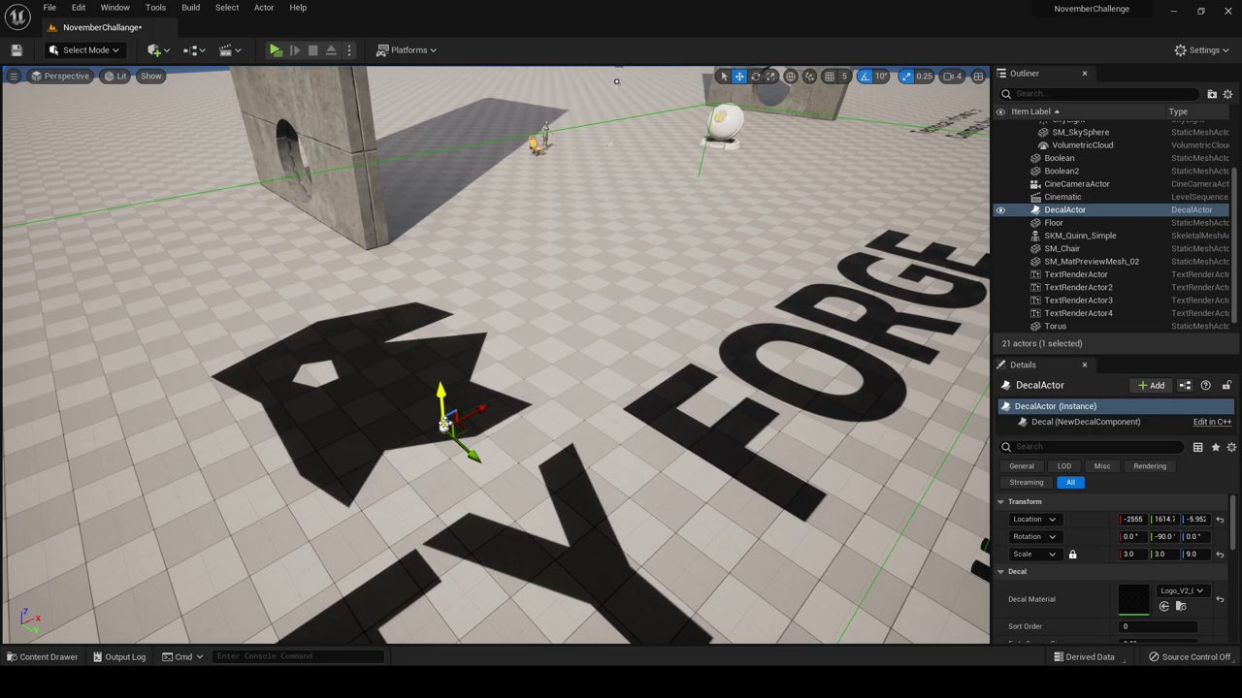
key("Delete")
Delete the four instruction text actors, TextRenderActor through TextRenderActor4, from the level
right_click_drag(444, 423, 354, 497)
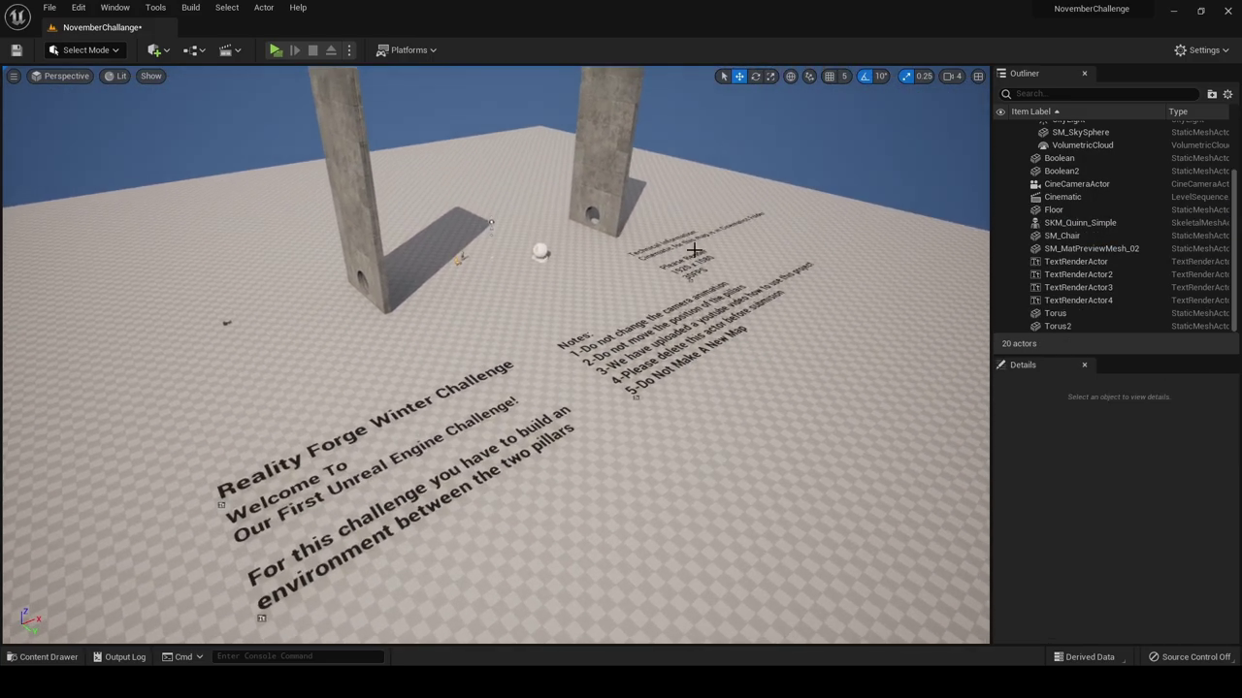
left_click(1090, 248)
left_click(1075, 262)
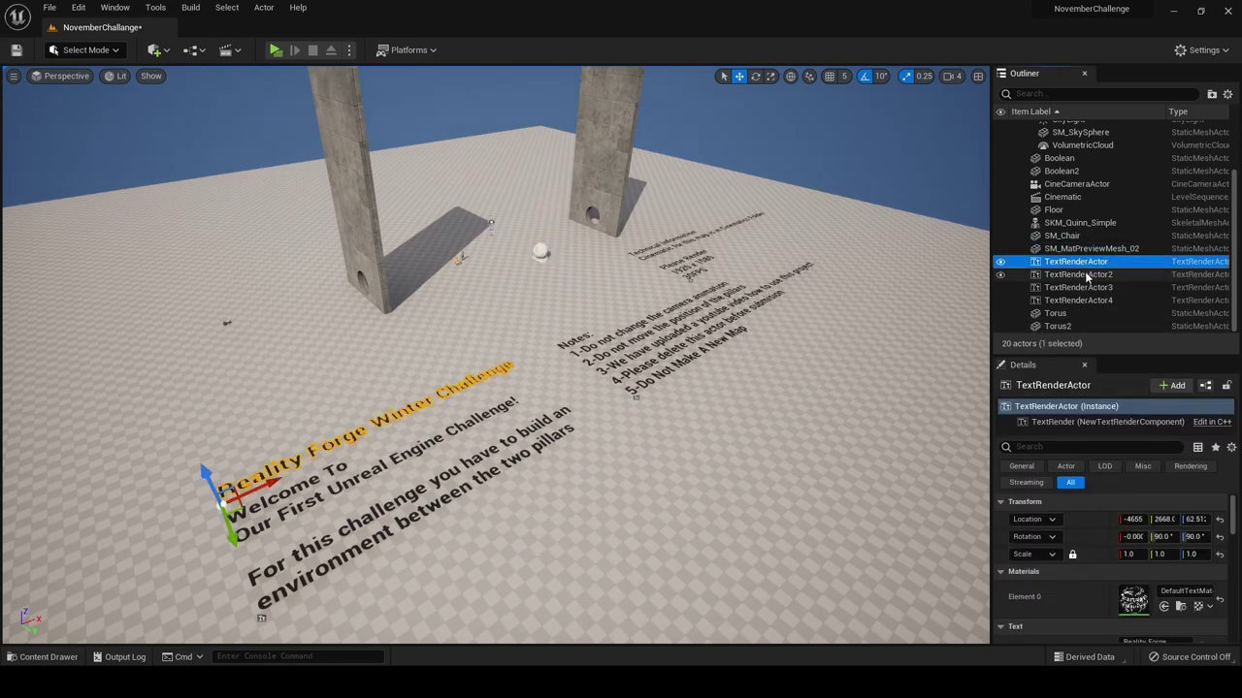
left_click(1087, 276, "shift")
left_click(1081, 301, "shift")
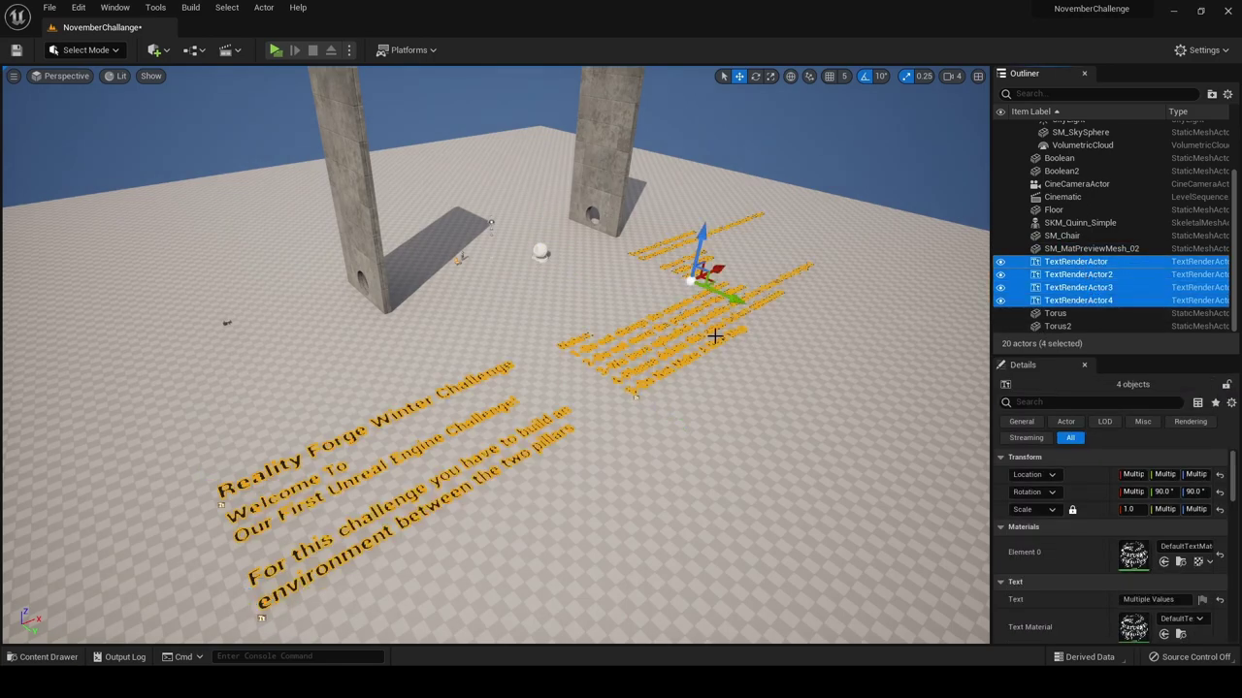
key("Delete")
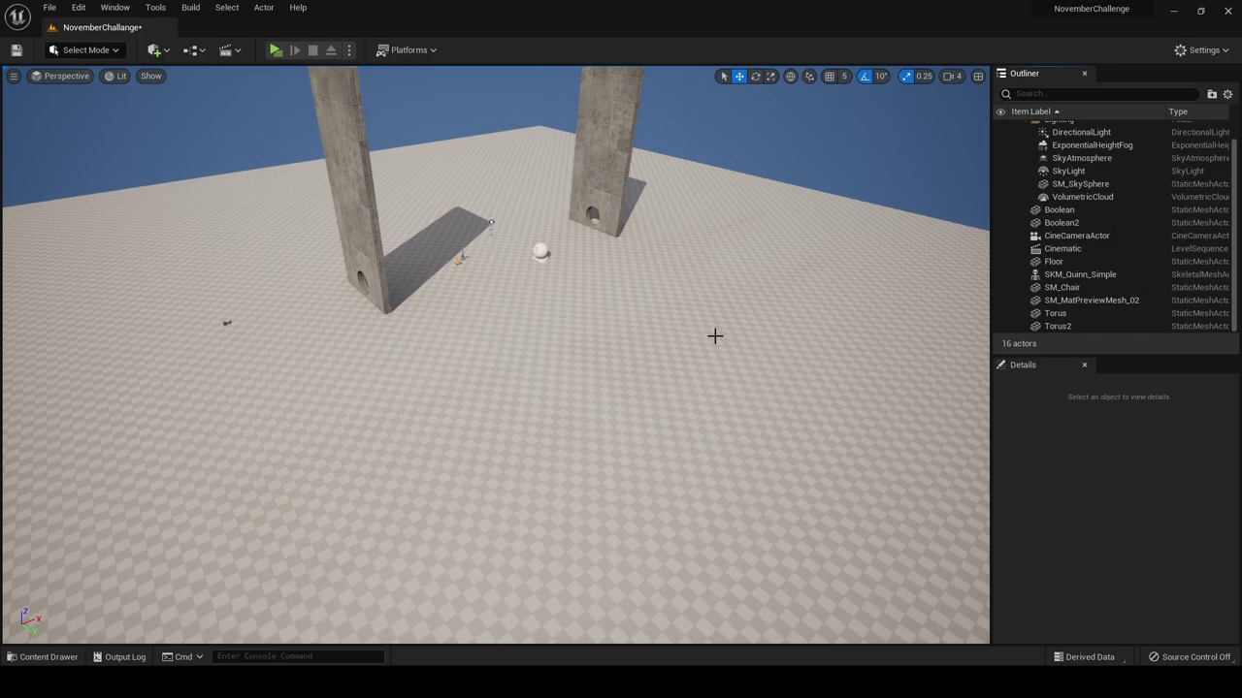
Delete the material preview mesh, the Quinn mannequin and the chair standing between the two pillars
key("w")
right_click_drag(588, 327, 606, 282)
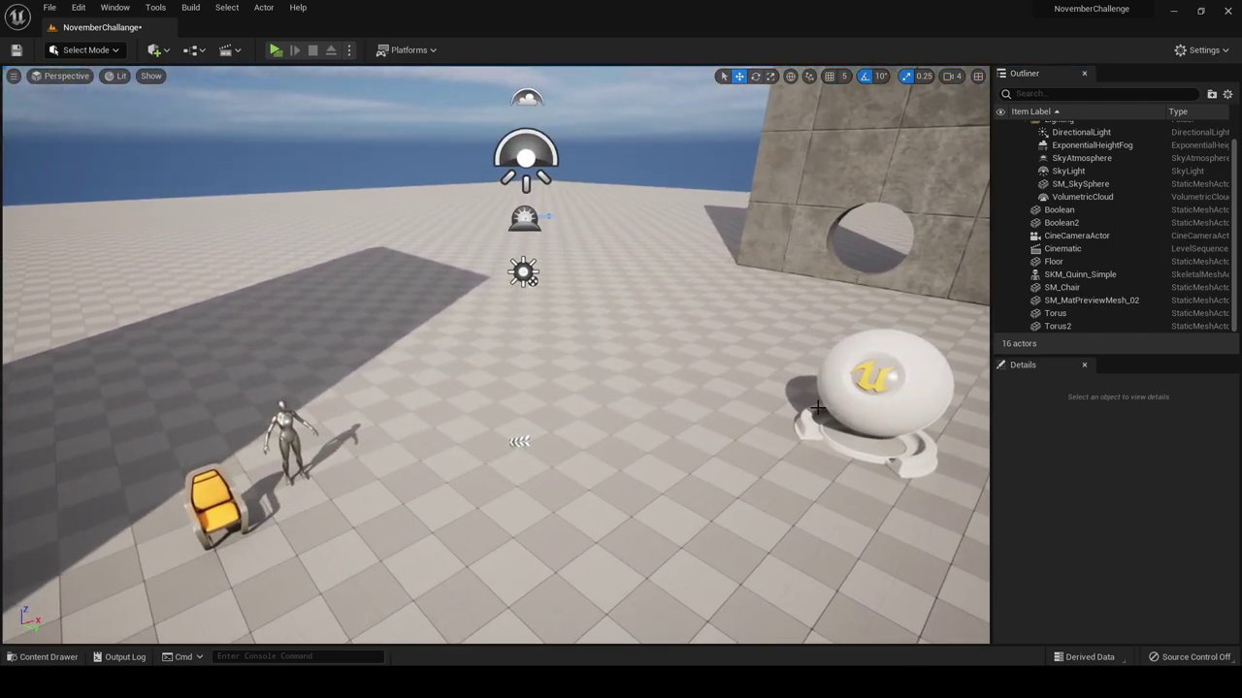
left_click(844, 408)
key("Delete")
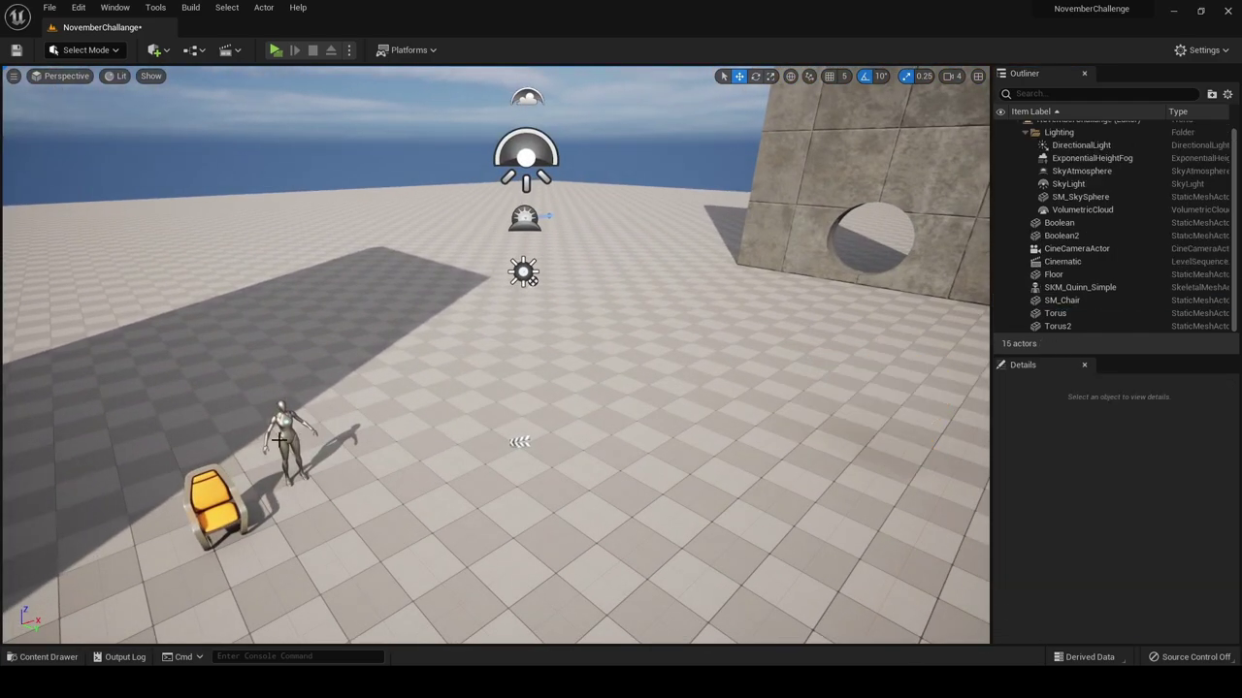
left_click(285, 438)
key("Delete")
left_click(239, 501)
key("Delete")
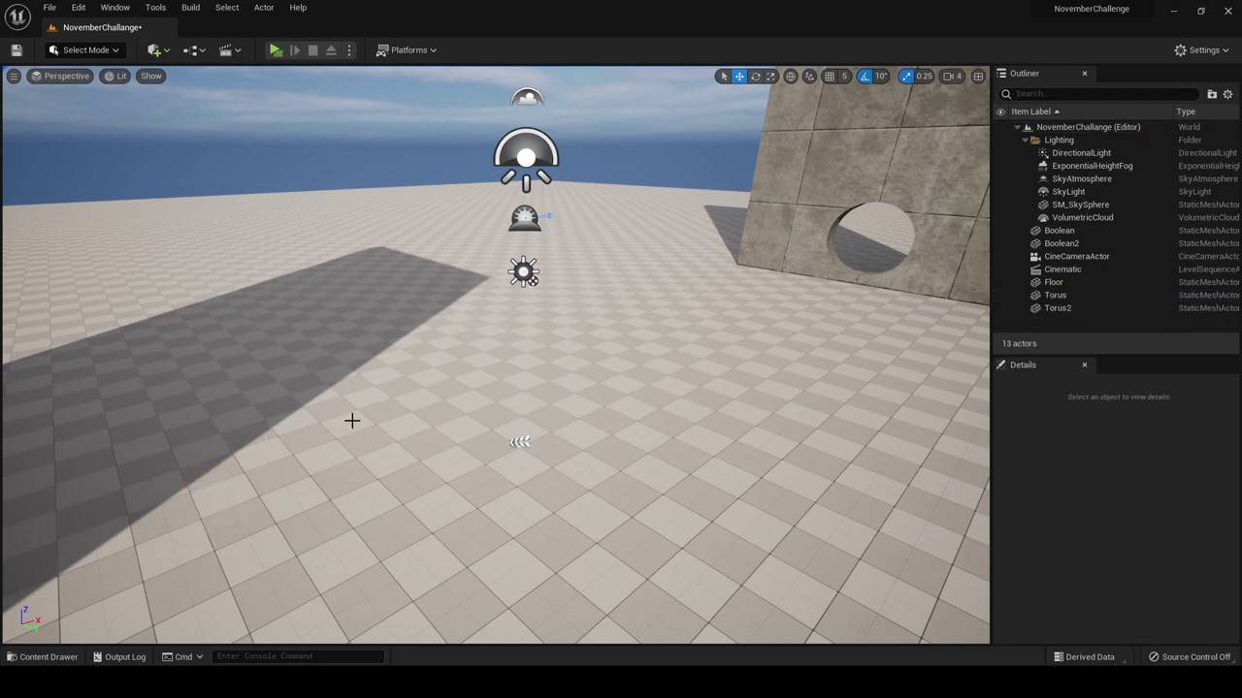
key("s")
right_click_drag(653, 299, 652, 299)
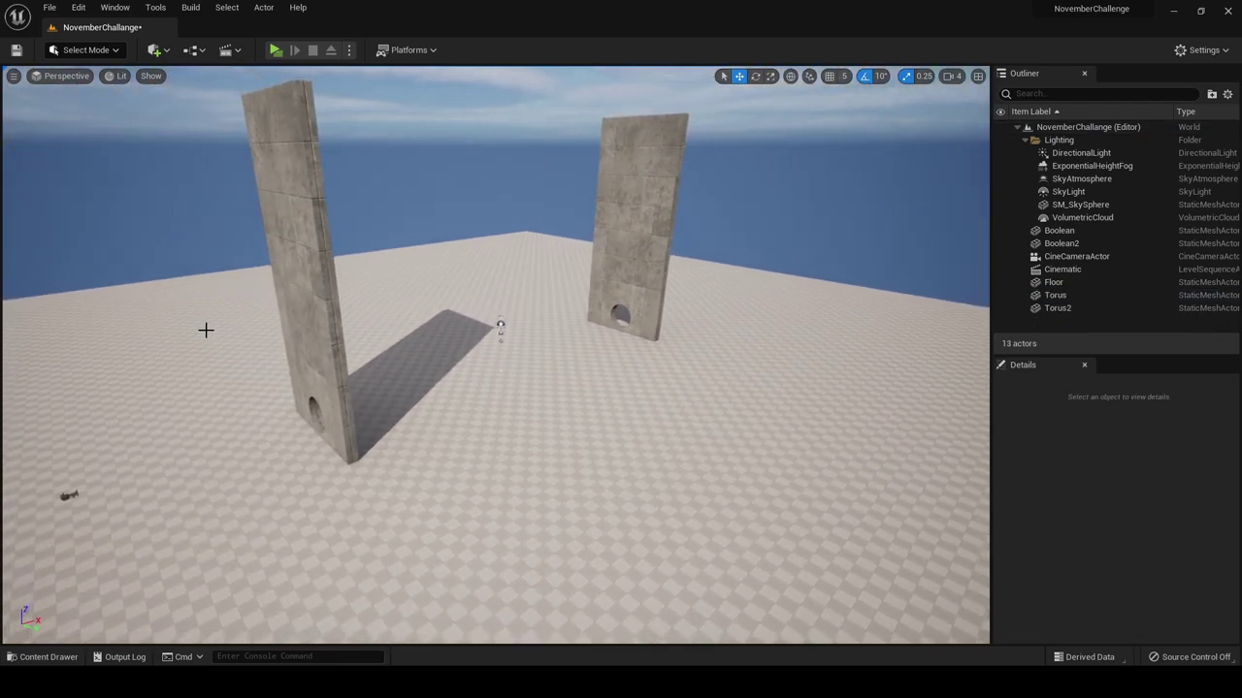
right_click_drag(391, 411, 369, 384)
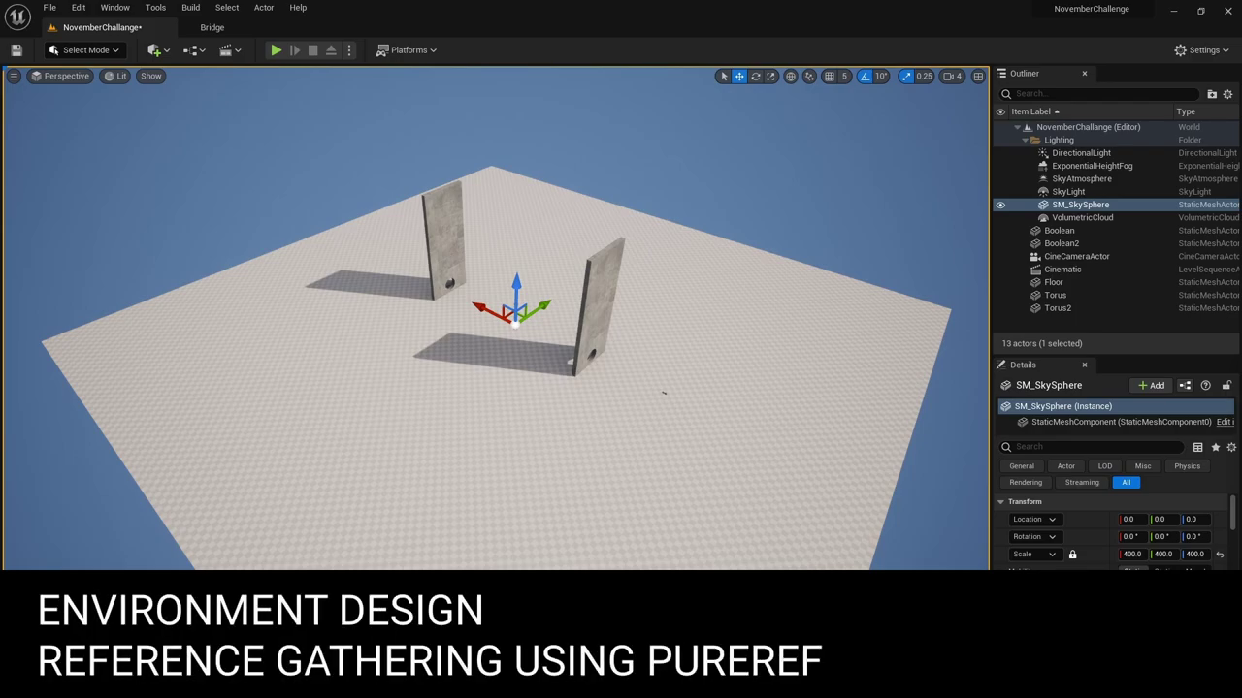
Switch to the browser and search ArtStation for canyon artworks as environment references
key("alt+Tab")
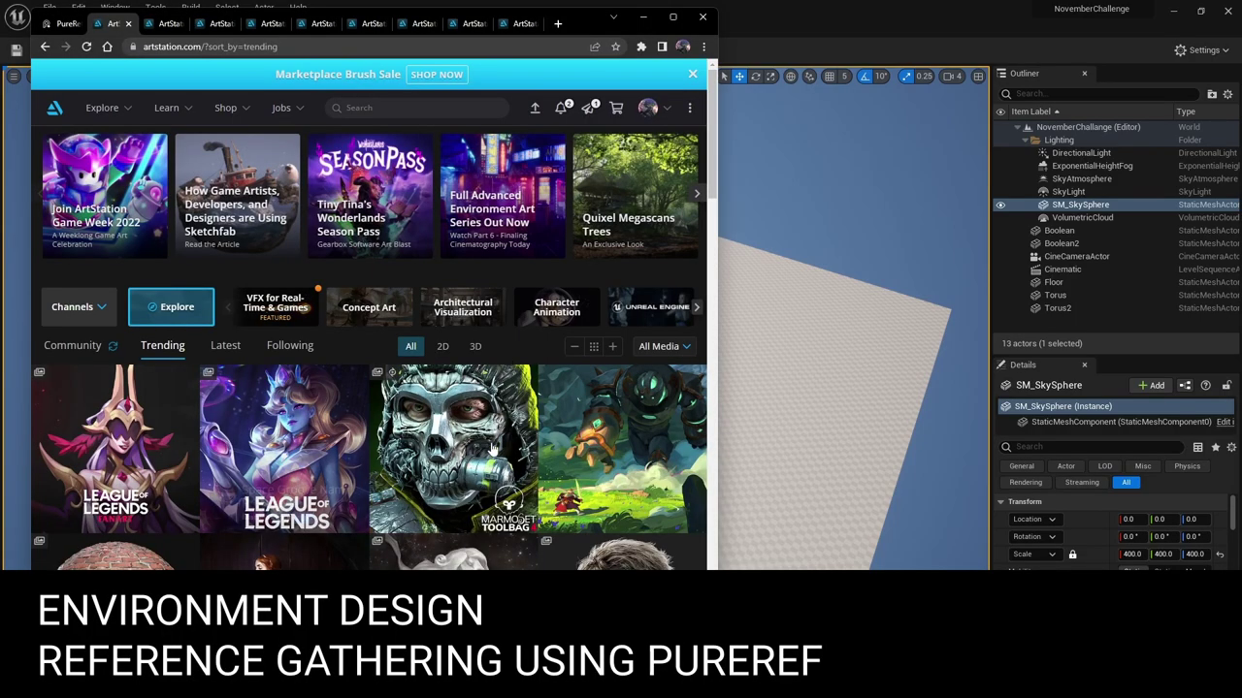
left_click(401, 109)
type("canyon")
key("Return")
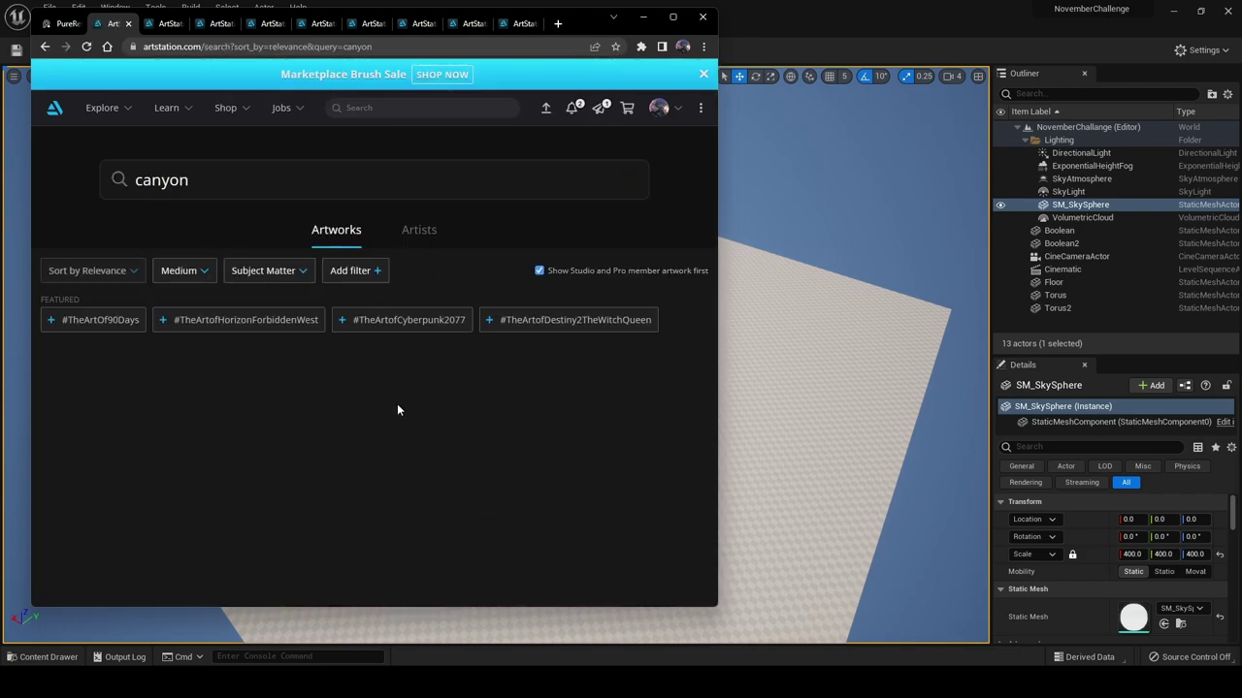
scroll(388, 456, "down", 2)
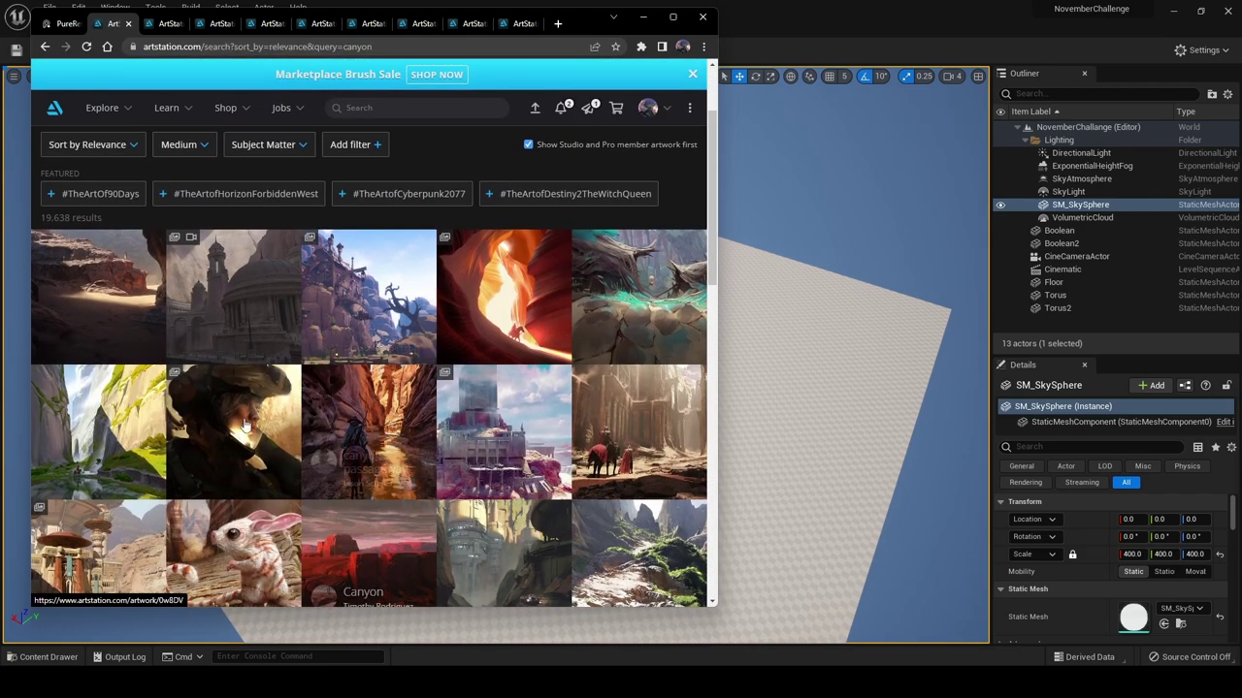
Look through the ArtStation artworks open in the other browser tabs up to the Arid Valley environment
left_click(167, 23)
left_click(215, 24)
key("ctrl+Tab")
key("ctrl+Tab")
key("ctrl+Tab")
key("ctrl+Tab")
key("ctrl+Tab")
key("ctrl+Tab")
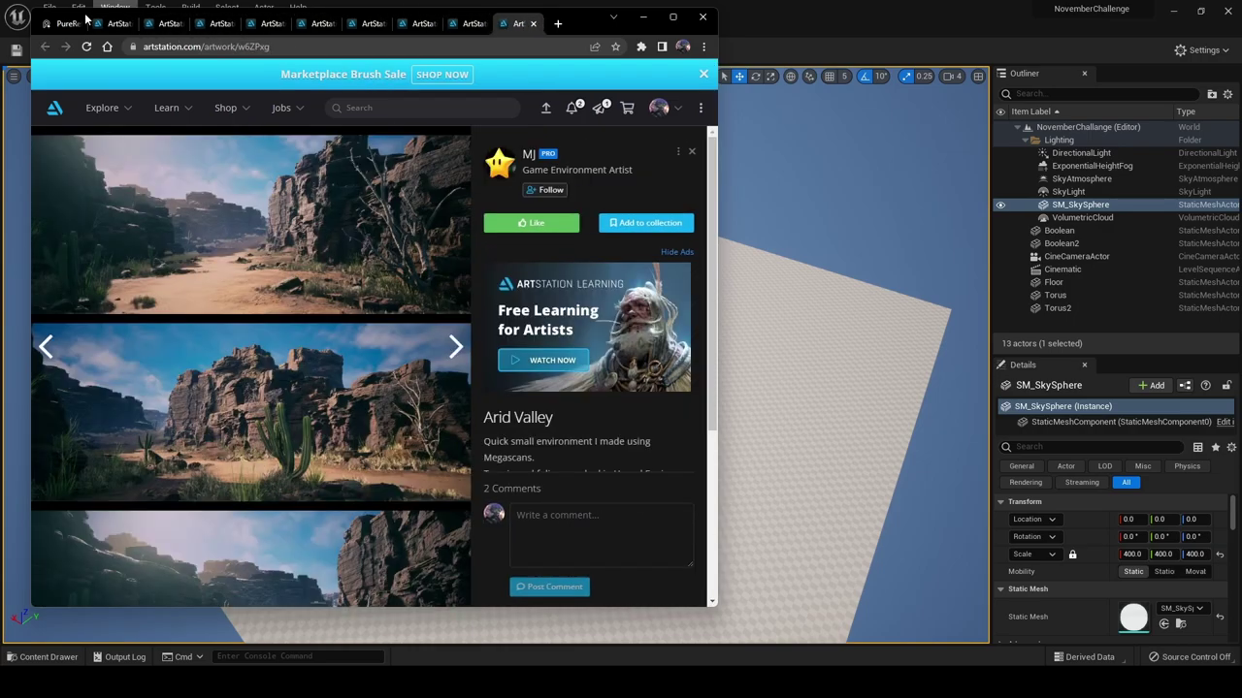
Switch to PureRef and collect the red river canyon, Canyon Civilization and tessellated canyon artworks from the browser on the empty board
left_click(85, 21)
key("alt+Tab")
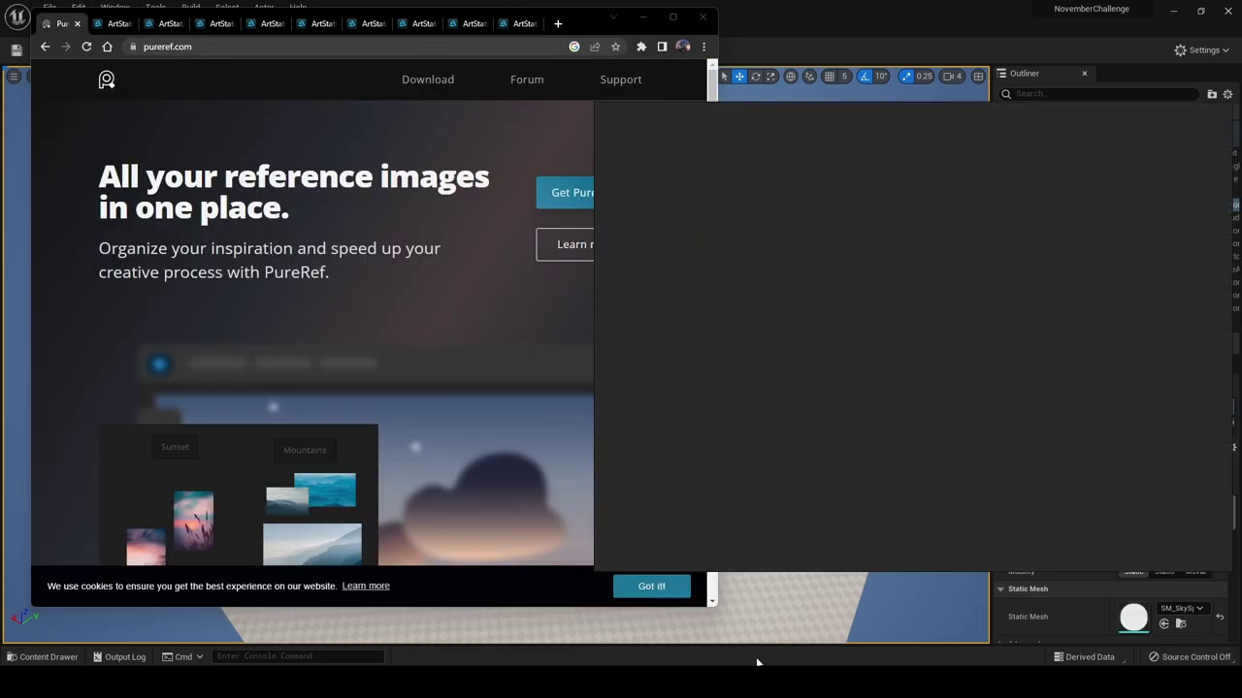
left_click(161, 23)
left_click_drag(238, 300, 683, 221)
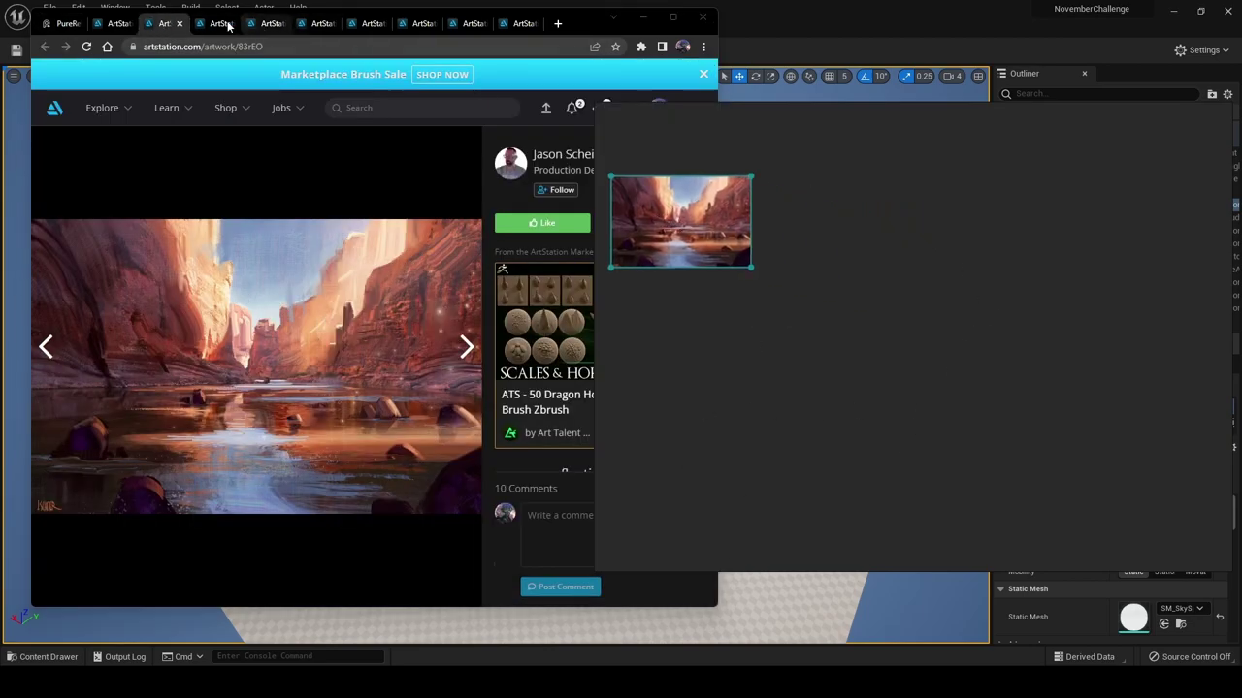
left_click(215, 23)
left_click_drag(209, 258, 856, 233)
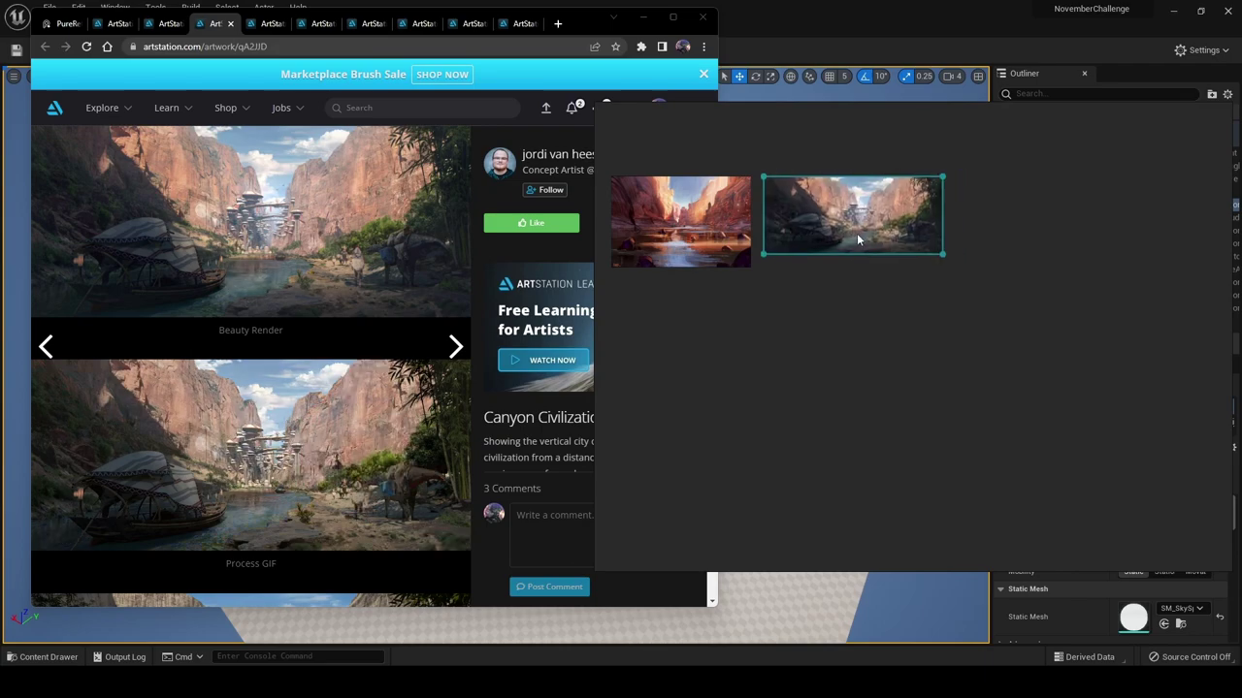
left_click(264, 23)
left_click_drag(243, 252, 1008, 270)
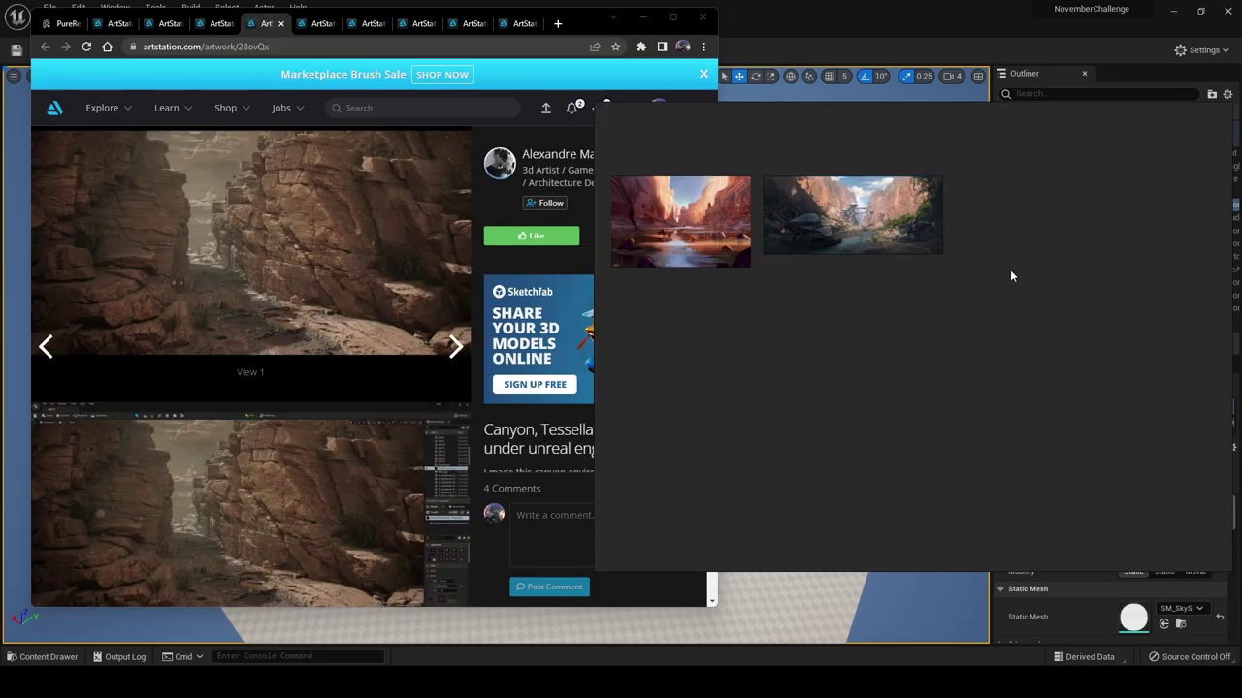
Add the rock spire, orange canyon, rock arch and desert rock pillar artworks from the remaining browser tabs to the PureRef board
left_click(323, 29)
left_click_drag(259, 214, 999, 384)
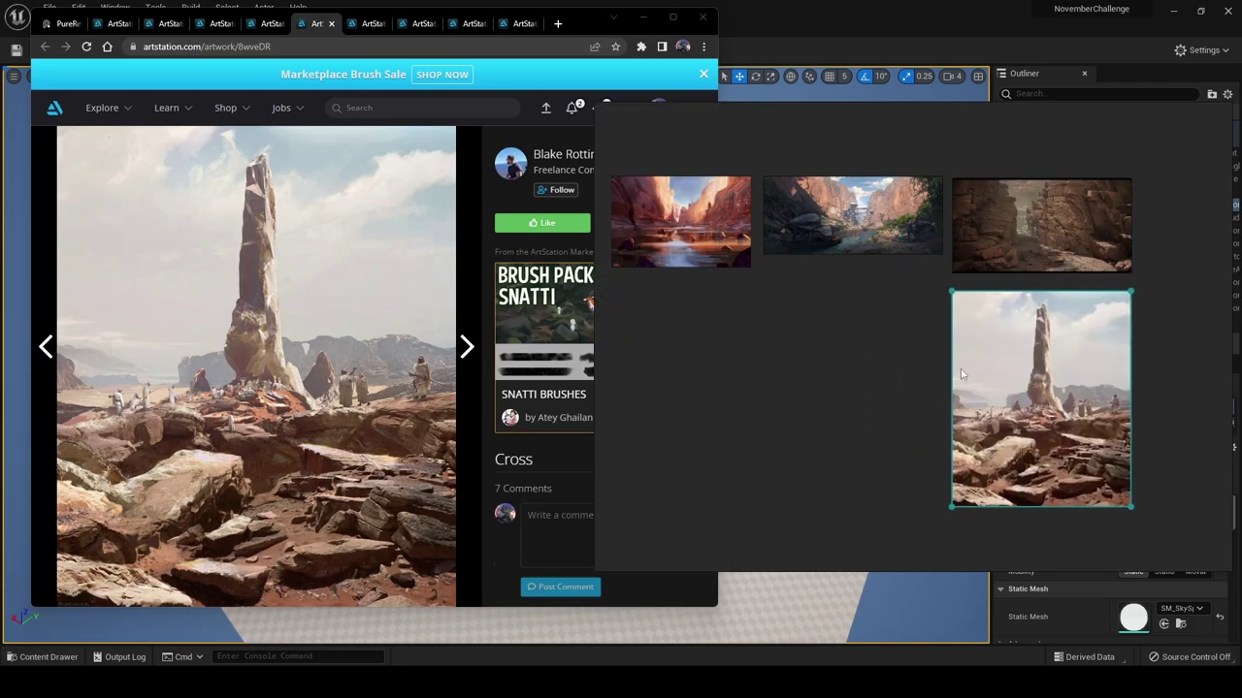
left_click(368, 23)
left_click_drag(242, 369, 924, 360)
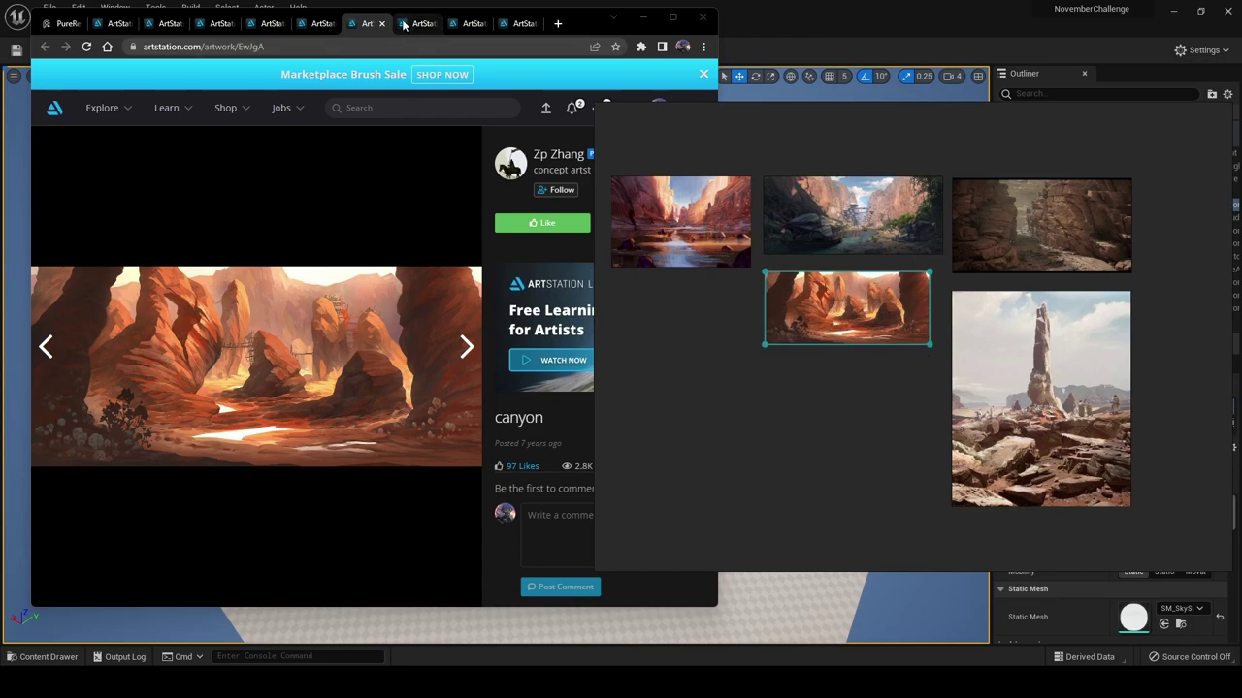
left_click(404, 26)
left_click_drag(253, 368, 814, 401)
left_click(465, 23)
left_click_drag(257, 427, 749, 348)
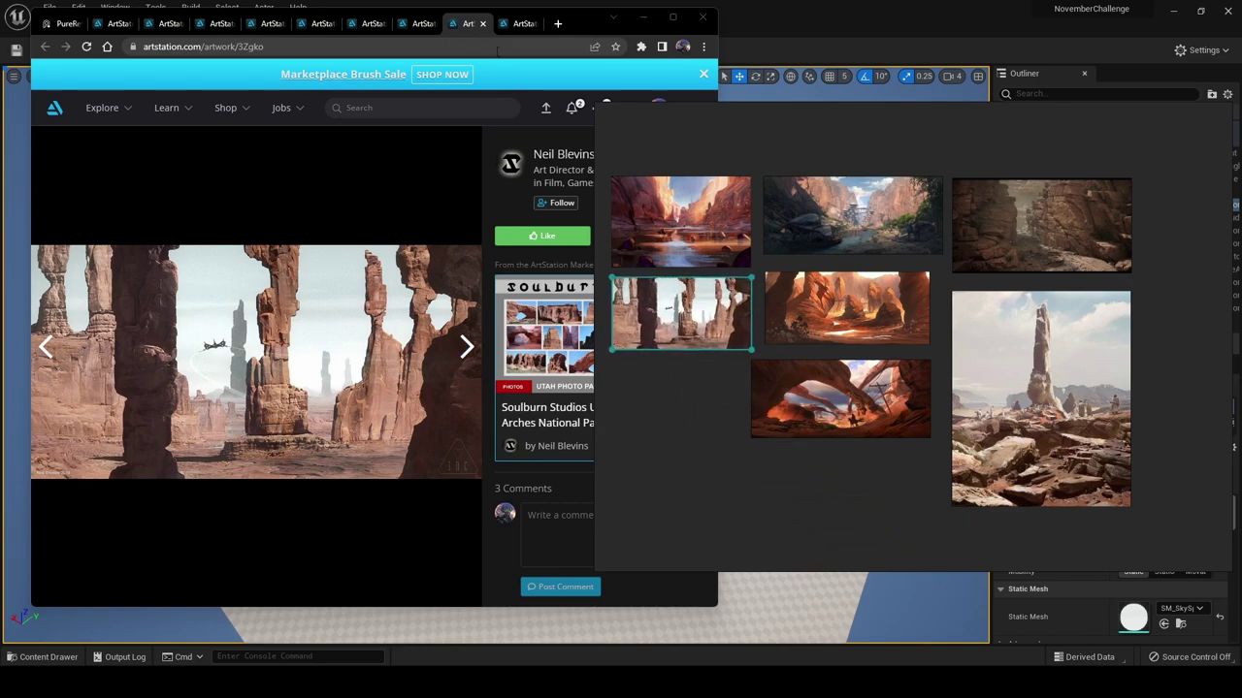
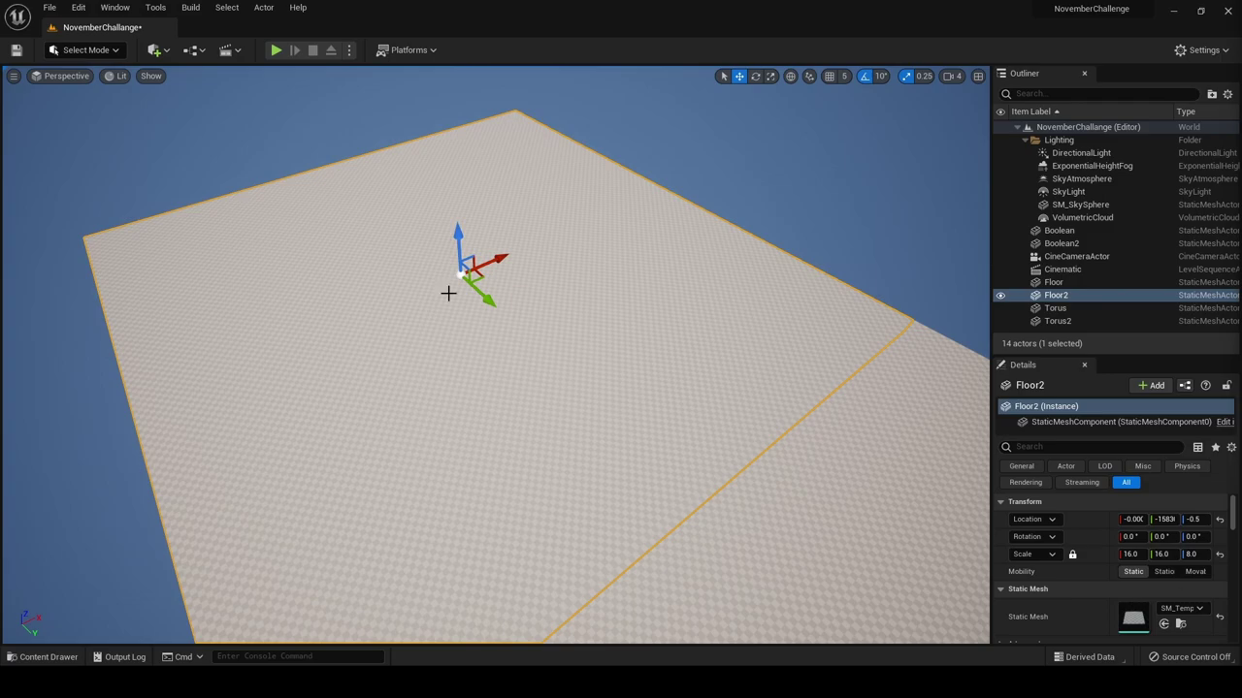
Open Quixel Bridge and browse the natural environment collections to the Canyons of Utah assets
left_click(131, 8)
left_click(157, 315)
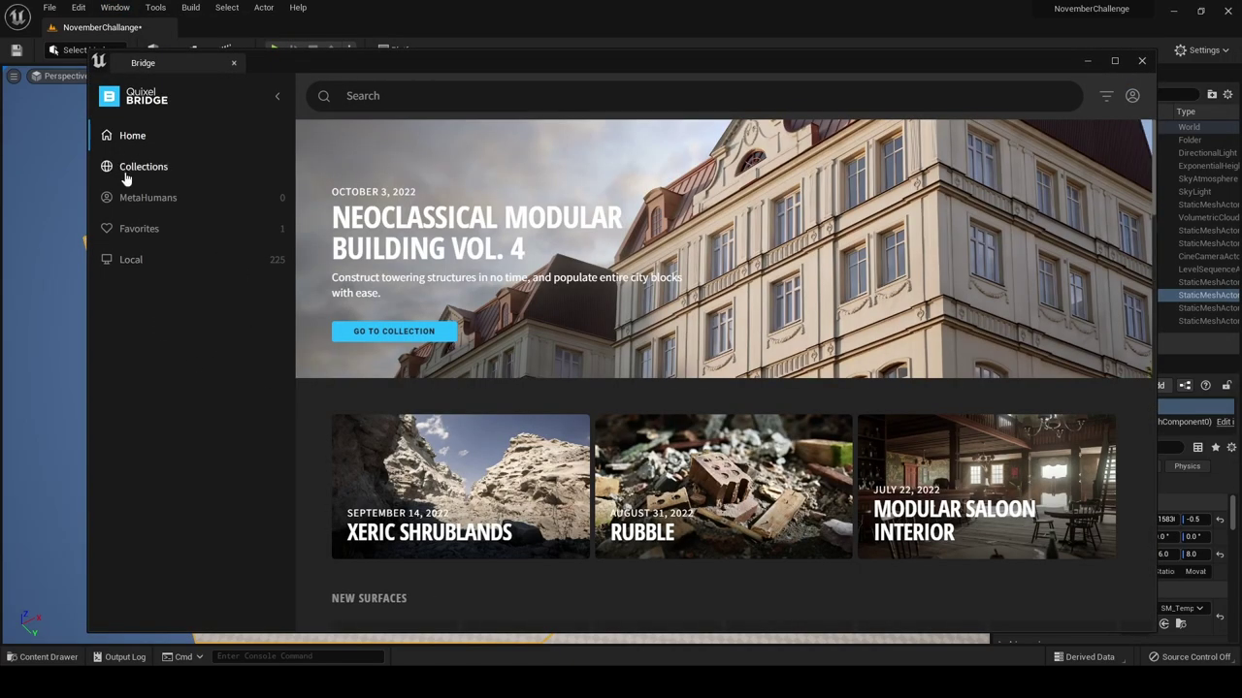
left_click(136, 167)
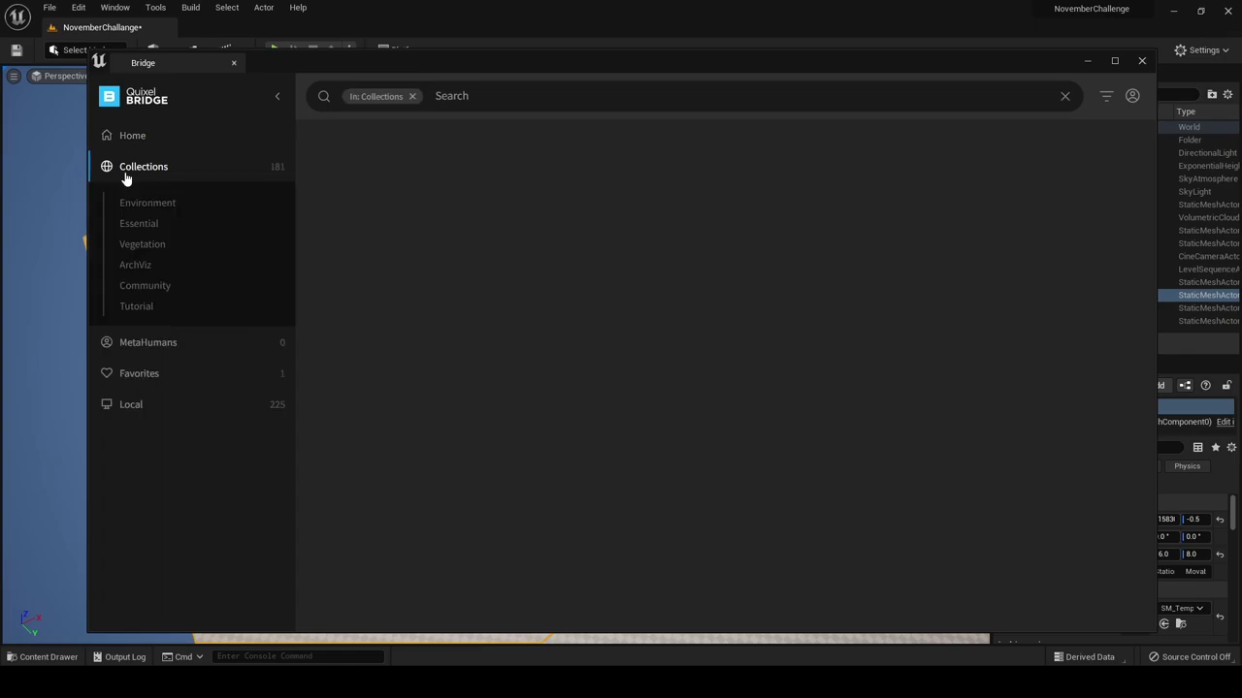
left_click(142, 210)
scroll(387, 329, "down", 3)
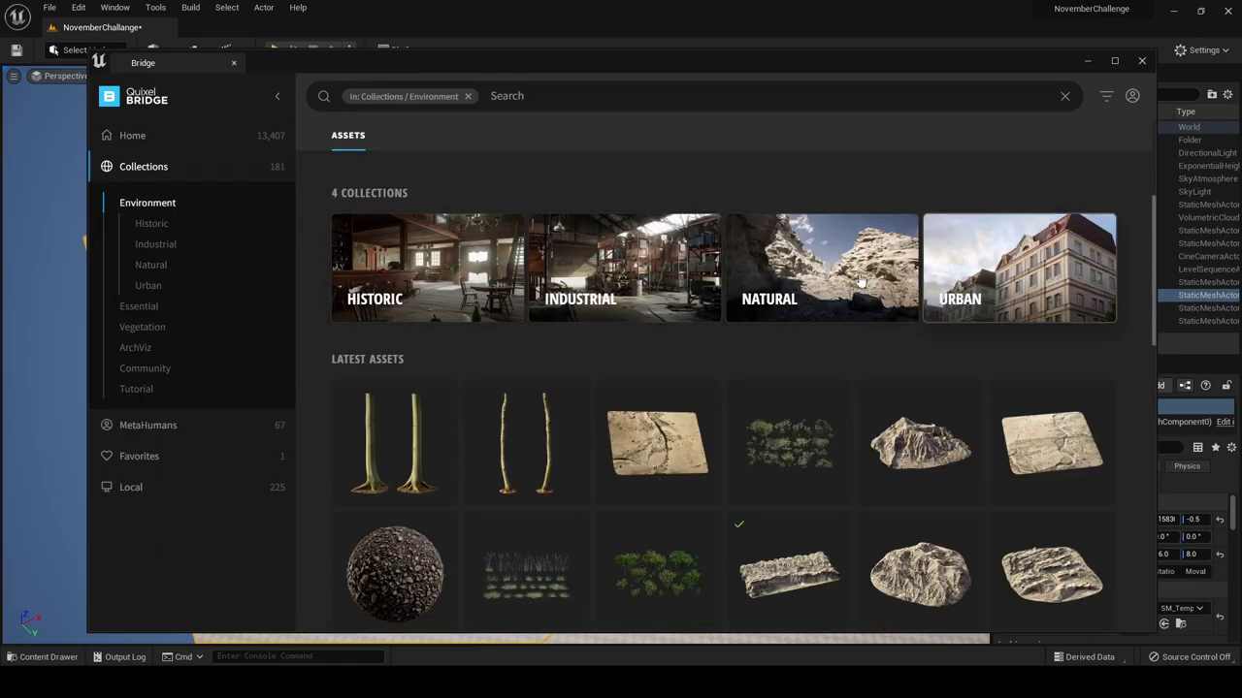
left_click(819, 274)
scroll(834, 340, "down", 3)
scroll(834, 339, "down", 3)
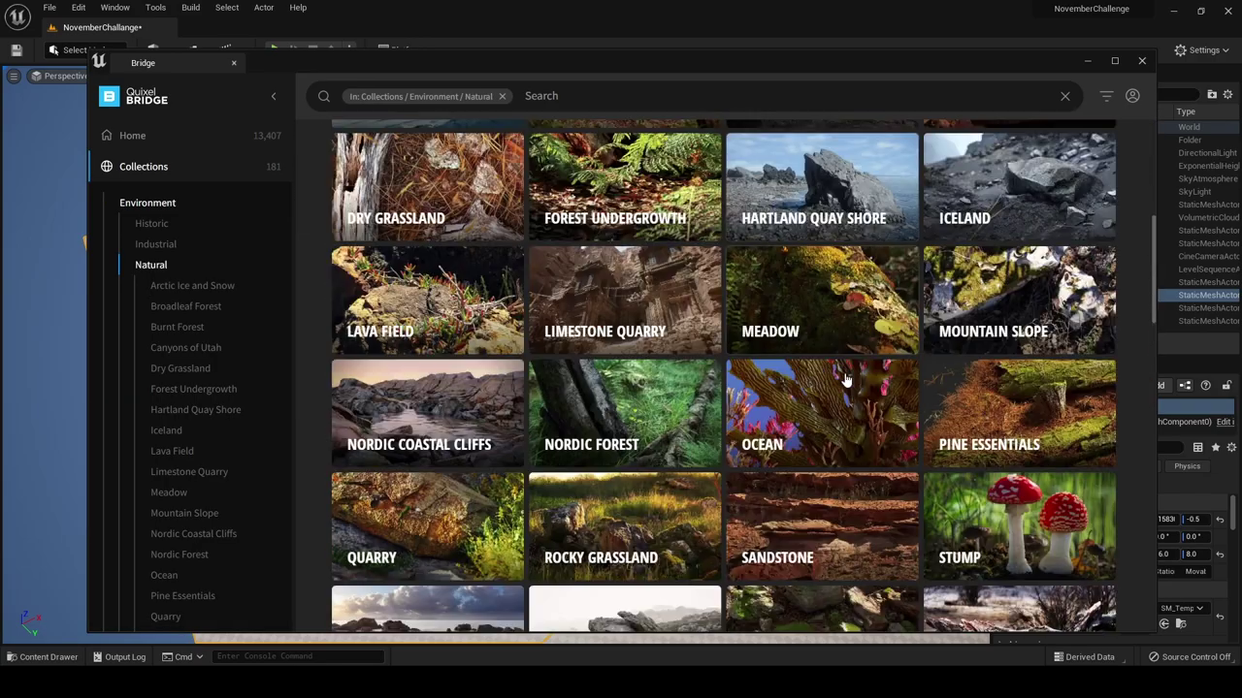
scroll(1001, 216, "up", 2)
left_click(1001, 167)
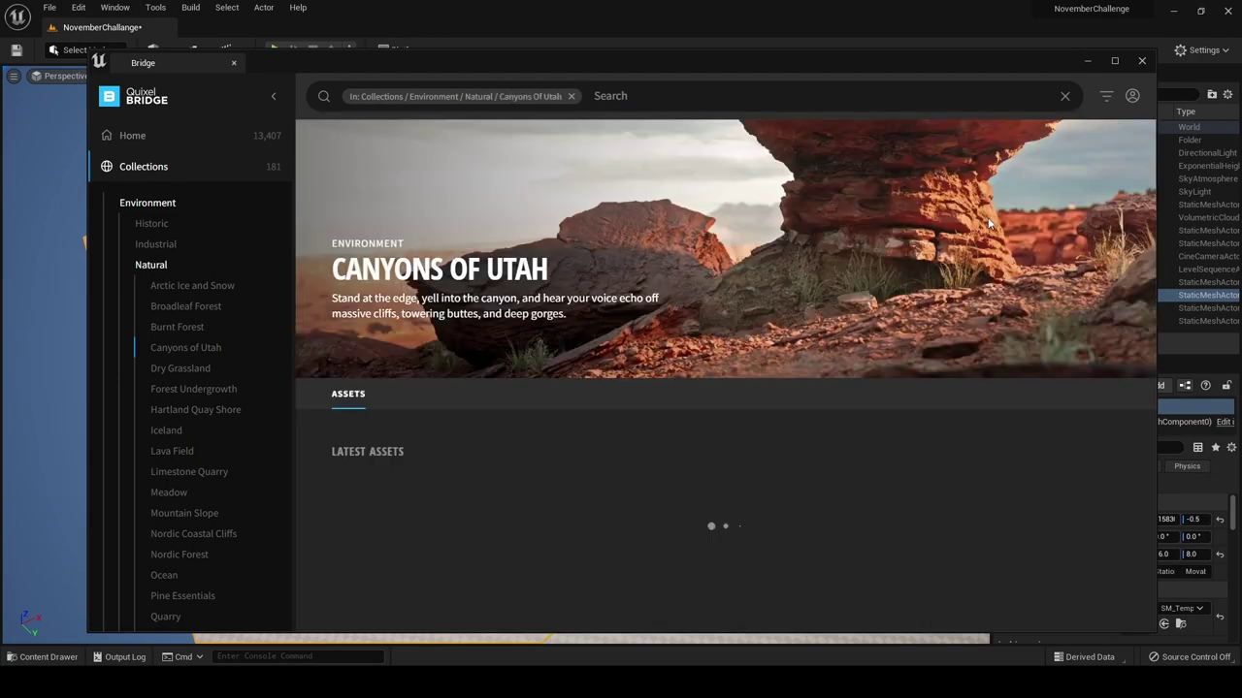
scroll(790, 388, "down", 3)
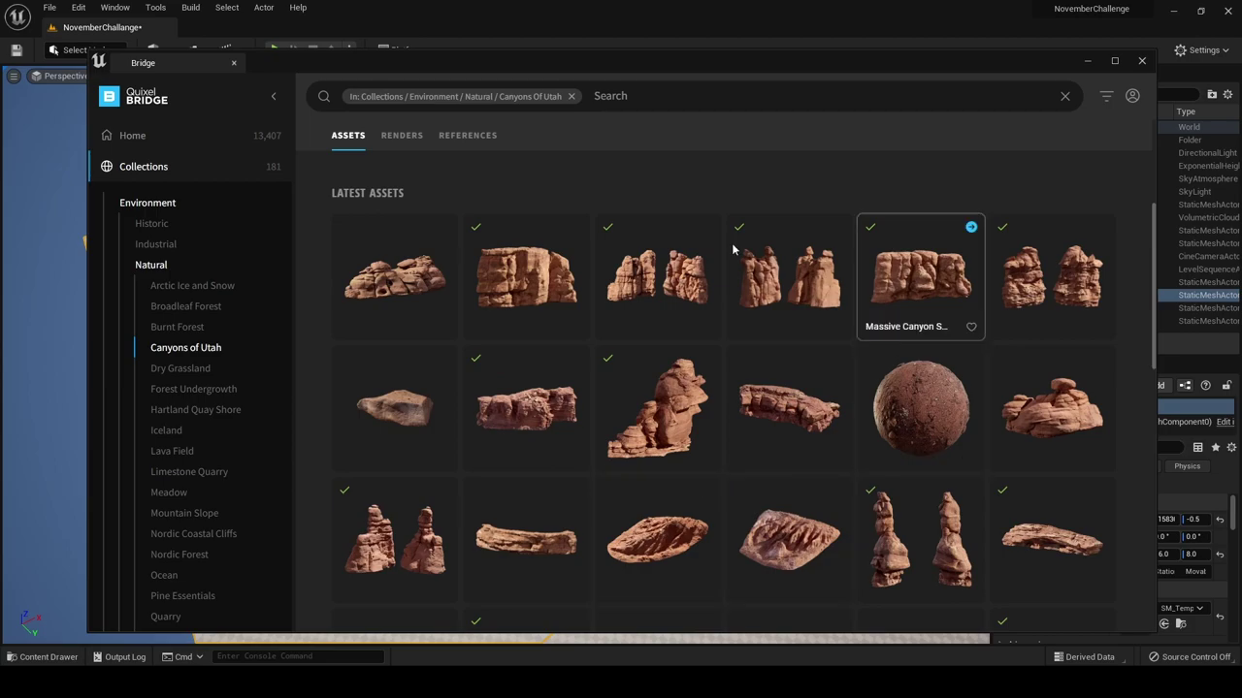
Add the downloaded Massive Canyon Sandstone Cliff asset to the project at Nanite quality and close Bridge
left_click(536, 286)
left_click(890, 606)
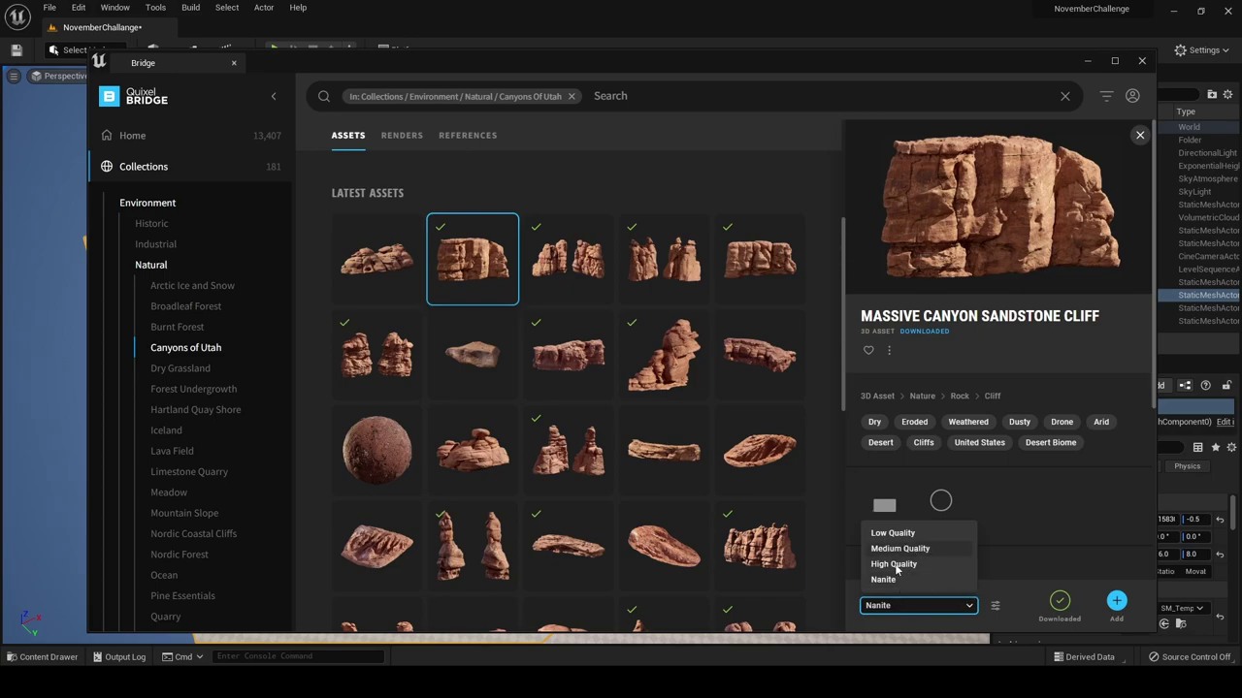
left_click(1004, 590)
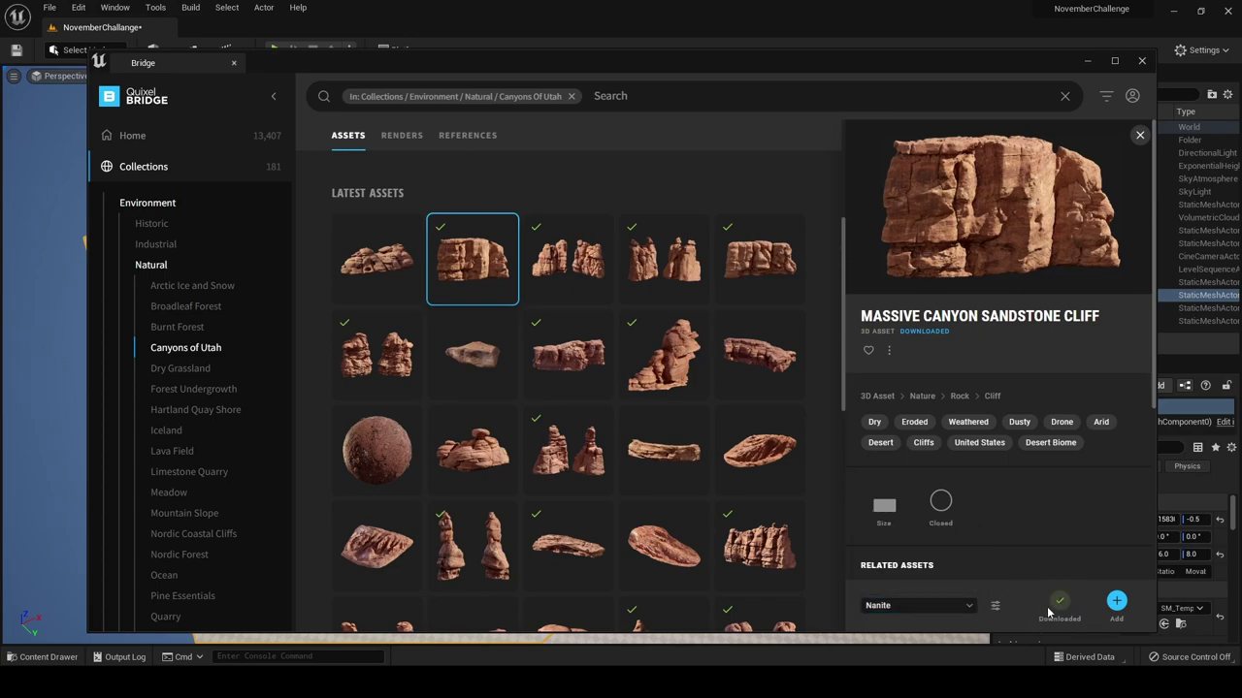
left_click(1116, 603)
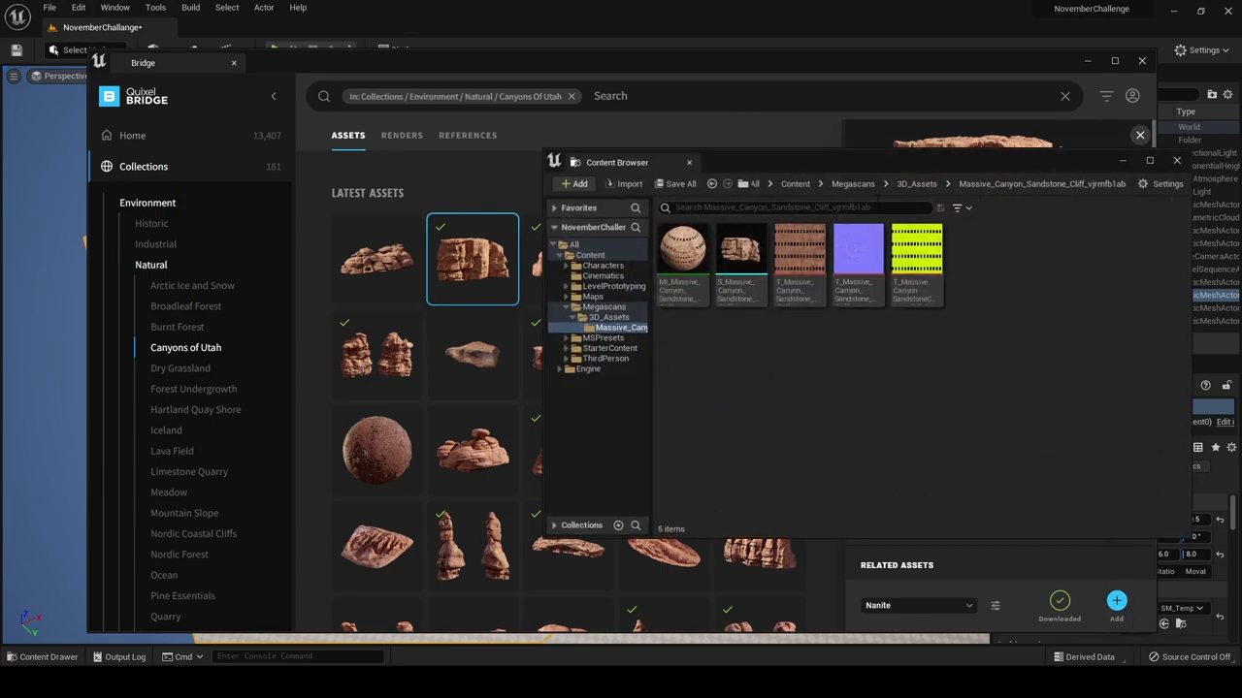
left_click(1142, 60)
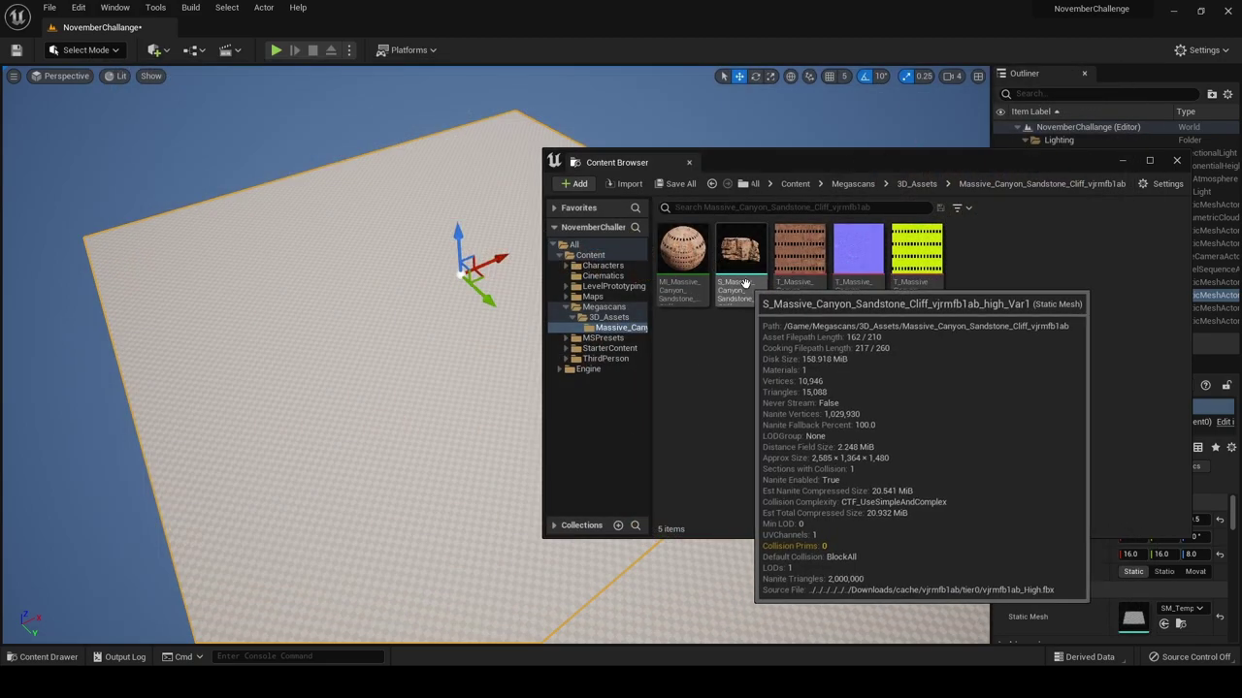
Place the Massive Canyon Sandstone Cliff mesh on the far corner of the duplicated floor and close the asset browser
left_click_drag(741, 257, 151, 267)
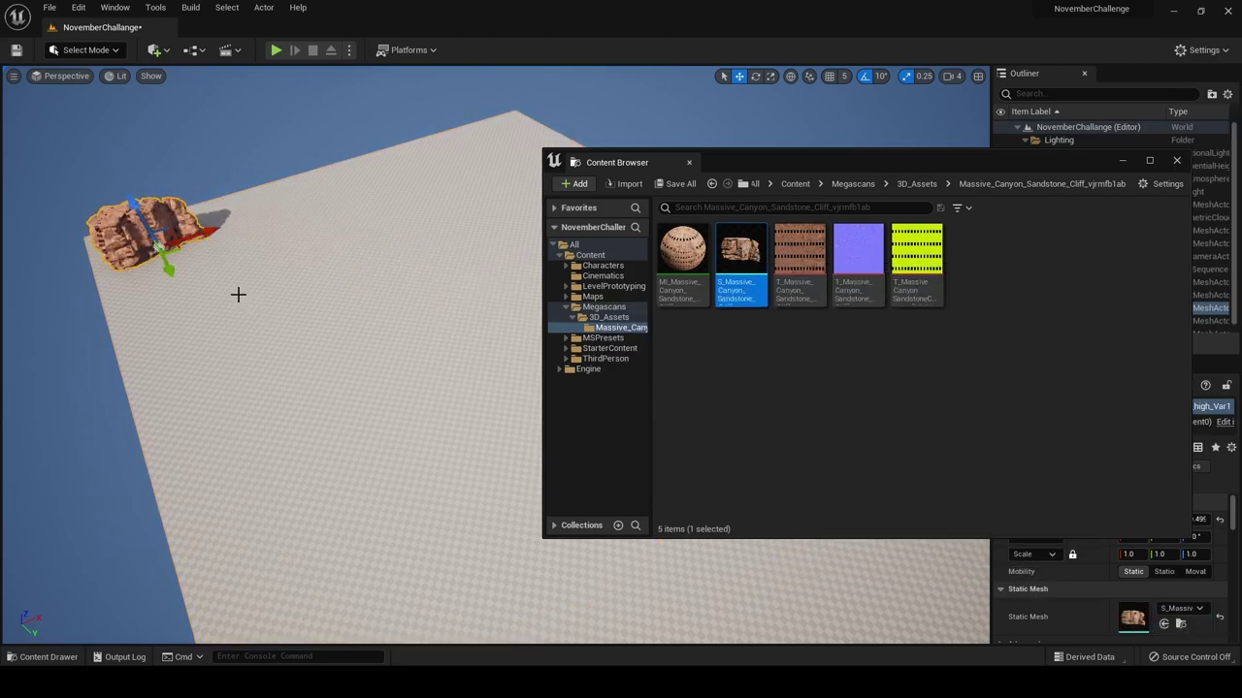
left_click_drag(238, 294, 377, 277, "alt")
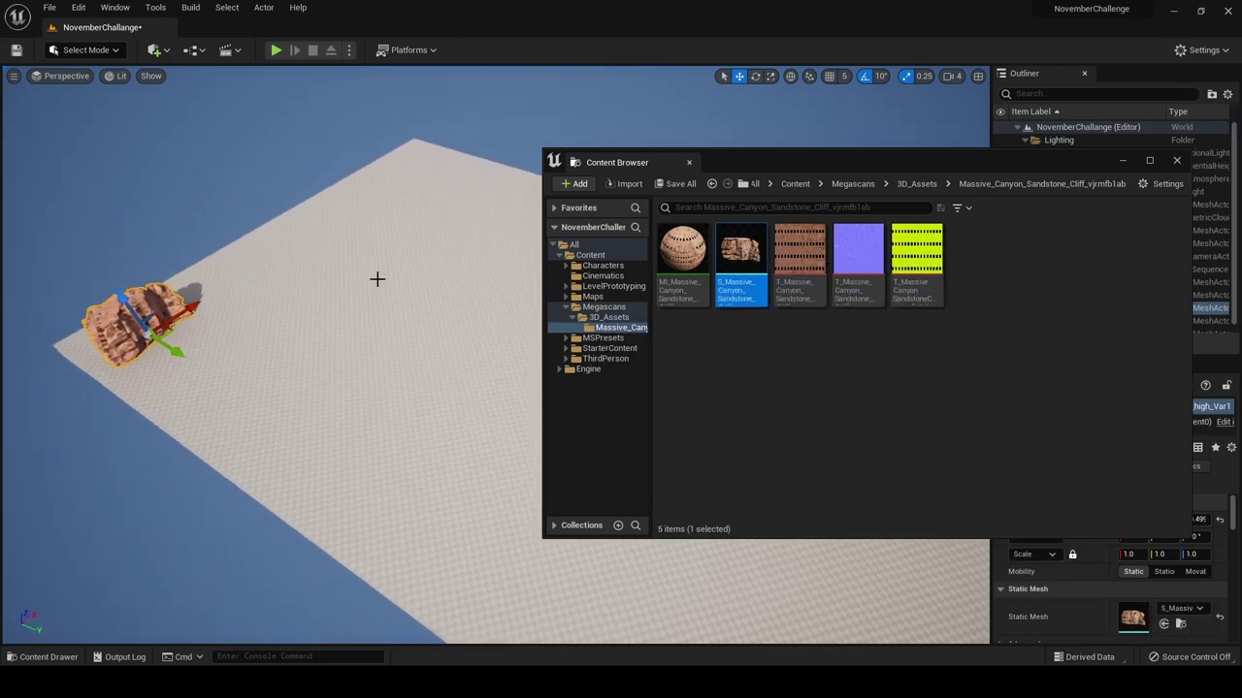
left_click(1177, 161)
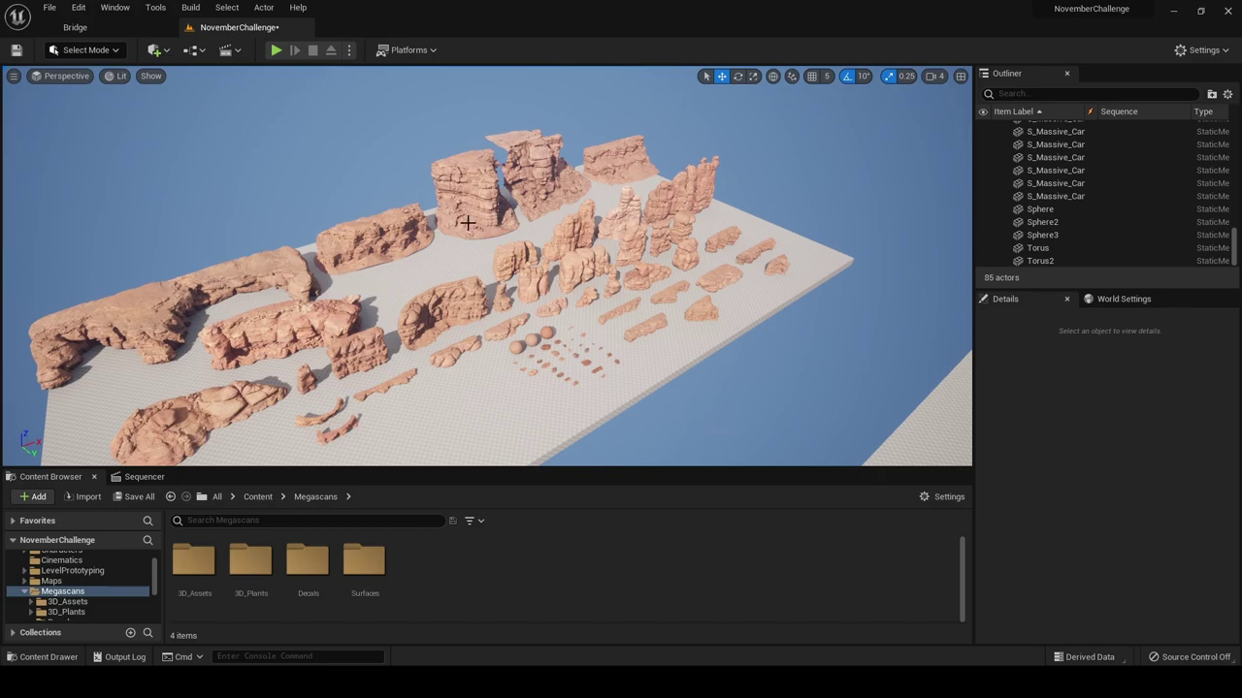
Add a basic sphere to the asset floor beside the three spheres that show the canyon ground materials
key("w")
right_click_drag(607, 182, 446, 231)
key("d")
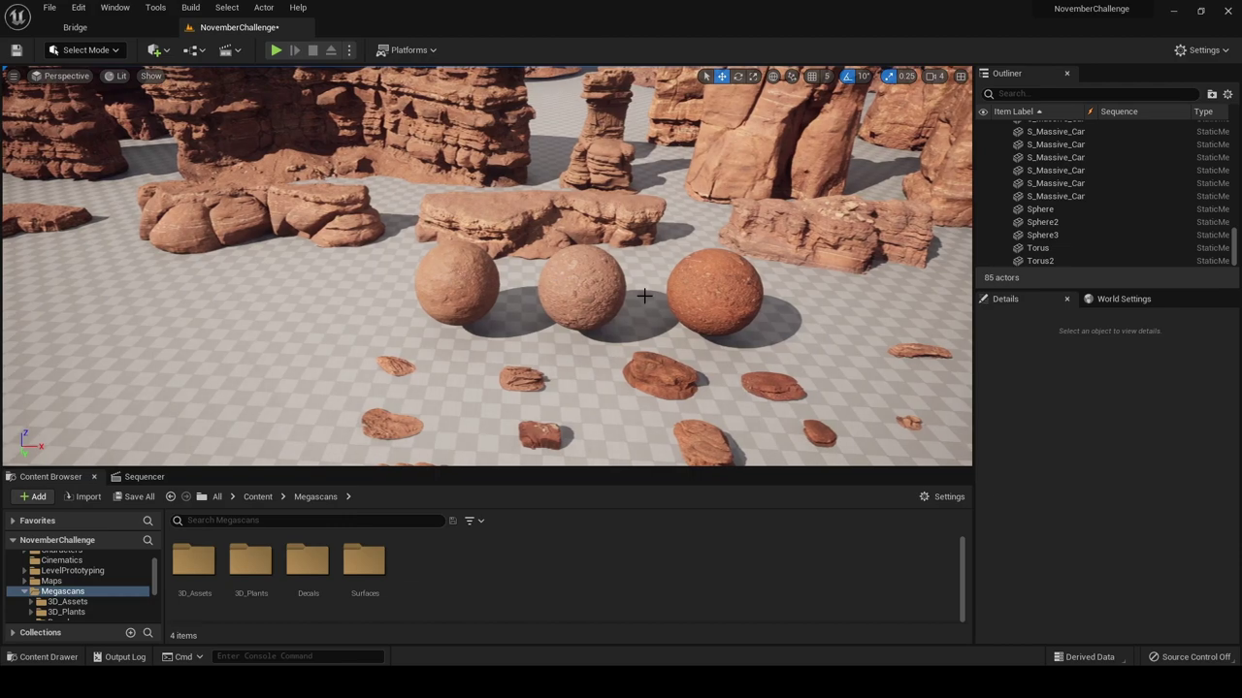
right_click_drag(529, 300, 509, 301)
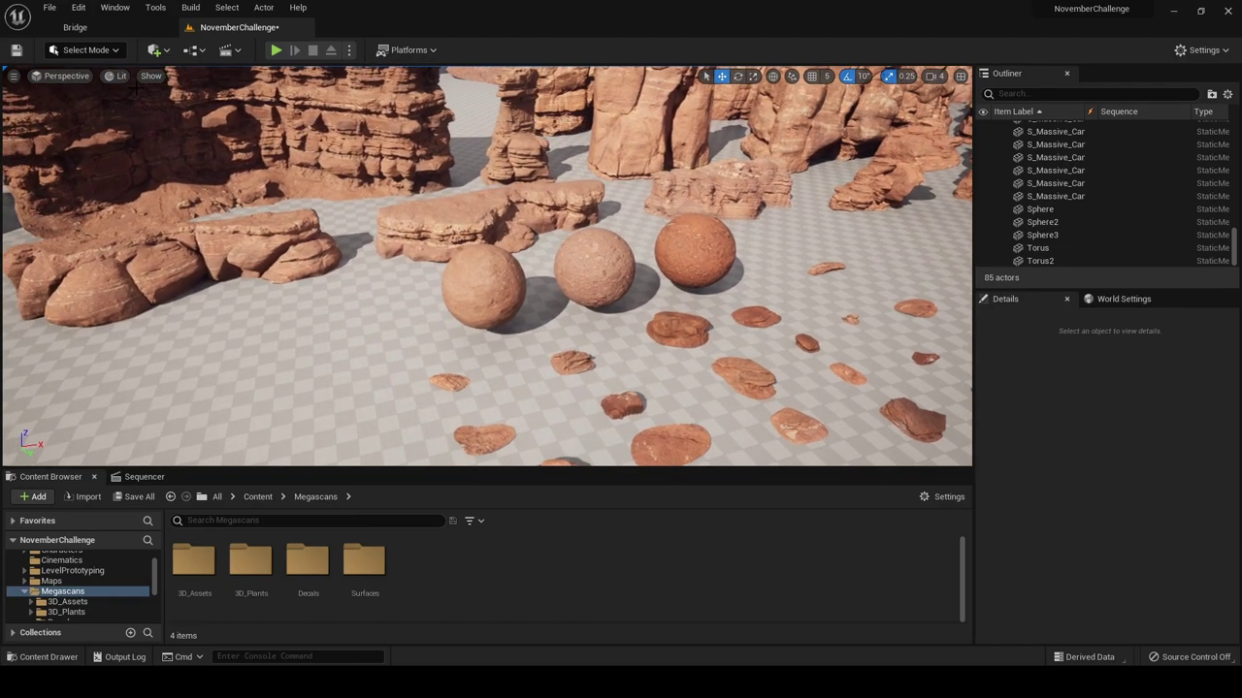
left_click(153, 49)
mouse_move(202, 187)
left_click_drag(314, 204, 377, 324)
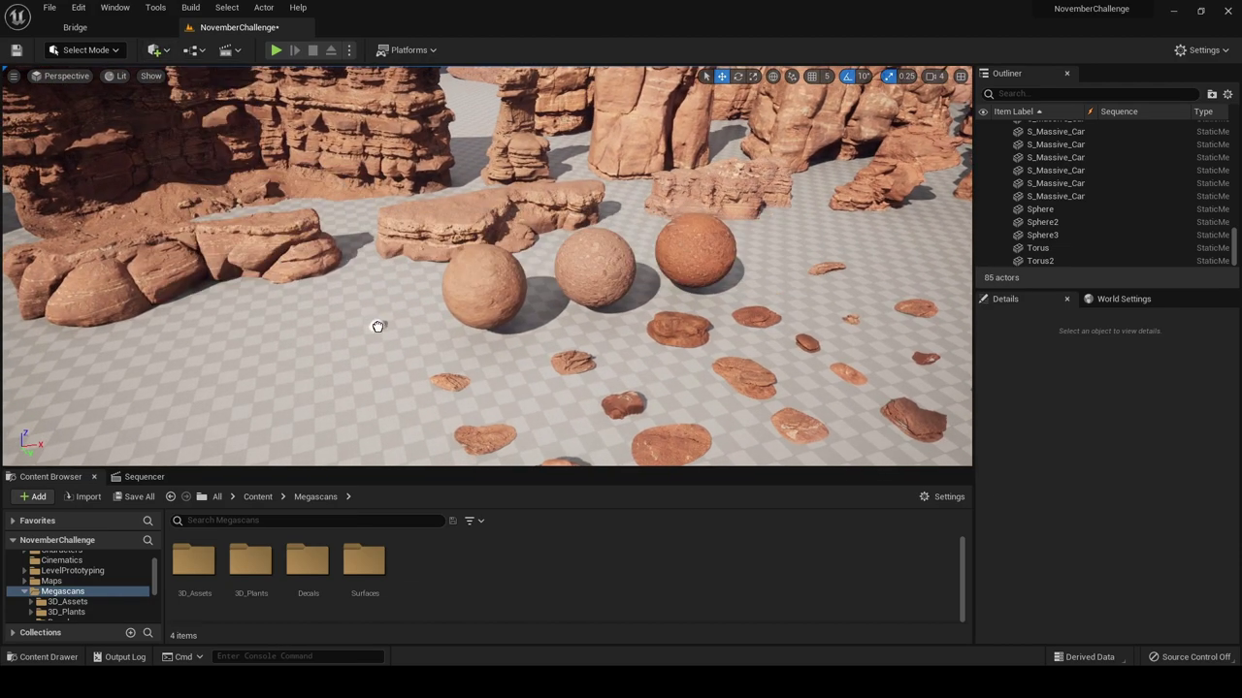
Set the new sphere's scale to 6 and move it above the floor in line with the other spheres
left_click(1125, 499)
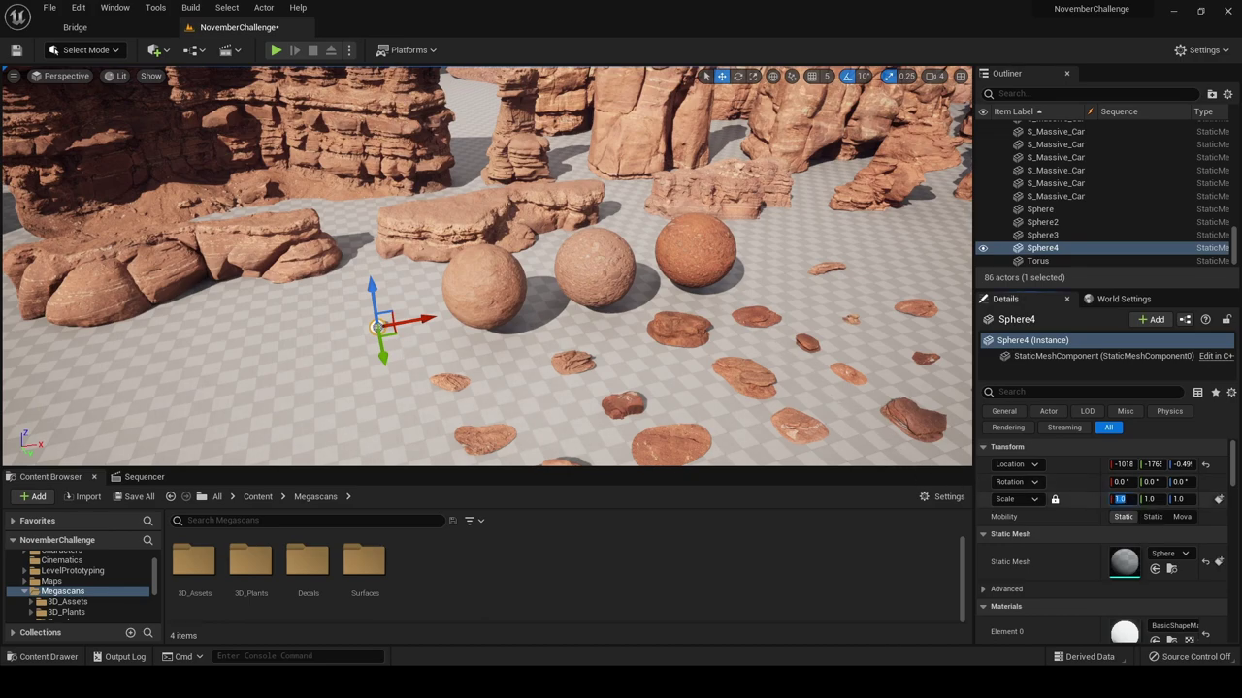
type("6")
key("Return")
left_click_drag(432, 321, 417, 323)
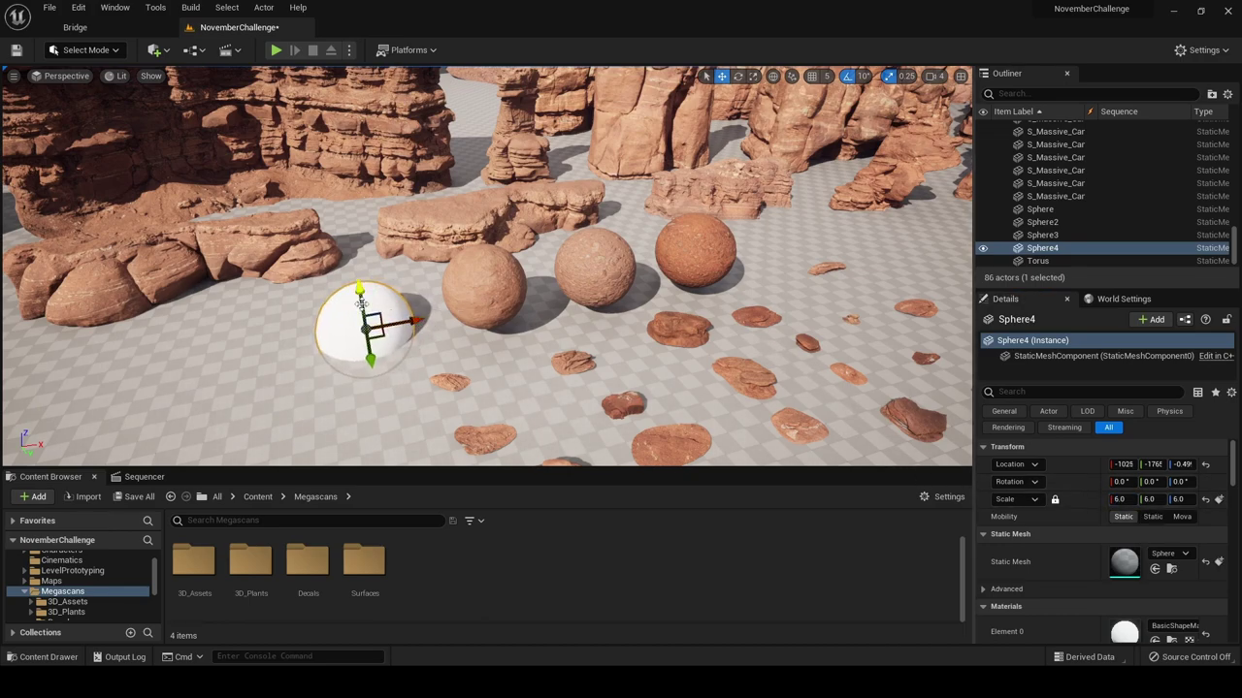
left_click_drag(360, 294, 363, 278)
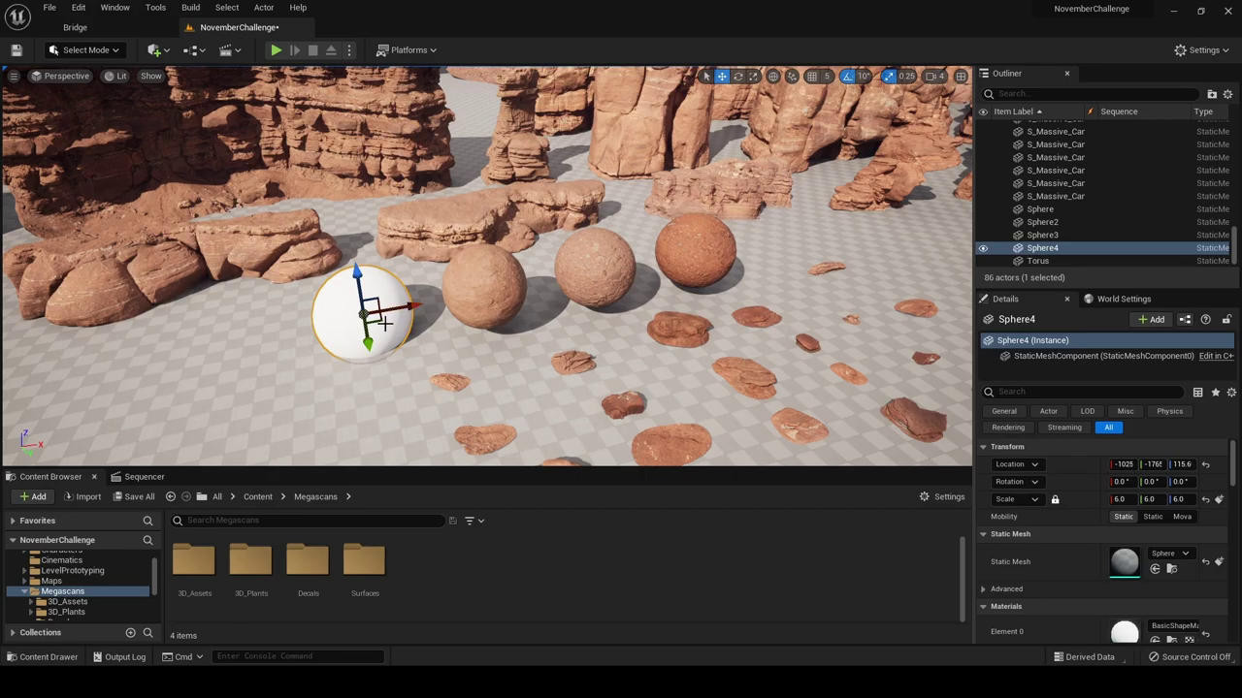
Examine the Canyon Rocky Ground surface and its quality options among Bridge's local surfaces, and close Bridge
left_click(155, 27)
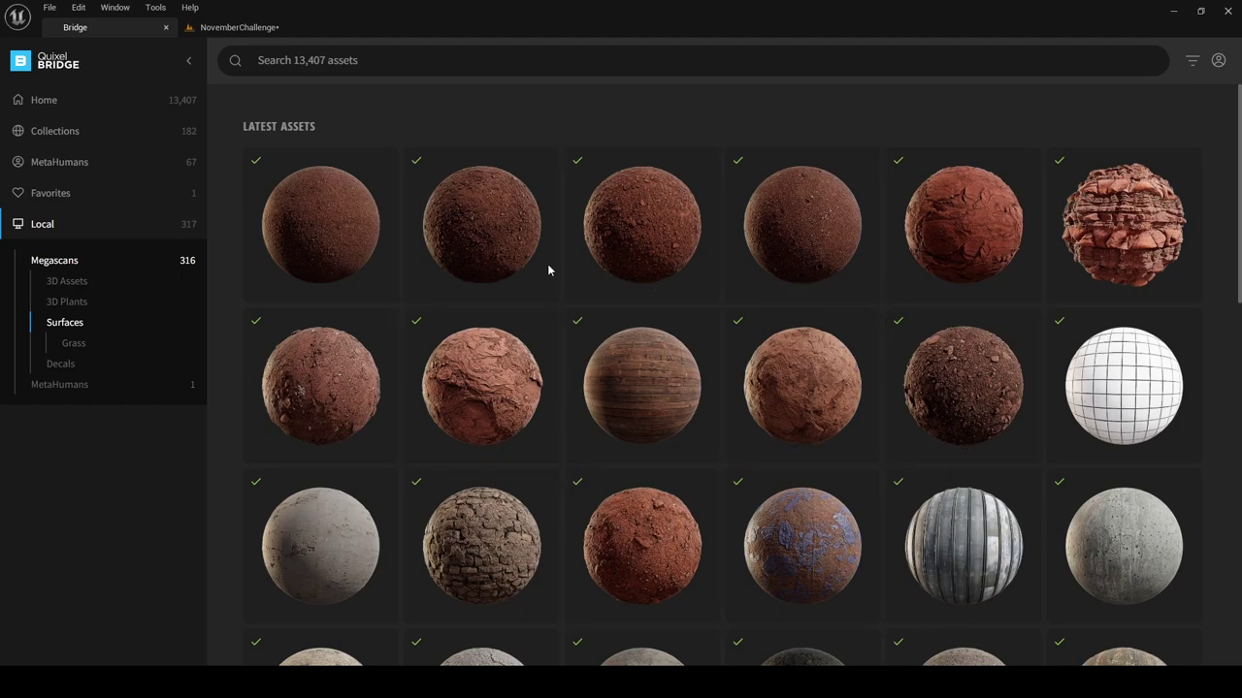
left_click(669, 233)
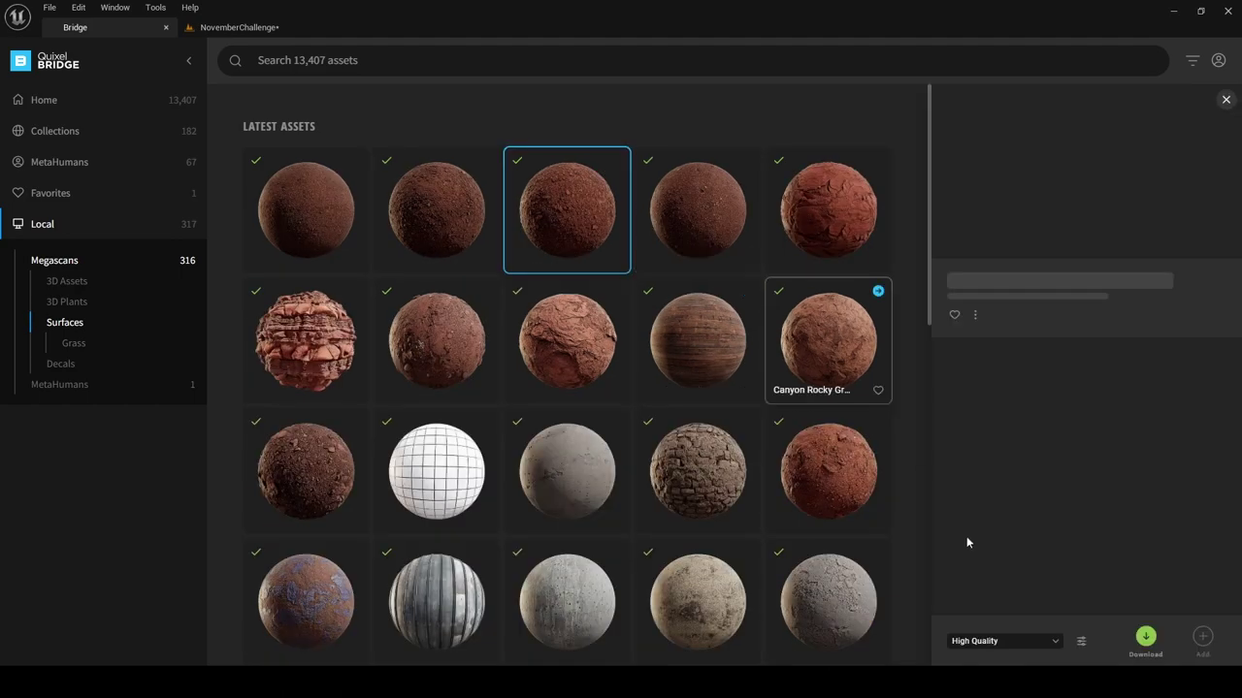
left_click(1025, 644)
left_click(1042, 643)
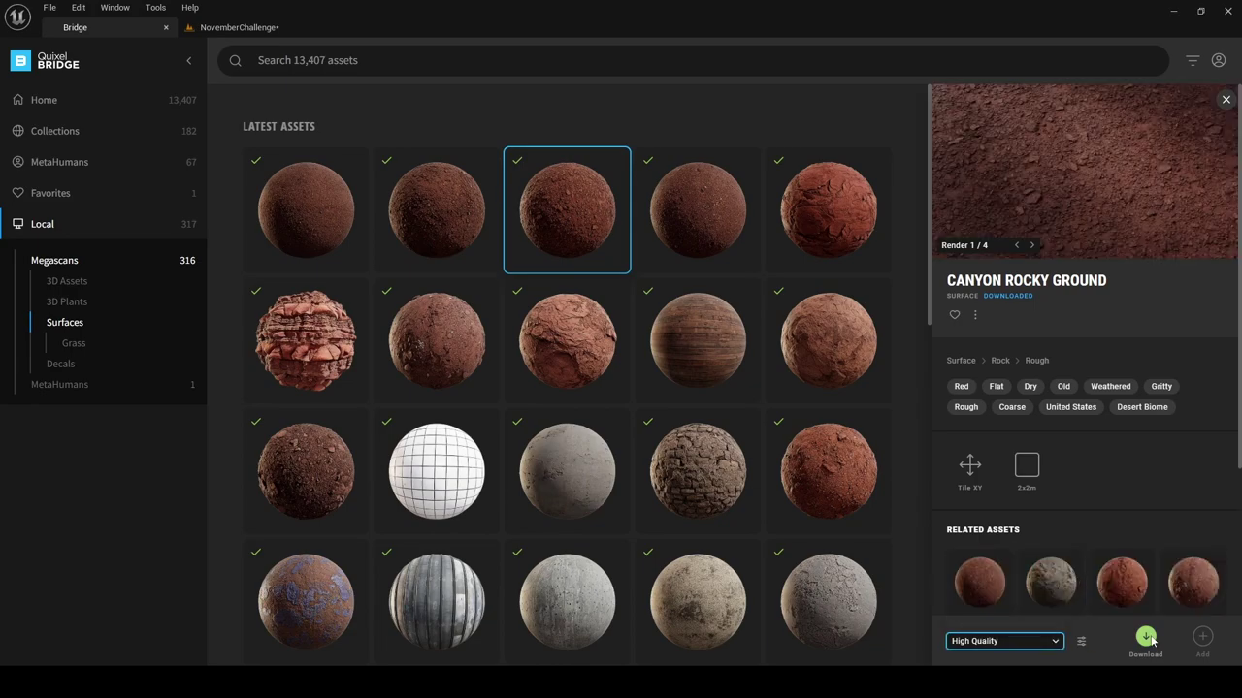
left_click(165, 28)
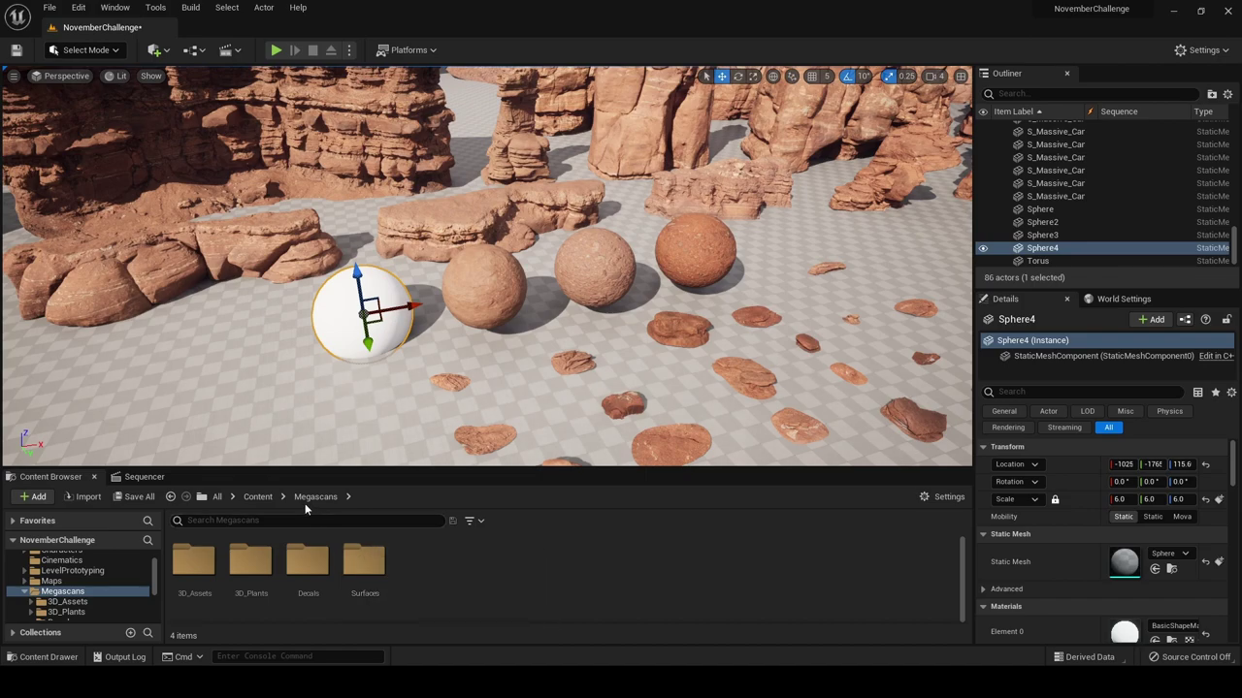
Apply the Canyon Rocky Ground material instance from the Megascans Surfaces folder to the white sphere
double_click(377, 570)
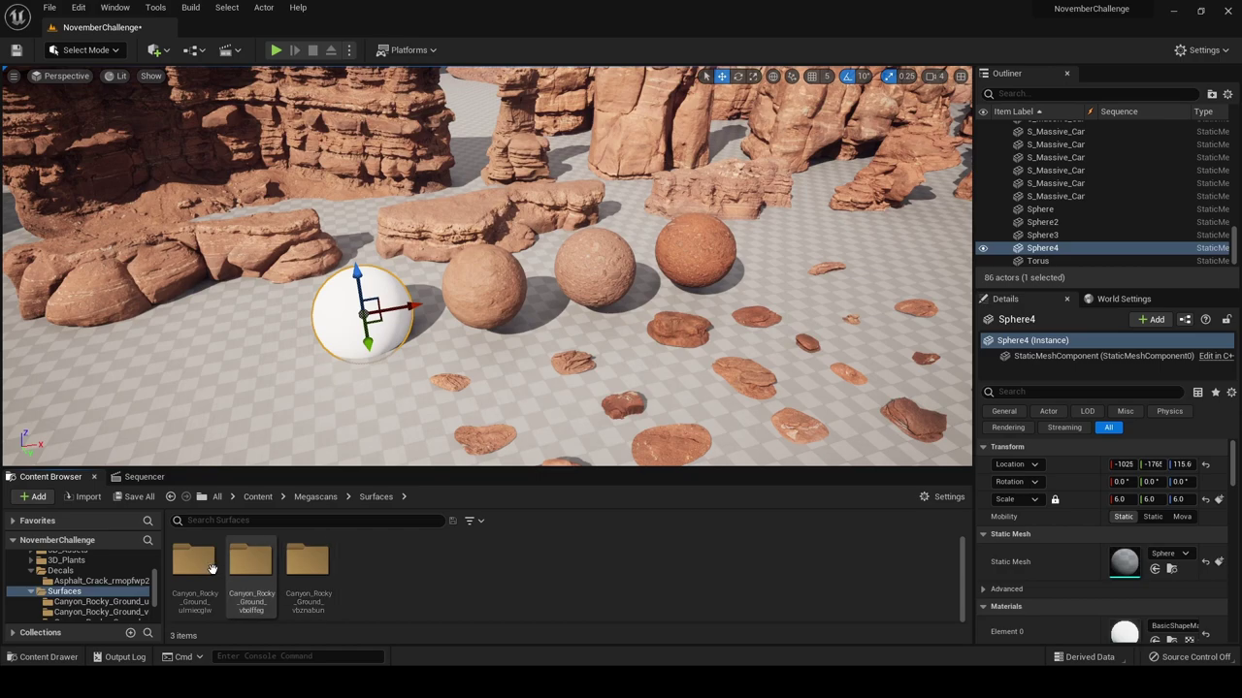
double_click(193, 562)
left_click_drag(193, 565, 359, 325)
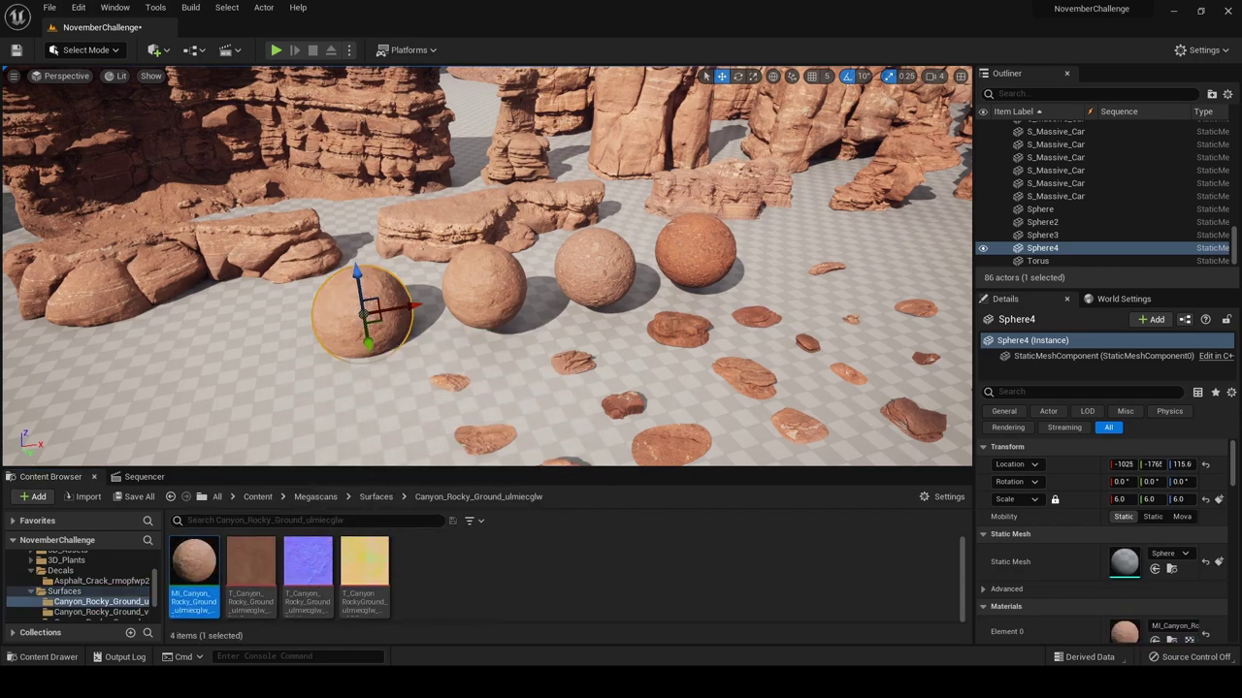
right_click_drag(358, 325, 698, 345)
key("s")
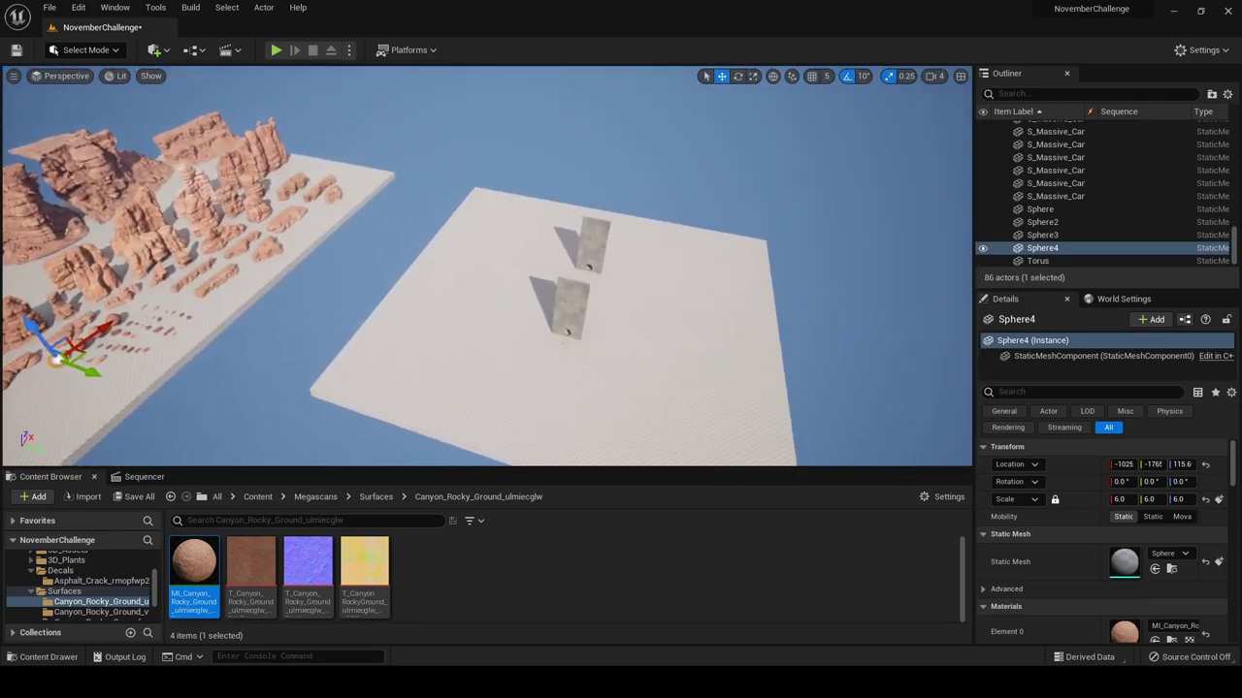
right_click_drag(558, 306, 574, 309)
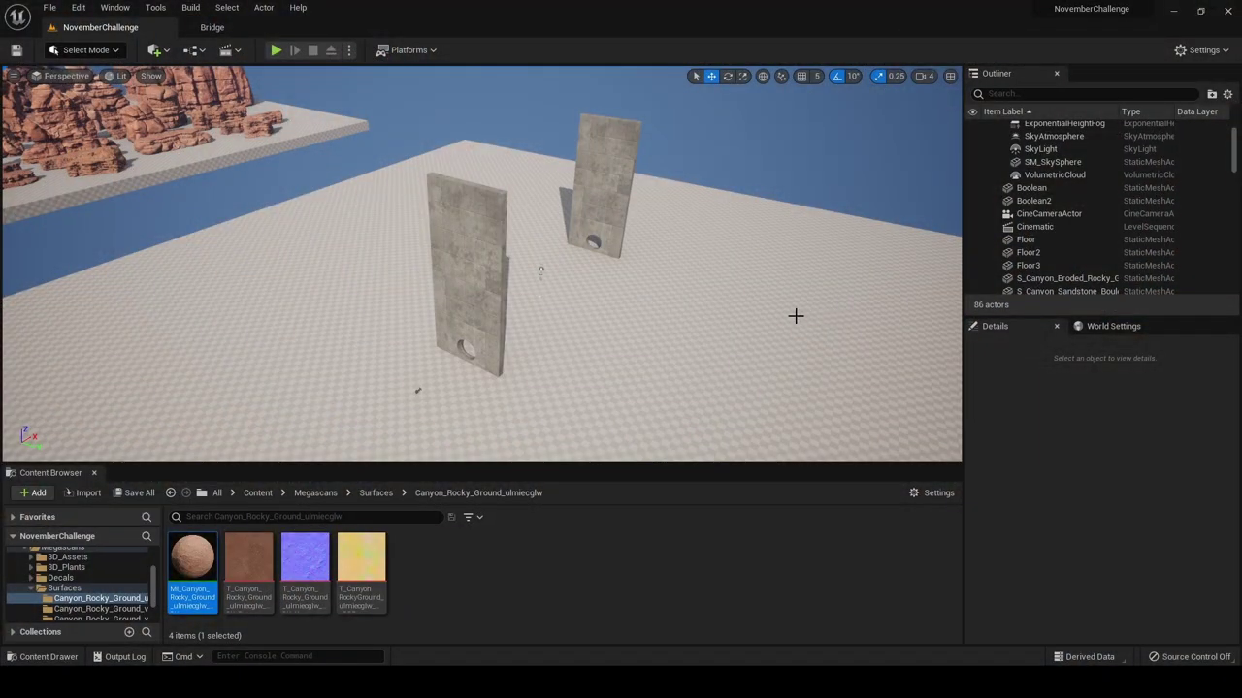
Select the CineCameraActor in front of the first wall and pin its camera preview in the viewport
mouse_move(577, 273)
right_mouse_down()
mouse_move(575, 283)
mouse_move(577, 273)
right_mouse_up()
key("w")
left_click(448, 257)
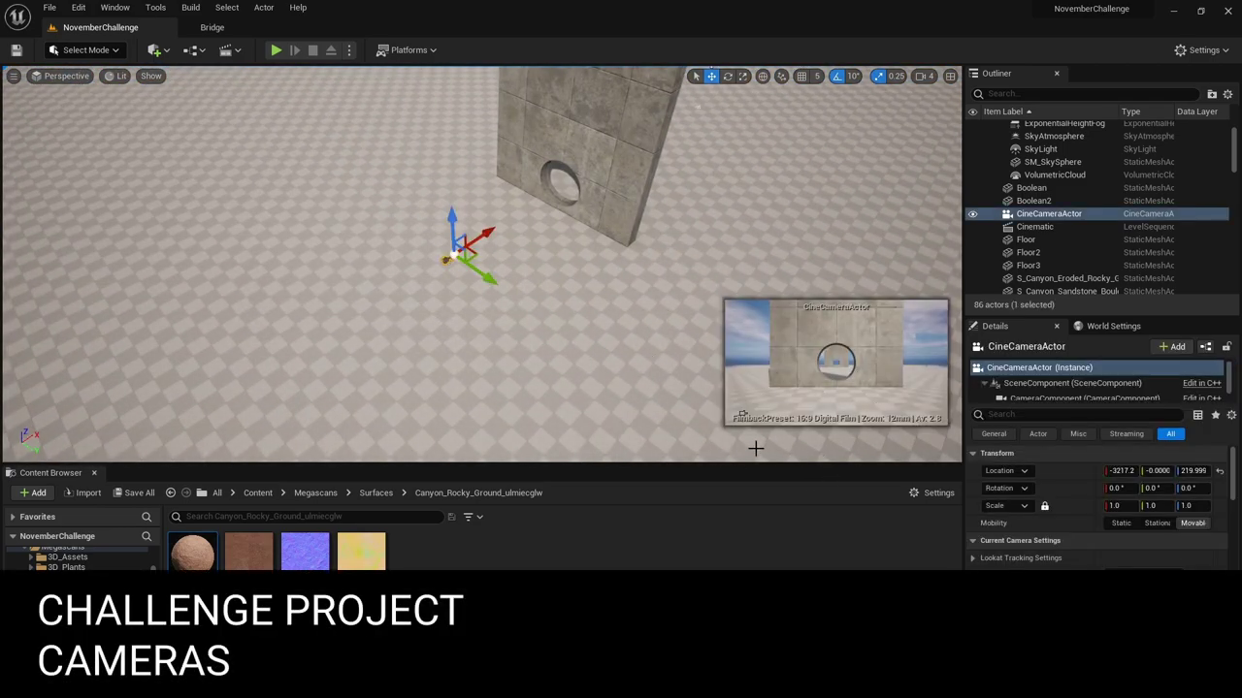
left_click(739, 229)
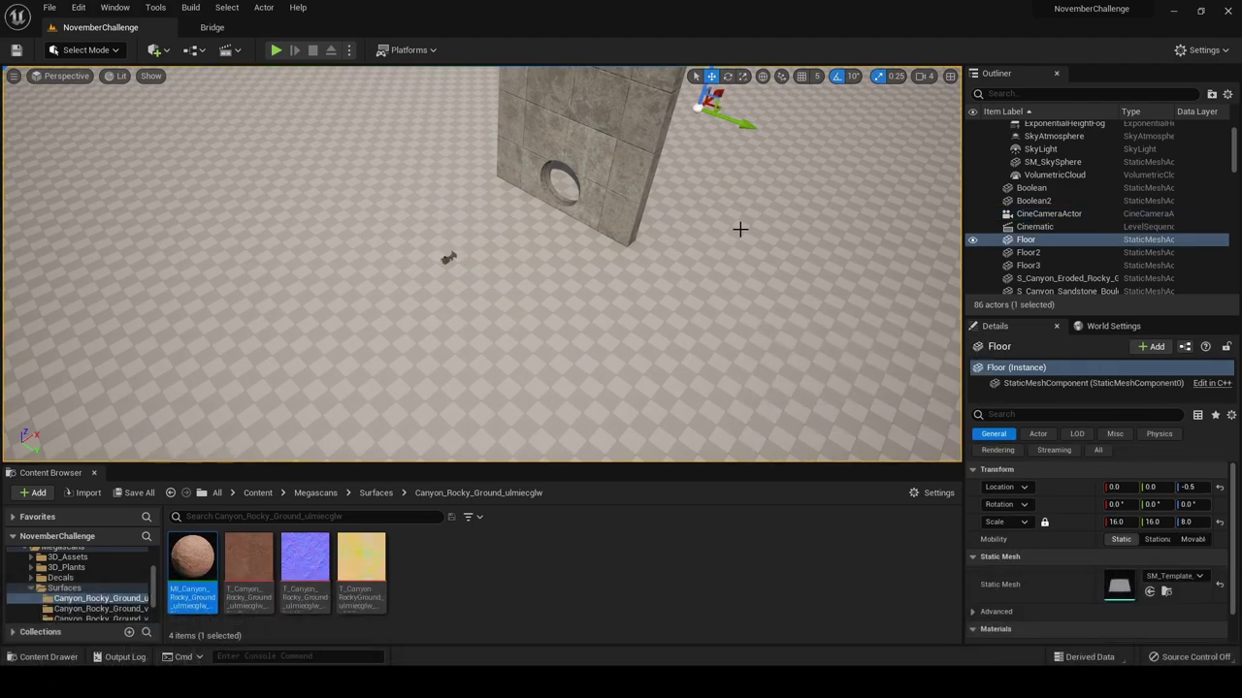
key("w")
right_click_drag(631, 239, 598, 241)
left_click(501, 252)
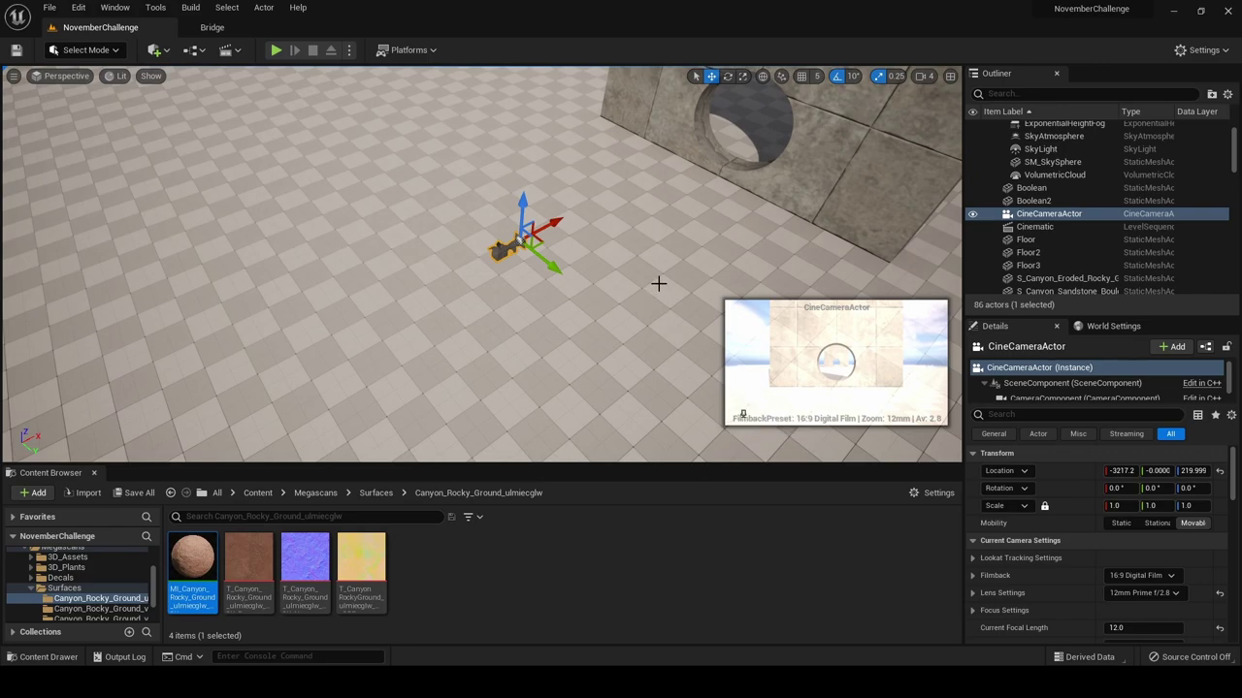
right_click_drag(657, 280, 669, 274)
left_click(709, 214)
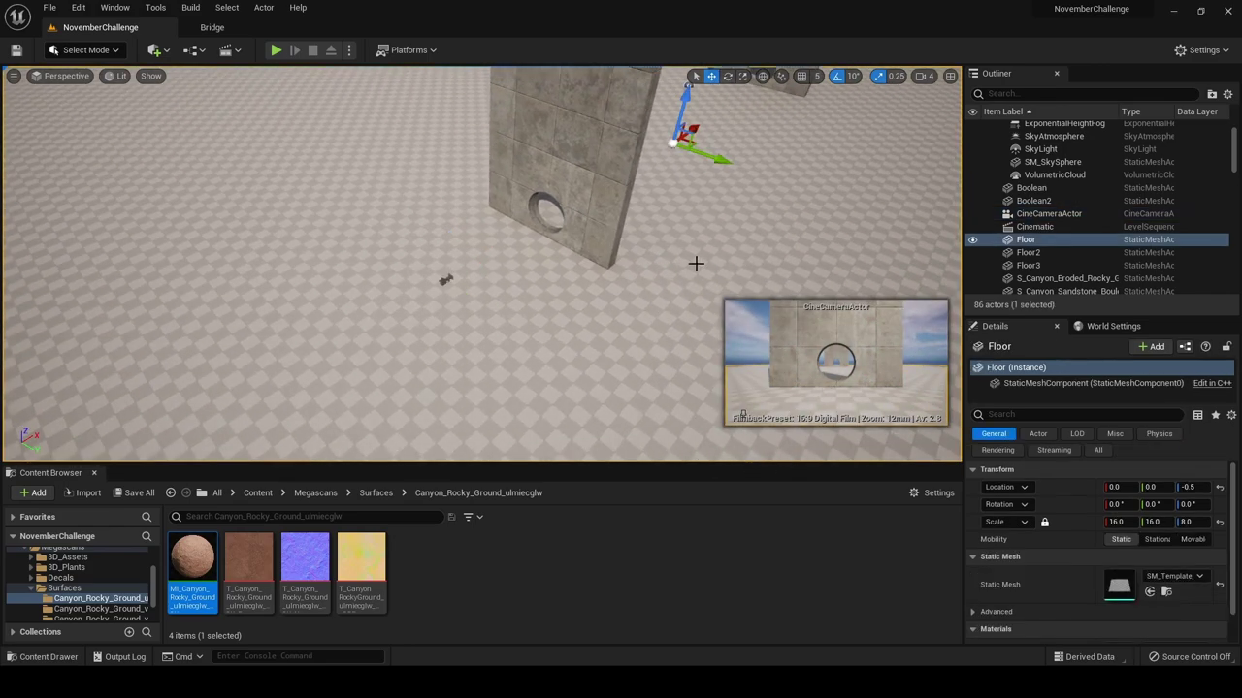
Move the CineCameraActor forward along X to about -2271, up to the round hole in the first wall
right_click_drag(654, 324, 587, 316)
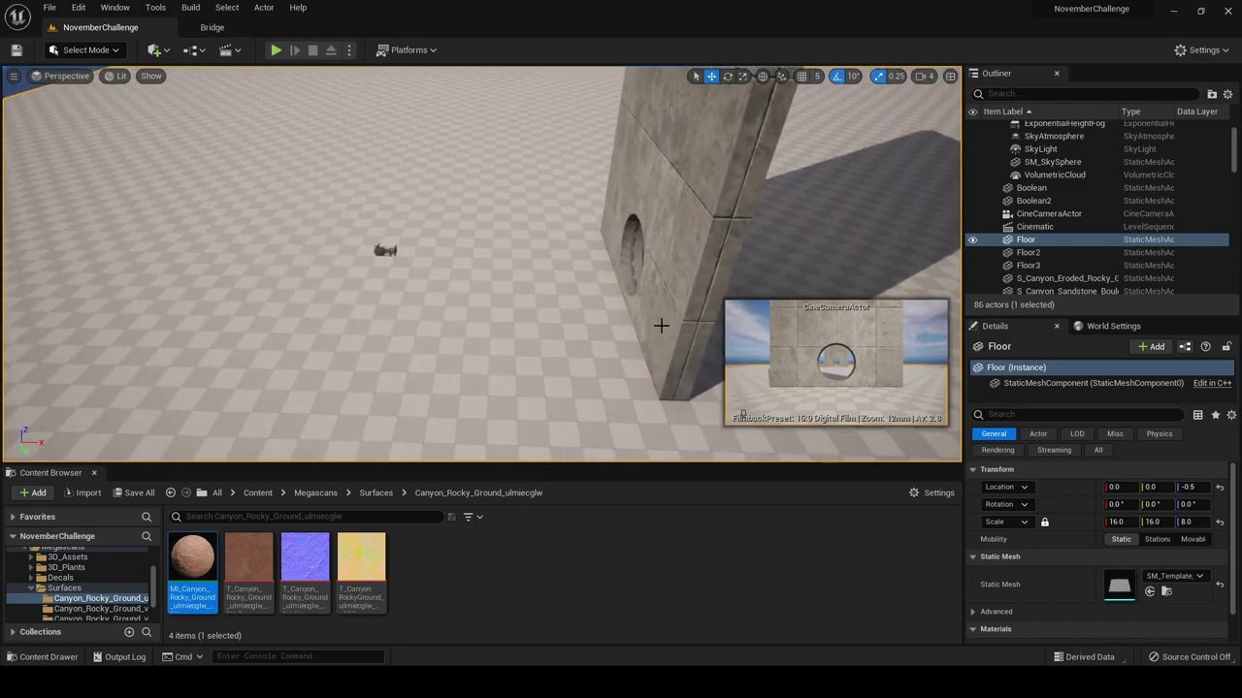
left_click(385, 250)
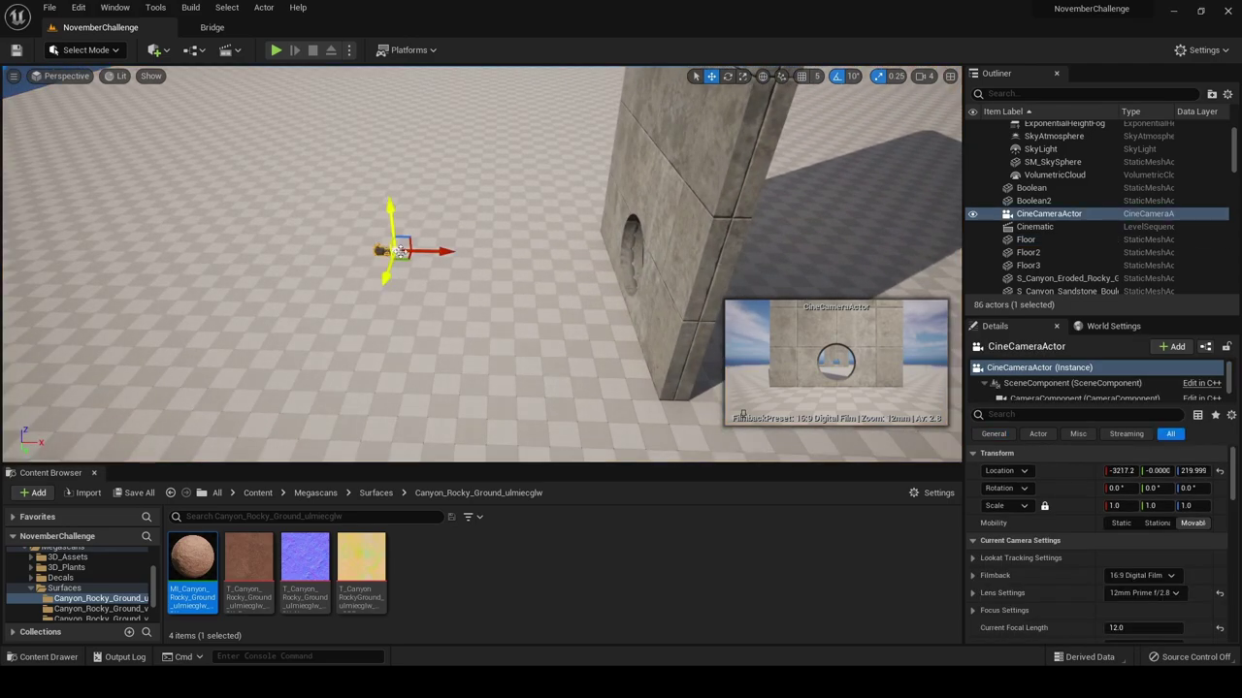
left_click_drag(448, 252, 675, 249)
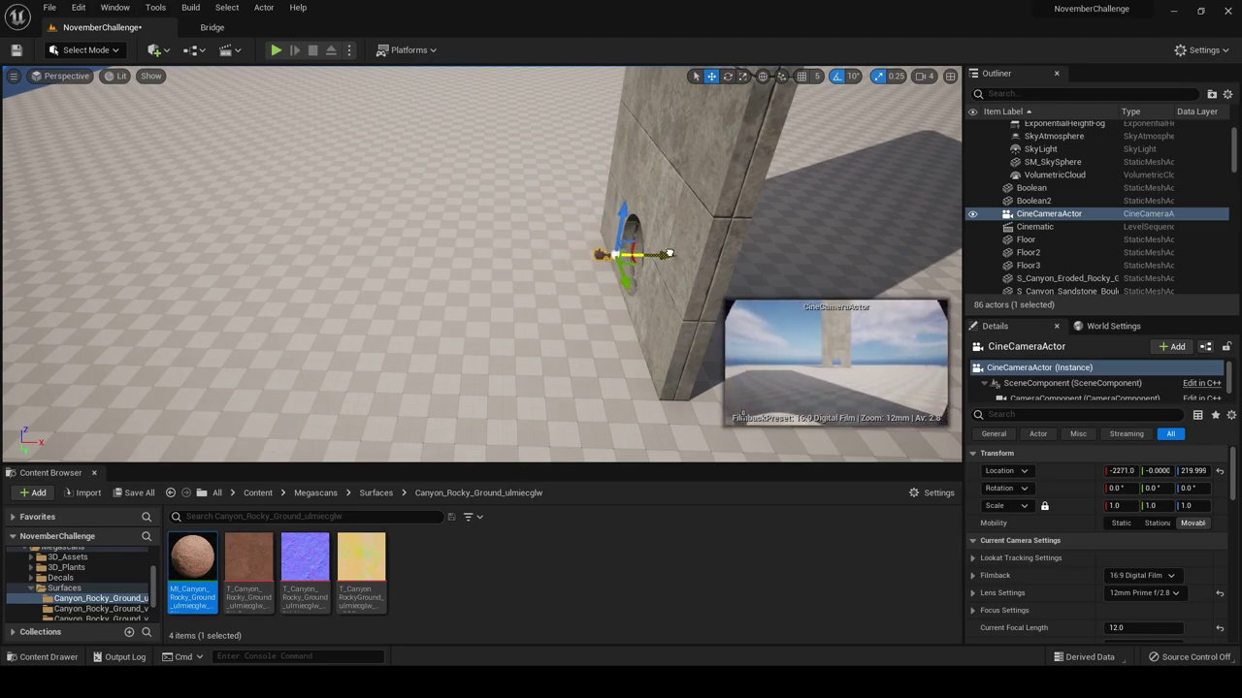
Scale the main floor under the two walls proportionally, setting its X scale to 32
scroll(670, 254, "down", 5)
scroll(751, 327, "down", 3)
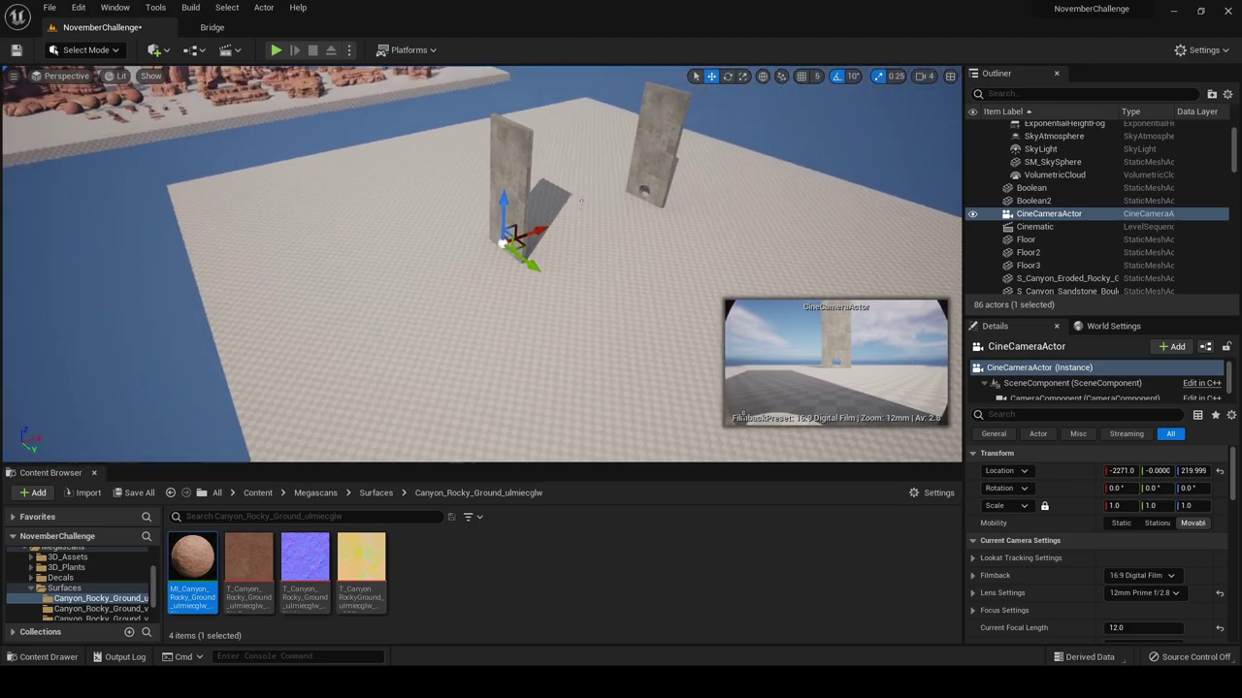
right_click_drag(751, 327, 797, 327)
right_click_drag(538, 354, 548, 371)
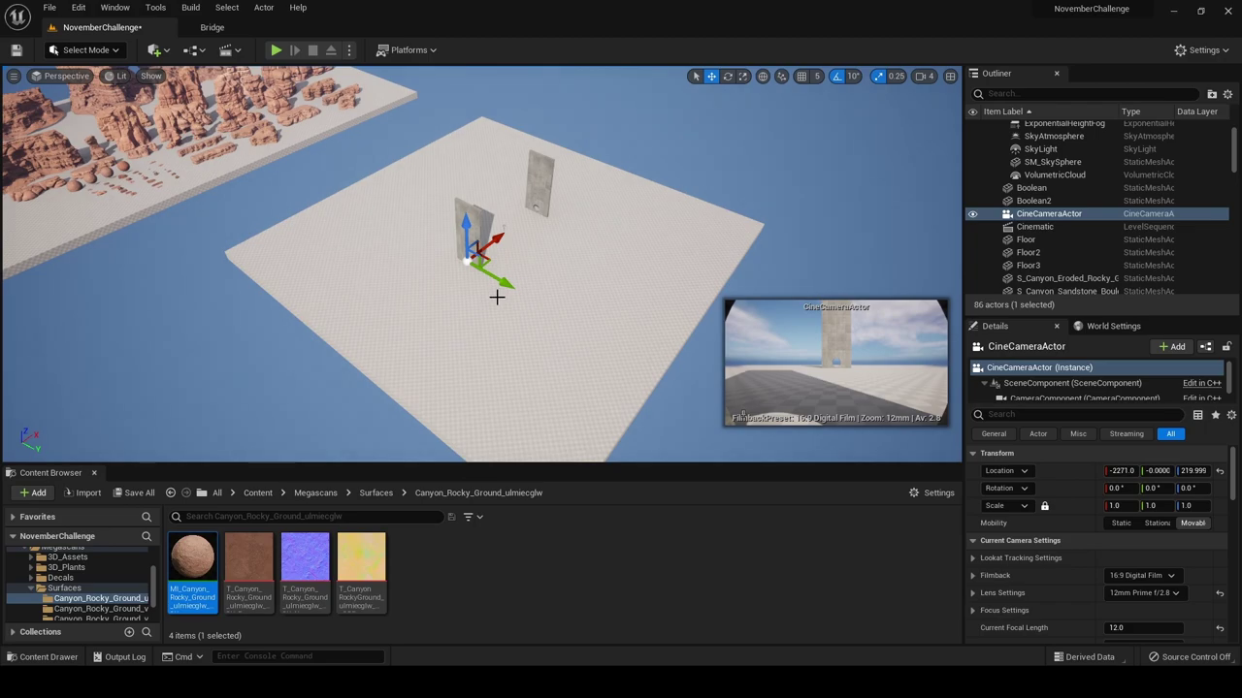
left_click(593, 250)
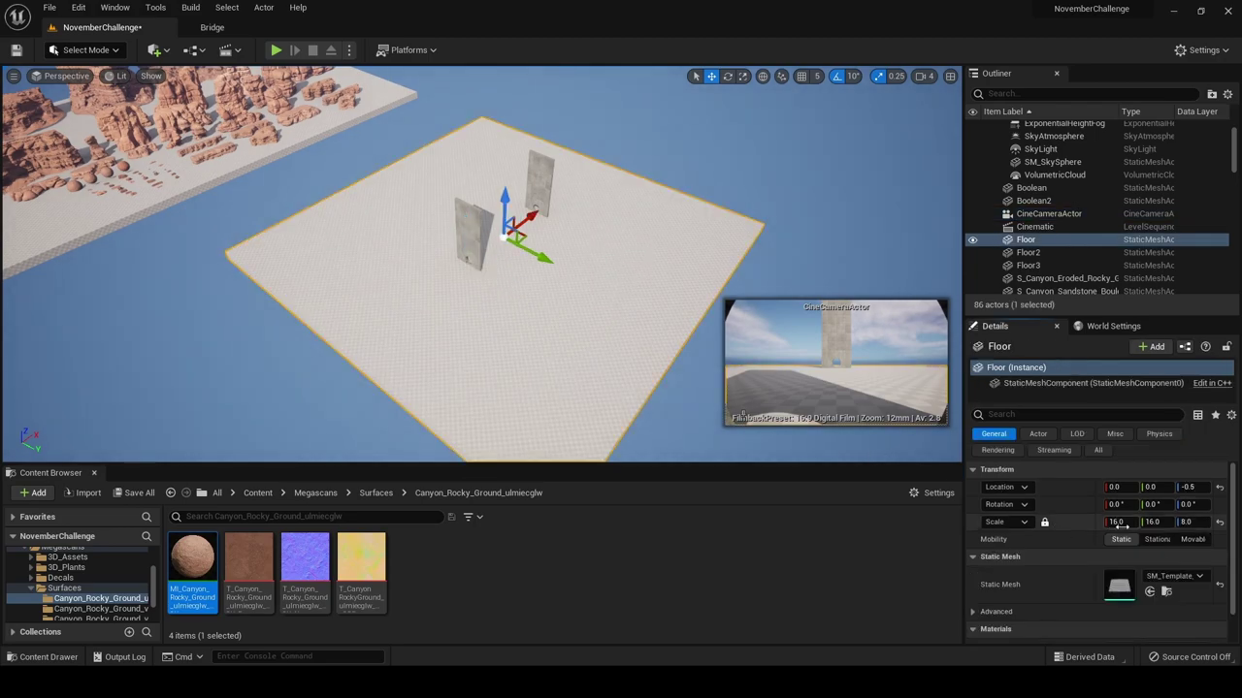
type("32")
key("Return")
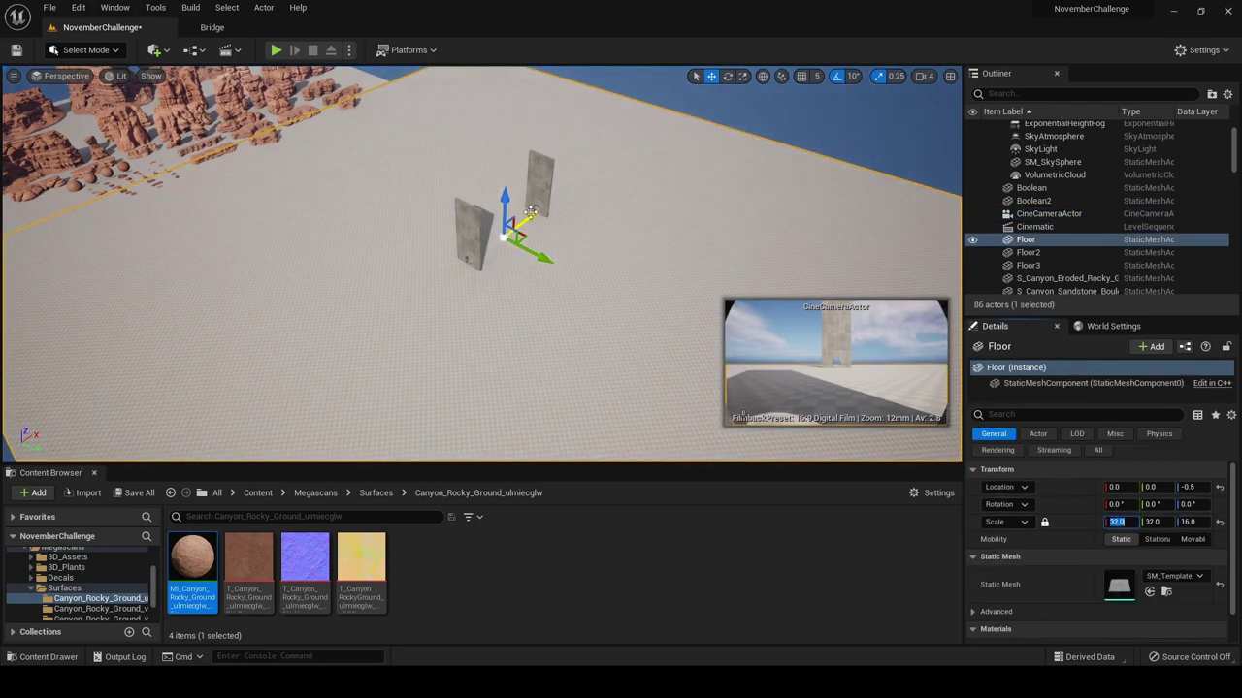
Move the enlarged floor forward along X to about 13043 and apply the Canyon Rocky Ground material instance to it
left_click_drag(531, 212, 686, 105)
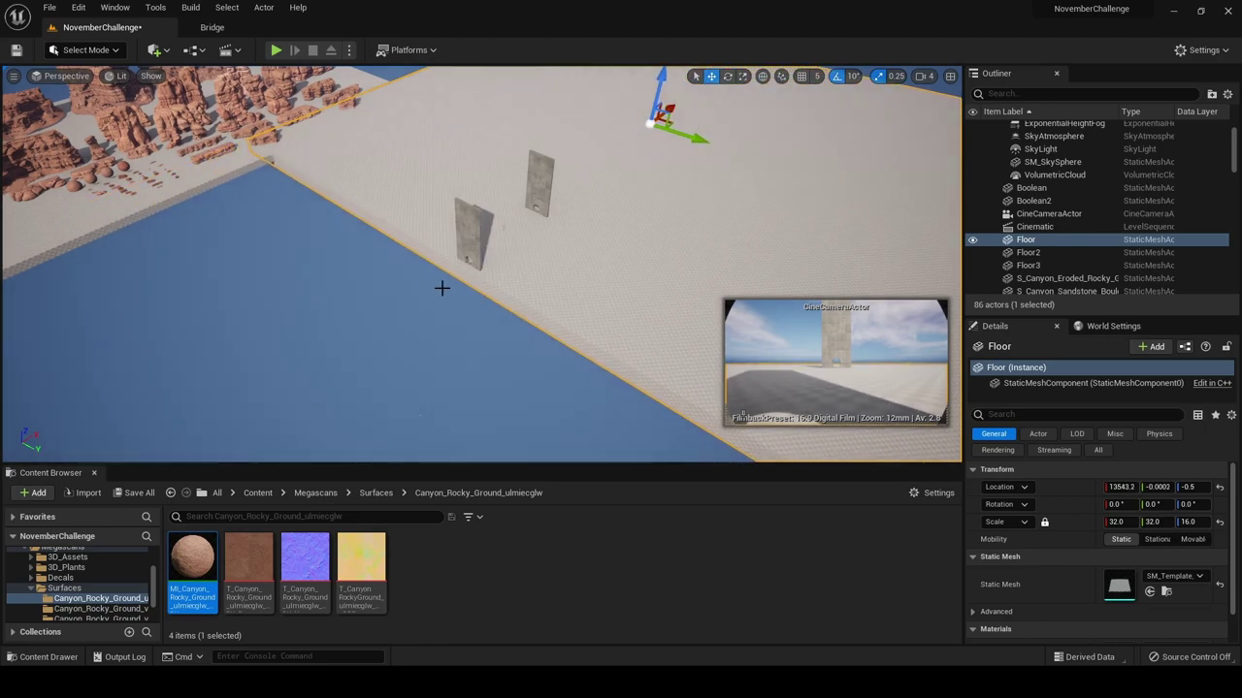
key("s")
right_click_drag(472, 265, 449, 188)
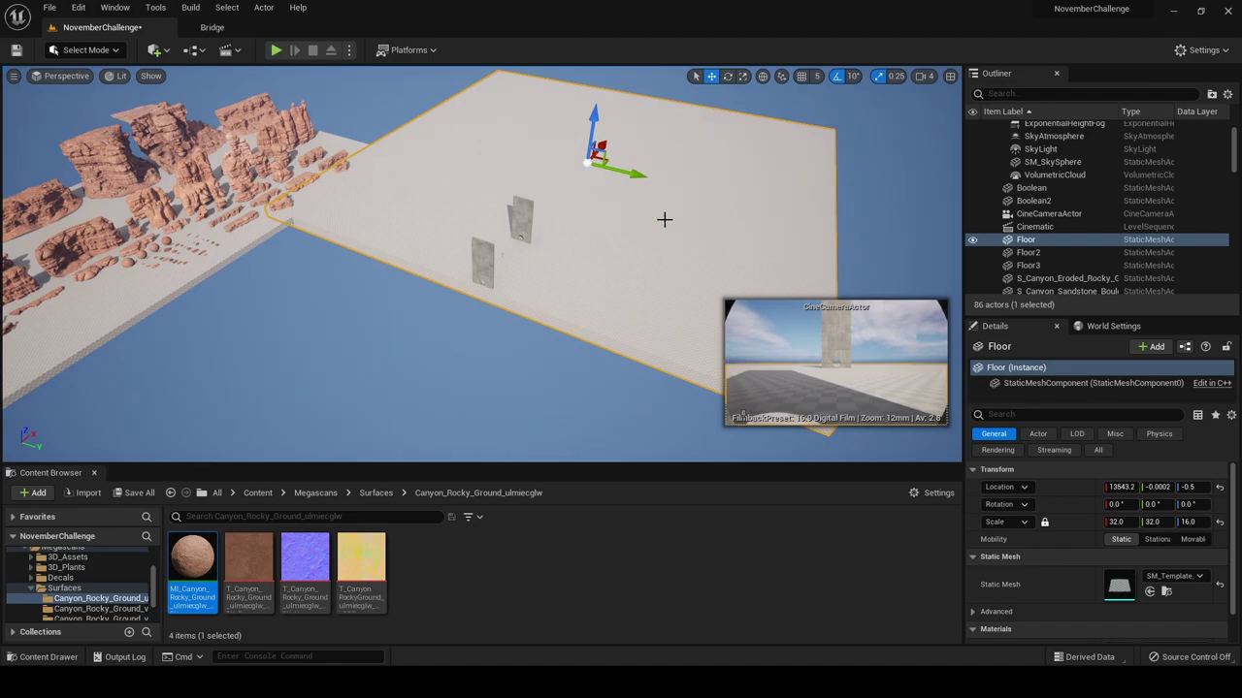
left_click_drag(609, 144, 602, 145)
left_click_drag(193, 563, 483, 355)
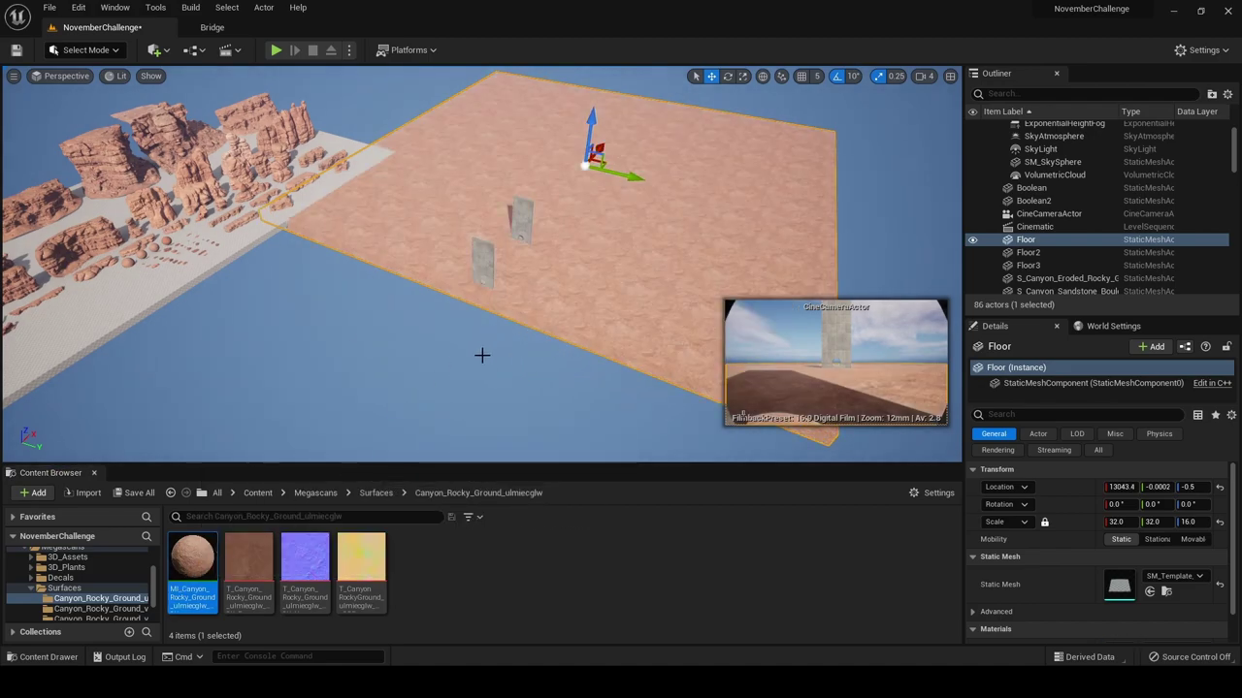
Lower the asset floor that overlaps the rocky ground to a Z location of about -113
mouse_move(482, 355)
right_mouse_down()
mouse_move(422, 355)
mouse_move(488, 363)
right_mouse_up()
key("w")
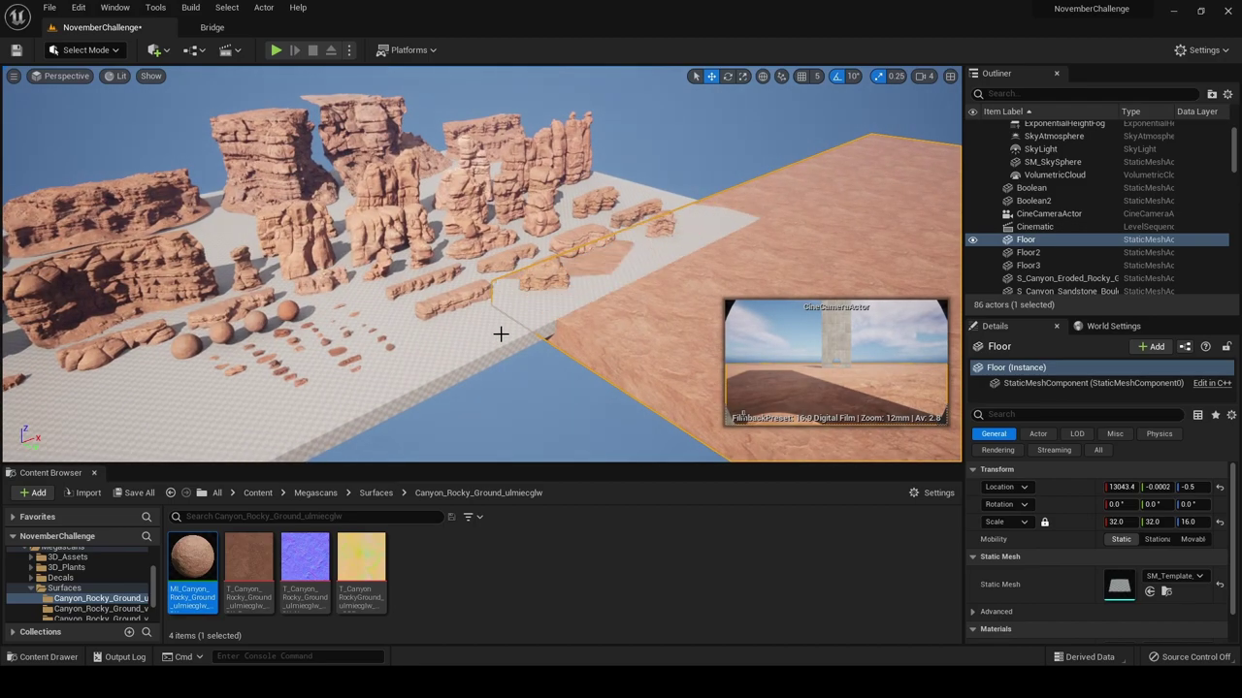
left_click(501, 323)
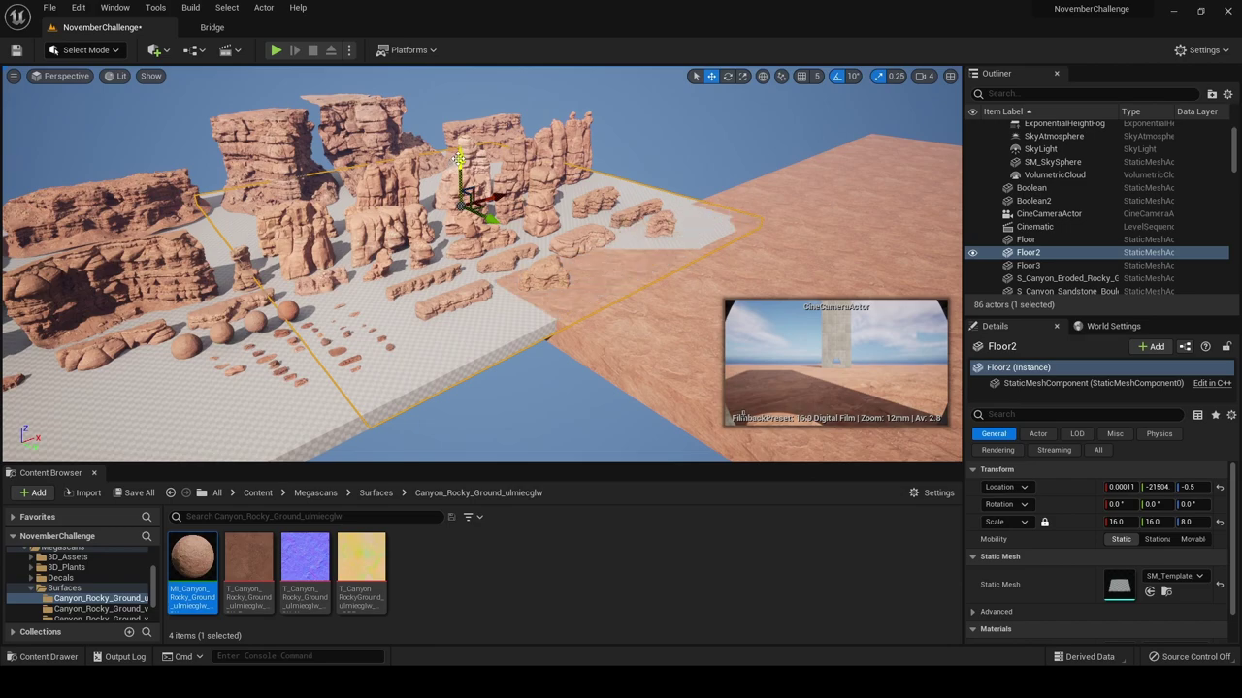
left_click_drag(460, 157, 460, 161)
Examine the new ground around the walls and through the CineCameraActor, return to the free perspective view and select the camera
right_click_drag(603, 345, 401, 208)
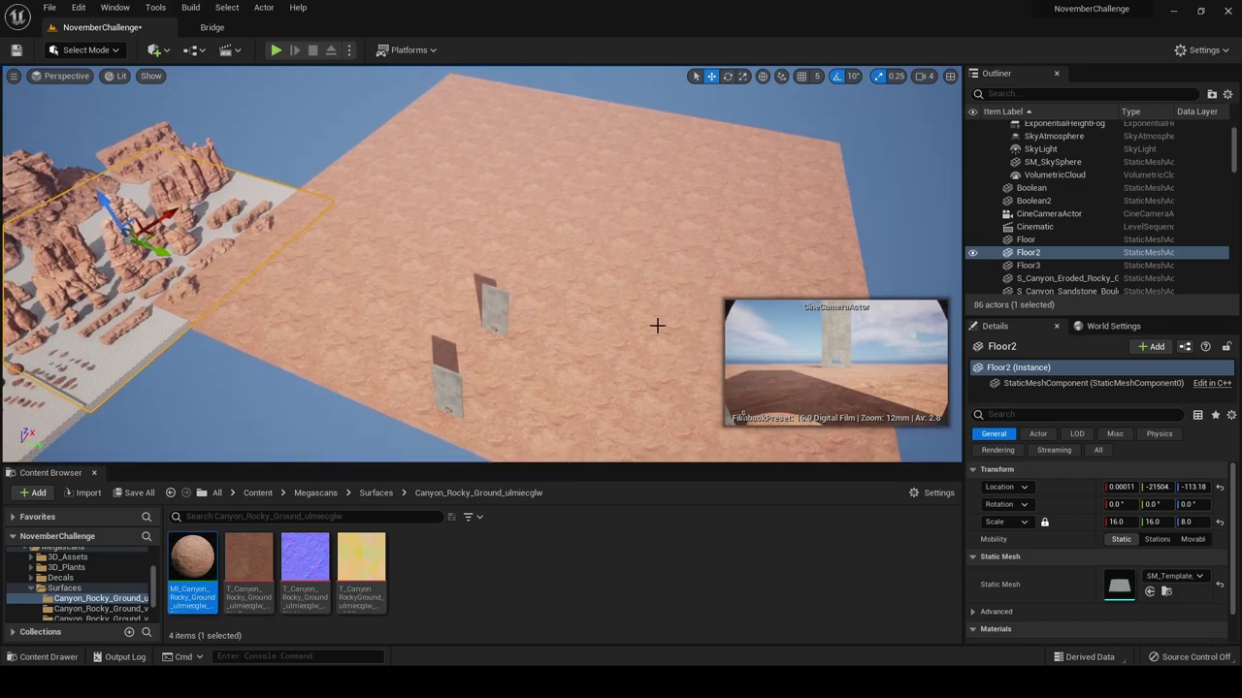
right_click_drag(658, 326, 615, 303)
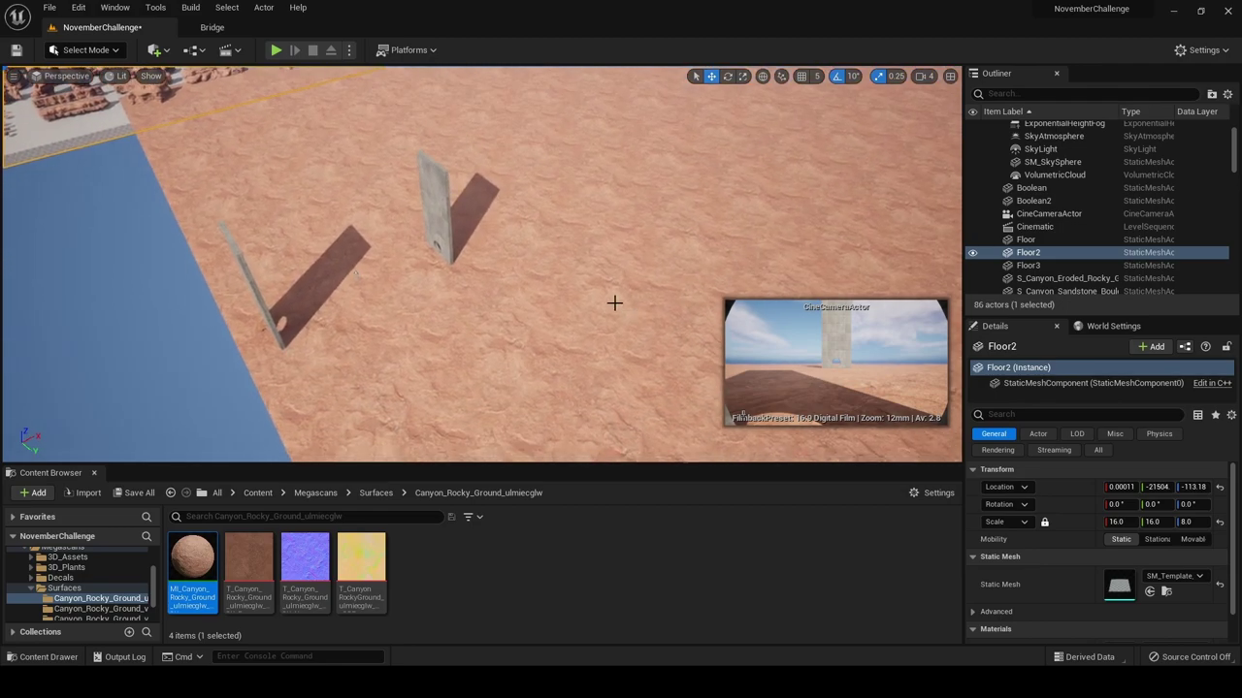
right_click_drag(448, 288, 704, 362)
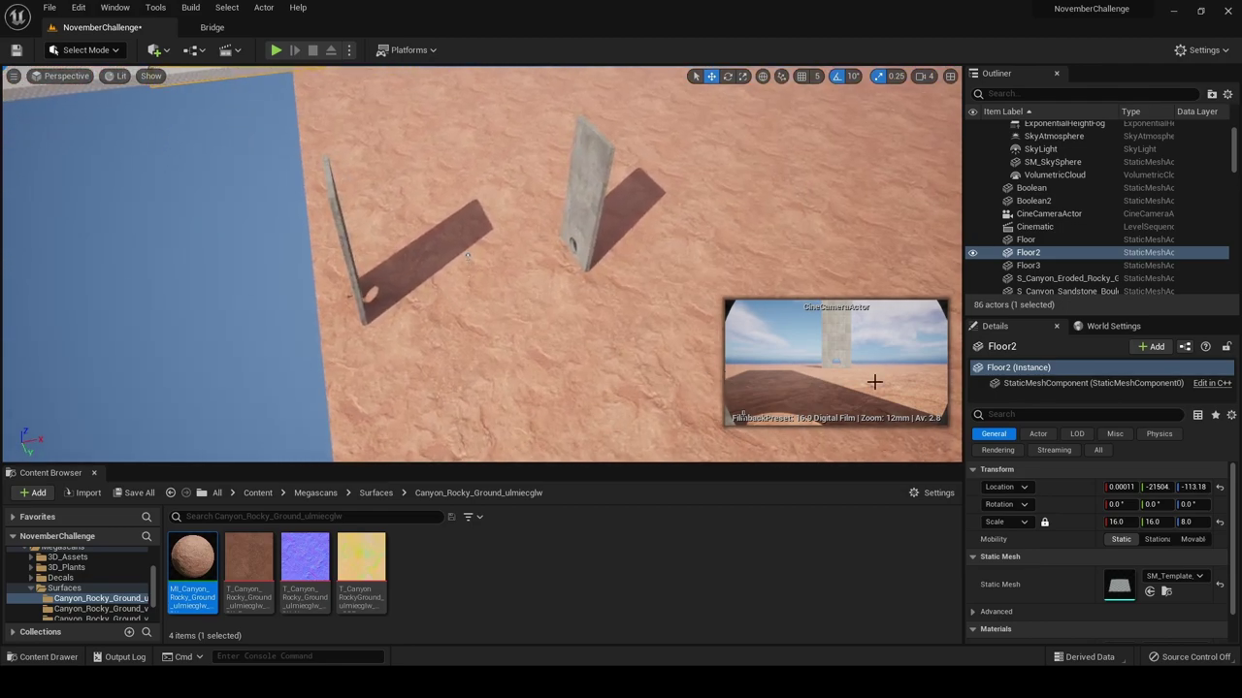
right_click_drag(524, 281, 505, 182)
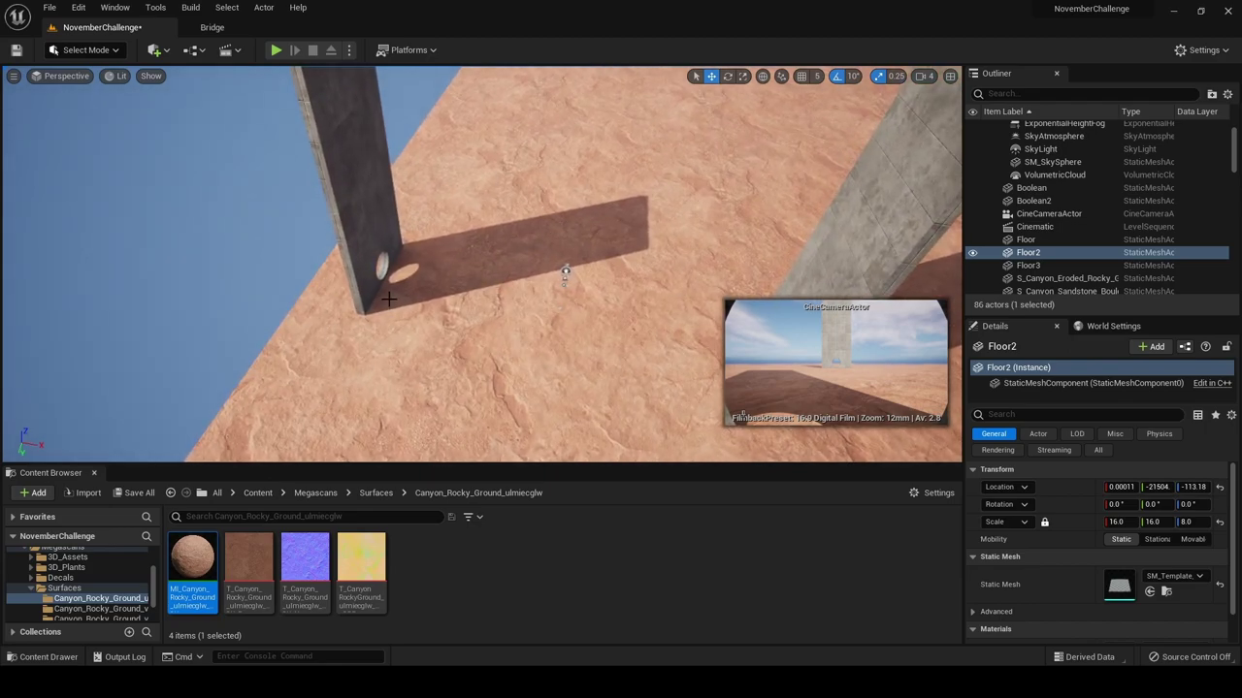
left_click(73, 77)
left_click(148, 222)
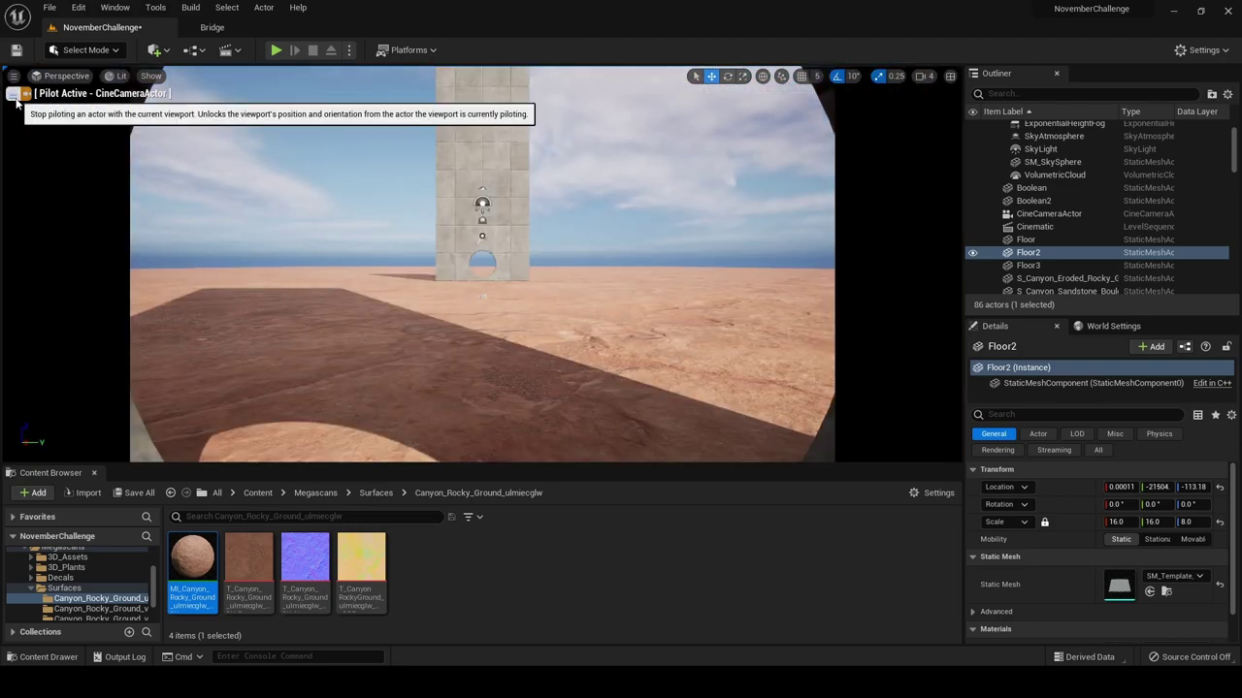
left_click(26, 93)
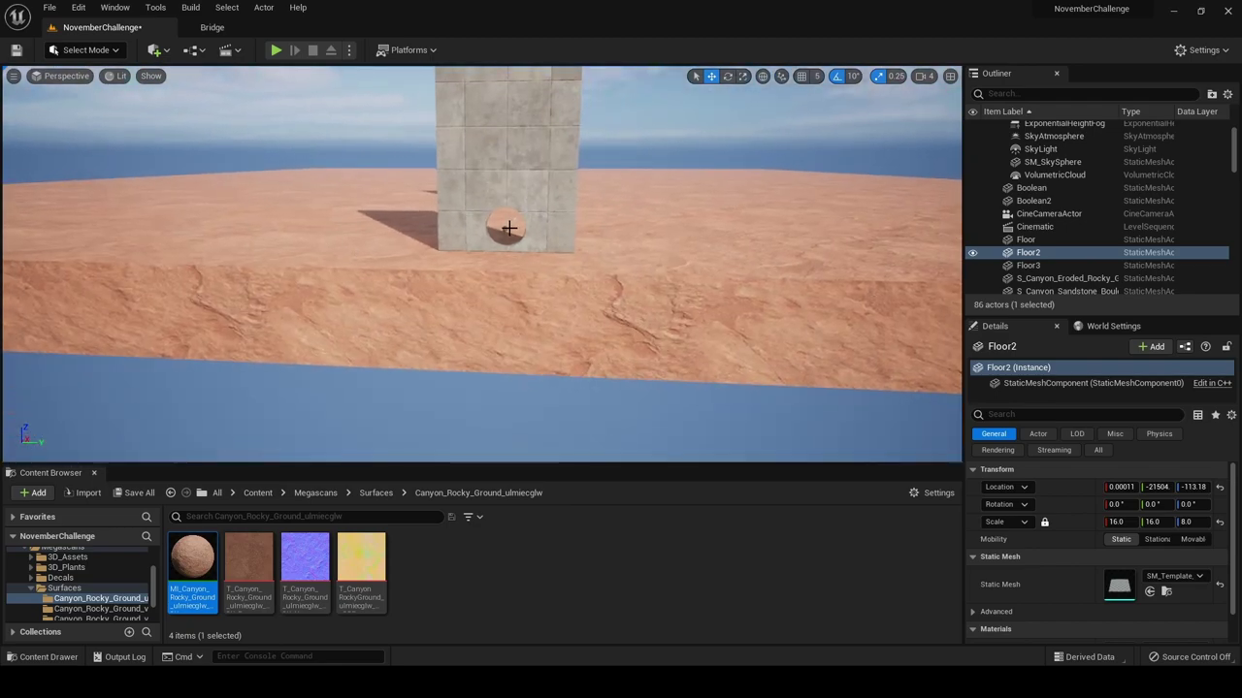
left_click(505, 229)
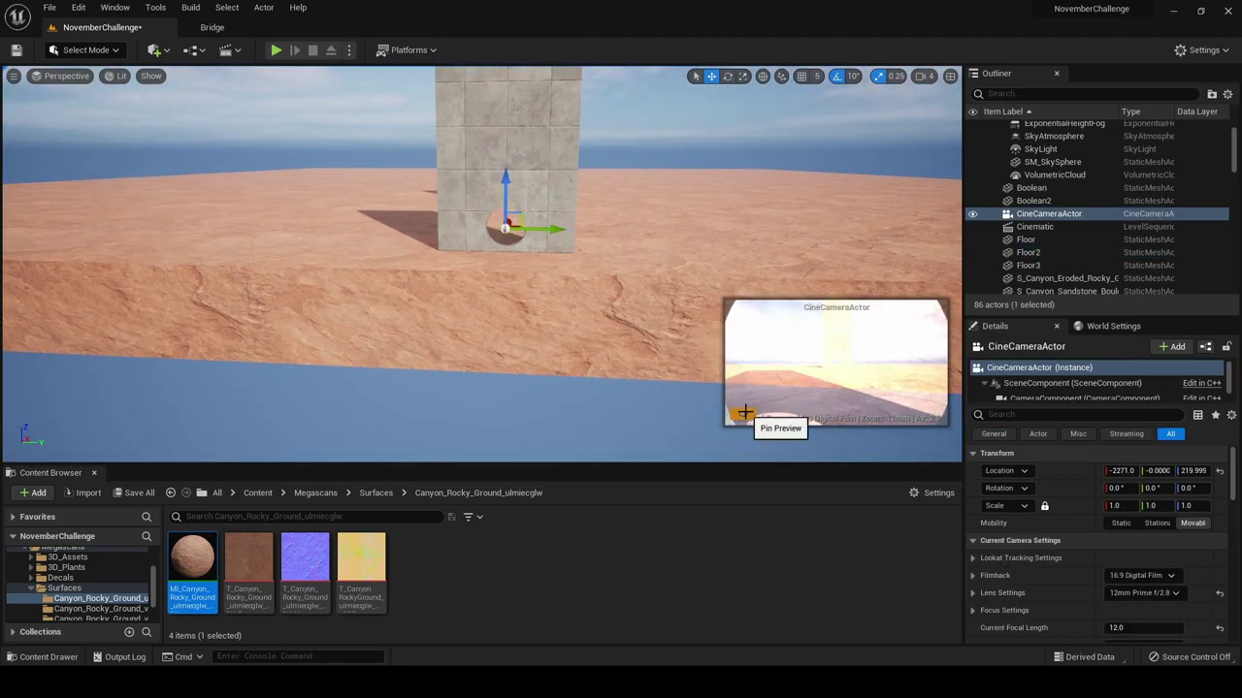
Duplicate a gigantic canyon sandstone cliff from the asset floor onto the rocky ground at about X 8556, Y -8005
key("s")
right_click_drag(505, 229, 422, 296)
right_click_drag(489, 270, 485, 278)
right_click_drag(588, 244, 553, 243)
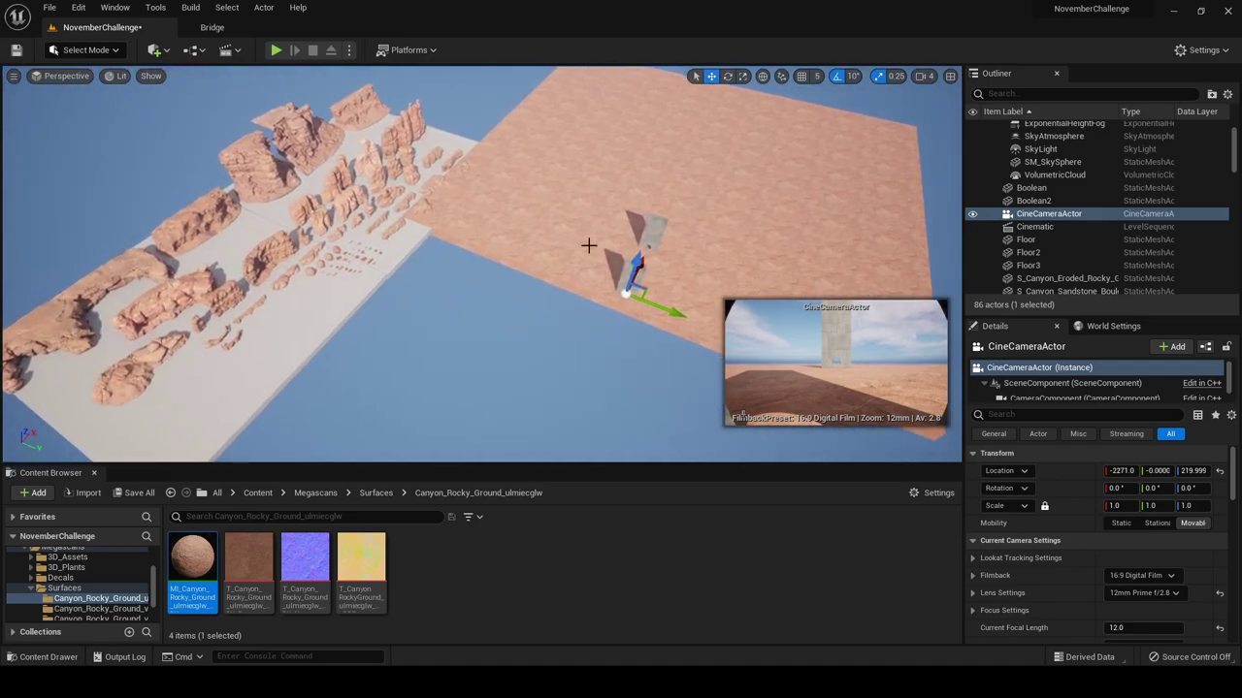
left_click(230, 238)
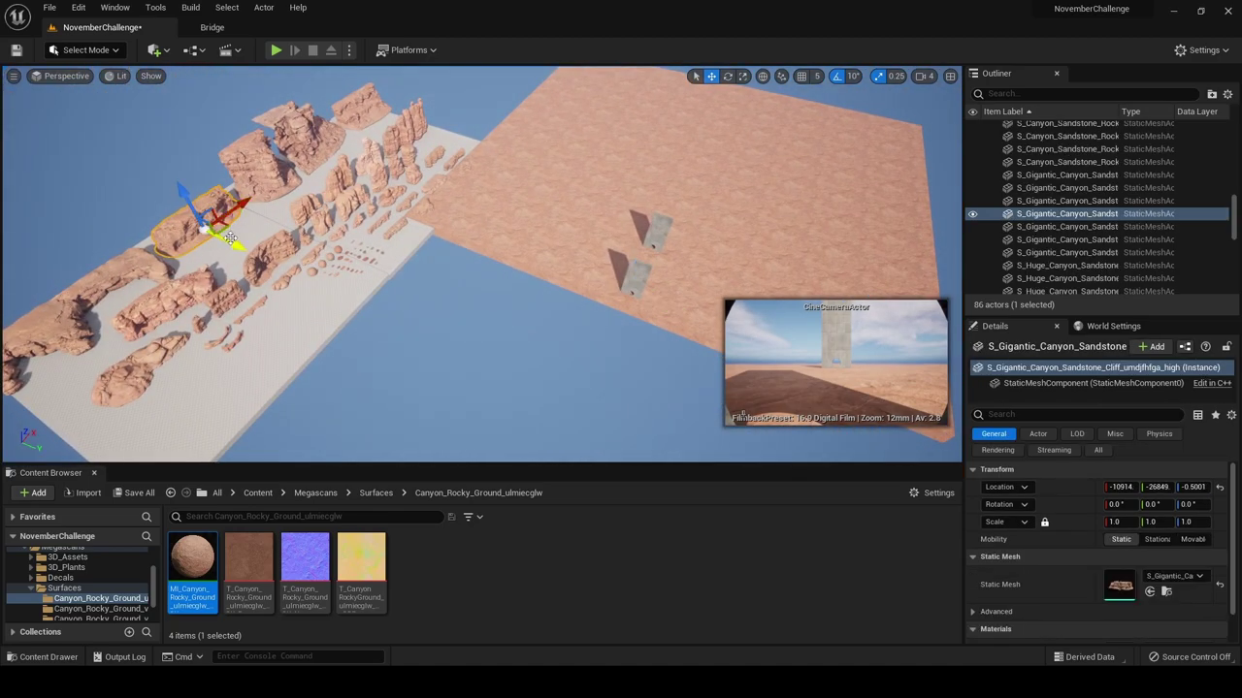
left_click_drag(235, 243, 618, 170, "alt")
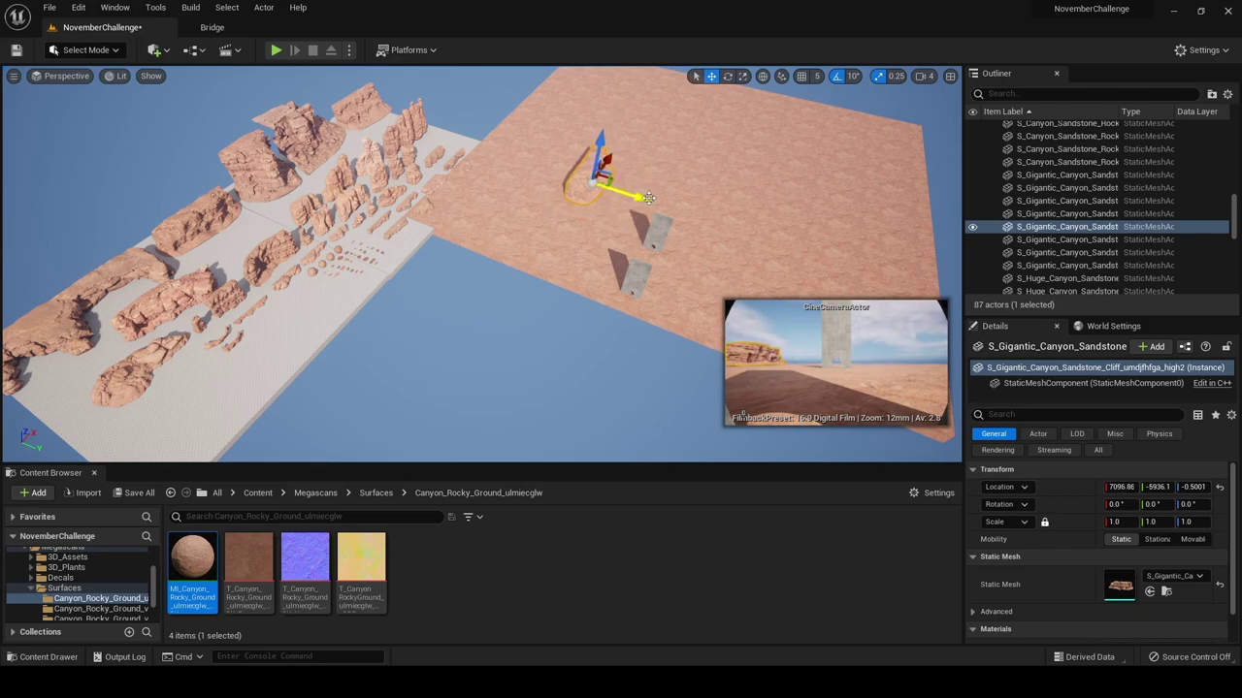
left_click_drag(641, 197, 623, 189)
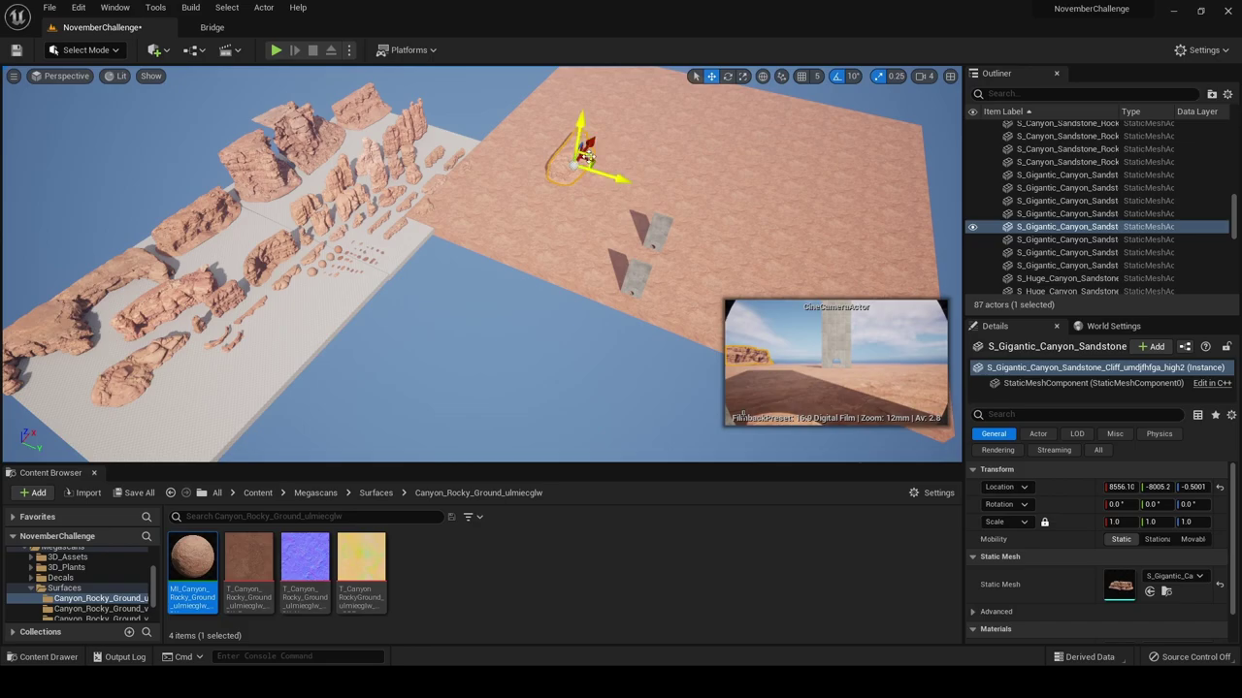
Sink the copied cliff's base into the rocky ground, to a Z location of about -168
key("f")
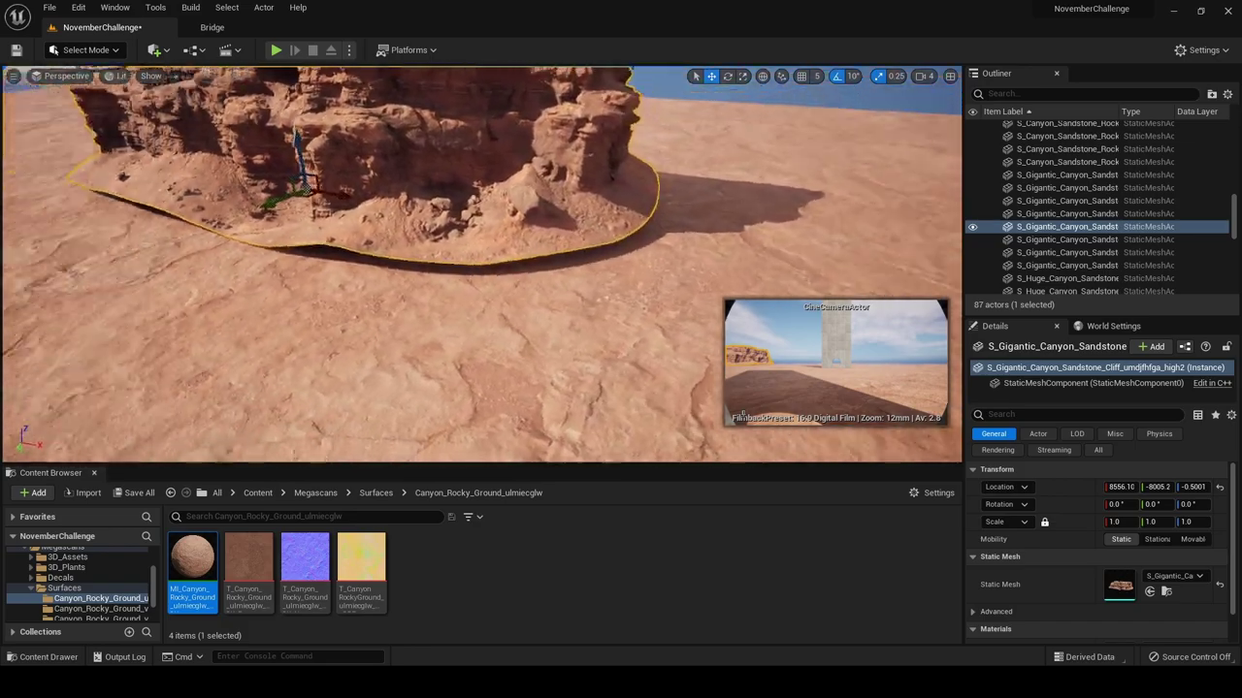
right_click_drag(484, 222, 374, 131)
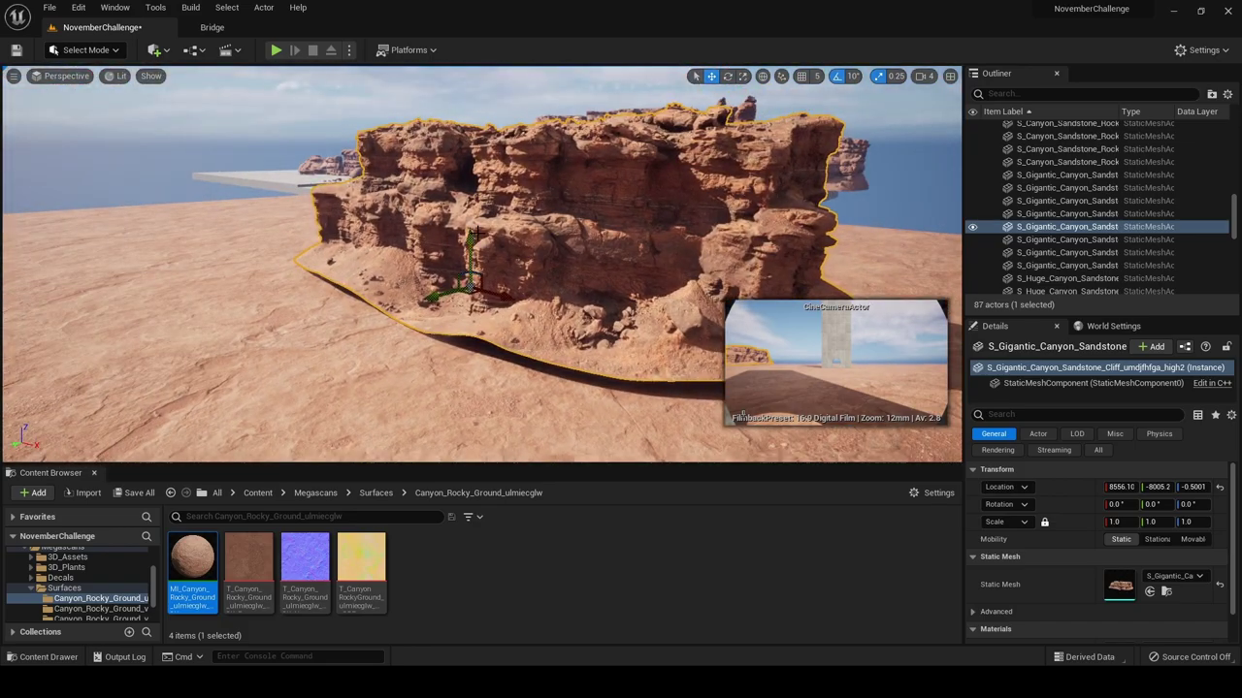
left_click_drag(469, 235, 475, 250)
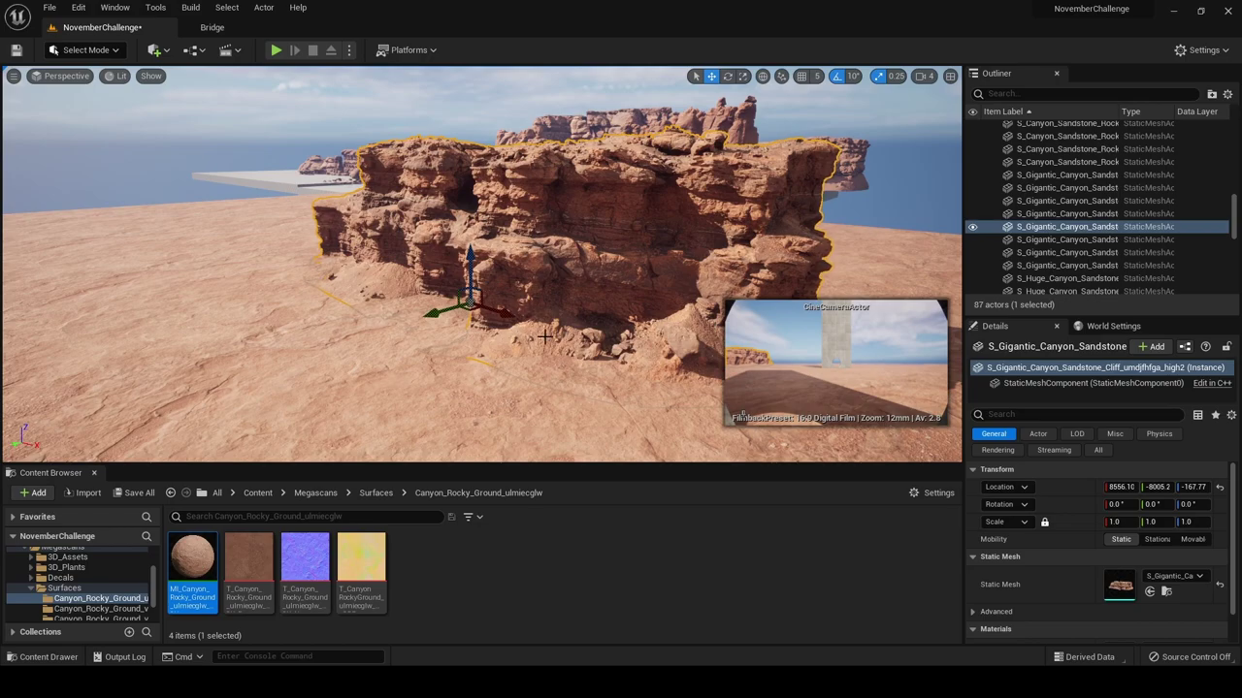
right_click_drag(544, 336, 384, 304)
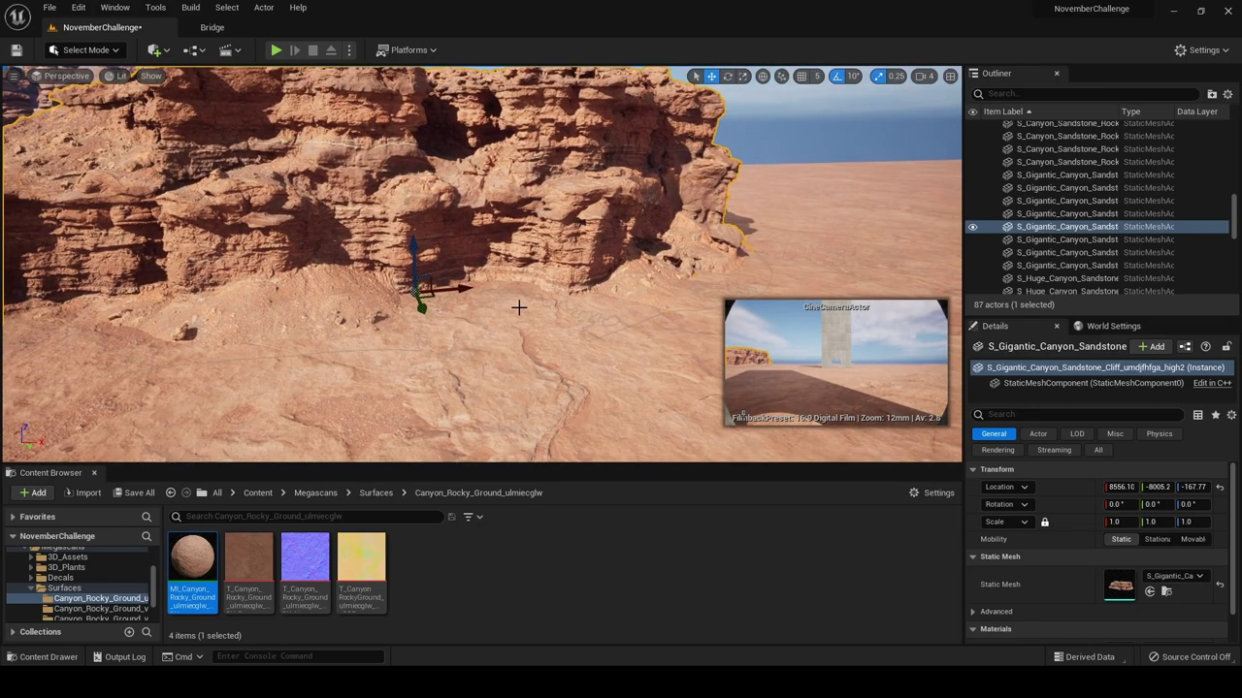
Duplicate the gigantic cliff at the far end of the asset floor onto the rocky ground and rotate the copy 180° about Z
right_click_drag(519, 308, 691, 332)
left_click(278, 230)
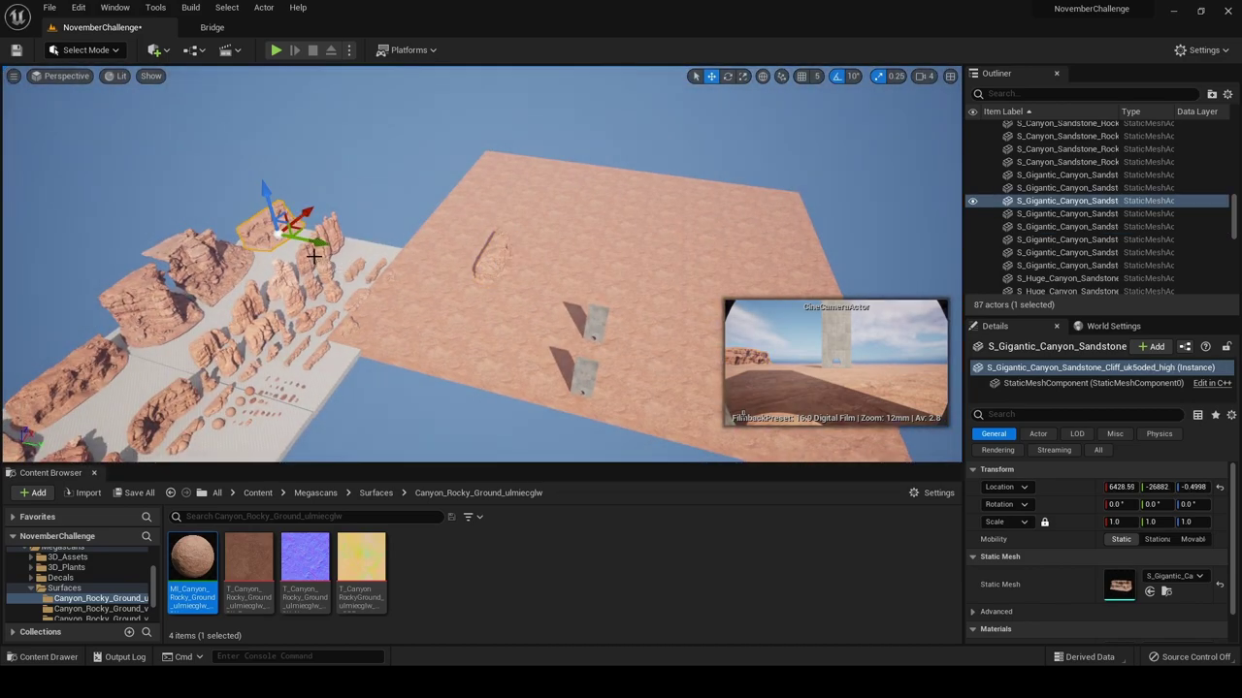
left_click_drag(315, 243, 473, 250, "alt")
key("e")
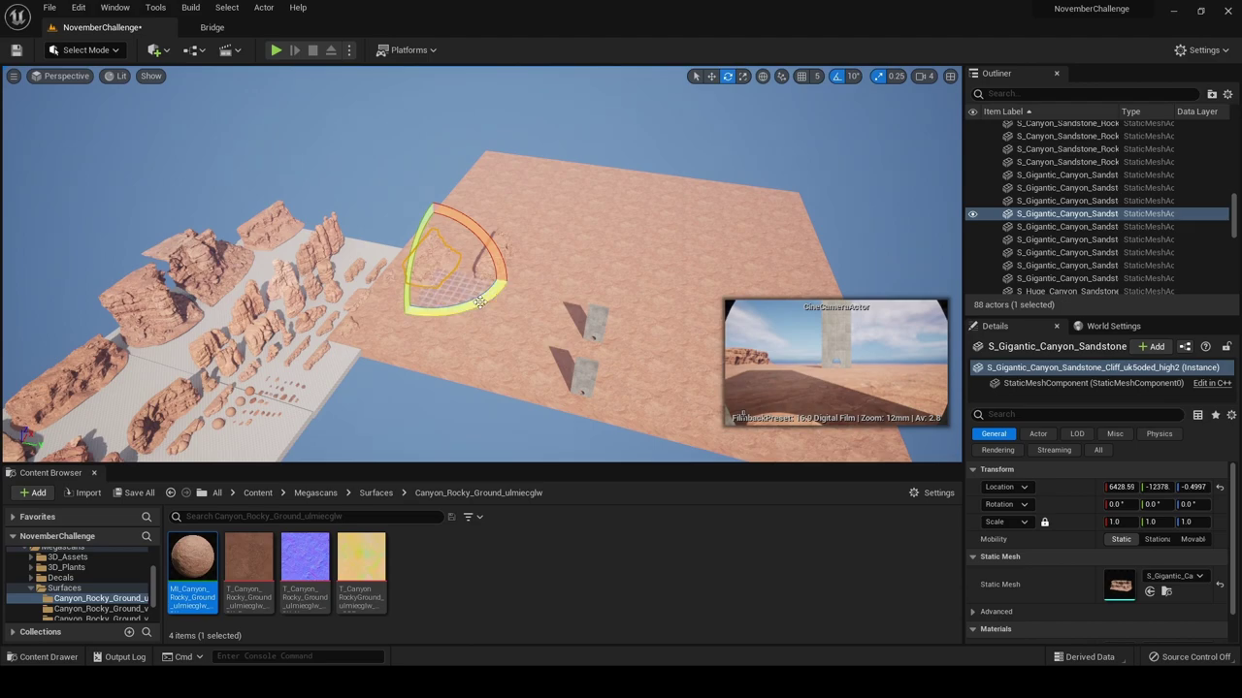
left_click_drag(469, 303, 386, 315)
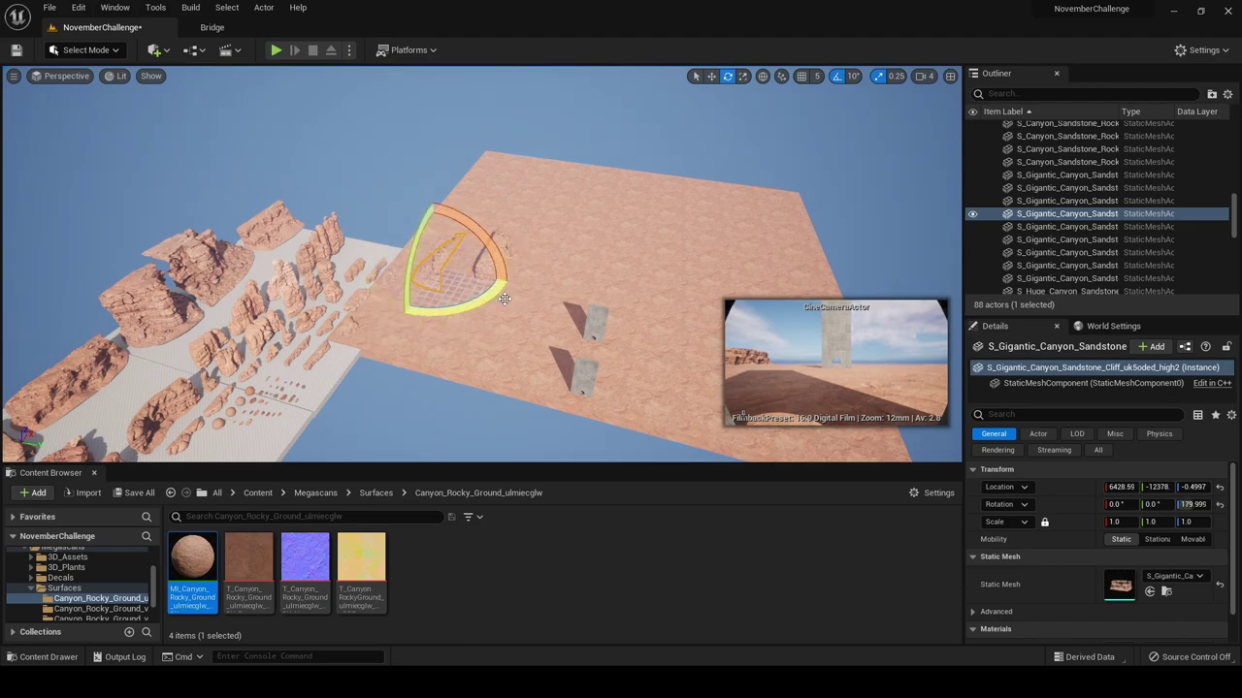
Move the rotated cliff copy across the rocky ground to the side opposite the first cliff, at about Y 8185
right_click_drag(427, 278, 452, 277)
key("w")
left_click_drag(439, 265, 702, 246)
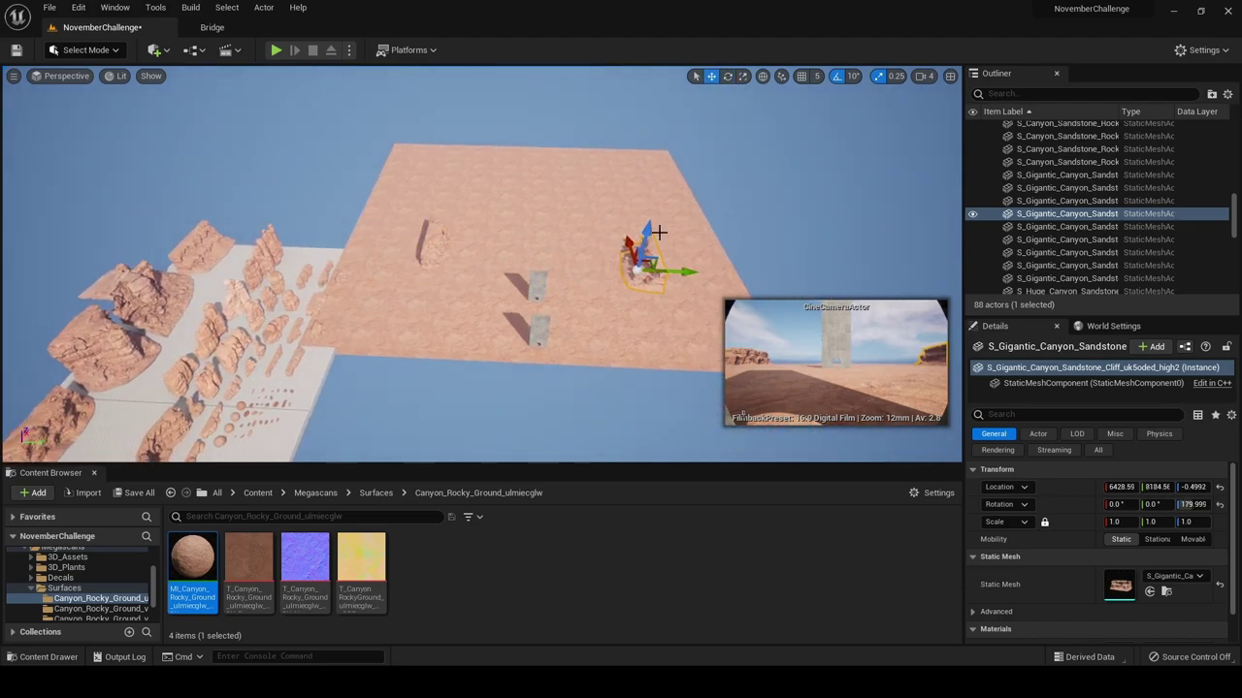
Move the rotated cliff copy farther along the rocky ground, to about X 8080, Y 8085
scroll(691, 184, "up", 5)
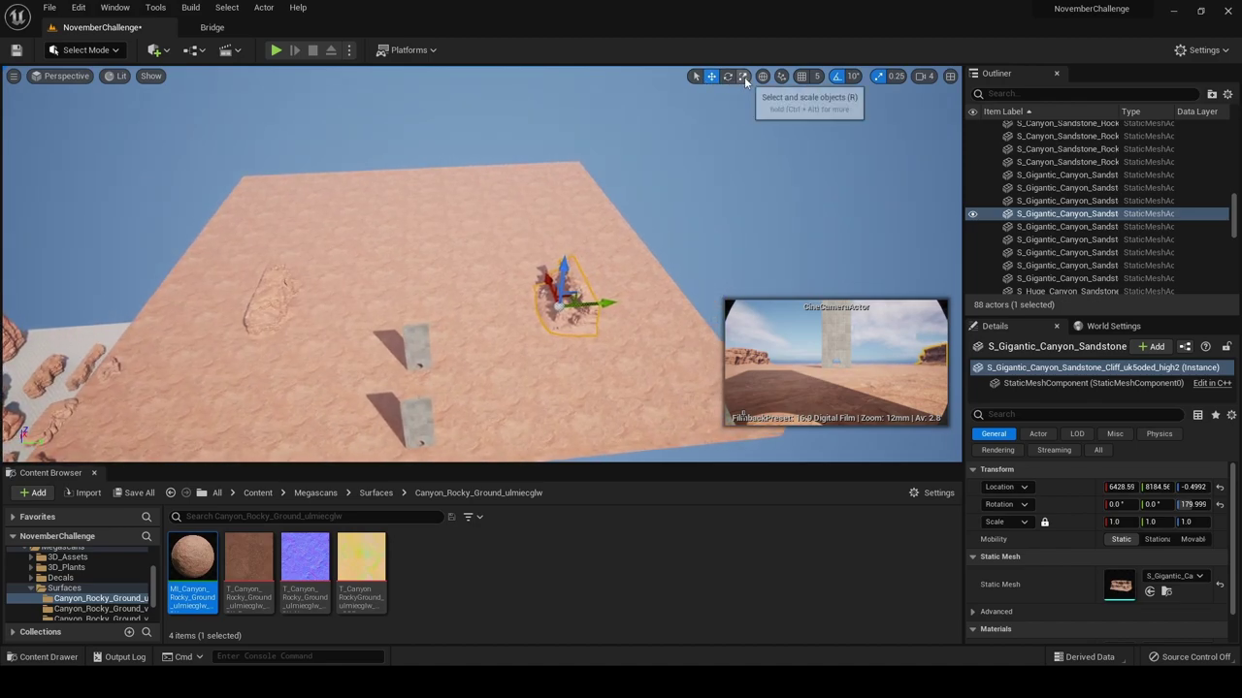
scroll(646, 278, "up", 3)
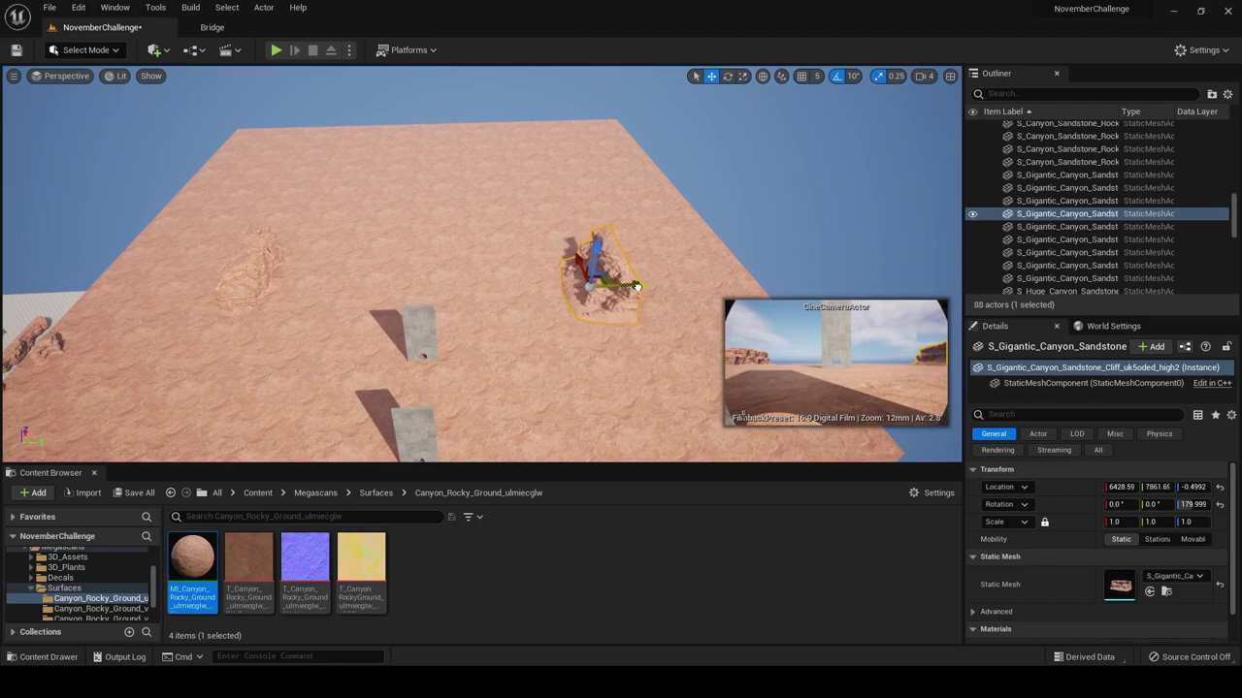
left_click_drag(616, 289, 566, 254)
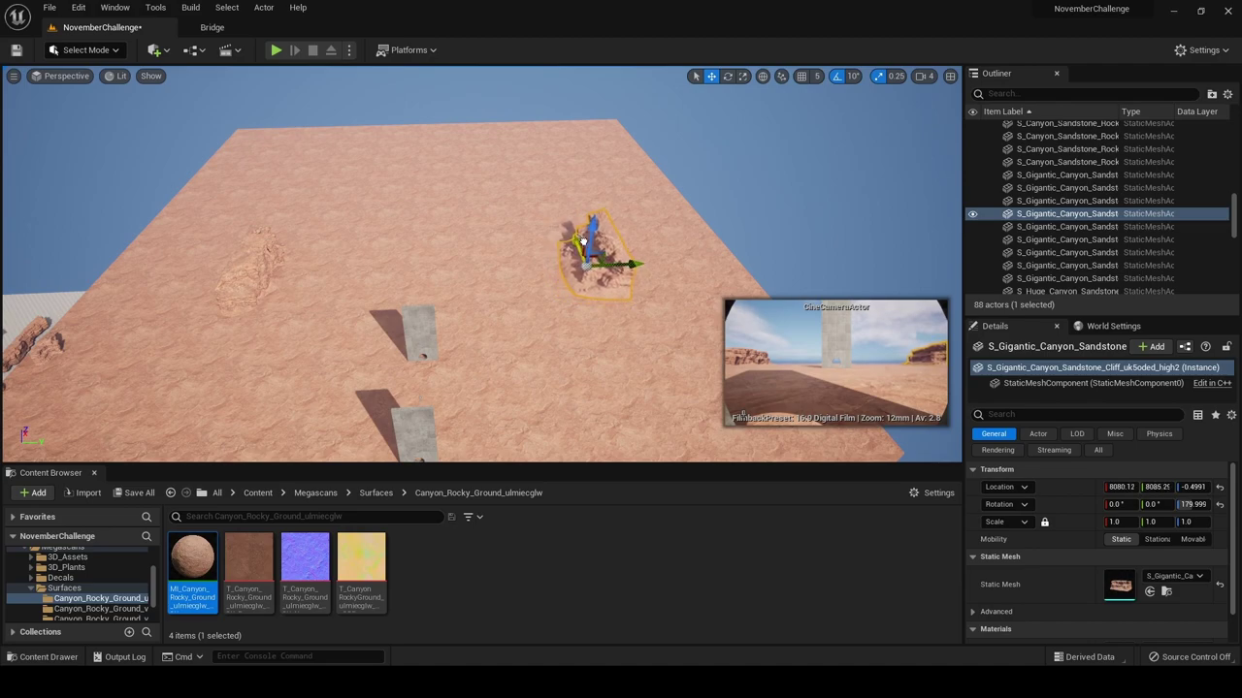
mouse_move(597, 232)
right_mouse_down()
mouse_move(543, 225)
mouse_move(598, 232)
right_mouse_up()
Duplicate the rotated cliff to the opposite side of the ground at about Y -5395 and turn the copy 180° about Z
left_click_drag(688, 257, 335, 322, "alt")
key("e")
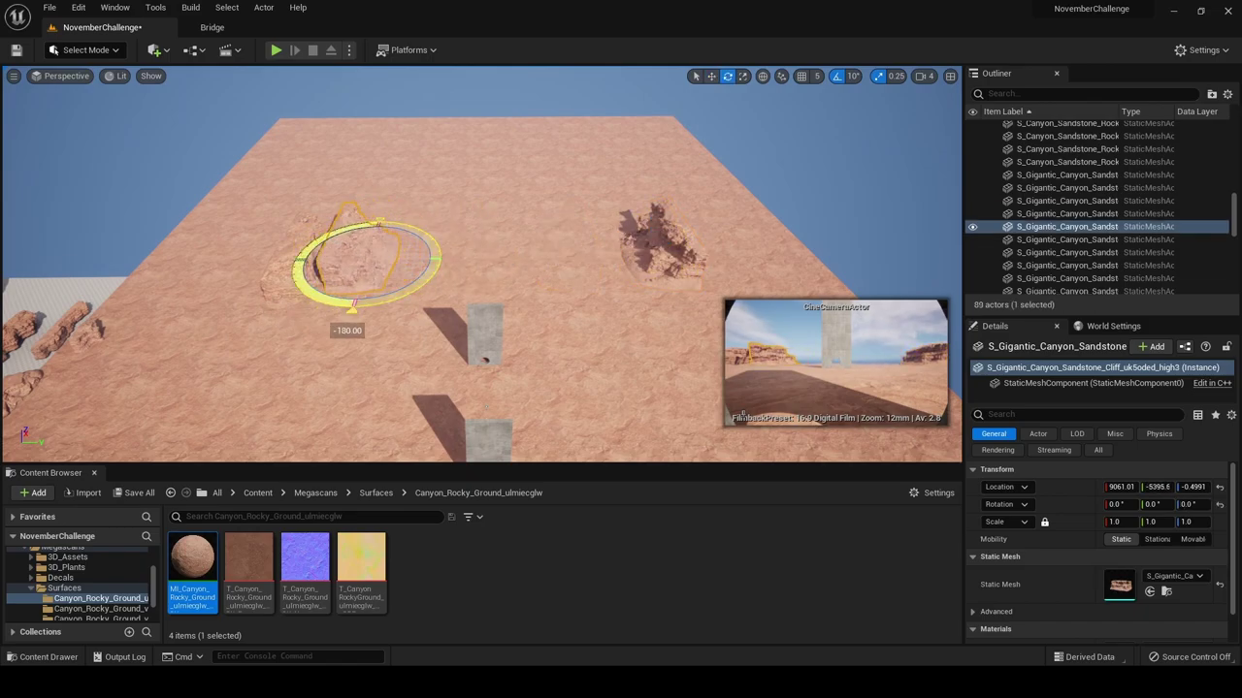
key("f")
right_click_drag(408, 291, 437, 291)
key("s")
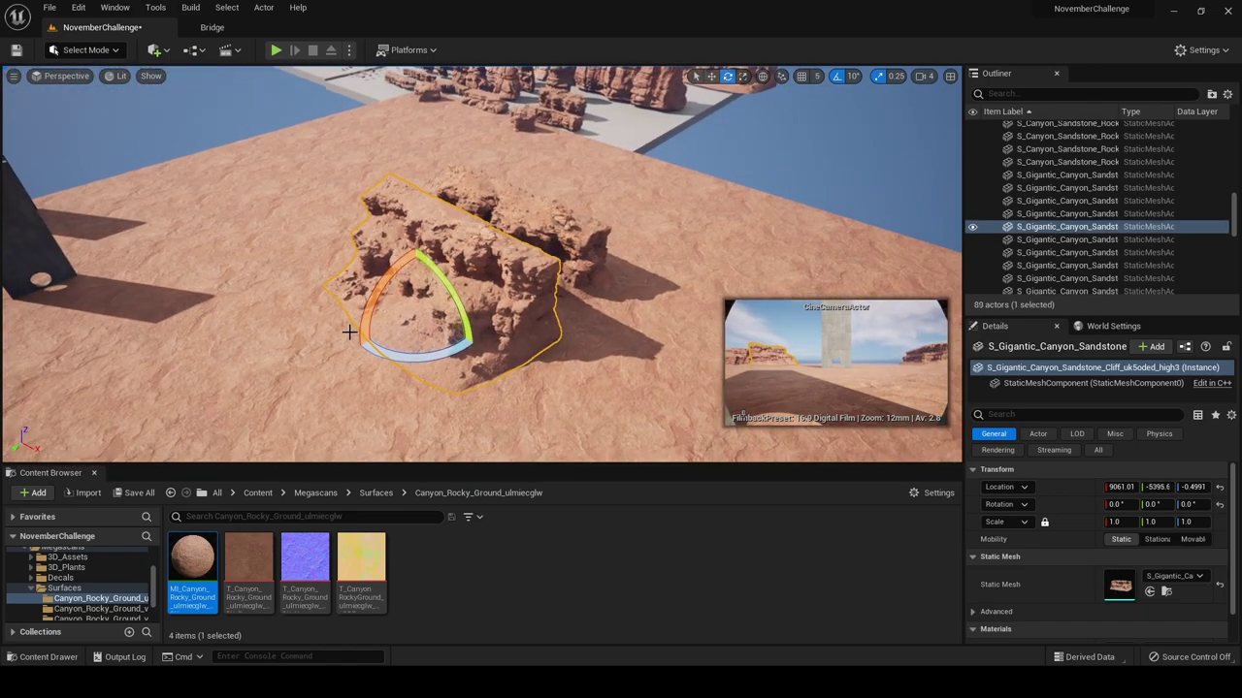
Move the new cliff copy along the ground to line it up with the neighbouring cliff
key("w")
left_click_drag(392, 326, 712, 325)
key("a")
right_click_drag(601, 248, 689, 236)
left_click_drag(600, 248, 632, 237)
Duplicate the first gigantic cliff across the ground to about Y 2676 and rotate the copy 180° about Z
left_click(576, 286)
key("d")
right_click_drag(577, 233, 465, 242)
left_click(577, 233)
left_click_drag(543, 234, 336, 238, "alt")
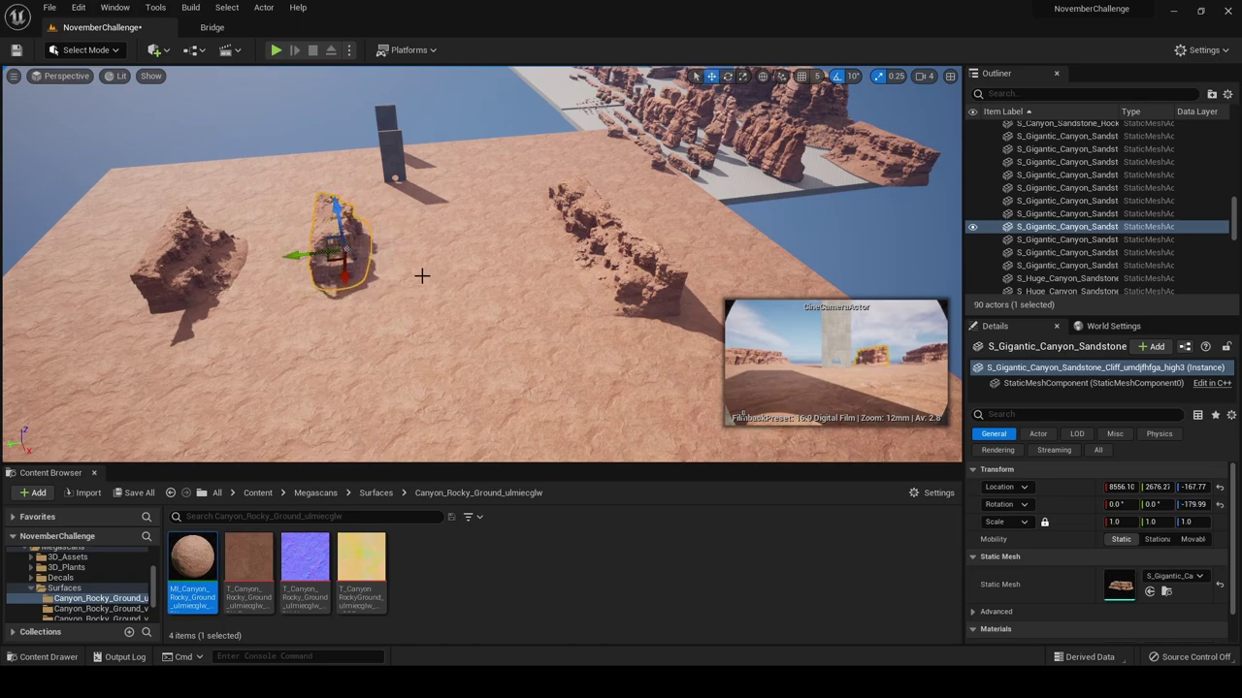
Move the new copy beside the cliff on the opposite side, extending that wall at about X 13259, Y 8492
left_click_drag(318, 256, 155, 266, "alt")
right_click_drag(155, 266, 29, 267)
key("w")
right_click_drag(437, 340, 444, 302)
key("s")
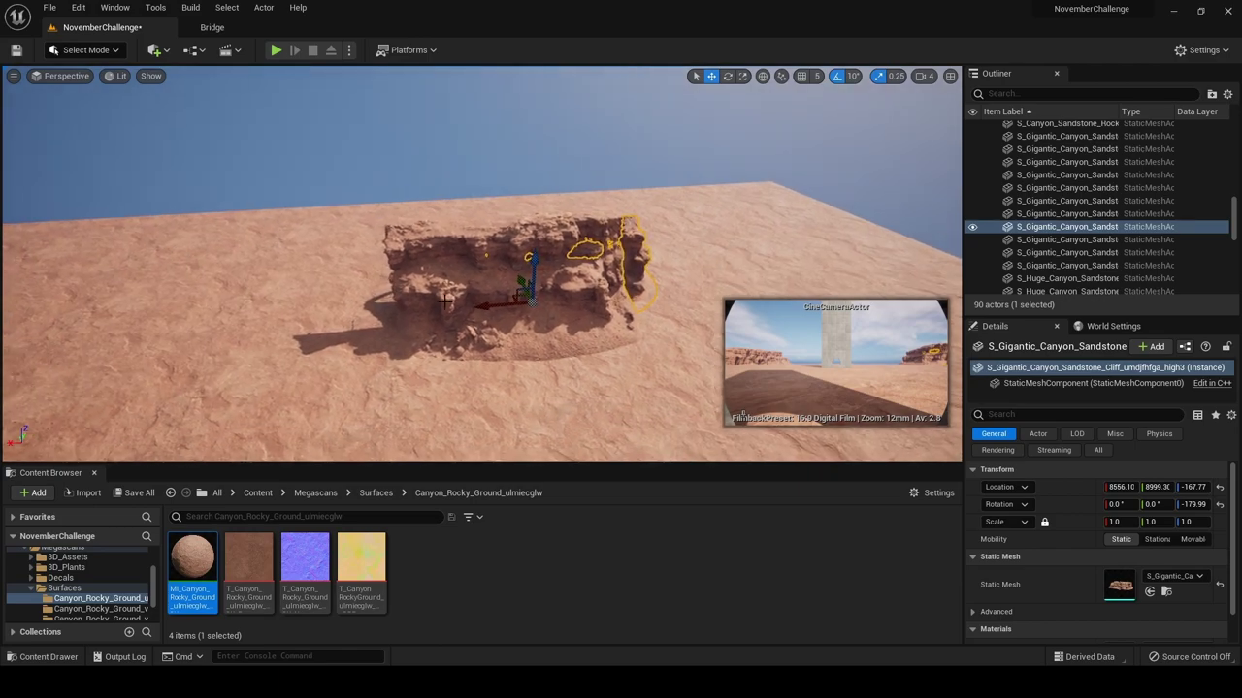
left_click_drag(483, 308, 260, 305, "alt")
key("a")
right_click_drag(333, 295, 293, 316)
key("d")
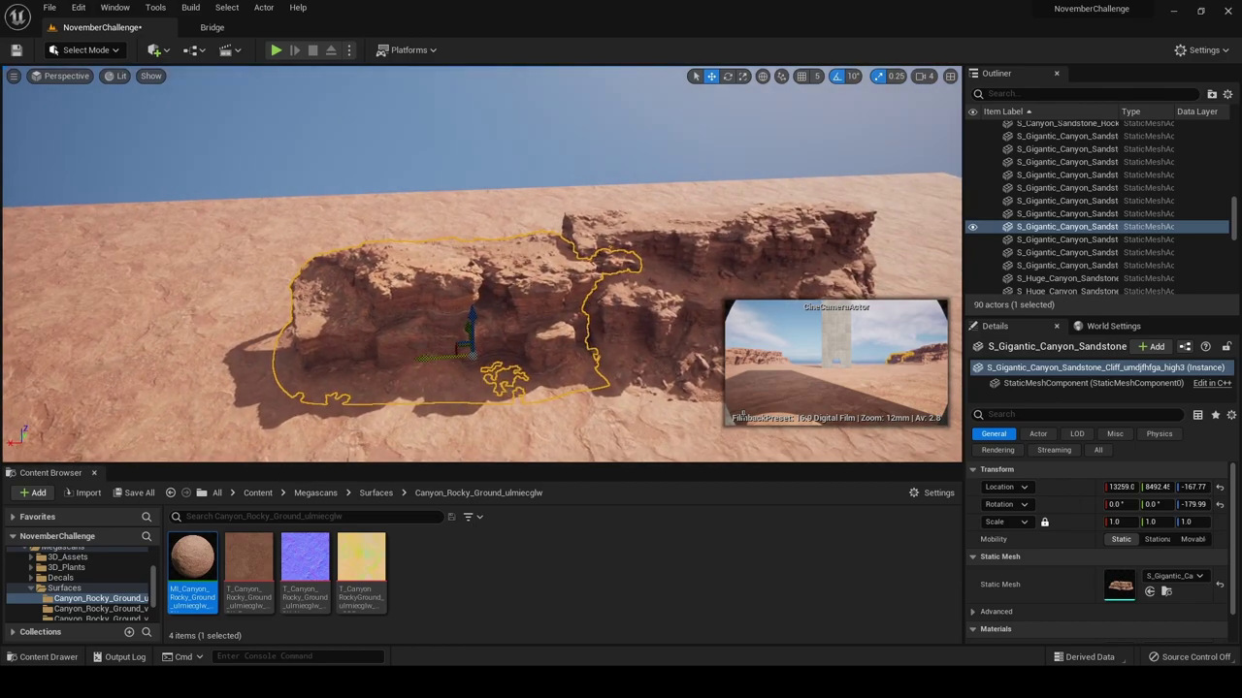
Duplicate a gigantic canyon sandstone mesa from the asset floor to the end of the first cliff line, at about X 18326, Y -7640
left_click(550, 427)
key("w")
right_click_drag(550, 427, 306, 431)
key("s")
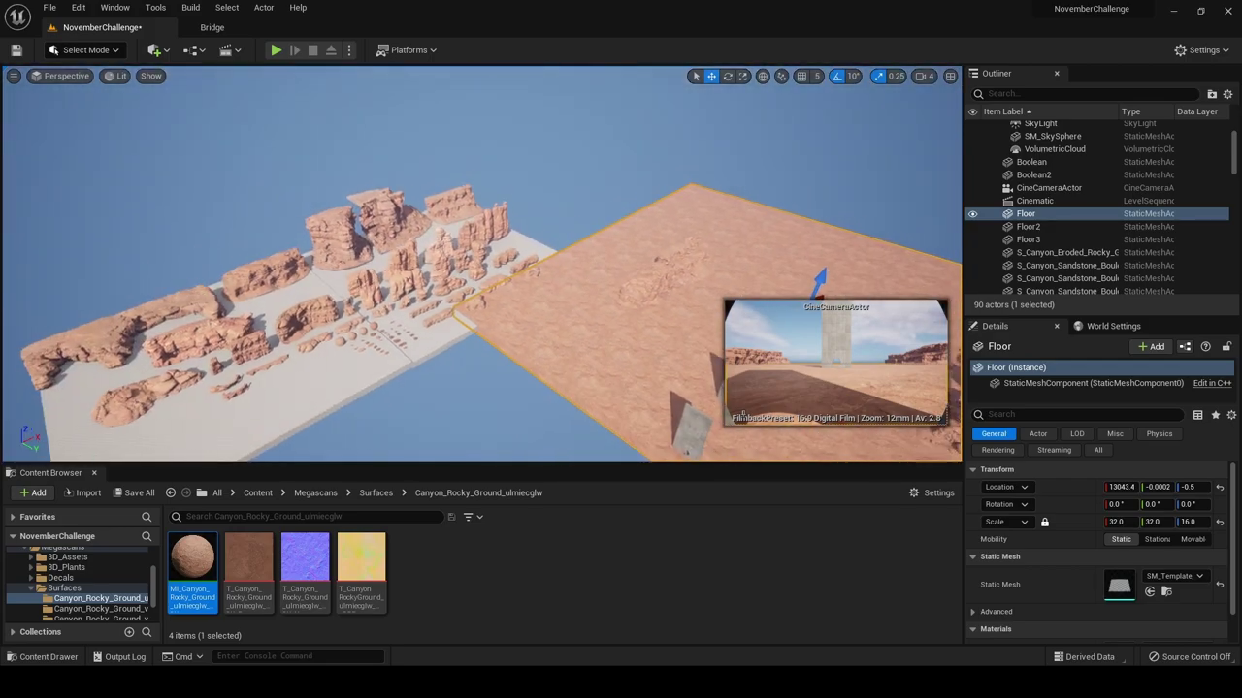
left_click(265, 275)
left_click_drag(276, 271, 567, 265, "alt")
key("f")
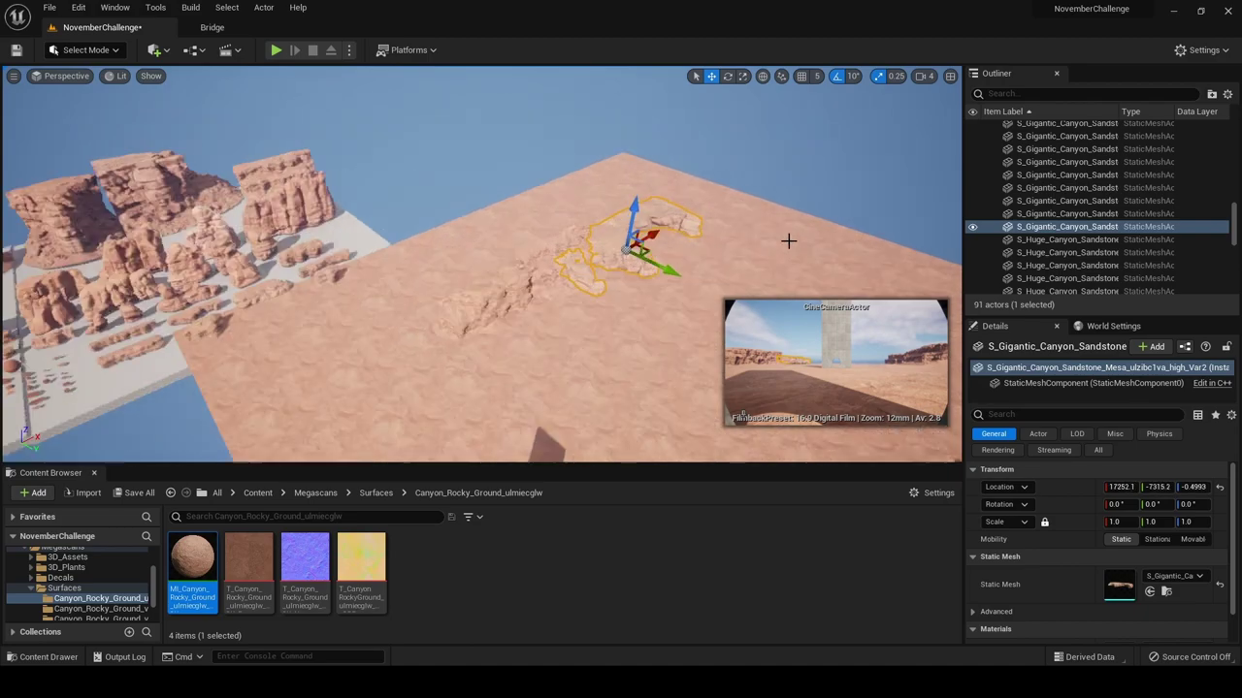
right_click_drag(582, 281, 543, 288)
left_click_drag(632, 308, 605, 345)
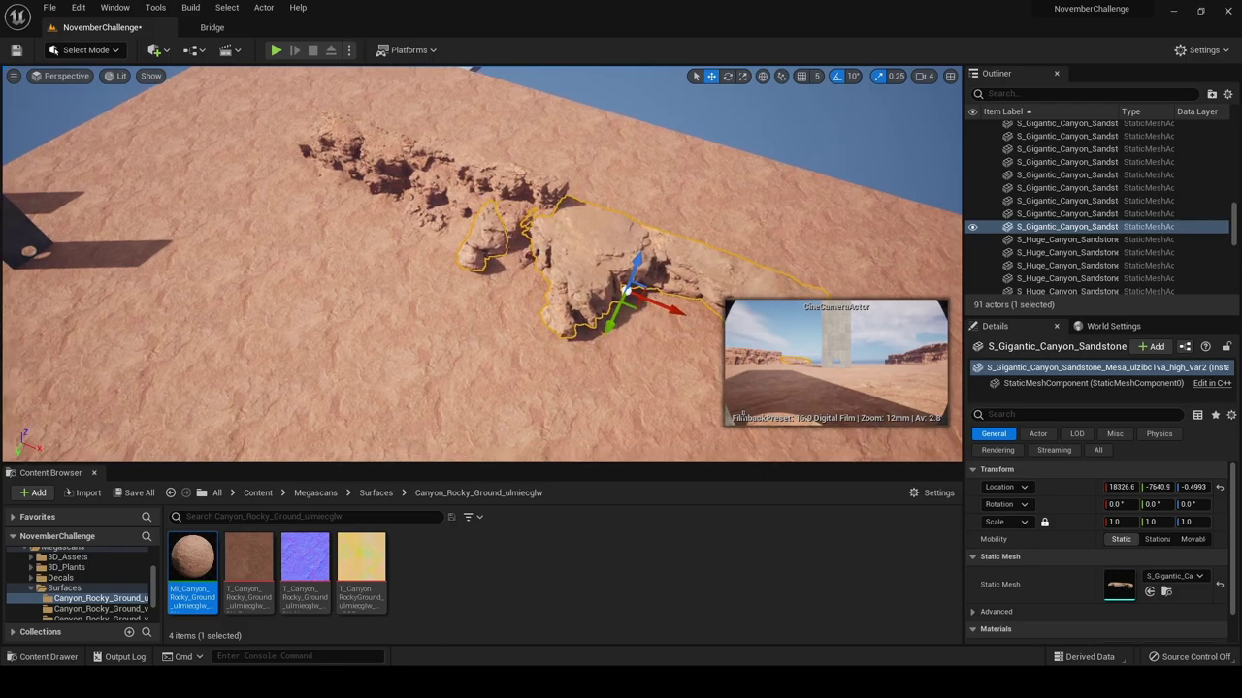
Duplicate the mesa across the ground to about Y 1102 and mirror the copy along Y
left_click(524, 374)
right_click_drag(524, 374, 339, 379)
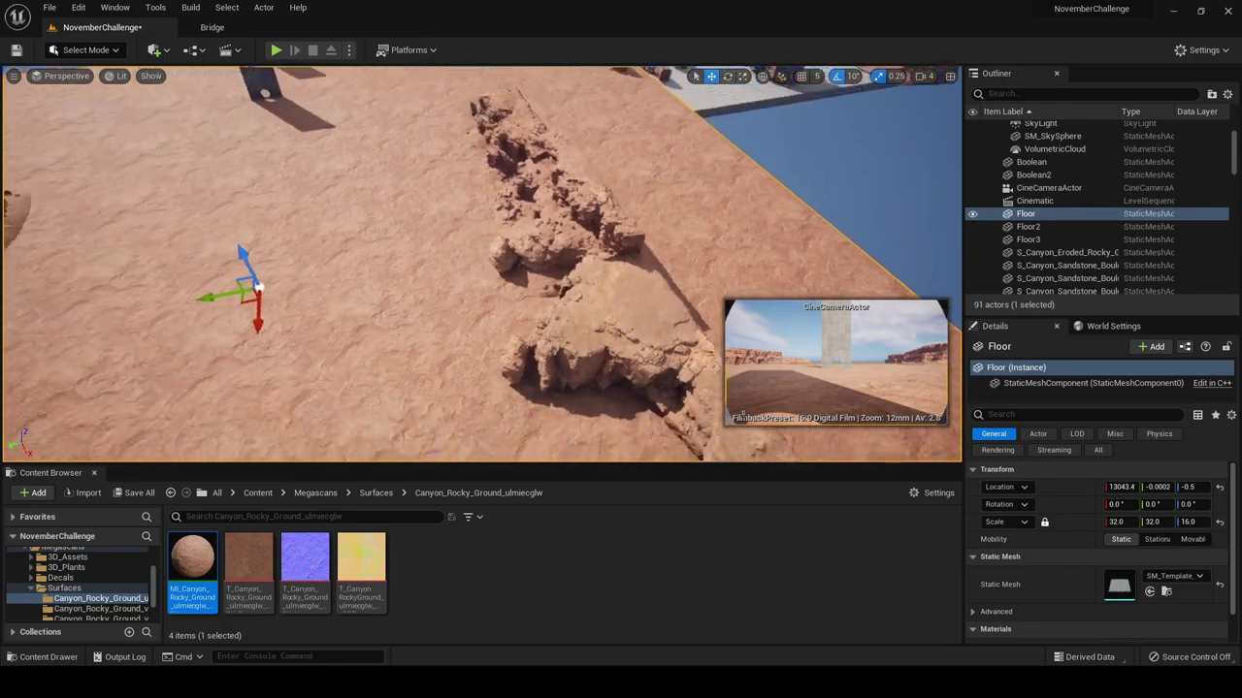
right_click_drag(721, 219, 652, 225)
left_click(659, 241)
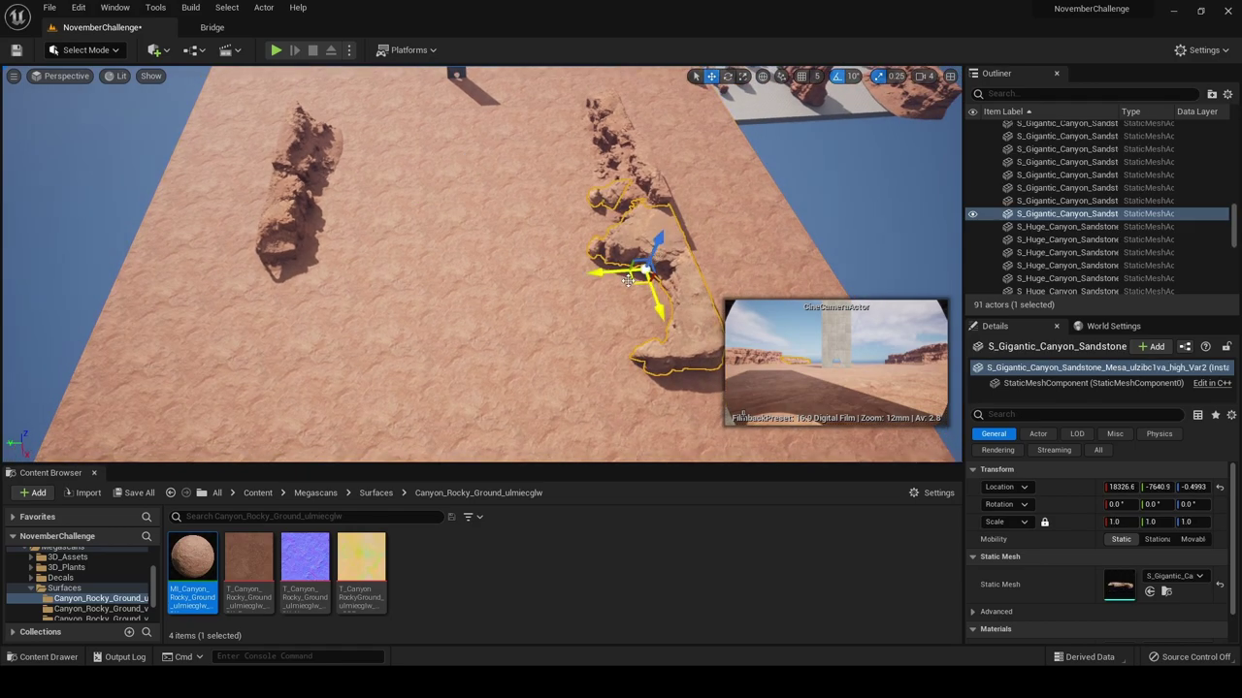
left_click_drag(611, 271, 427, 278, "alt")
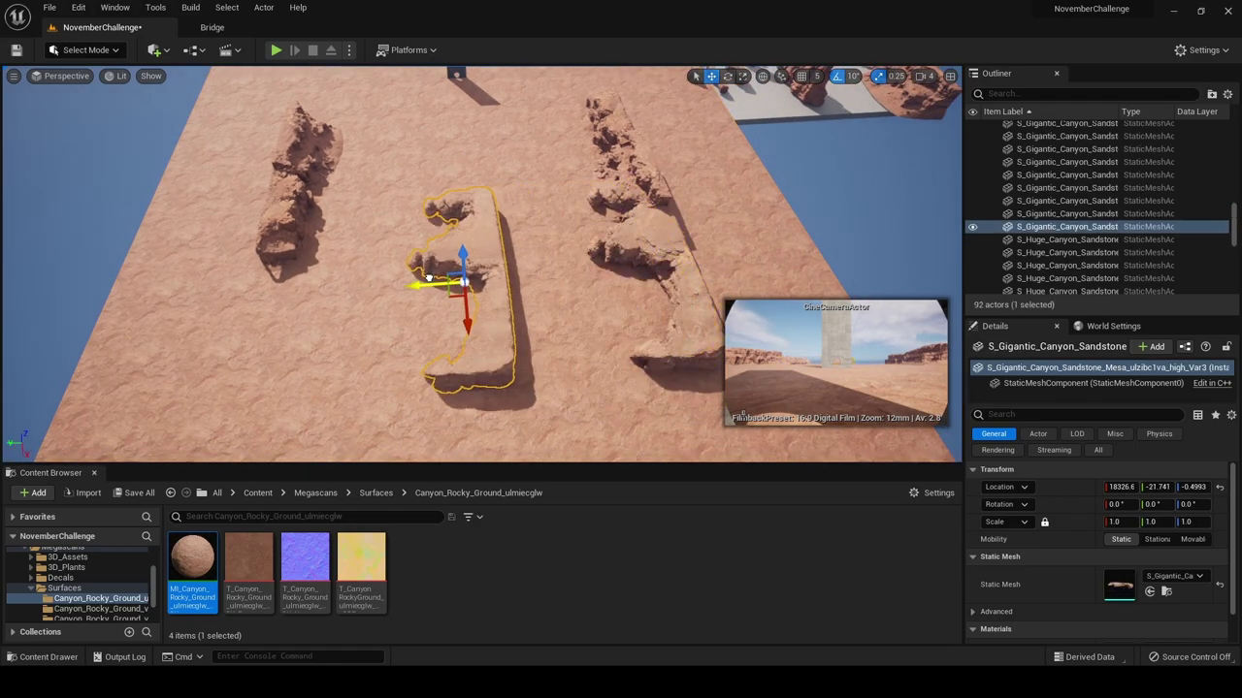
right_click(469, 224)
mouse_move(568, 430)
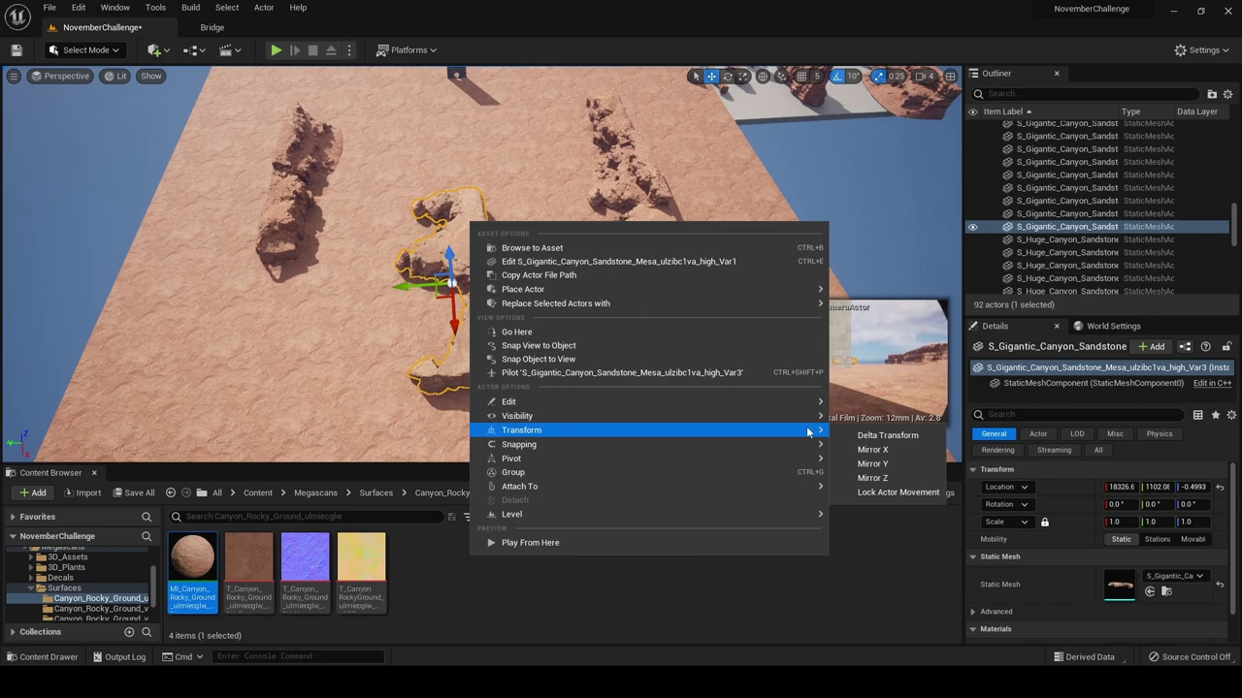
left_click(872, 463)
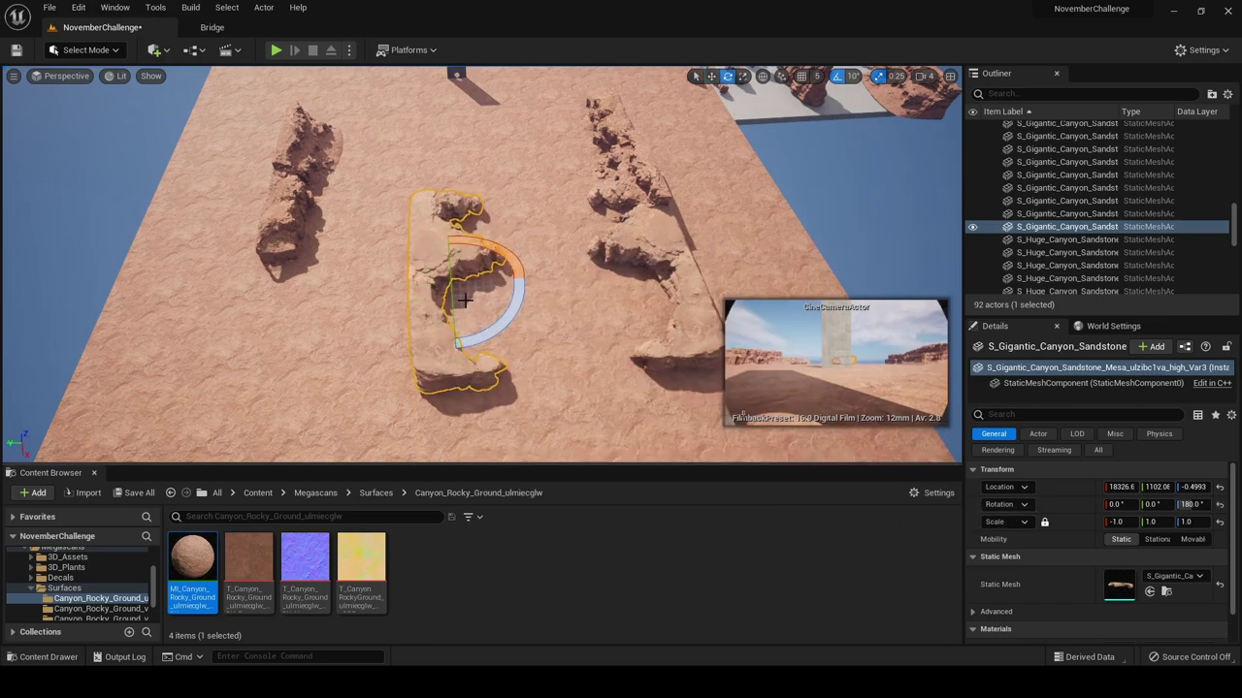
Move the mirrored mesa to the end of the opposite cliff line, at about Y 8110
left_click_drag(427, 283, 260, 288)
right_click_drag(260, 288, 19, 256)
right_click_drag(174, 231, 400, 251)
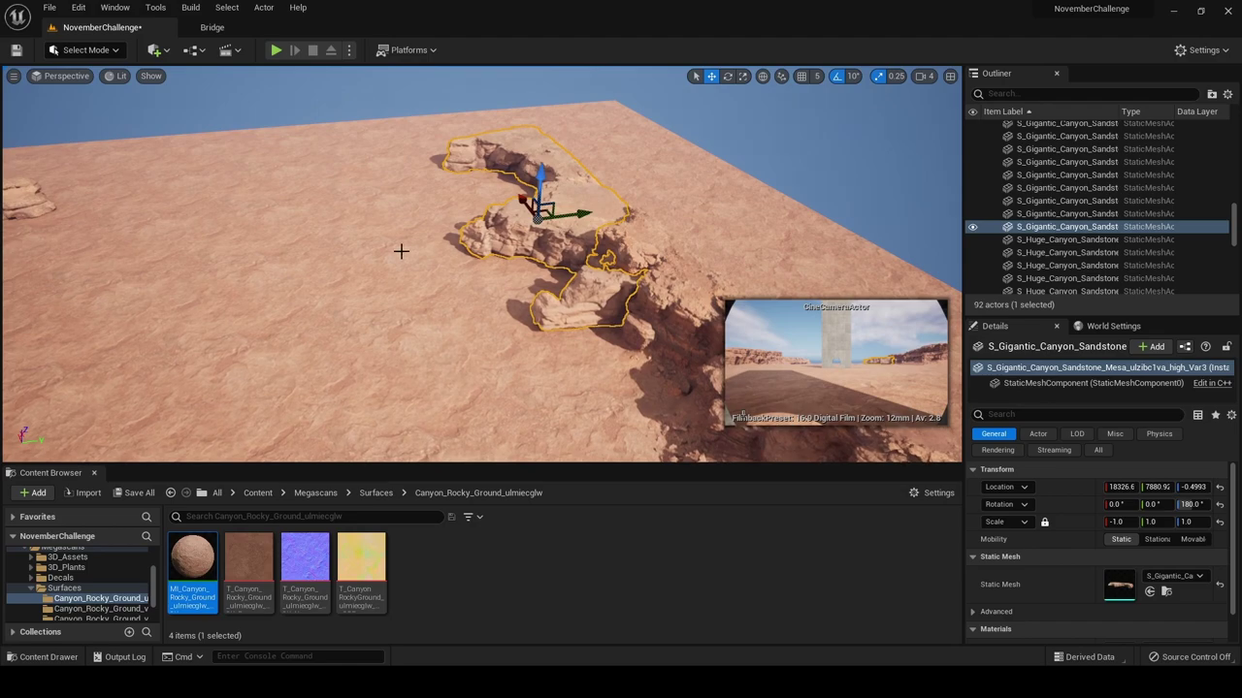
right_click_drag(558, 275, 456, 273)
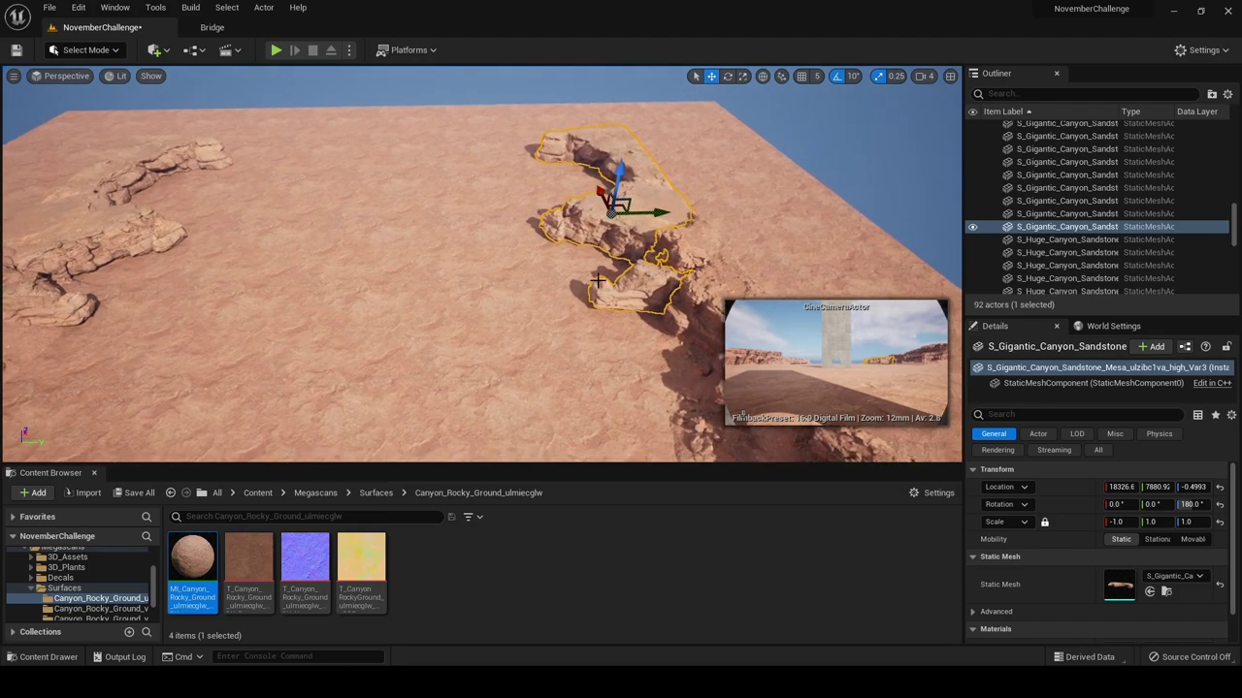
left_click_drag(651, 214, 669, 210)
right_click_drag(669, 210, 766, 215)
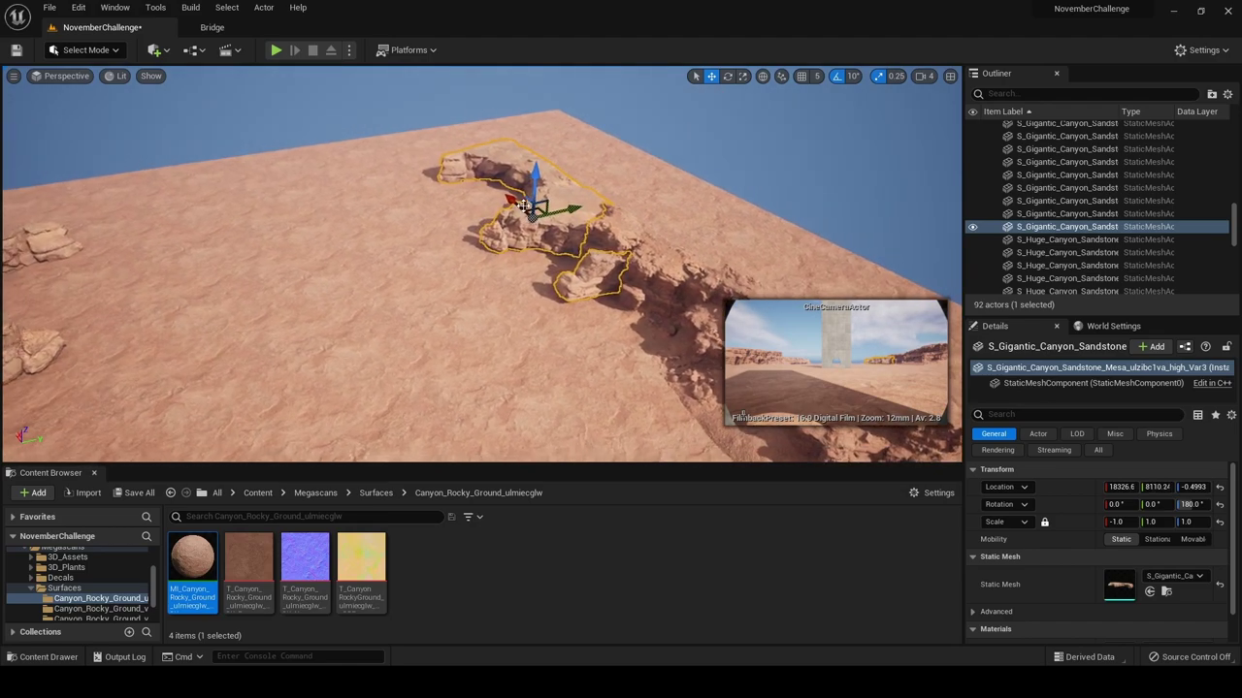
left_click_drag(513, 192, 626, 232)
Shift the unmirrored mesa on the rocky ground outward to about Y -8088
left_click(685, 230)
mouse_move(685, 230)
right_mouse_down()
mouse_move(645, 213)
mouse_move(685, 230)
right_mouse_up()
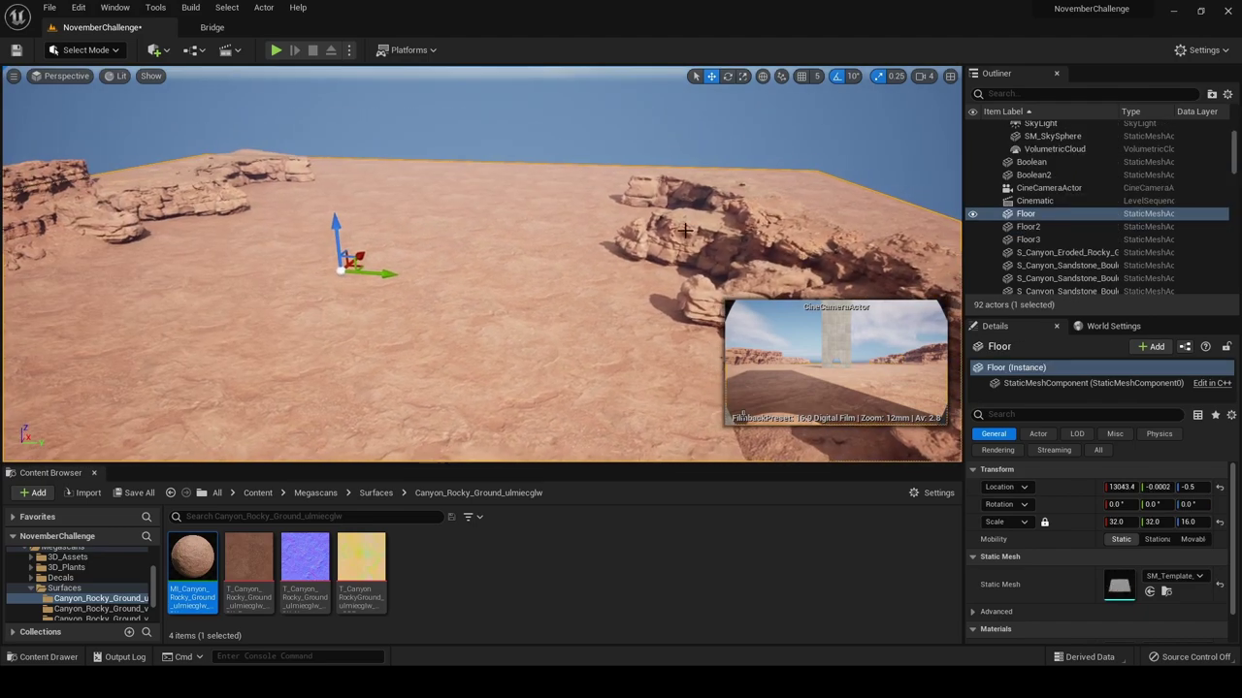
left_click(139, 207)
left_click_drag(247, 204, 235, 203)
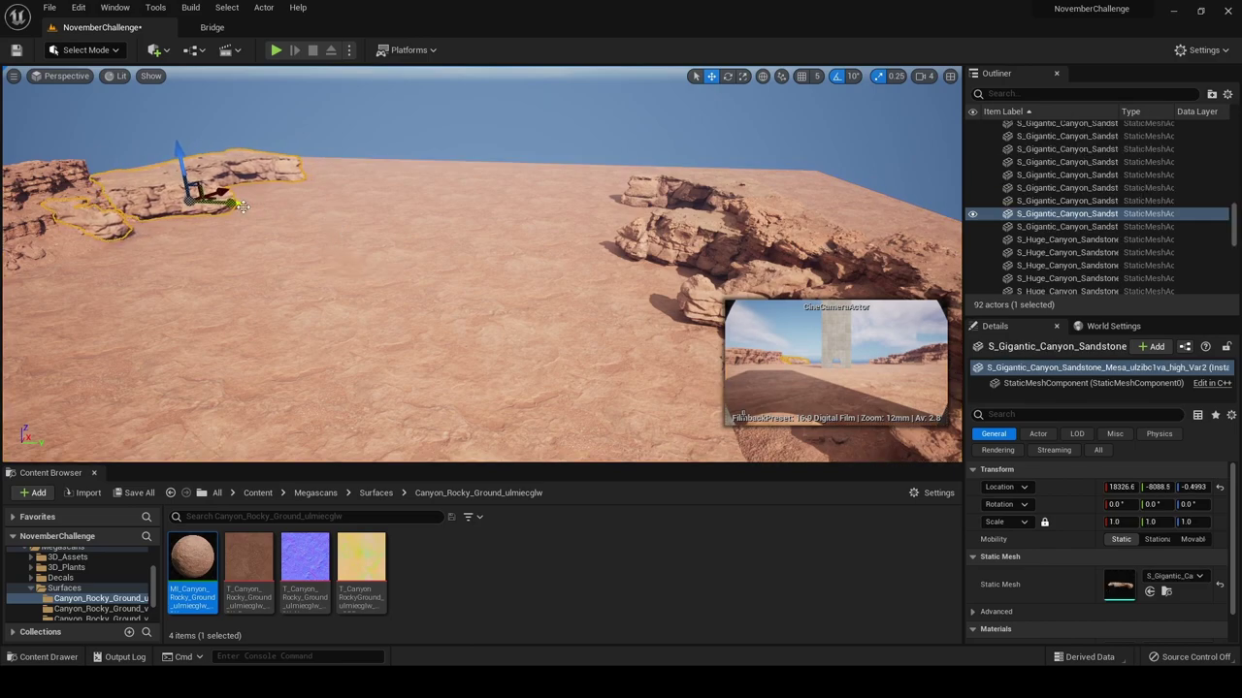
left_click(409, 270)
right_click_drag(408, 270, 409, 280)
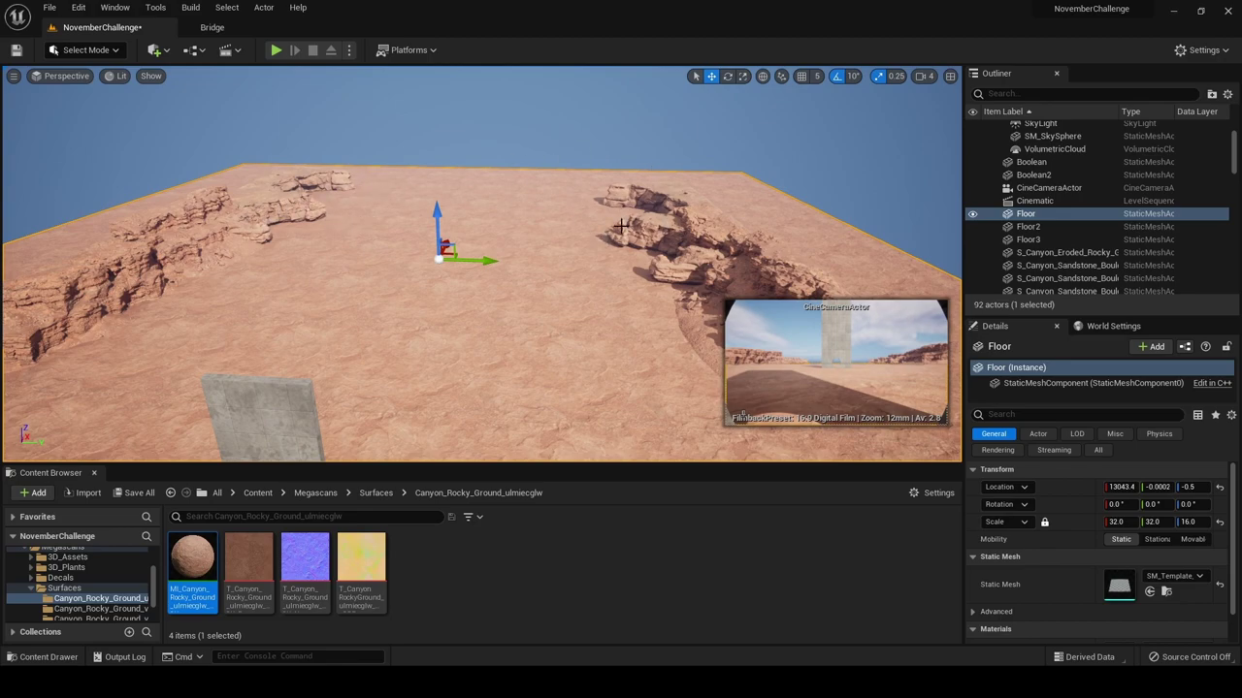
Check the canyon layout through the CineCameraActor, then stop piloting it and select the camera in the scene
right_click_drag(109, 123, 110, 124)
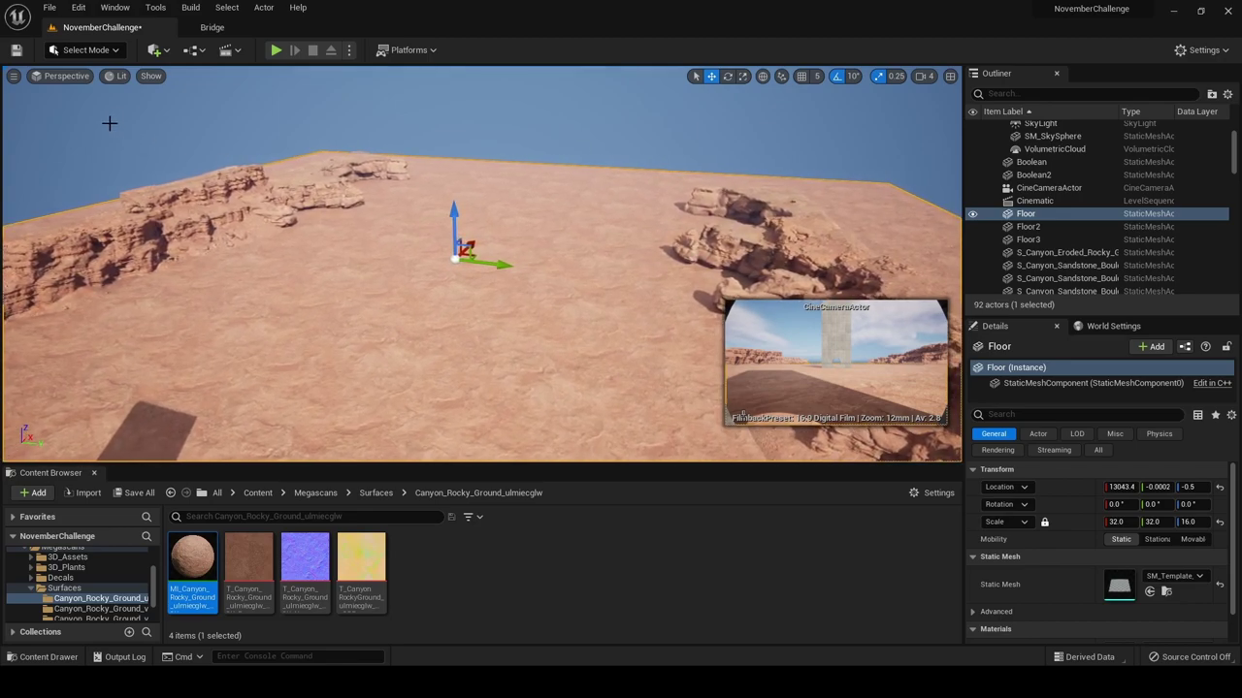
left_click(77, 77)
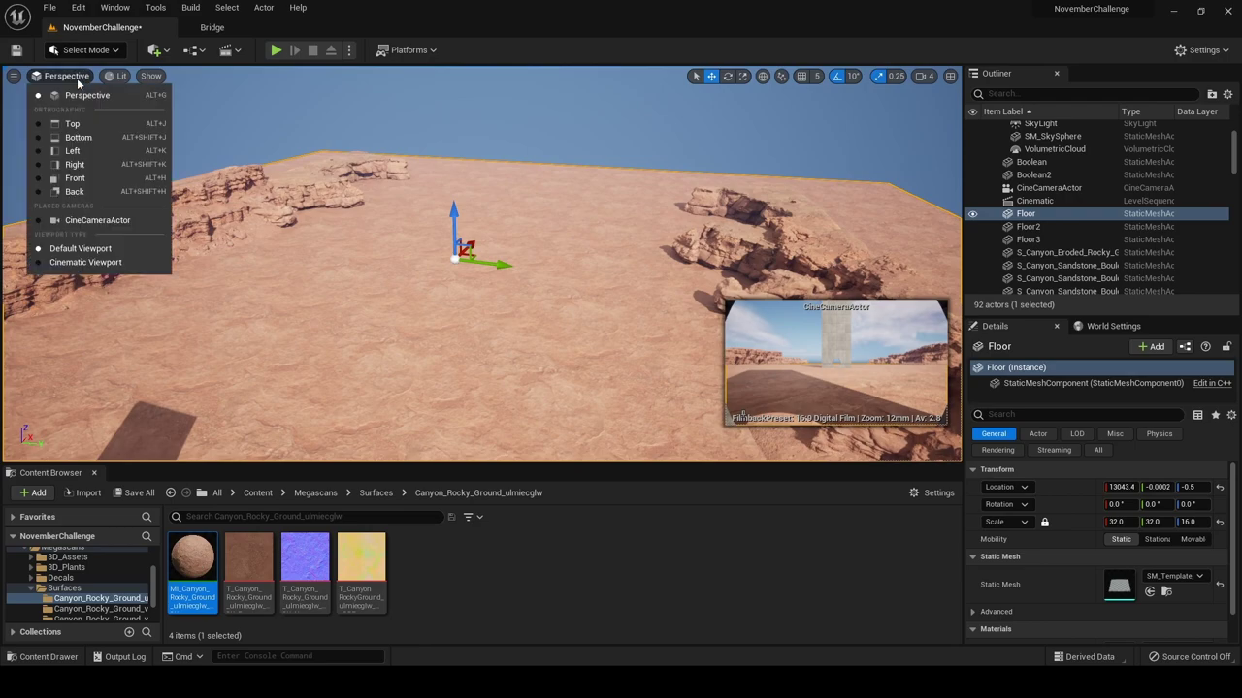
left_click(134, 219)
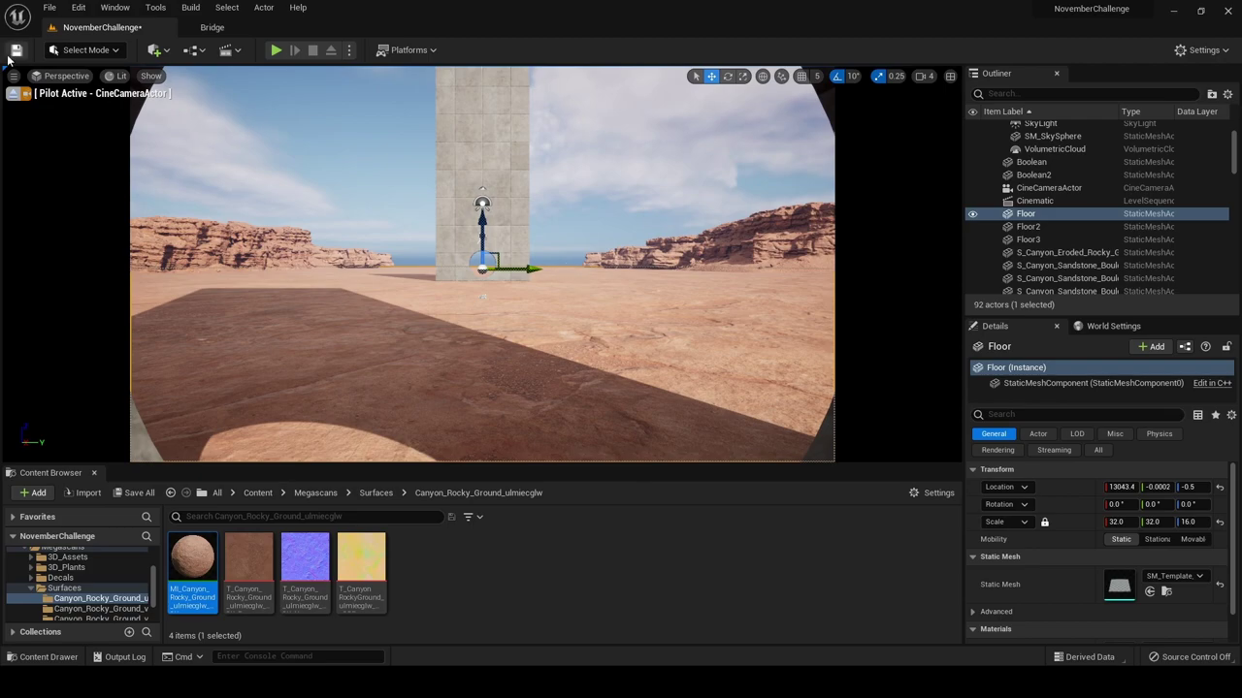
left_click(13, 94)
right_click_drag(407, 257, 406, 369)
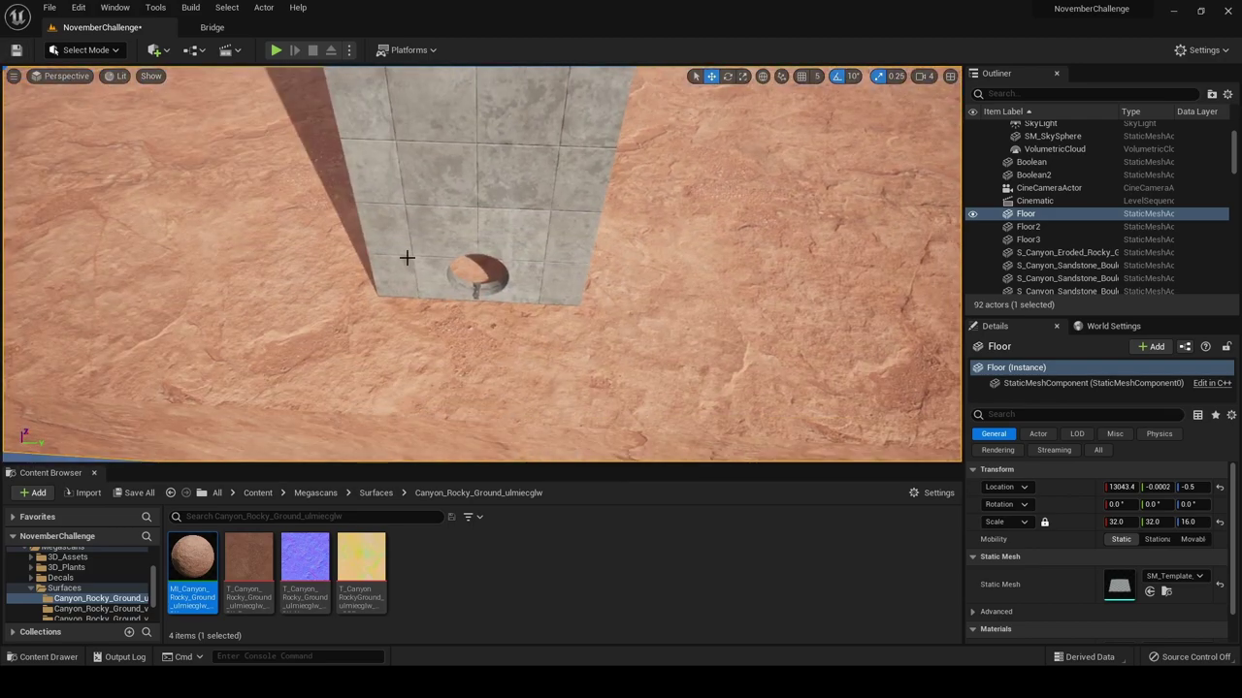
left_click(476, 291)
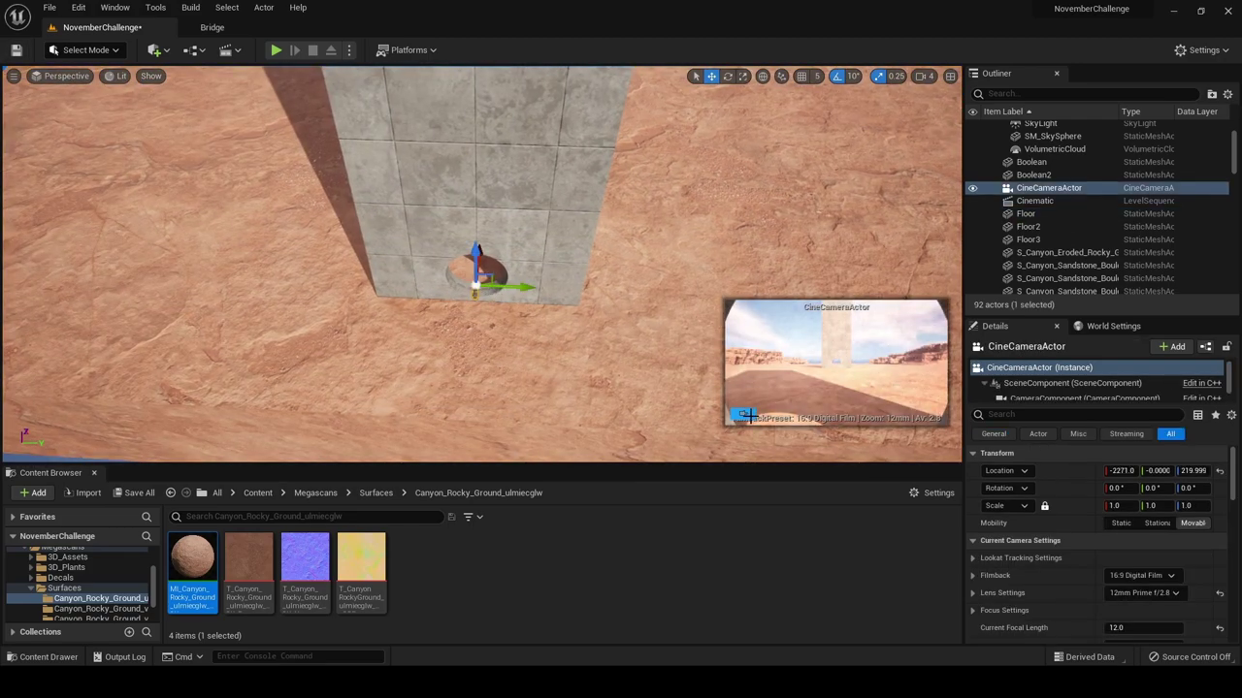
Duplicate a gigantic cliff from the asset floor to the ground's far corner, about X 26316, Y -8047, rotated 90° about Z
right_click_drag(649, 342, 546, 384)
key("s")
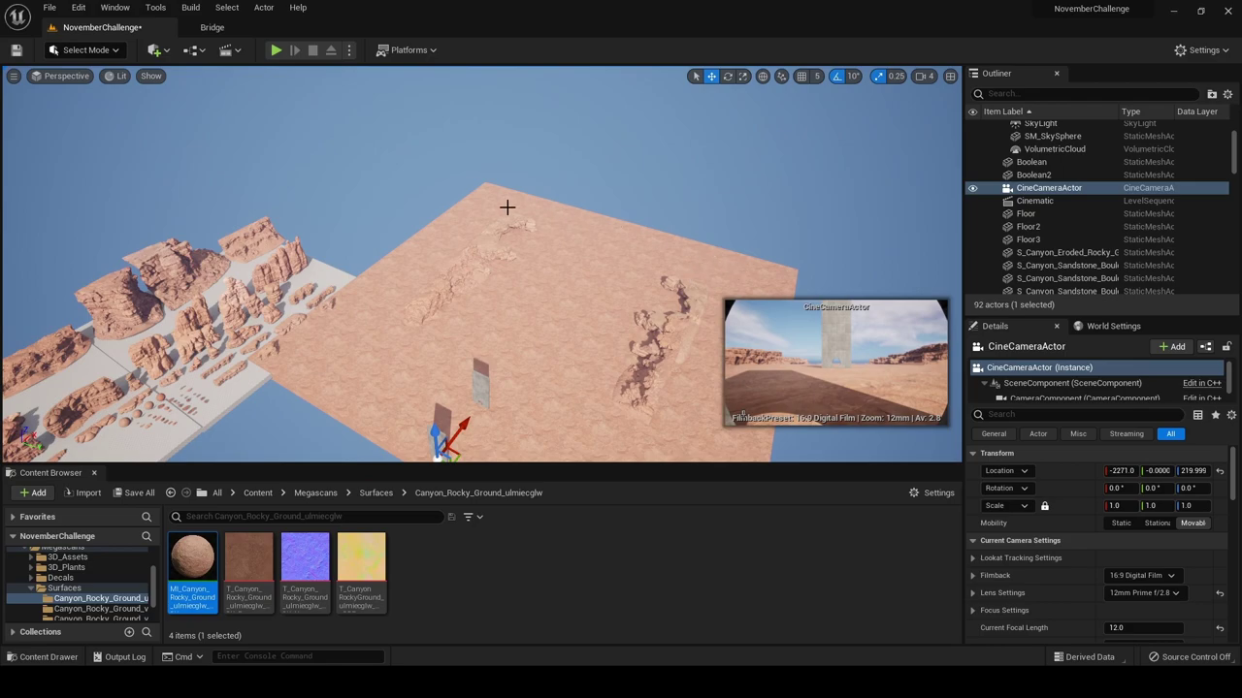
right_click_drag(556, 200, 388, 209)
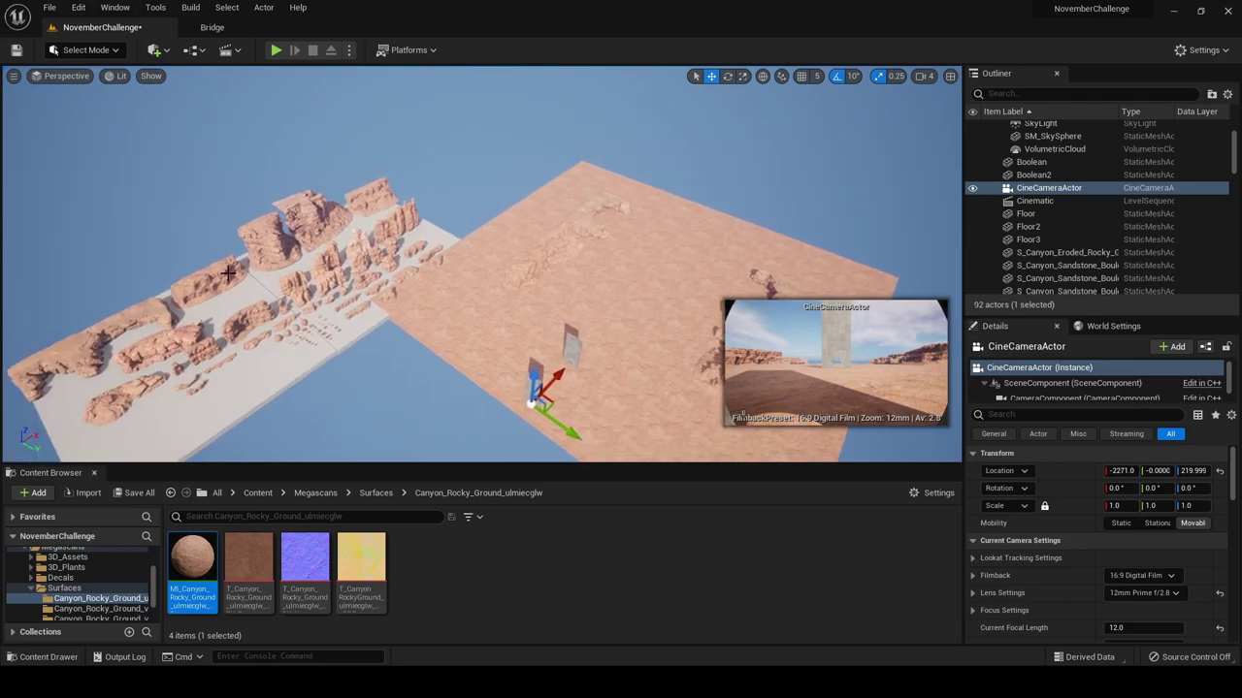
left_click(244, 276)
left_click_drag(255, 267, 487, 180, "alt")
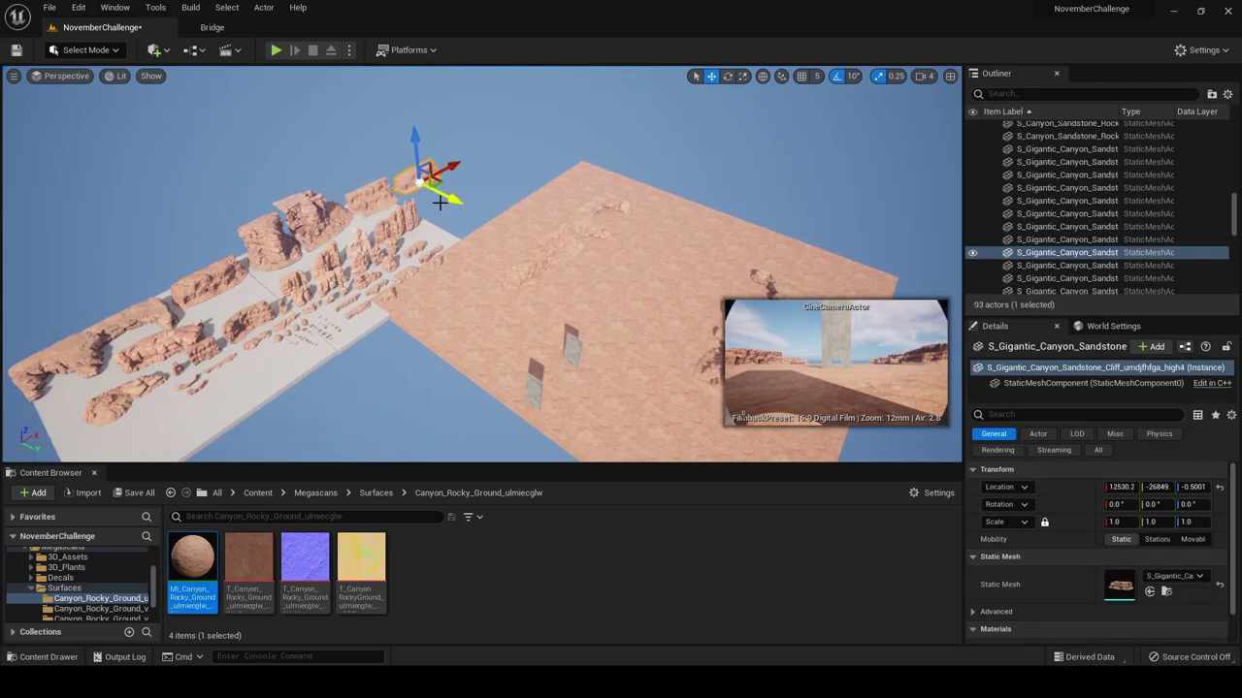
right_click_drag(450, 201, 493, 202)
left_click_drag(377, 204, 599, 191)
key("e")
key("w")
Scale the far-corner cliff uniformly to 2 and reposition it at about X 26707, with its base sunk to about Z -346
left_click(1116, 521)
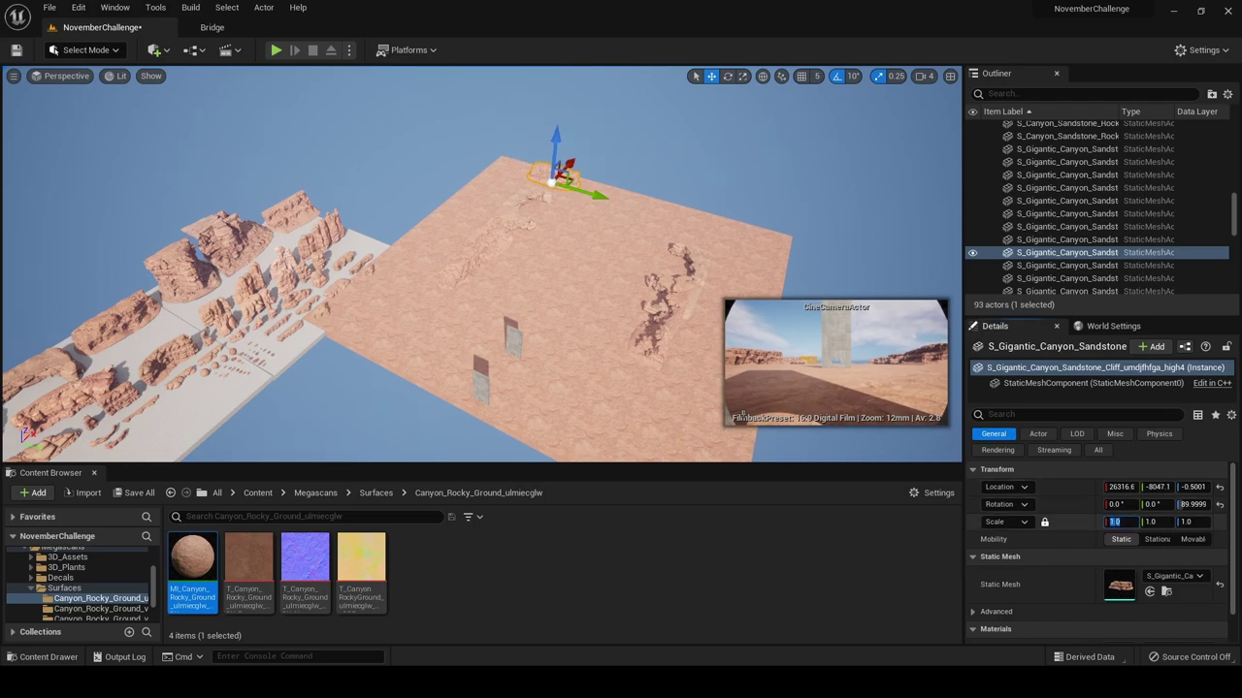
type("2")
key("Return")
right_click_drag(485, 281, 538, 230)
left_click_drag(569, 177, 543, 157)
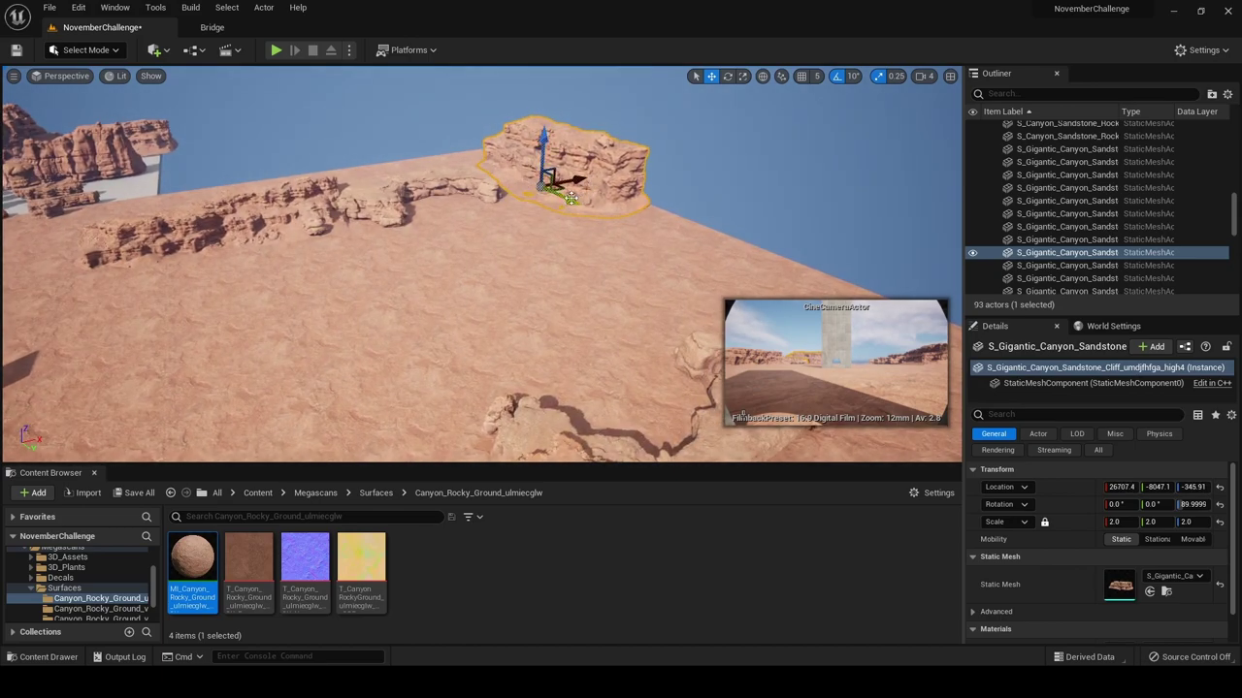
mouse_move(570, 199)
left_mouse_down()
mouse_move(574, 180)
mouse_move(549, 195)
mouse_move(571, 171)
mouse_move(559, 192)
left_mouse_up()
mouse_move(559, 192)
right_mouse_down()
mouse_move(652, 229)
mouse_move(553, 182)
right_mouse_up()
Duplicate the enlarged cliff beyond the ground's edge to about X 24549, Y -16686, with a Z rotation of 40°
left_click_drag(594, 250, 472, 201, "alt")
key("e")
key("w")
right_click_drag(579, 251, 629, 250)
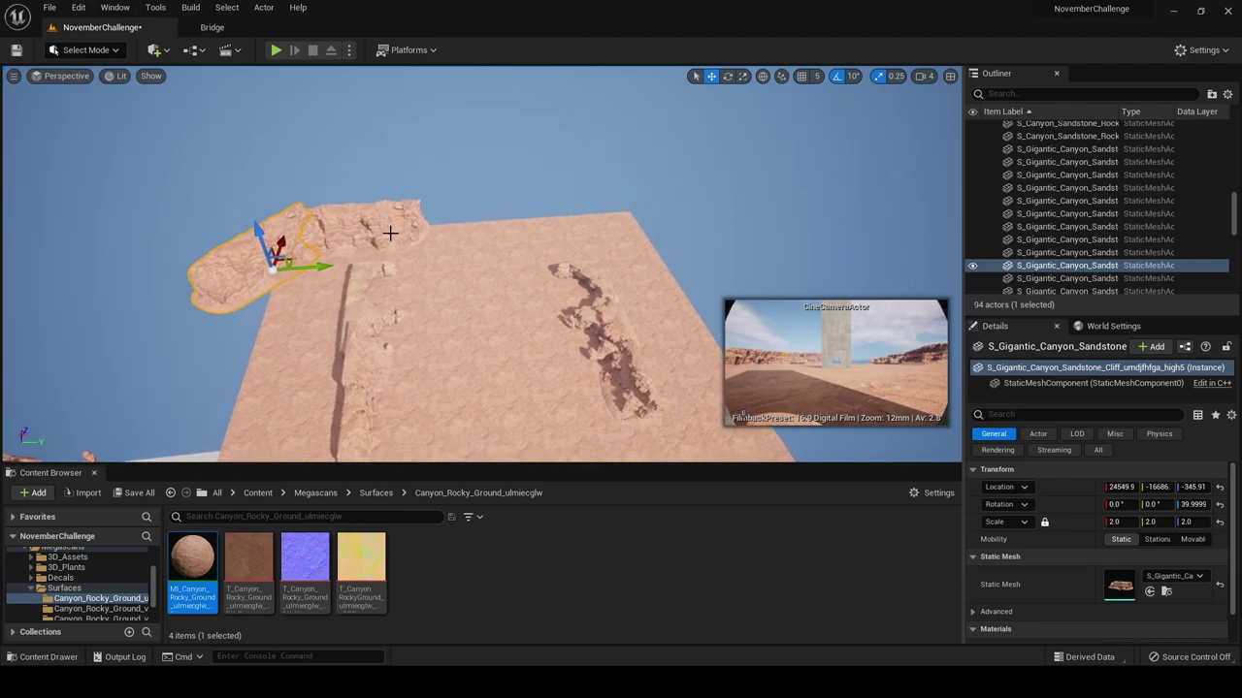
left_click(391, 233)
left_click_drag(414, 236, 619, 247, "alt")
key("Delete")
Duplicate a gigantic cliff from the asset floor to the ground's far edge, about X 25961, Y -2656, rotated 90° about Z
right_click_drag(619, 247, 499, 231)
left_click(390, 234)
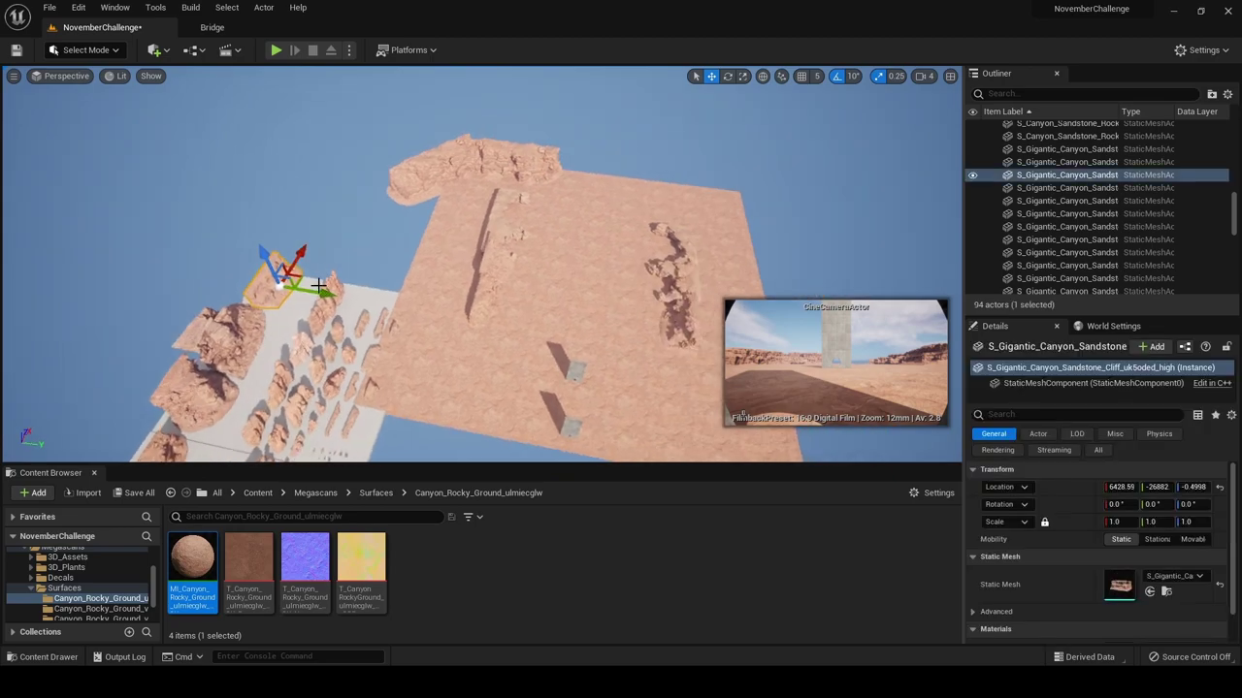
left_click_drag(328, 288, 554, 171, "alt")
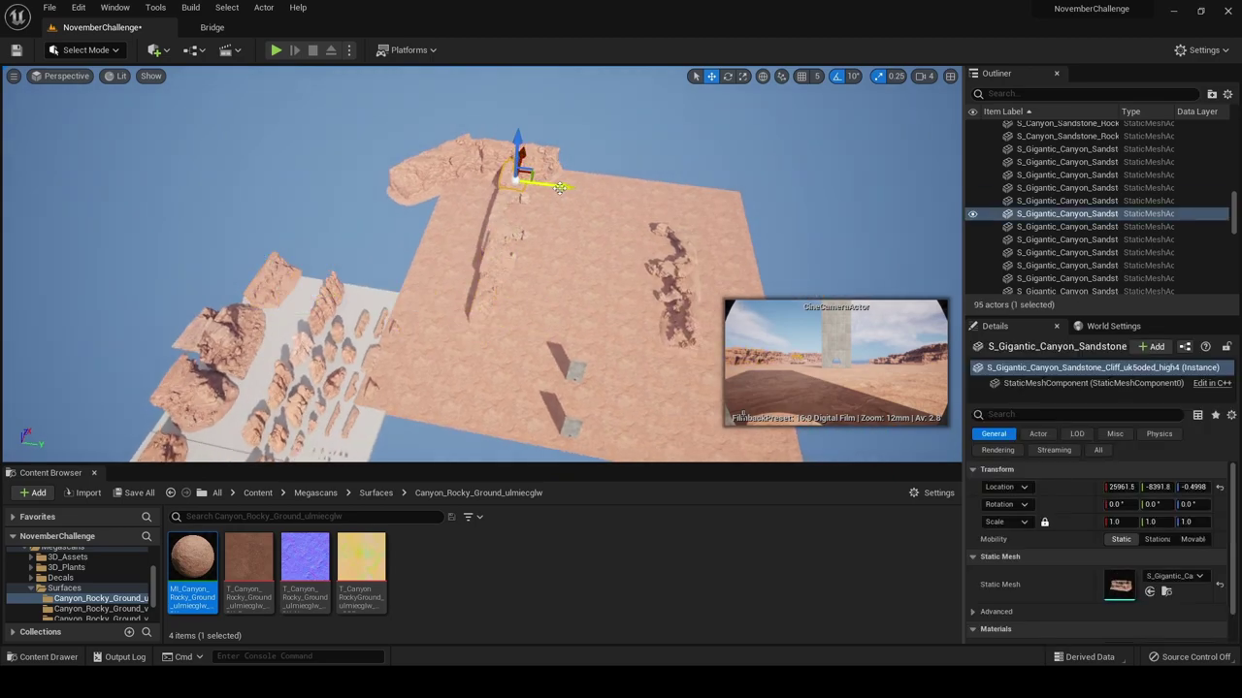
key("e")
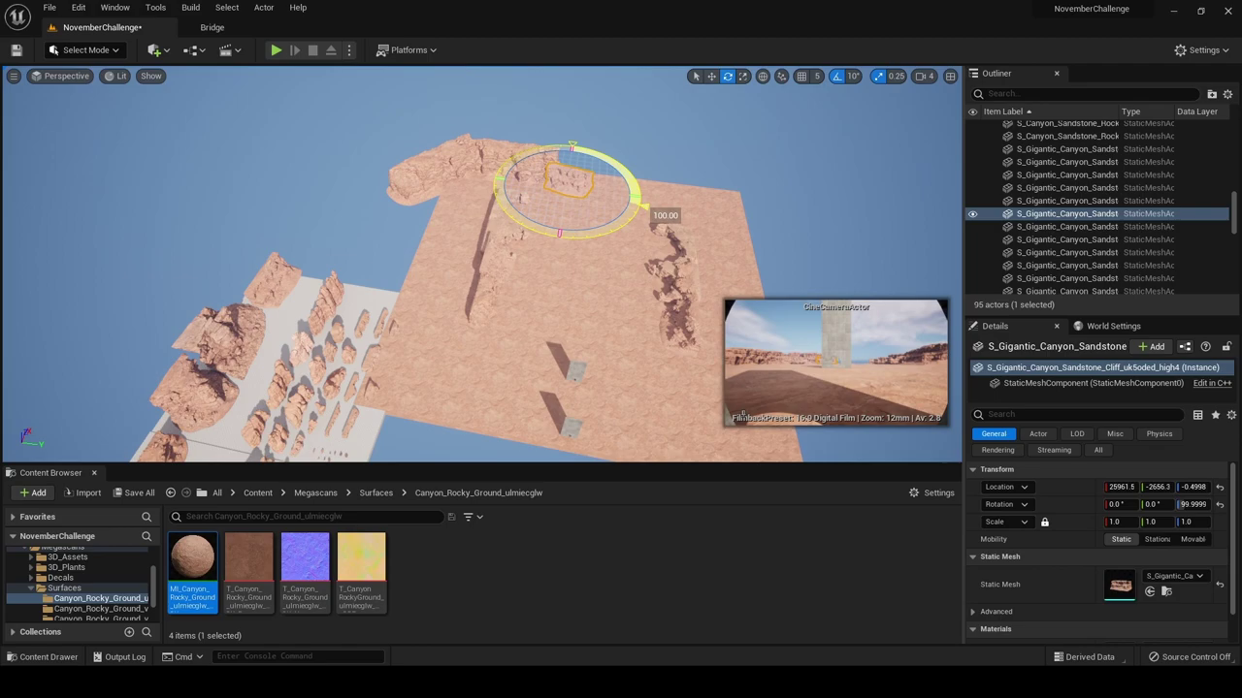
left_click_drag(642, 206, 642, 194)
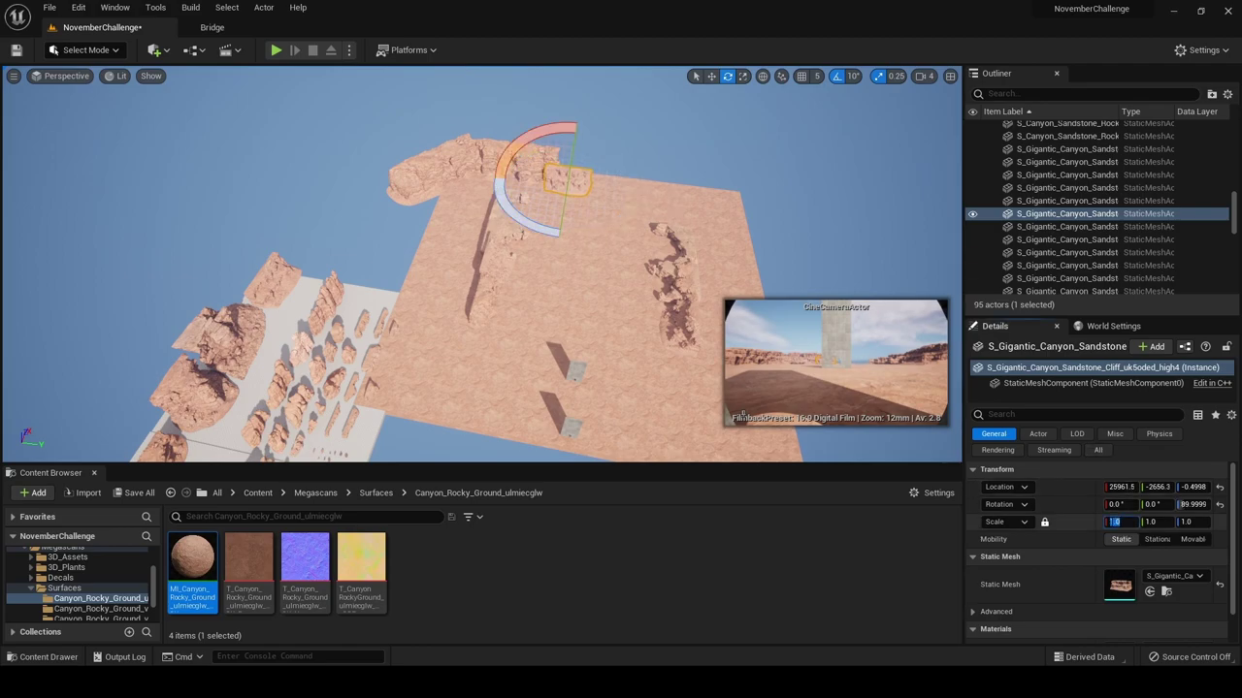
Scale the new far-edge cliff uniformly to 2
type("2")
key("Return")
left_click(617, 162)
left_click(594, 174)
key("w")
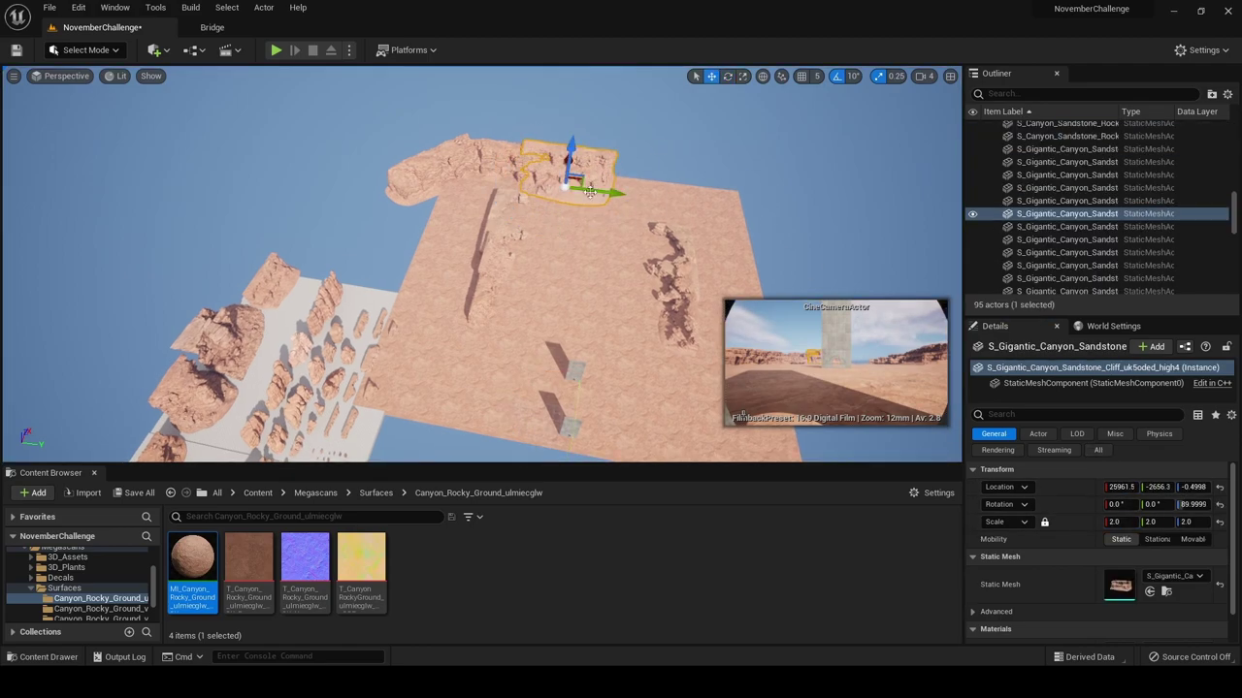
Slide the cliff along the far edge and duplicate it around the corner to about X 23288, Y 14360, with a Z rotation of 130°
left_click_drag(623, 194, 737, 210)
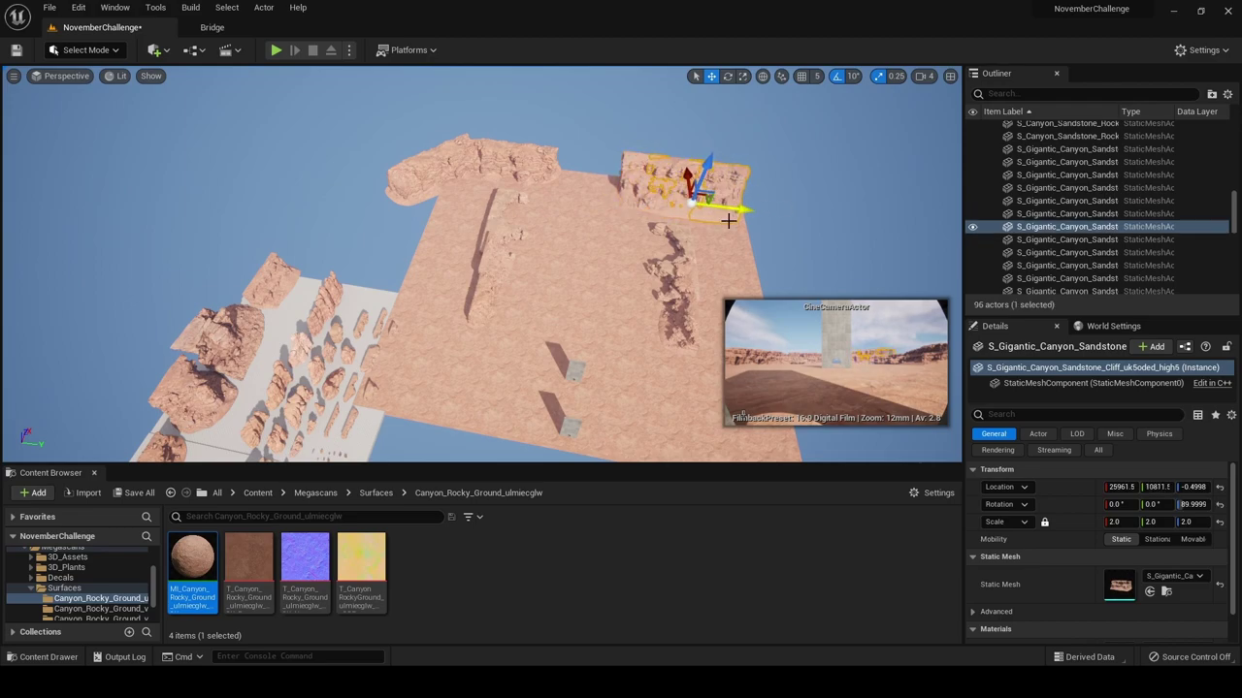
key("e")
left_click_drag(662, 228, 726, 195)
key("w")
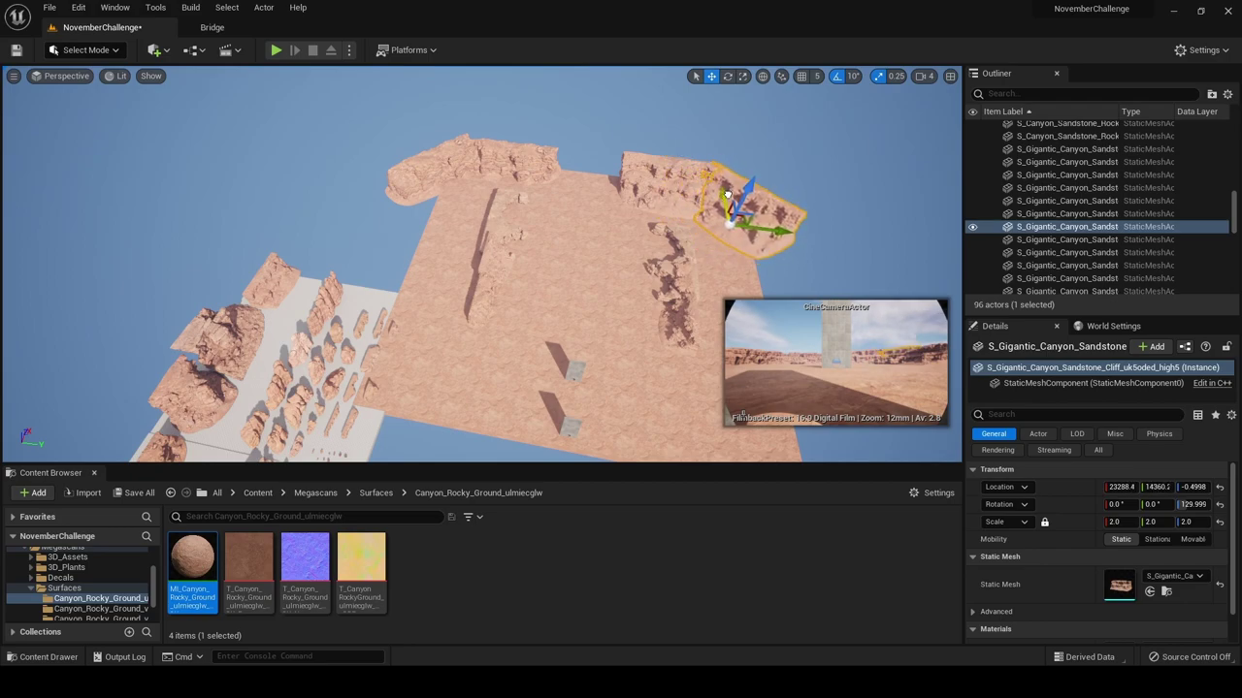
Check the background cliffs through the CineCameraActor, then stop piloting it and select the camera beside the concrete wall
left_click(842, 172)
right_click_drag(842, 172, 850, 114)
key("w")
right_click_drag(752, 330, 752, 278)
key("s")
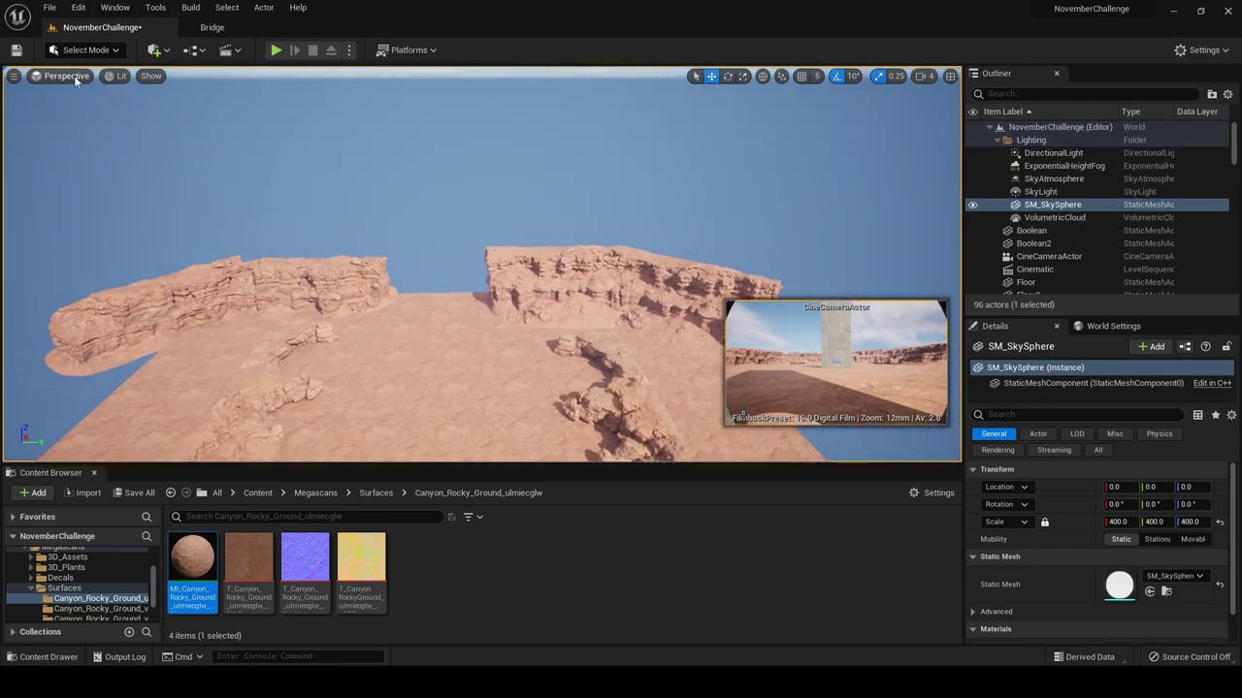
left_click(66, 75)
left_click(95, 221)
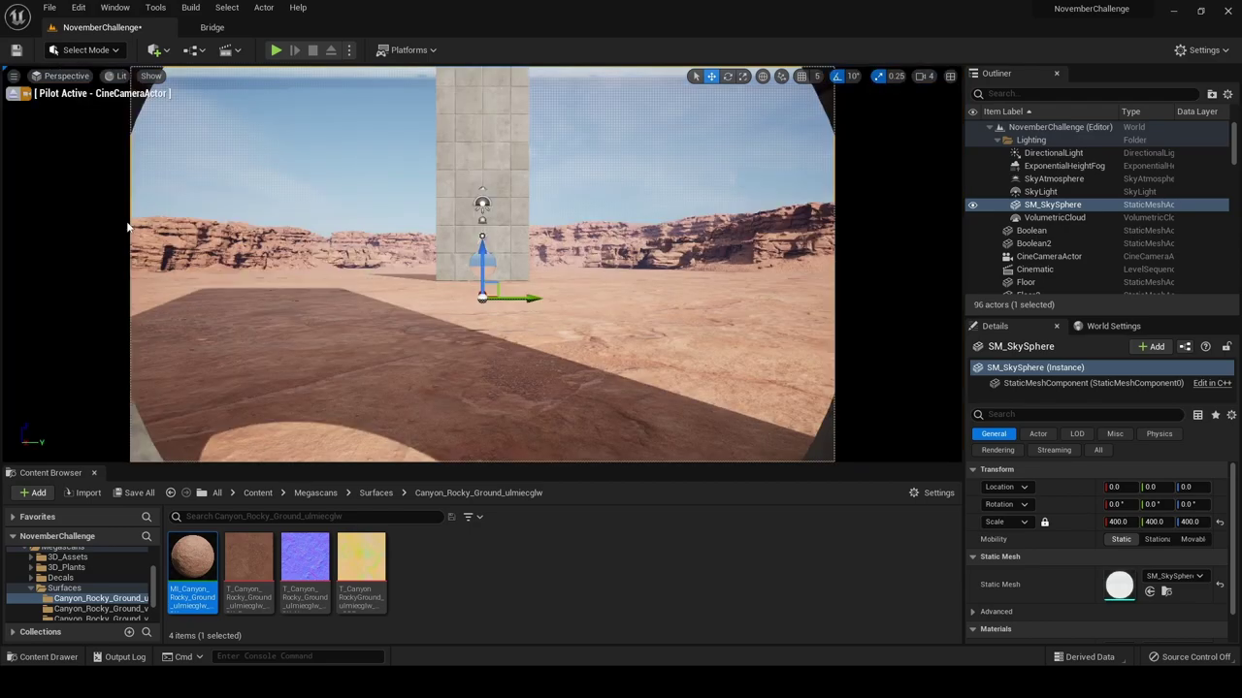
left_click(600, 269)
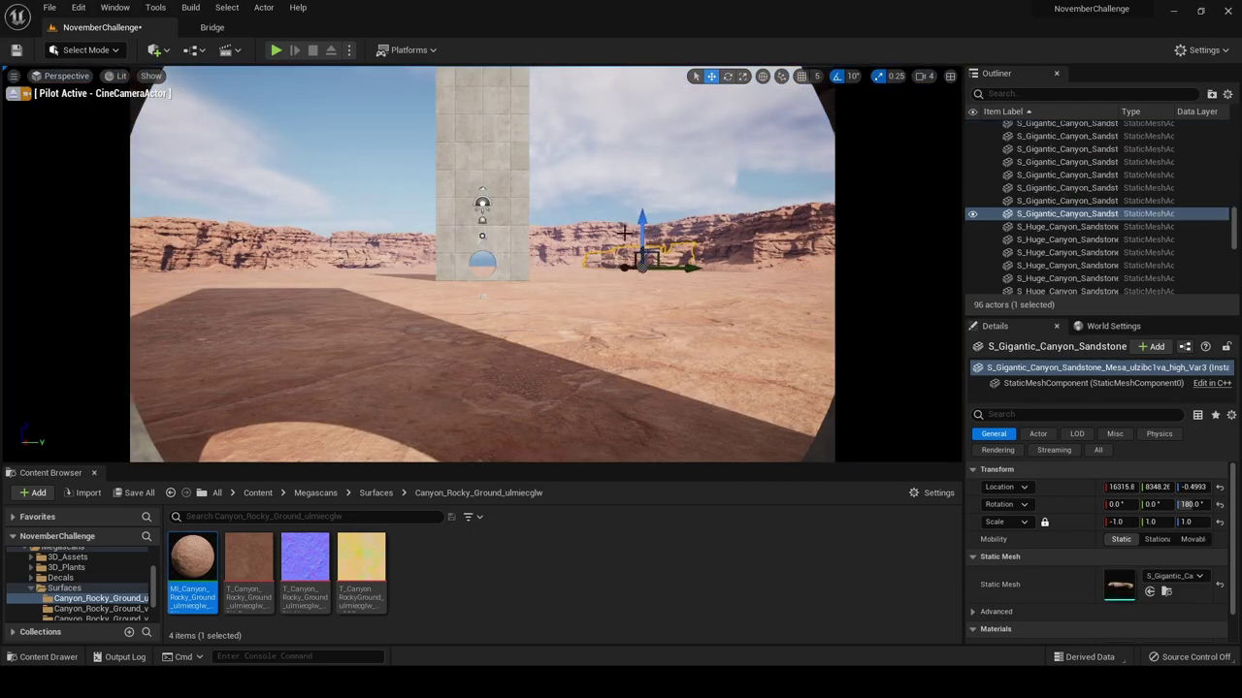
left_click(600, 226)
left_click(582, 219)
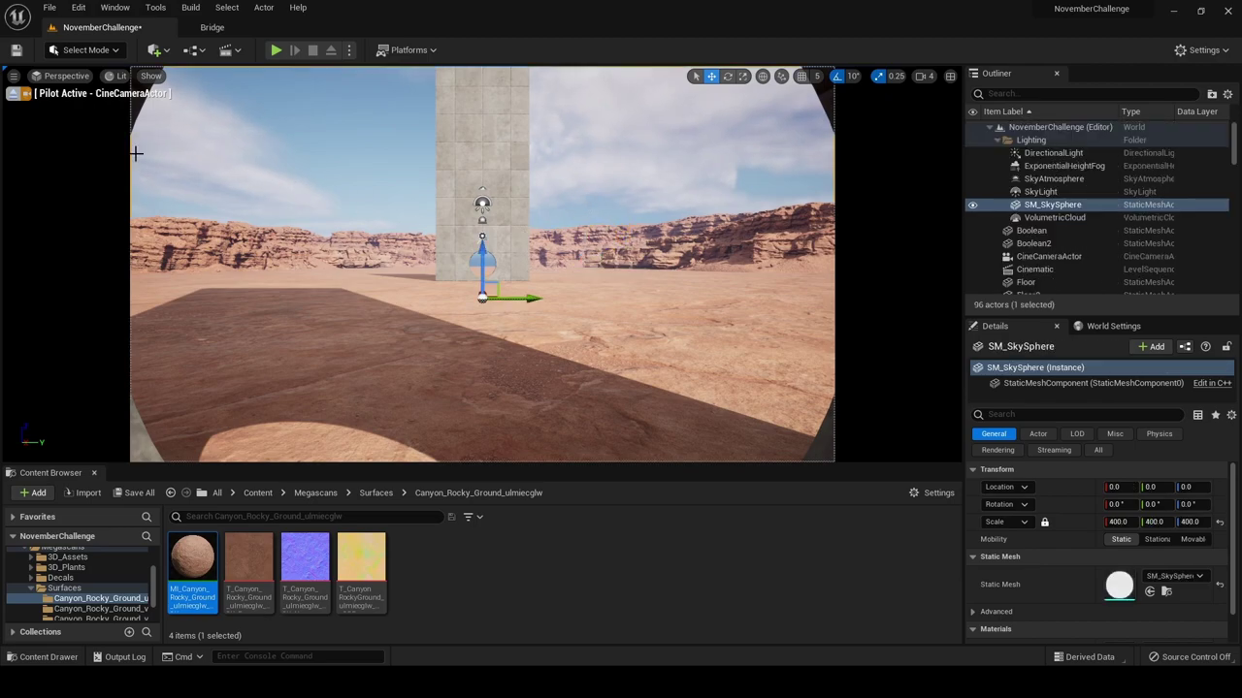
left_click(16, 92)
right_click_drag(510, 326, 509, 403)
left_click(505, 327)
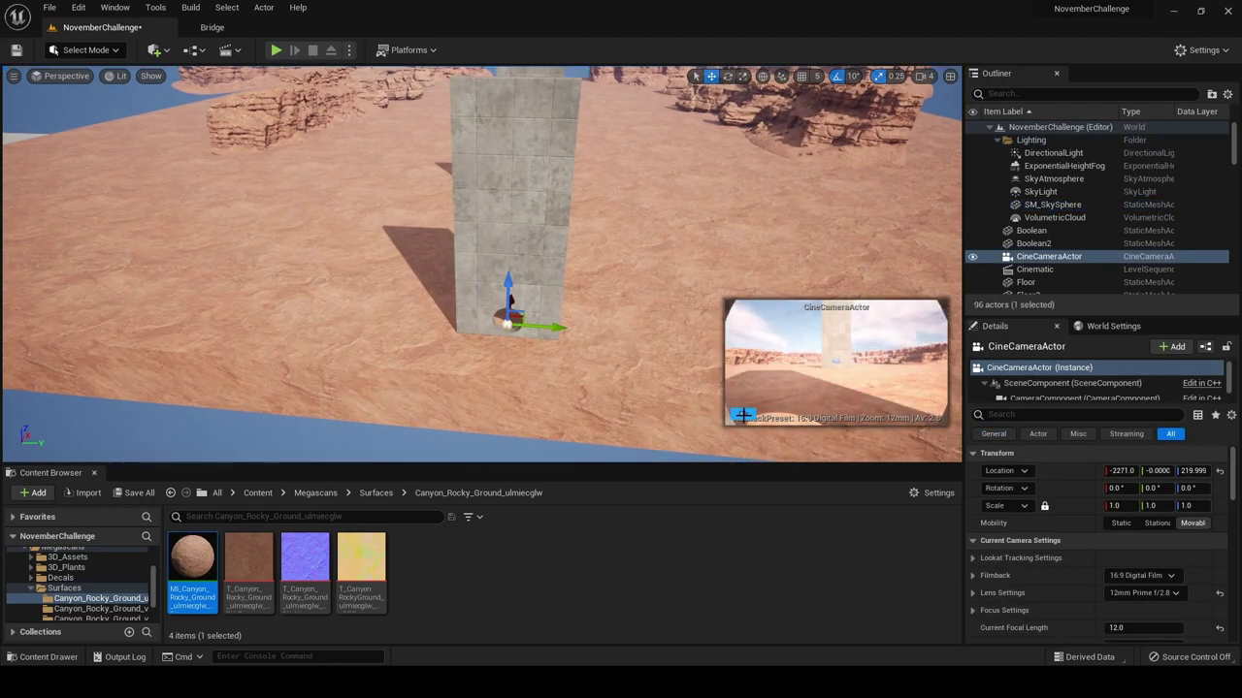
Duplicate a massive sandstone cliff from the asset floor onto the ground at about X 15394, Y 10249
right_click_drag(700, 394, 582, 390)
right_click_drag(582, 214, 603, 171)
right_click_drag(517, 172, 519, 219)
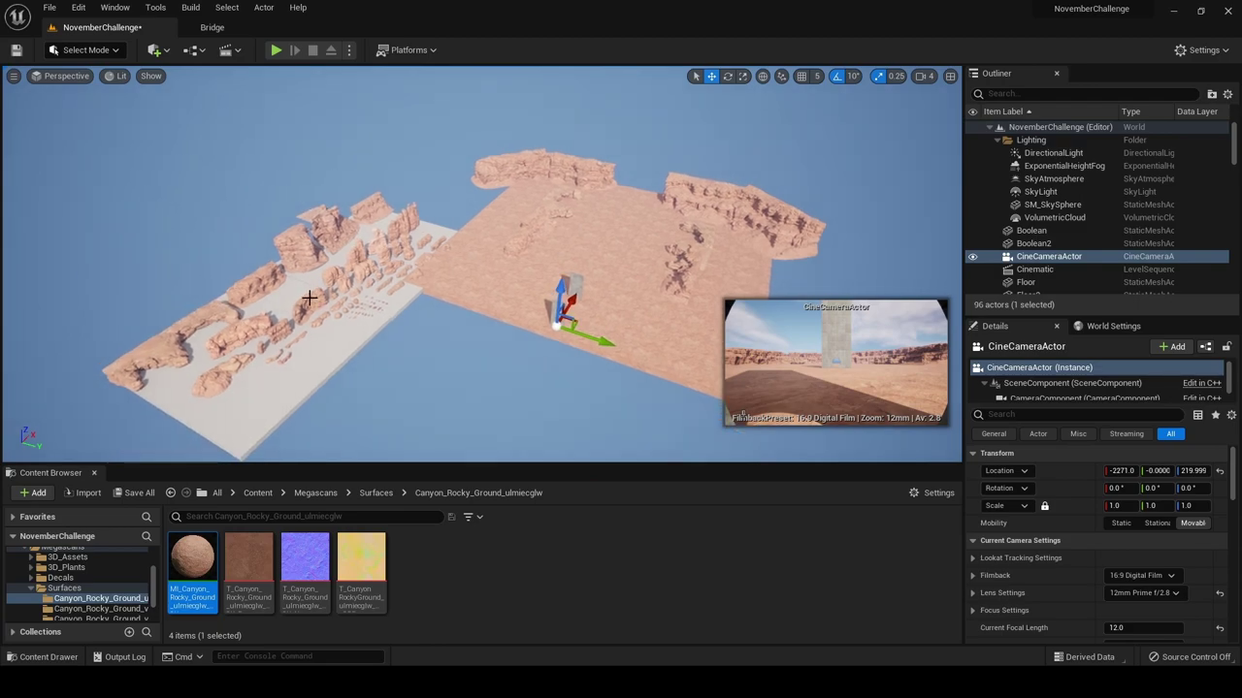
left_click(309, 297)
left_click_drag(352, 330, 442, 365, "alt")
left_click_drag(413, 323, 569, 226)
key("f")
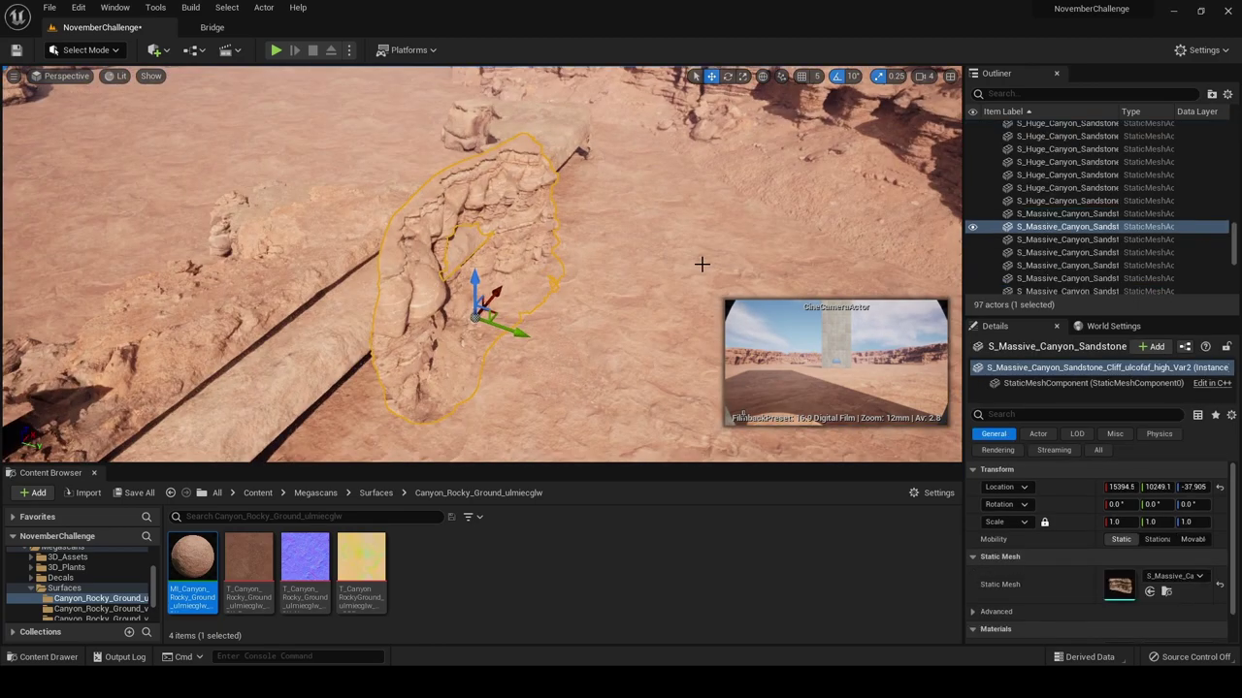
Rotate the duplicated massive cliff to 120° about Z and scale it uniformly to 2
right_click_drag(701, 262, 669, 242)
key("e")
left_click_drag(559, 347, 570, 347)
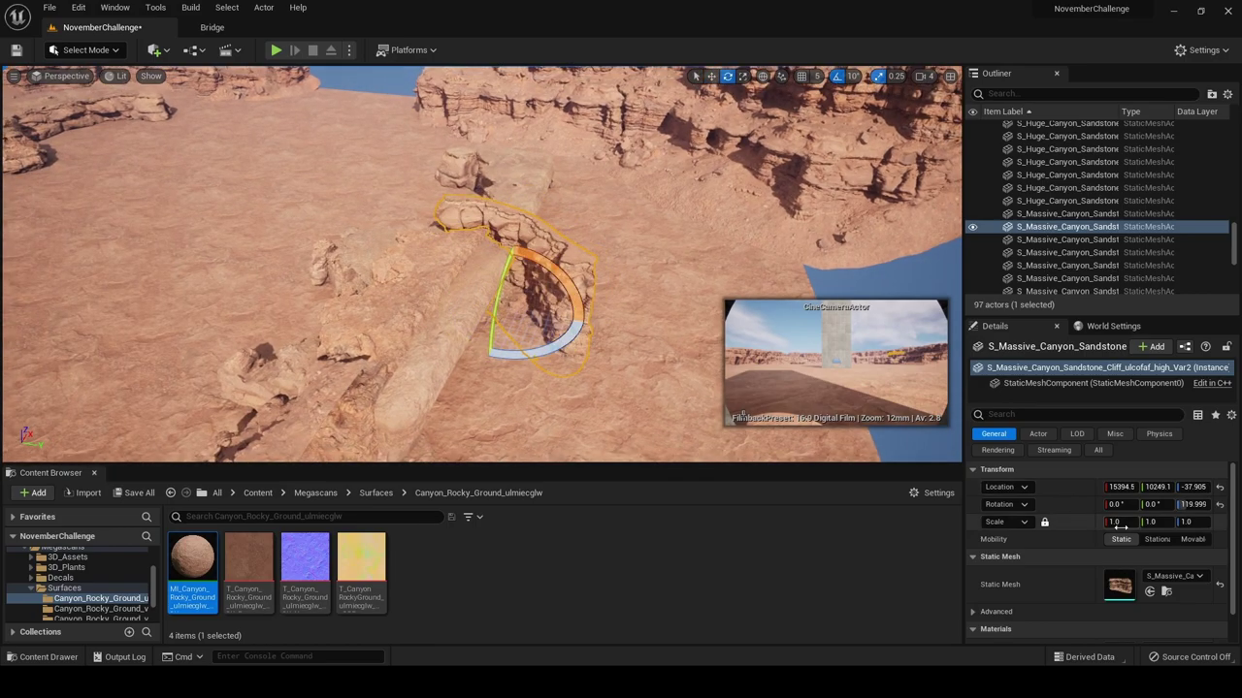
type("2")
key("Return")
key("f")
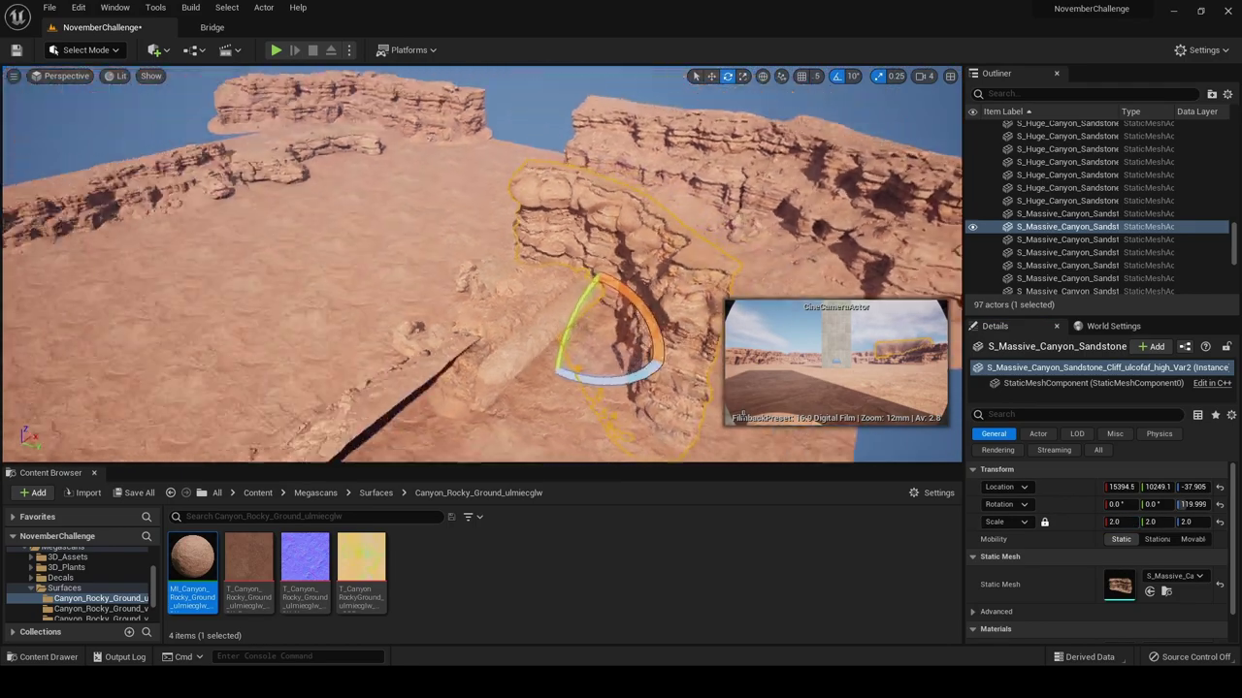
Move the massive cliff back to about X 21163 and set its uniform scale to 1.5
key("w")
left_click_drag(604, 322, 691, 254)
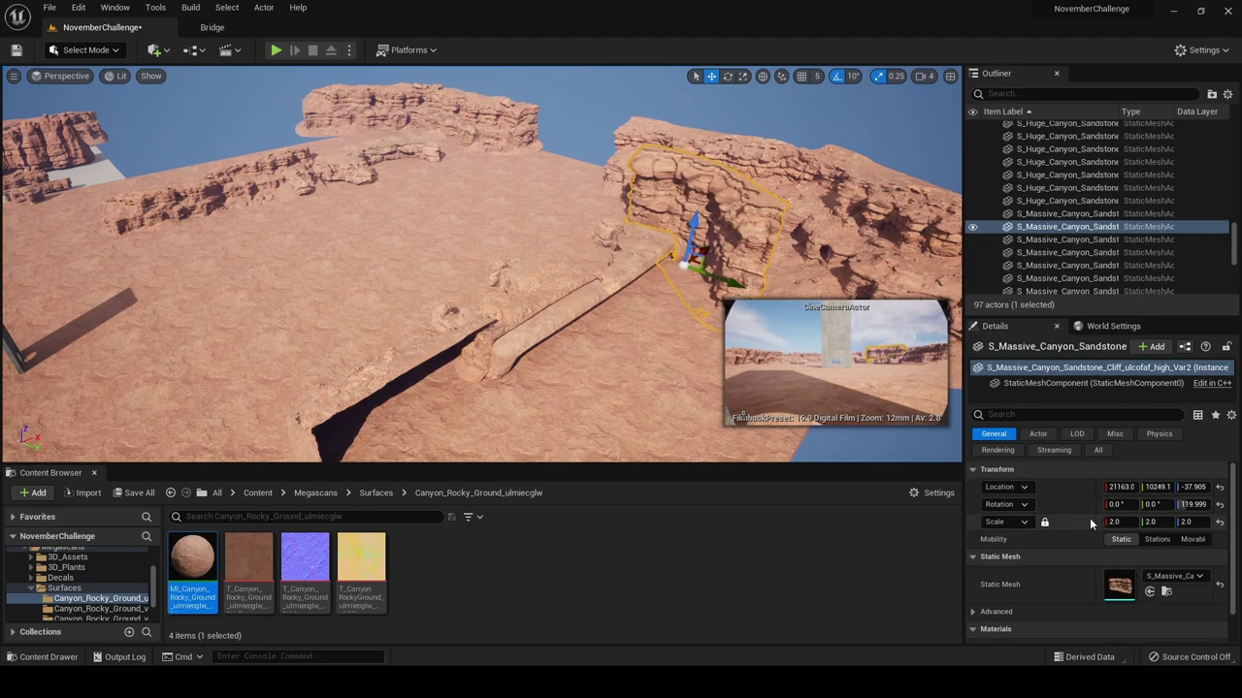
type("1.5")
key("Return")
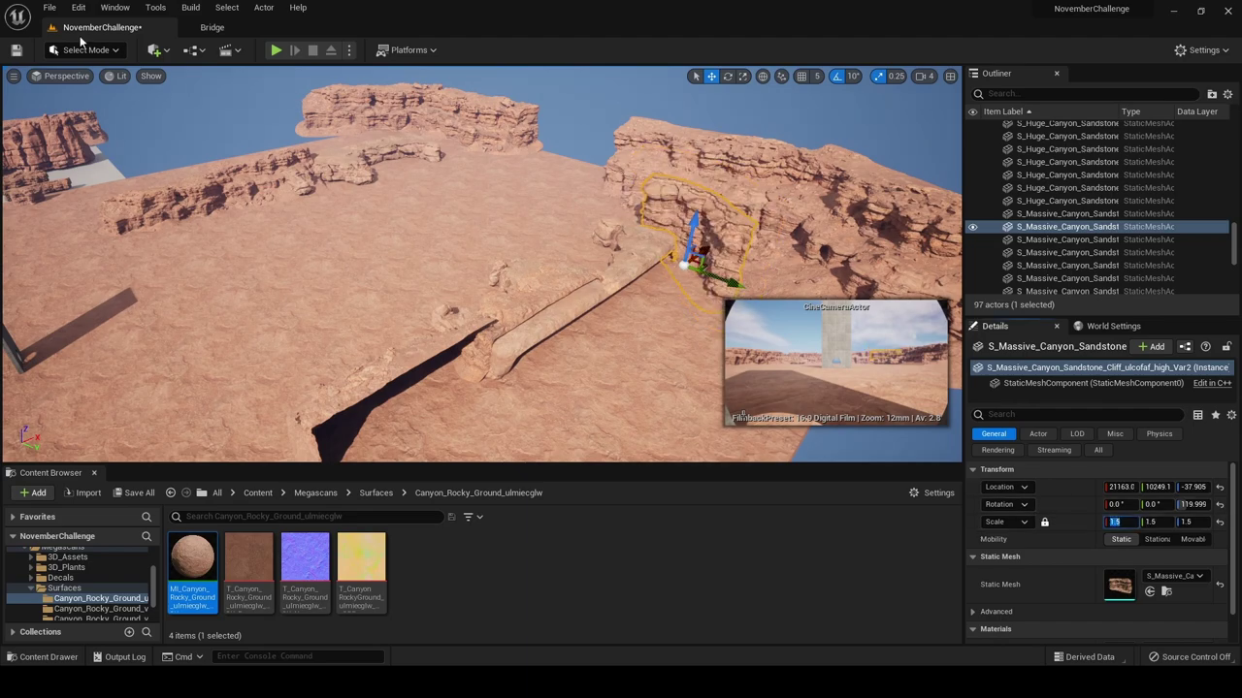
Sink the massive cliff to about Z -166 while piloting the CineCameraActor, then deselect it to judge the composition
left_click(66, 75)
left_click(105, 213)
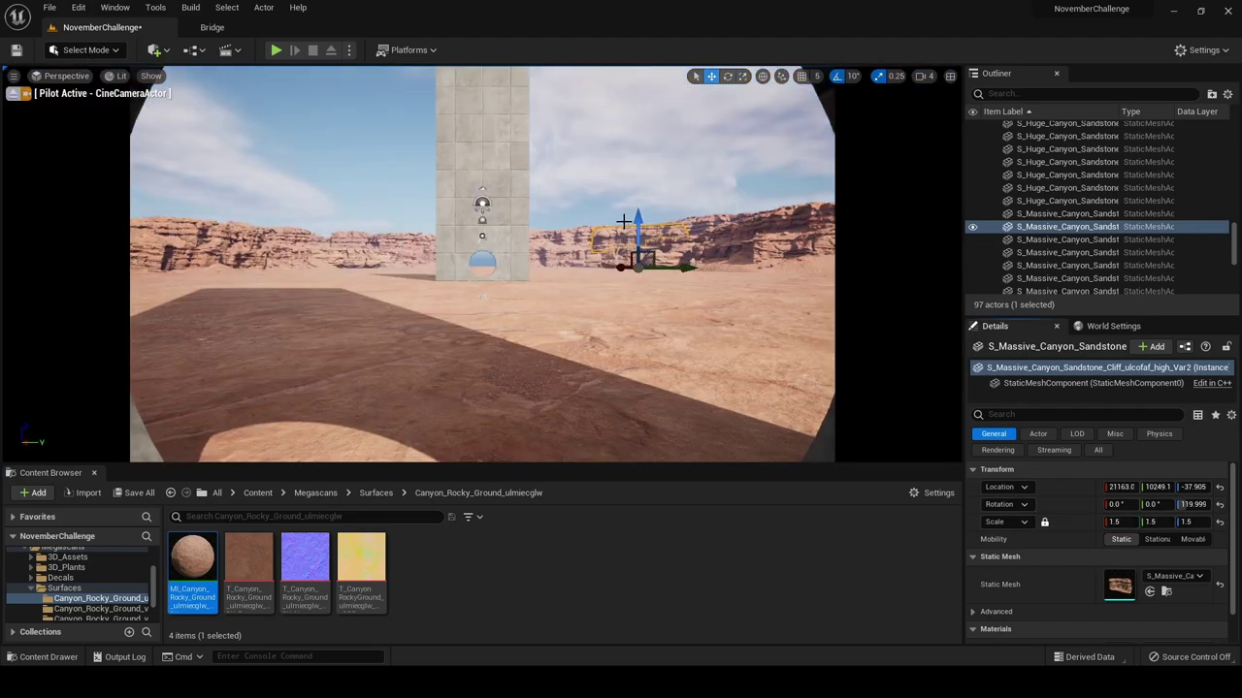
left_click_drag(633, 220, 636, 217)
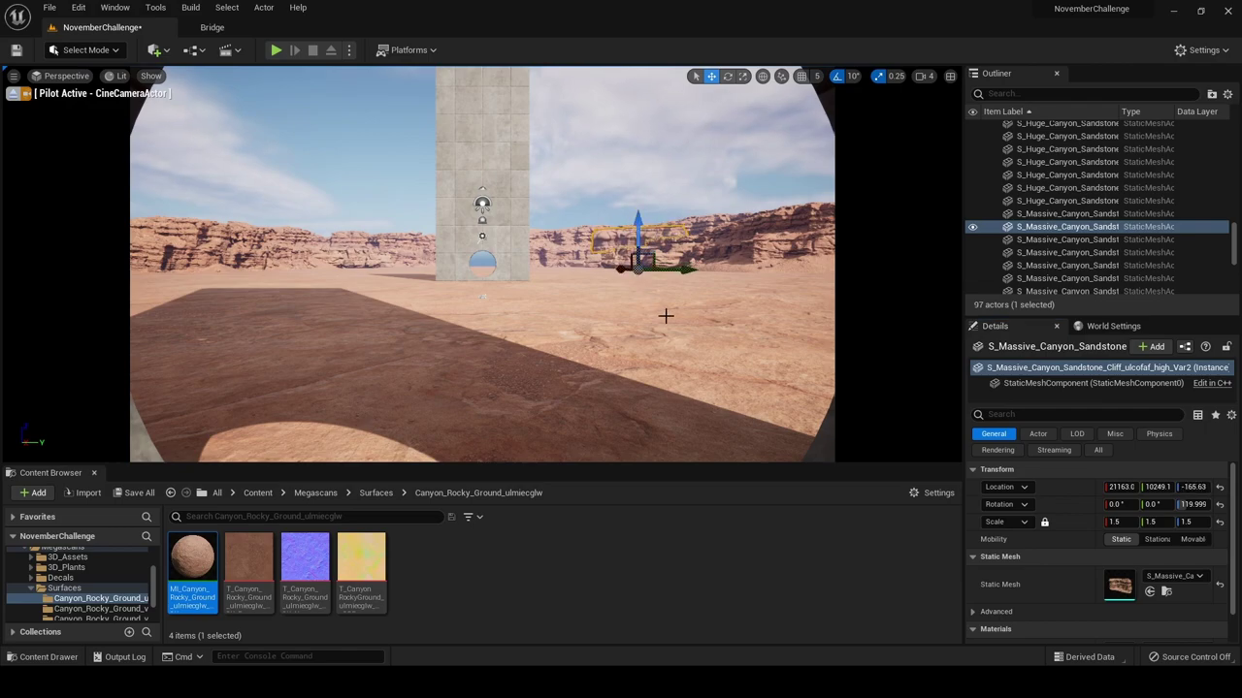
left_click(598, 313)
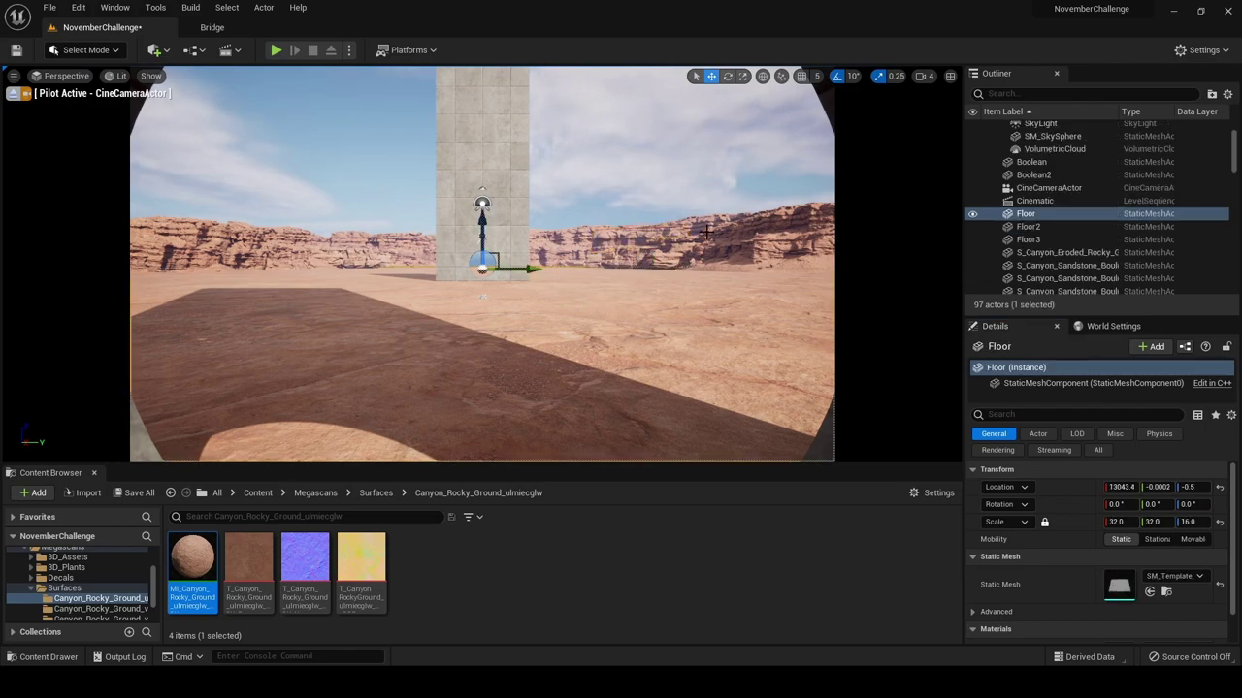
Duplicate the massive cliff across to the opposite side of the canyon, at about Y -20868
left_click(591, 262)
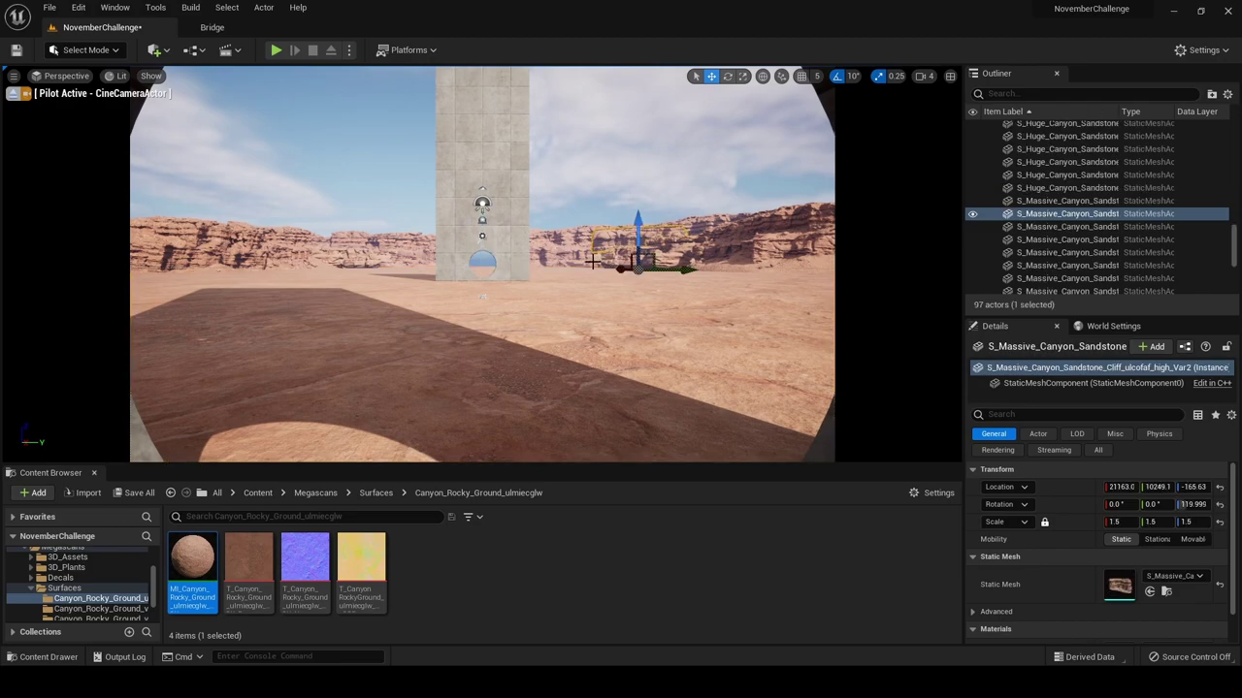
left_click_drag(676, 270, 204, 271, "alt")
key("e")
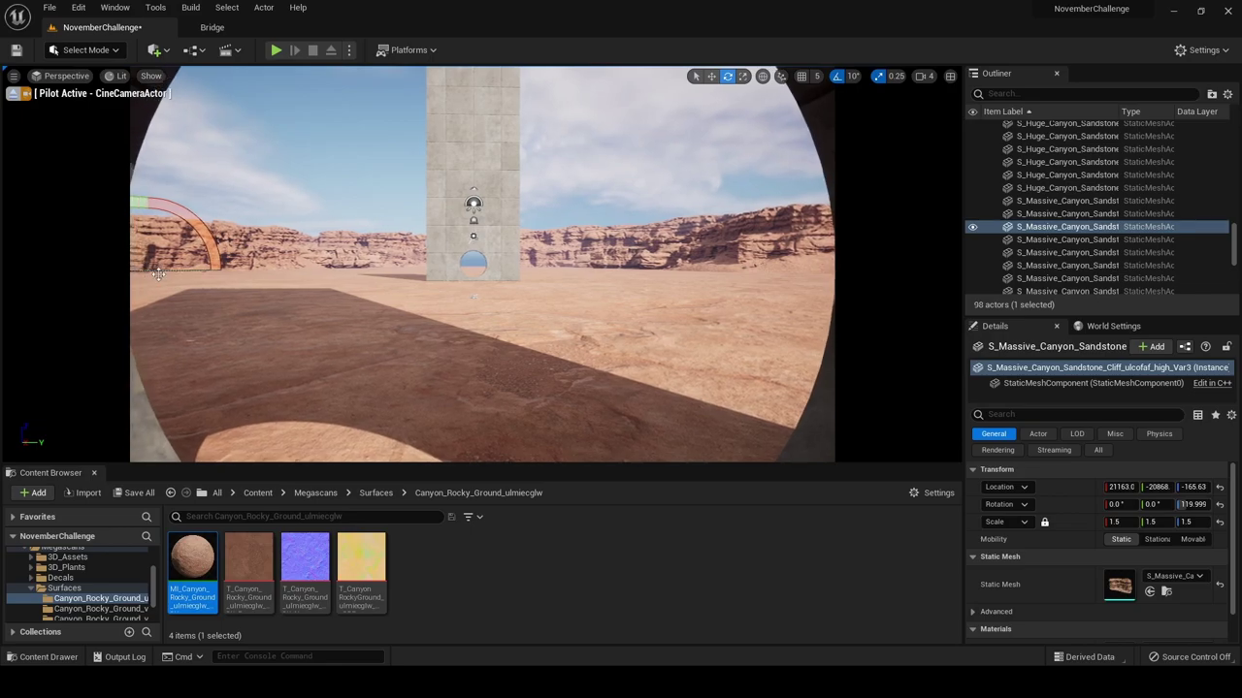
Stop piloting the CineCameraActor and lock its actor movement
left_click(14, 94)
right_click_drag(158, 169, 15, 219)
left_click(492, 334)
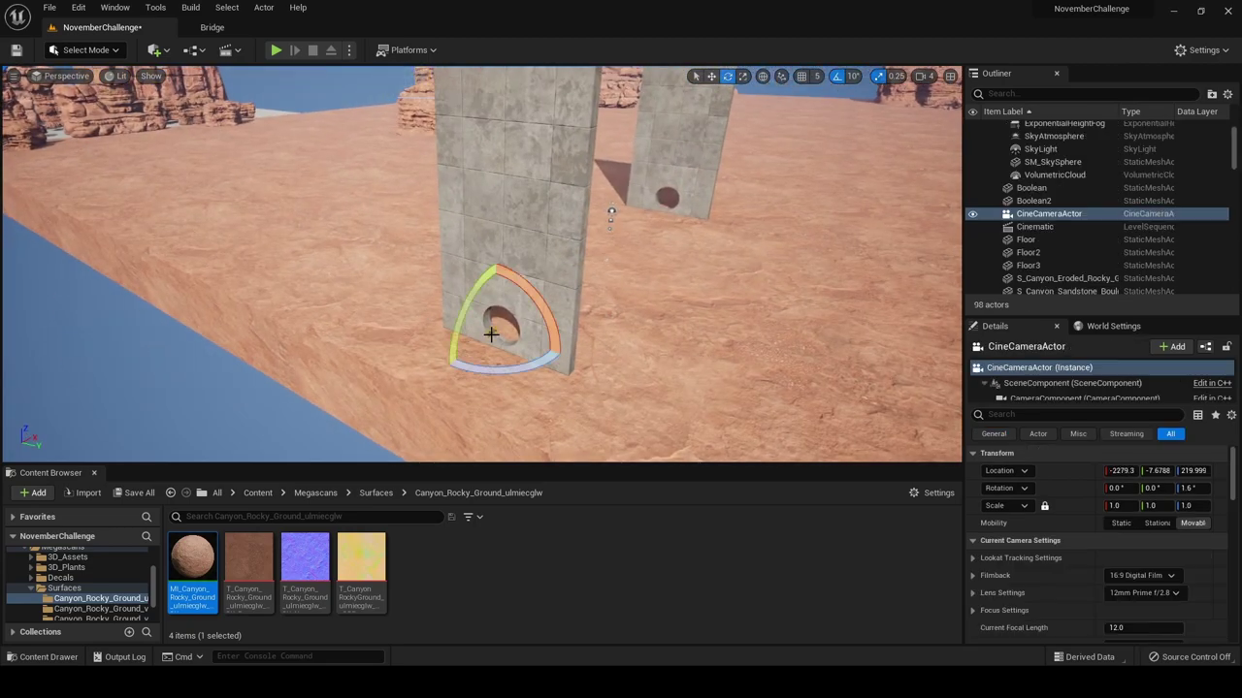
key("w")
right_click(492, 334)
mouse_move(609, 520)
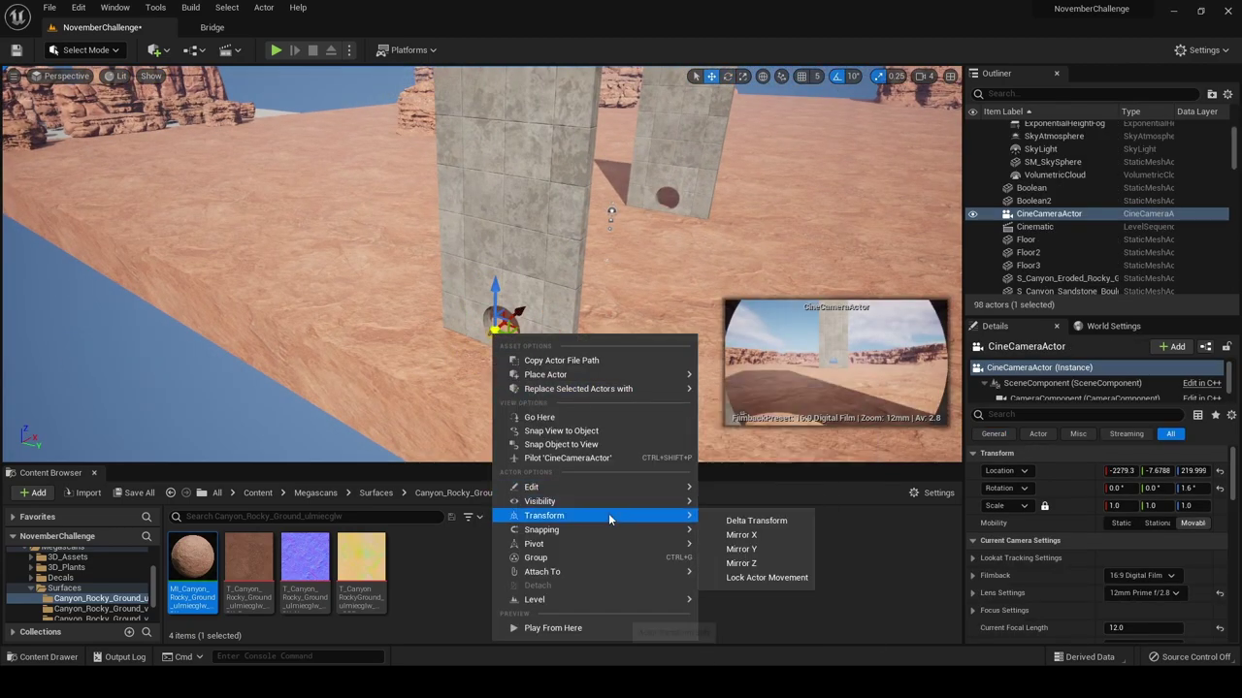
left_click(768, 578)
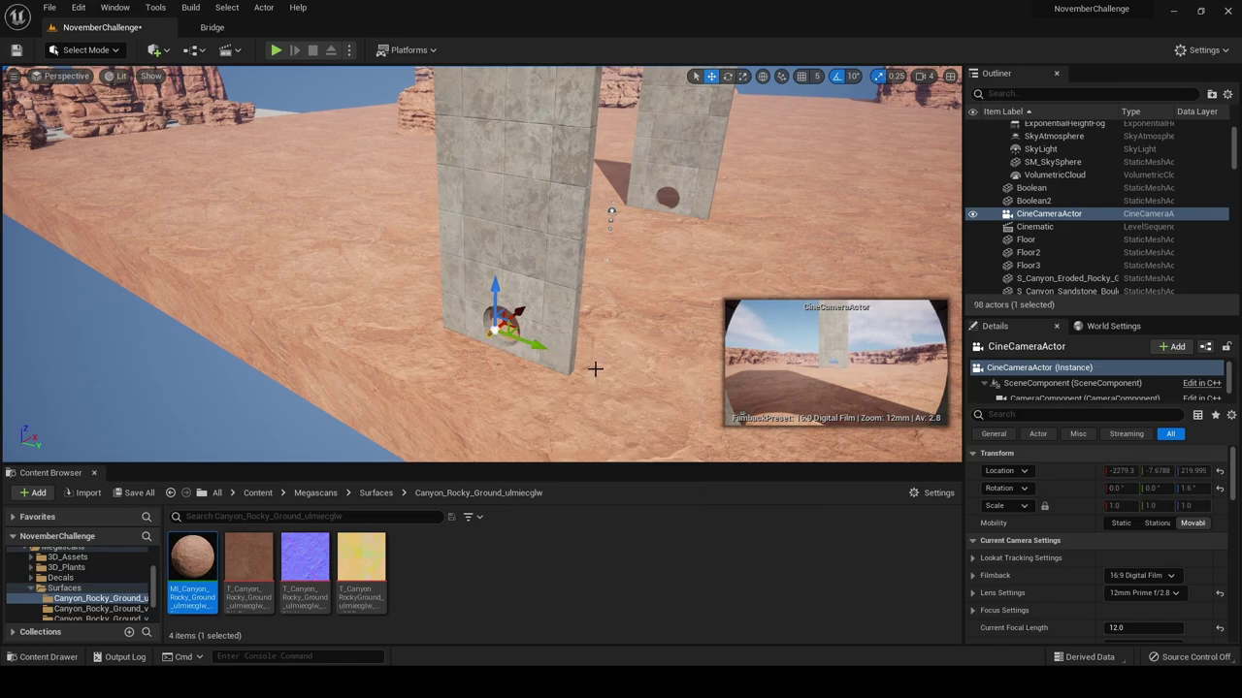
Check the canyon through the locked CineCameraActor, switching between its view and the free perspective view
right_click_drag(597, 343, 631, 320)
key("w")
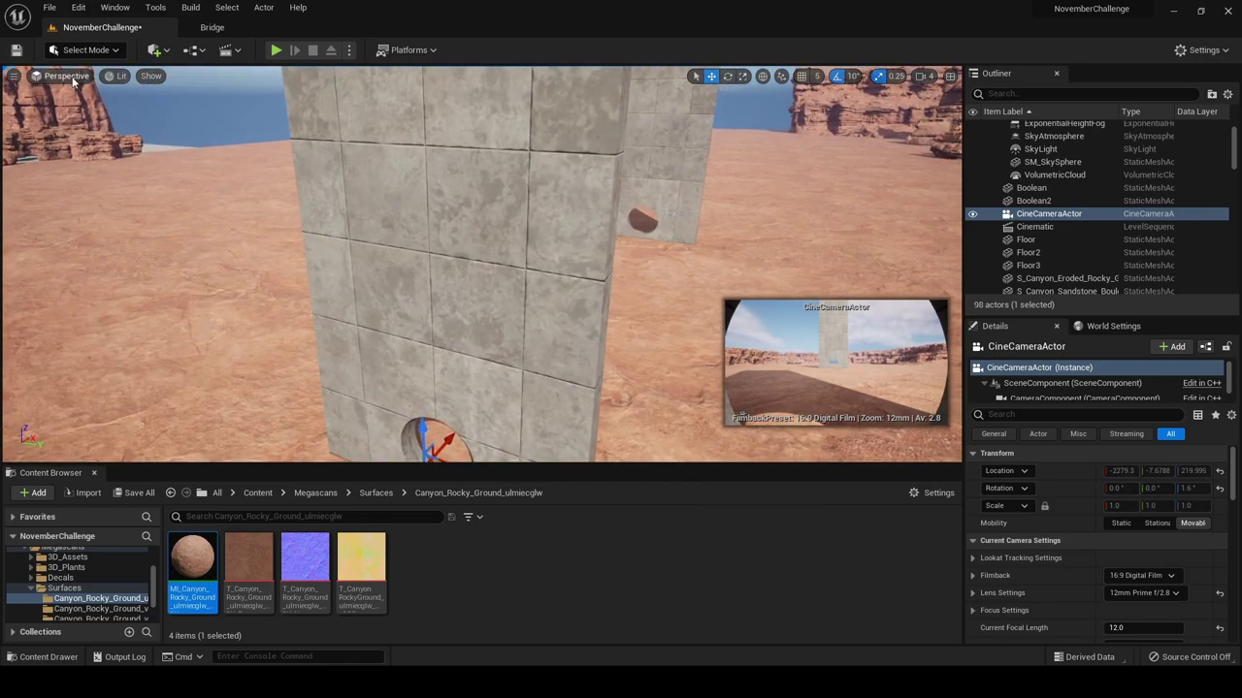
left_click(68, 78)
left_click(117, 220)
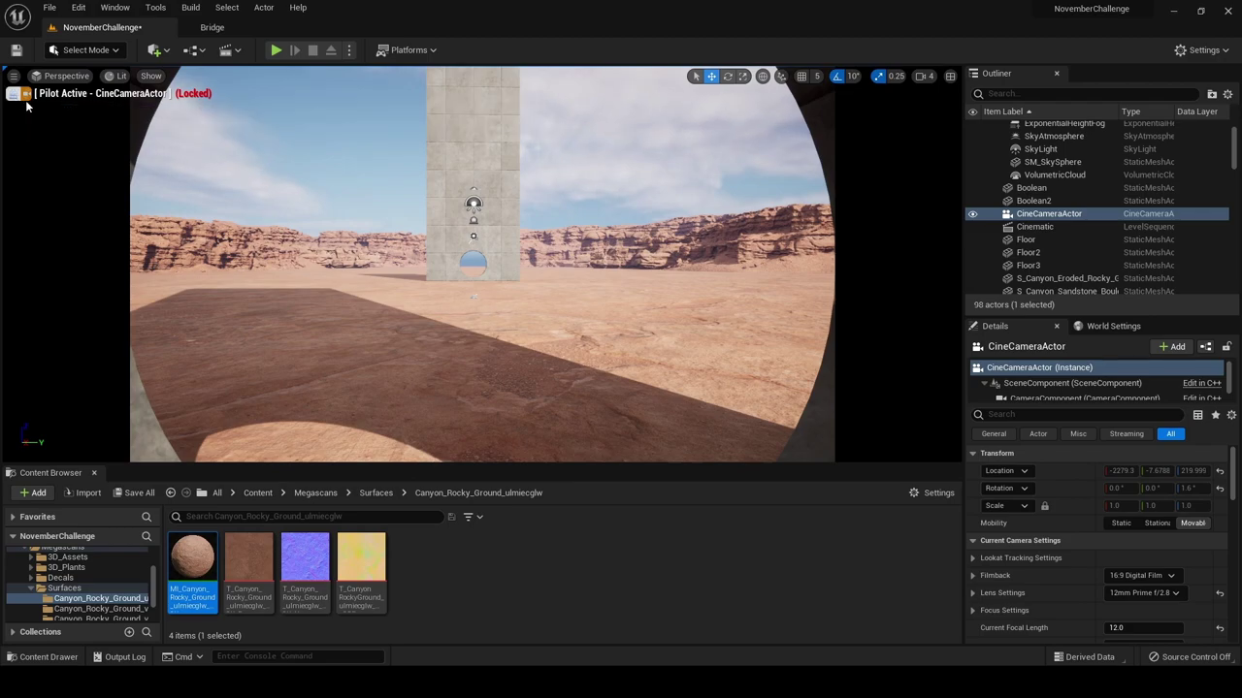
left_click(15, 95)
key("s")
mouse_move(128, 97)
right_mouse_down()
mouse_move(108, 129)
mouse_move(128, 97)
right_mouse_up()
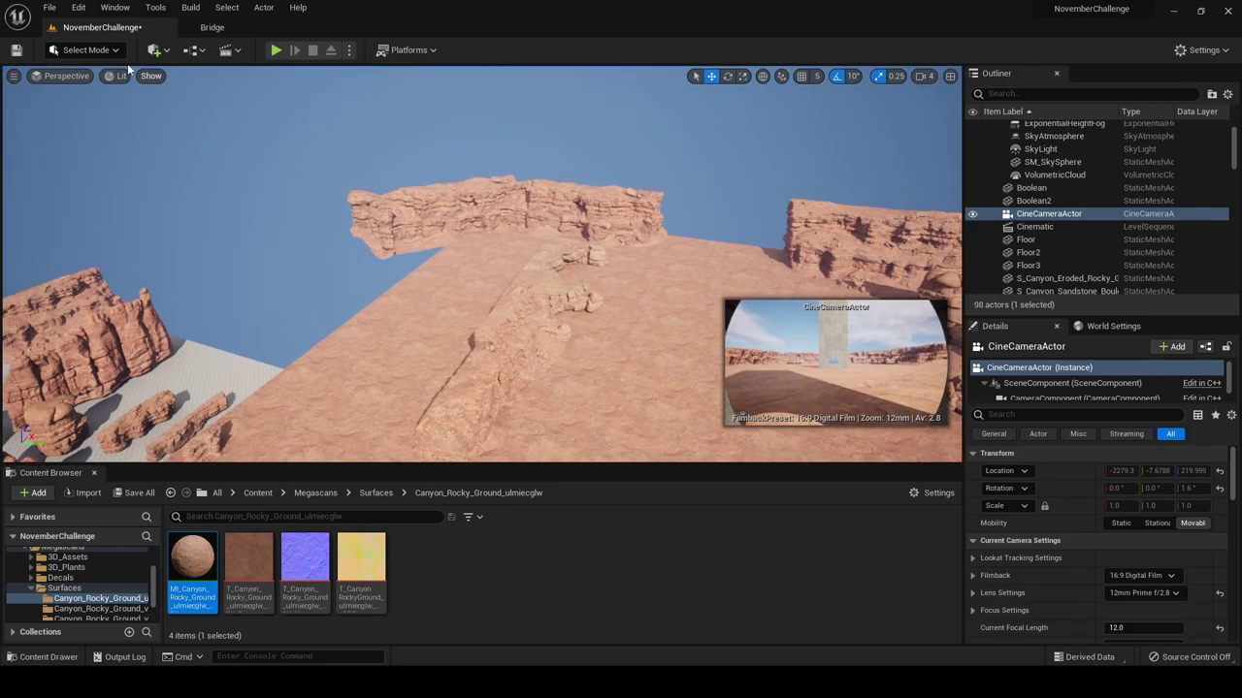
left_click(54, 75)
left_click(114, 222)
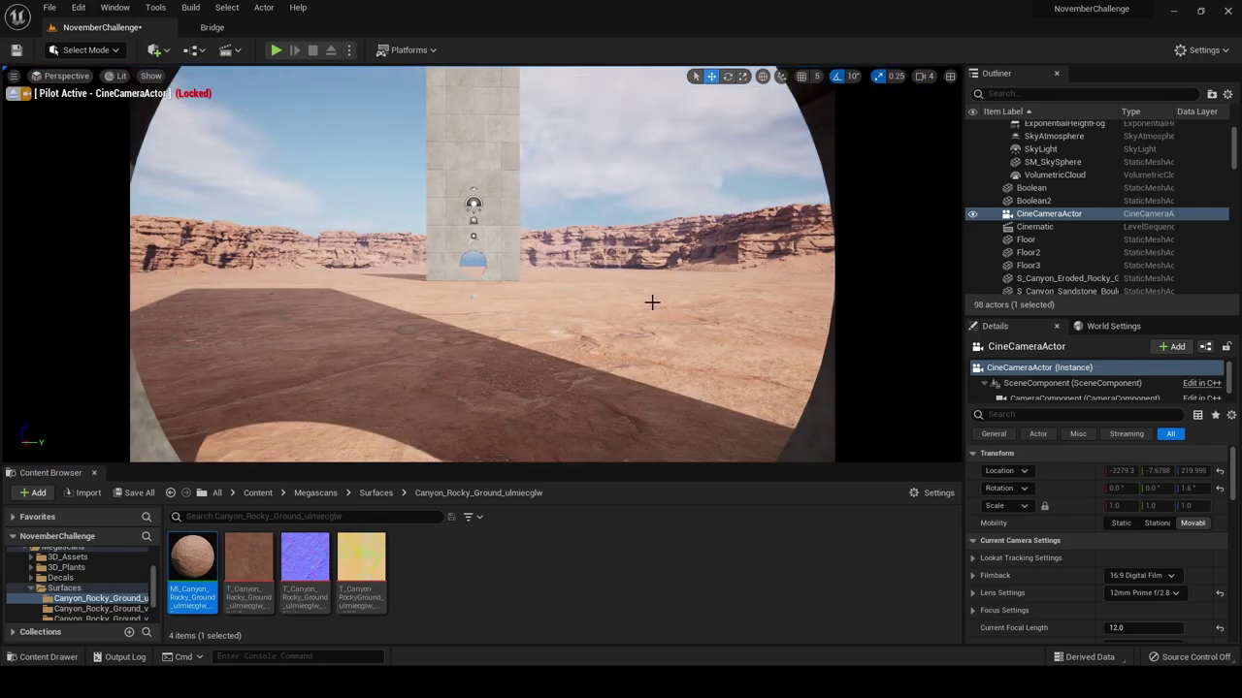
left_click(13, 95)
Select the massive cliff duplicate beyond the ground's edge, shift it to about Y -15510 and raise it while viewing through the CineCameraActor
key("w")
mouse_move(436, 266)
right_mouse_down()
mouse_move(438, 282)
mouse_move(435, 266)
right_mouse_up()
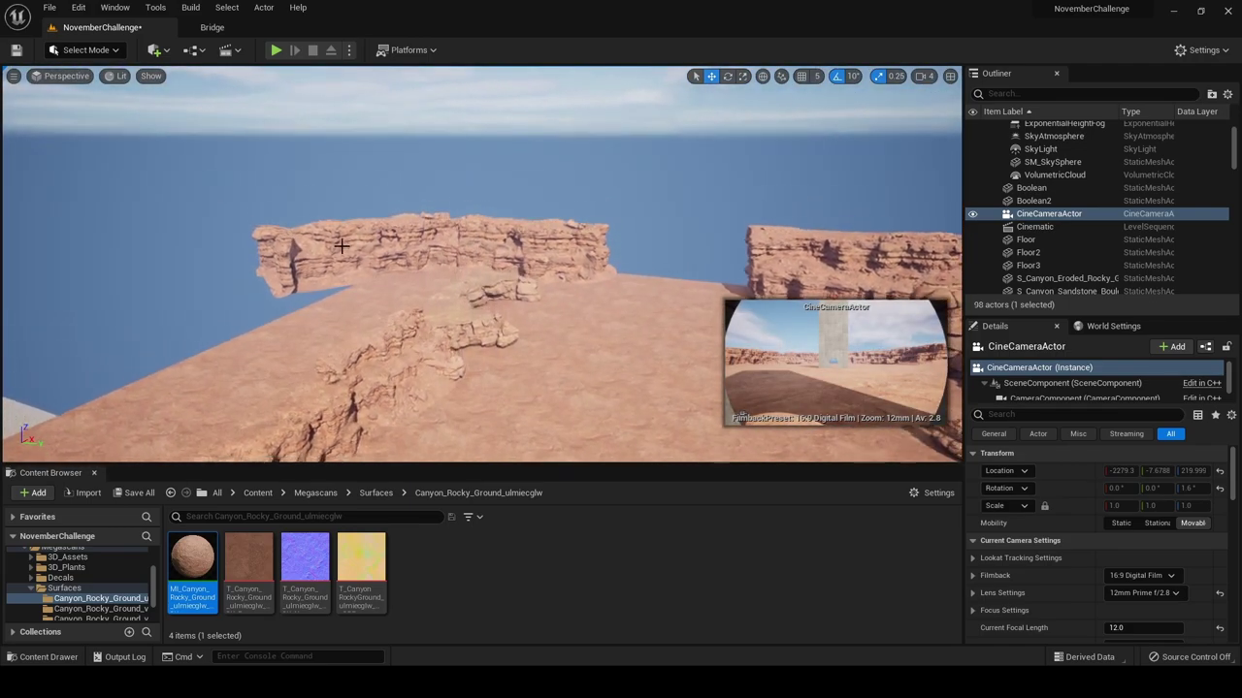
mouse_move(444, 330)
right_mouse_down()
mouse_move(443, 361)
mouse_move(443, 328)
mouse_move(514, 338)
mouse_move(443, 327)
right_mouse_up()
key("a")
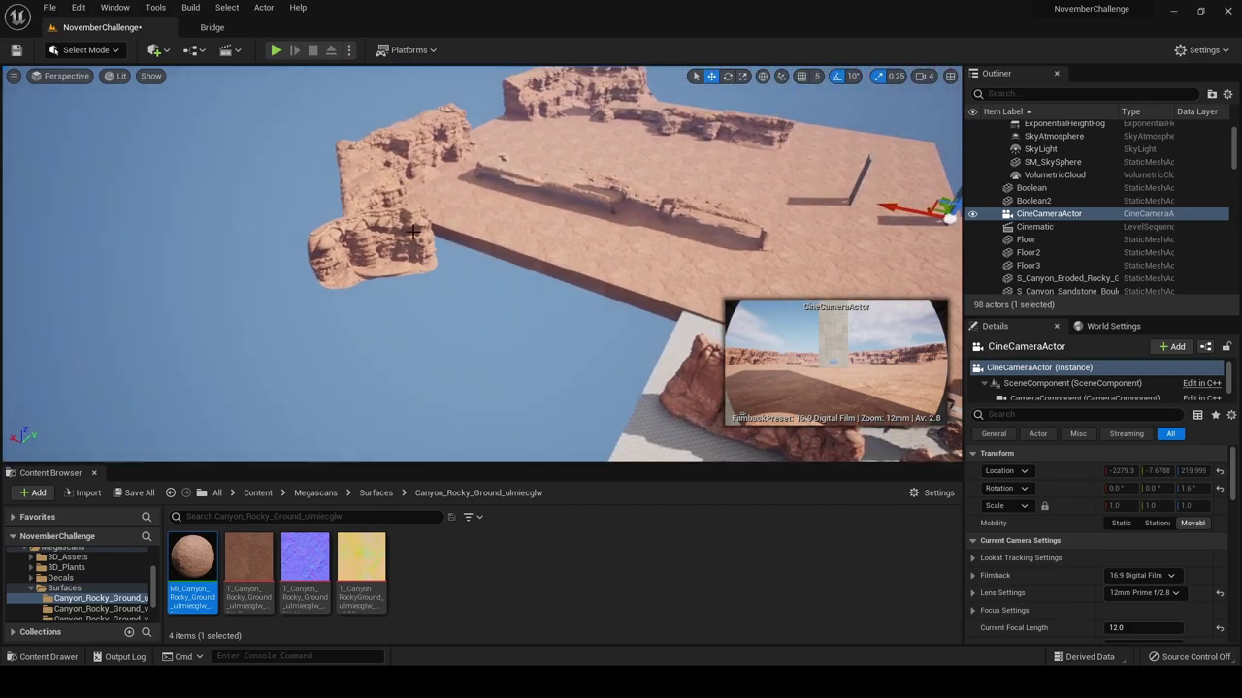
left_click(371, 247)
left_click(60, 75)
left_click(97, 220)
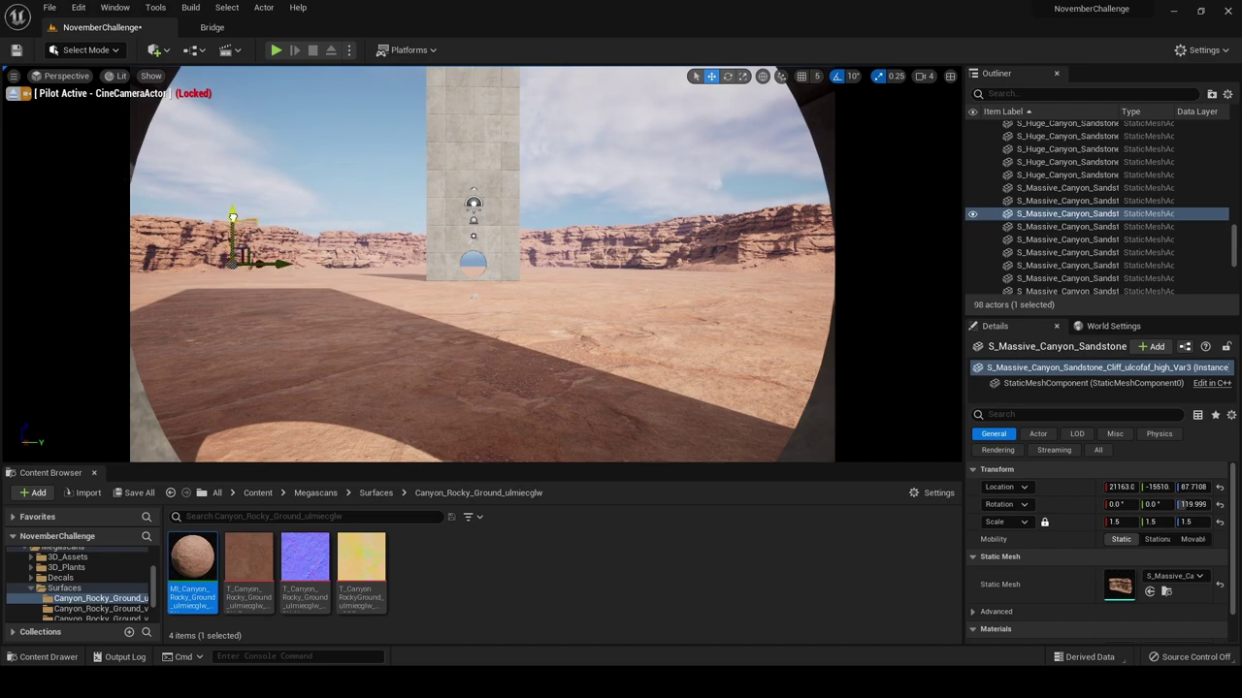
left_click_drag(233, 217, 233, 200)
Rotate the raised massive cliff to 50° about Z, set its height to about Z 597 and stop piloting the camera
key("e")
left_click_drag(249, 243, 322, 244)
key("w")
left_click_drag(232, 205, 232, 215)
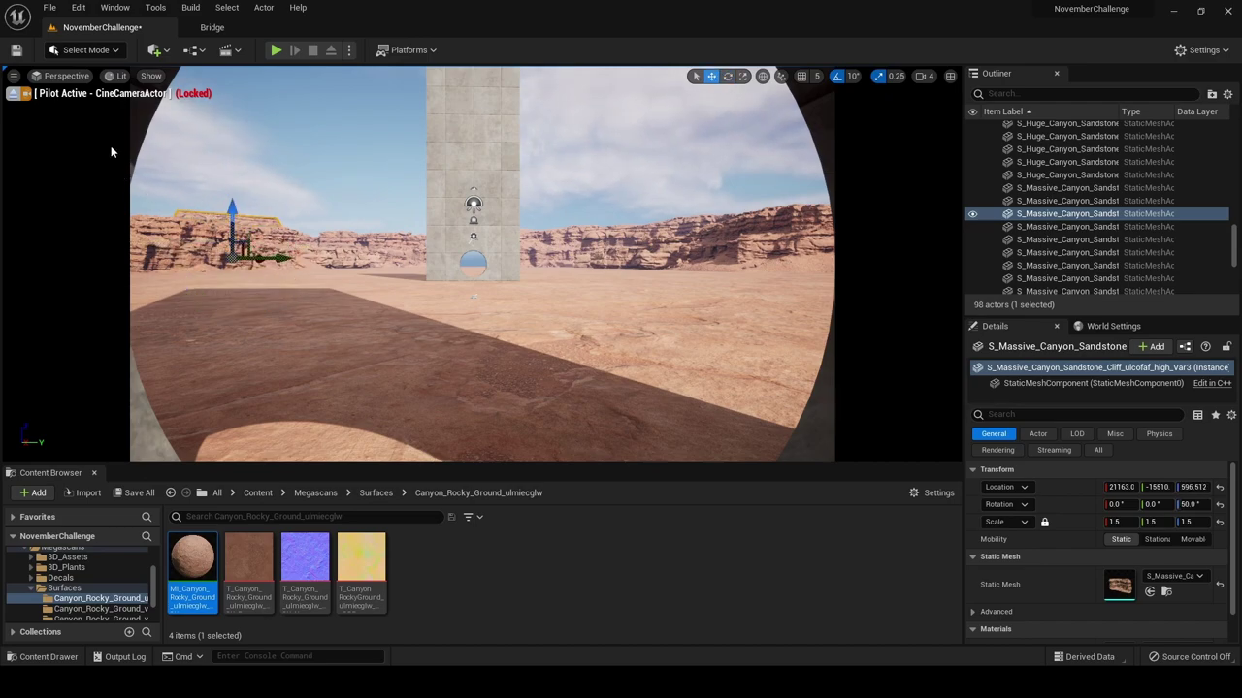
left_click(15, 96)
right_click_drag(198, 212, 136, 260)
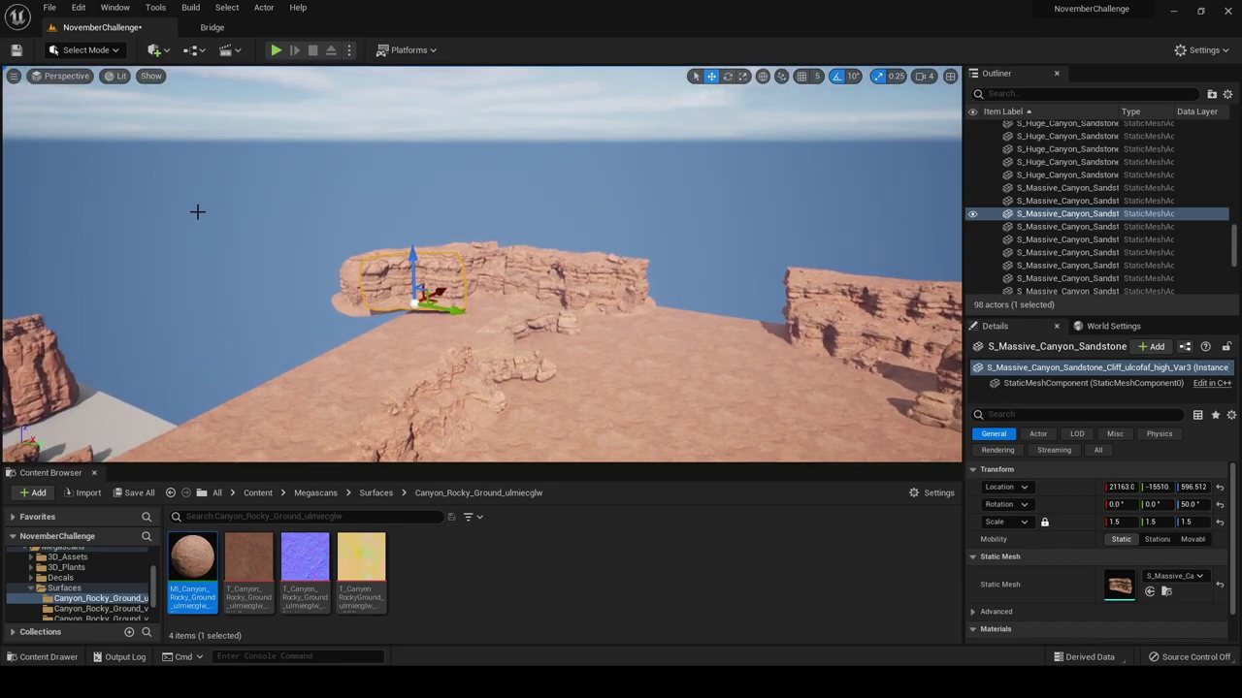
Lower the selected massive cliff at the ground's far edge to about Z -917 and shift it to about Y -9930
key("Delete")
key("ctrl+z")
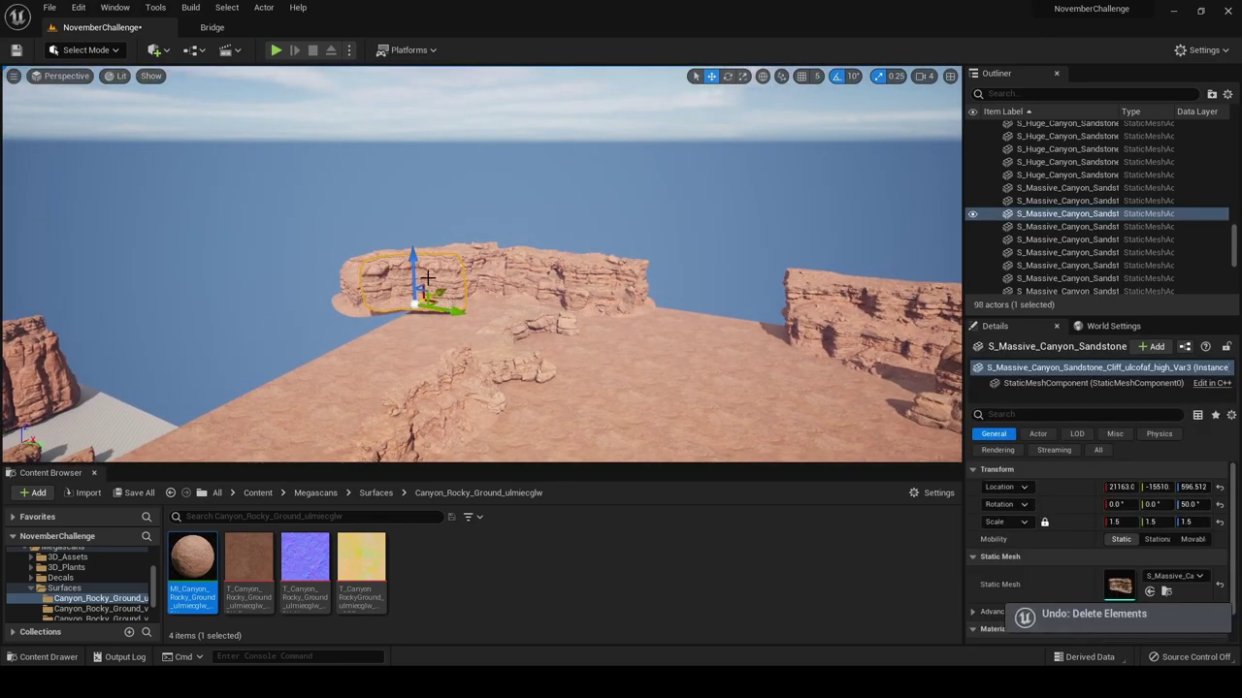
left_click_drag(415, 260, 415, 286)
left_click_drag(452, 347, 546, 359)
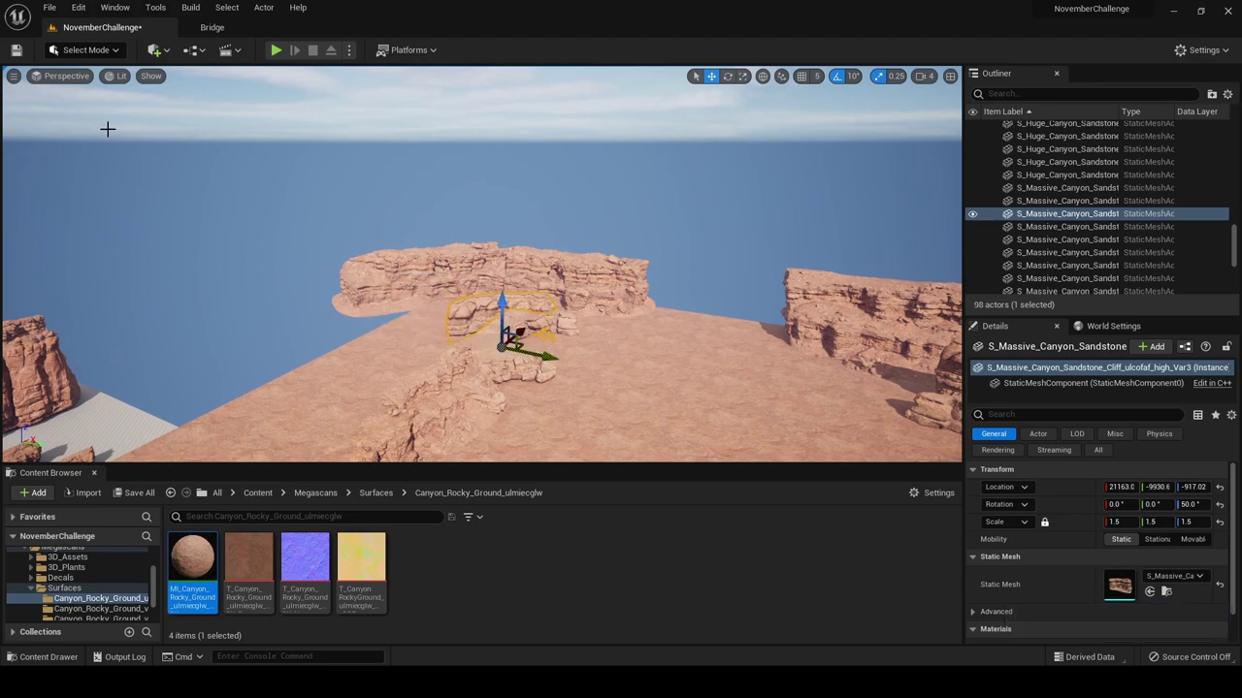
Check the lowered massive cliff through the locked CineCameraActor, select the floor and stop piloting
left_click(81, 78)
left_click(122, 213)
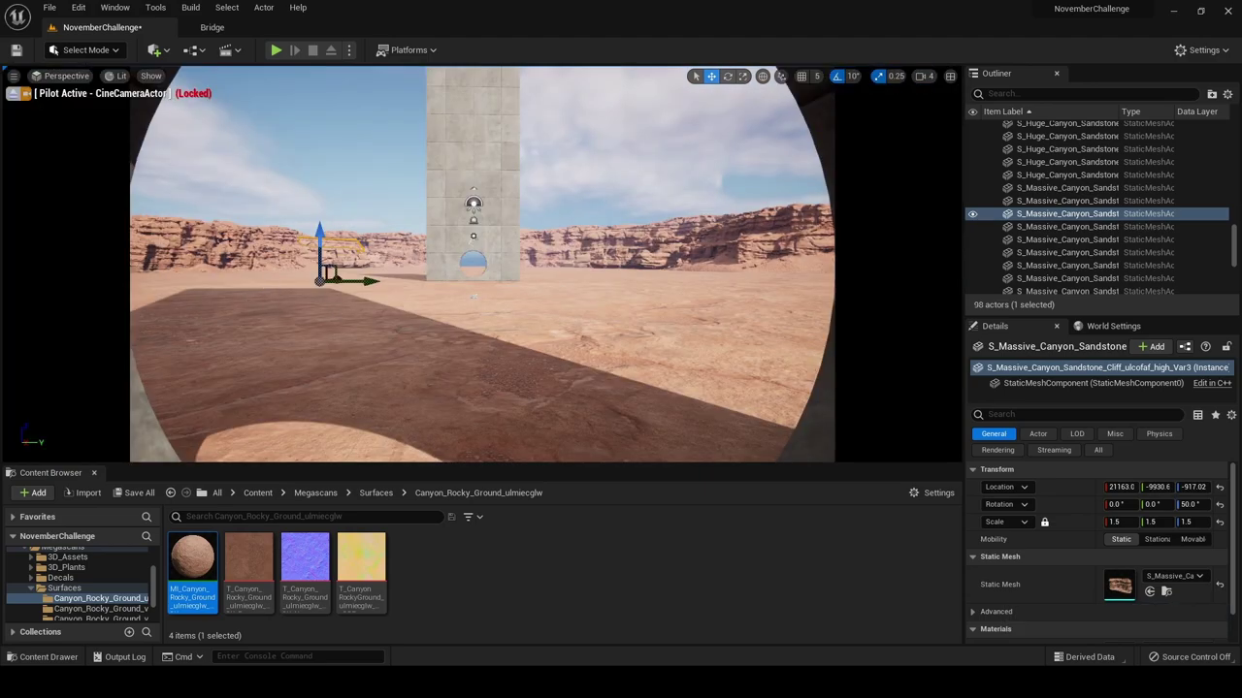
left_click(358, 323)
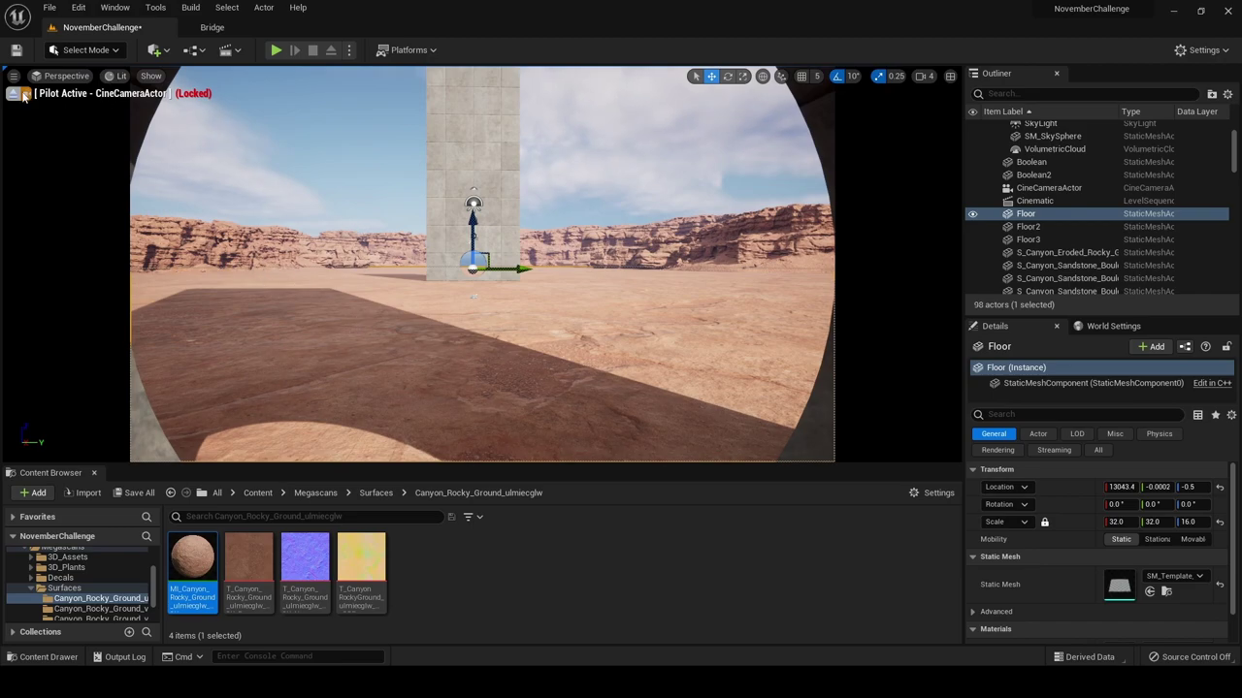
left_click(23, 95)
Duplicate the gigantic sandstone cliff from the grey asset floor and move the copy to about X 36133, Y -27240
key("f")
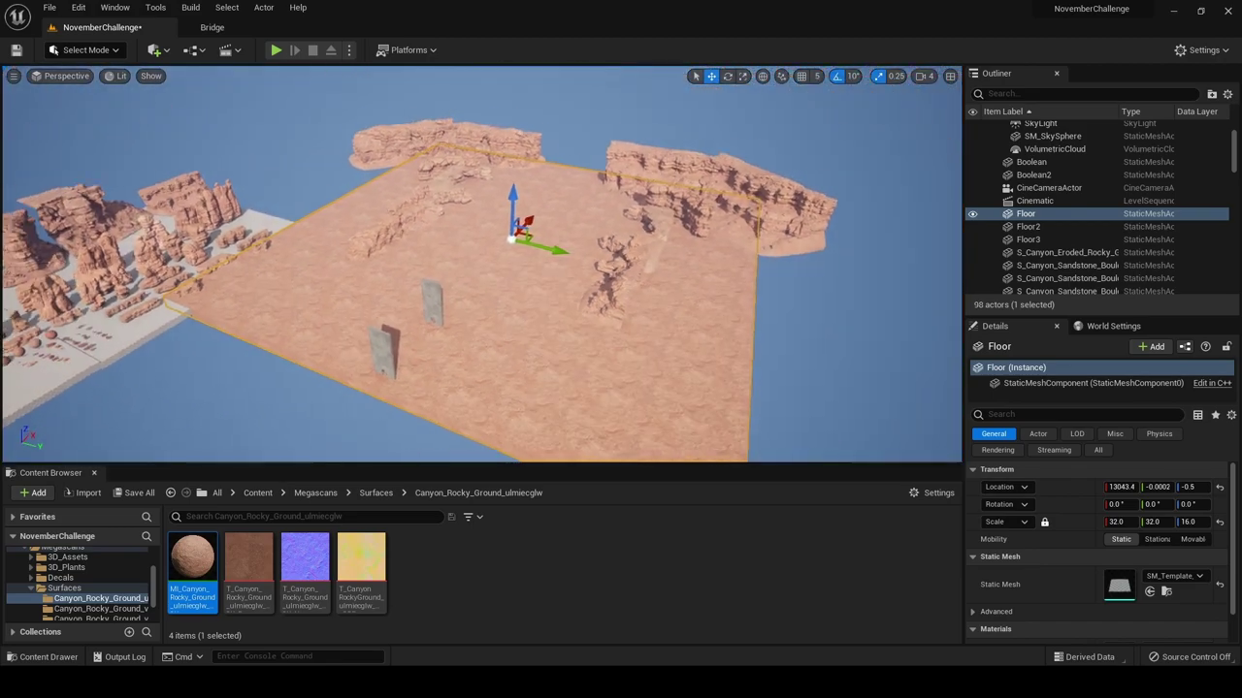
key("s")
right_click_drag(320, 210, 245, 215)
key("w")
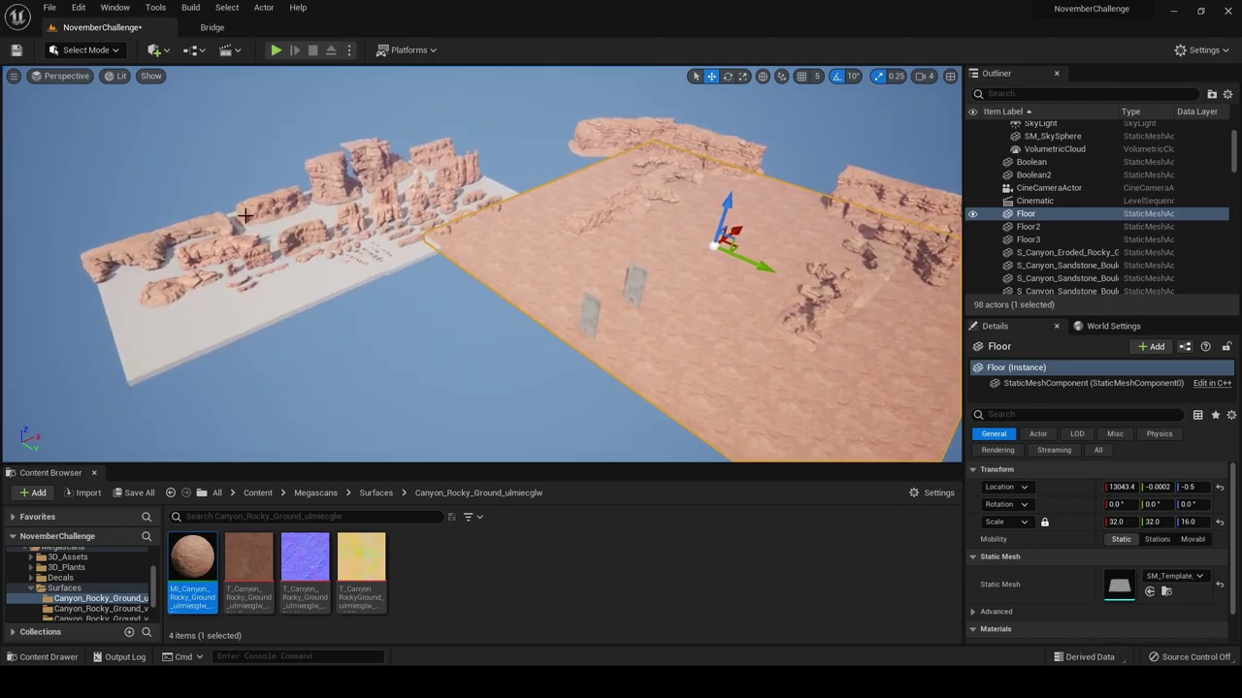
left_click_drag(245, 215, 345, 187, "alt")
left_click(372, 169)
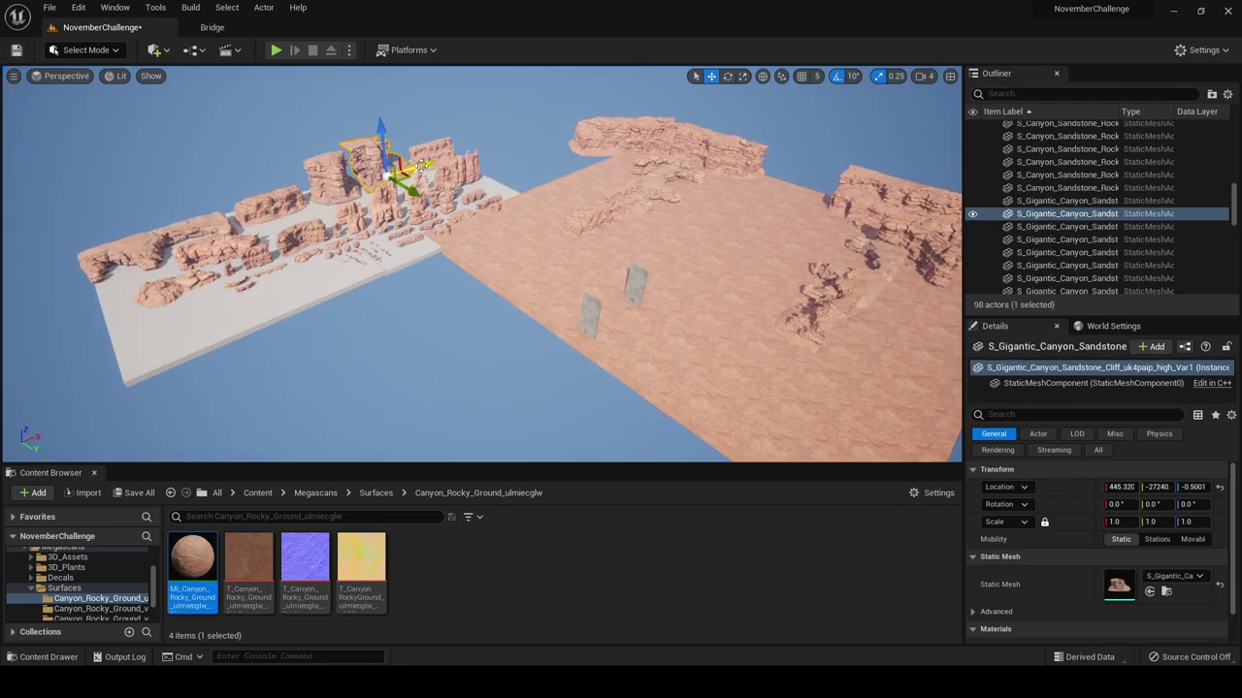
key("s")
right_click_drag(421, 165, 385, 276)
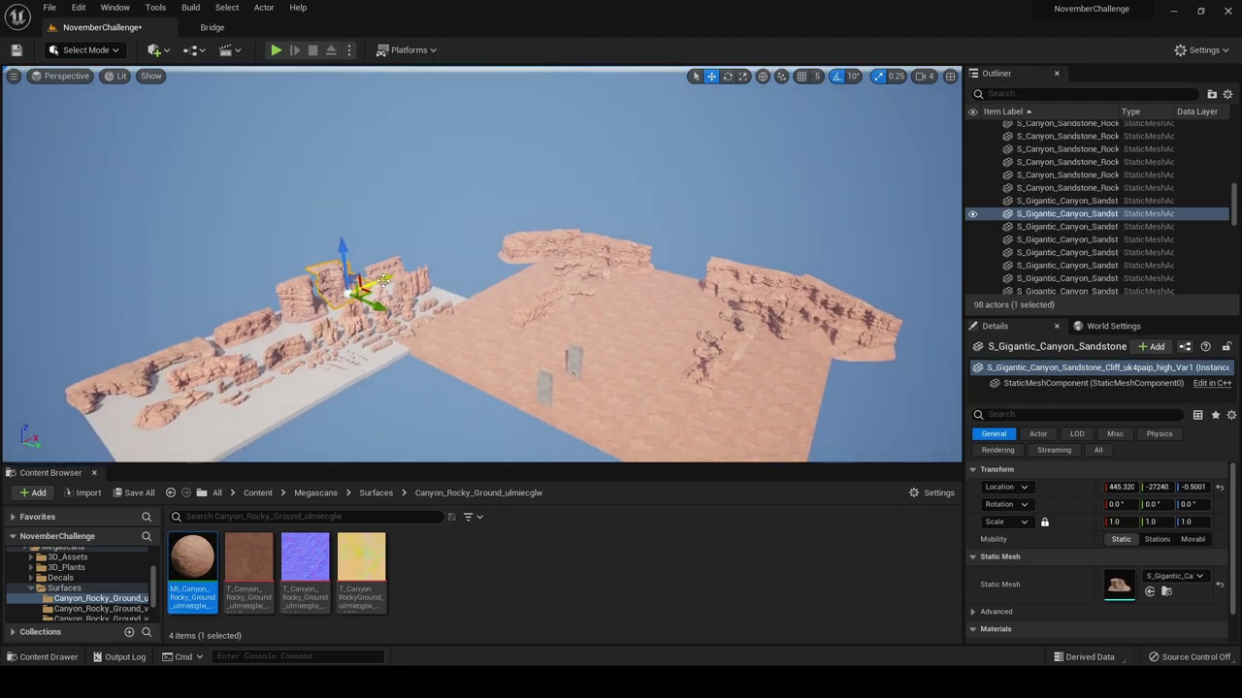
left_click_drag(384, 279, 426, 268, "alt")
left_click_drag(528, 225, 835, 146, "shift")
Examine the cliffs and rock formations laid out on the grey asset floor and the duplicate's placement behind the ground
key("w")
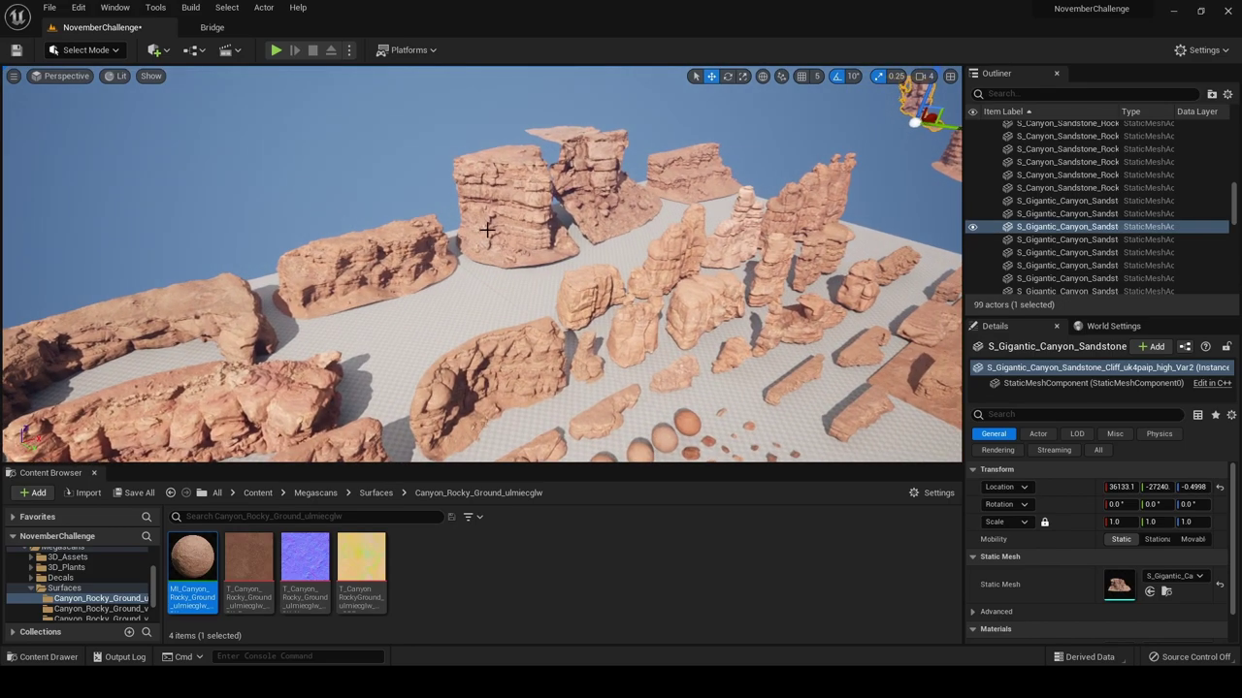
key("e")
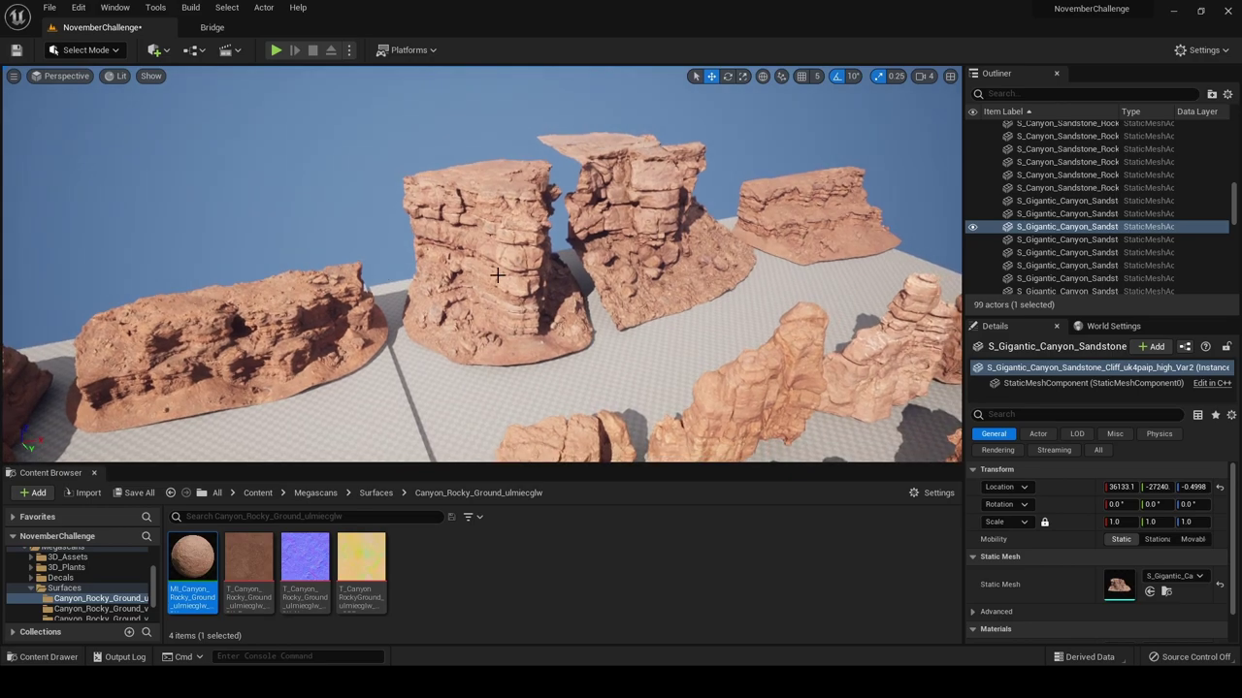
scroll(532, 276, "up", 2)
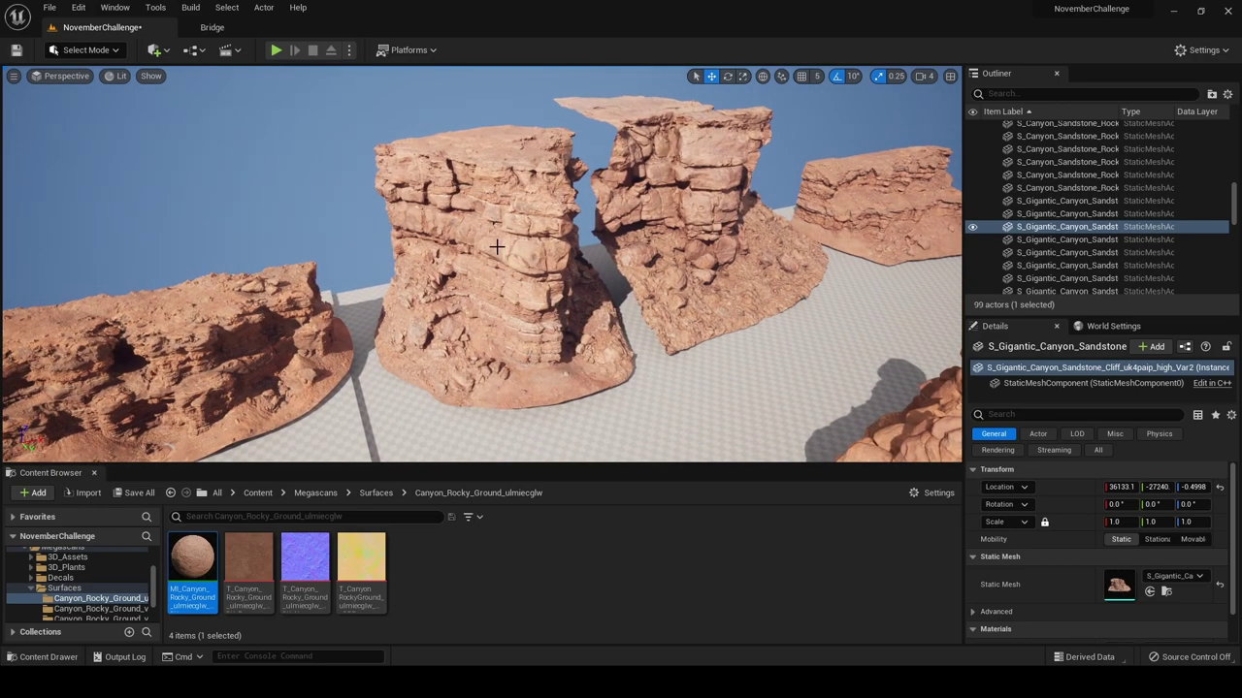
key("s")
right_click_drag(515, 247, 582, 363)
key("w")
right_click_drag(395, 280, 392, 278)
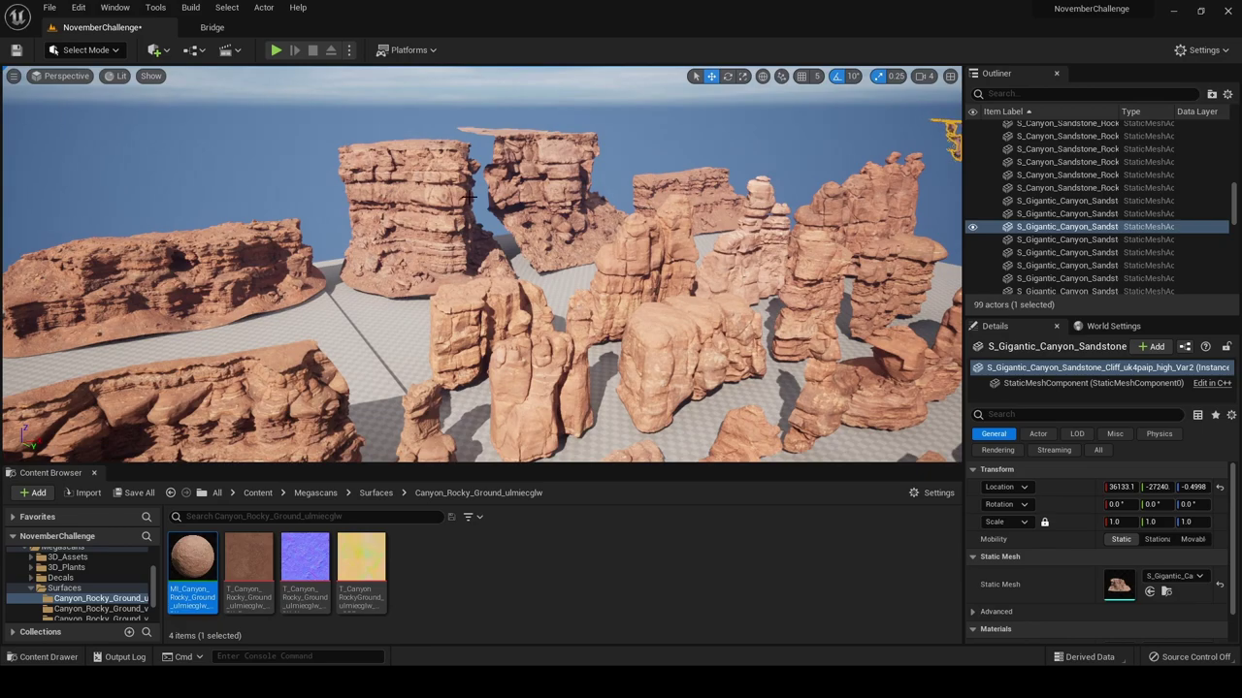
key("s")
right_click_drag(554, 191, 548, 260)
key("w")
right_click_drag(586, 156, 505, 180)
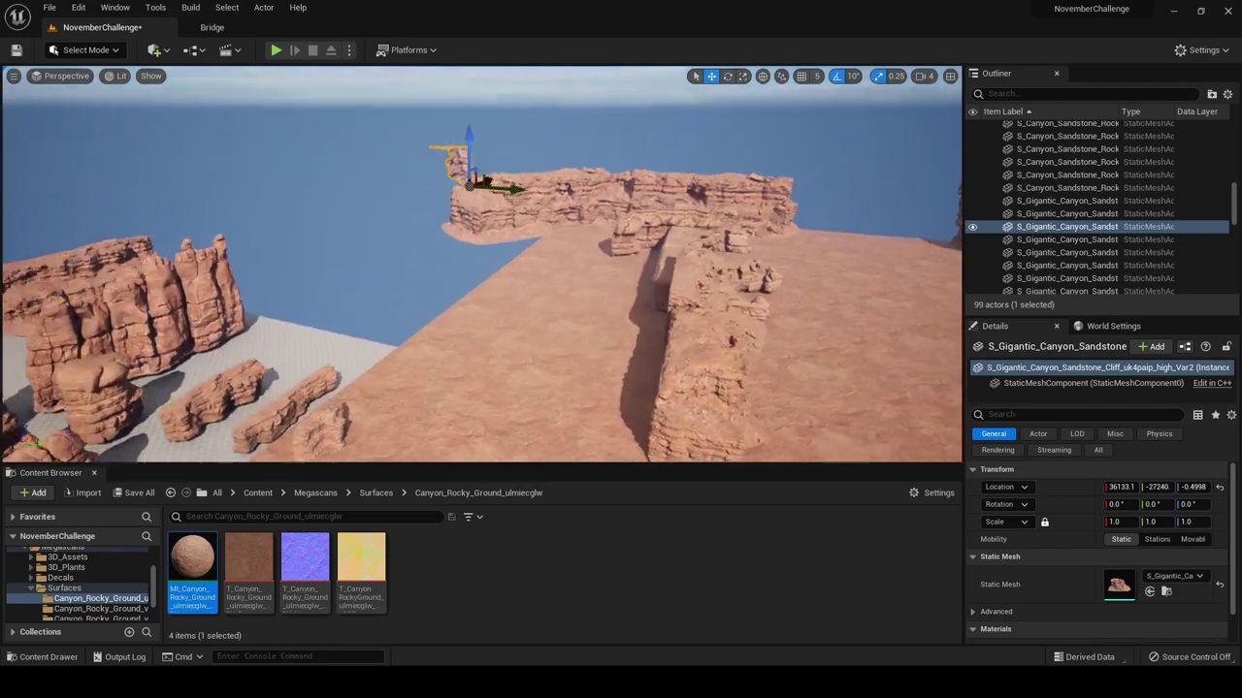
Rotate the gigantic cliff duplicate to about 100° about Z and scale it uniformly to 6
right_click_drag(422, 201, 546, 309)
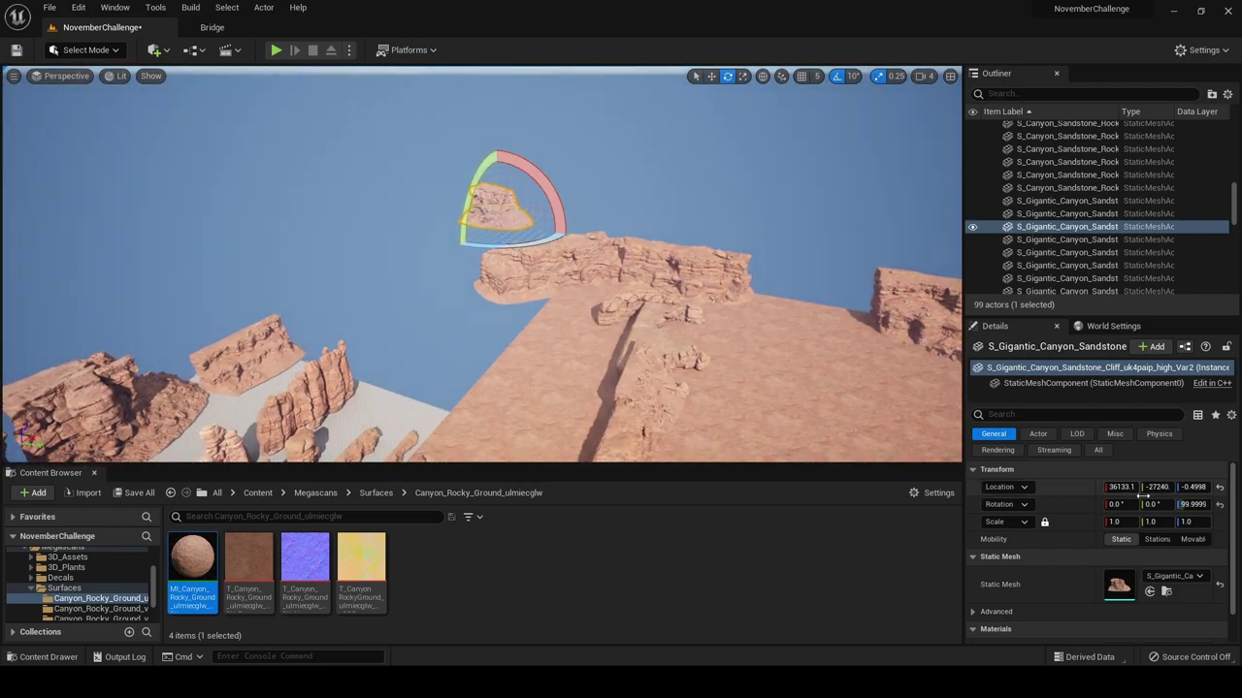
type("6")
key("Return")
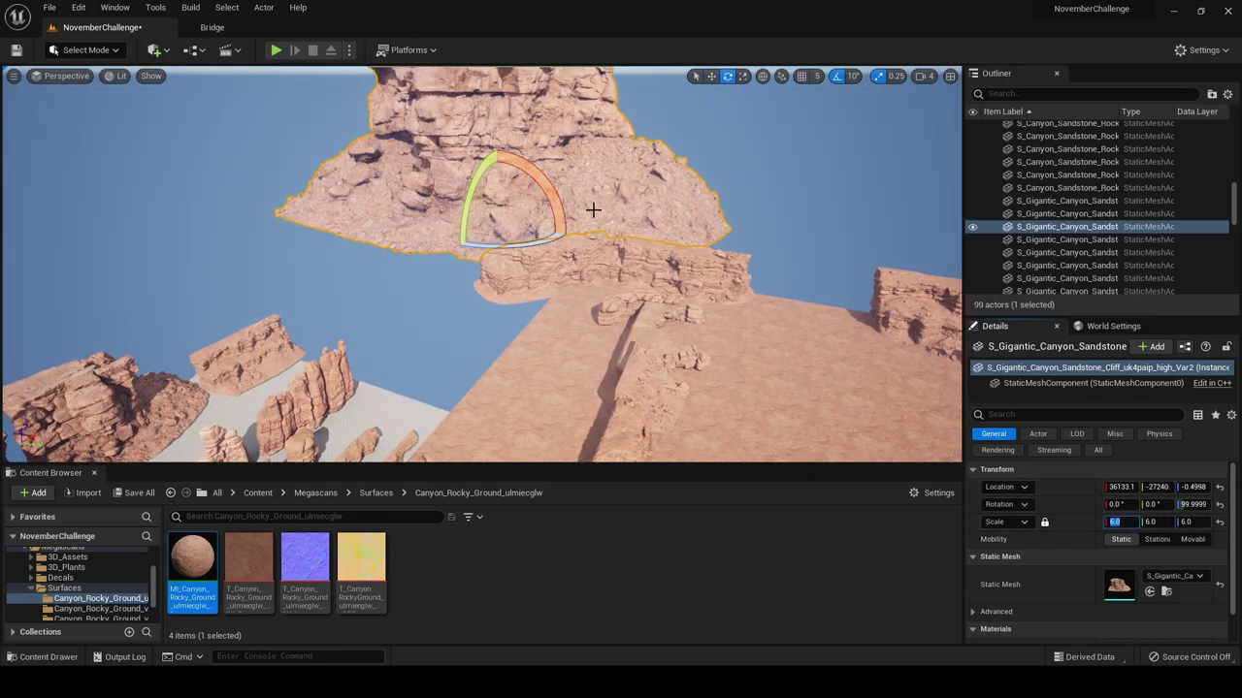
Select the CineCameraActor at the concrete wall and pin its preview in the viewport
right_click_drag(592, 210, 530, 184)
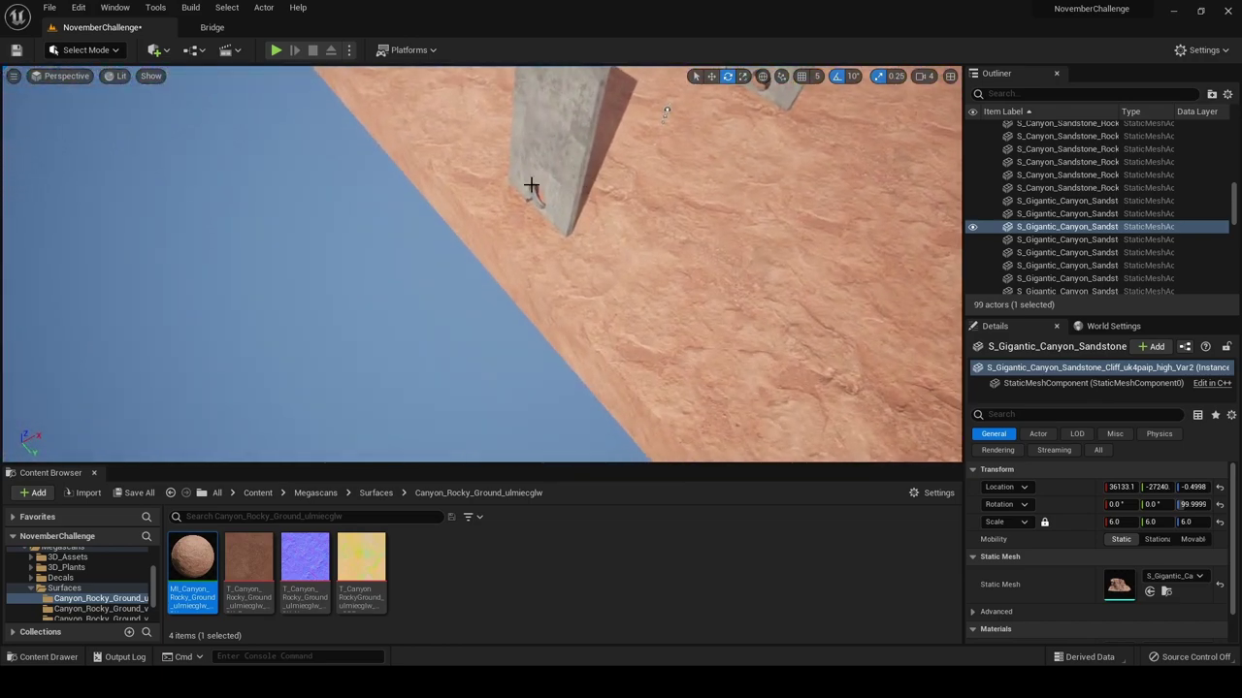
left_click(527, 198)
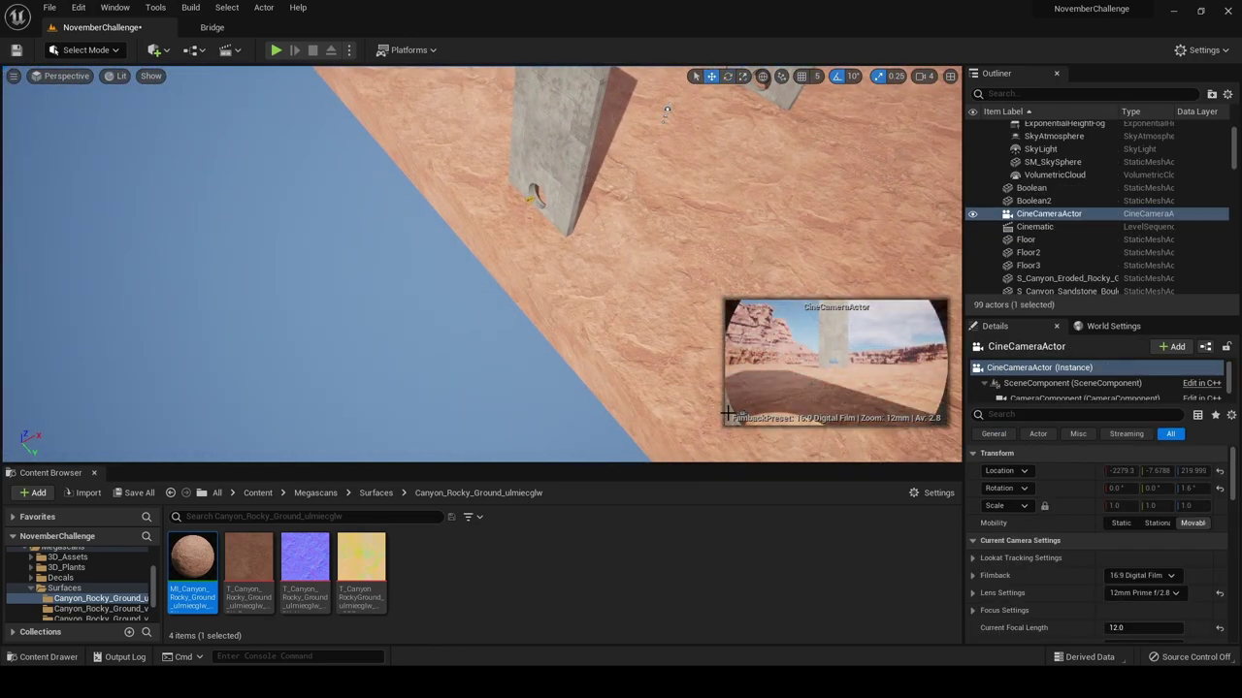
key("f")
mouse_move(615, 305)
right_mouse_down()
mouse_move(615, 282)
mouse_move(615, 304)
right_mouse_up()
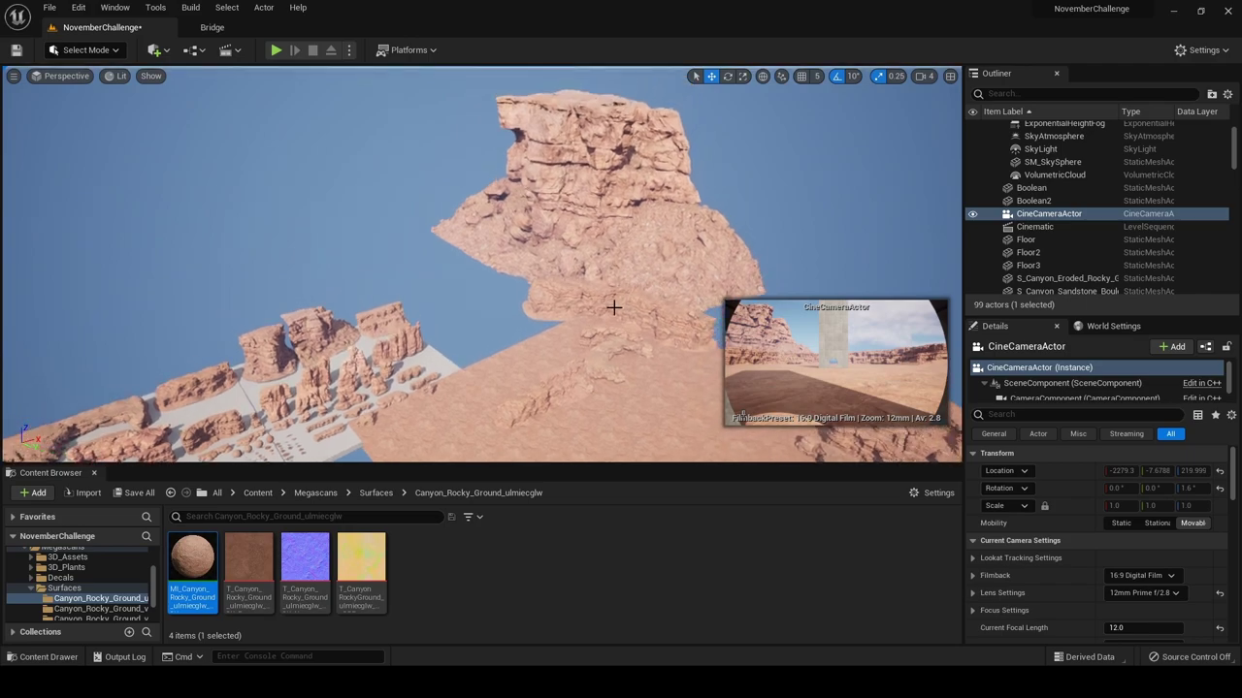
Move the enlarged gigantic cliff into the far background at about X 60072, Y -44478
left_click(644, 249)
right_click_drag(643, 250, 636, 256)
left_click_drag(554, 258, 975, 291)
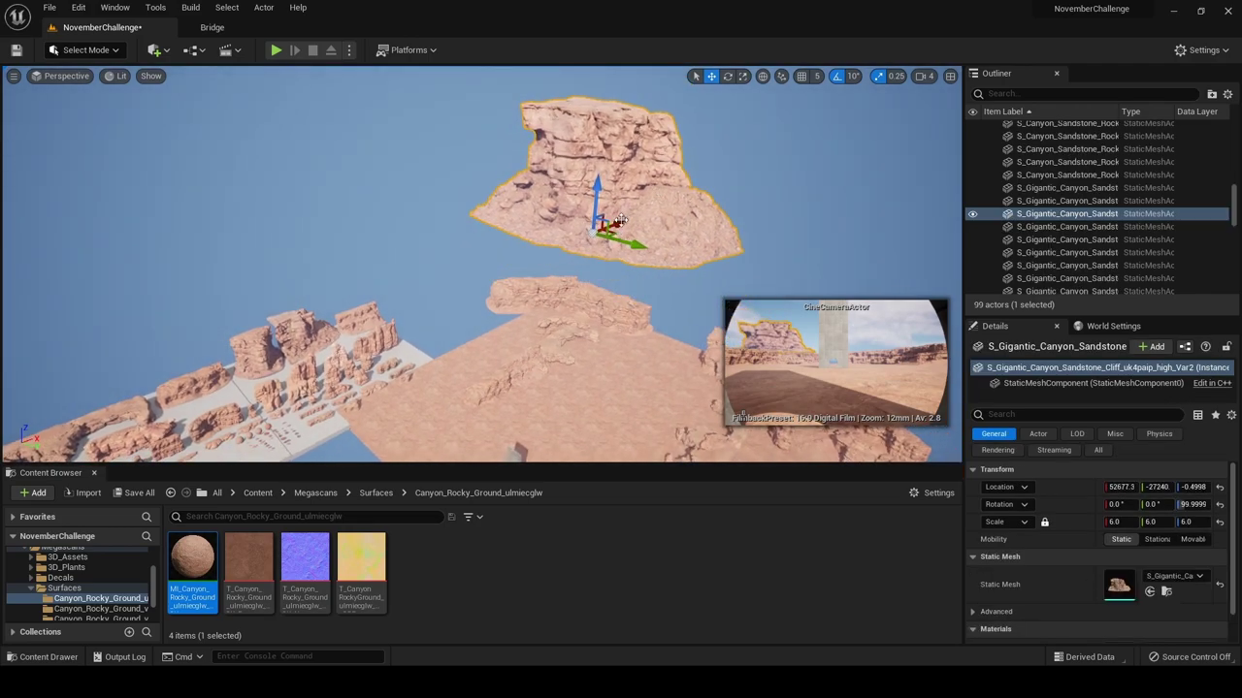
left_click_drag(621, 221, 499, 201)
middle_click_drag(503, 200, 339, 190)
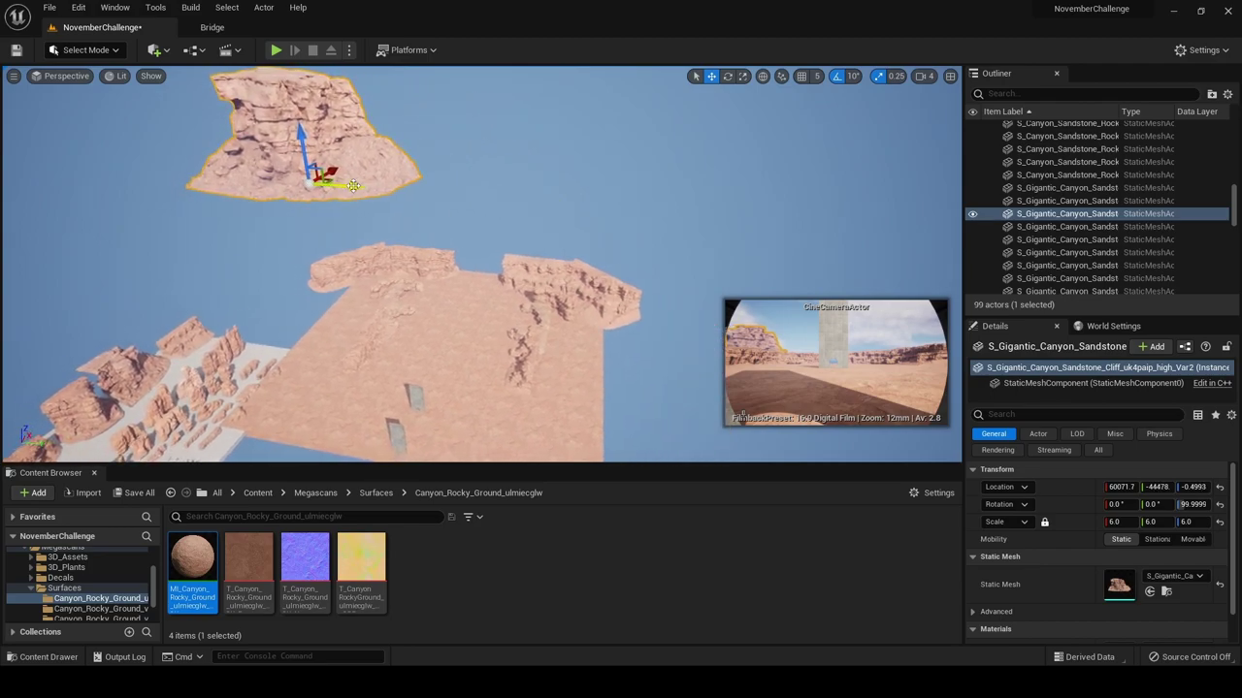
Duplicate the gigantic cliff across the canyon to about X 50038, Y 44306 and rotate the copy to about 150° about Z
left_click_drag(340, 190, 828, 231, "alt")
key("e")
key("w")
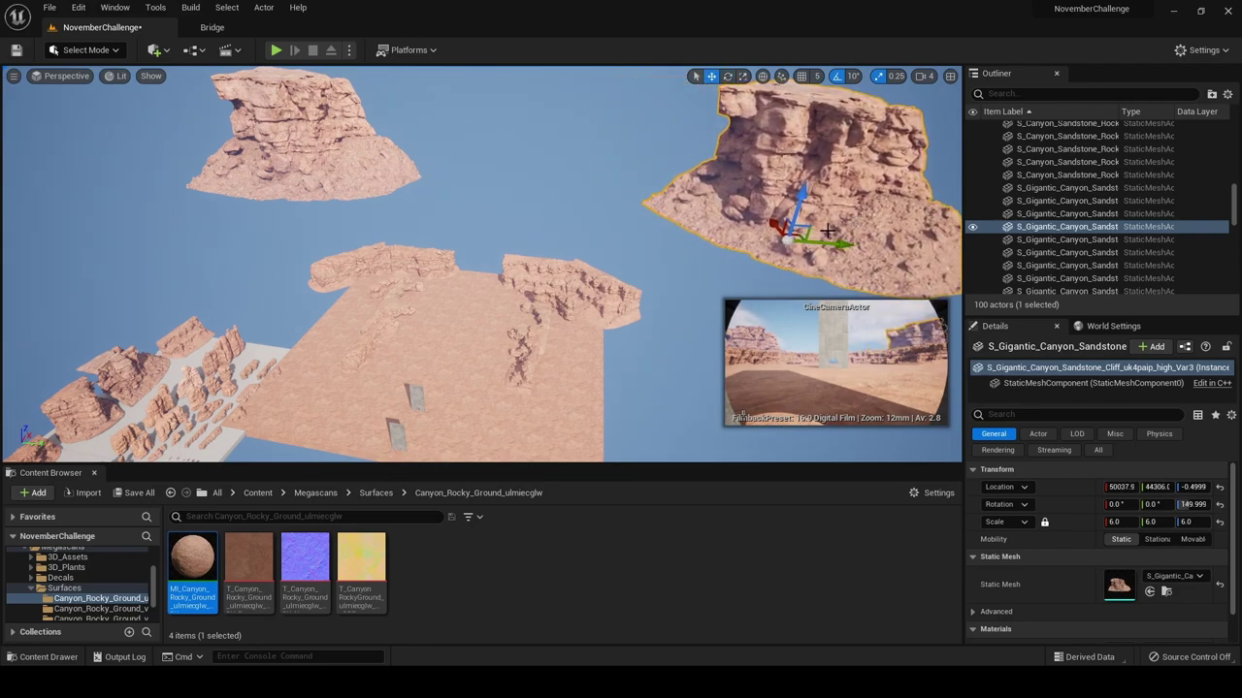
left_click(611, 228)
Shift the original enlarged gigantic cliff slightly outward along Y, away from the tower in the camera preview, and deselect it
left_click(364, 162)
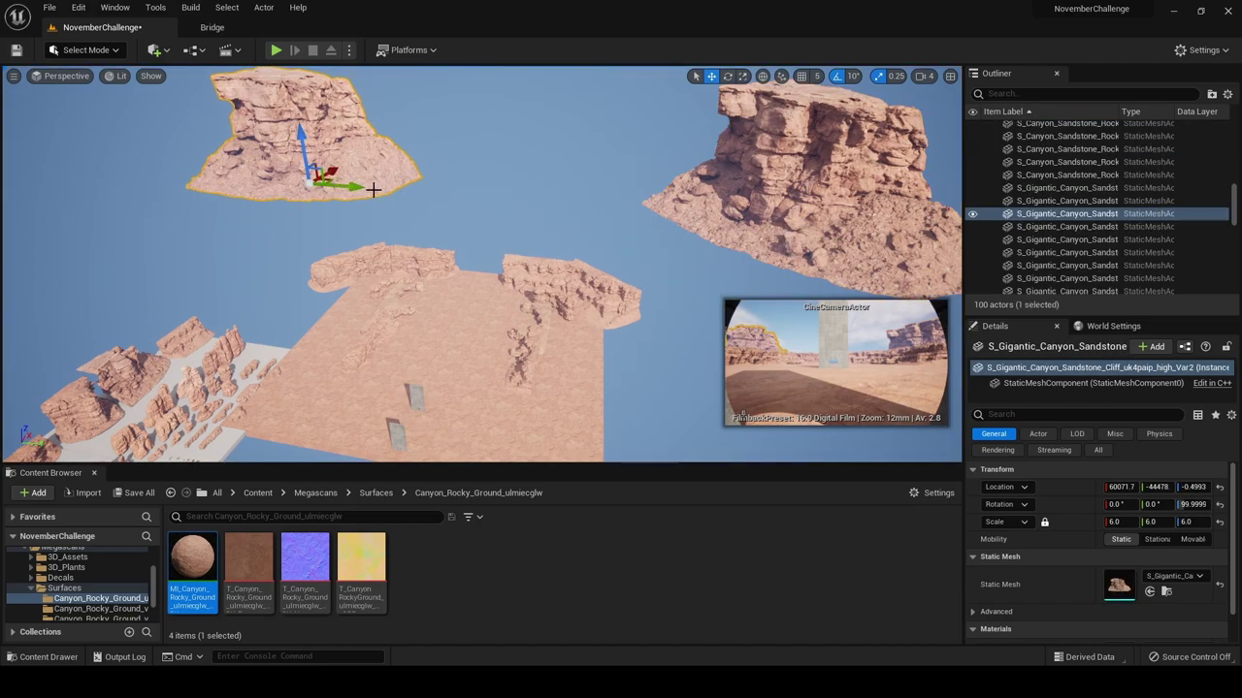
left_click_drag(355, 186, 334, 184)
left_click(462, 196)
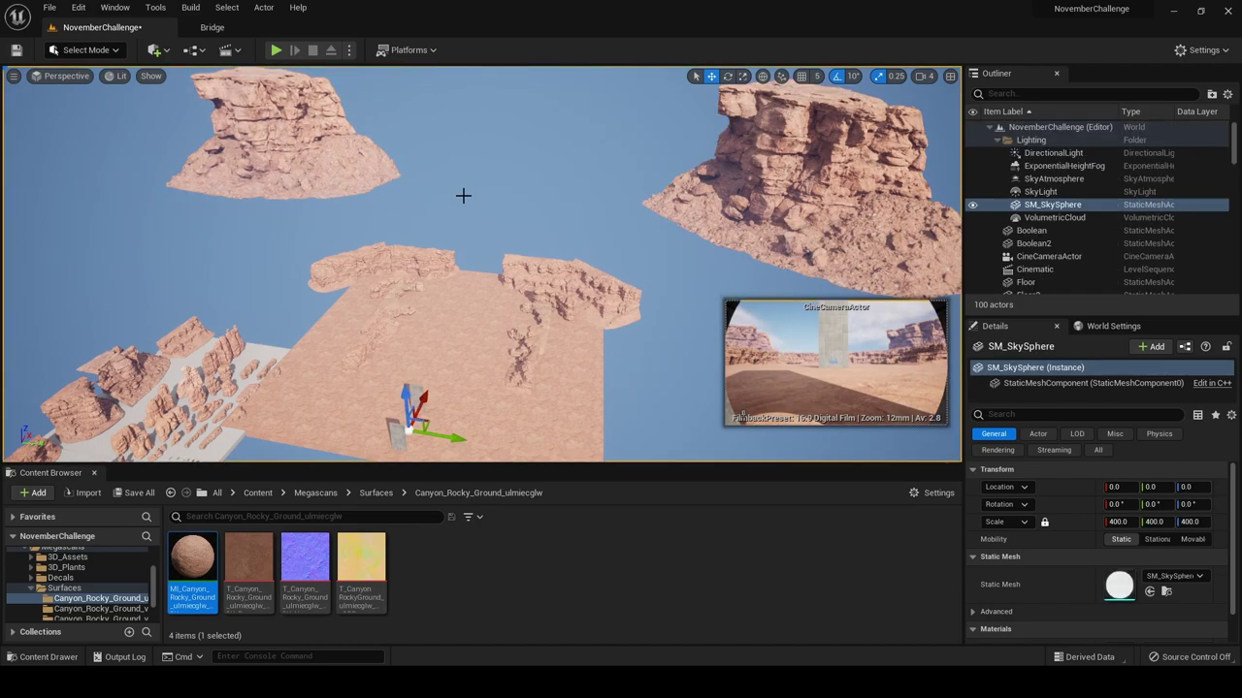
Adjust the position and rotation of the second gigantic cliff on the opposite side of the canyon
left_click(786, 229)
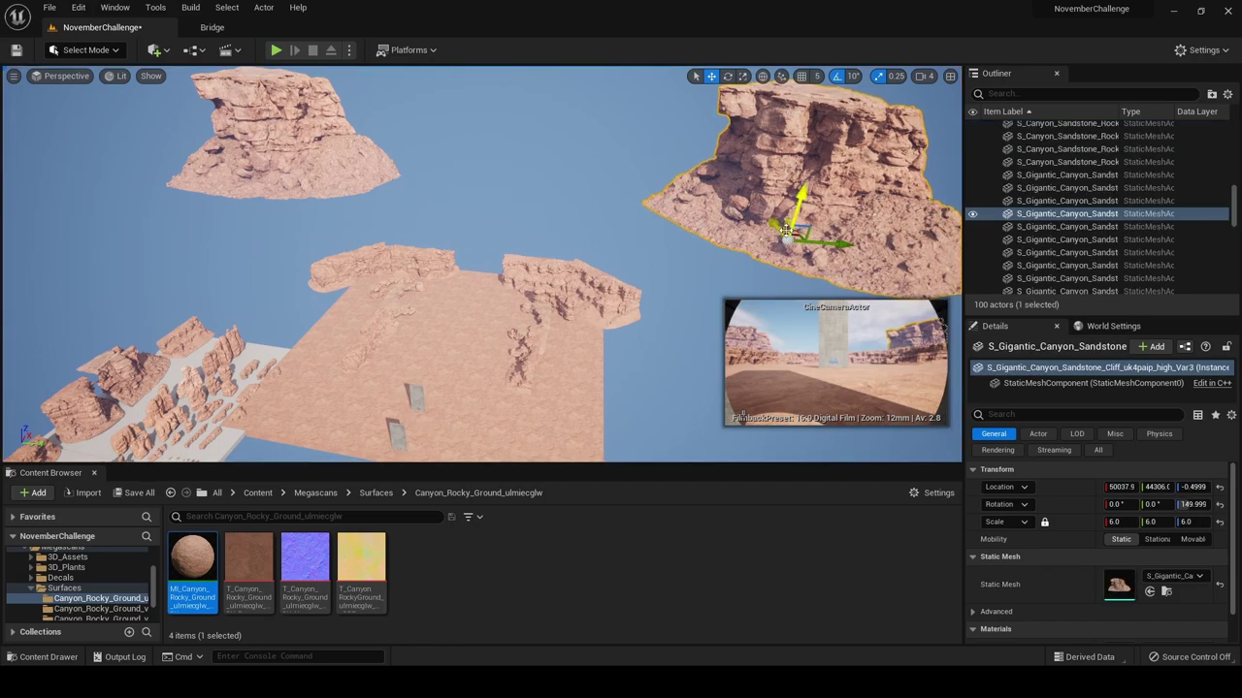
left_click_drag(773, 223, 795, 235)
key("e")
key("w")
left_click(553, 183)
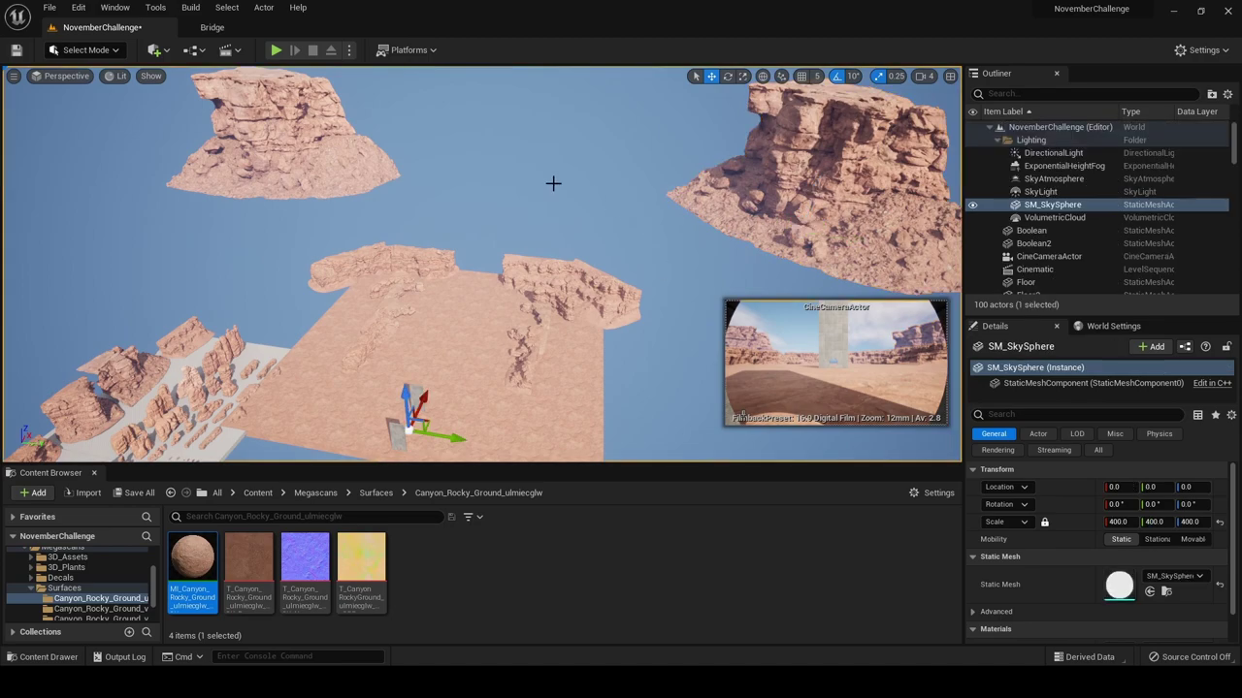
Check both gigantic background cliffs through the locked CineCameraActor with nothing selected, and stop piloting
left_click(83, 79)
left_click(84, 218)
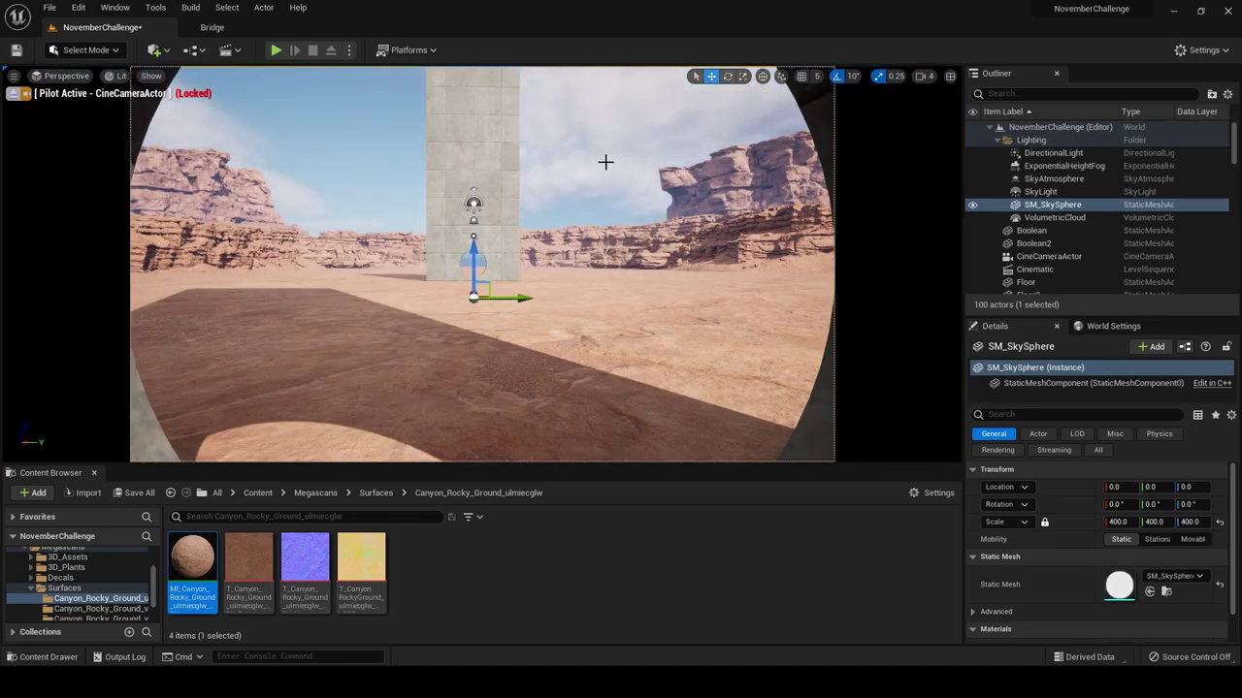
key("Escape")
left_click(15, 94)
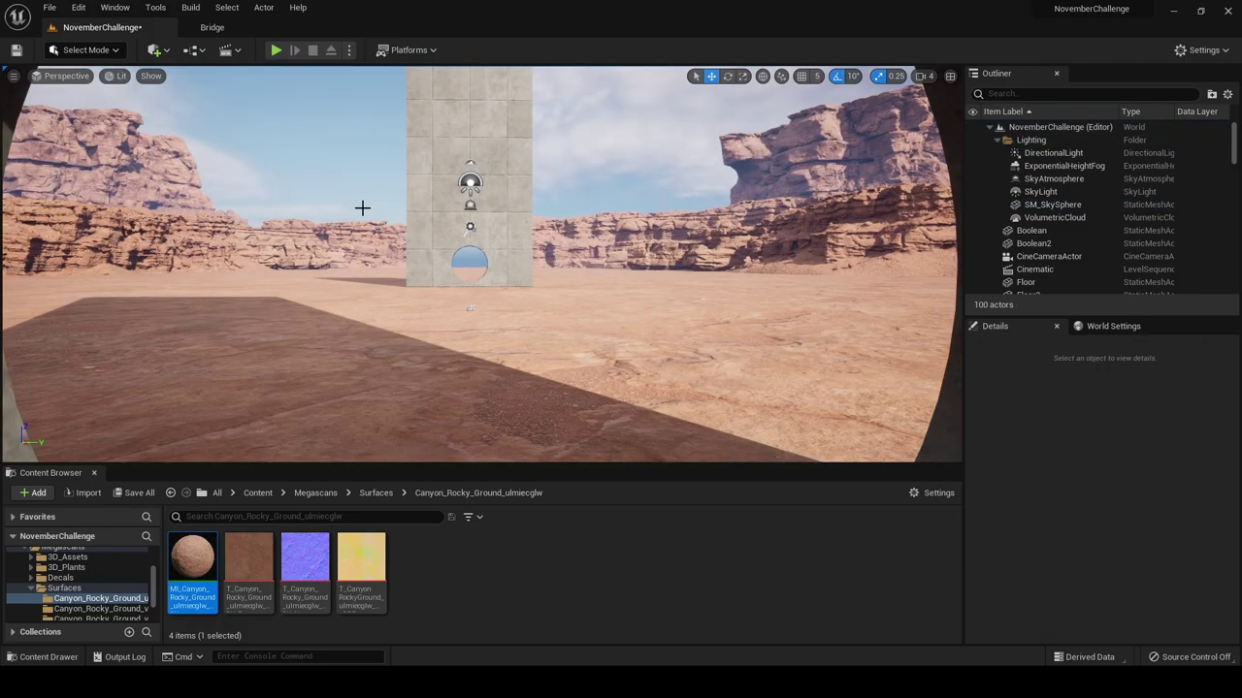
Reselect the CineCameraActor in the wall opening and pin its preview in the viewport again
key("s")
right_click_drag(363, 208, 394, 224)
key("w")
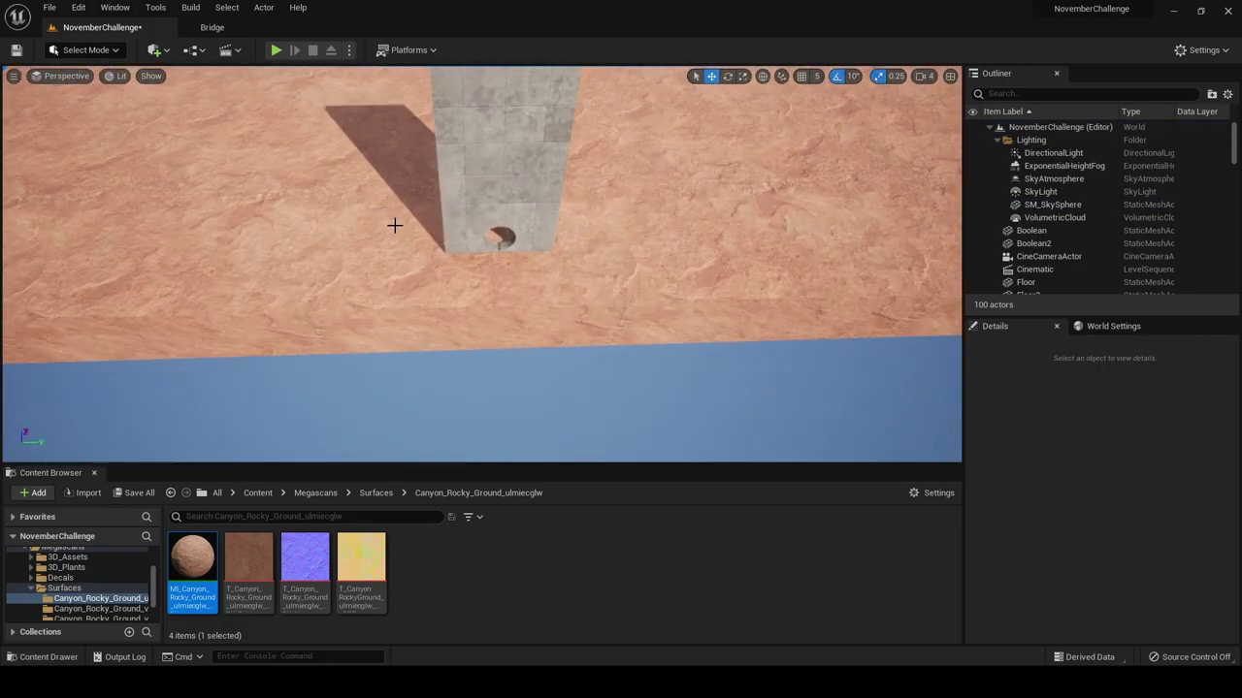
left_click(501, 242)
left_click(743, 414)
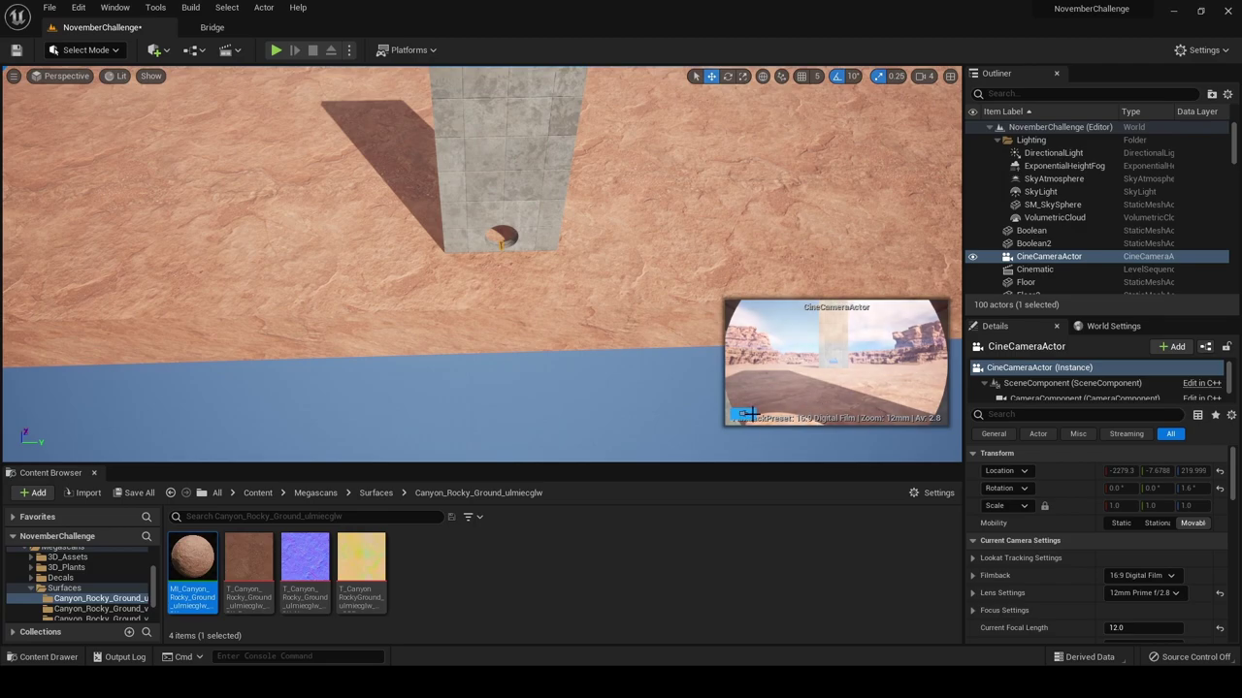
Duplicate the tower-like massive sandstone cliff from the asset floor and move the copy far back to about X 100838
right_click_drag(669, 309, 644, 304)
key("s")
mouse_move(390, 253)
right_mouse_down()
mouse_move(405, 252)
mouse_move(373, 250)
mouse_move(390, 252)
right_mouse_up()
left_click(314, 256)
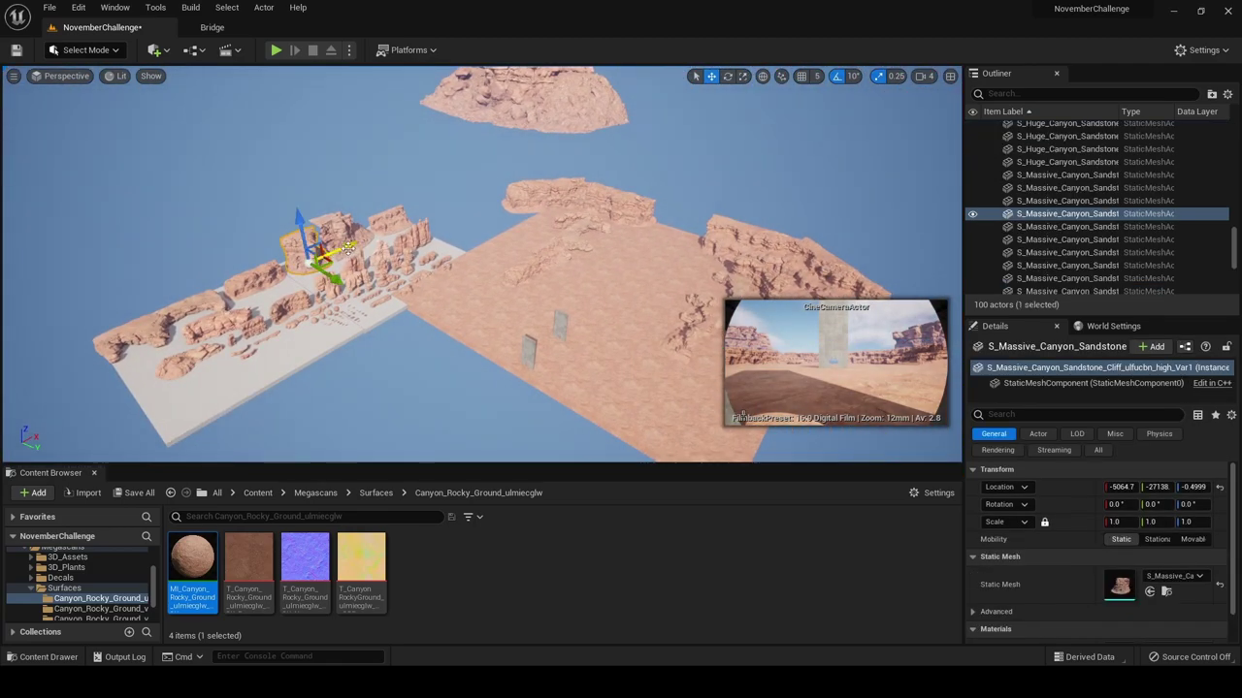
left_click_drag(332, 260, 745, 113, "alt")
Scale the massive cliff duplicate uniformly to 15
mouse_move(697, 281)
right_mouse_down()
mouse_move(735, 232)
mouse_move(697, 282)
right_mouse_up()
key("e")
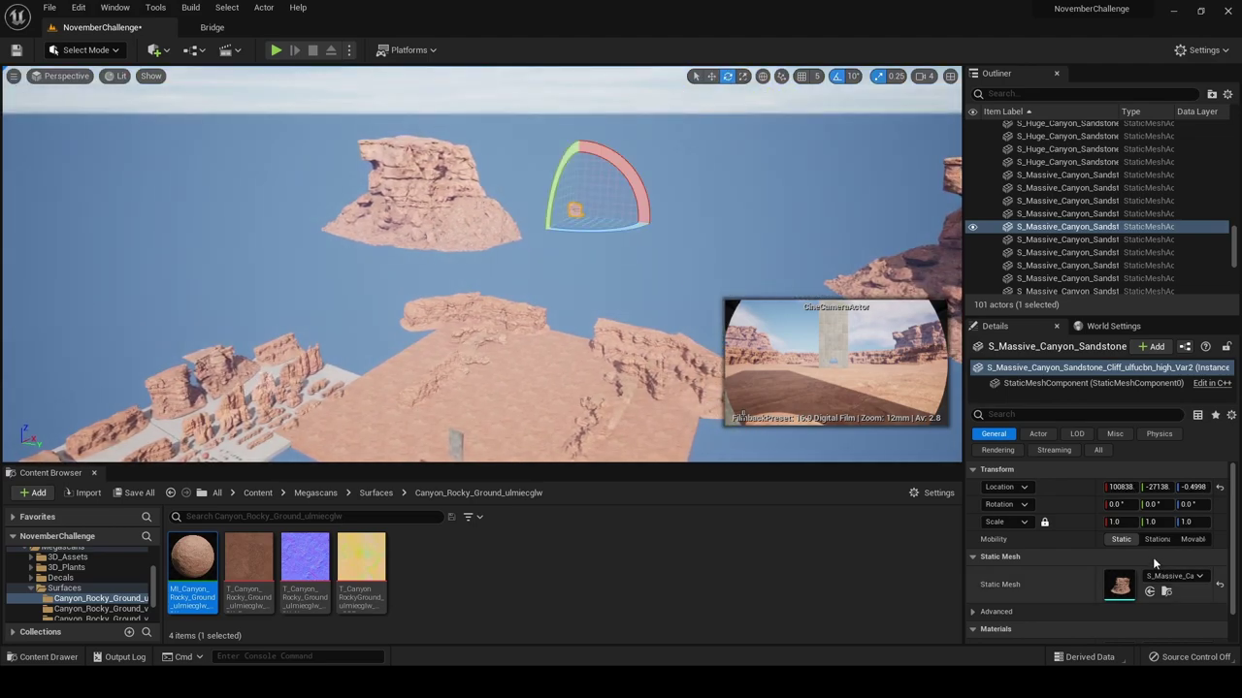
left_click(1115, 522)
type("15")
key("Return")
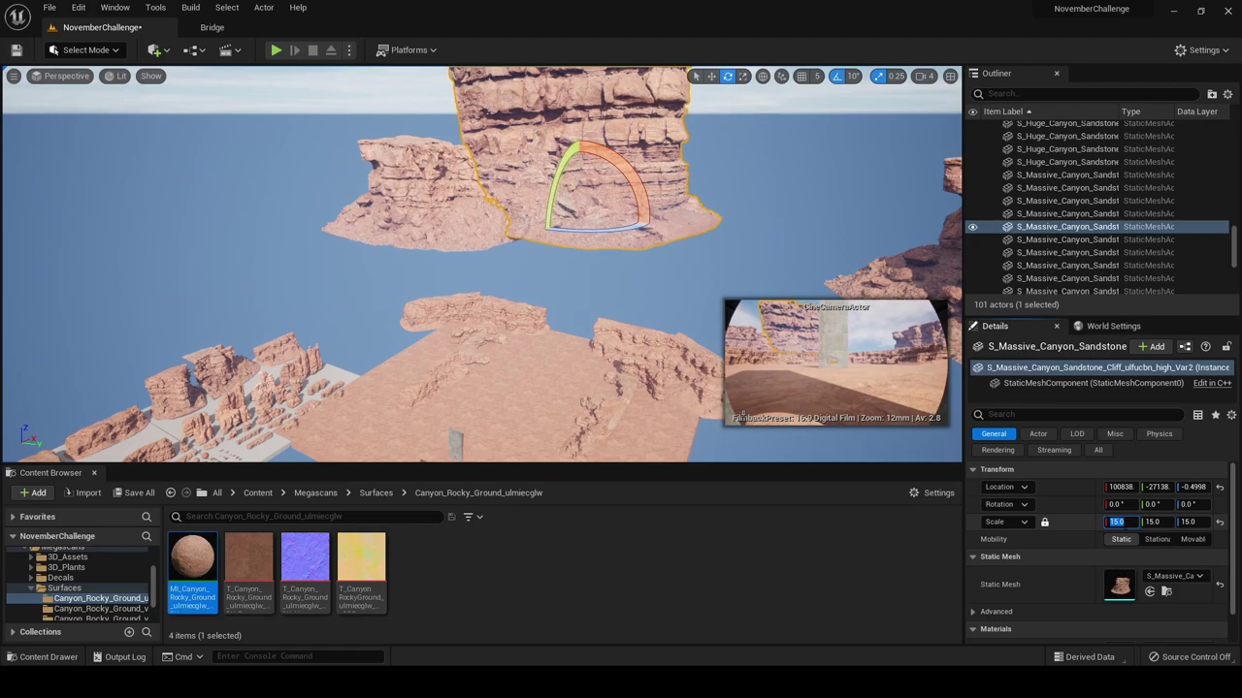
Rotate the massive cliff duplicate to about 90° about Z and push it back to about X 265298
left_click_drag(619, 229, 685, 155)
key("w")
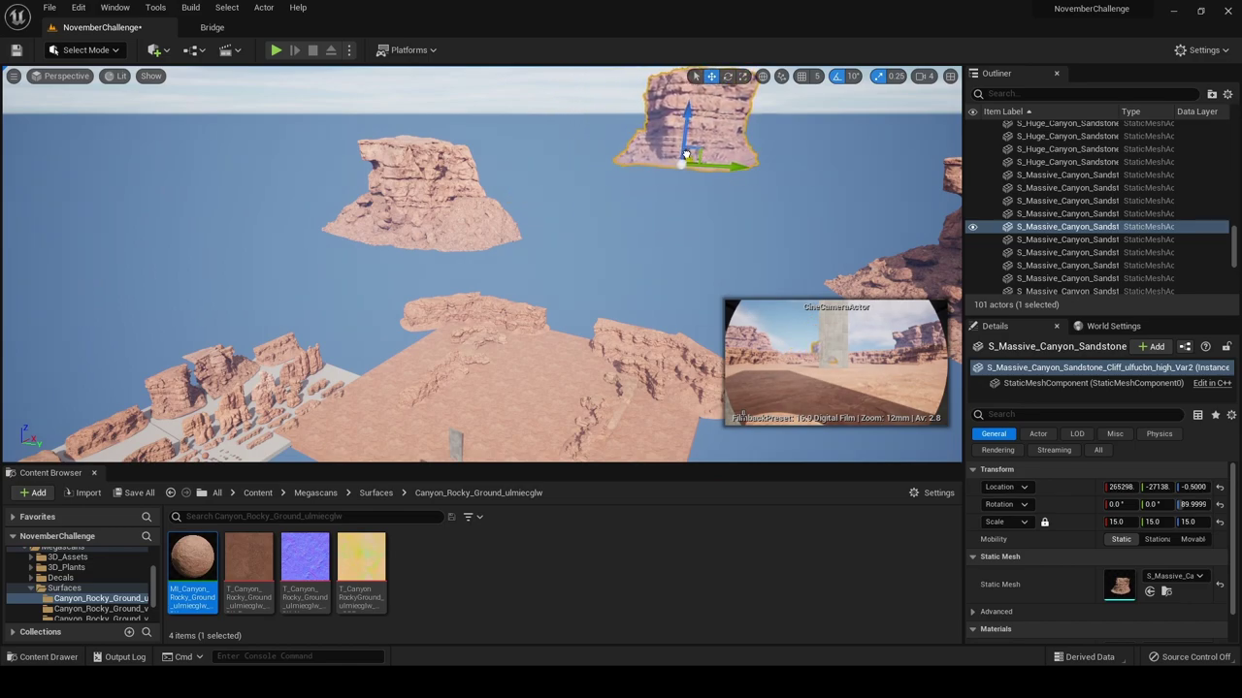
Enter a new uniform scale for the distant massive cliff duplicate
left_click(1116, 523)
type("3")
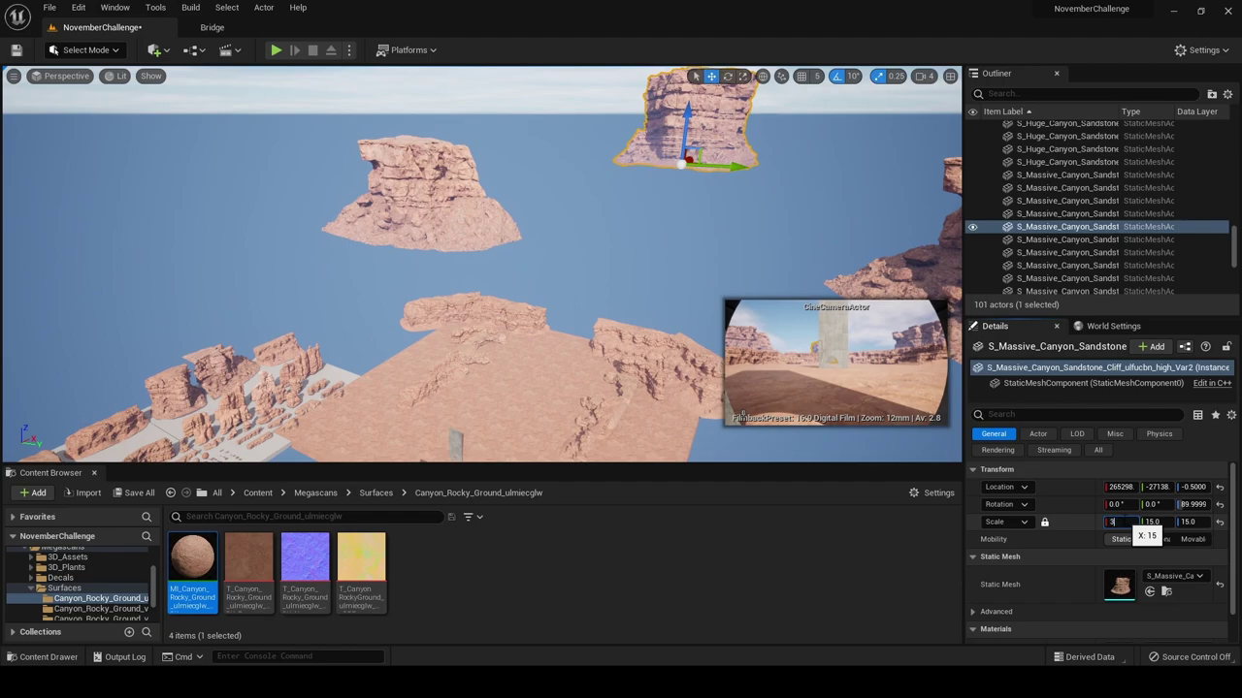
Set the selected massive sandstone cliff's uniform scale to 35
type("0")
key("Return")
type("35")
key("Return")
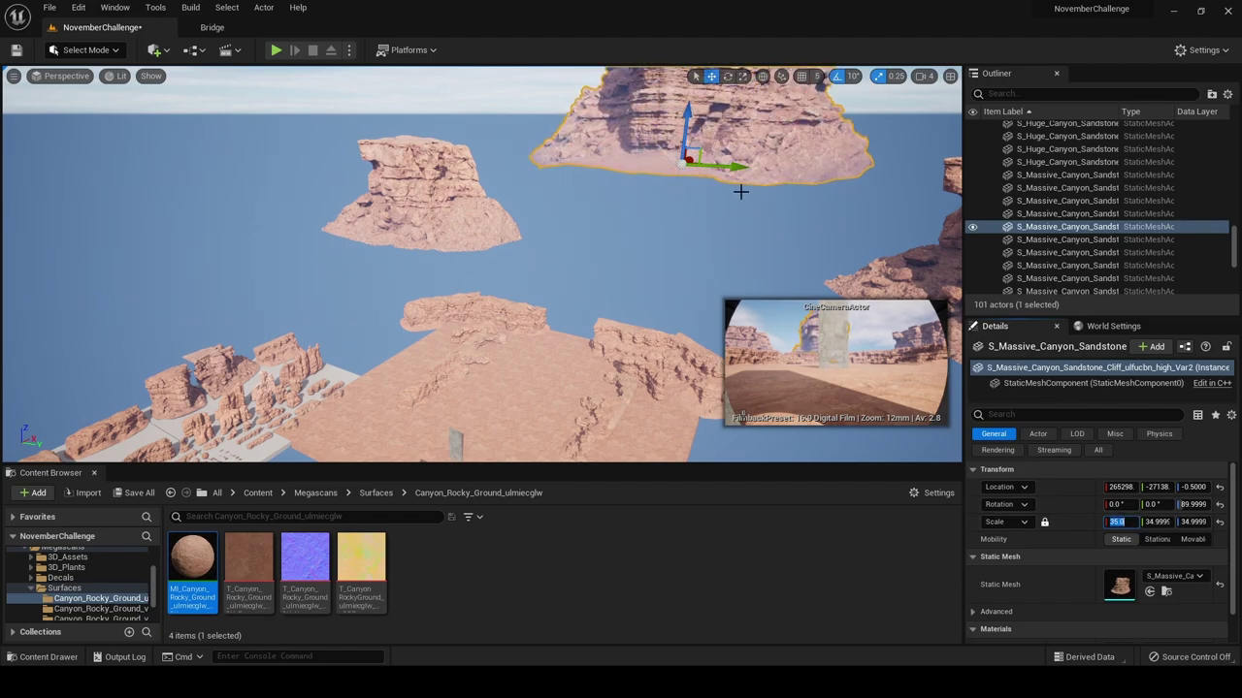
Reposition the enlarged cliff along the Y axis, placing it behind the small rock formation on the right of the valley
left_click_drag(733, 167, 600, 150)
right_click_drag(600, 150, 603, 81)
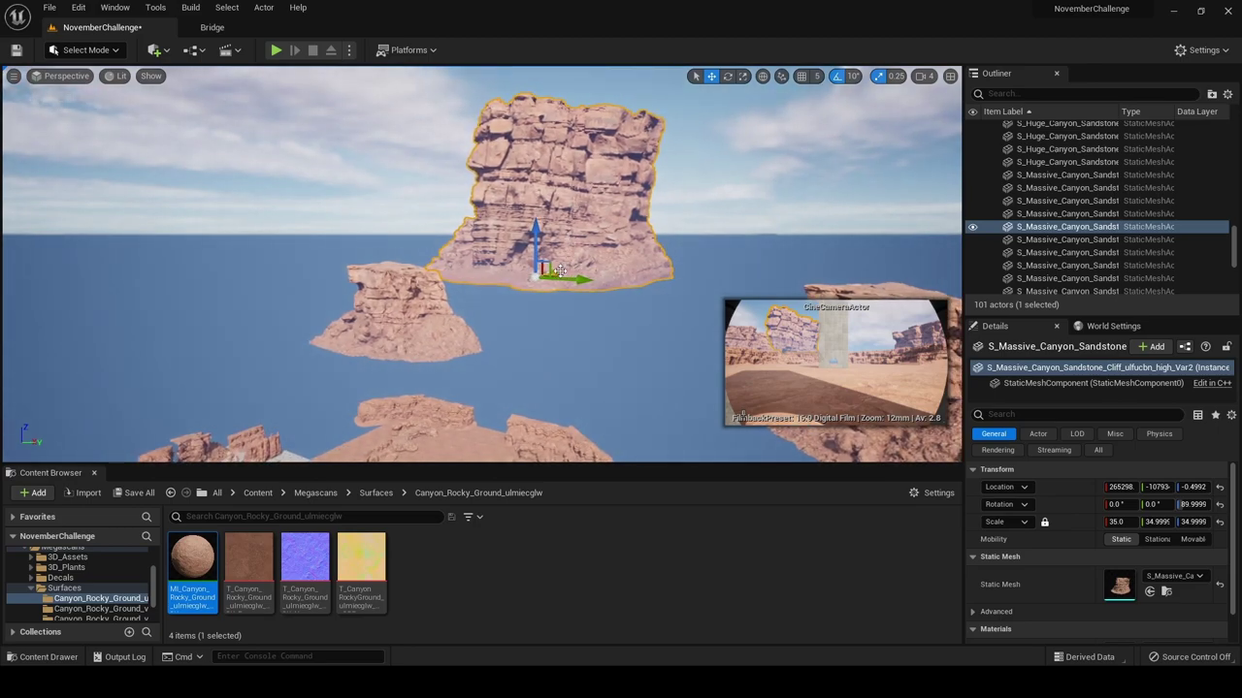
left_click_drag(560, 271, 920, 286)
right_click_drag(920, 286, 981, 282)
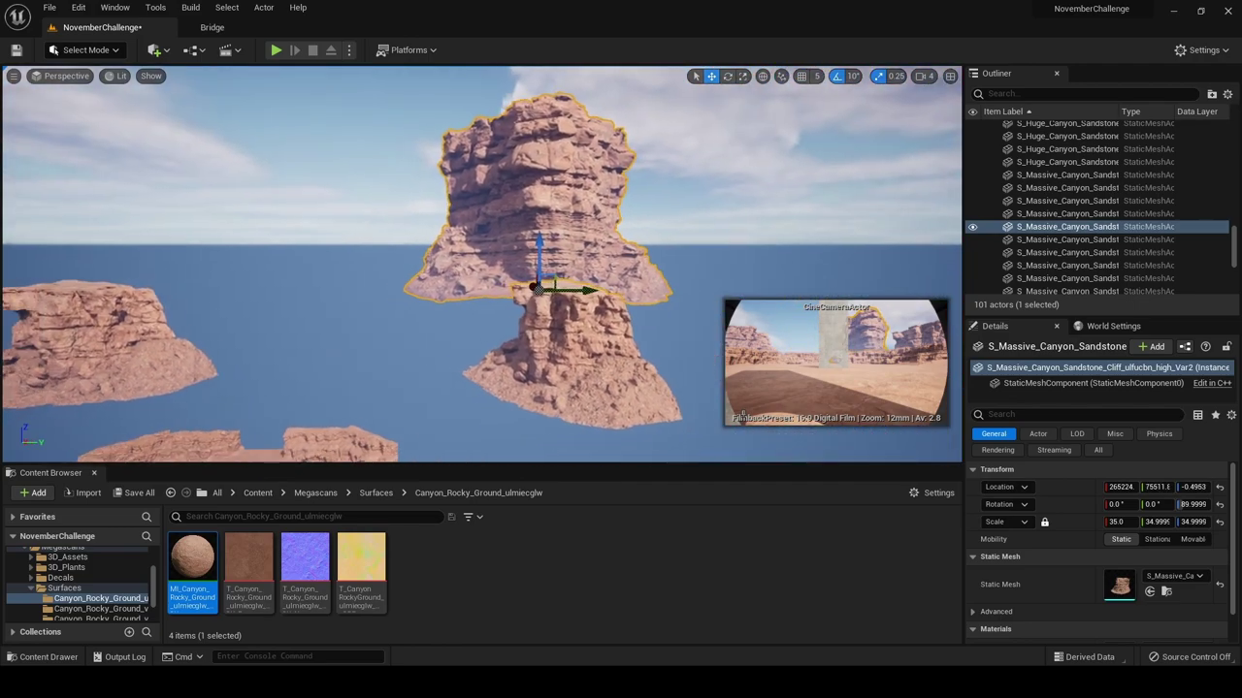
Rotate the enlarged cliff 100° about its vertical axis and shift it further right behind the small formation
key("a")
key("s")
key("e")
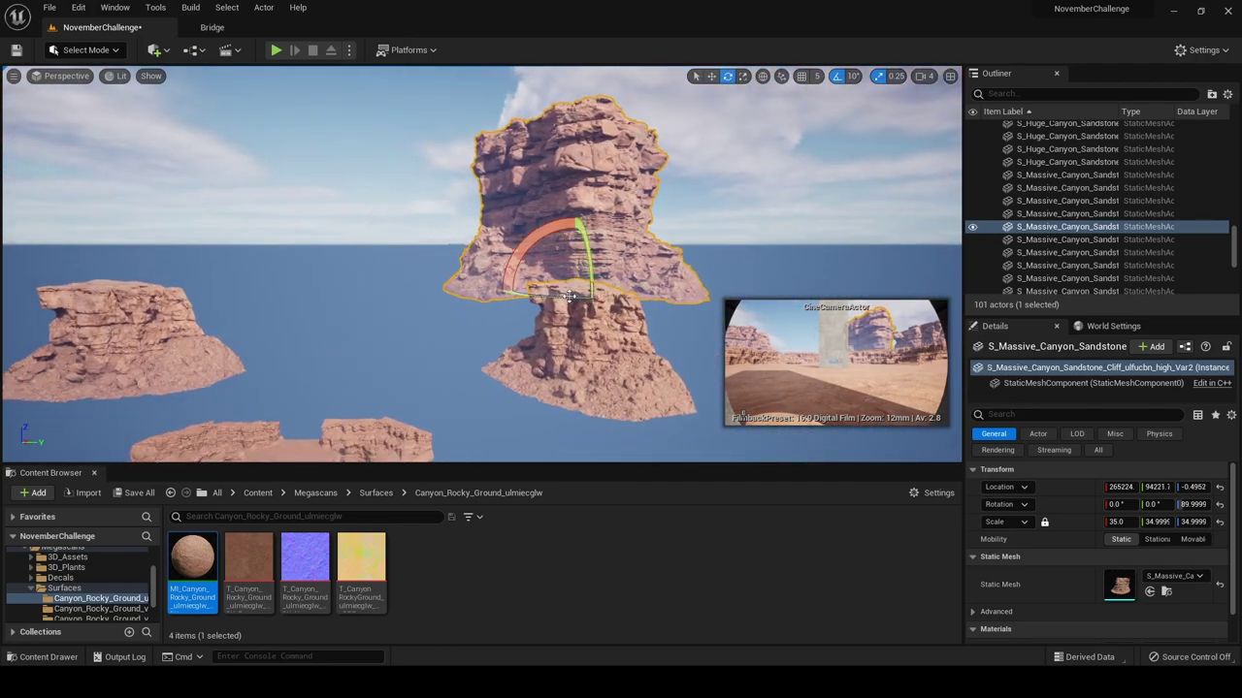
left_click_drag(572, 296, 676, 296)
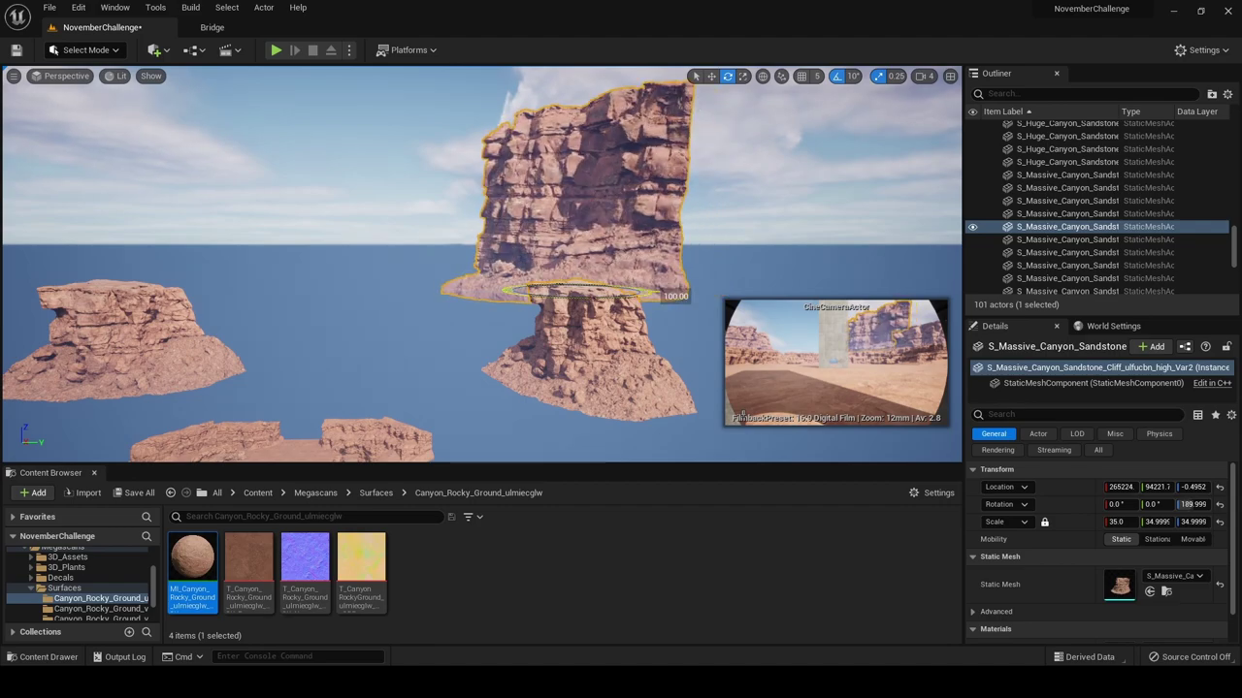
left_click_drag(562, 283, 642, 287)
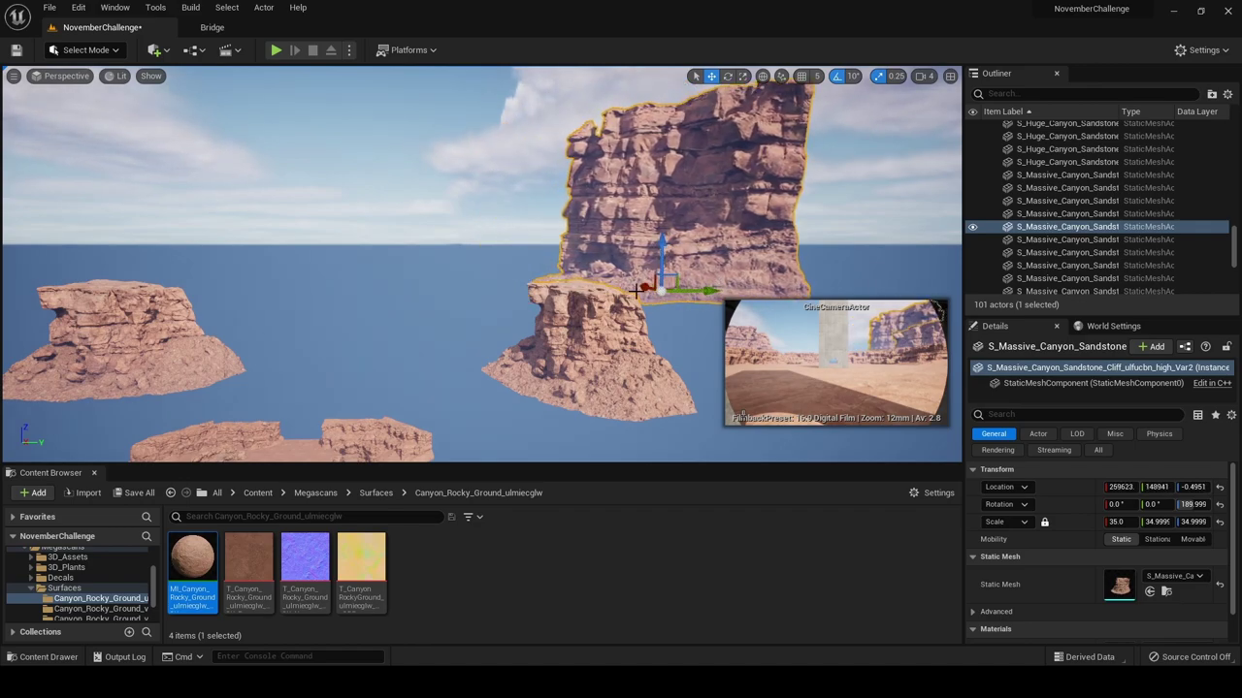
right_click_drag(635, 291, 679, 325)
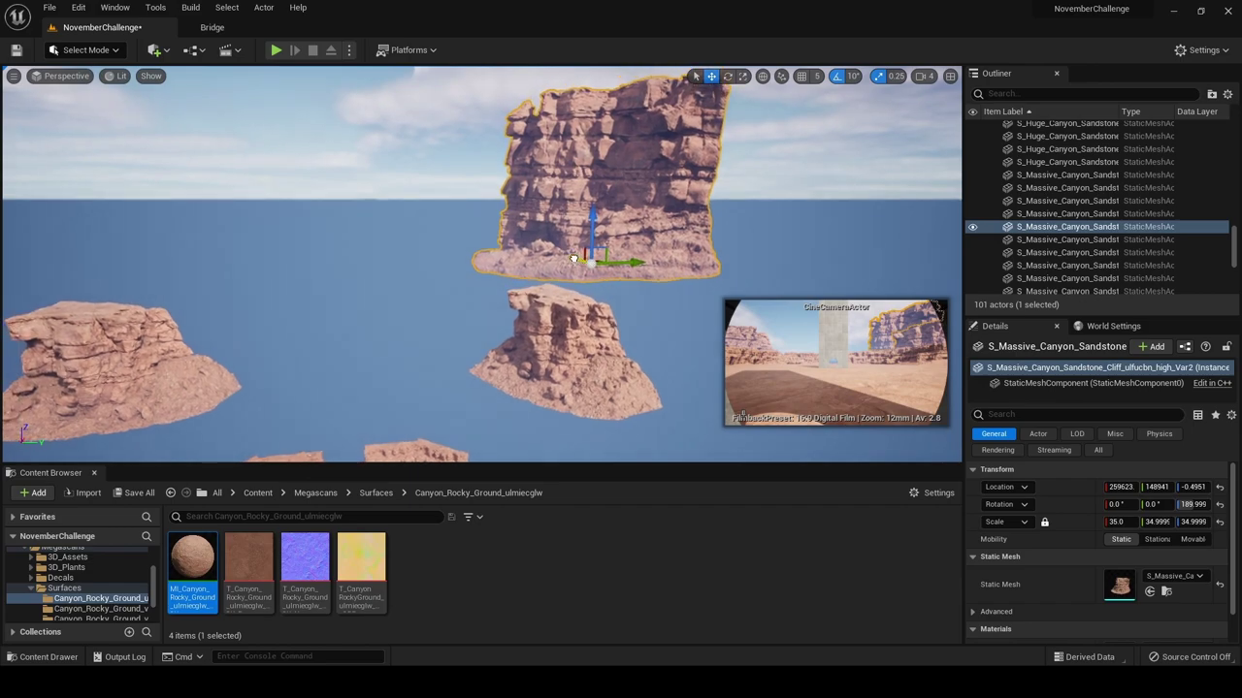
left_click_drag(573, 259, 571, 254)
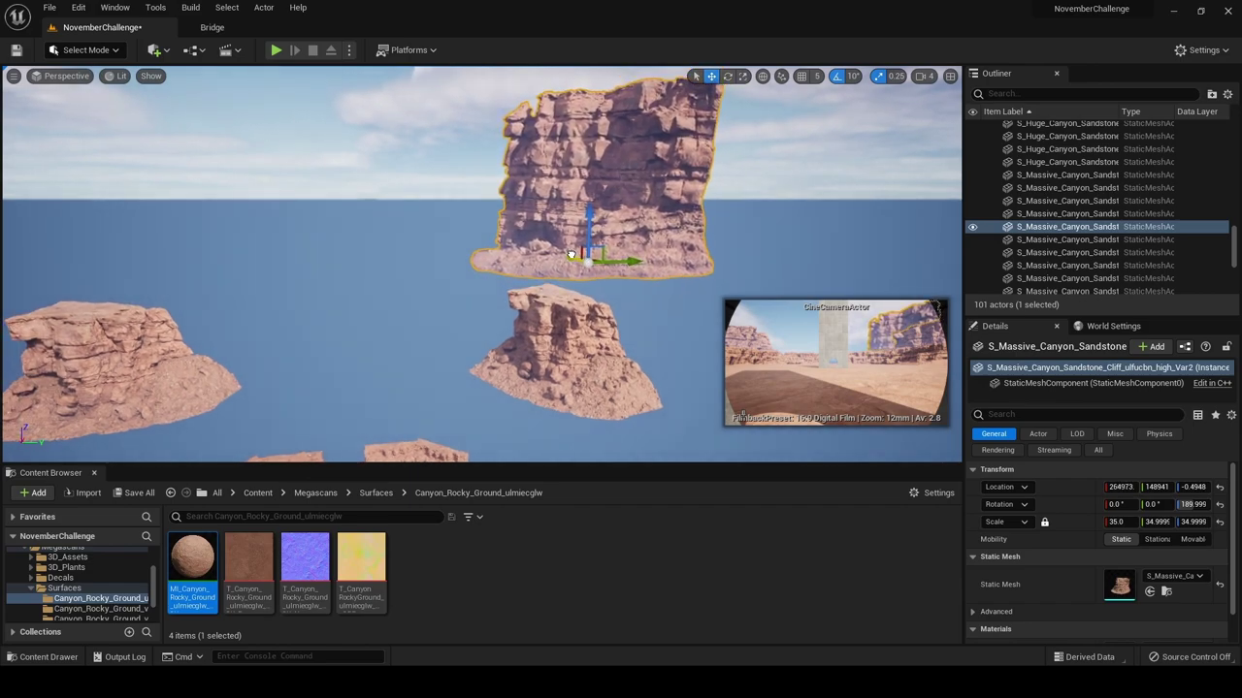
Duplicate the large right-hand cliff to the left side of the valley and turn the copy to 60° about its vertical axis
left_click(519, 284)
right_click_drag(519, 285, 491, 285)
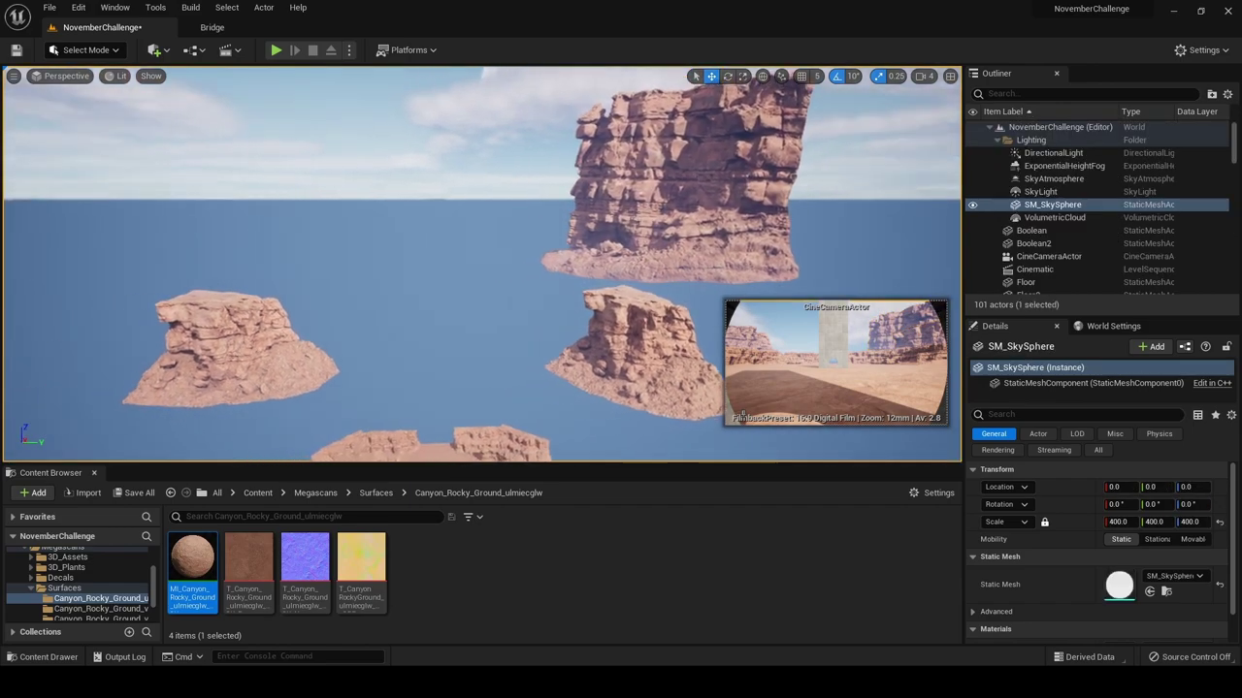
left_click(651, 237)
left_click_drag(715, 263, 143, 284, "alt")
key("e")
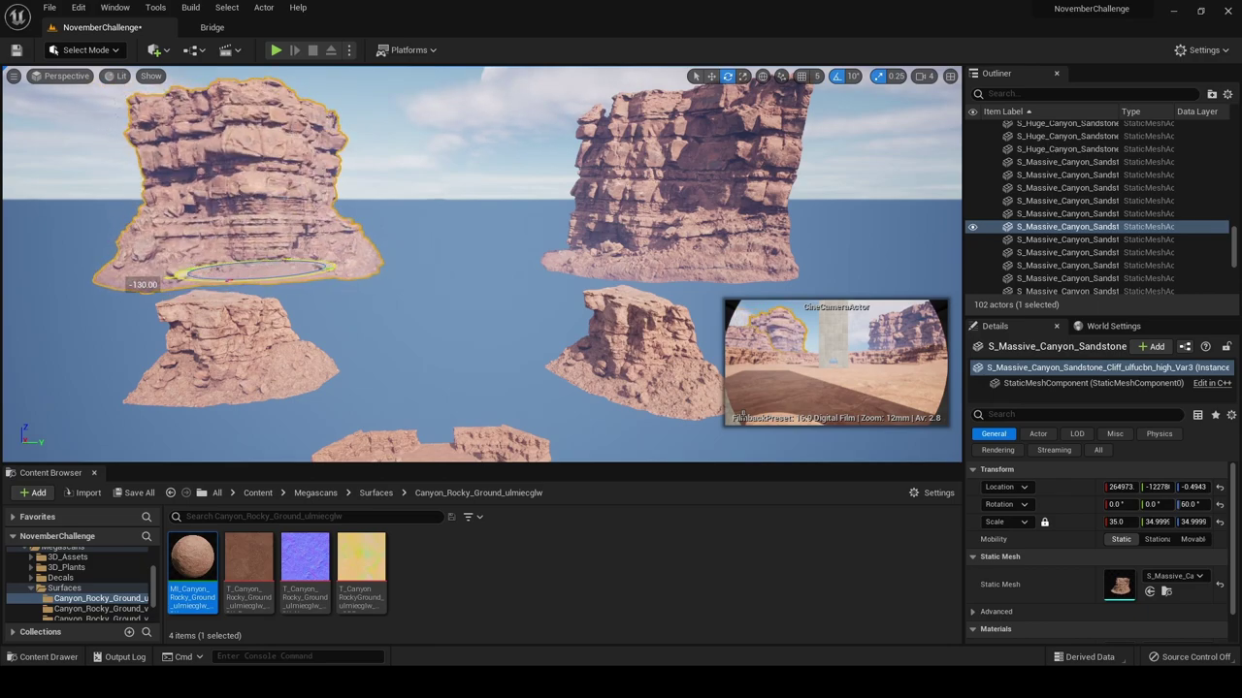
key("w")
right_click_drag(328, 277, 307, 277)
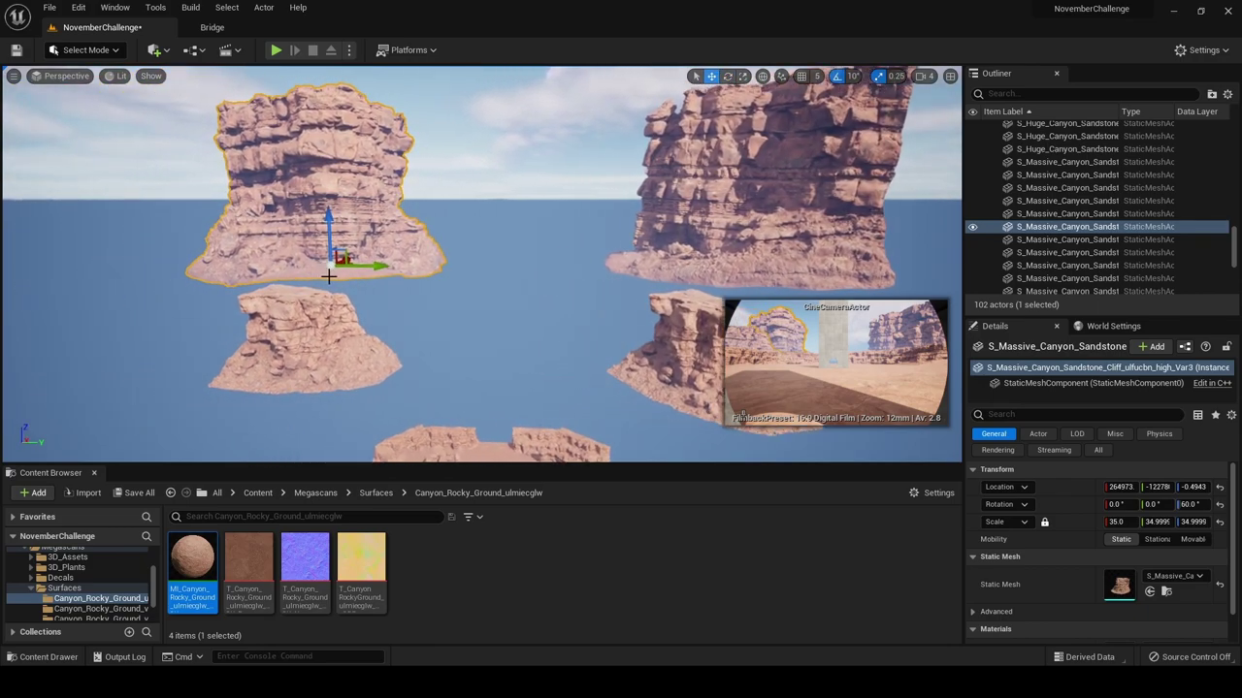
left_click_drag(379, 264, 386, 269)
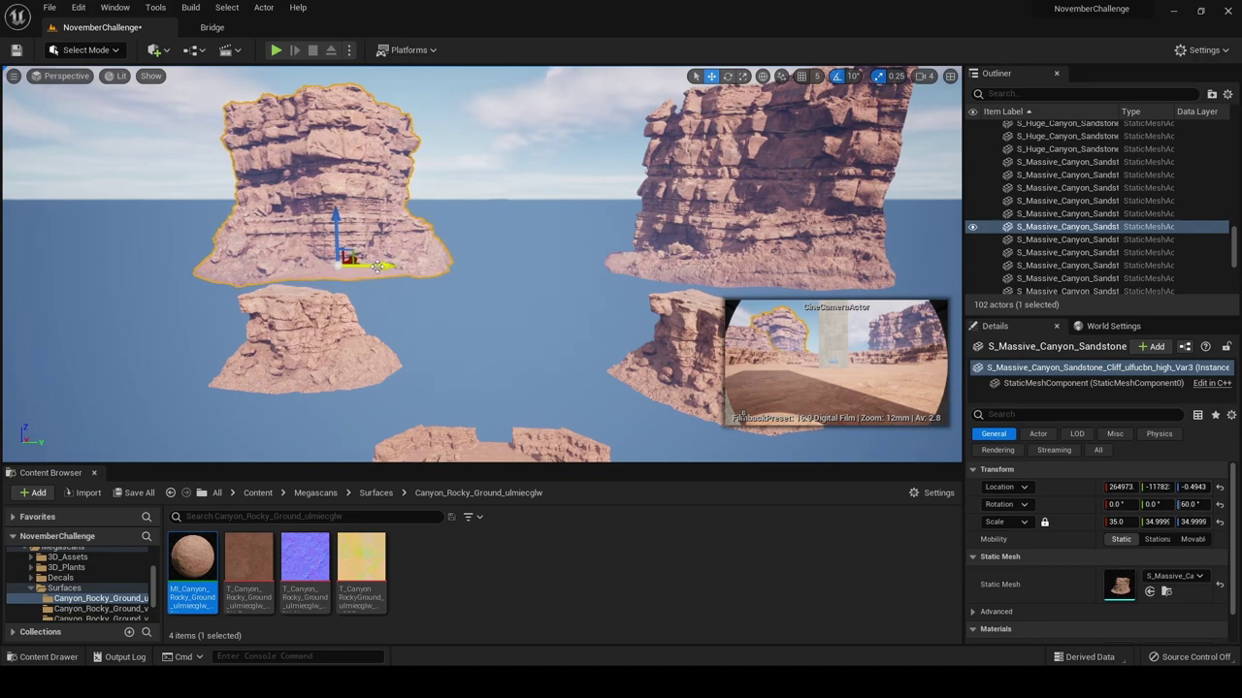
Duplicate the large left-hand cliff over to the inner edge of the right-hand cliff and undo the copy's latest moves
left_click(709, 220)
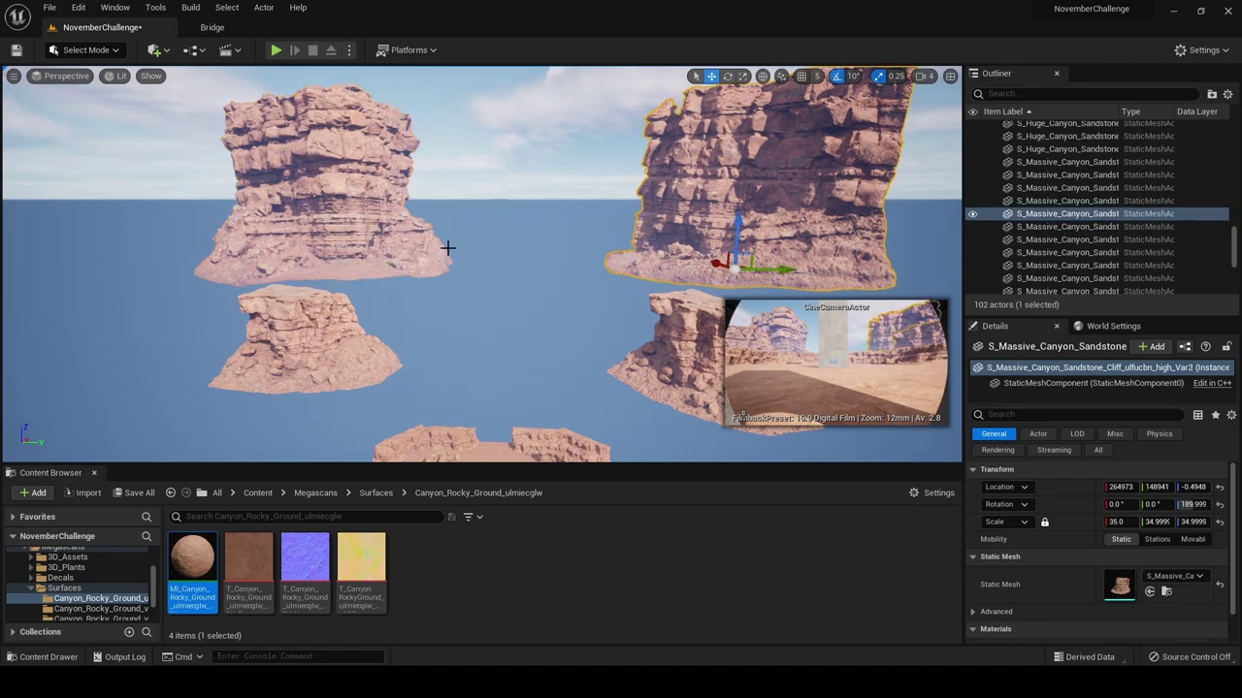
left_click(447, 248)
left_click_drag(381, 267, 618, 234, "alt")
left_click(641, 242)
key("ctrl+z")
key("ctrl+z")
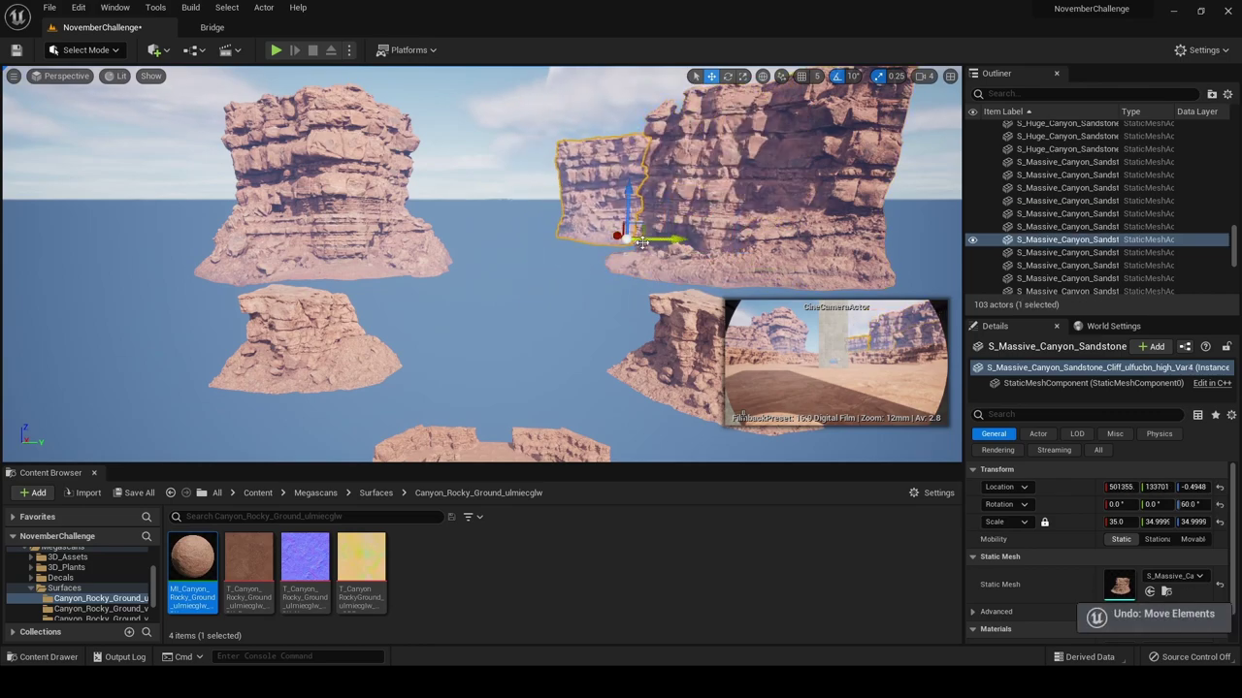
Rotate the new copy to 110° about its vertical axis and blend it into the inner edge of the right-hand cliff
key("e")
left_click_drag(745, 280, 787, 278)
key("w")
left_click_drag(709, 267, 637, 252)
key("e")
key("w")
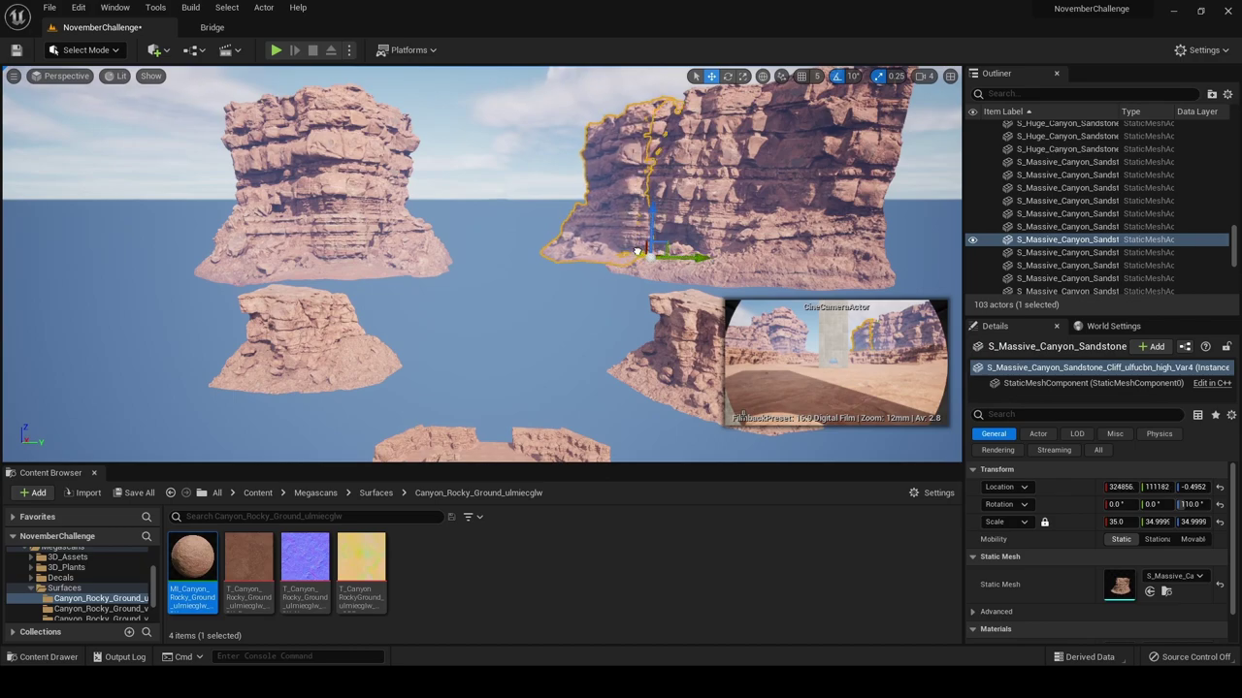
Duplicate the large left-hand cliff further left and rotate the copy to about -60° about its vertical axis
left_click(570, 317)
right_click_drag(523, 300, 483, 296)
left_click(445, 235)
left_click_drag(456, 271, 162, 281, "alt")
key("e")
key("w")
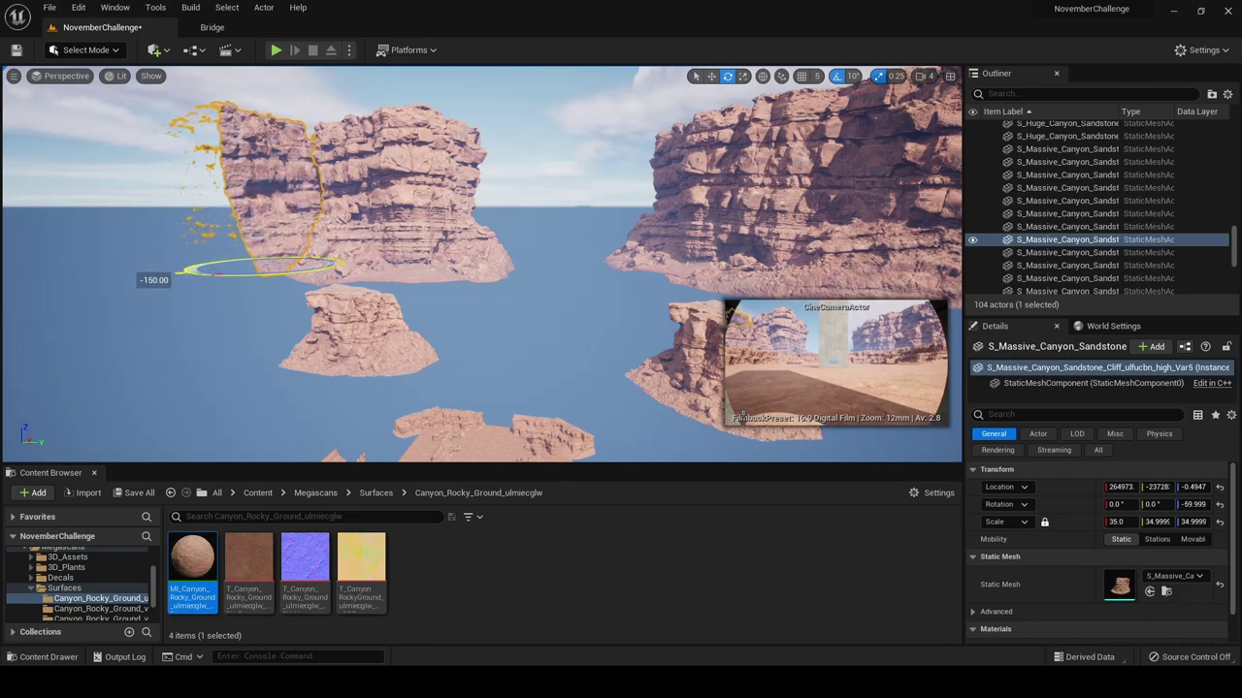
key("w")
left_click_drag(287, 268, 280, 267)
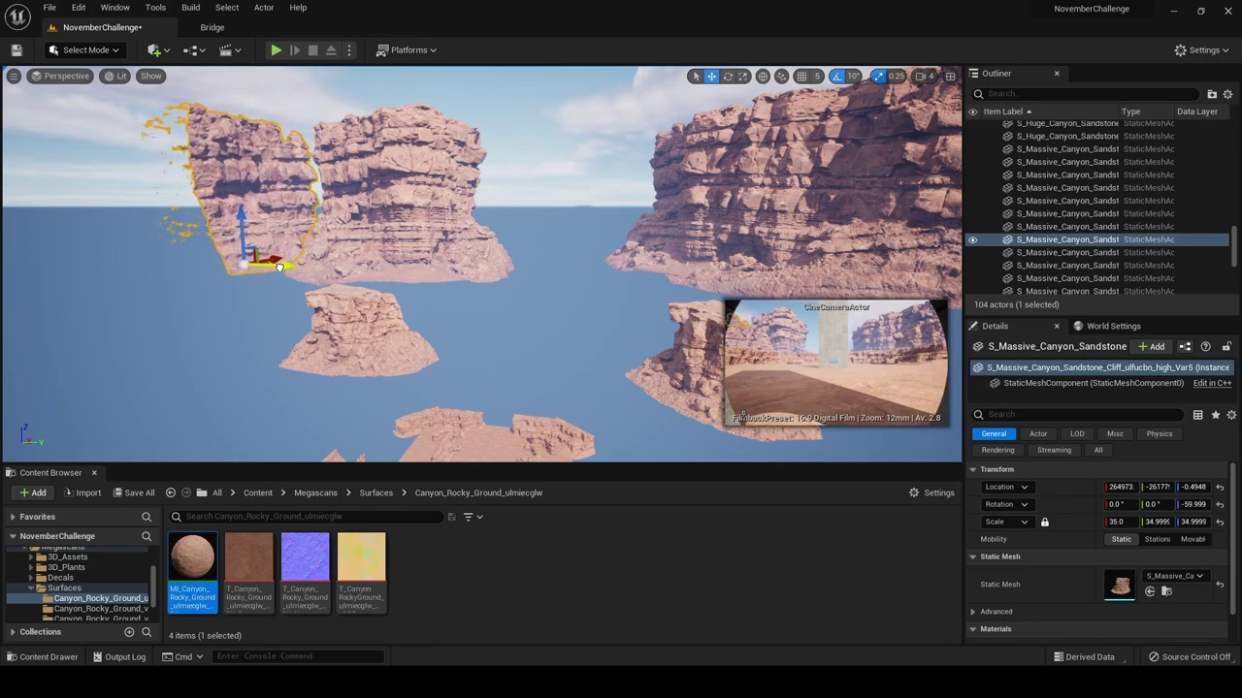
Rotate the outermost left cliff to 70° about its vertical axis and adjust its position against the neighbouring cliff
left_click(437, 296)
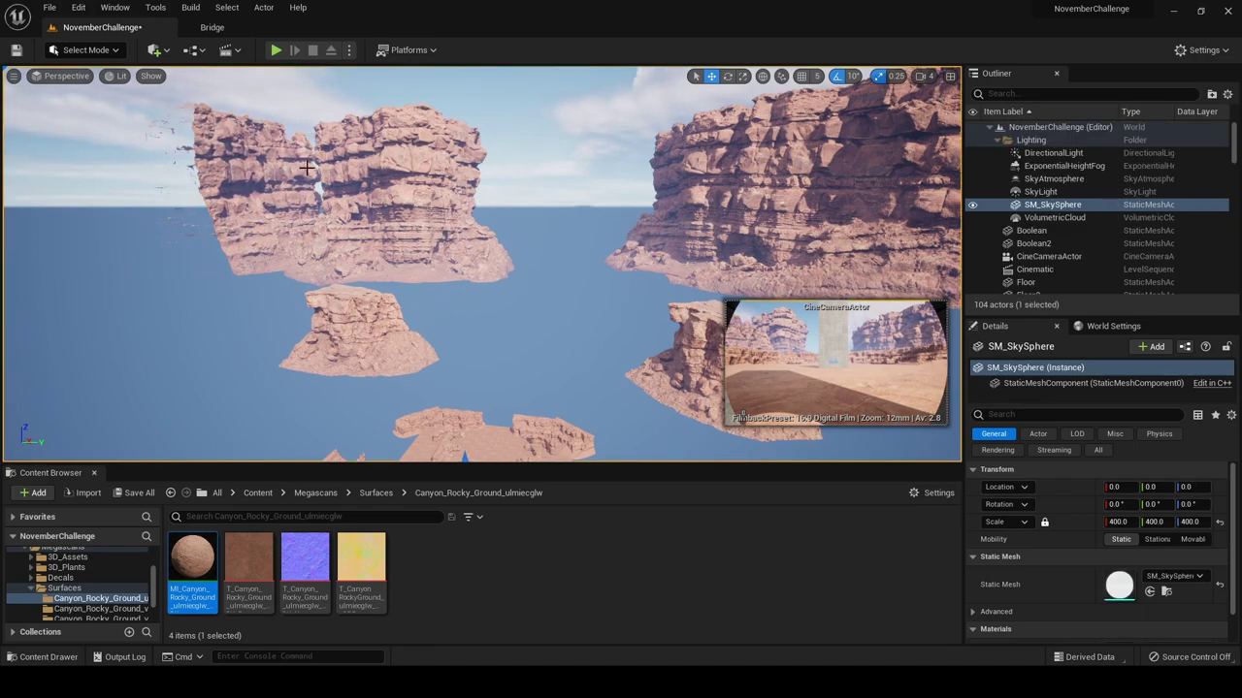
left_click(282, 202)
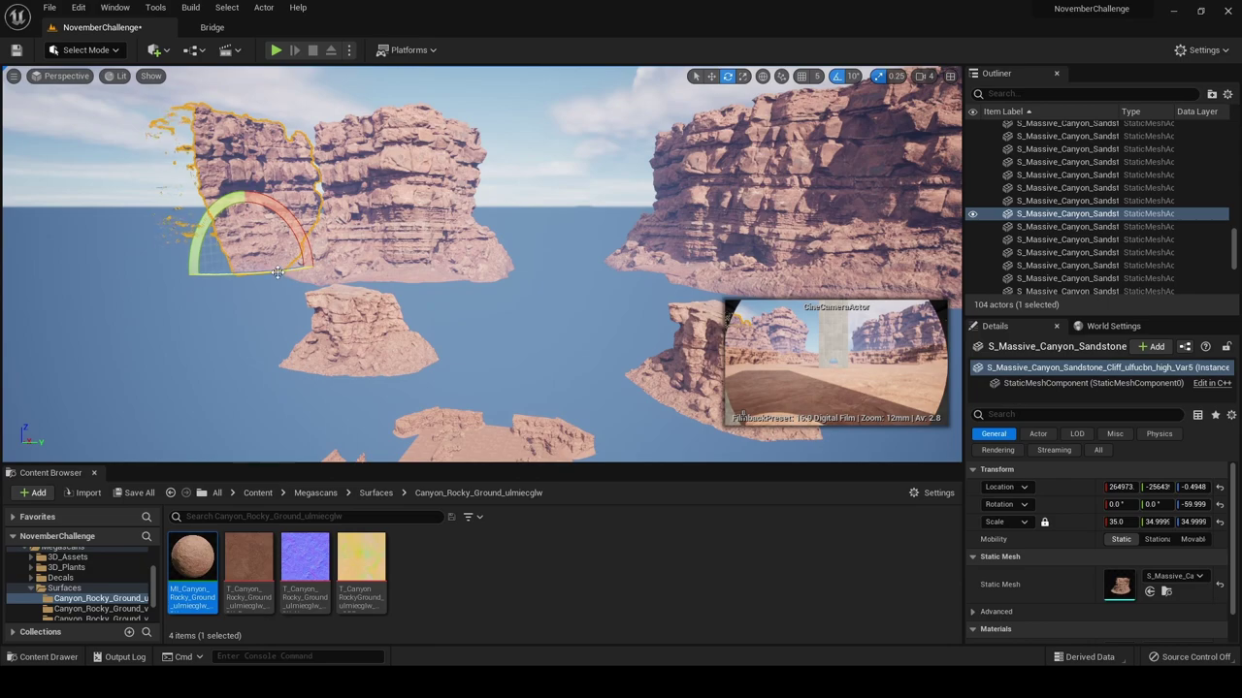
mouse_move(278, 273)
left_mouse_down()
mouse_move(316, 262)
mouse_move(298, 268)
left_mouse_up()
key("w")
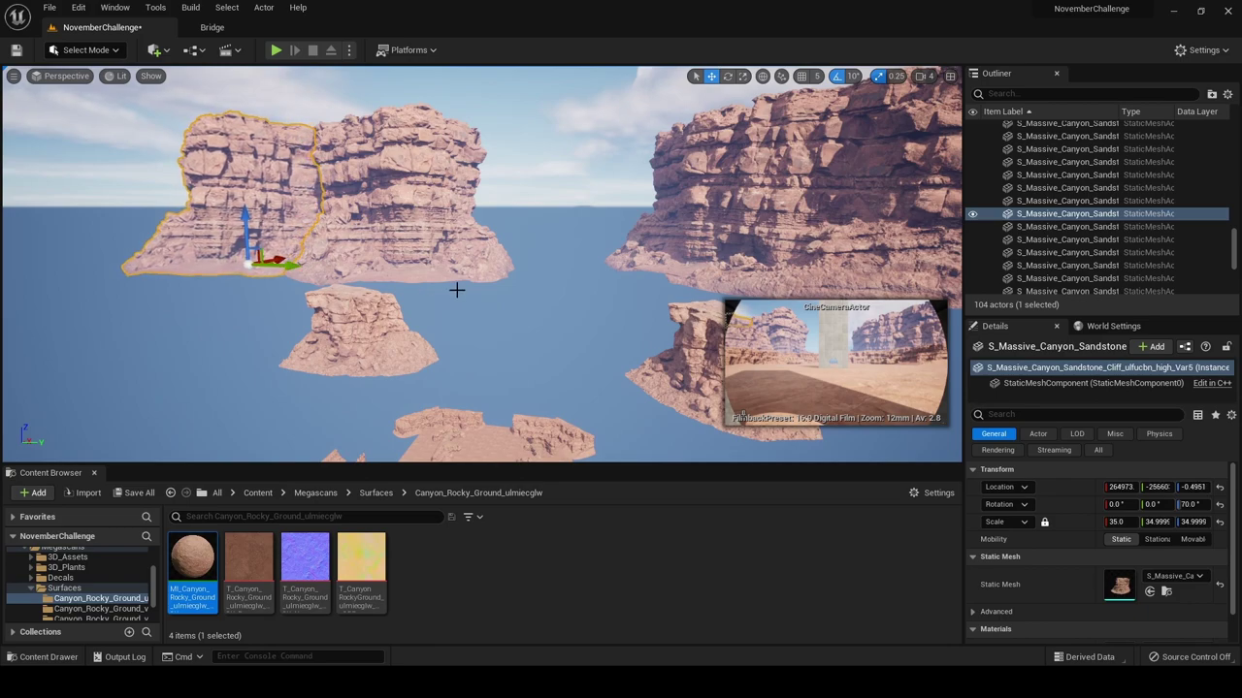
left_click(467, 319)
key("e")
key("a")
right_click_drag(394, 292, 417, 292)
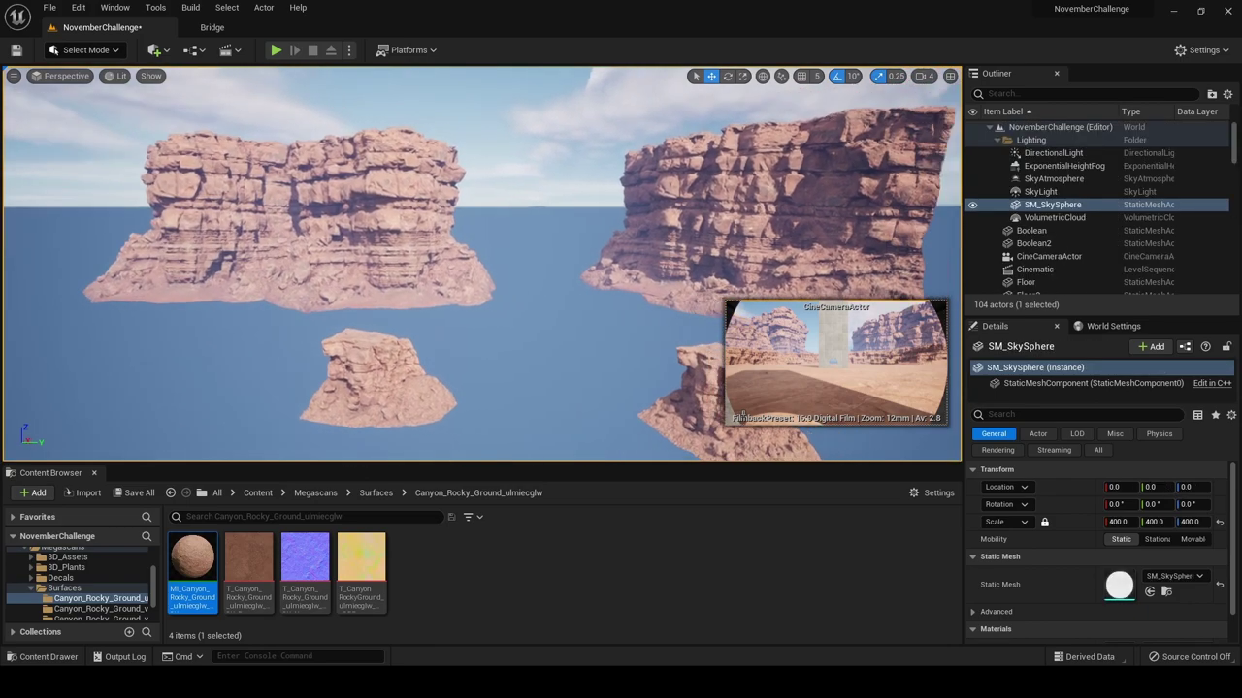
View the scene through the CineCameraActor to check the cliff composition, and stop piloting the camera
left_click(61, 76)
left_click(83, 223)
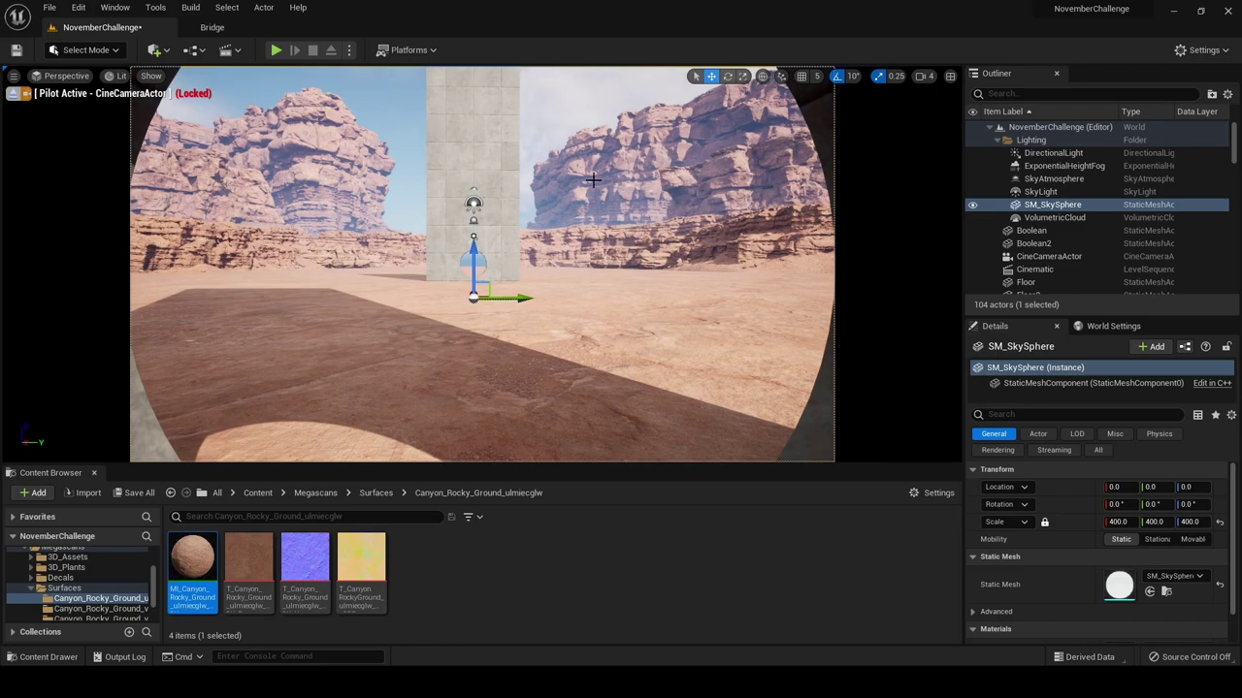
left_click(254, 208)
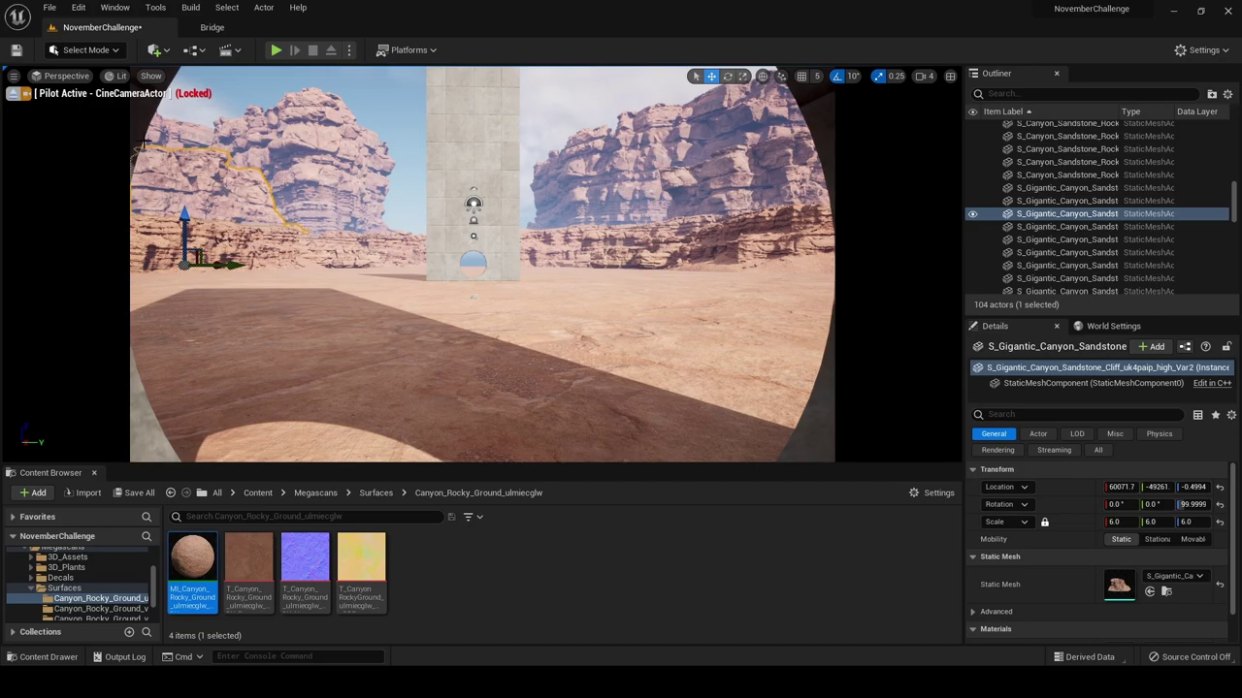
left_click(12, 94)
Copy the small Huge Canyon Sandstone Spire from the asset layout area
right_click_drag(475, 262, 262, 315)
mouse_move(301, 149)
right_mouse_down()
mouse_move(281, 223)
mouse_move(311, 252)
mouse_move(339, 242)
mouse_move(301, 148)
right_mouse_up()
left_click(438, 198)
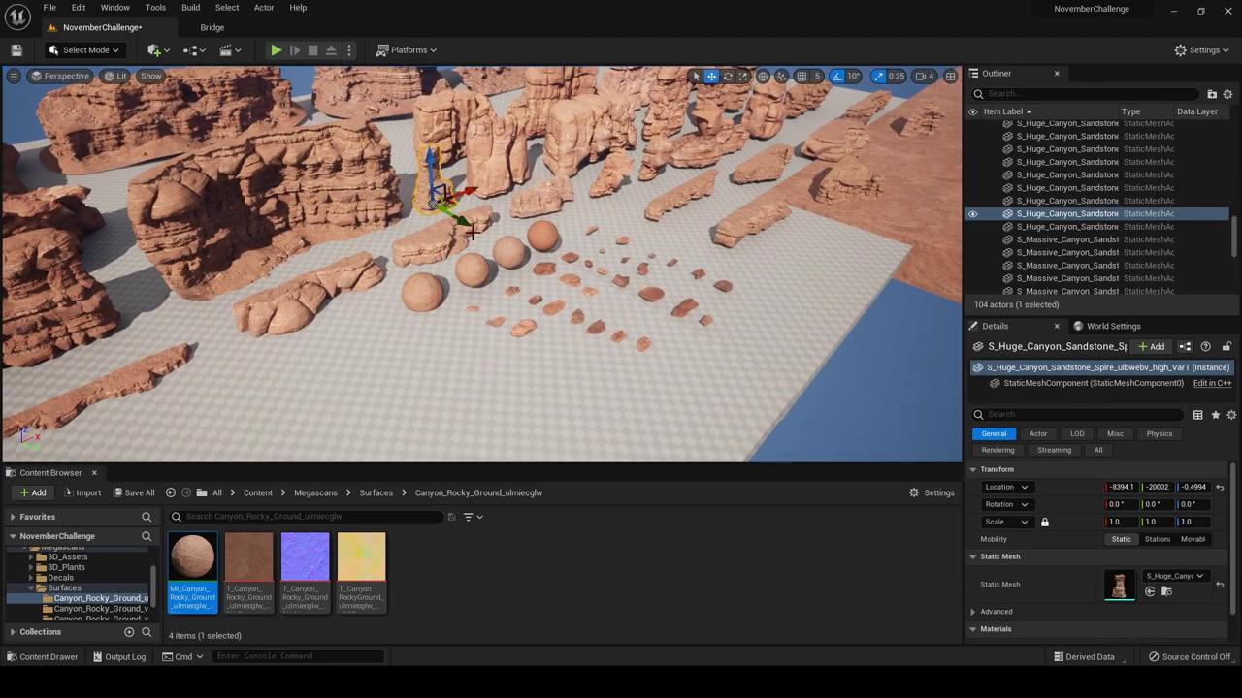
right_click(437, 199)
mouse_move(726, 371)
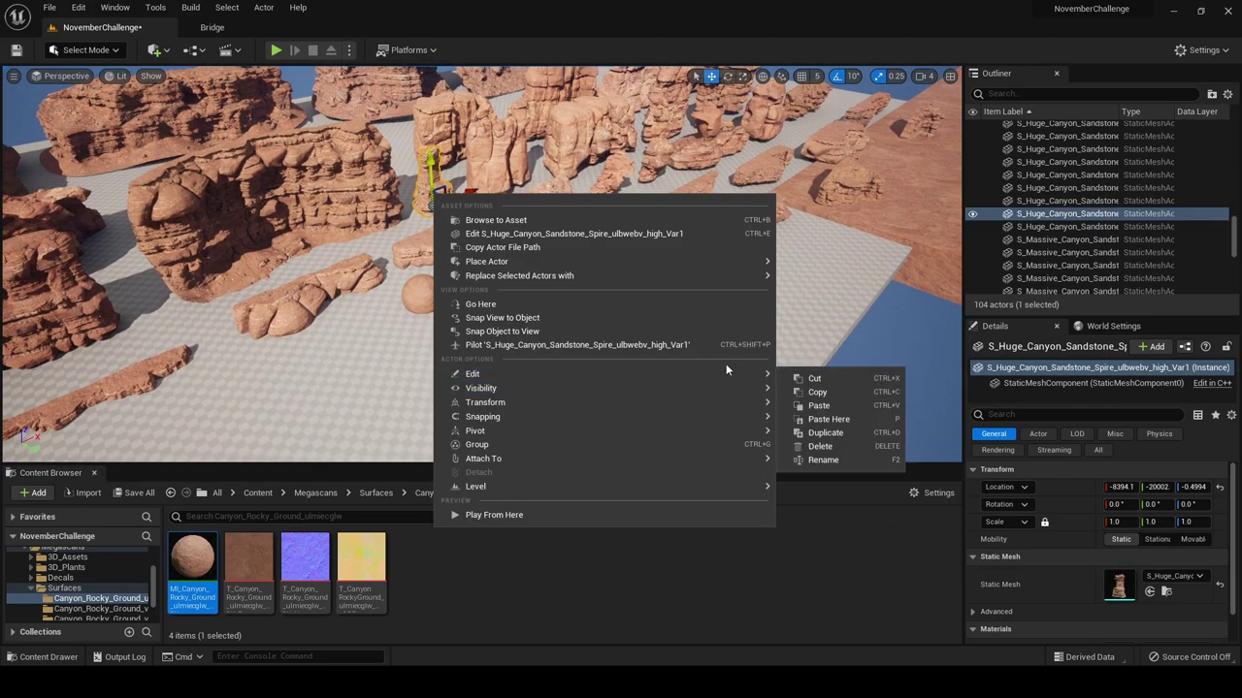
left_click(822, 392)
Set the viewport camera speed to 6 and paste the copied spire on top of the inner left-hand cliff
mouse_move(677, 305)
right_mouse_down()
mouse_move(747, 261)
mouse_move(677, 305)
right_mouse_up()
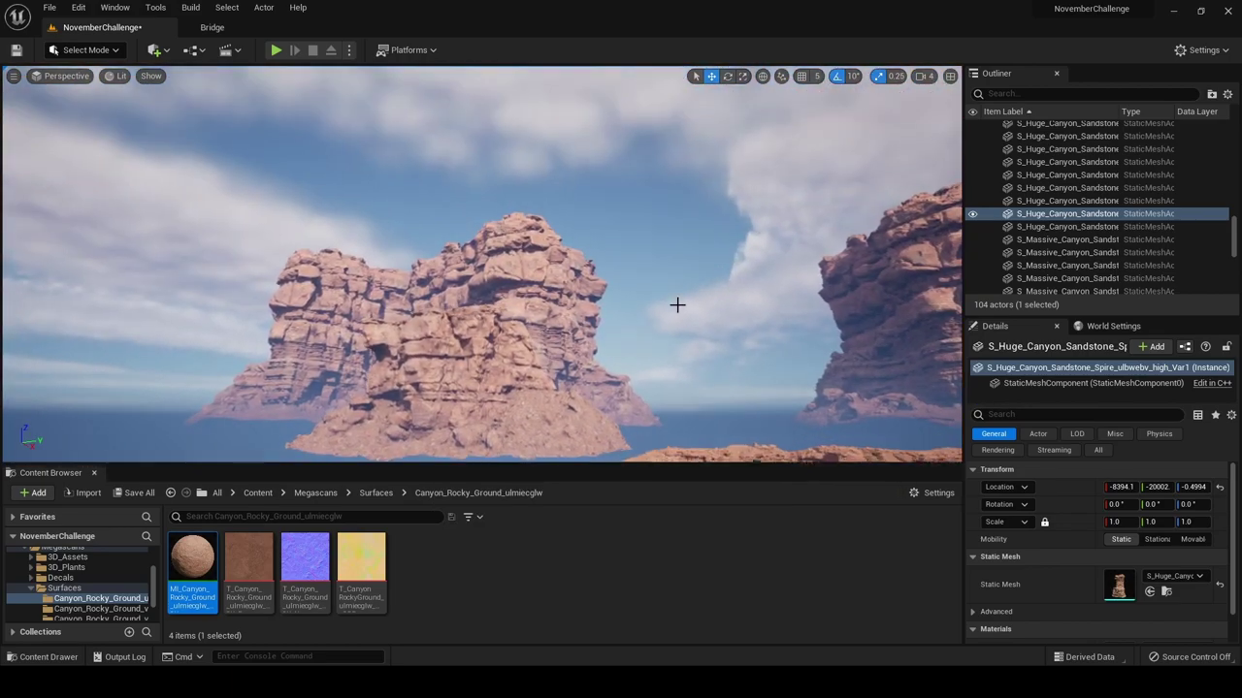
left_click(554, 243)
key("f")
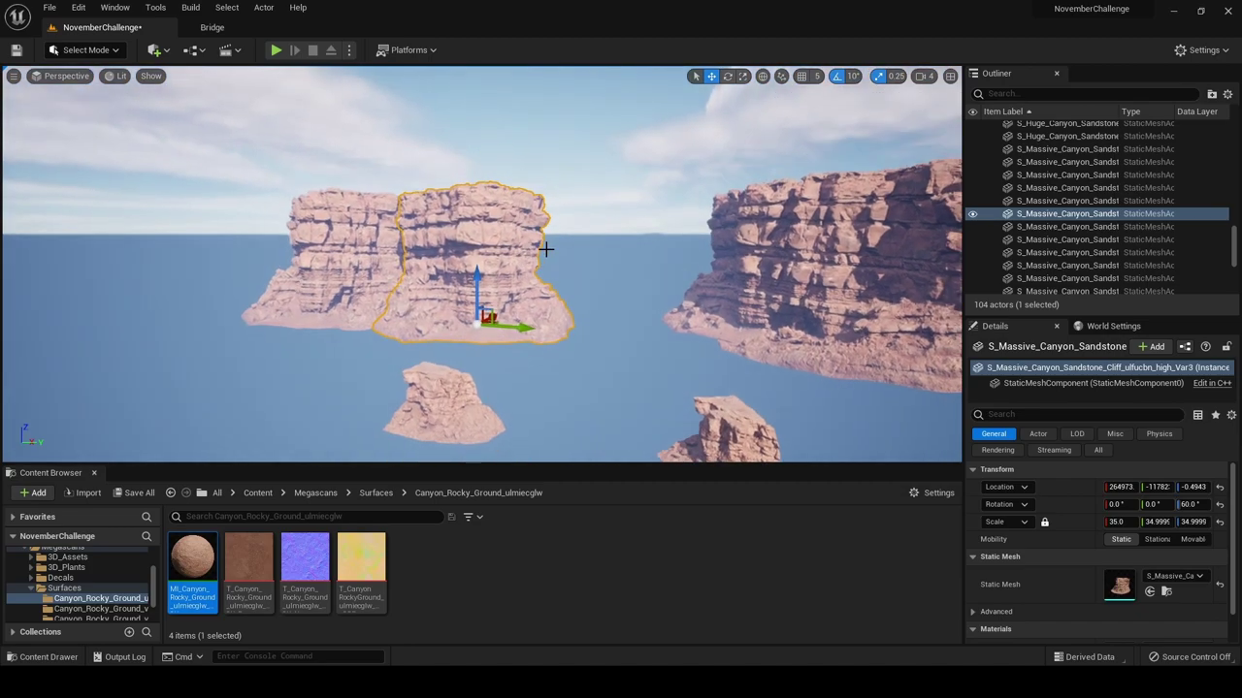
right_click_drag(546, 249, 506, 233)
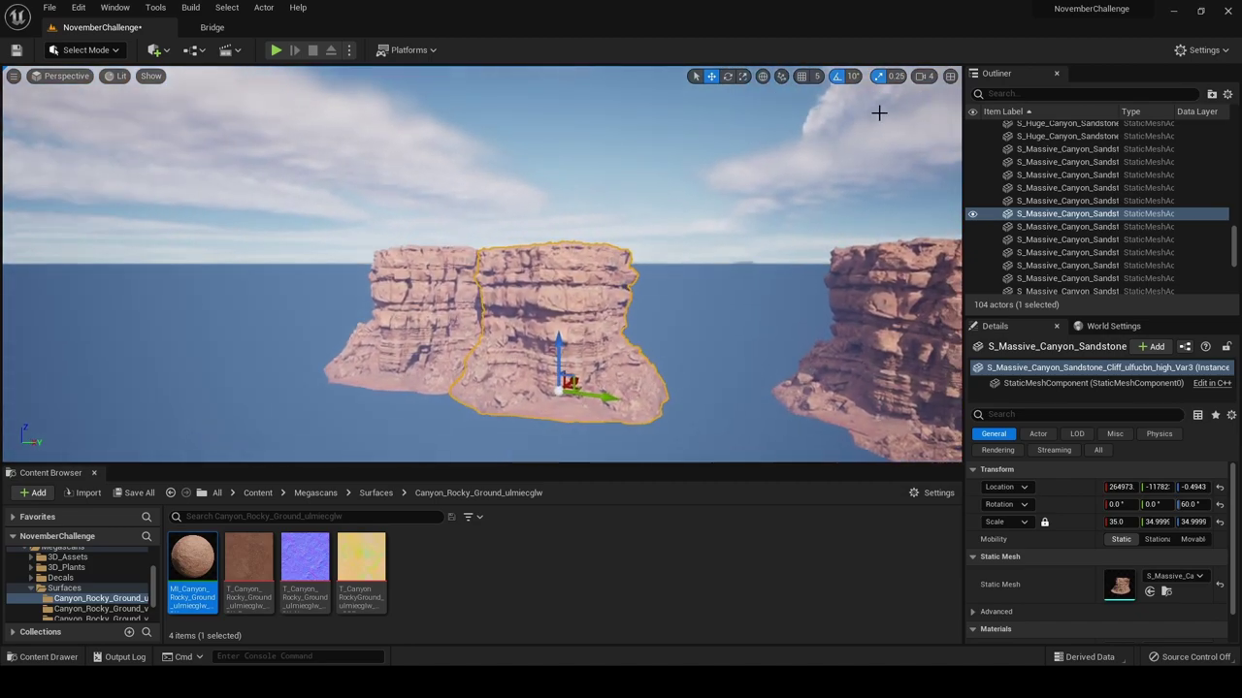
left_click(921, 77)
key("e")
right_click_drag(757, 214, 763, 314)
key("w")
right_click_drag(485, 289, 494, 284)
right_click(397, 187)
mouse_move(470, 364)
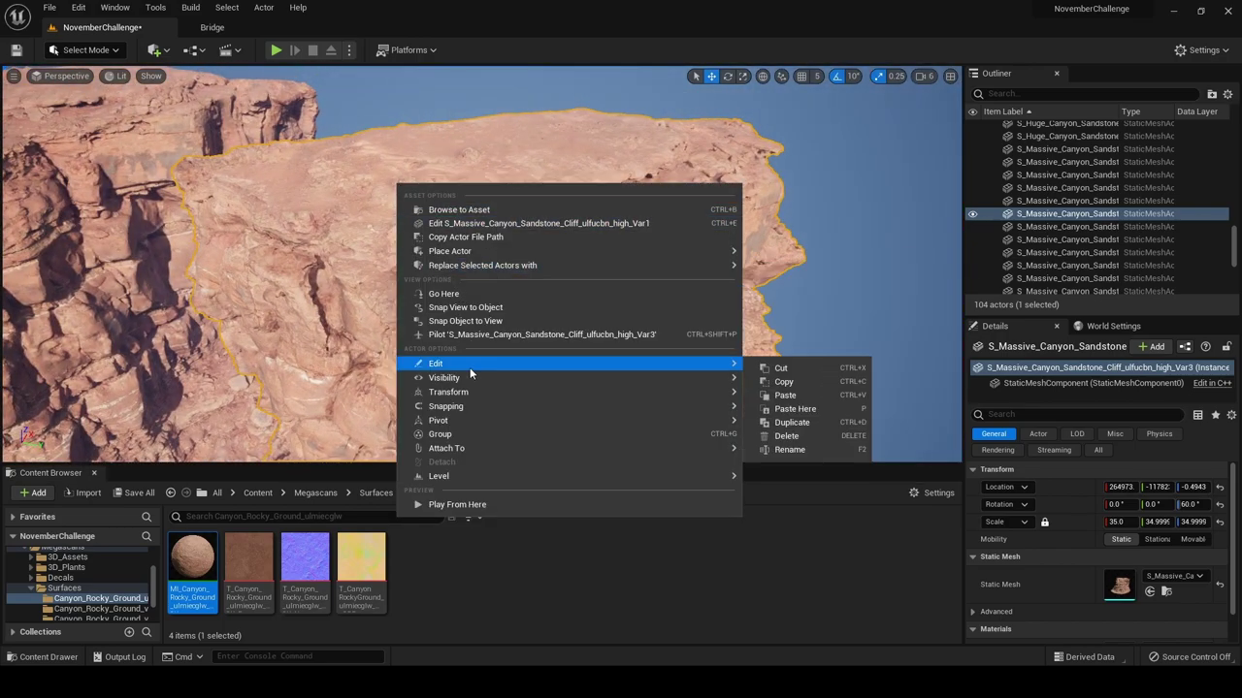
left_click(776, 409)
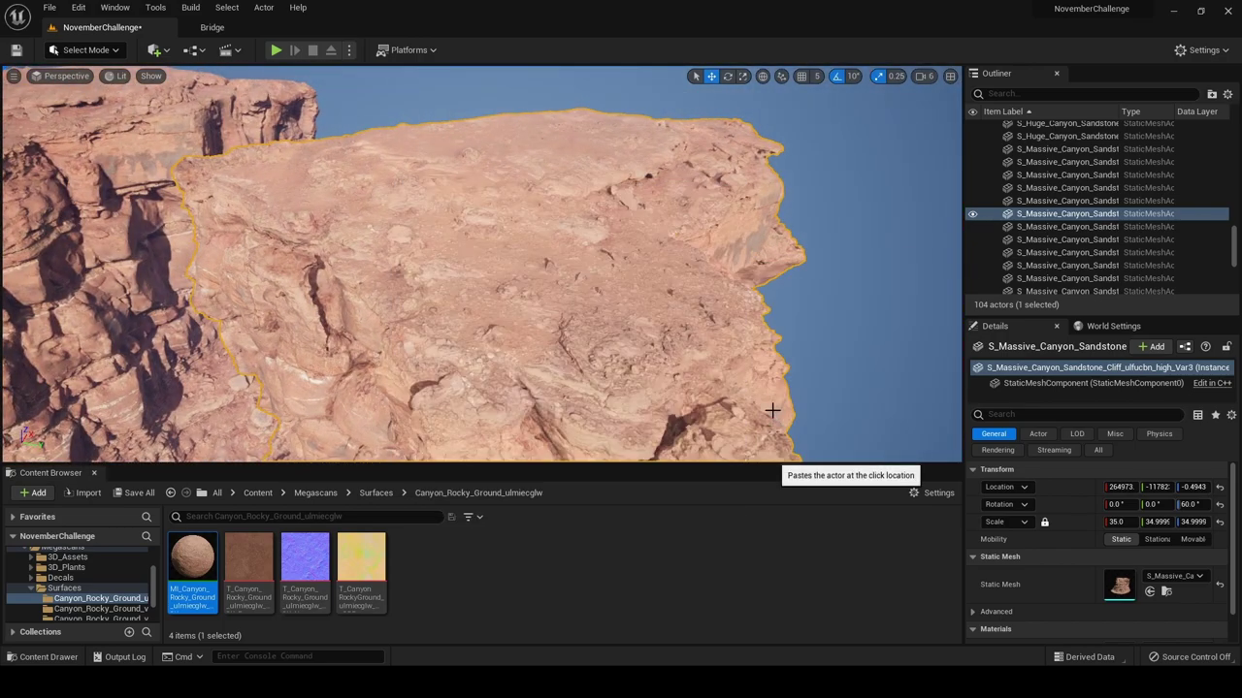
Scale the pasted spire uniformly to 20, sink it into the cliff top, and shift it along the Y axis
left_click(1116, 522)
type("1")
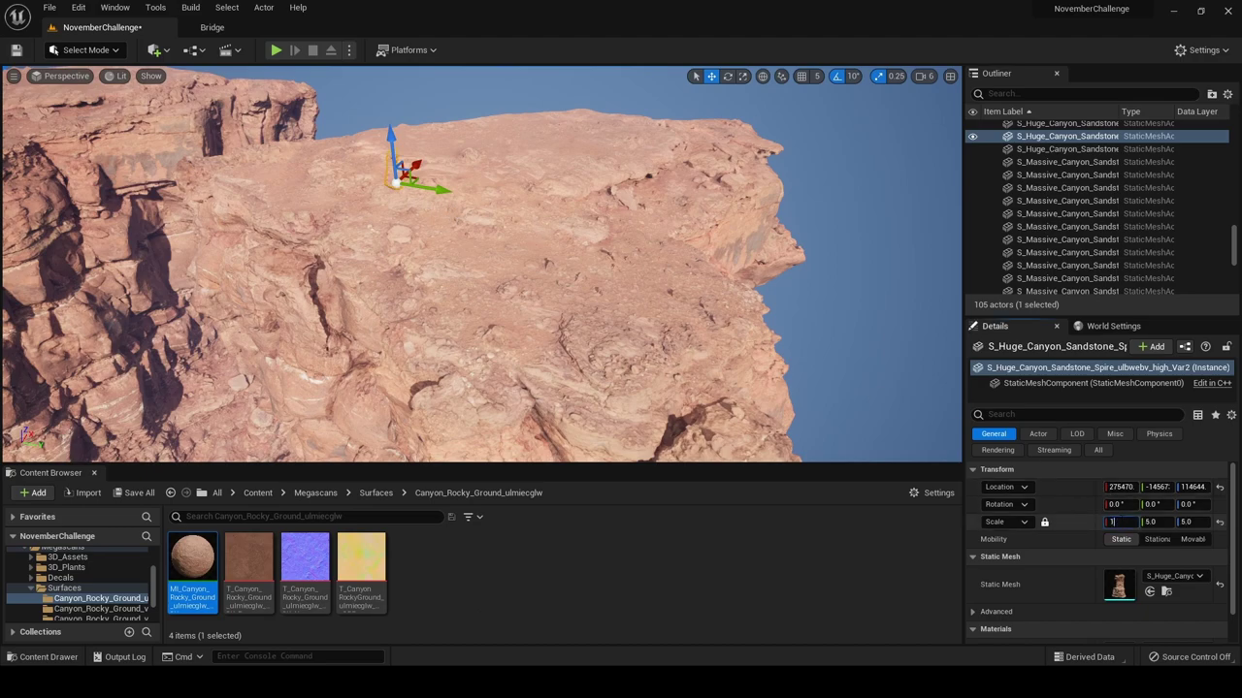
type("5")
key("Return")
key("Return")
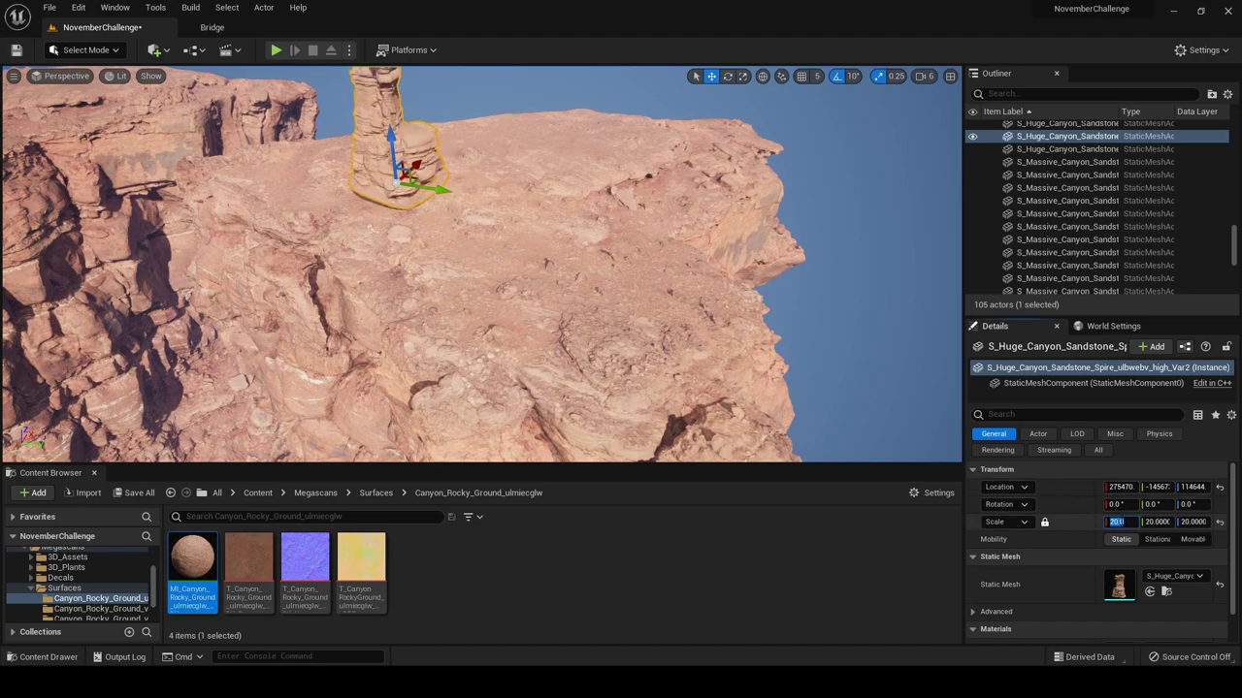
left_click_drag(391, 142, 395, 154)
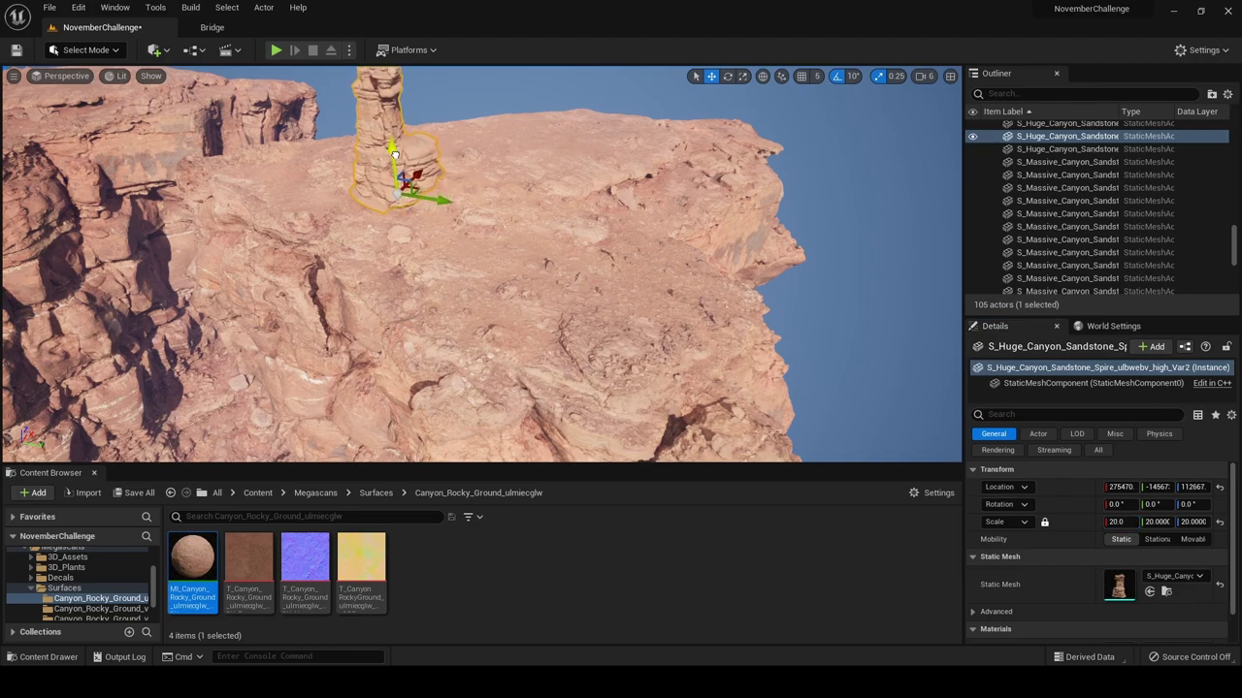
left_click_drag(445, 203, 304, 171)
View the scene through the CineCameraActor and set the spire's uniform scale to 35
left_click(44, 79)
left_click(97, 244)
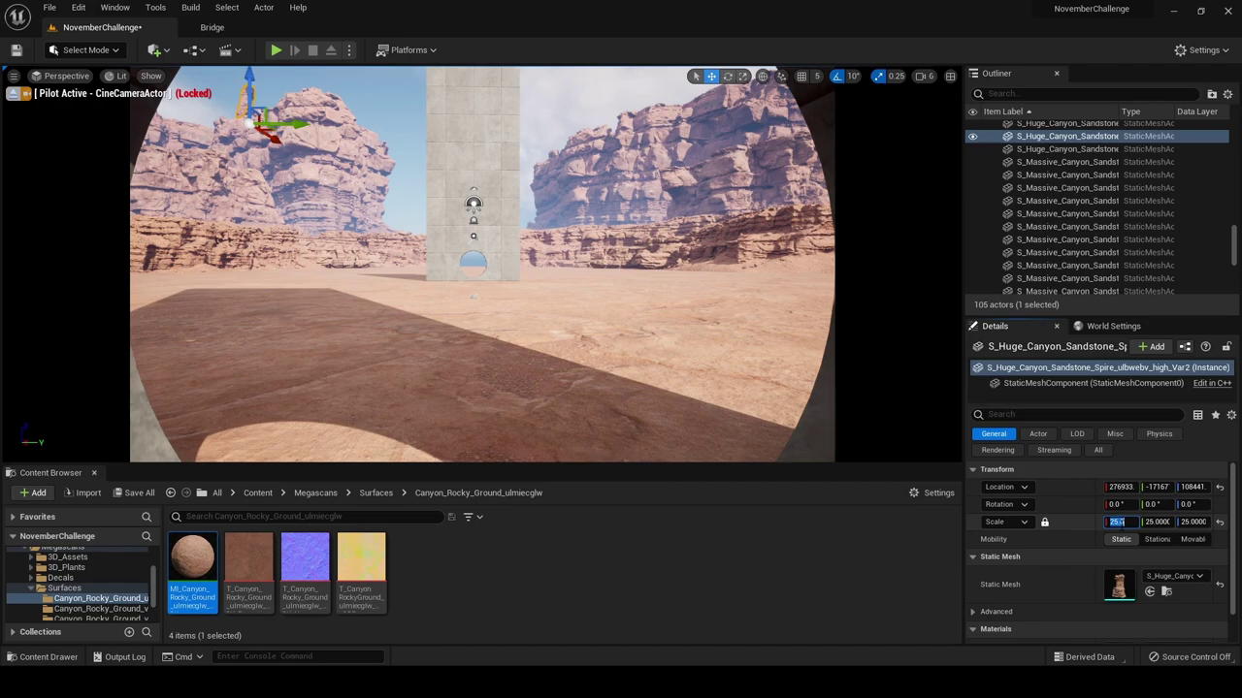
type("35")
key("Return")
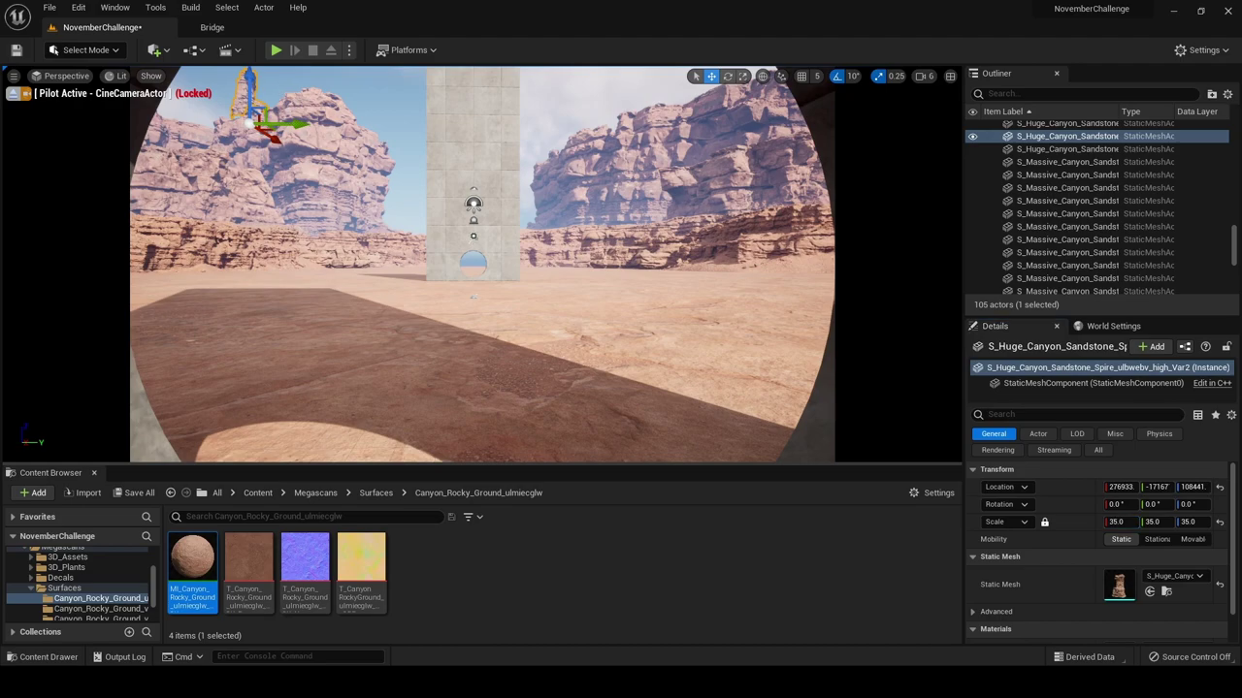
Sink the spire into the left-hand cliff top, push it farther back along X, and rotate it 40° about Z
key("e")
key("w")
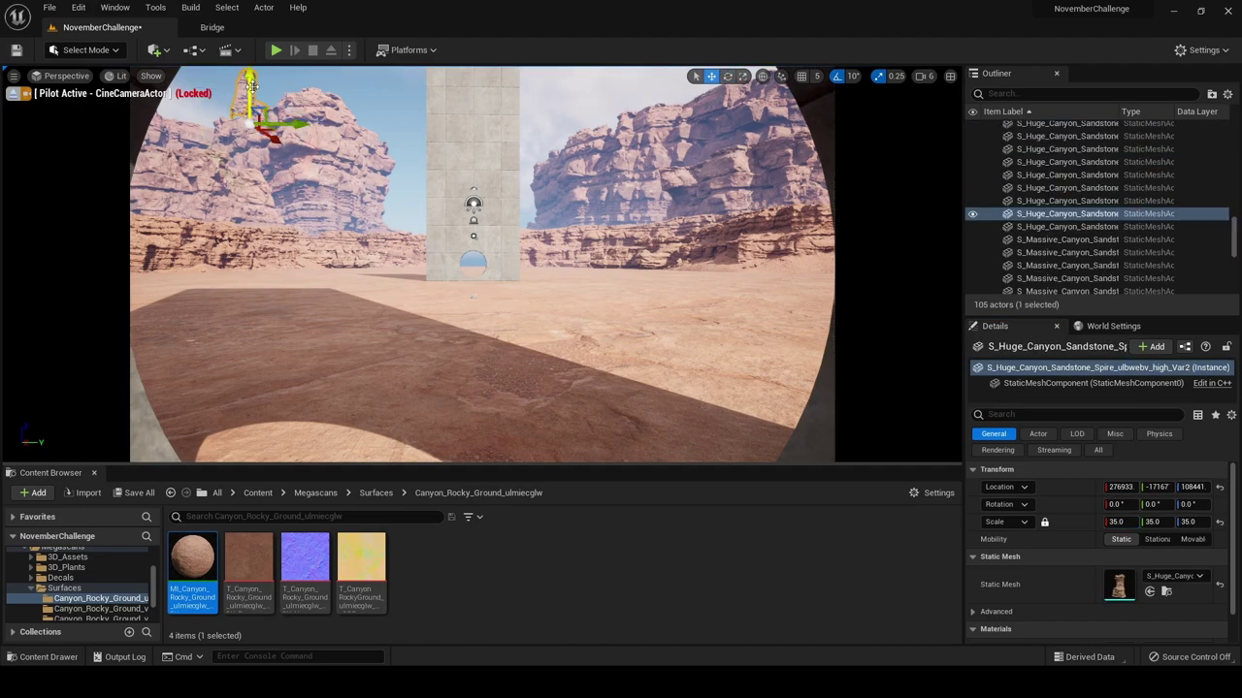
left_click_drag(254, 107, 250, 93)
left_click_drag(264, 140, 335, 160)
key("e")
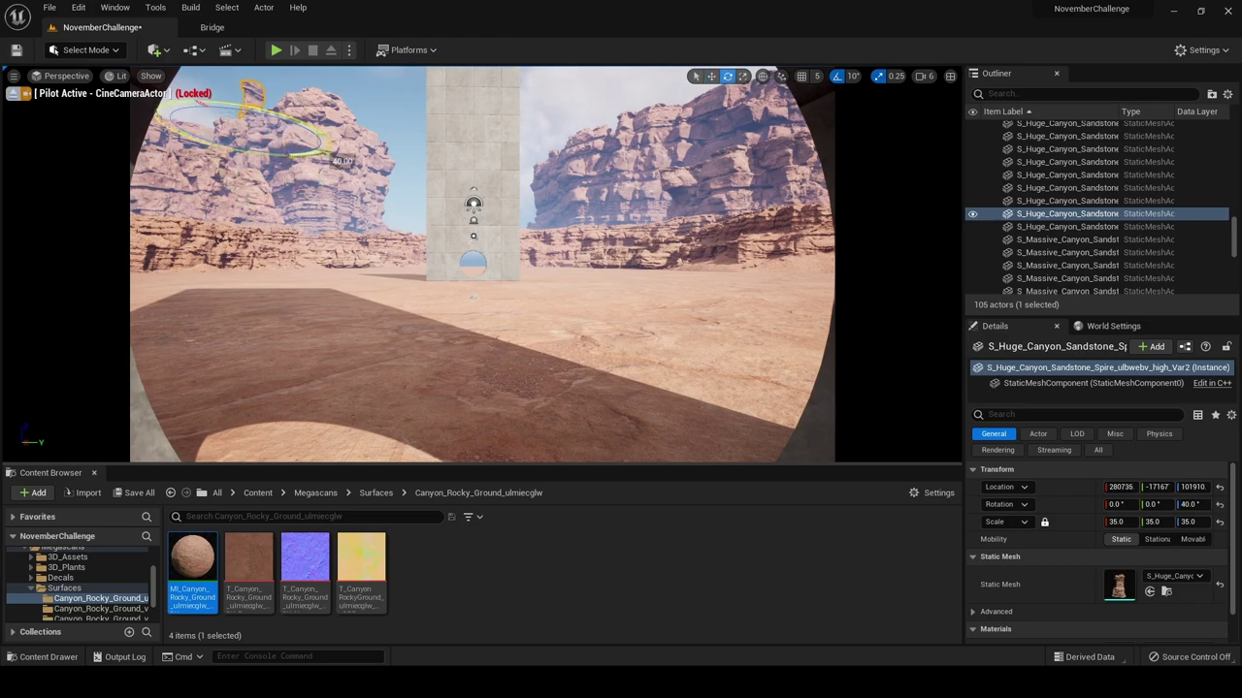
Set the left-hand spire's uniform scale to 40
left_click(1117, 521)
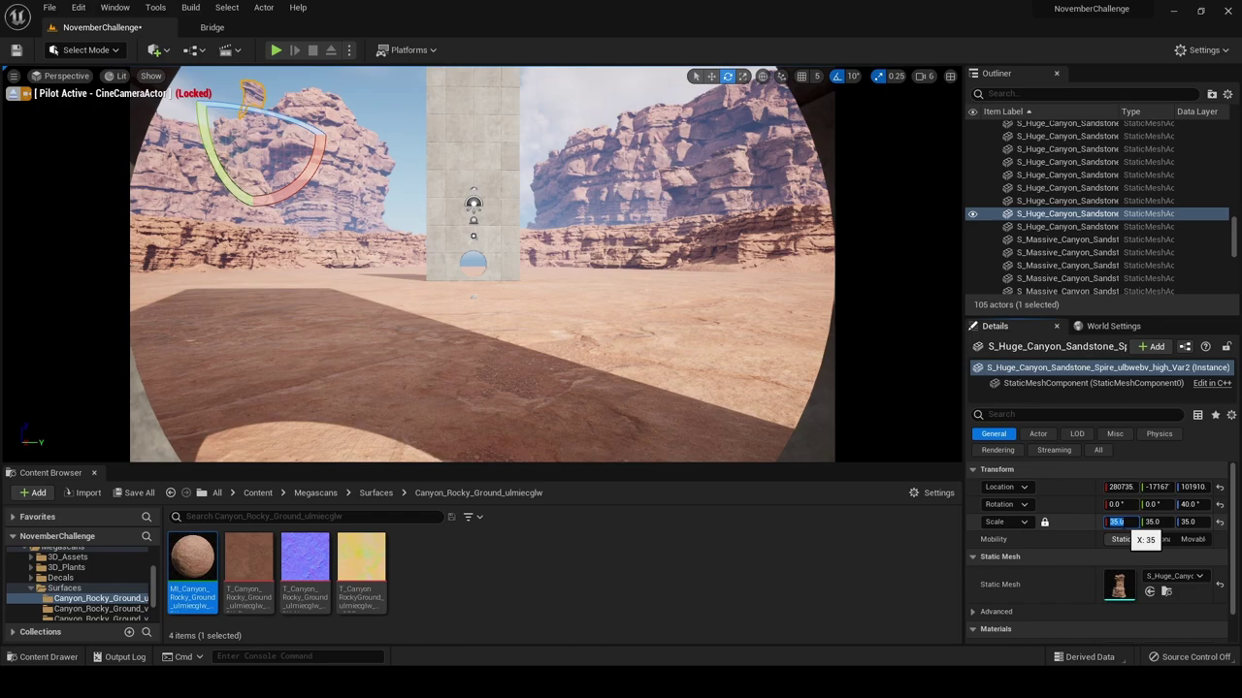
key("Return")
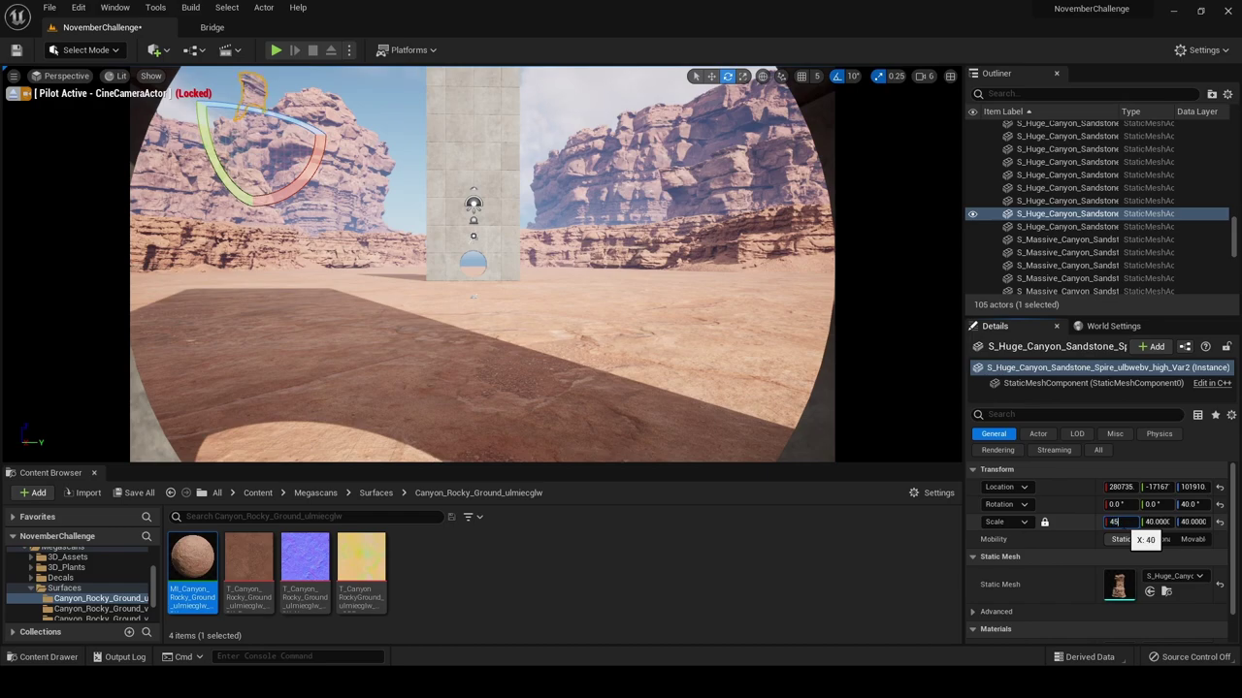
type("45")
key("Return")
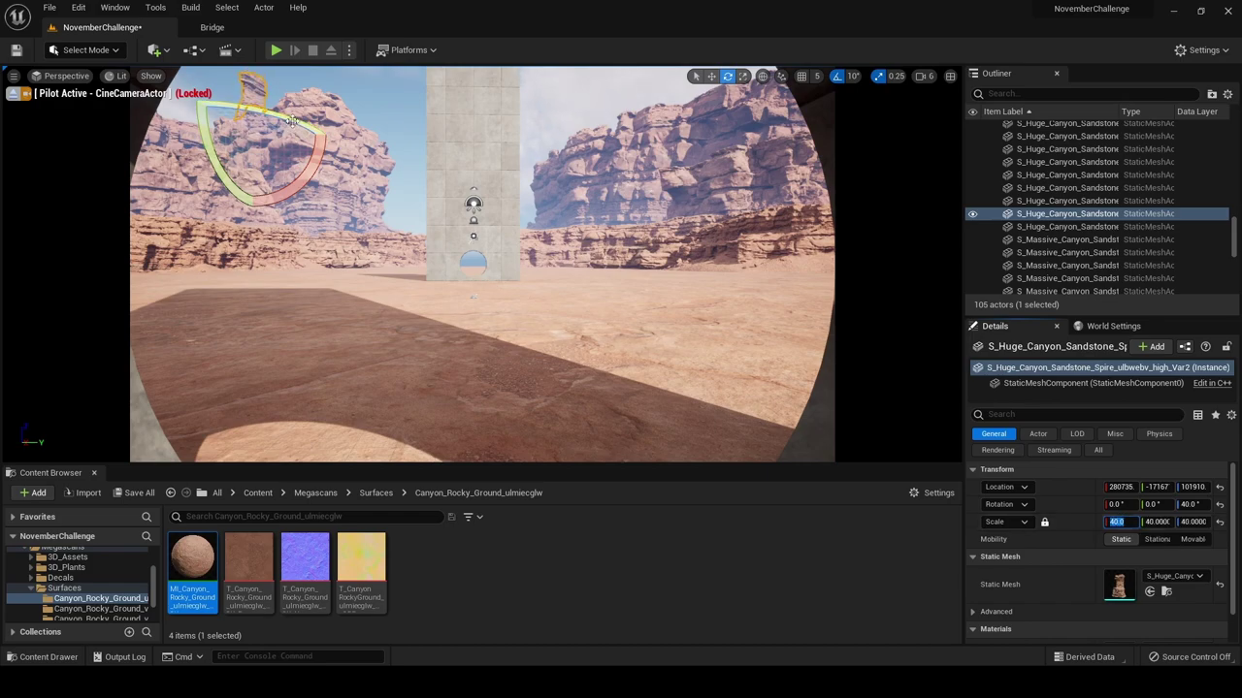
Duplicate the spire along Y onto the right-hand cliff top and rotate the copy to about 250° around Z
left_click_drag(289, 122, 645, 145)
key("w")
key("e")
left_click(686, 304)
key("Escape")
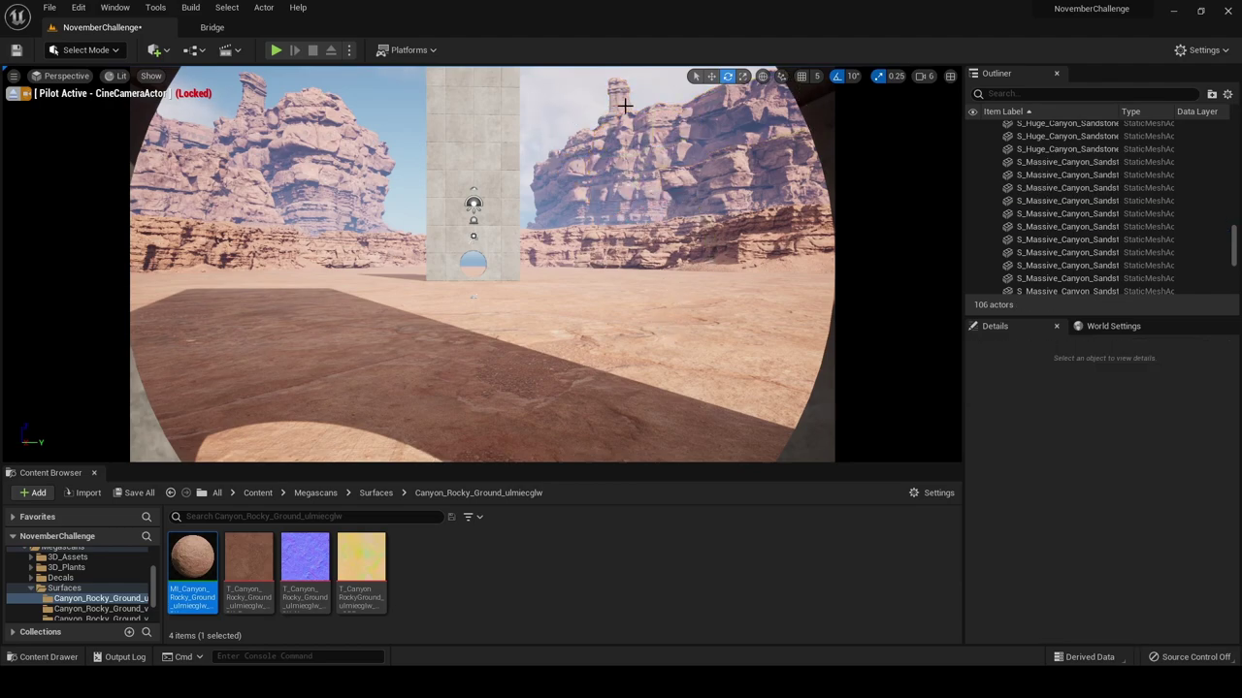
Duplicate the right-hand spire to the outer end of the left cliff, push it back along X, and rotate it -100° about Z
left_click(626, 105)
key("w")
left_click_drag(665, 139, 223, 142, "alt")
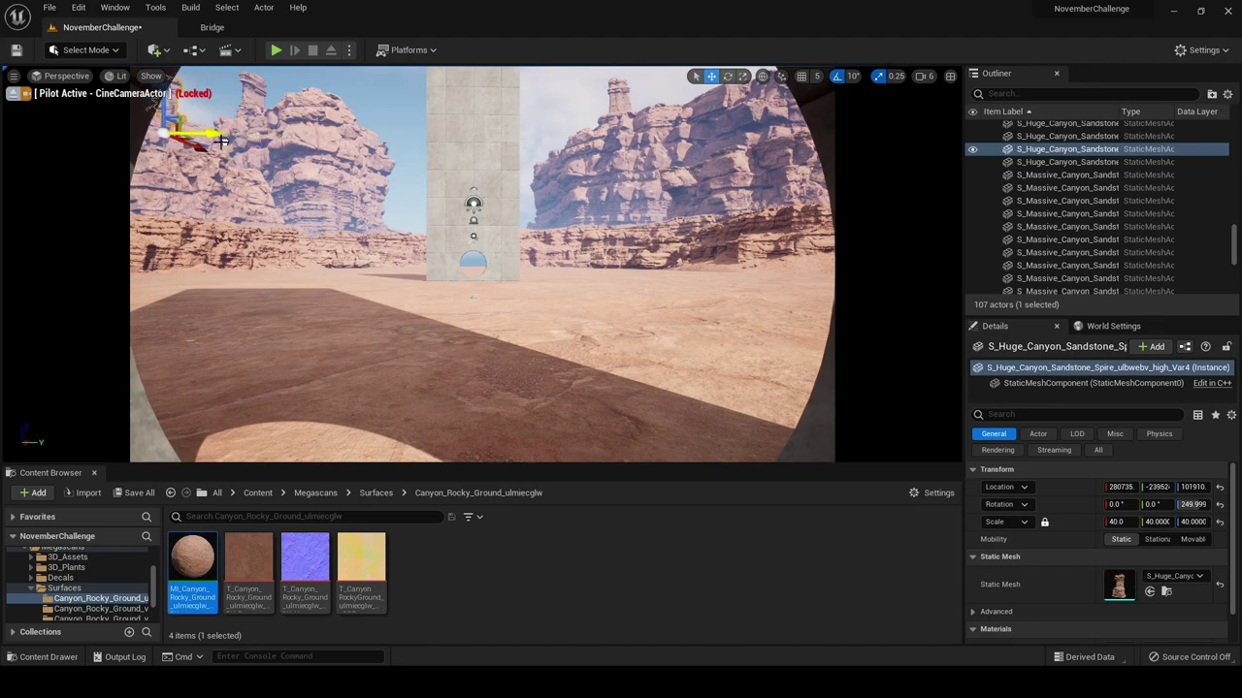
left_click(280, 283)
left_click(199, 115)
left_click(188, 118)
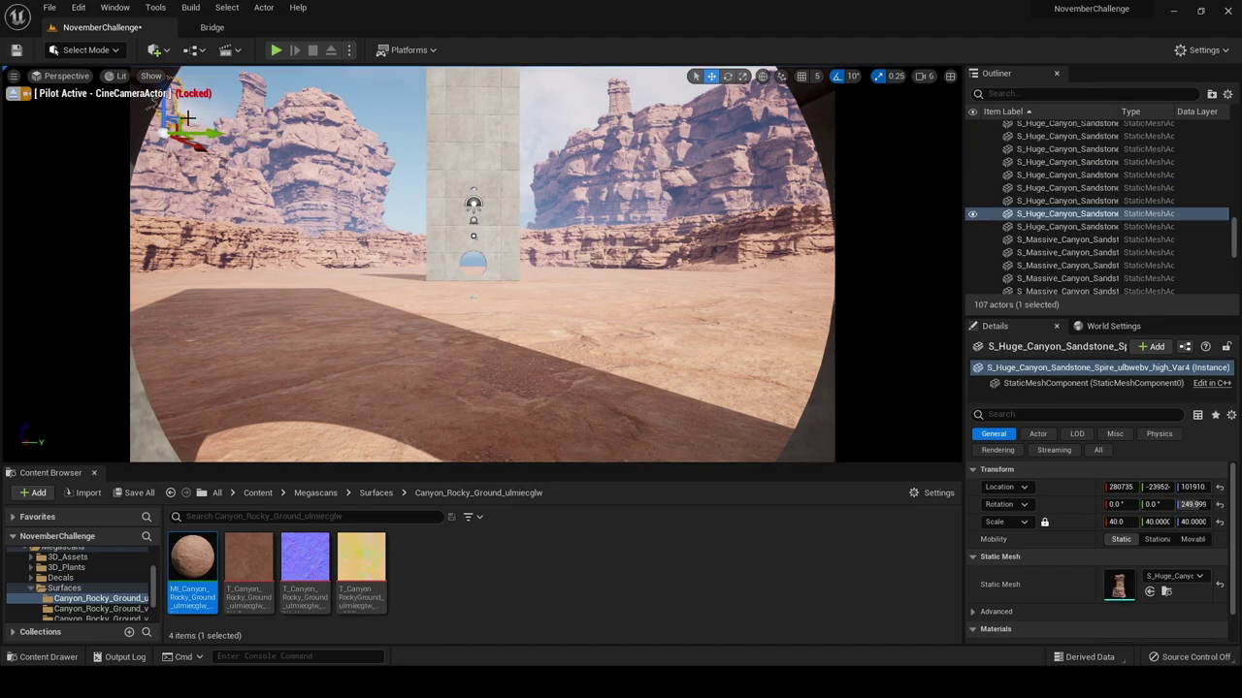
left_click_drag(200, 145, 47, 130)
key("e")
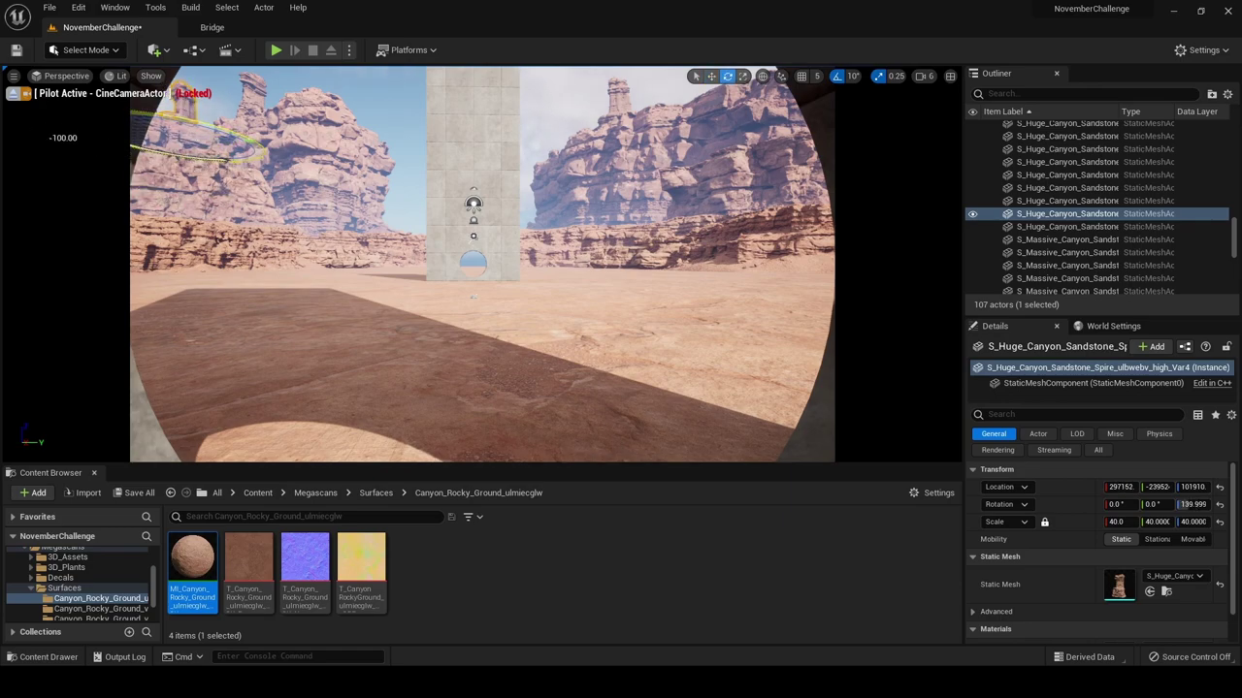
left_click(242, 268)
key("Escape")
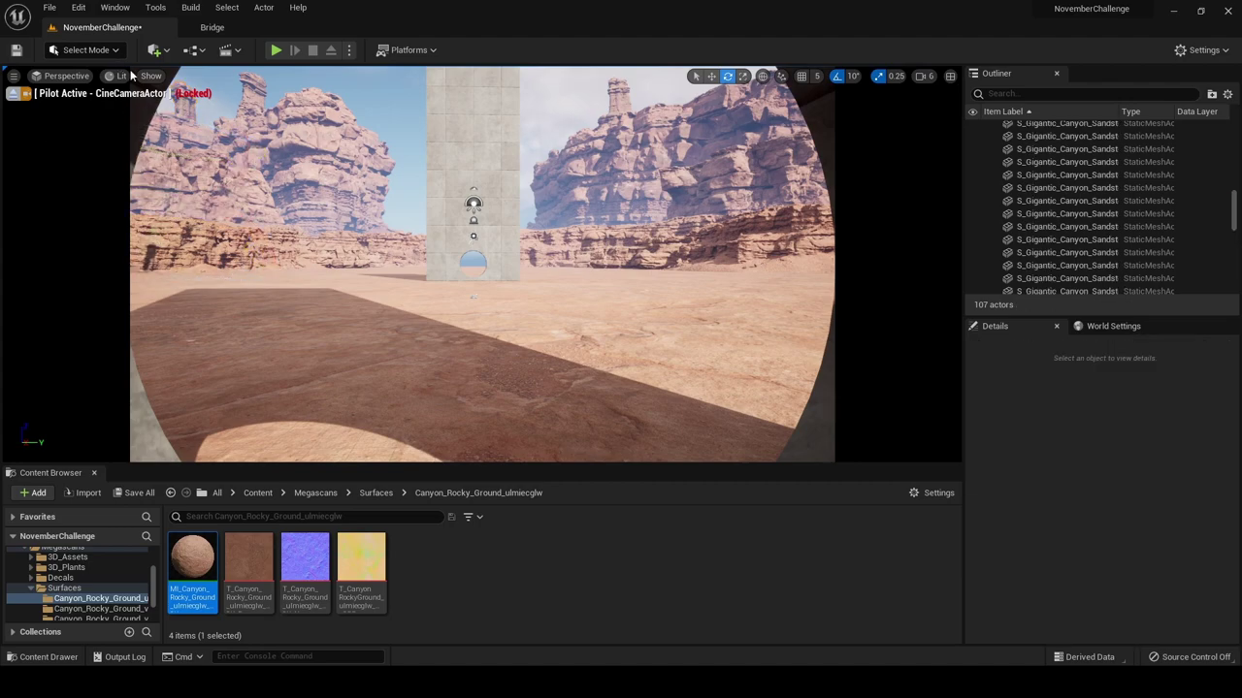
Duplicate the outermost left spire along Y to the outer part of the right-hand cliff and bring it nearer along X
left_click(205, 109)
key("w")
left_click_drag(237, 144, 748, 116, "alt")
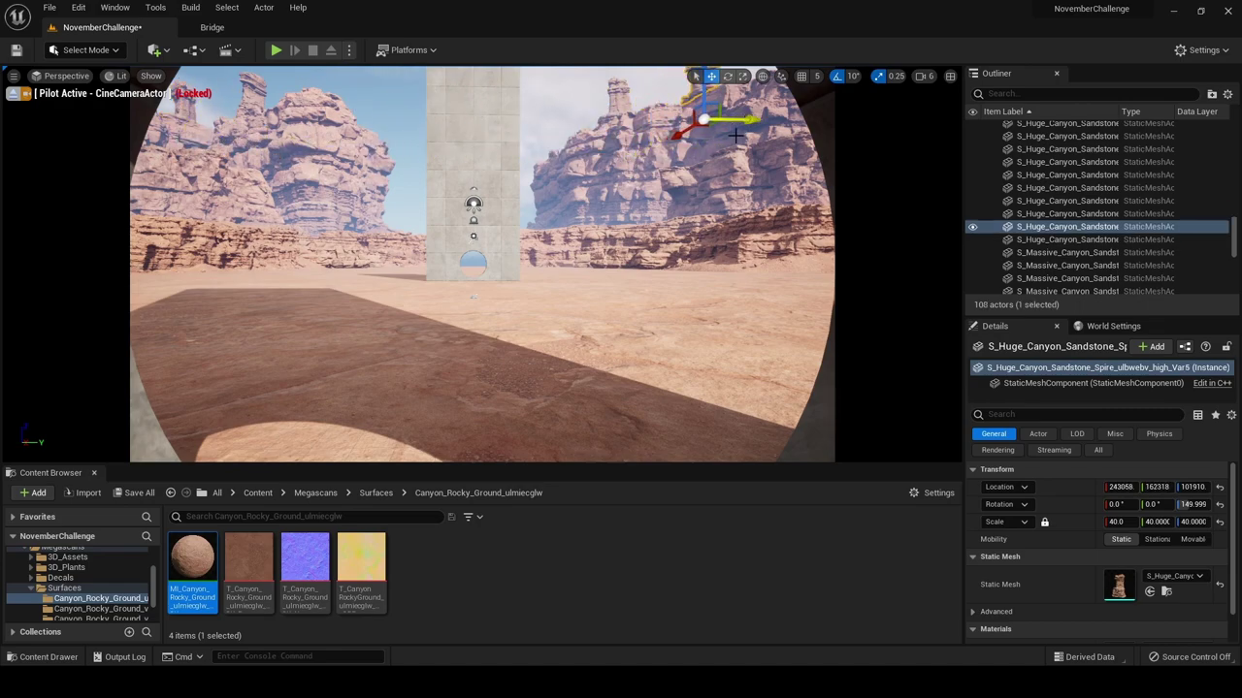
left_click(708, 245)
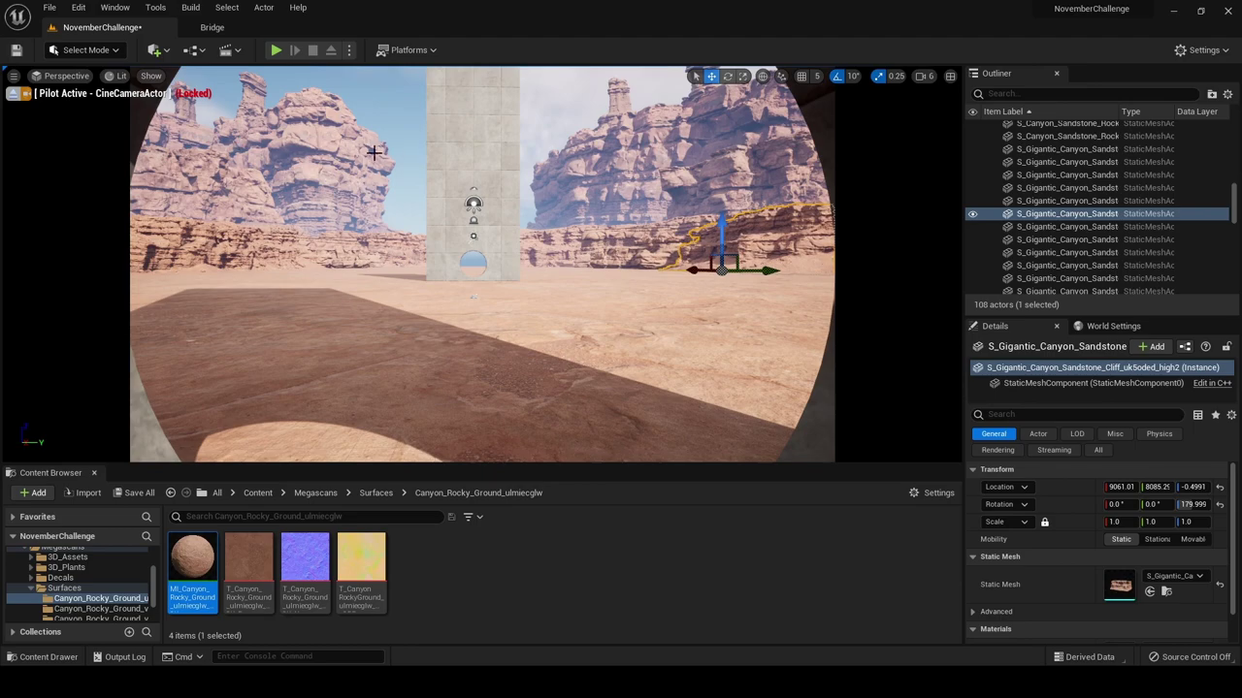
Duplicate the original left-hand spire along Y to the cliff's inner end and rotate the copy to -20° about Z
left_click(270, 122)
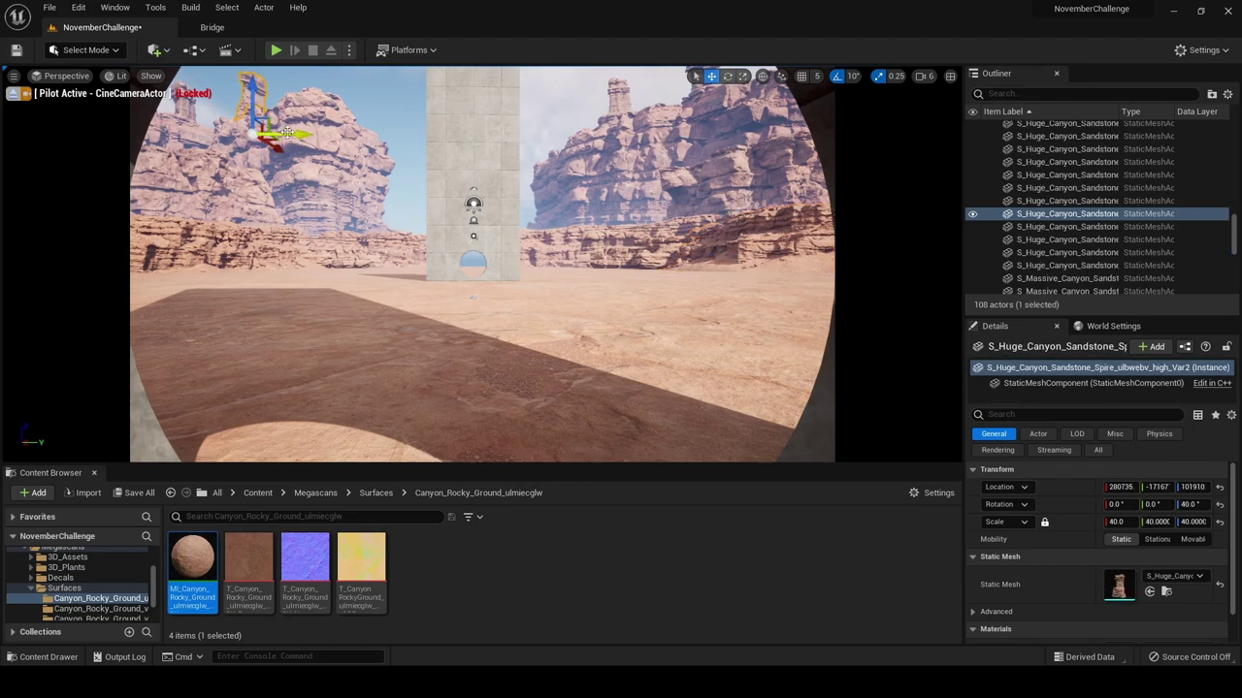
mouse_move(288, 132)
left_mouse_down("alt")
mouse_move(393, 124)
mouse_move(320, 157)
mouse_move(282, 151)
left_mouse_up("alt")
key("e")
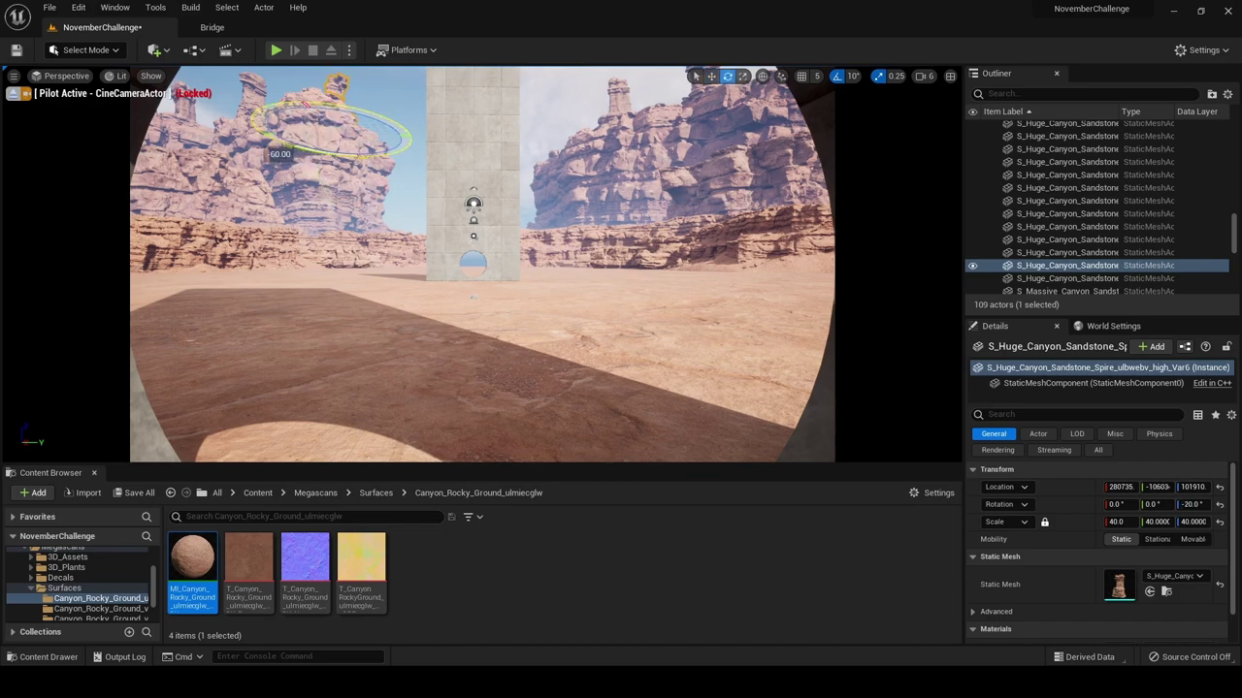
left_click(397, 274)
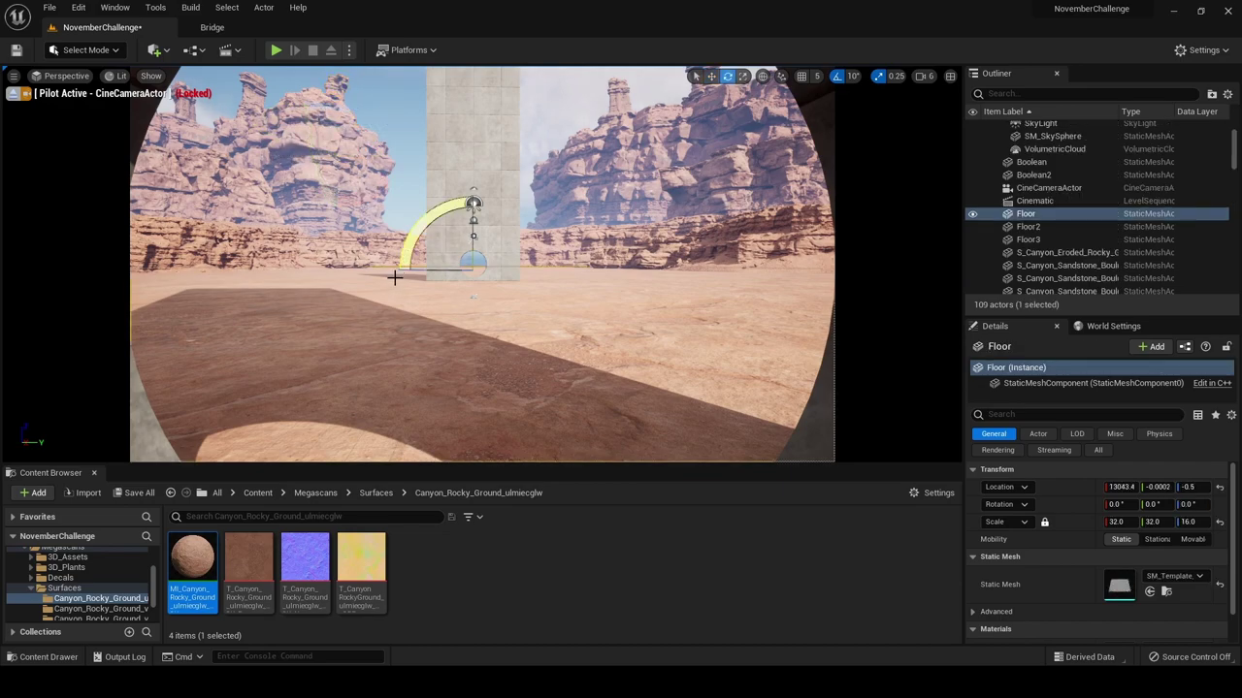
Duplicate the right-hand spire toward the tower, push the copy back along X, and rotate it -60° about Z
left_click(635, 123)
left_click(640, 126)
key("w")
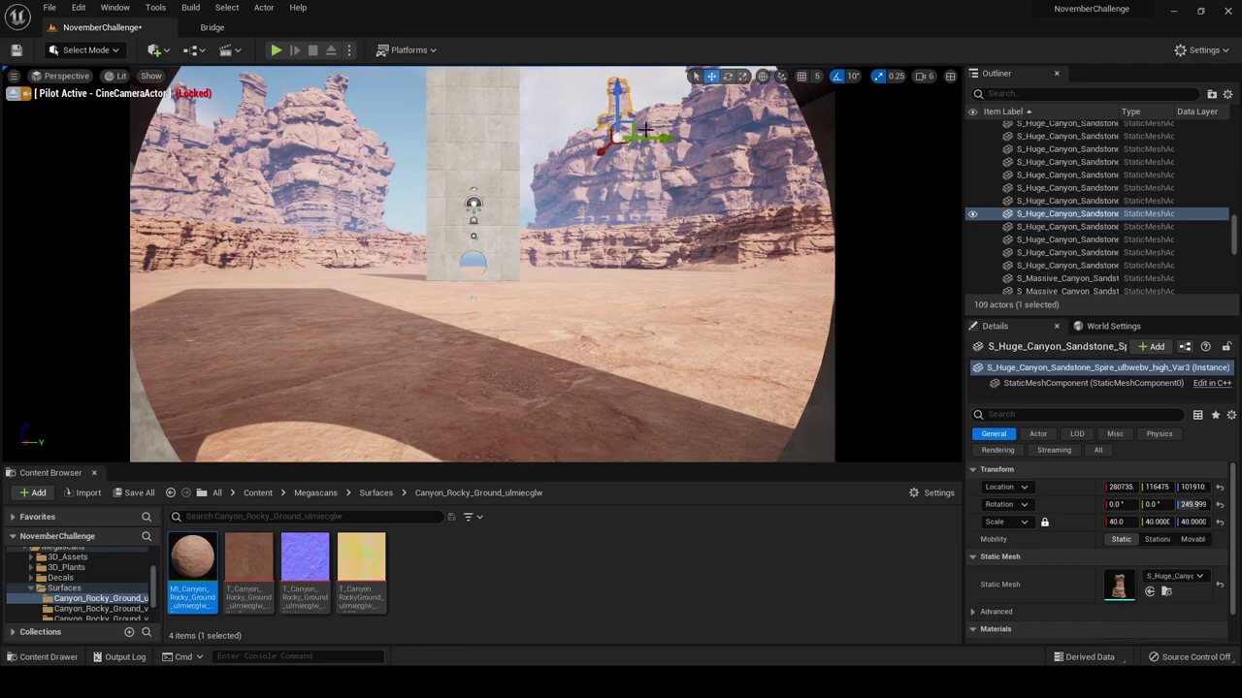
left_click_drag(645, 129, 548, 170, "alt")
left_click_drag(642, 154, 611, 174)
key("e")
left_click_drag(524, 155, 478, 197)
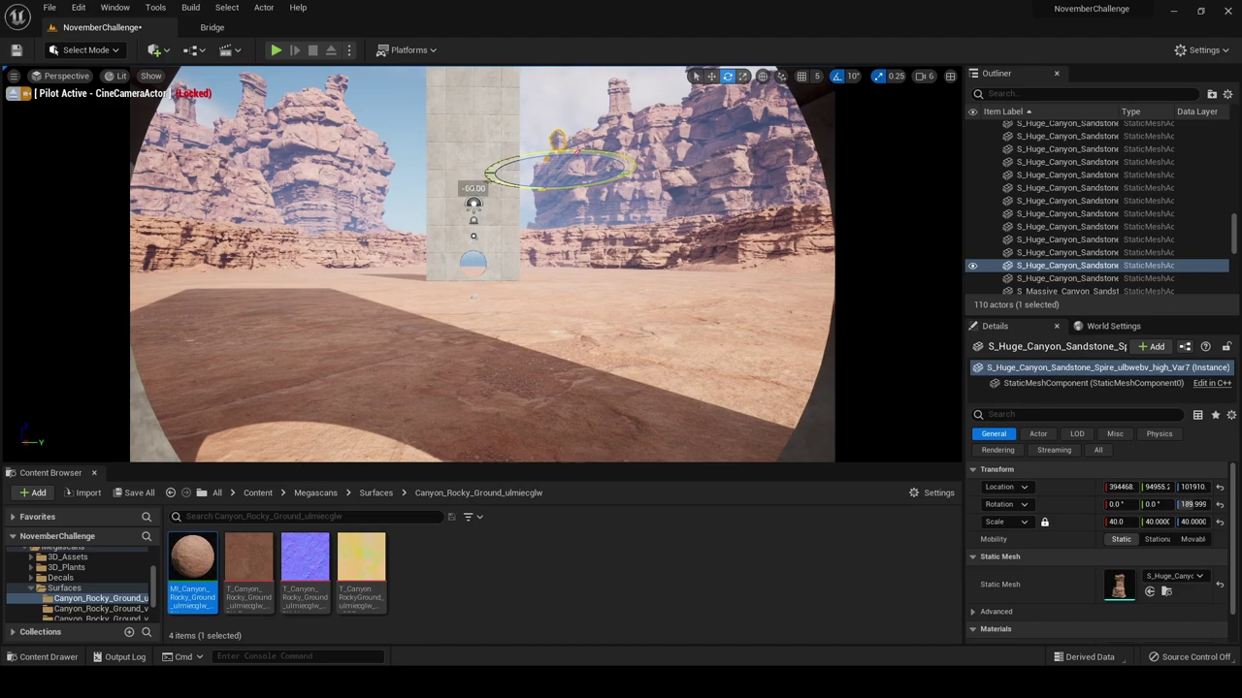
left_click(580, 259)
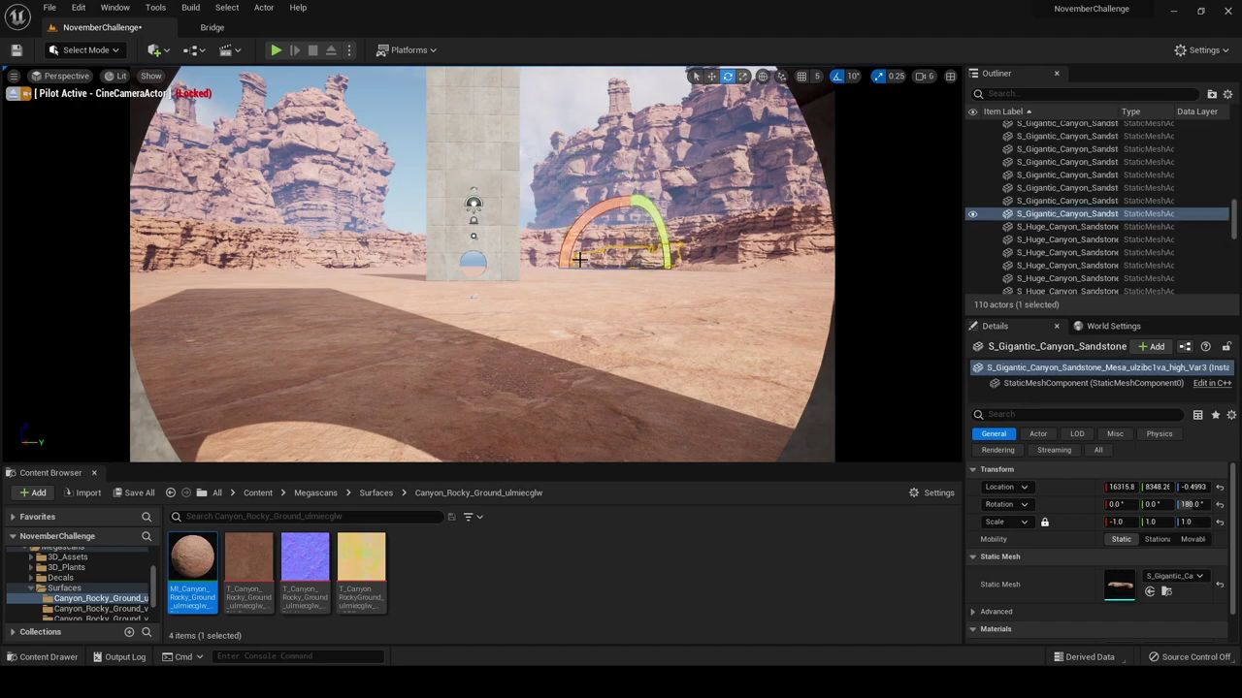
Set the uniform scale of the spire at the left cliff's inner end to 45 and save the level
left_click(331, 88)
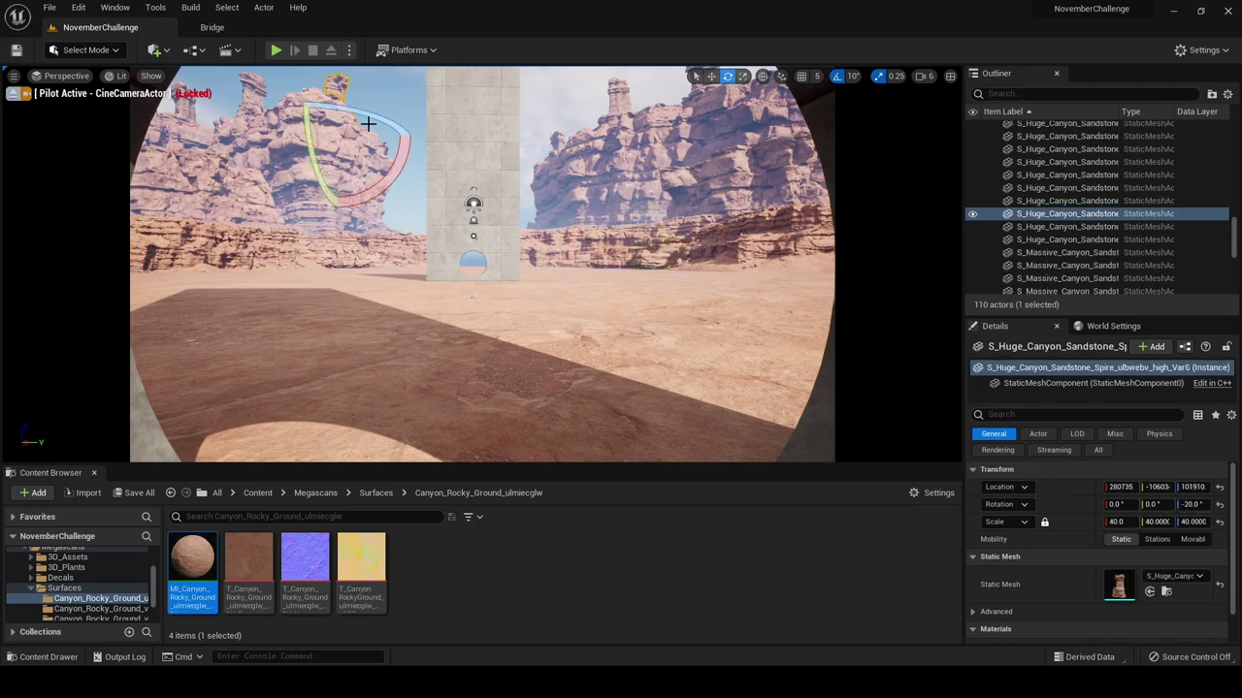
key("w")
left_click(1117, 522)
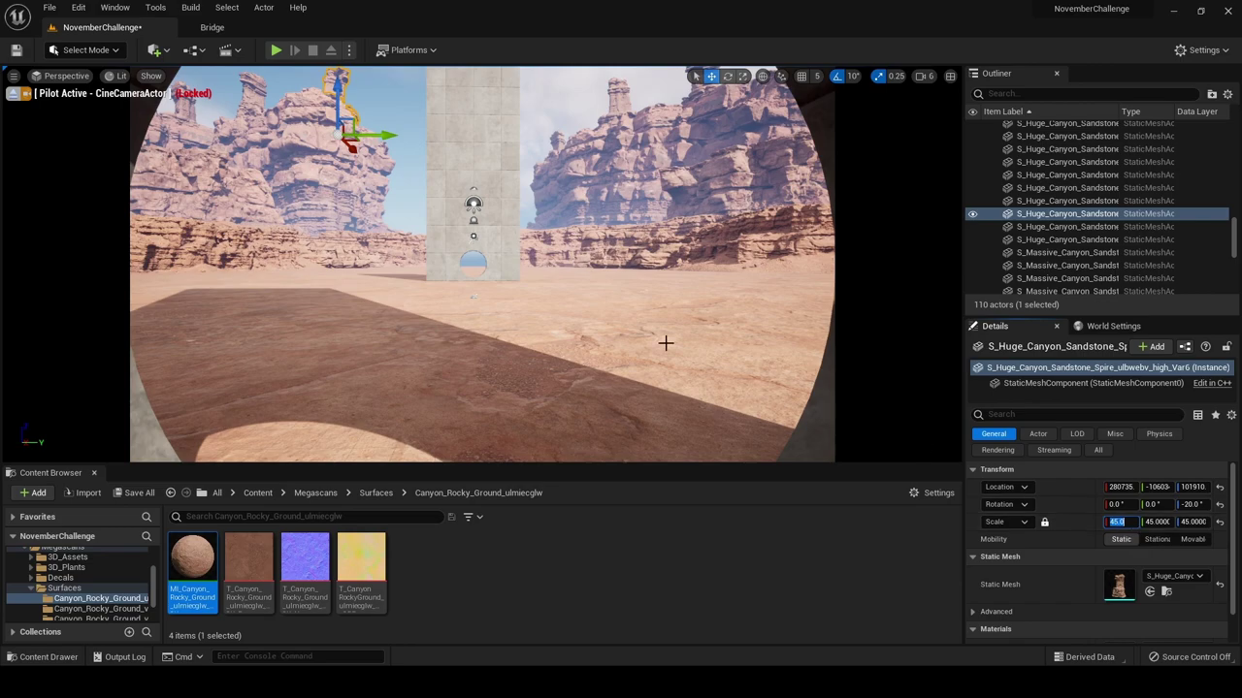
left_click(410, 273)
key("ctrl+s")
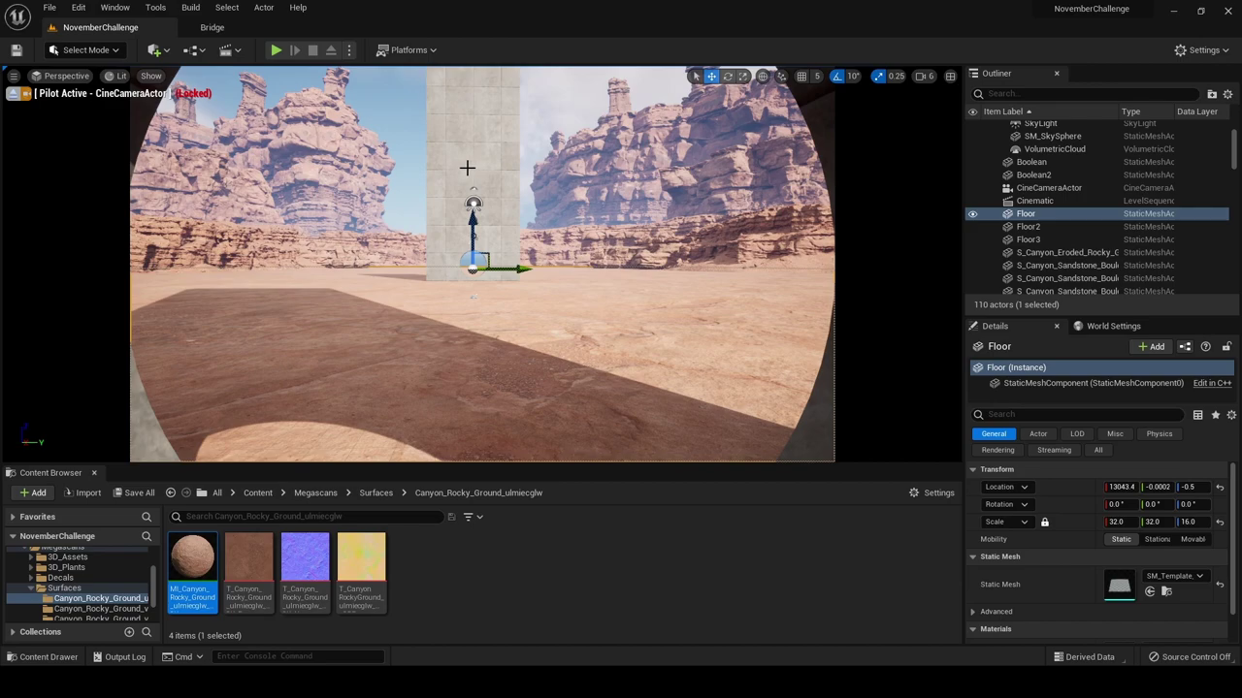
Try mirroring the Boolean2 tower across Y and mirror it back
left_click(462, 155)
right_click(464, 156)
mouse_move(548, 364)
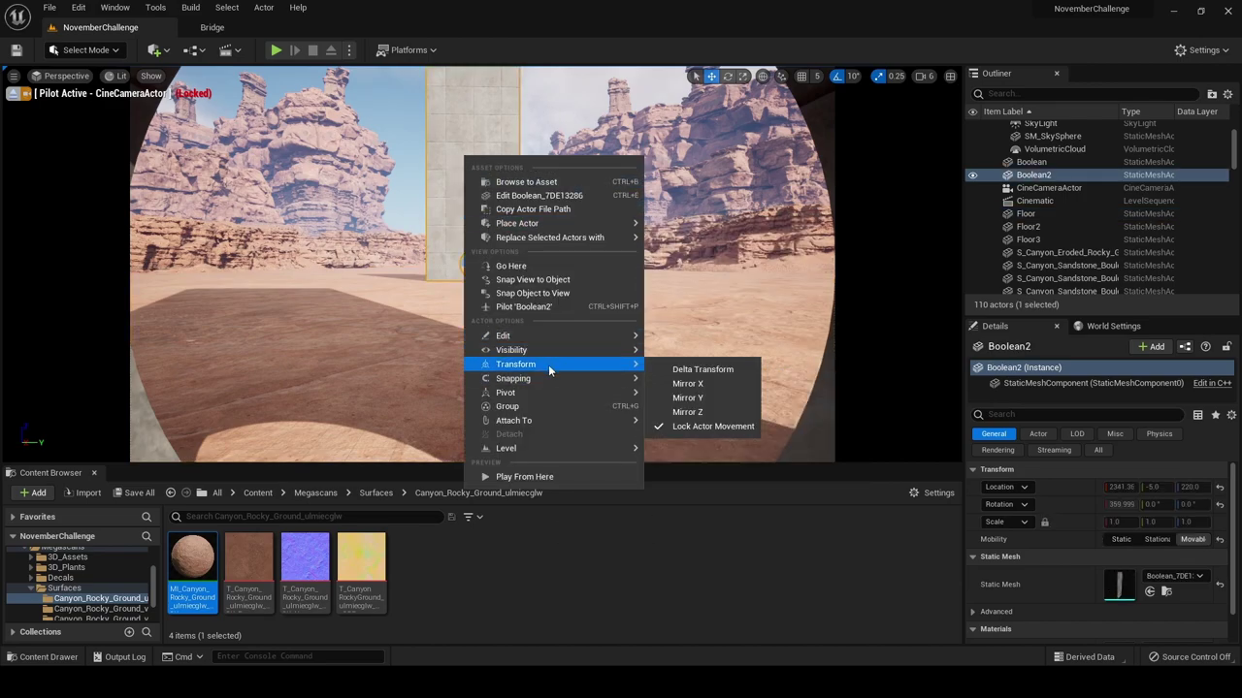
left_click(708, 398)
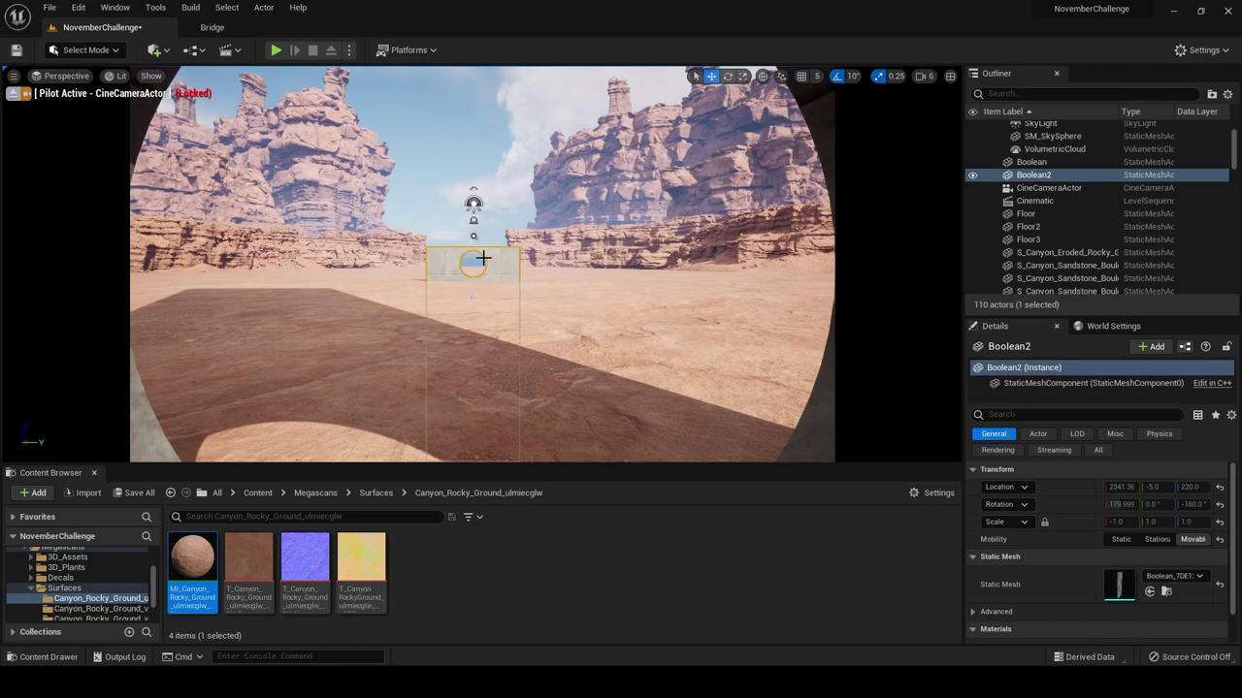
left_click(538, 245)
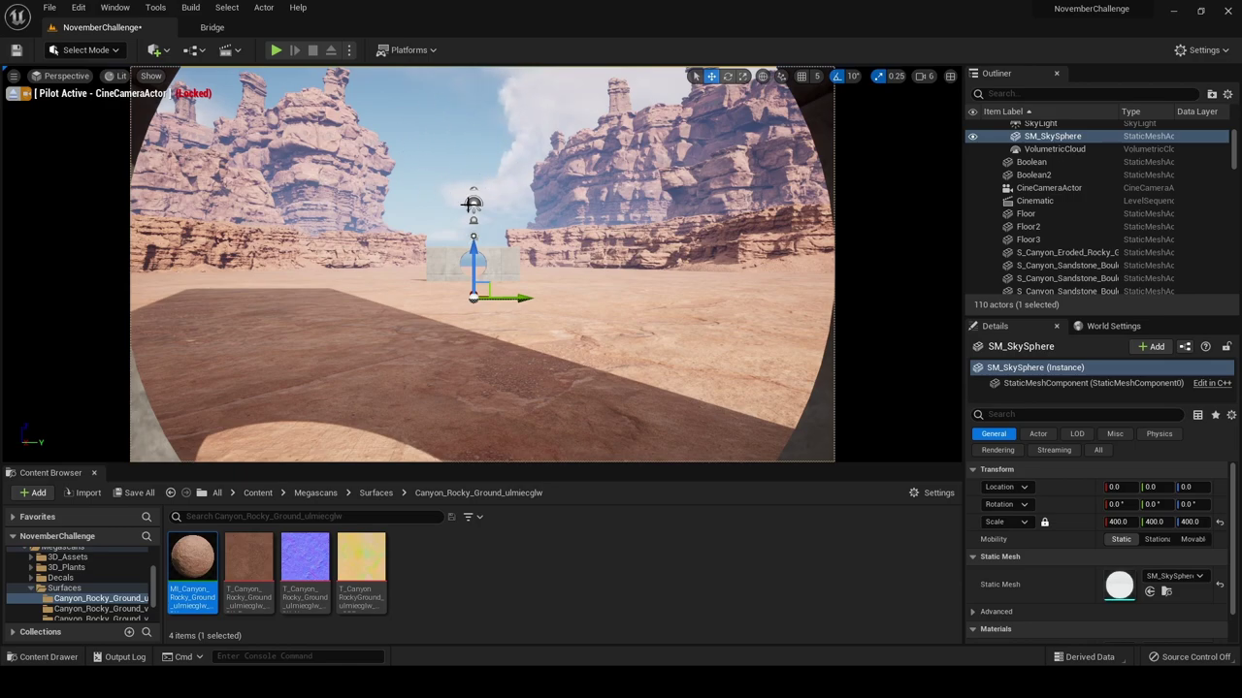
right_click(507, 266)
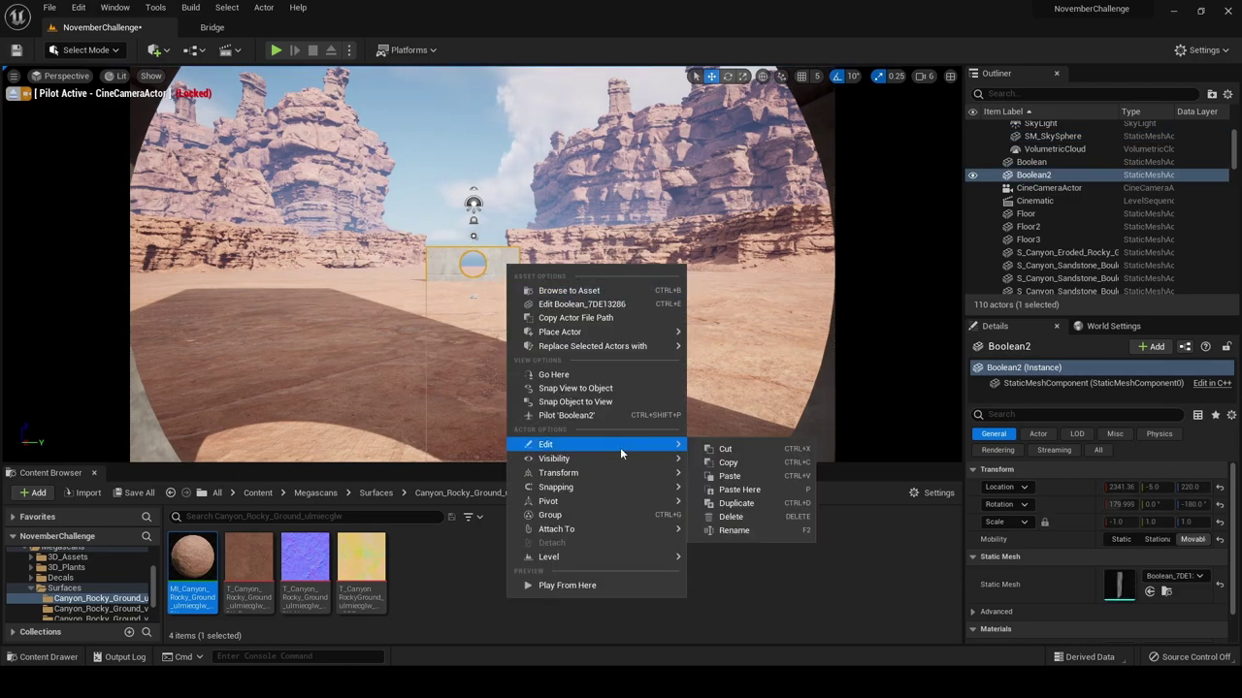
mouse_move(624, 474)
left_click(745, 508)
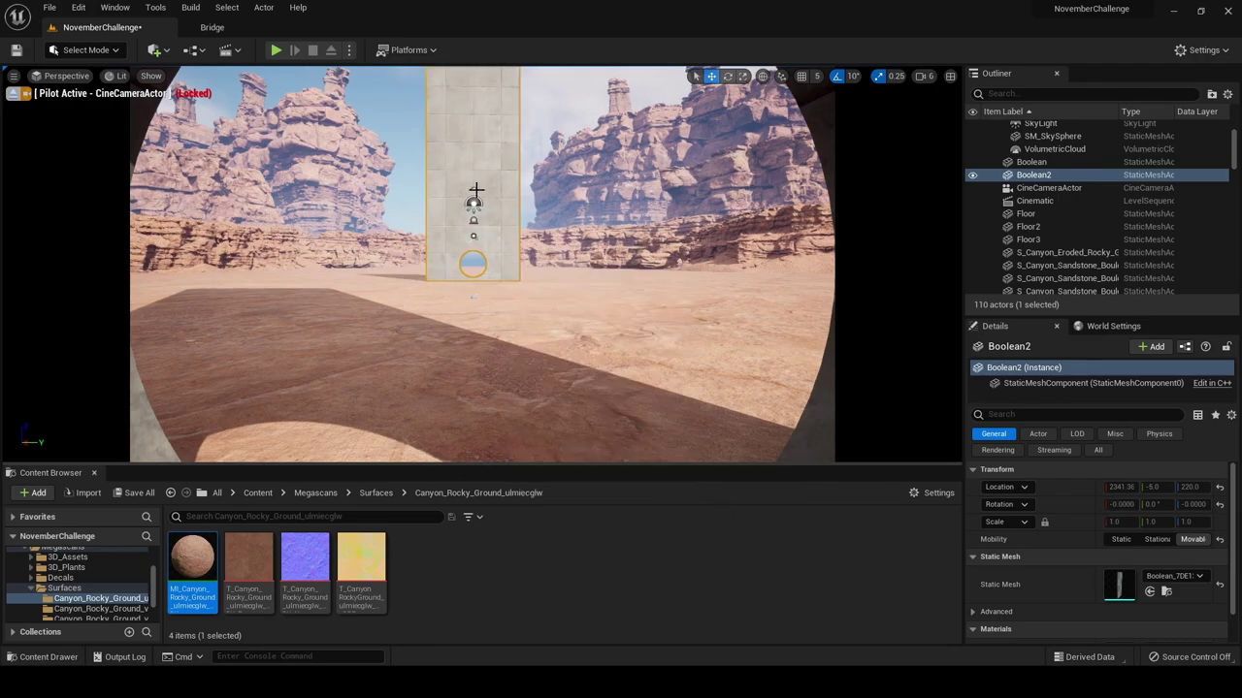
Mirror the Boolean2 tower across Z
right_click(471, 167)
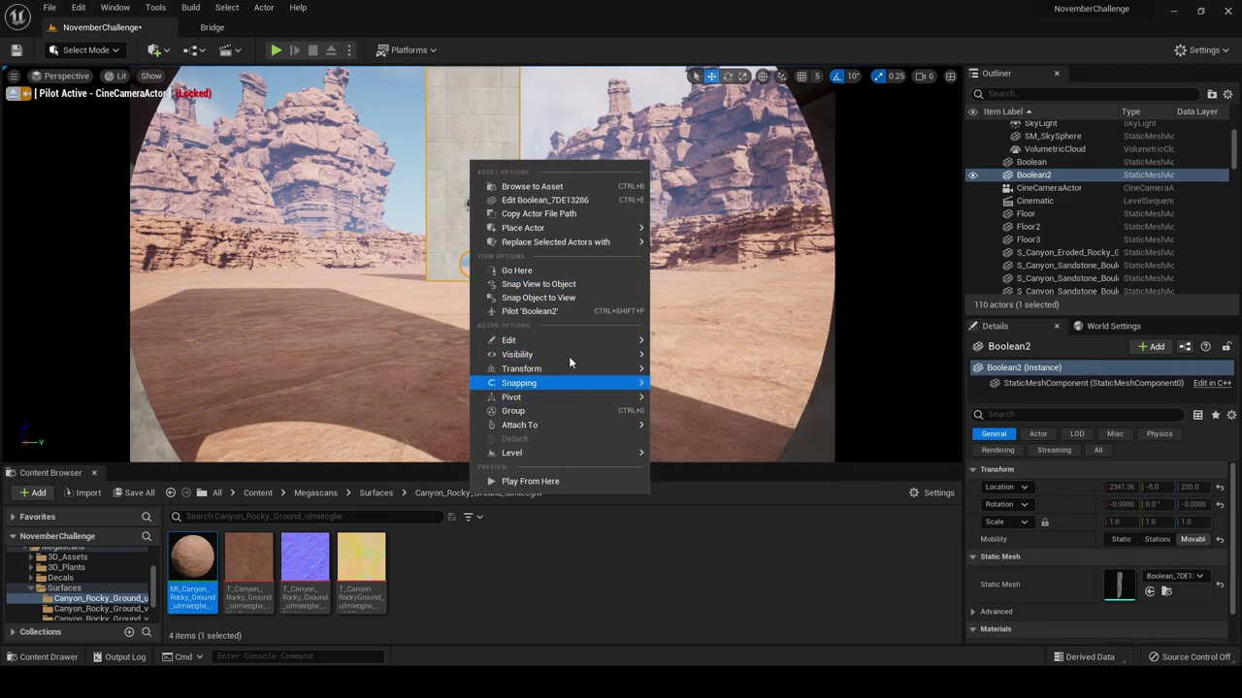
mouse_move(568, 366)
left_click(695, 417)
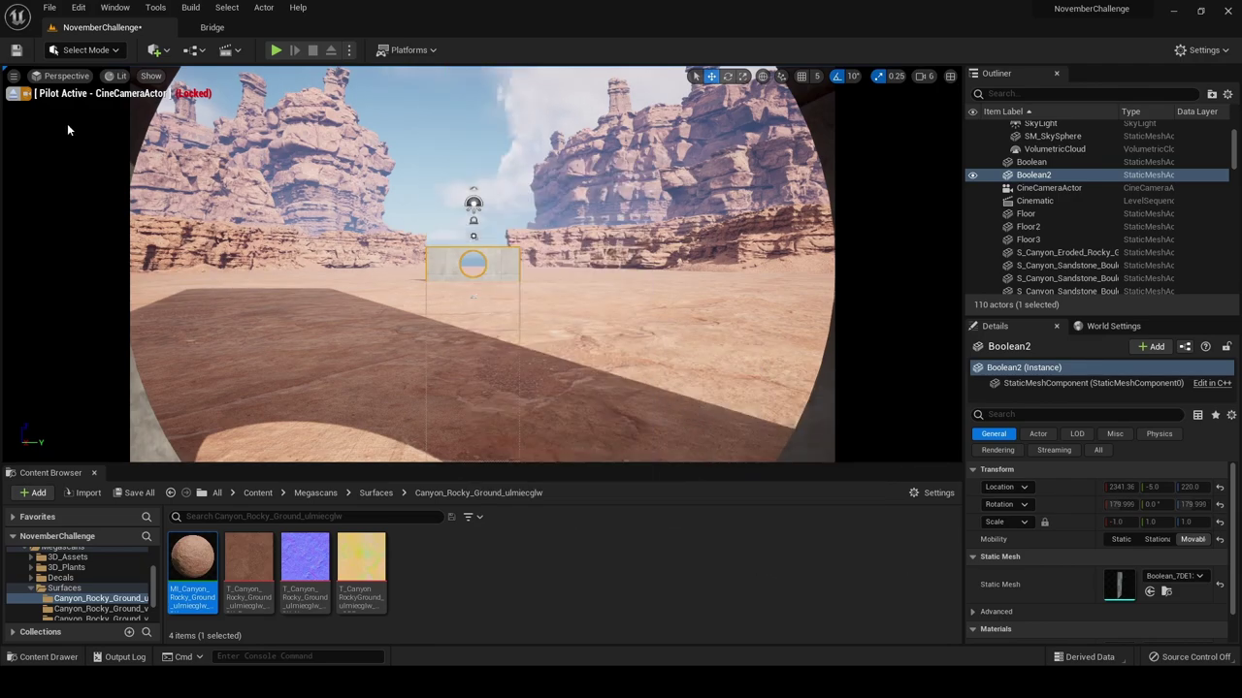
Stop piloting the CineCameraActor and survey the sandstone cliff assets in the layout area beside the canyon floor
left_click(9, 94)
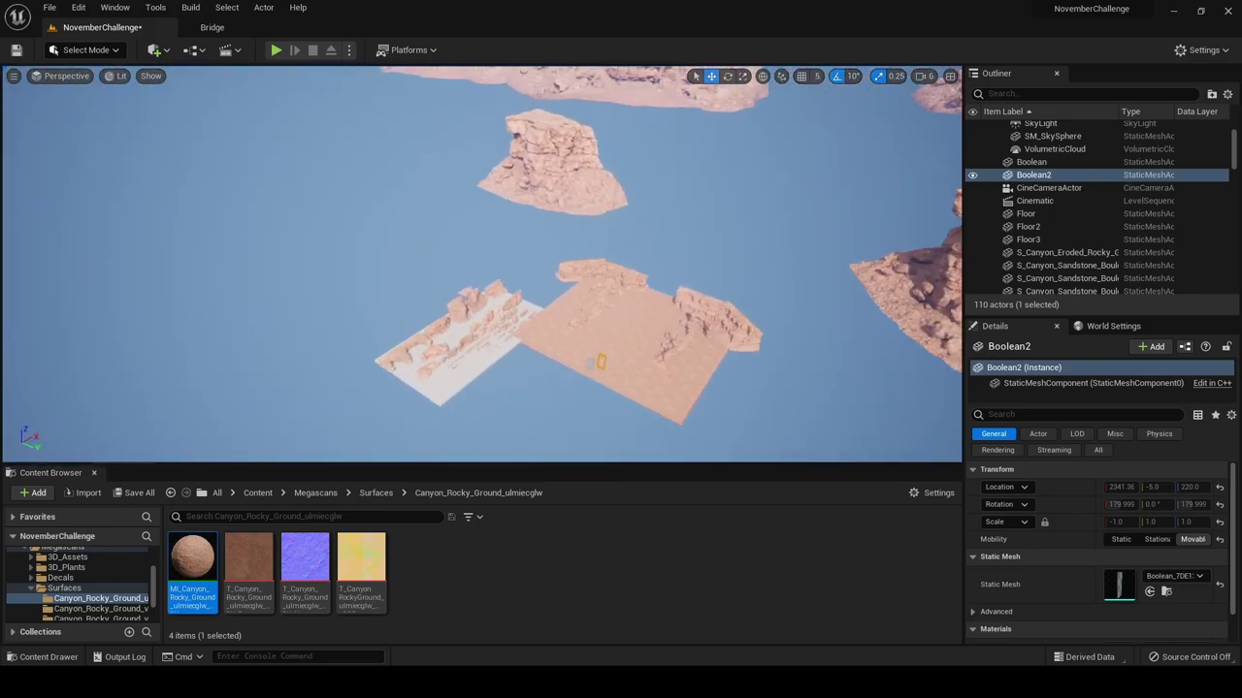
key("w")
right_click_drag(482, 264, 539, 257)
key("s")
key("w")
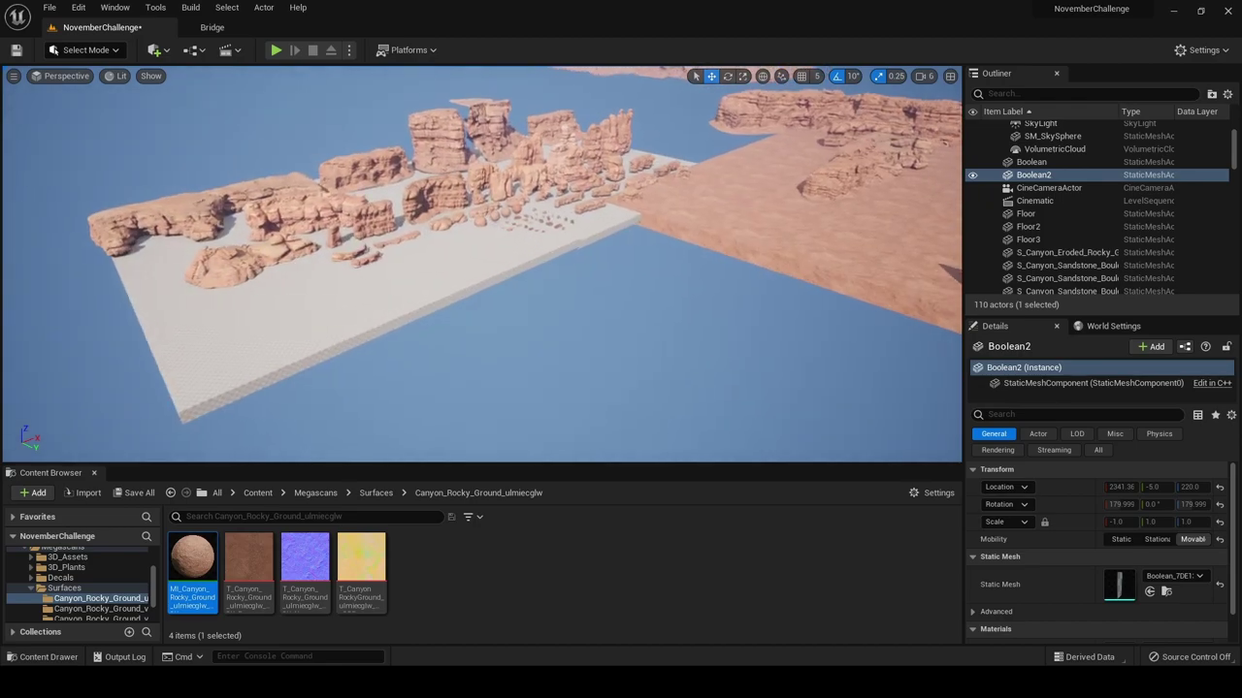
left_click(435, 184)
mouse_move(449, 205)
right_mouse_down()
mouse_move(485, 204)
mouse_move(471, 215)
mouse_move(486, 189)
mouse_move(572, 198)
mouse_move(471, 203)
right_mouse_up()
key("w")
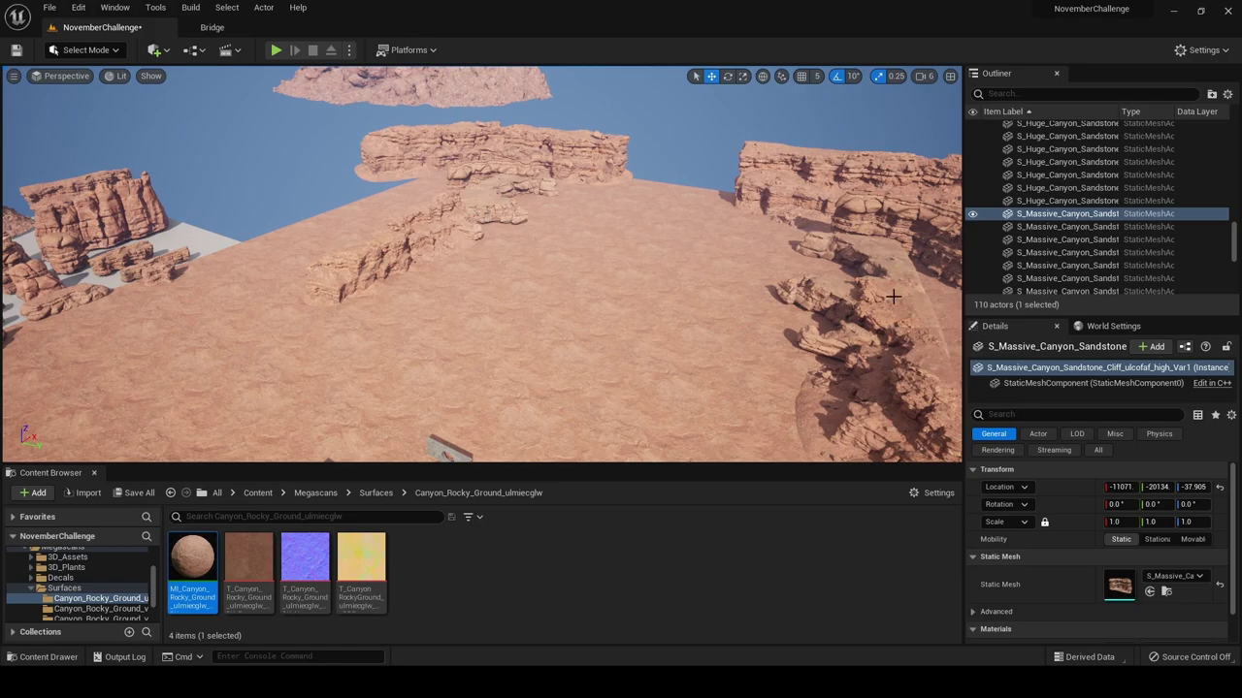
key("s")
right_click_drag(878, 256, 699, 275)
Set the viewport camera speed to 4 and duplicate a Gigantic Canyon Sandstone Cliff from the layout area onto the rocky ground
left_click(924, 75)
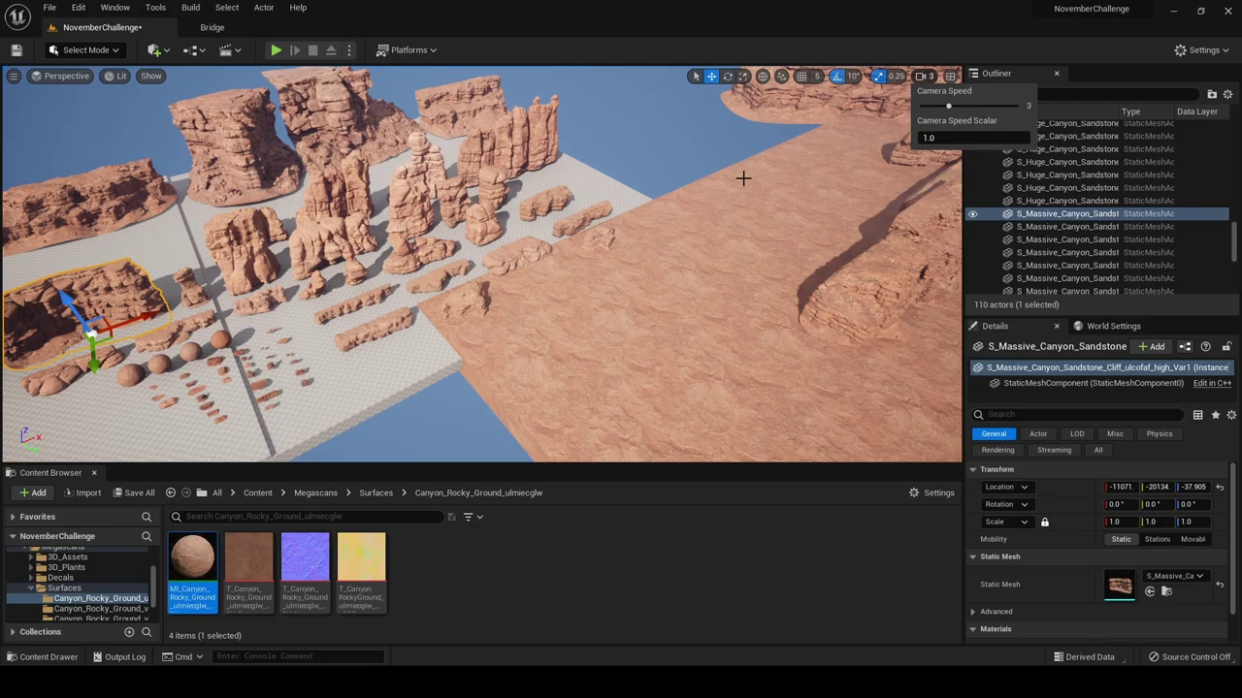
key("s")
mouse_move(743, 178)
right_mouse_down()
mouse_move(766, 163)
mouse_move(743, 167)
right_mouse_up()
left_click(924, 75)
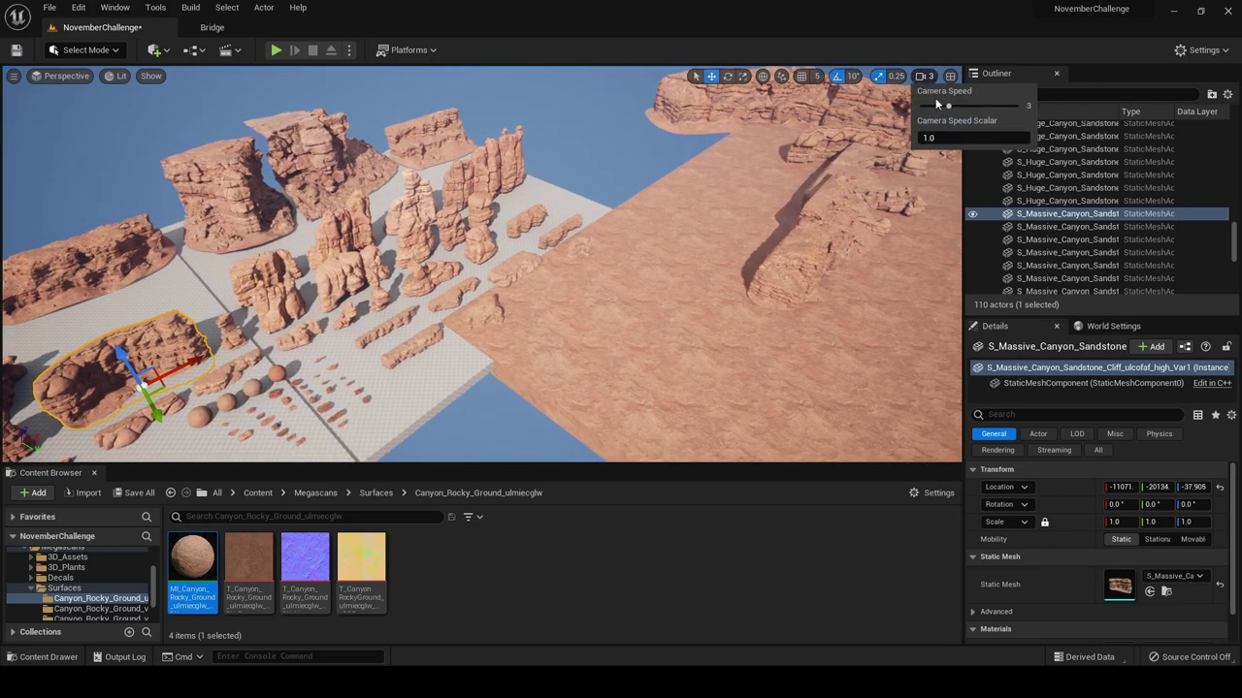
key("w")
mouse_move(684, 225)
right_mouse_down()
mouse_move(640, 221)
mouse_move(684, 214)
mouse_move(699, 226)
right_mouse_up()
key("s")
left_click(423, 240)
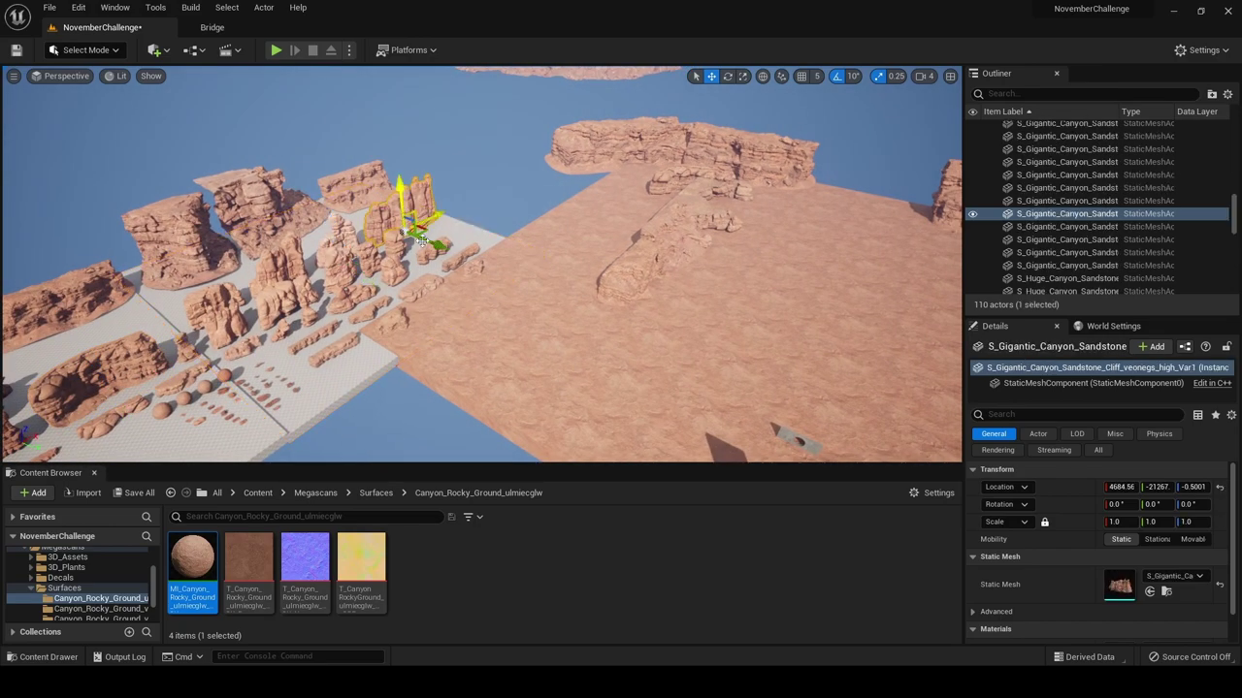
left_click_drag(436, 244, 607, 315, "alt")
Select the CineCameraActor inside the tower's round opening and keep its camera preview pinned in the viewport
mouse_move(503, 209)
right_mouse_down()
mouse_move(524, 252)
mouse_move(502, 208)
right_mouse_up()
key("w")
left_click(486, 178)
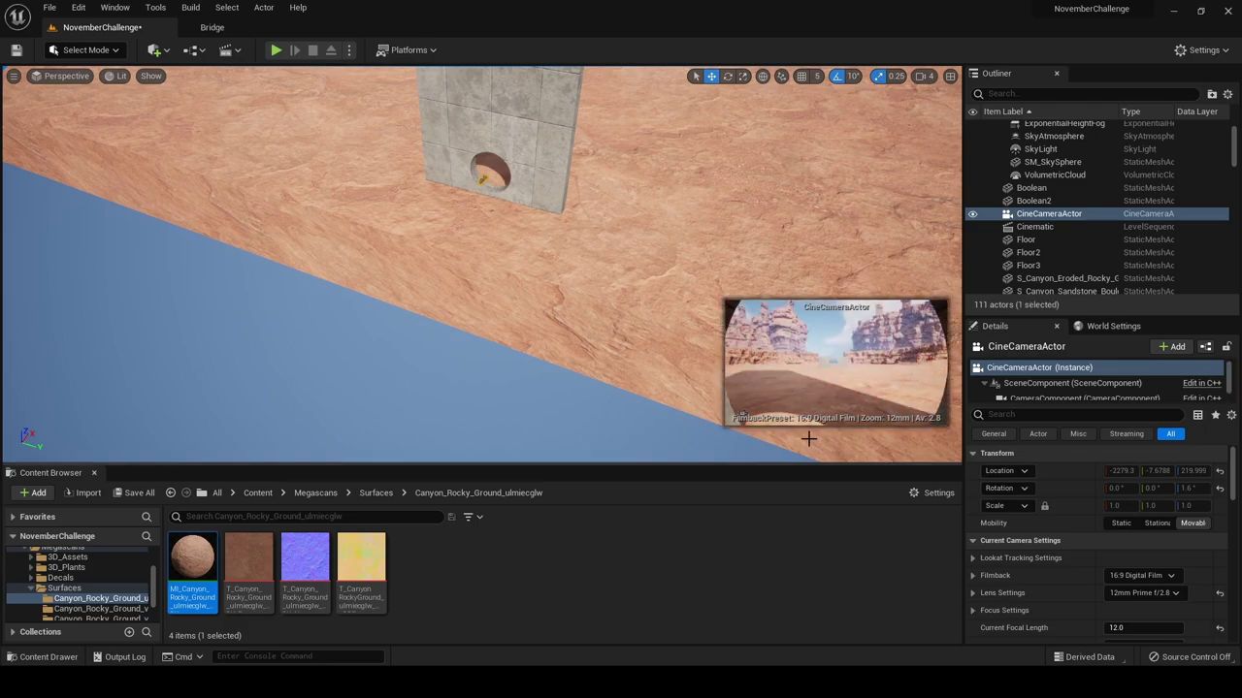
key("s")
right_click_drag(486, 185, 465, 155)
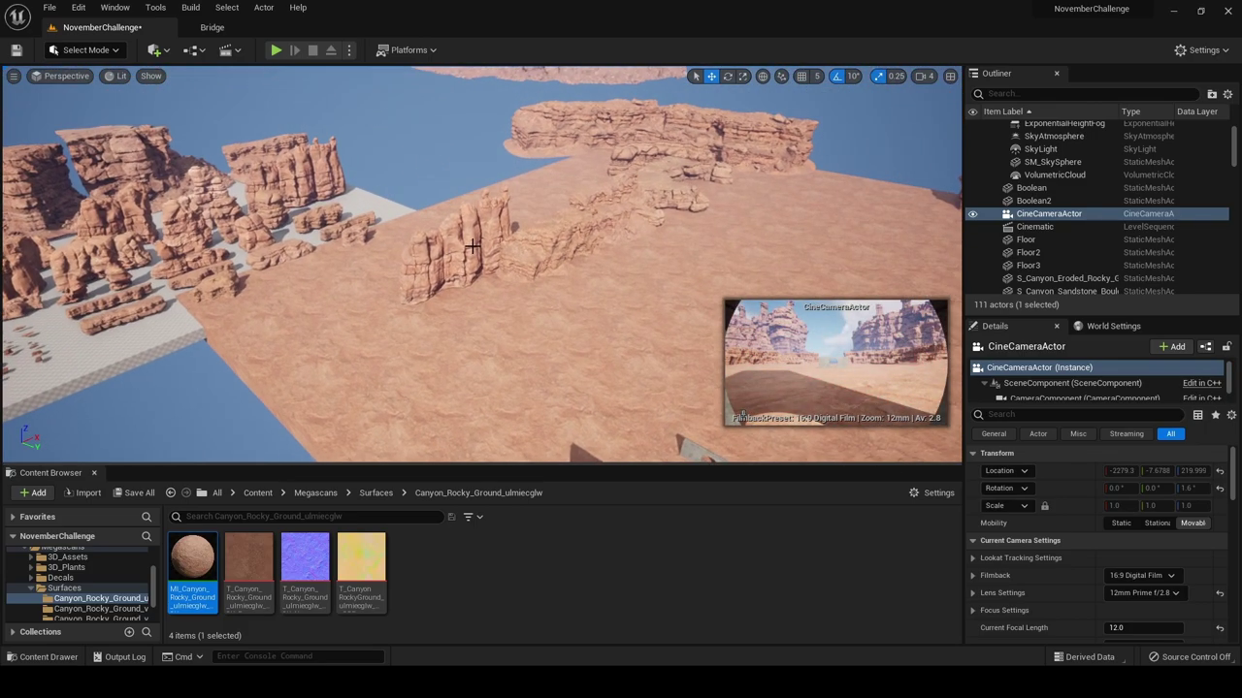
Place the duplicated Gigantic Canyon Sandstone Cliff on top of the low rock ledge, at about X 9522, Y -8859, Z 963
left_click(482, 243)
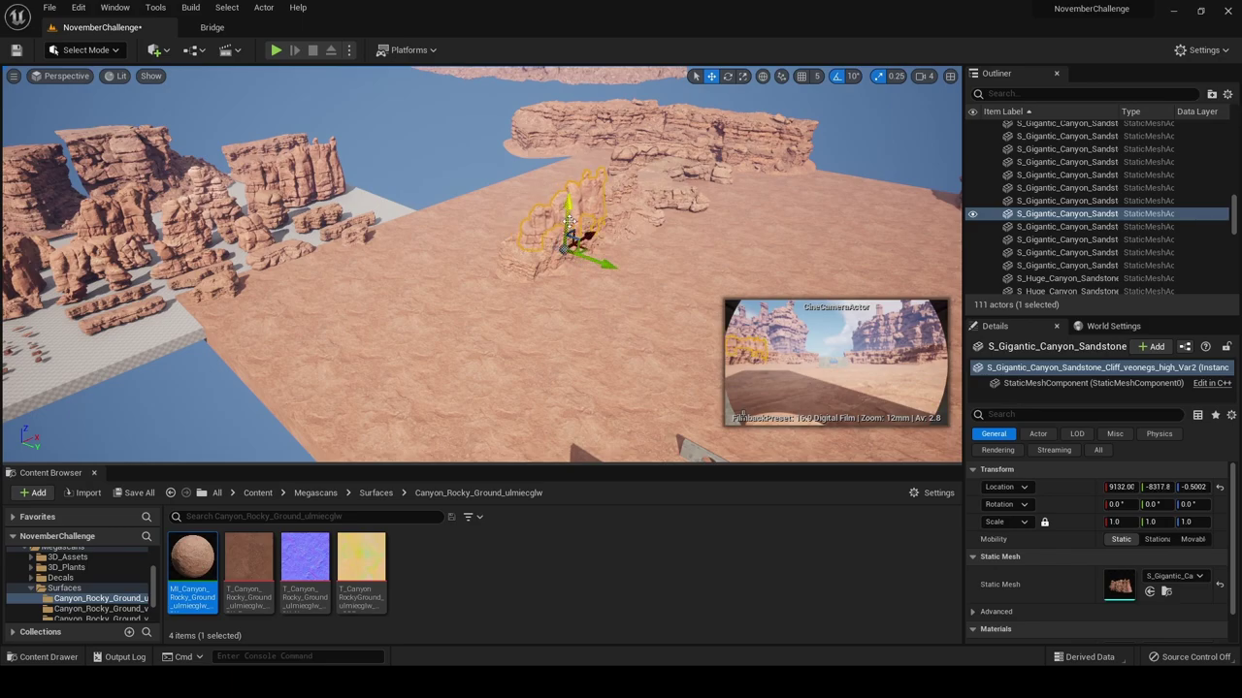
left_click_drag(569, 221, 571, 200)
key("f")
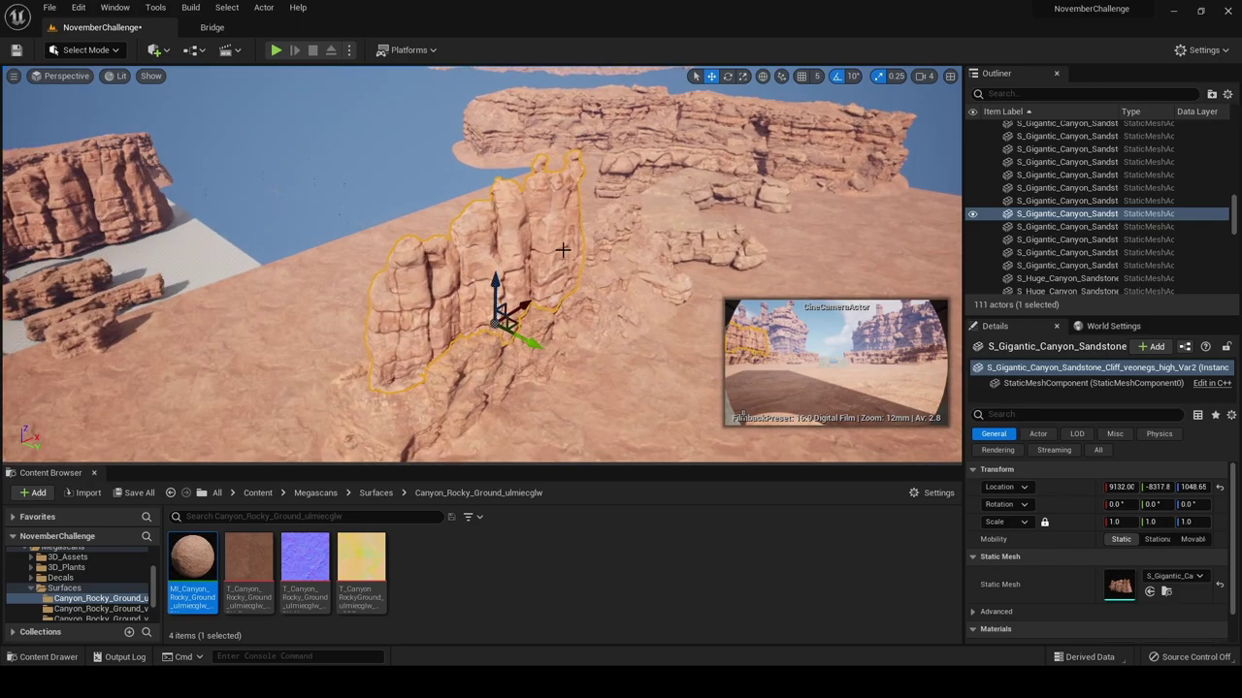
key("w")
right_click_drag(563, 250, 465, 248)
key("d")
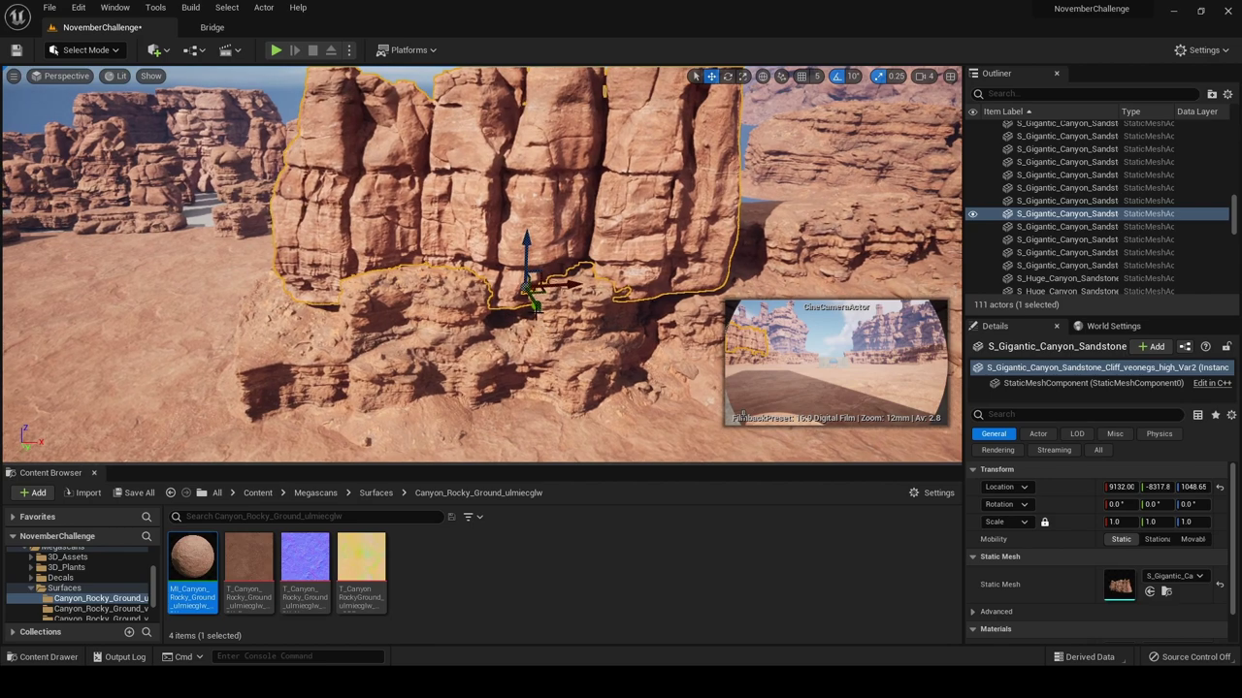
left_click_drag(536, 310, 561, 285)
left_click_drag(548, 225, 550, 229)
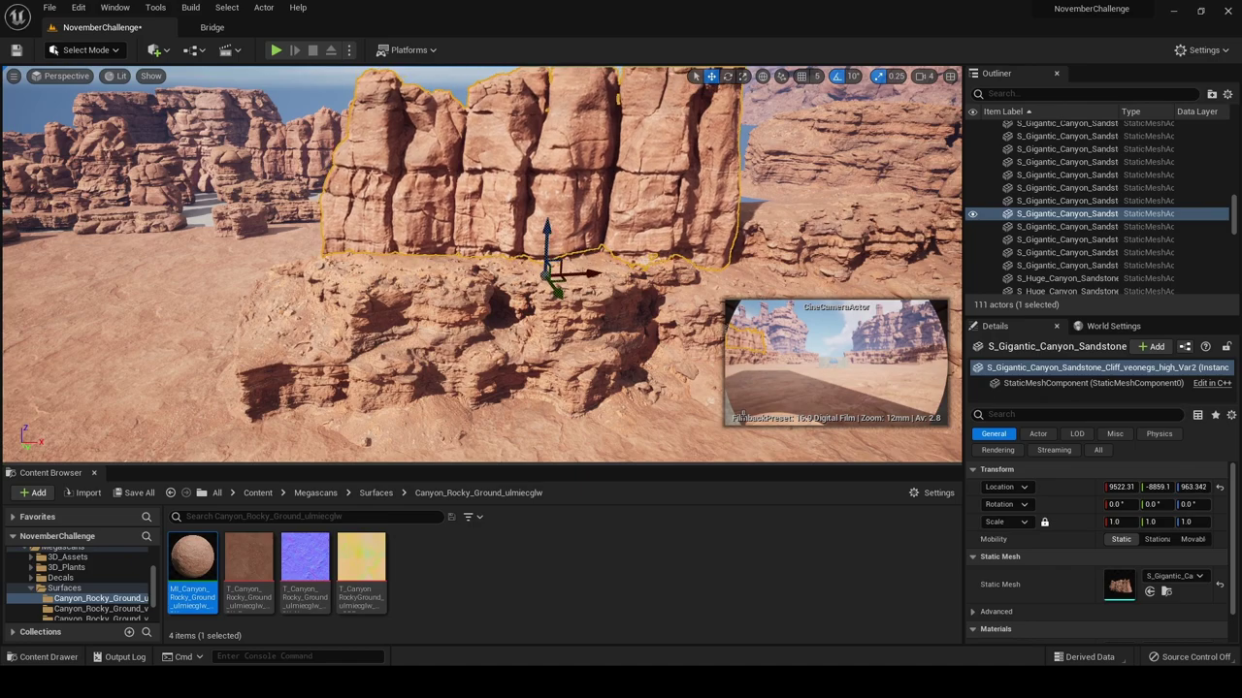
left_click(588, 330)
right_click_drag(588, 330, 766, 346)
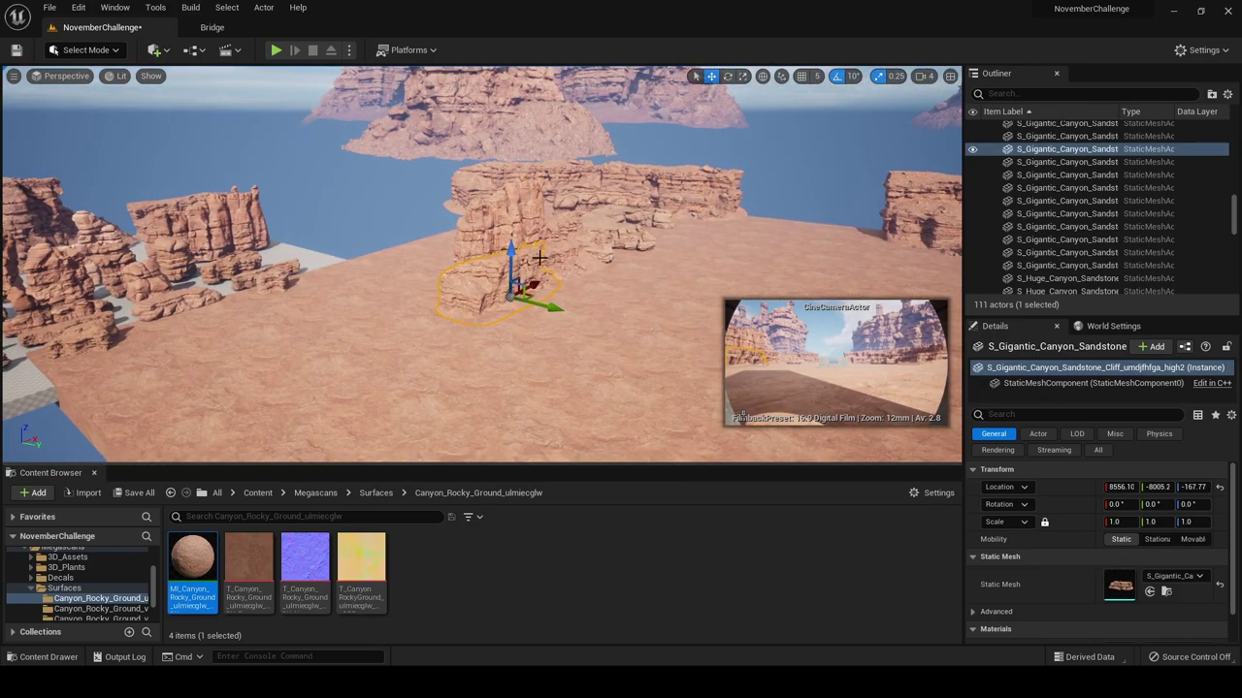
Duplicate the Massive Canyon Sandstone Hoodoo vepnfcr from the layout area onto the rocky ground along Y
left_click(185, 233)
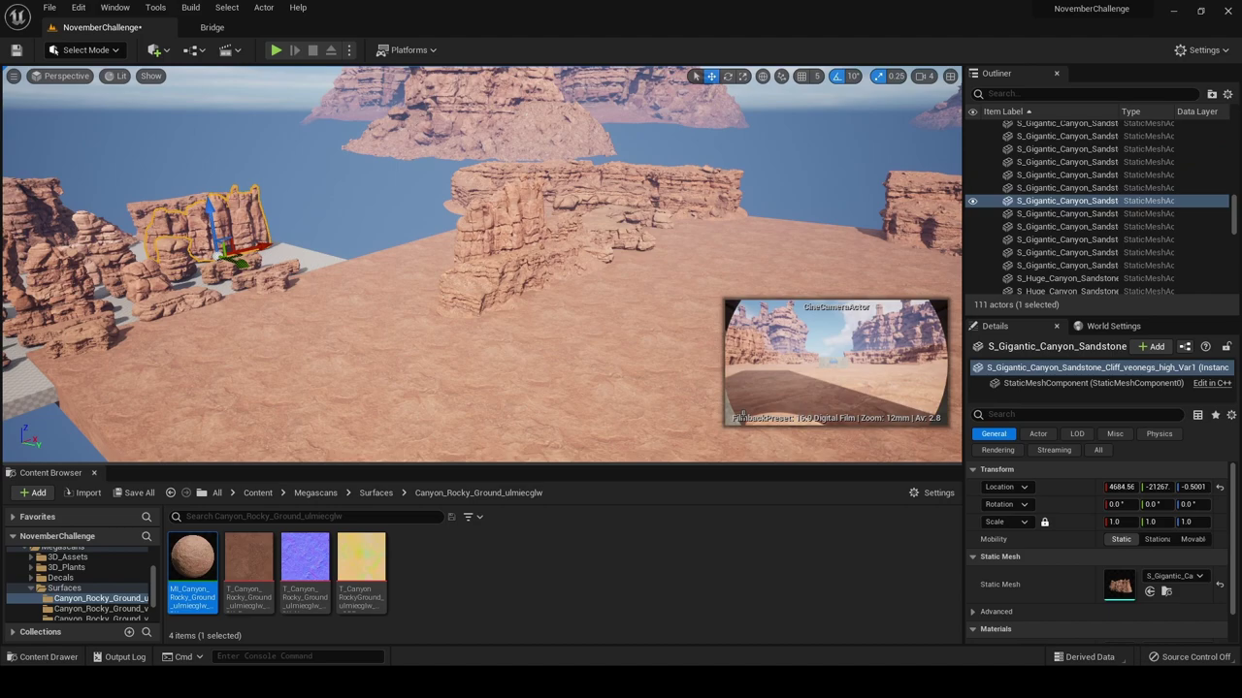
left_click(131, 275)
right_click_drag(131, 276, 150, 311)
left_click(194, 304)
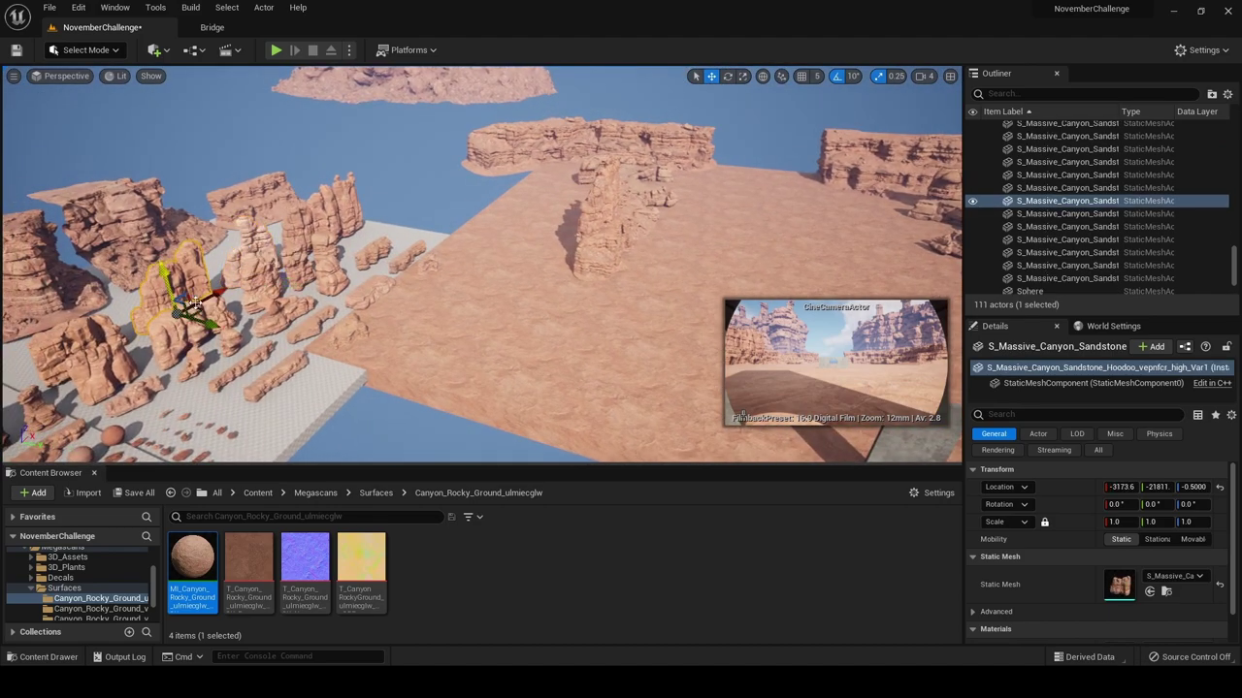
left_click(254, 278)
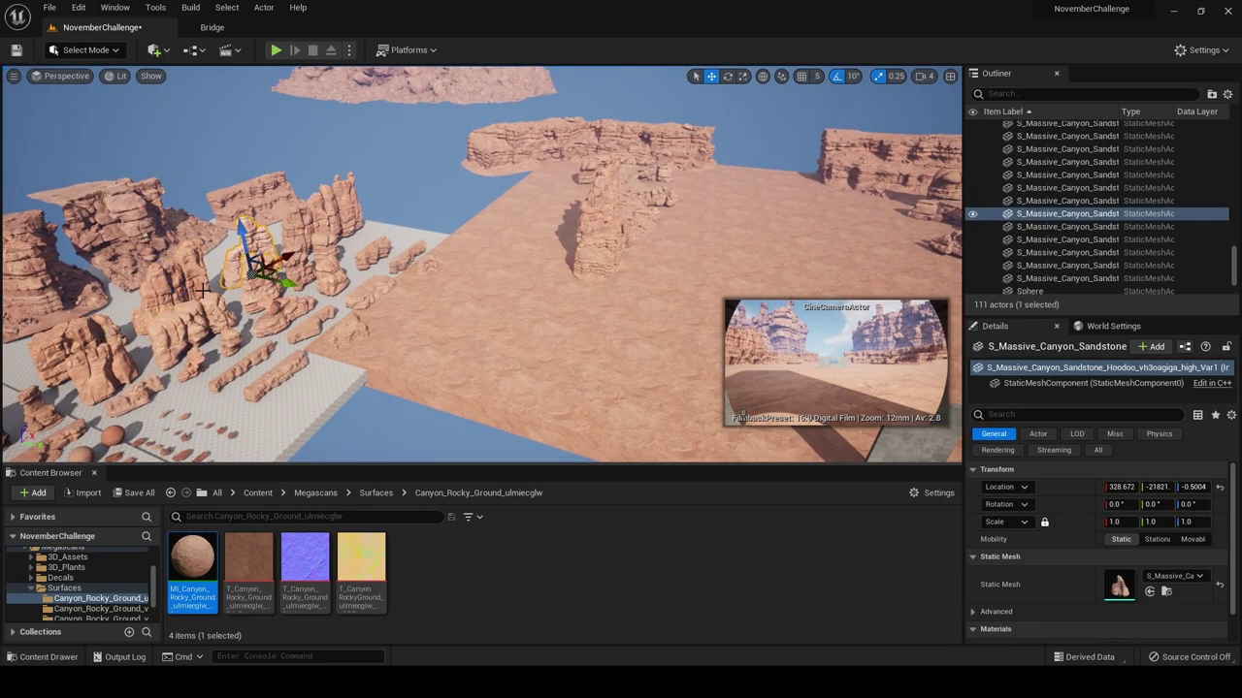
left_click(203, 291)
left_click(334, 248)
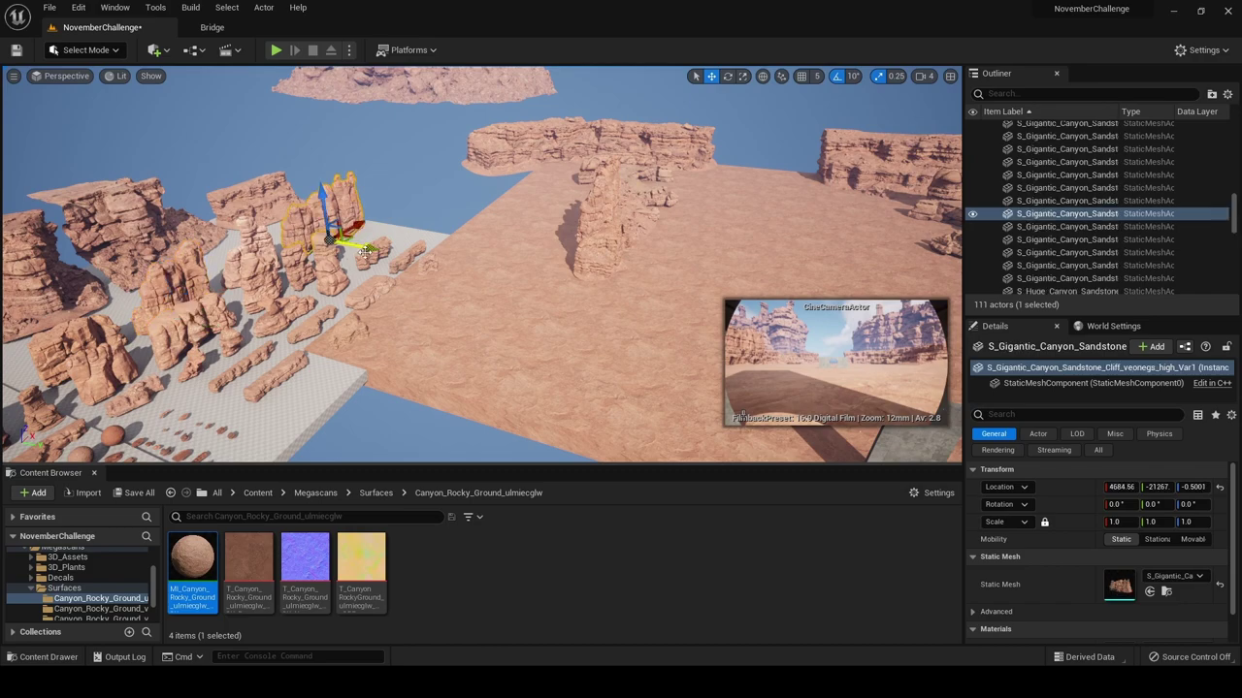
left_click(199, 305)
left_click_drag(198, 306, 557, 369, "alt")
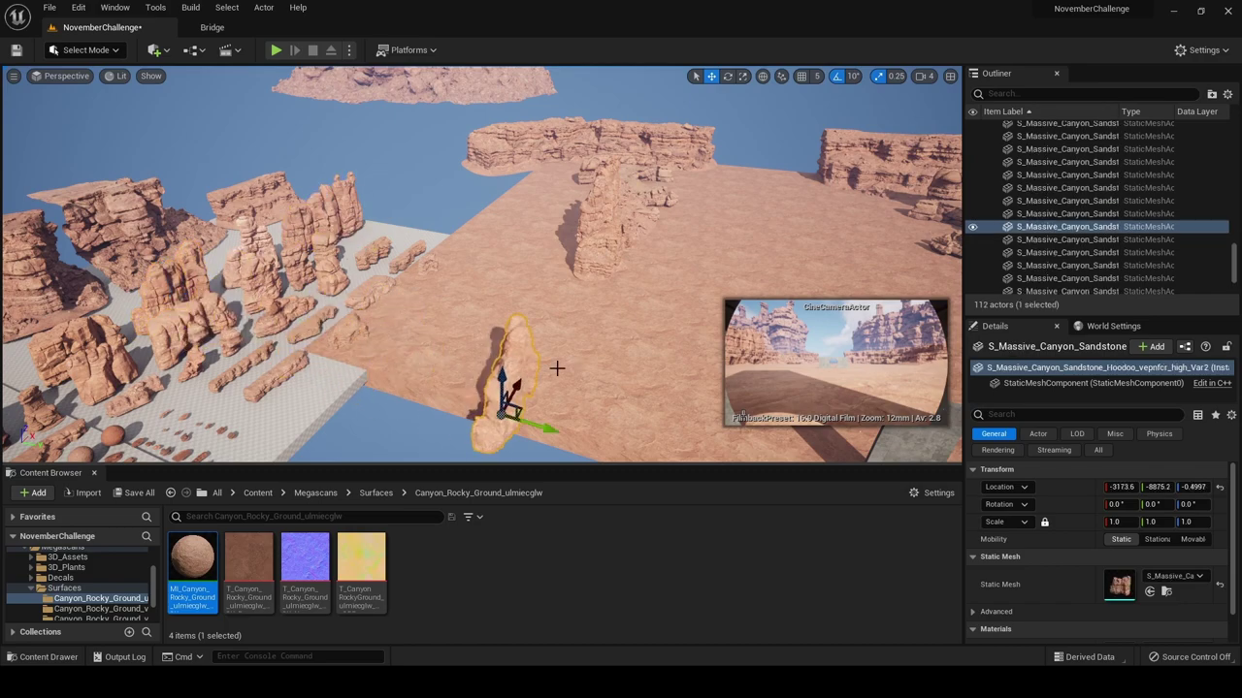
Move the hoodoo copy across the canyon floor to the ledge on the opposite side, at about X 7518, Y 6747
right_click_drag(515, 386, 674, 388)
key("s")
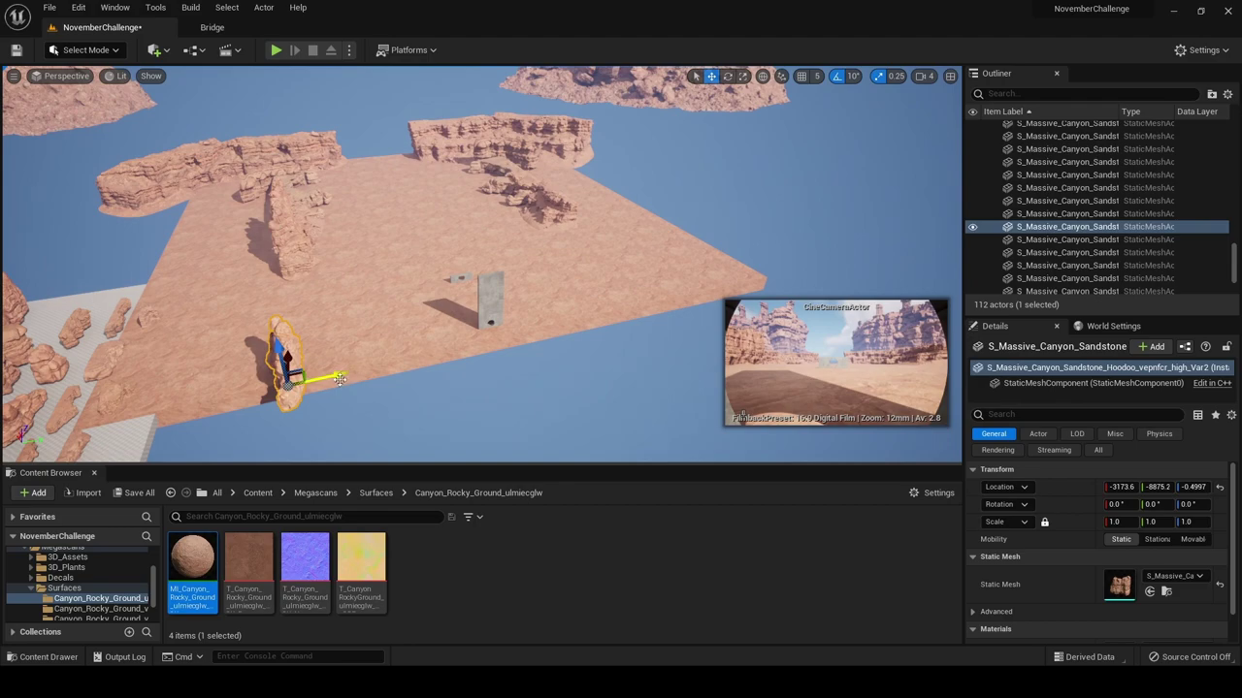
left_click_drag(332, 373, 527, 217)
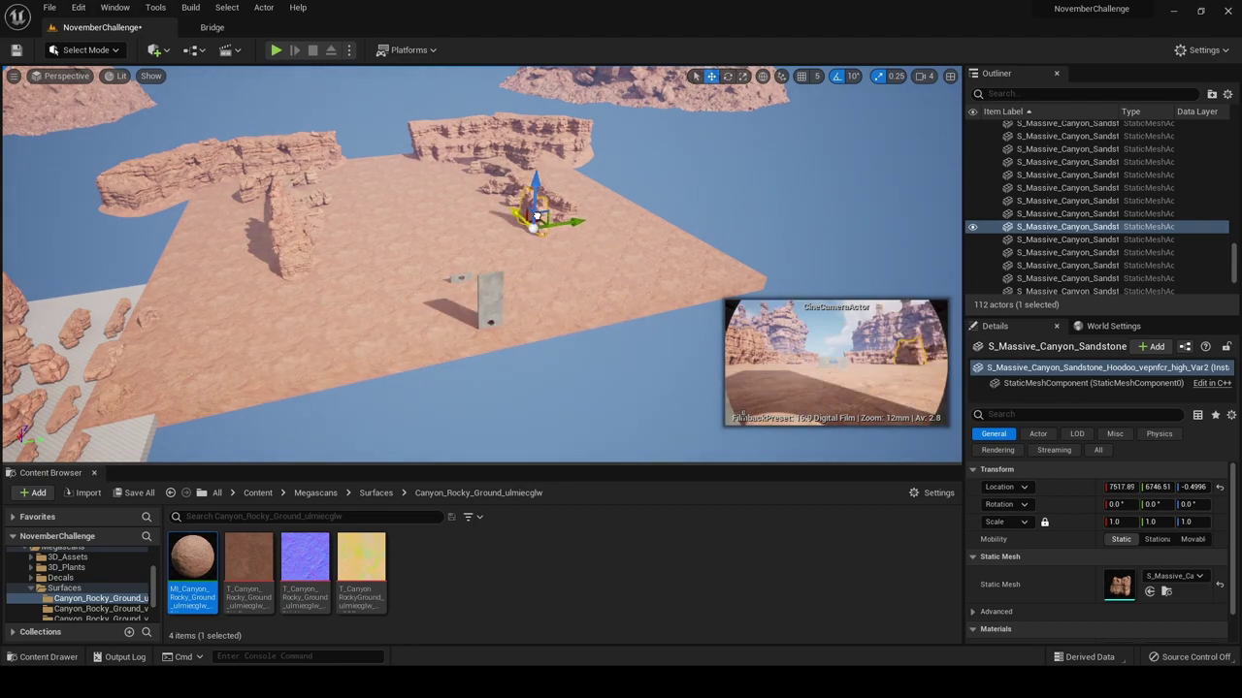
key("f")
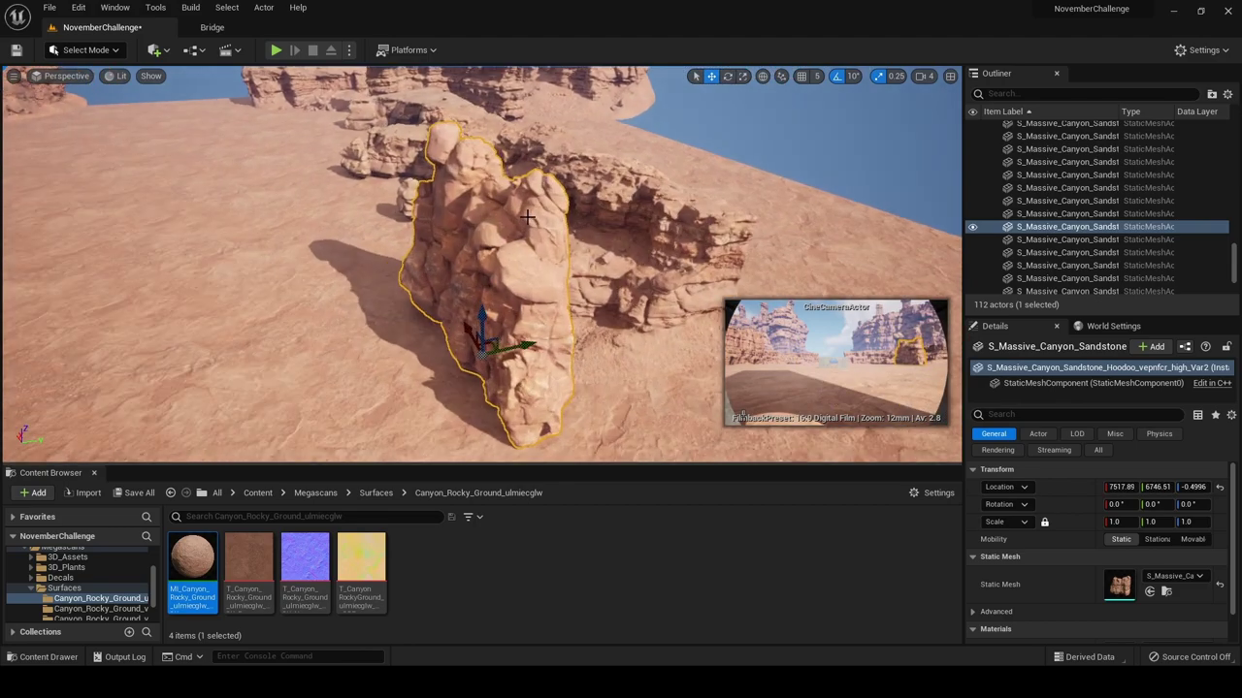
key("s")
right_click_drag(527, 217, 645, 232)
Shift and raise the hoodoo onto the end of the ledge, at about X 7915, Y 8935, Z 1369
left_click_drag(412, 287, 504, 280)
key("a")
right_click_drag(555, 308, 756, 302)
key("s")
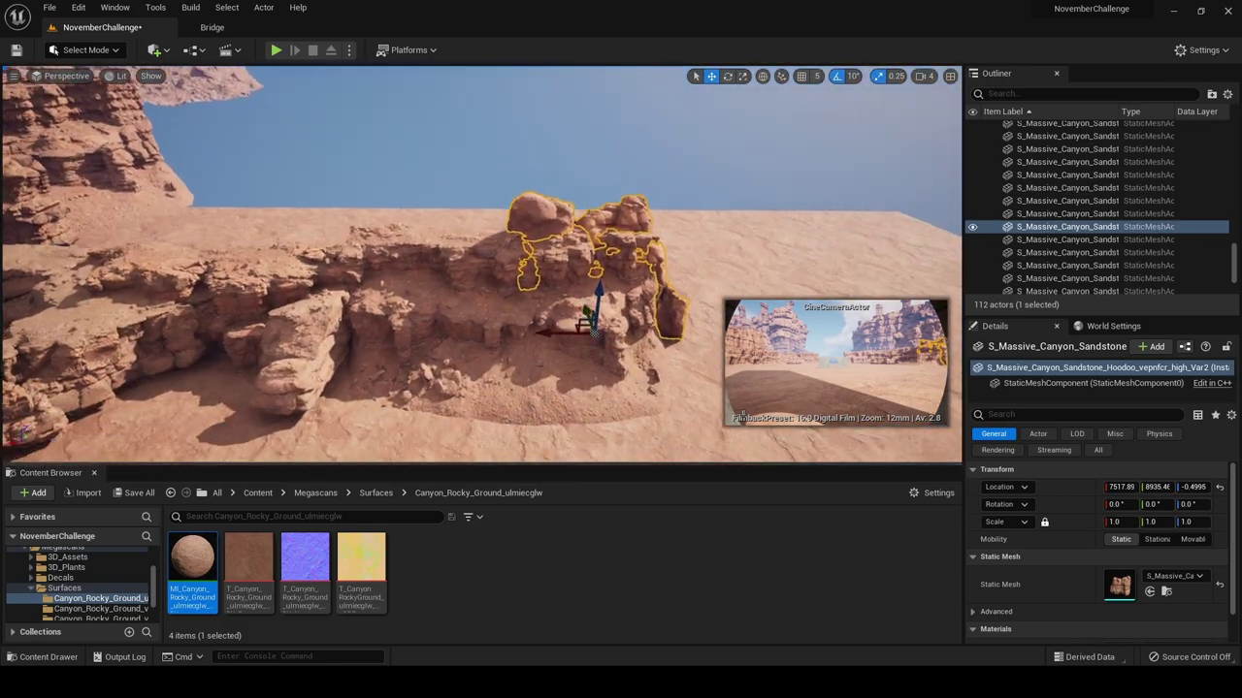
left_click_drag(553, 308, 559, 196)
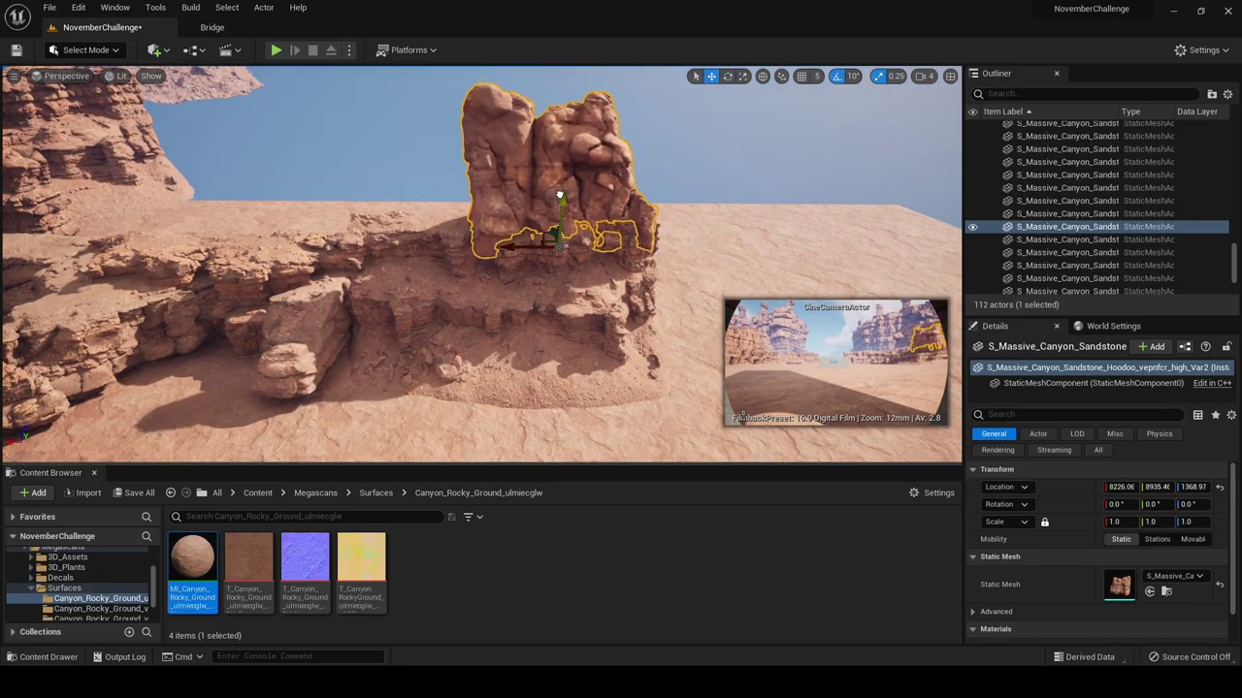
left_click_drag(532, 257, 558, 239)
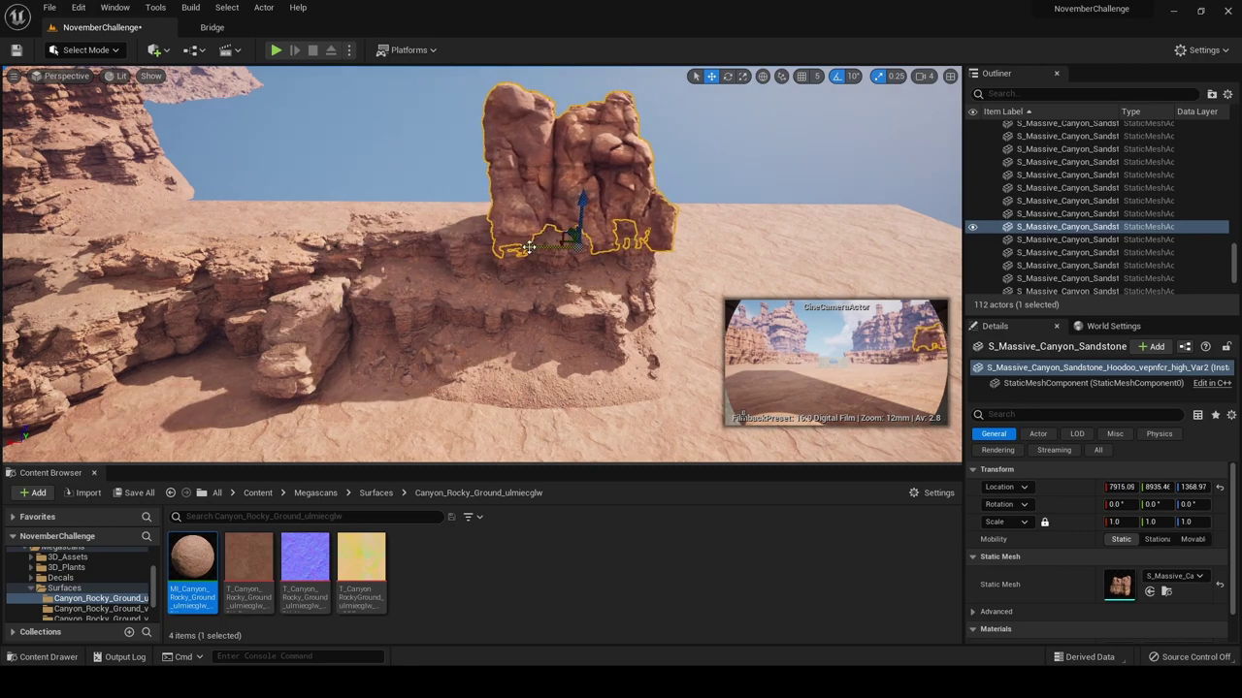
Pilot the CineCameraActor and nudge the ledge-top hoodoo to about X 8218, Y 9280 to frame it in the shot
left_click(653, 355)
key("s")
right_click_drag(664, 373, 563, 379)
left_click(79, 77)
left_click(130, 222)
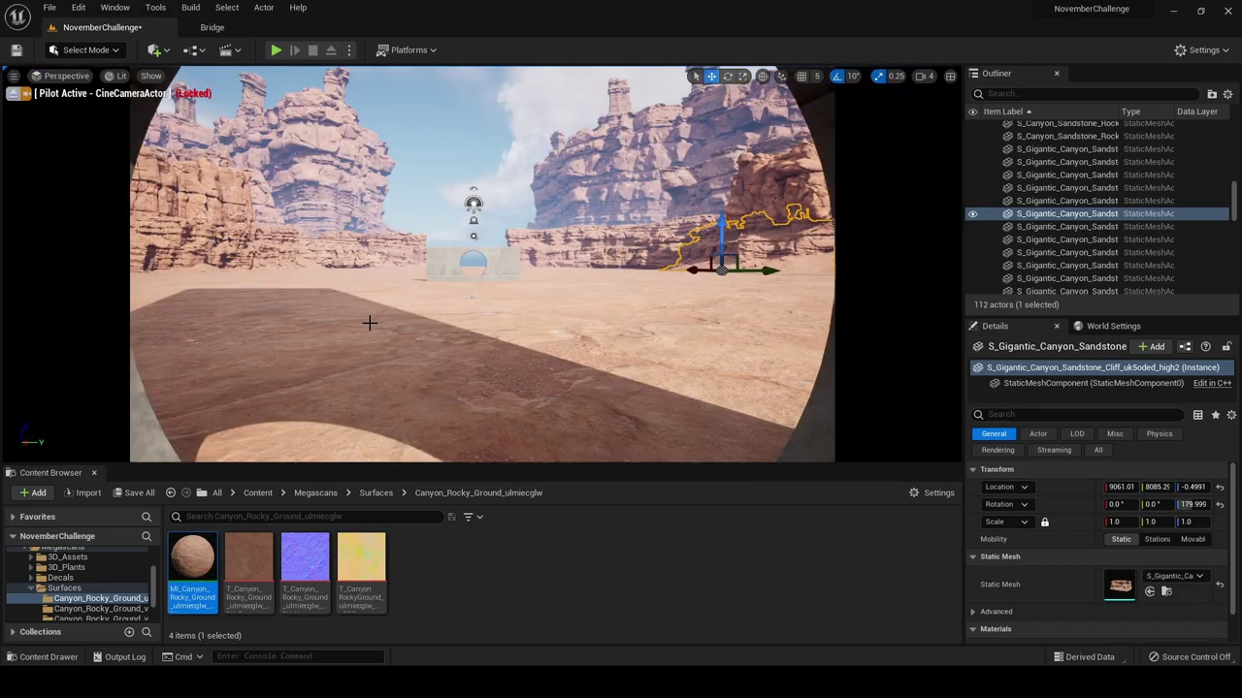
left_click(513, 325)
left_click(778, 215)
left_click(806, 221)
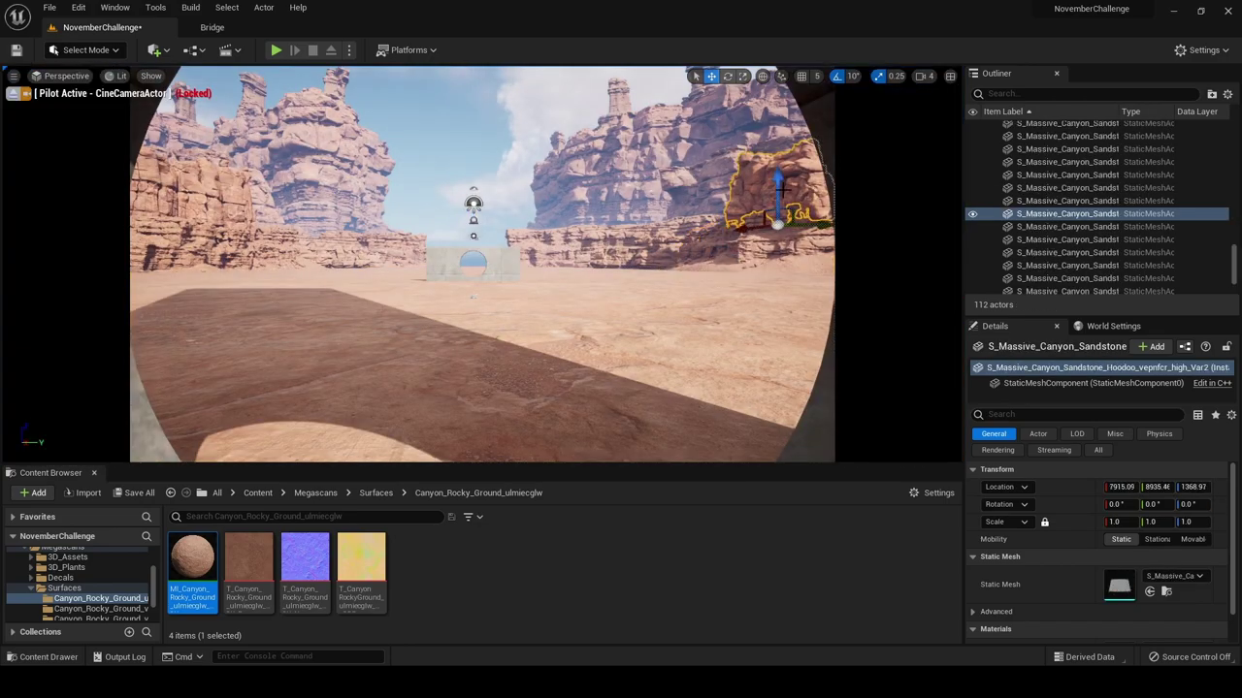
left_click_drag(821, 222, 744, 231)
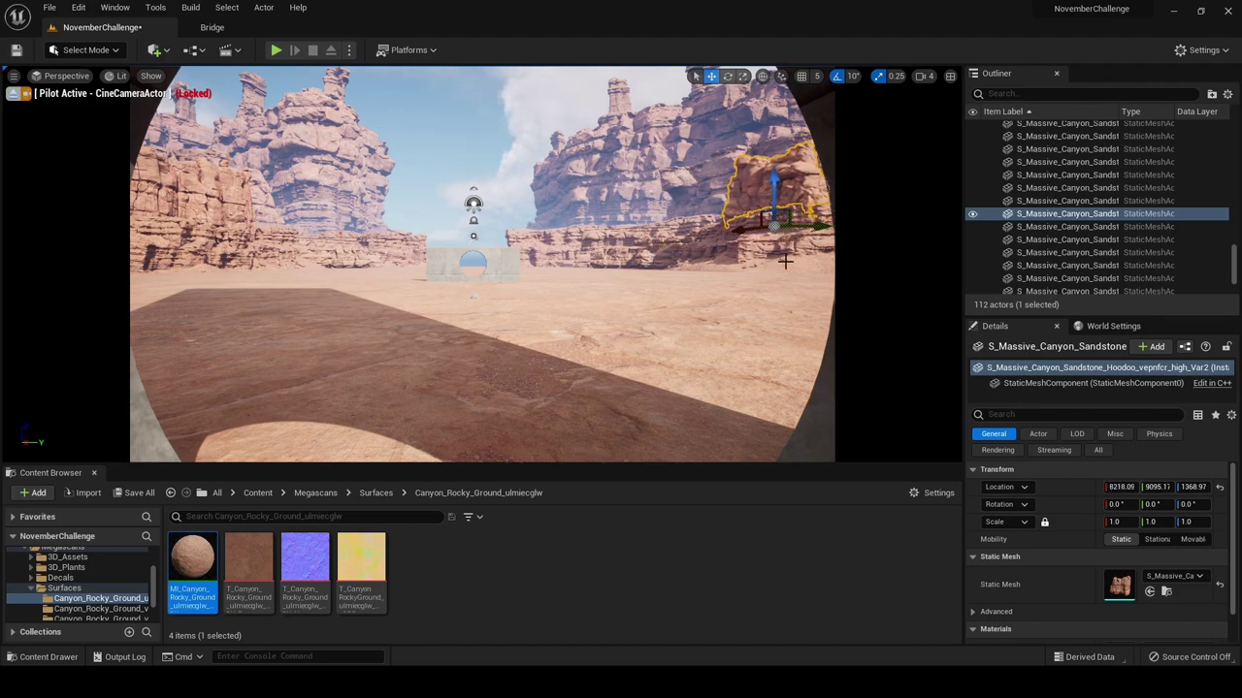
left_click(767, 288)
left_click(801, 194)
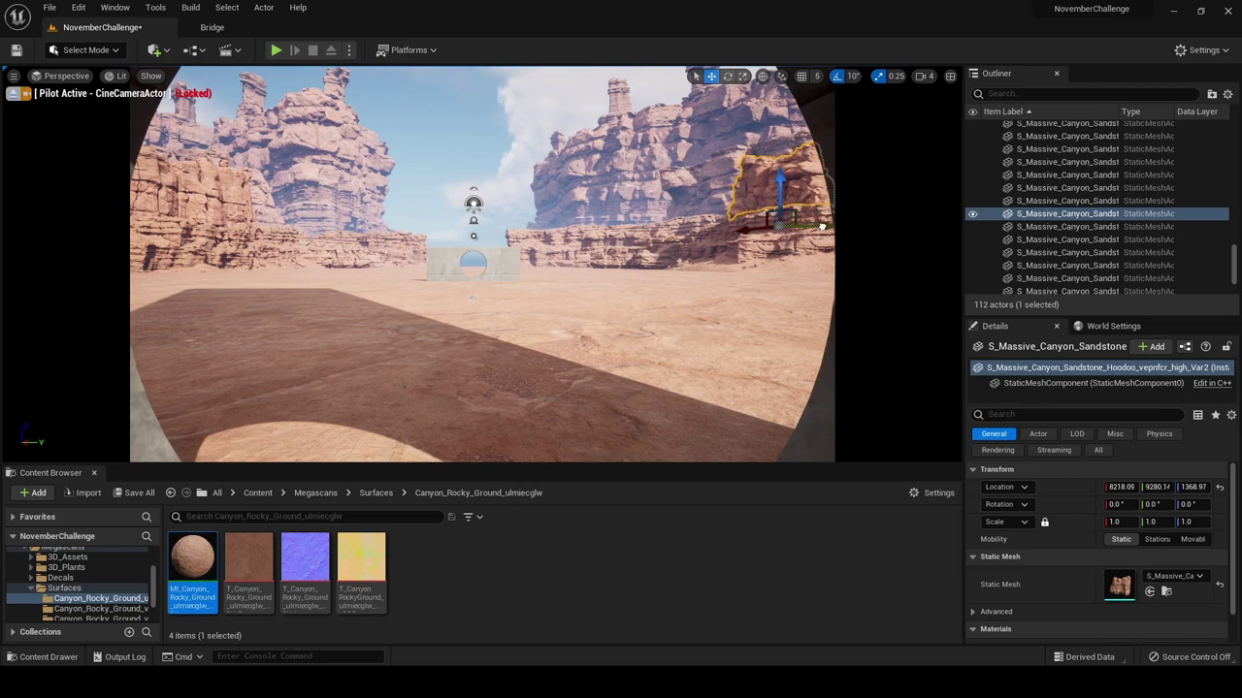
left_click(773, 291)
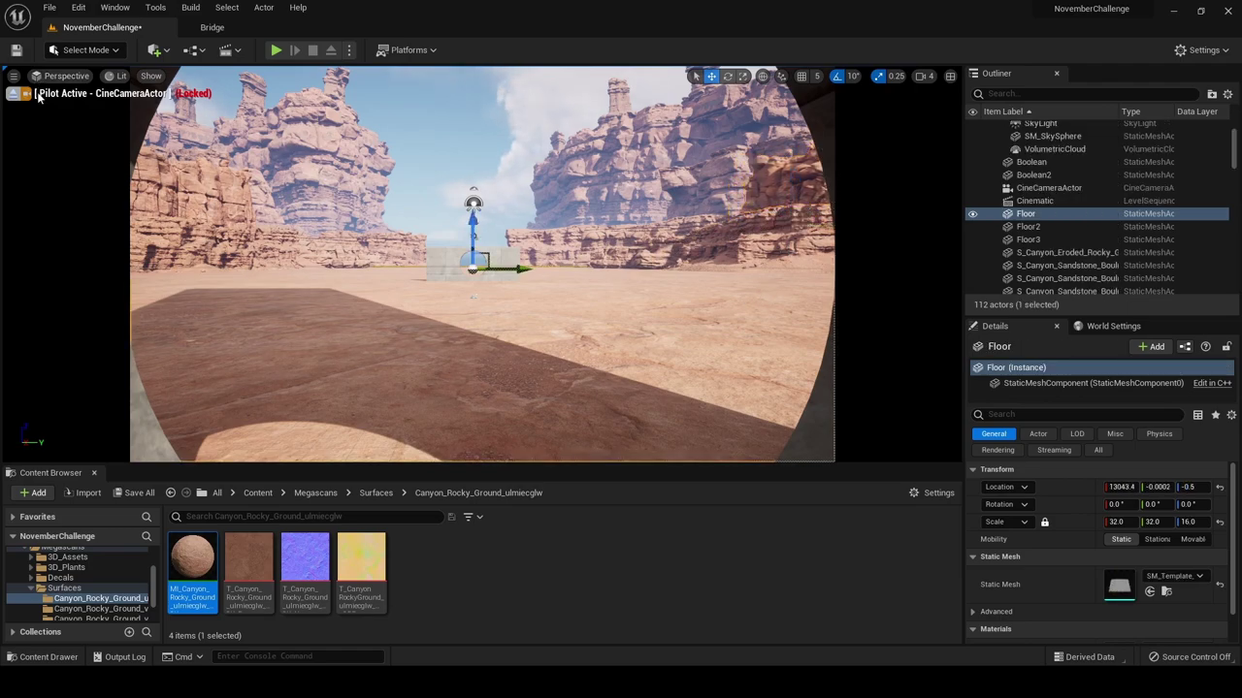
Stop piloting the CineCameraActor and select it in the tower opening to pin its preview again
left_click(13, 94)
key("s")
right_click_drag(437, 262, 477, 320)
key("w")
left_click(523, 312)
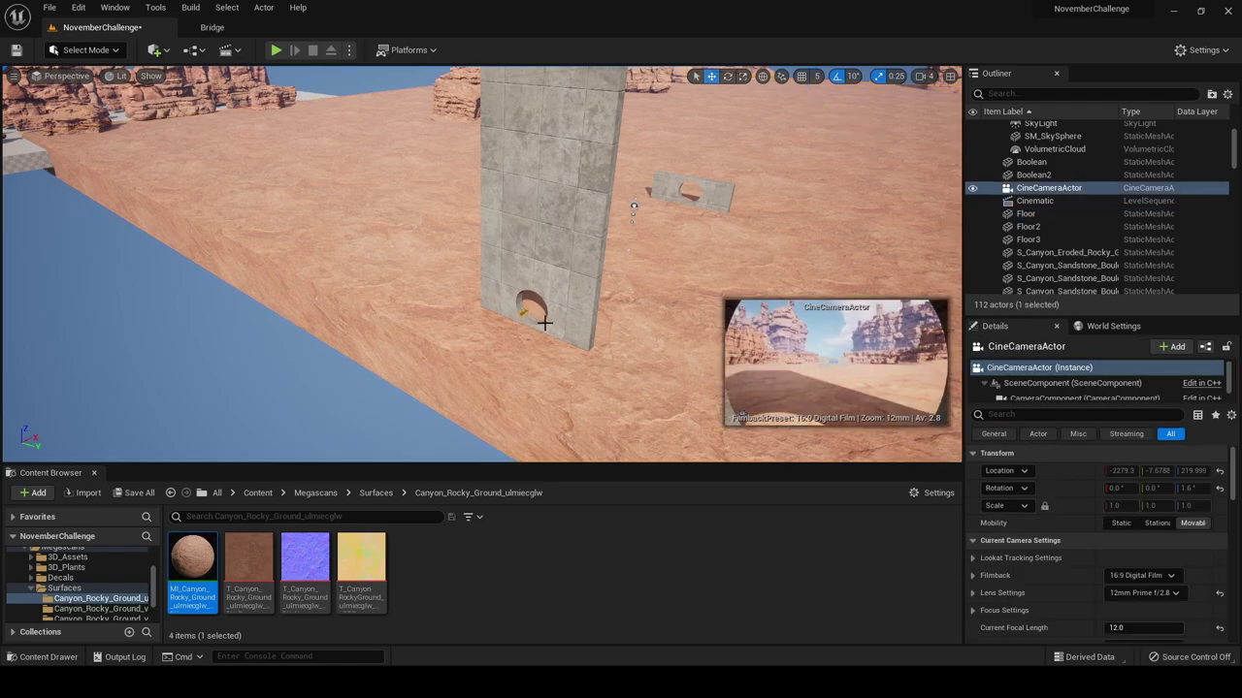
Duplicate the Huge Canyon Sandstone Hoodoo vjjlbdsqx from the layout area toward the far cliffs, at about X 17535, Y -13934
left_click(430, 222)
right_click_drag(430, 223, 430, 222)
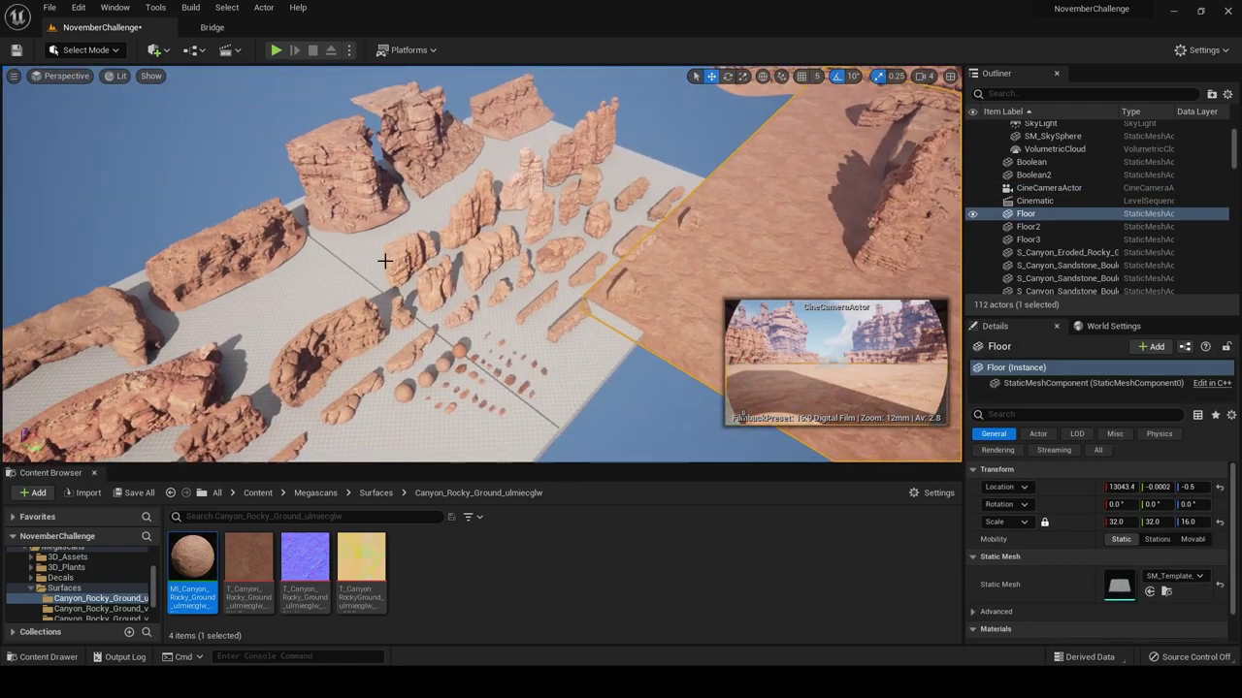
left_click(353, 334)
right_click_drag(353, 334, 371, 299)
left_click(371, 299)
left_click_drag(402, 304, 731, 236, "alt")
right_click_drag(732, 235, 732, 236)
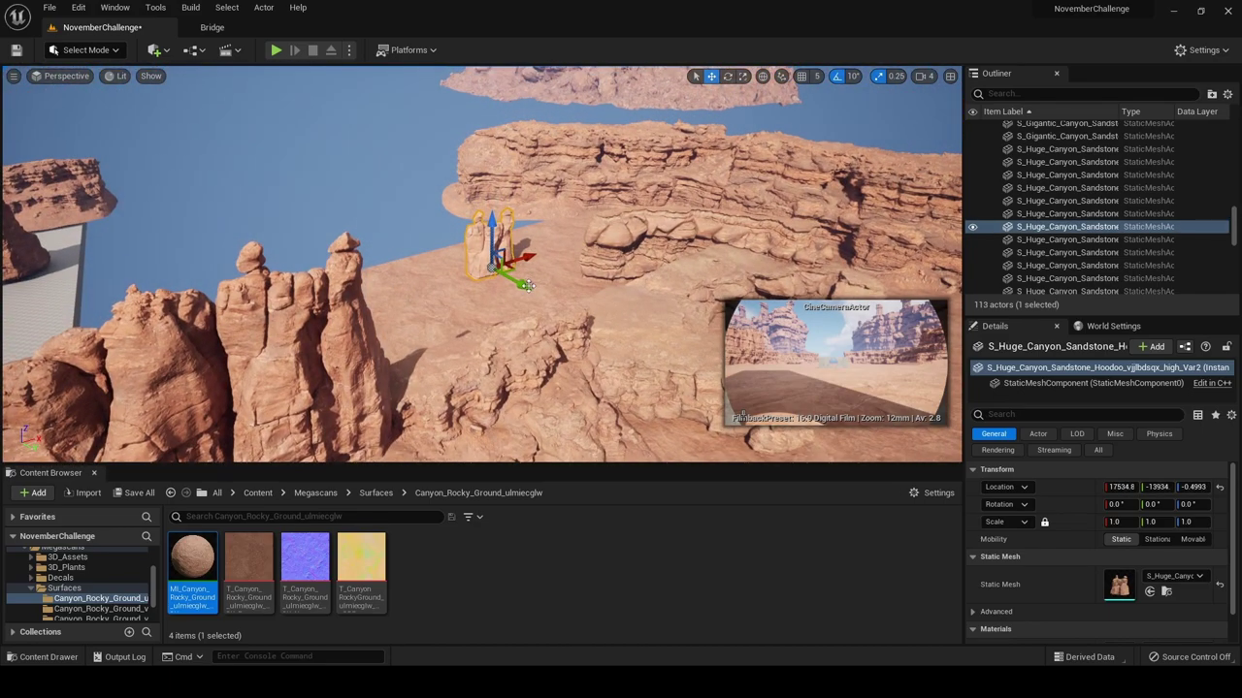
Scale the Huge Hoodoo copy to 2.0 and set it on the far ledge at about X 17034, Y -8654, Z 458
left_click_drag(528, 276, 660, 366)
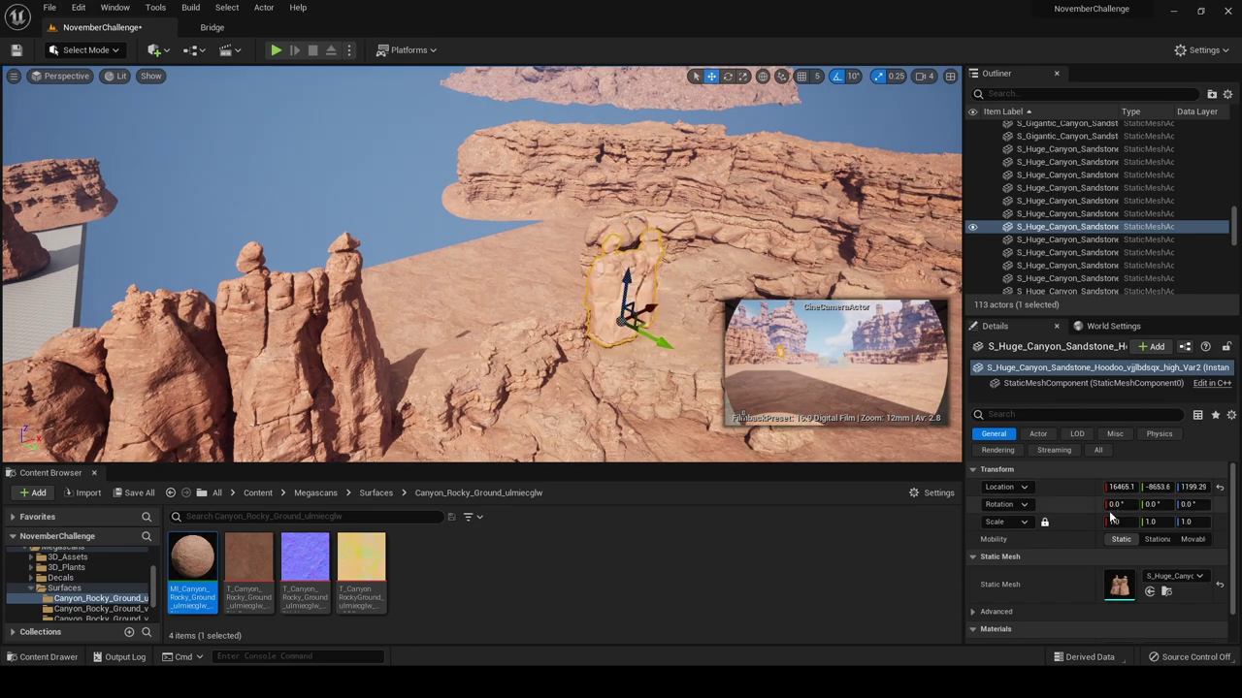
key("Return")
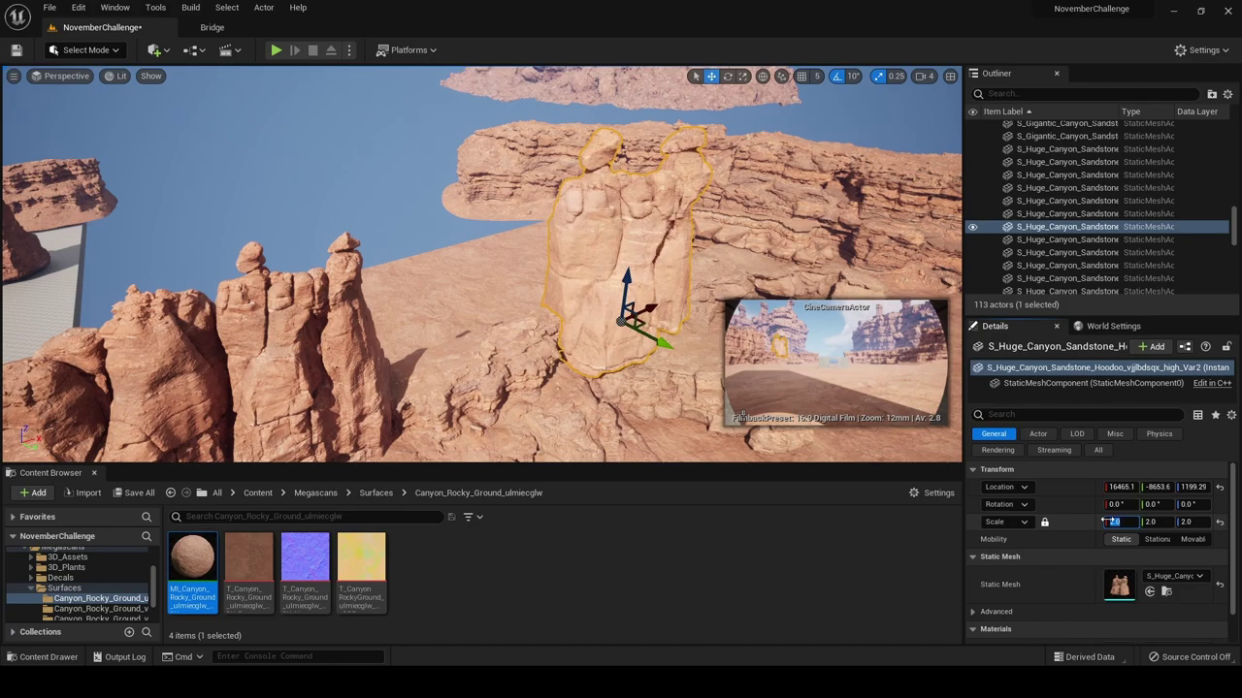
right_click_drag(762, 361, 762, 361)
left_click_drag(635, 270, 654, 246)
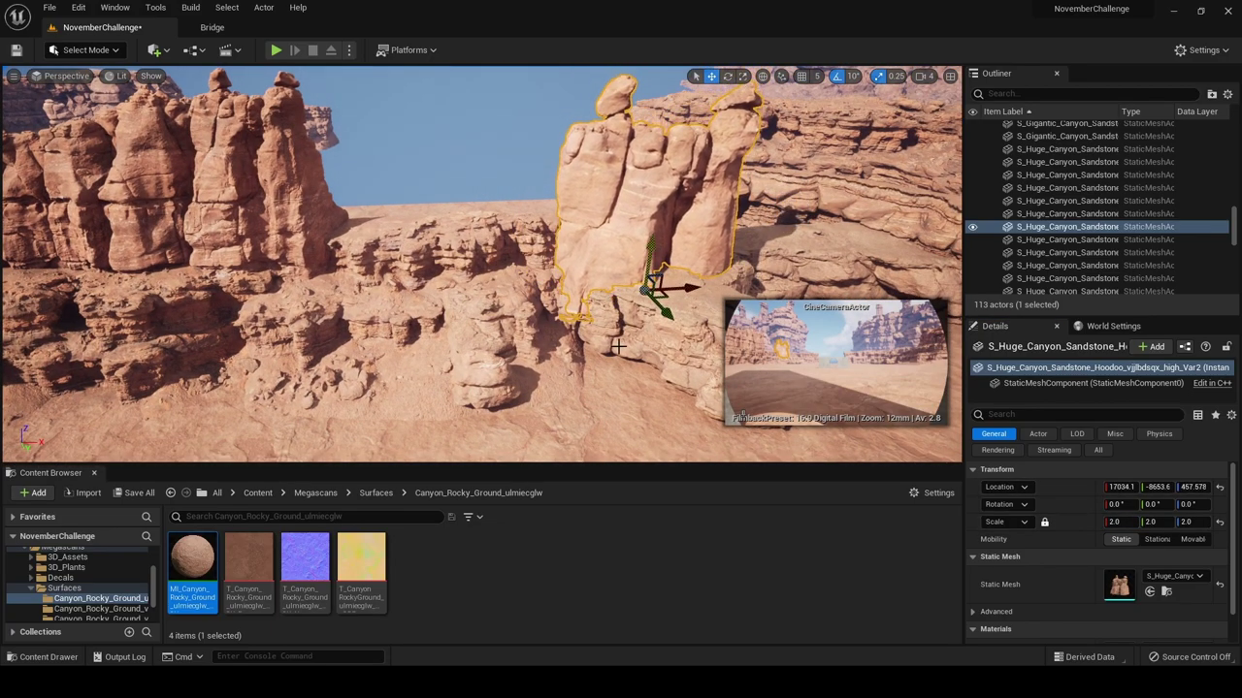
Pilot the CineCameraActor to check how the enlarged Huge Hoodoo sits in the shot, and stop piloting
left_click(469, 324)
left_click(66, 76)
left_click(98, 221)
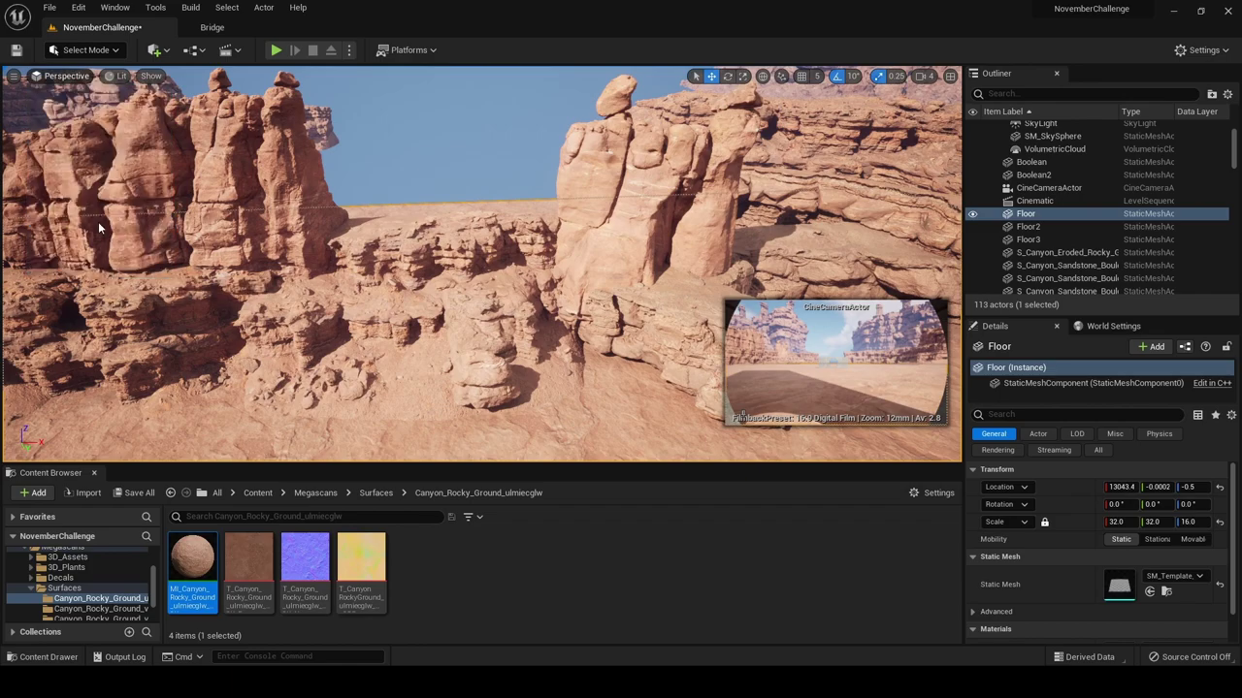
left_click(324, 244)
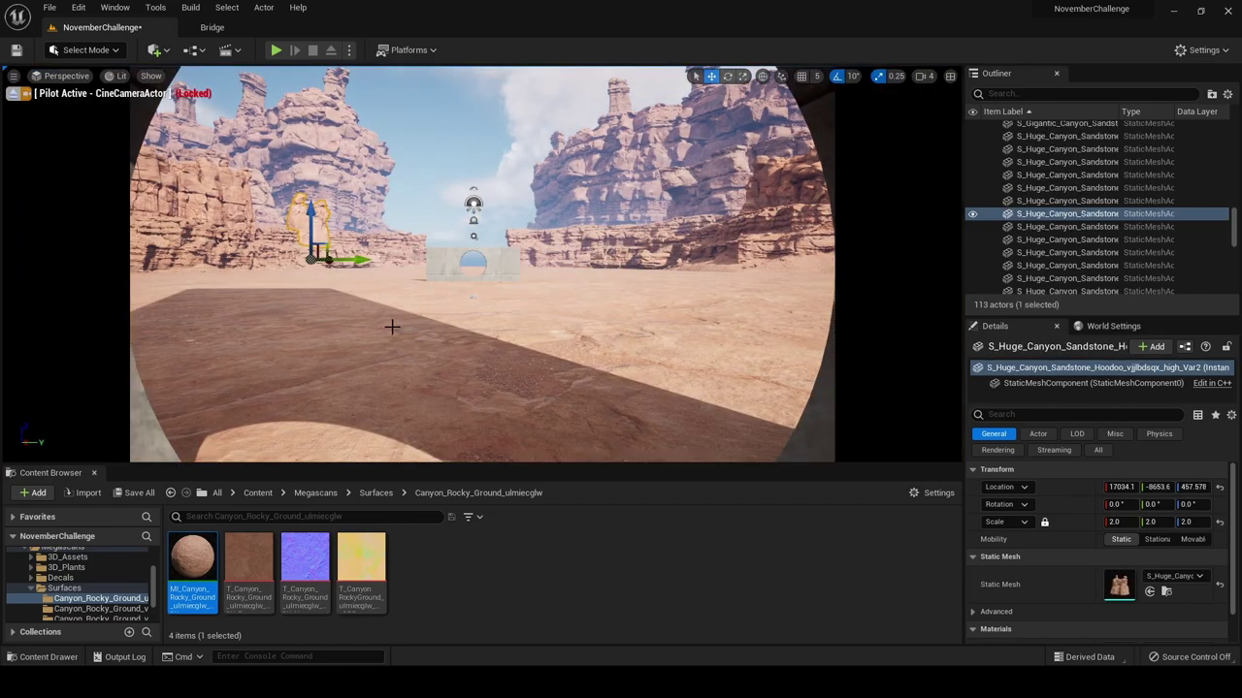
left_click(23, 95)
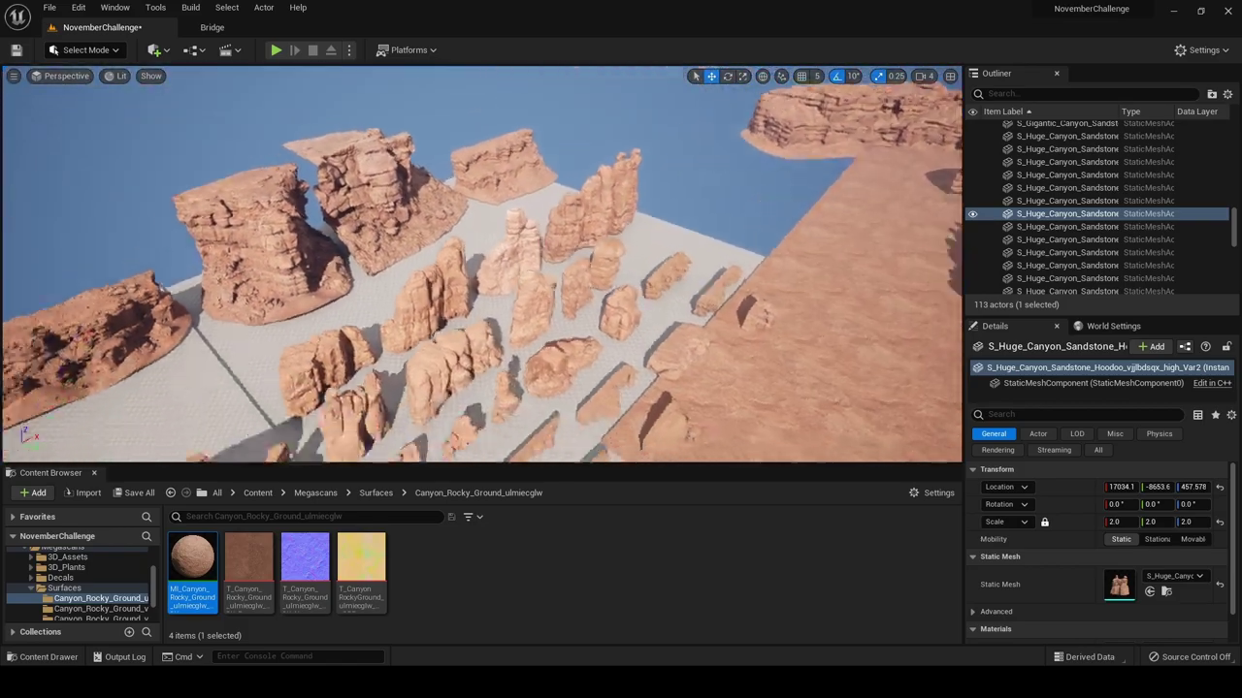
Duplicate the Massive Canyon Sandstone Hoodoo vjqiaa2qx from the layout area onto the canyon floor, at about Y -11943
mouse_move(269, 194)
right_mouse_down()
mouse_move(254, 196)
mouse_move(269, 194)
right_mouse_up()
mouse_move(437, 255)
right_mouse_down()
mouse_move(434, 277)
mouse_move(438, 255)
right_mouse_up()
left_click(584, 196)
right_click_drag(549, 224, 563, 222)
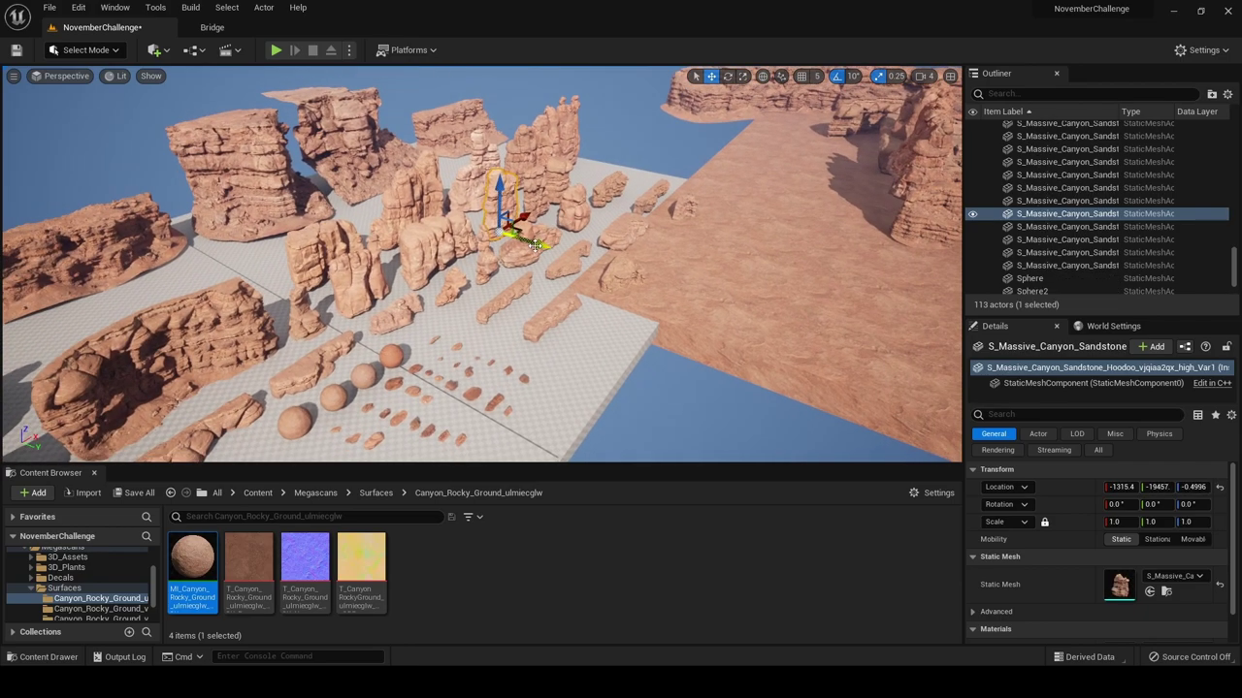
left_click_drag(534, 245, 737, 279, "alt")
Move the new hoodoo copy onto the opposite rock ledge and raise it to about X 12949, Y 8693, Z 1294
right_click_drag(430, 308, 430, 308)
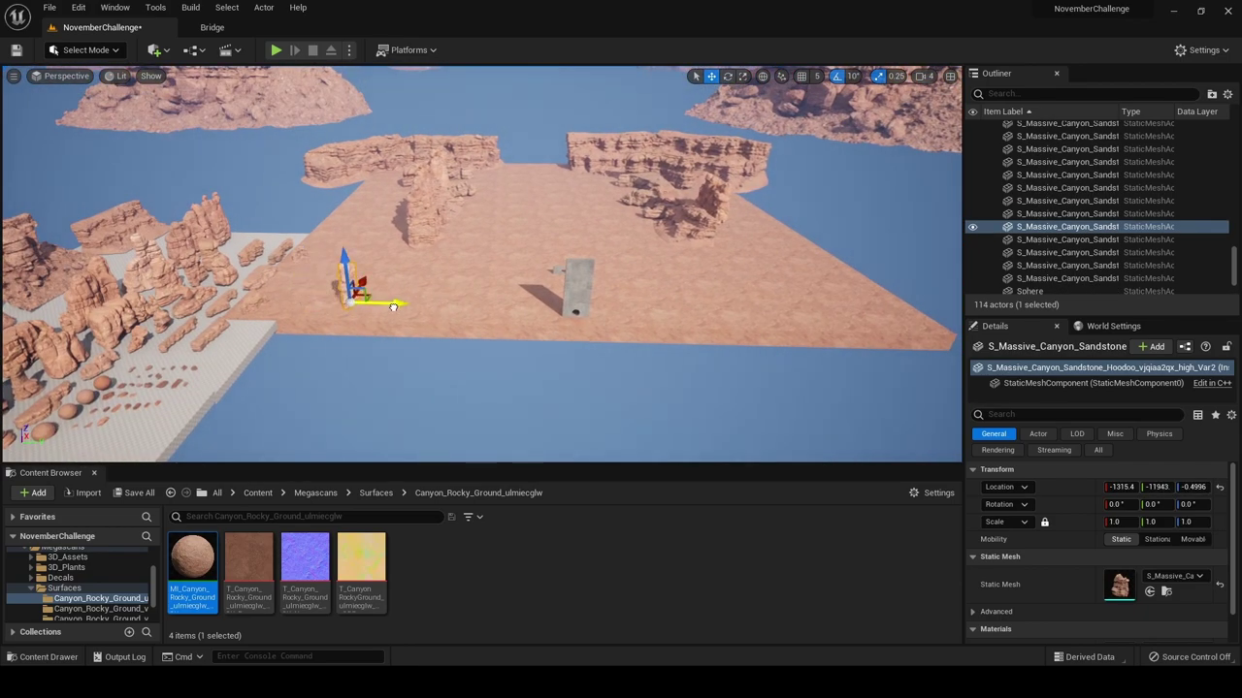
left_click_drag(392, 306, 662, 199)
key("f")
right_click_drag(660, 200, 592, 208)
left_click_drag(526, 275, 524, 207)
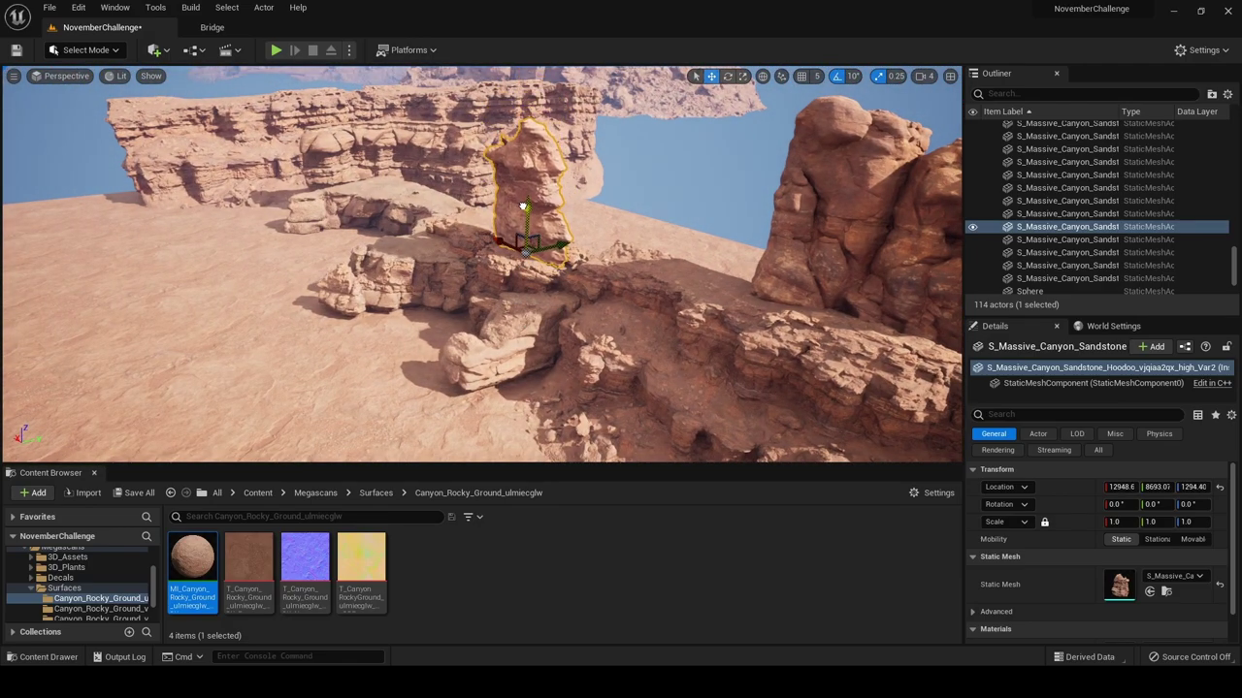
Pilot the CineCameraActor to check how the newly placed hoodoo sits in the shot, and stop piloting
left_click(55, 88)
left_click(66, 75)
left_click(126, 224)
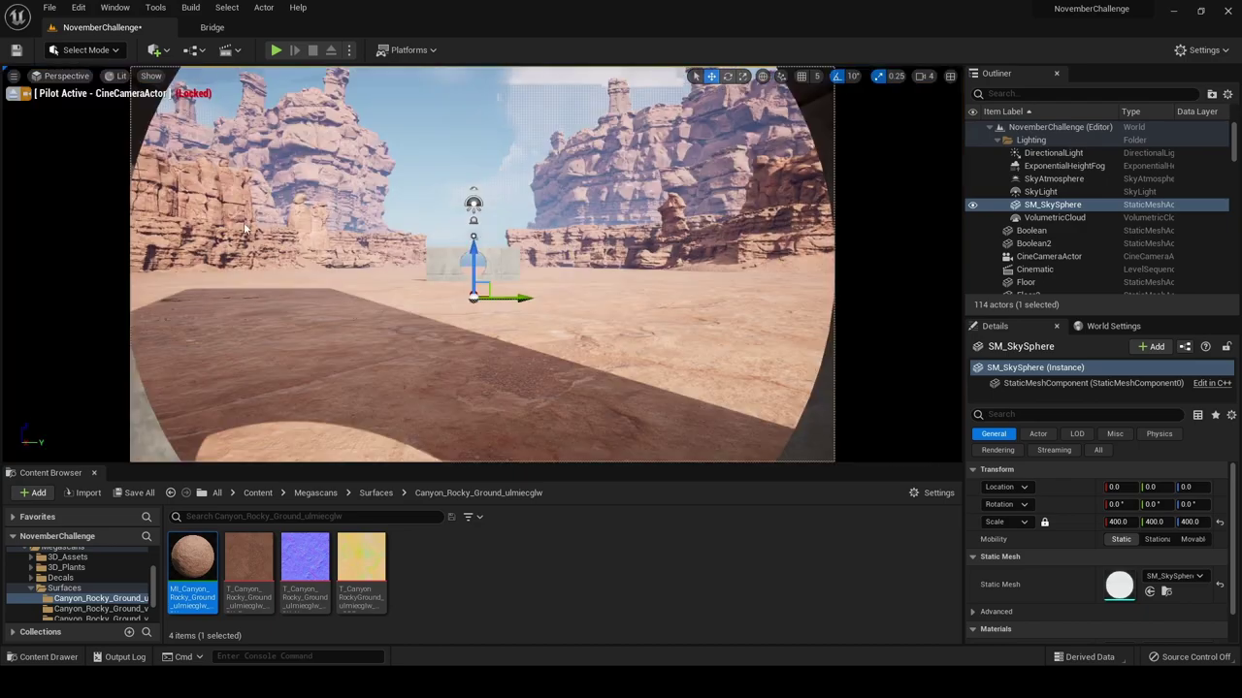
left_click(663, 206)
left_click(491, 305)
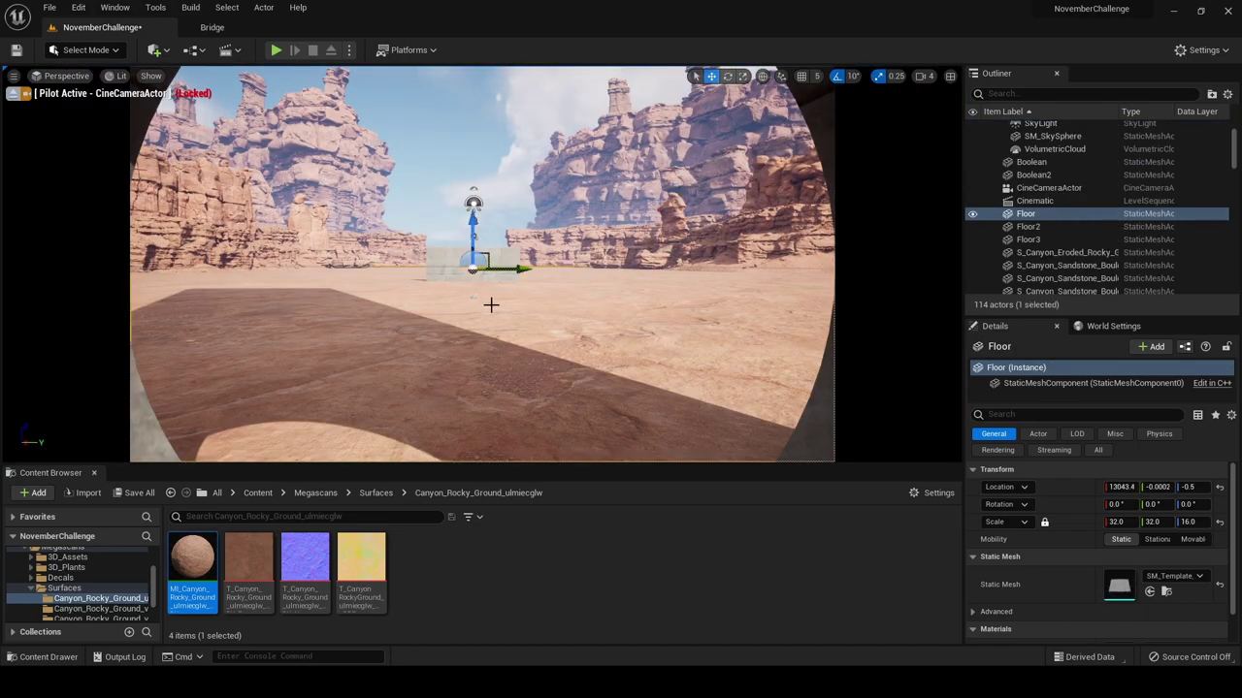
left_click(14, 93)
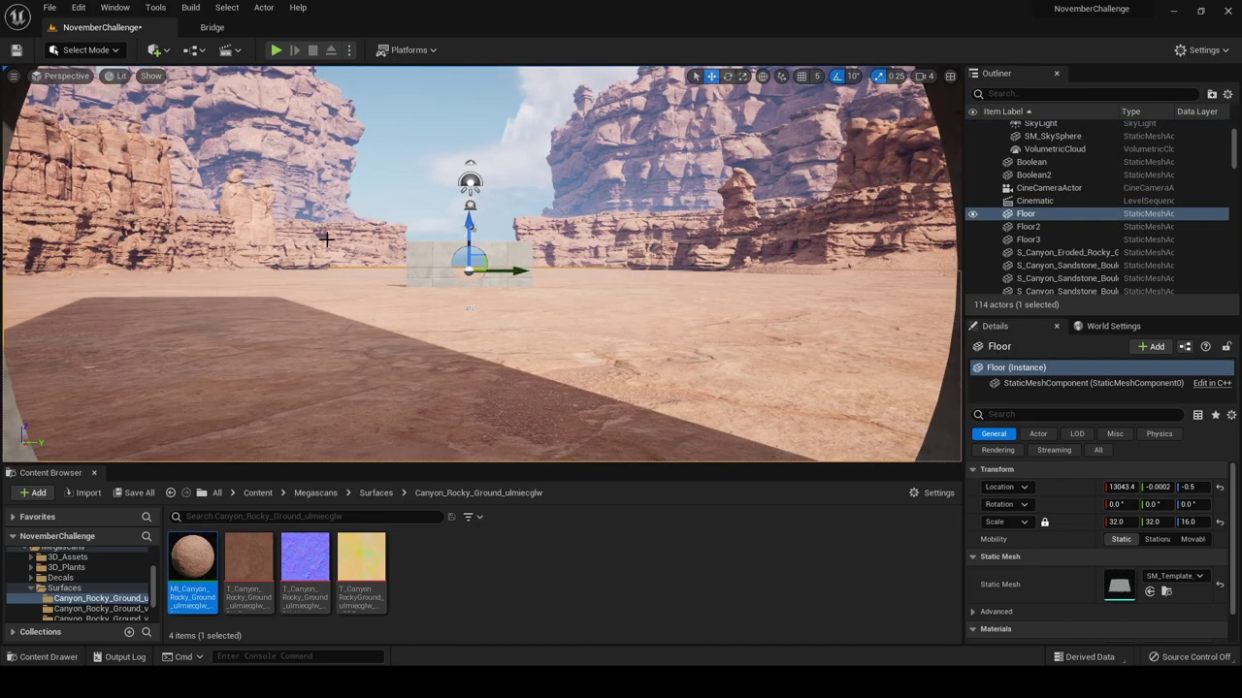
Duplicate the Massive Canyon Sandstone Hoodoo vh3oagiga from the layout area onto the far ledge at about X 21103, Y -9200, Z 761
right_click_drag(436, 257, 529, 221)
left_click(479, 216)
left_click_drag(394, 243, 713, 344, "alt")
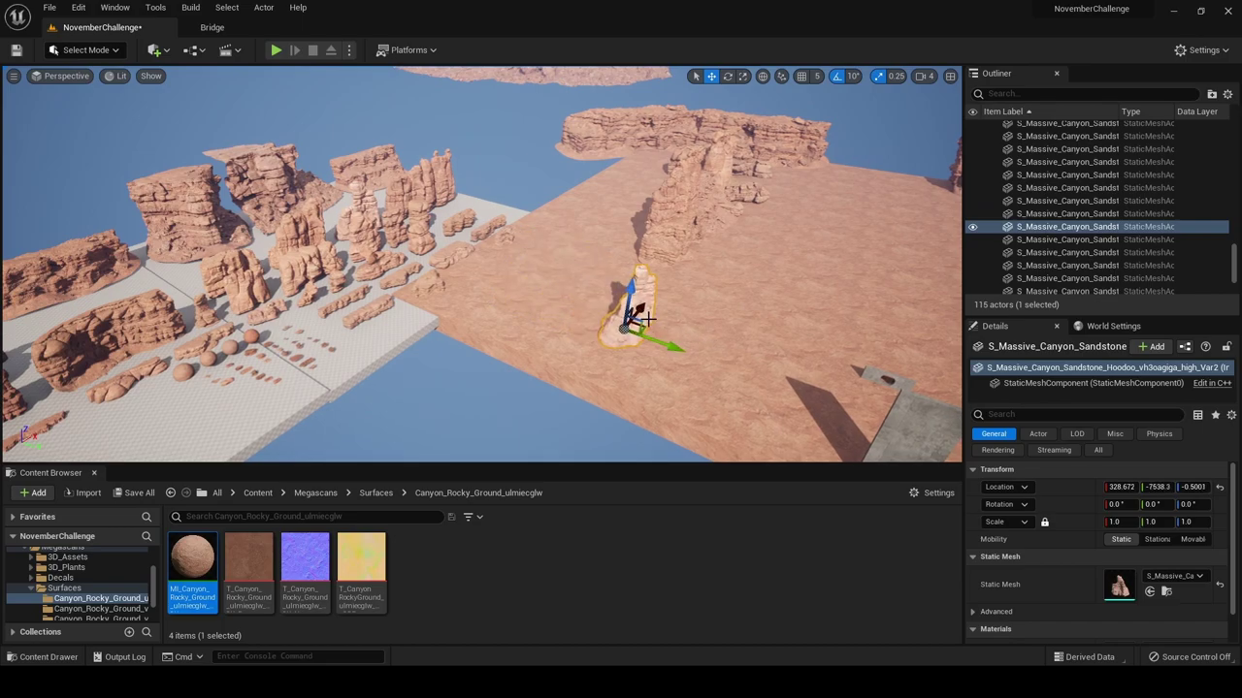
left_click_drag(637, 323, 744, 186)
key("f")
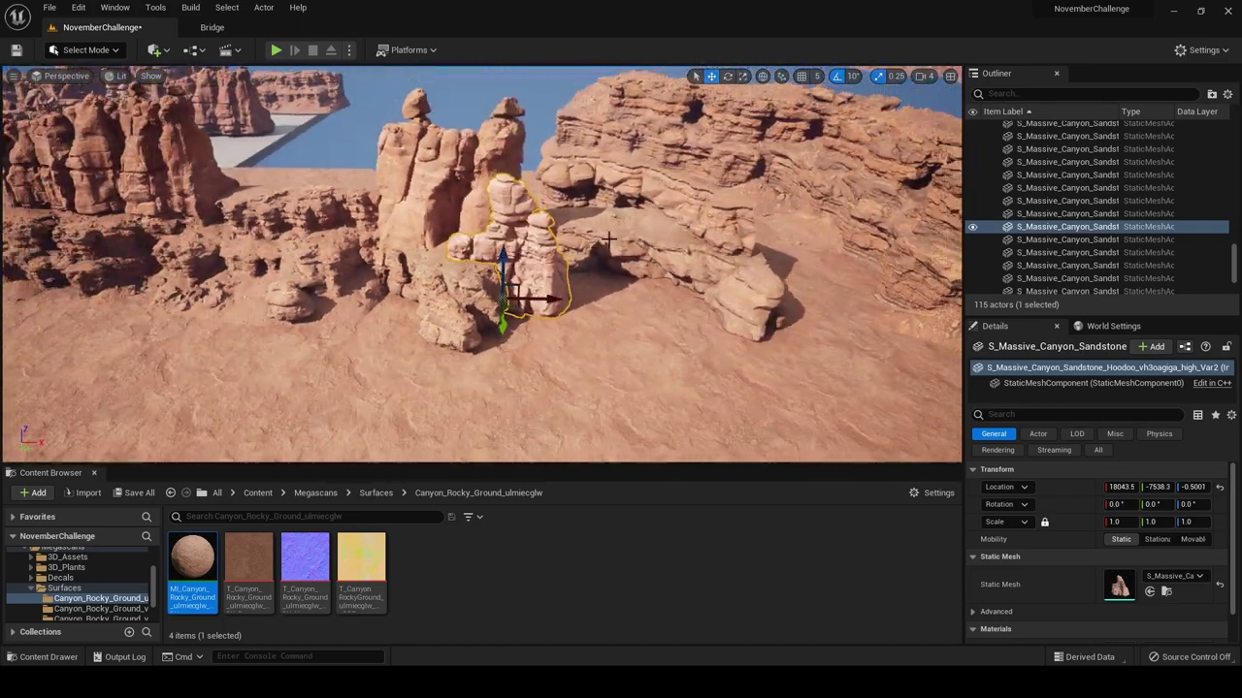
left_click_drag(527, 330, 637, 194)
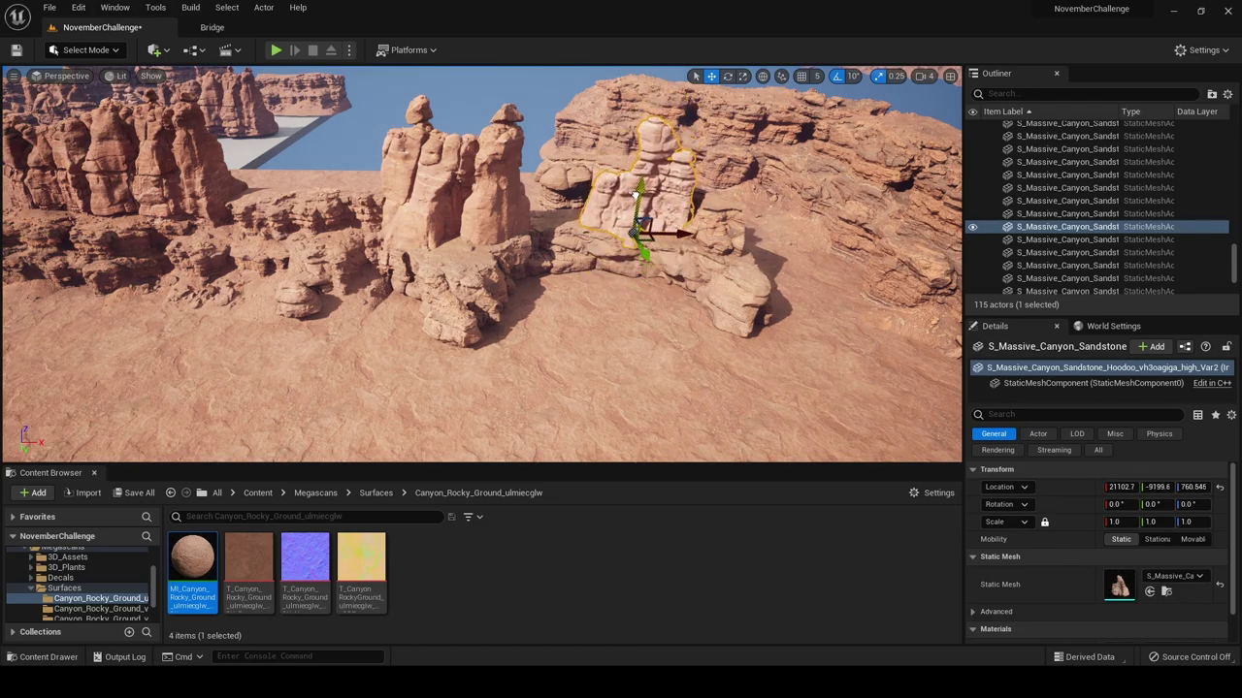
Pilot the CineCameraActor, select the vh3oagiga hoodoo on the far ledge and rotate it about its vertical axis
left_click(651, 336)
left_click(68, 76)
left_click(145, 220)
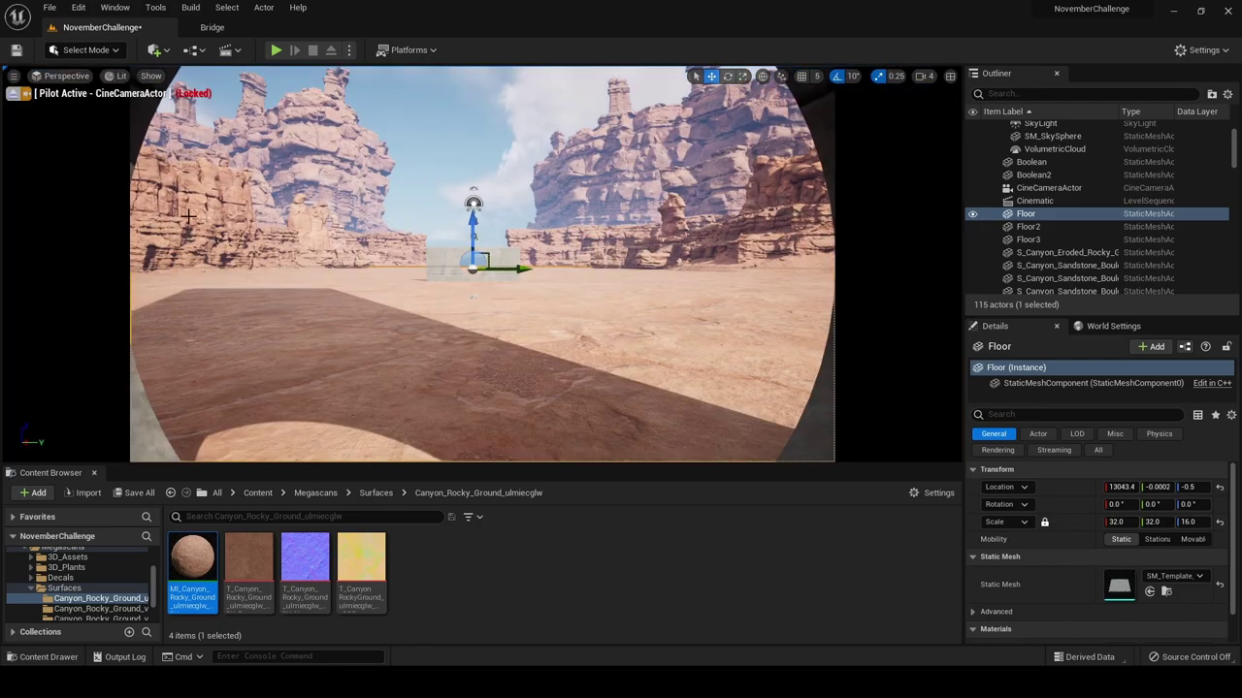
left_click(332, 227)
key("e")
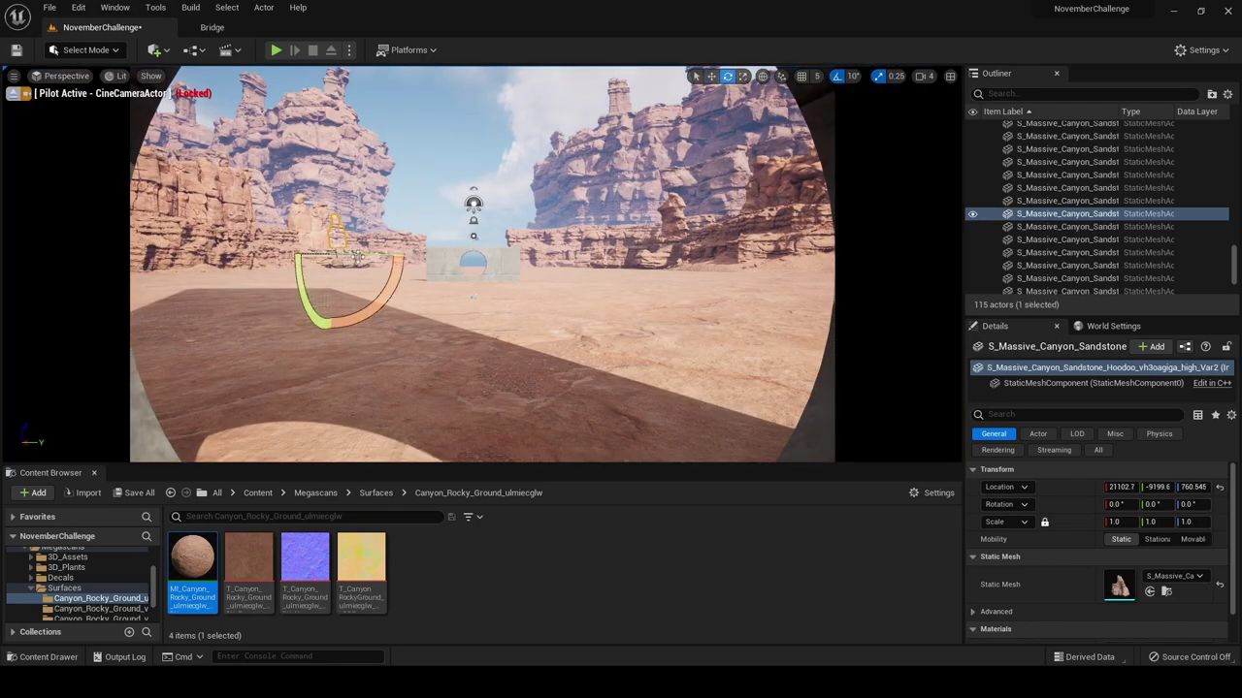
left_click_drag(357, 255, 685, 256)
Duplicate the vh3oagiga hoodoo across to the opposite ledge at about Y 9058 and rotate the copy to -120° about Z
key("w")
left_click(423, 295)
left_click(352, 240)
key("e")
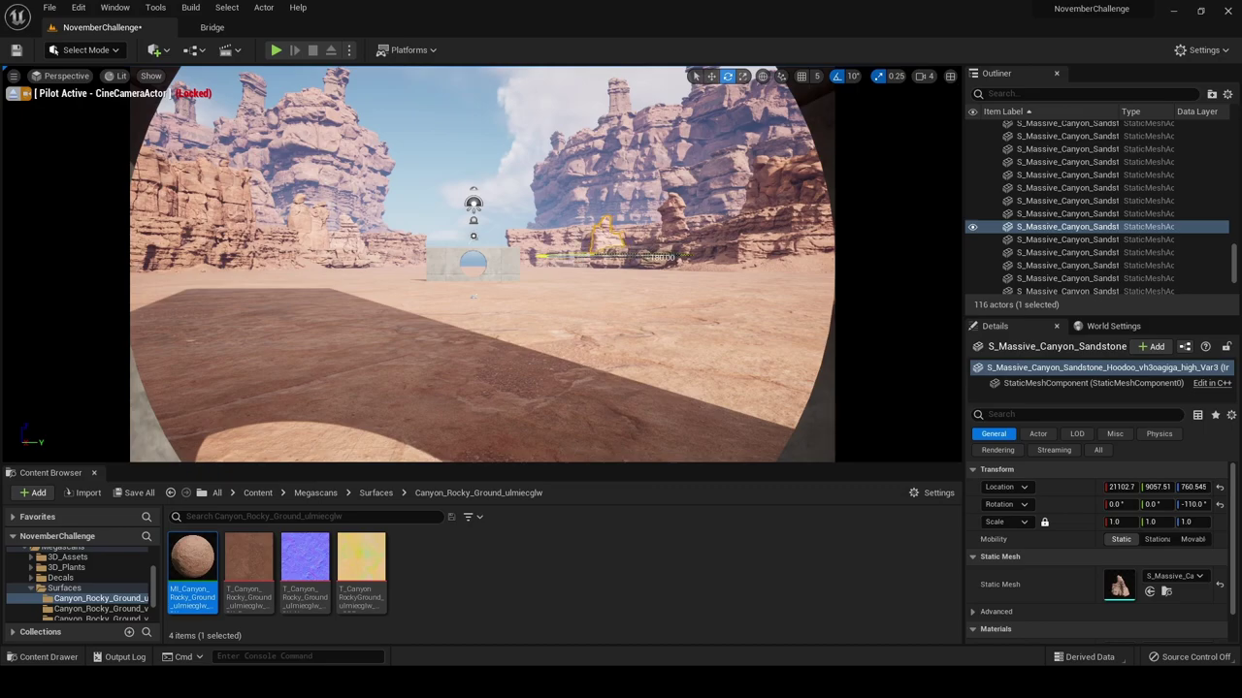
left_click(660, 335)
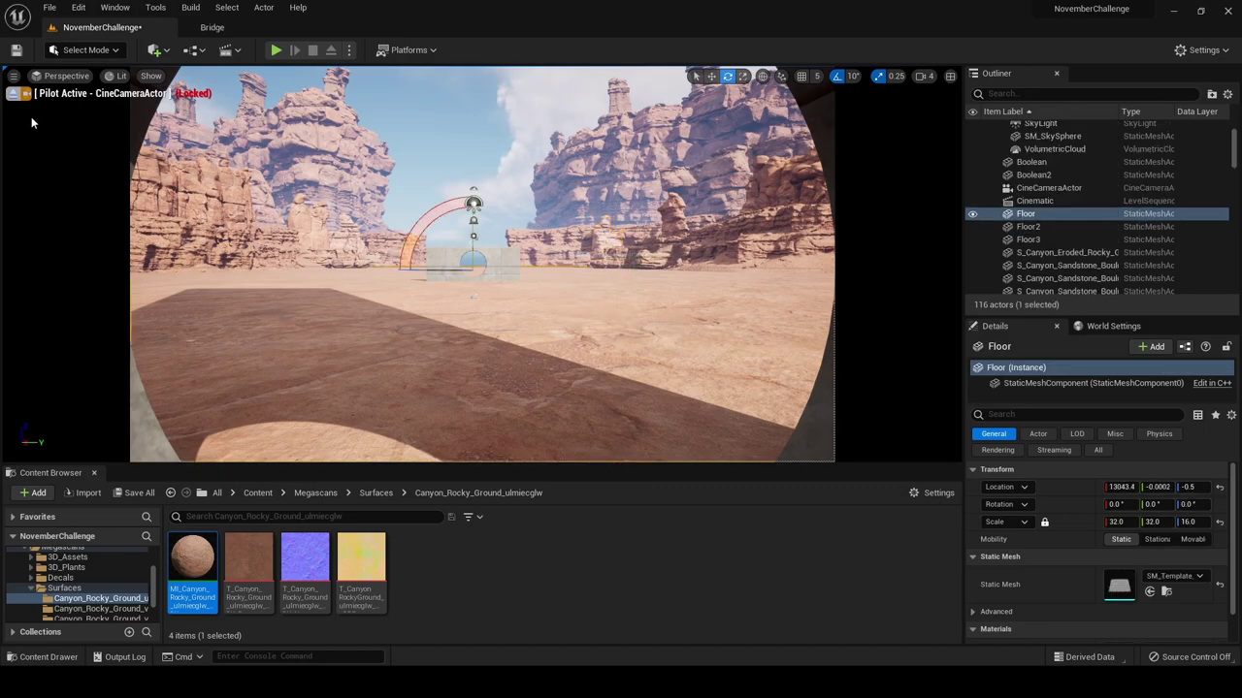
Stop piloting, focus on the rotated vh3oagiga hoodoo copy and open its material instance in an enlarged editor window
left_click(12, 94)
right_click_drag(416, 303, 454, 319)
key("w")
left_click(415, 303)
key("w")
key("f")
scroll(450, 311, "up", 4)
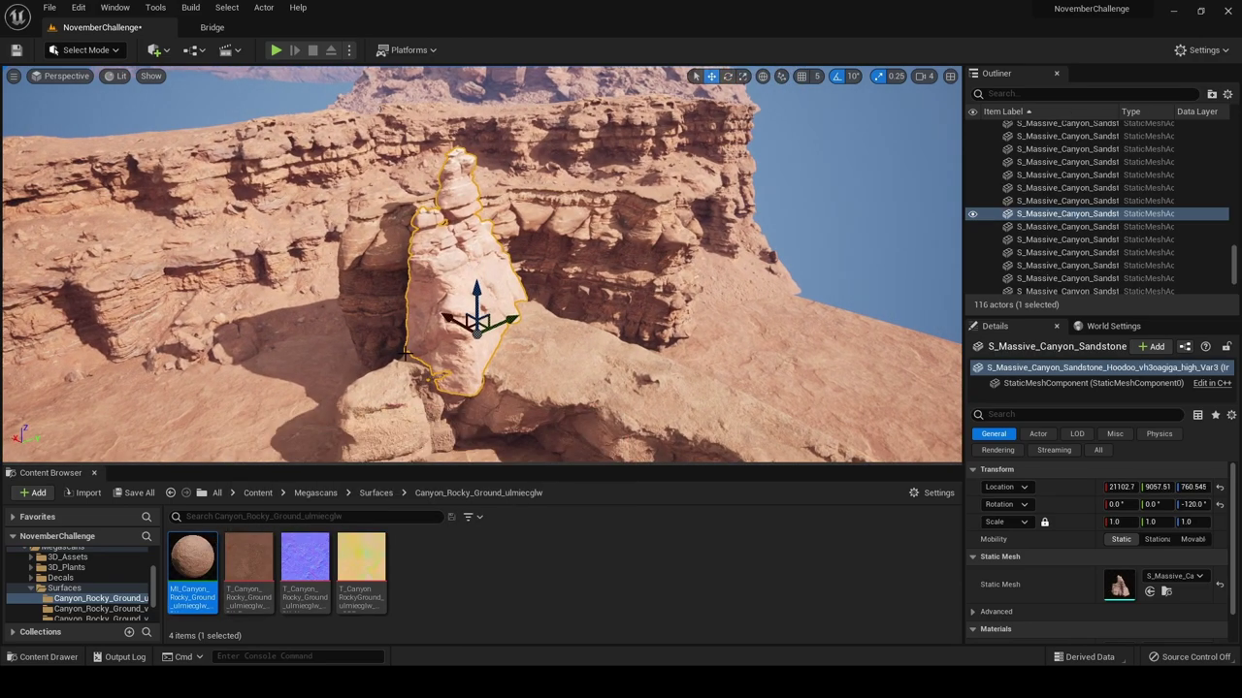
scroll(1082, 572, "down", 2)
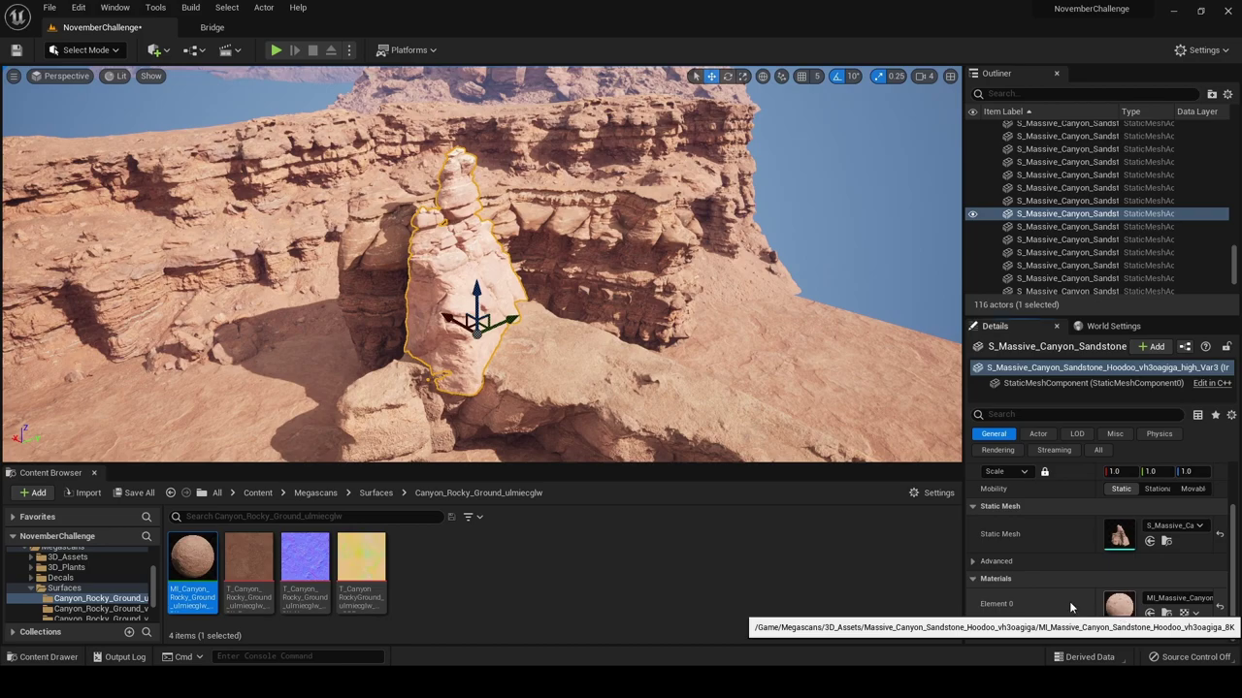
double_click(1118, 605)
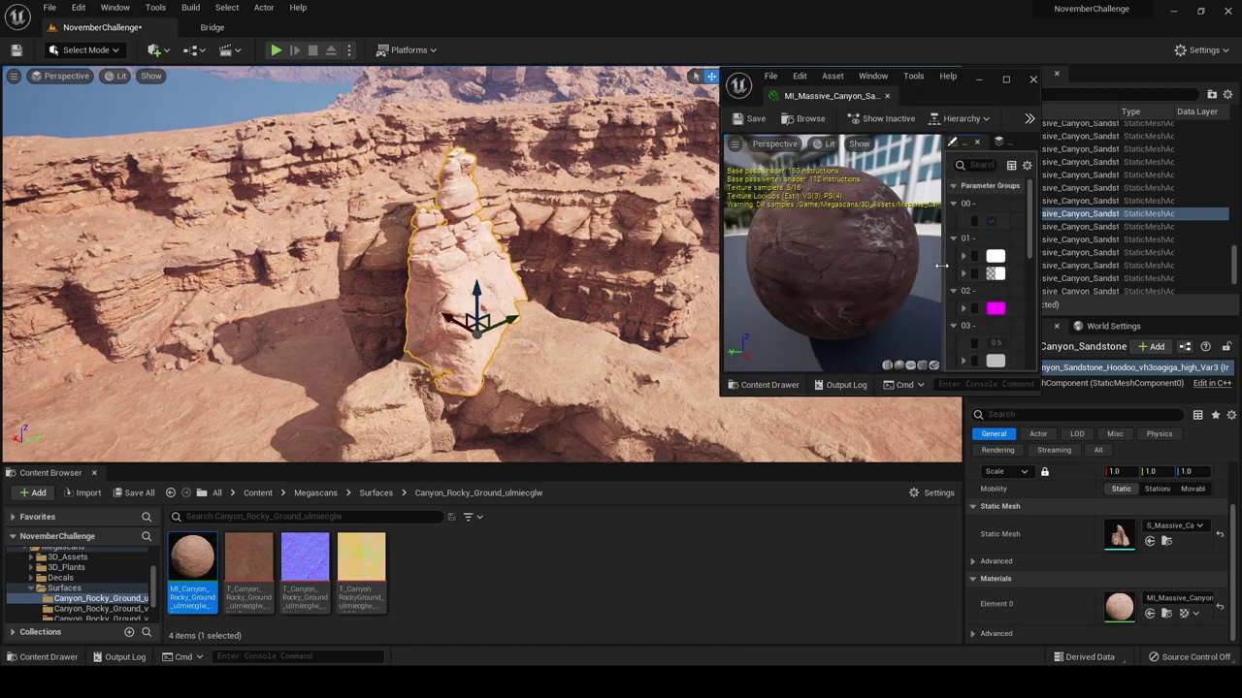
left_click_drag(1042, 399, 1161, 510)
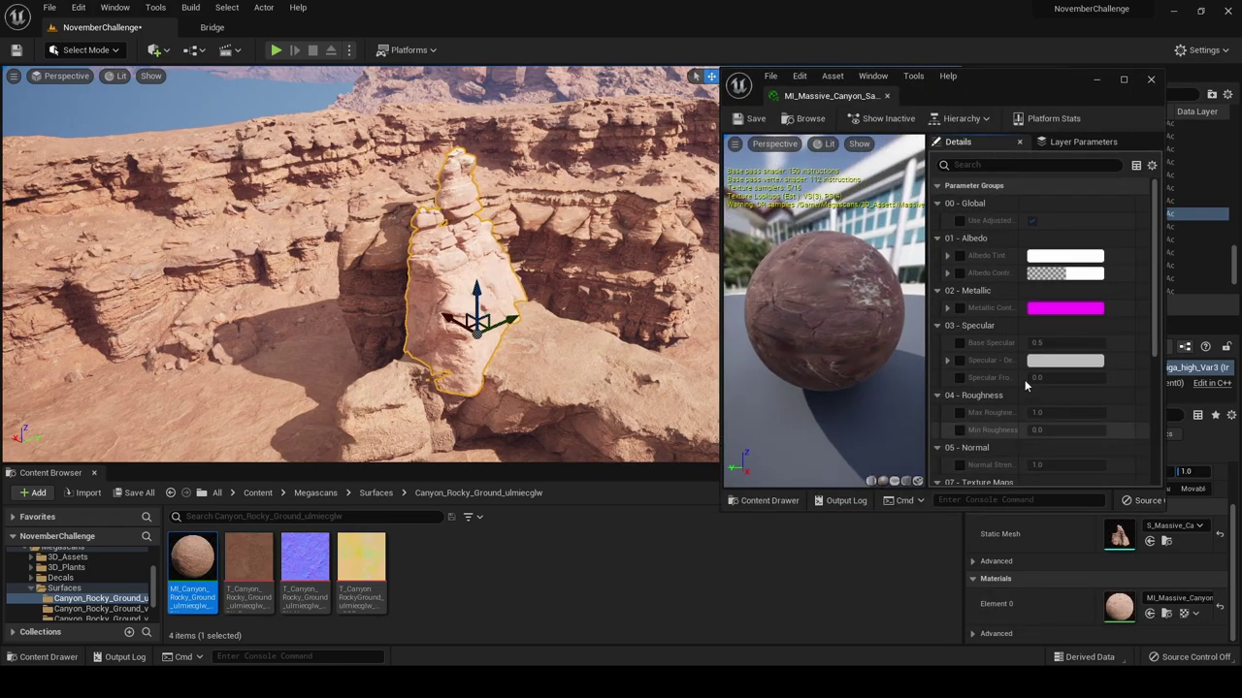
Set the hoodoo material's Albedo Tint to a darkened pale yellow, about sRGB D4CFB6 with value 0.656, and close the material editor
left_click(1085, 258)
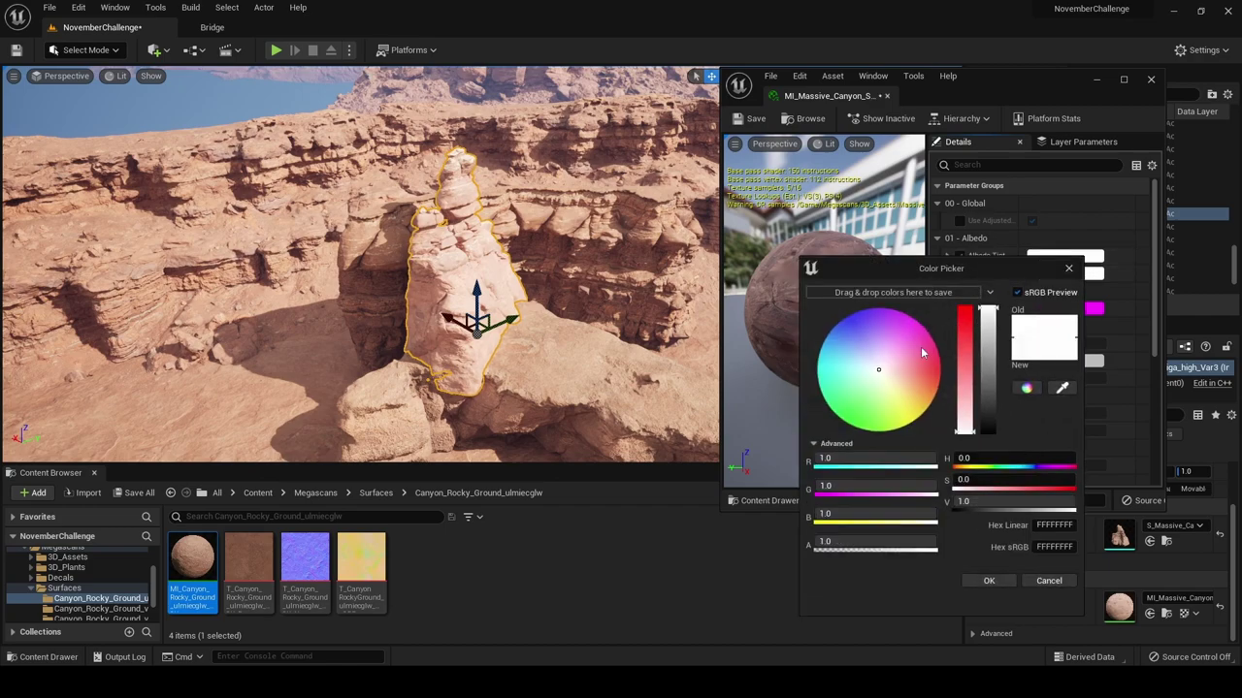
left_click_drag(881, 376, 892, 389)
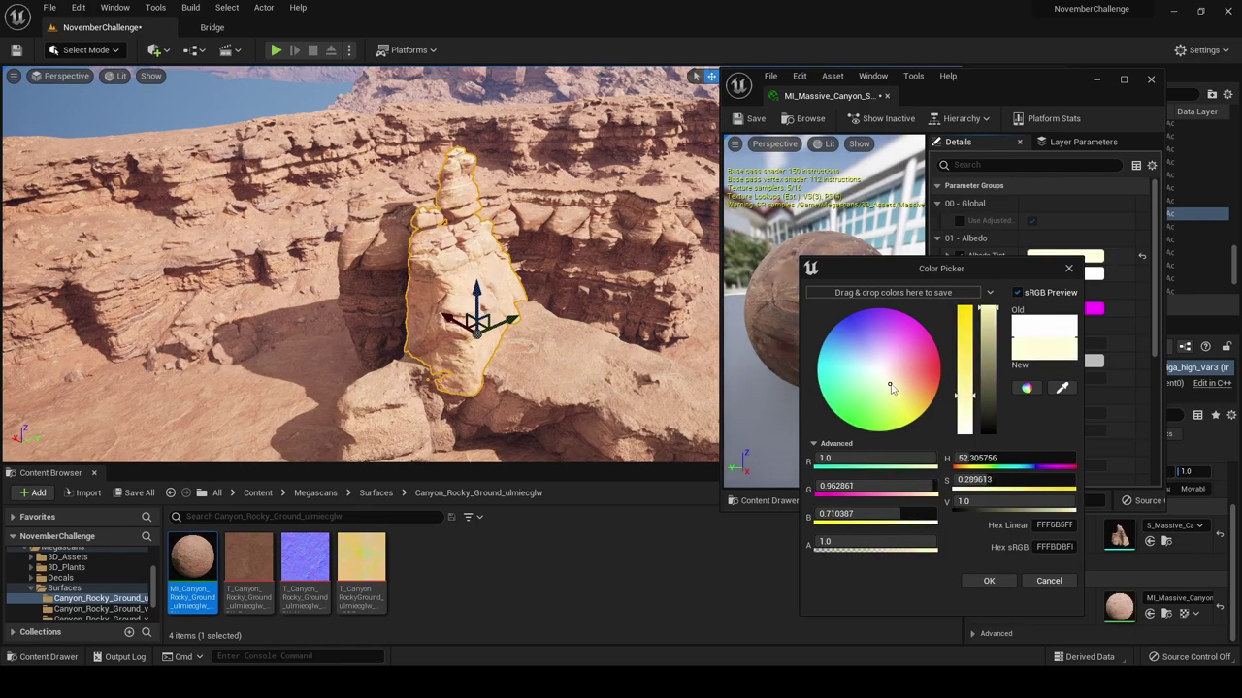
left_click_drag(986, 315, 987, 350)
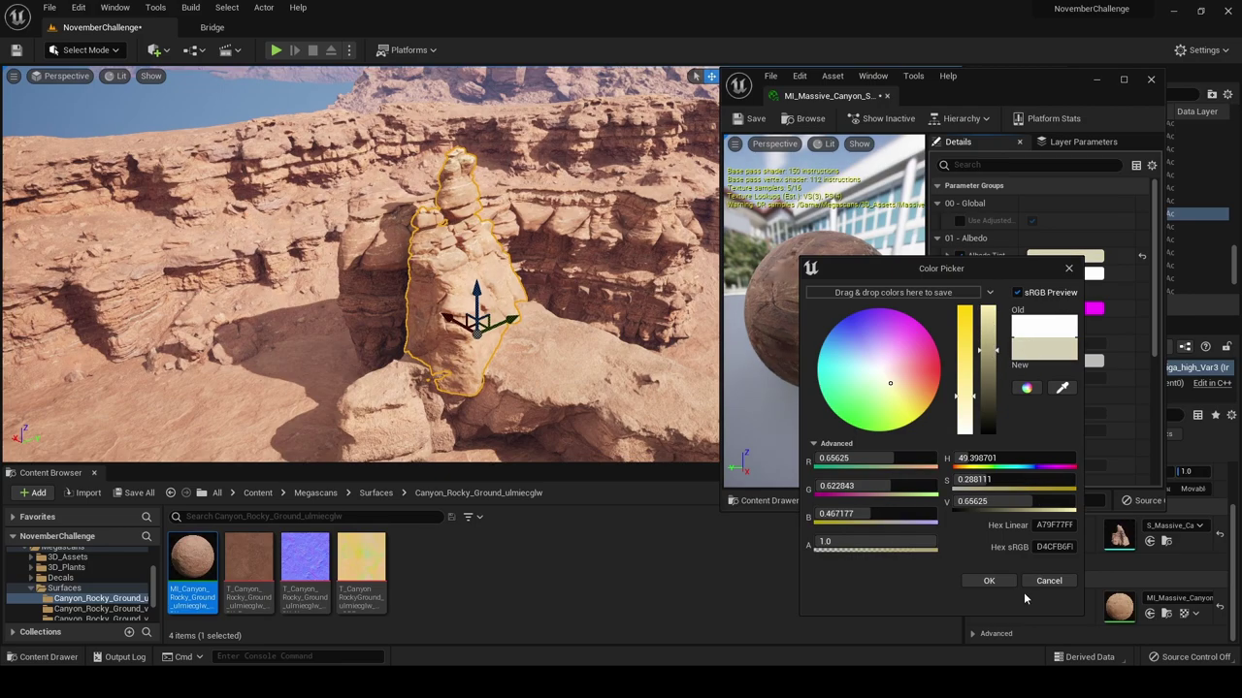
left_click(987, 580)
left_click(1151, 79)
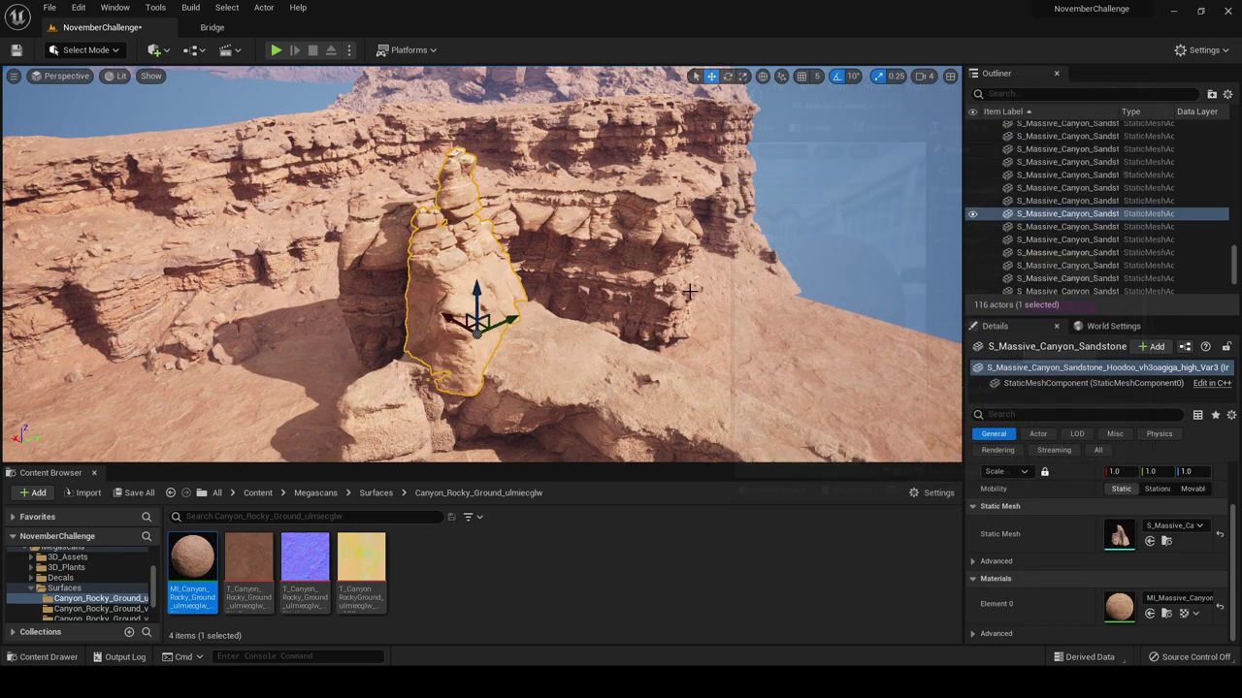
Reopen the vh3oagiga hoodoo's material, shift its Albedo Tint to a greyer green-beige, about sRGB D0D4C7, and close the material editor
right_click_drag(436, 256, 383, 260)
left_click(383, 260)
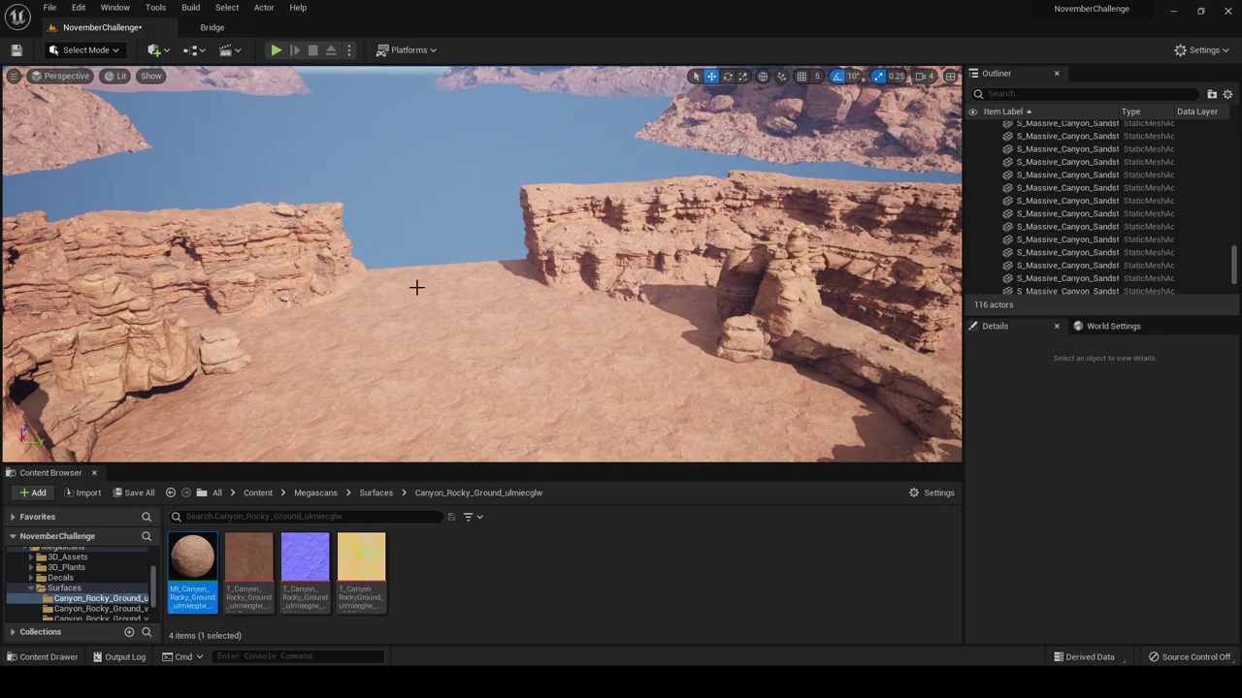
right_click_drag(665, 334, 626, 295)
left_click(625, 296)
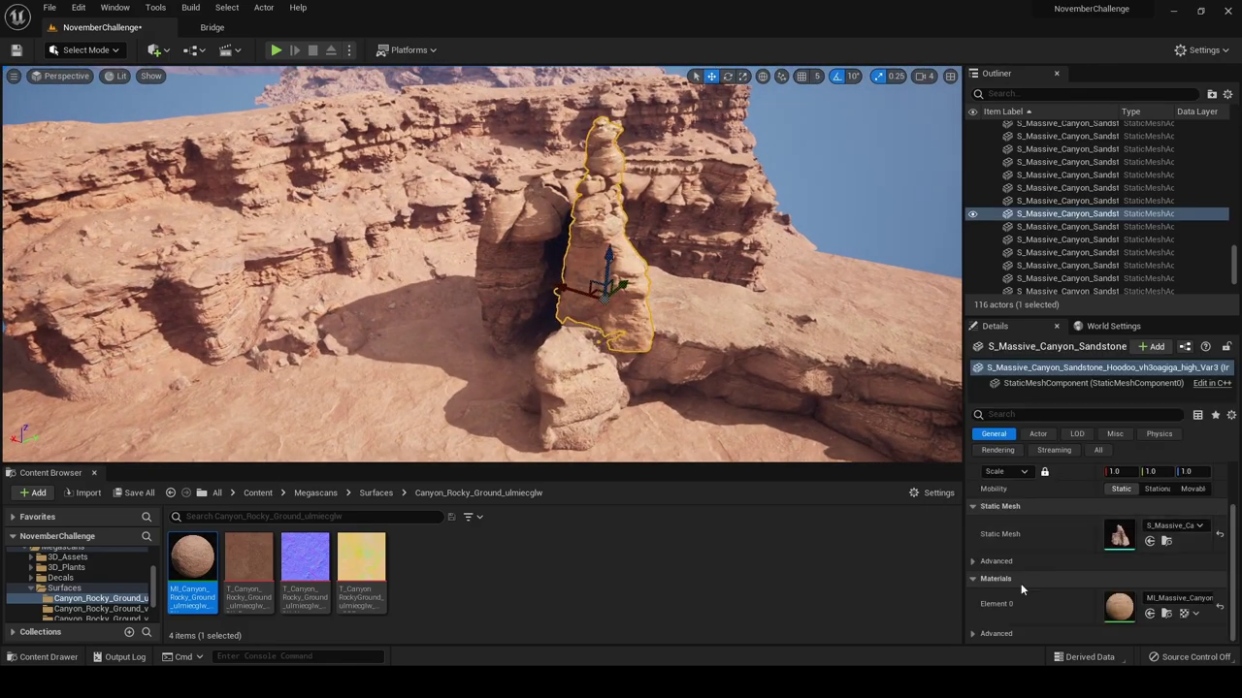
double_click(1118, 603)
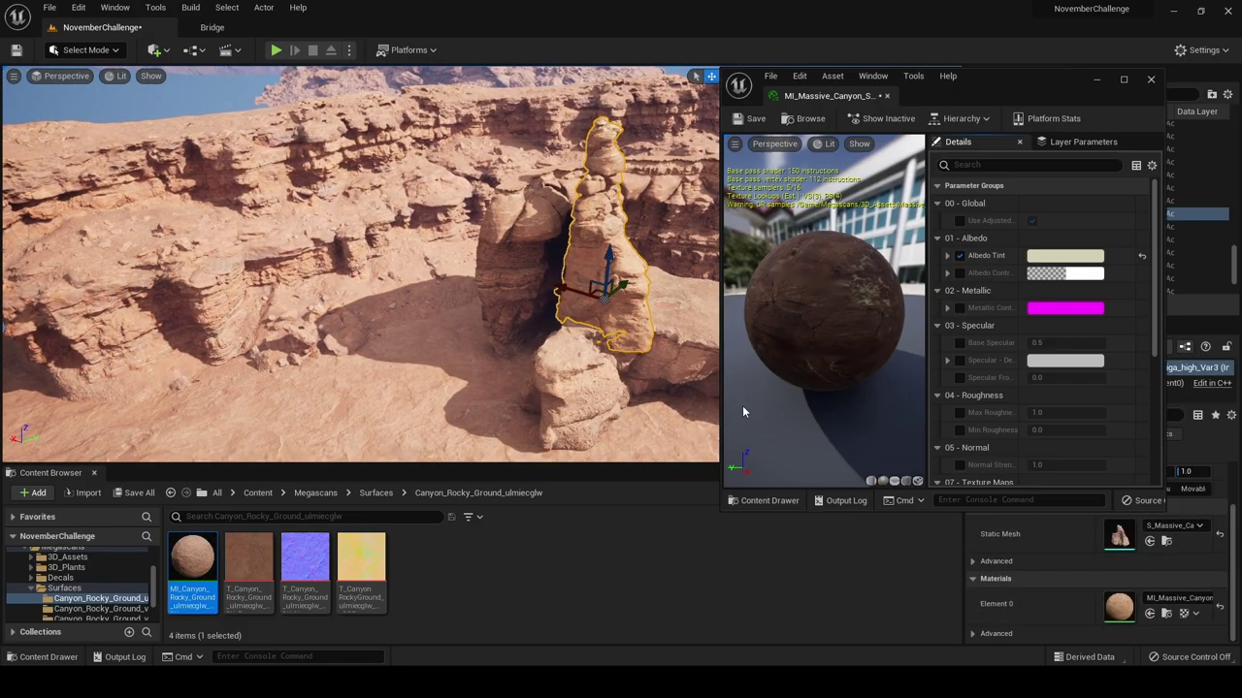
left_click(1065, 256)
left_click_drag(874, 390, 863, 382)
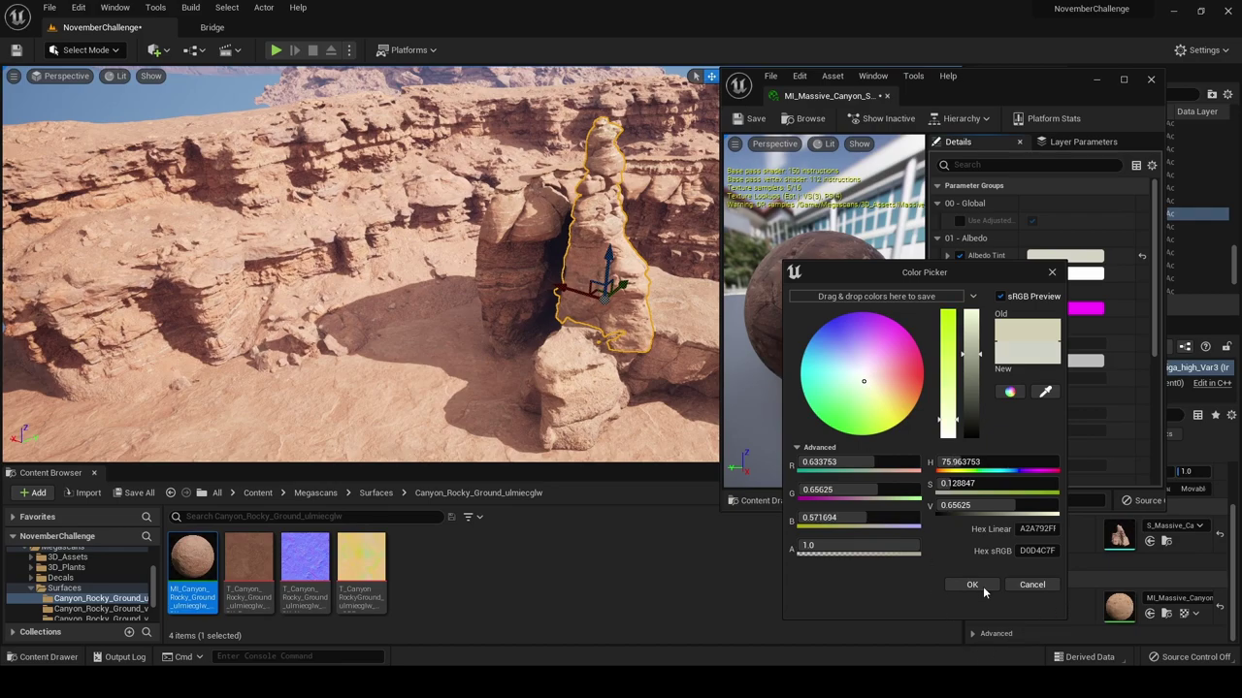
left_click(971, 585)
left_click(584, 396)
right_click_drag(584, 396, 539, 392)
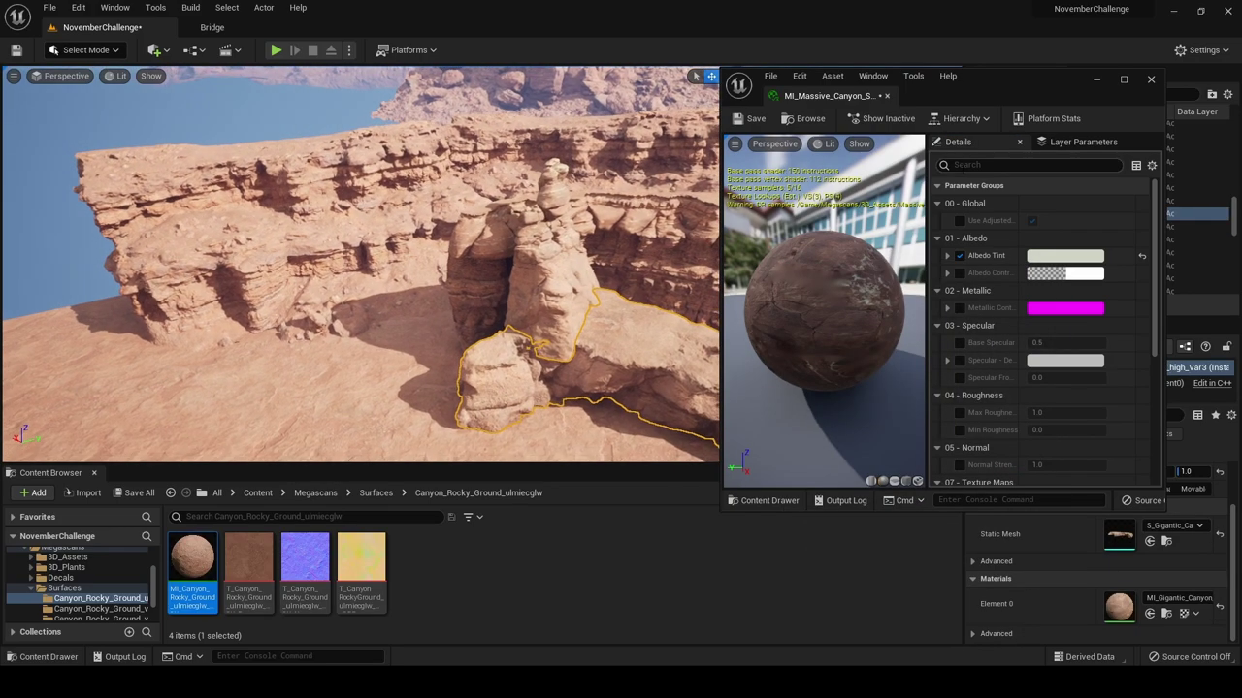
left_click(1149, 80)
Pilot the CineCameraActor to check the retinted hoodoos in the shot with nothing selected, and stop piloting
left_click(43, 76)
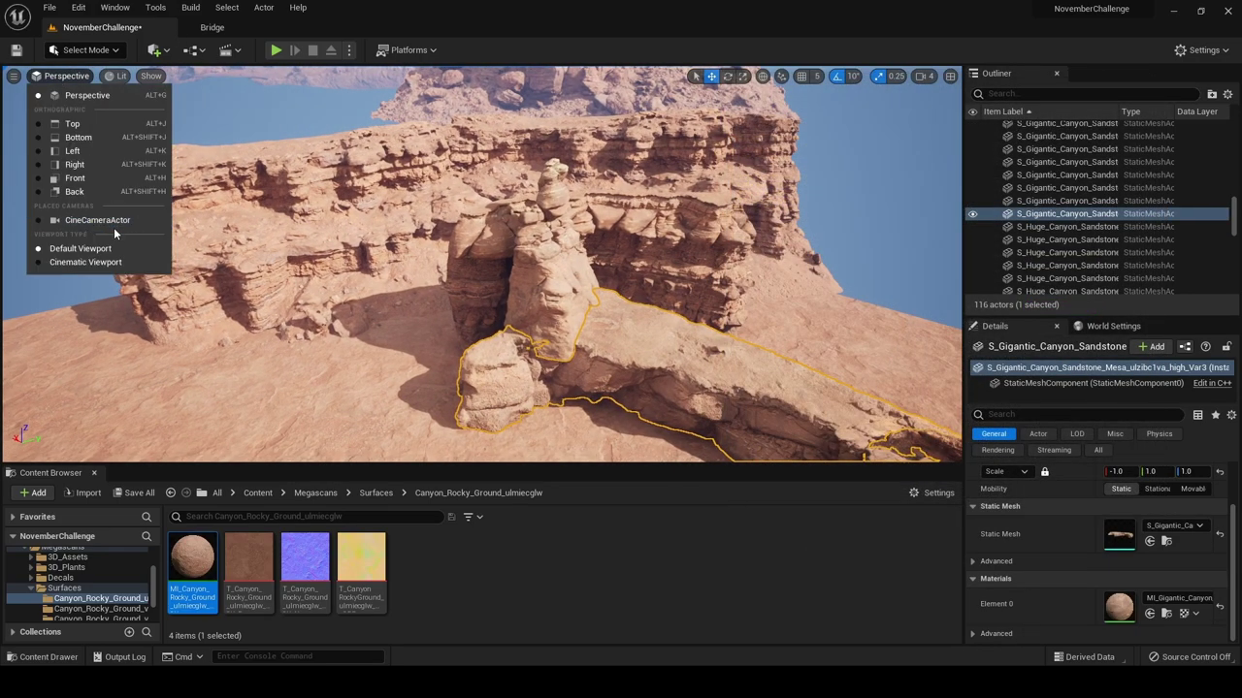
left_click(114, 225)
key("Escape")
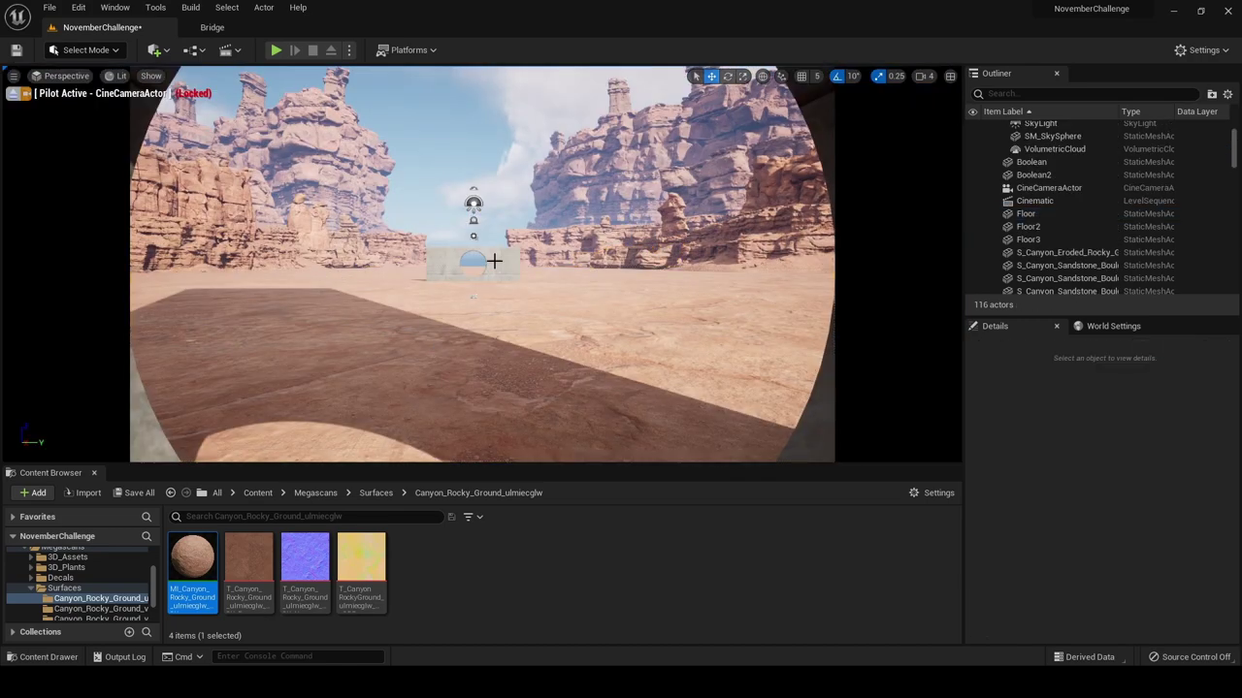
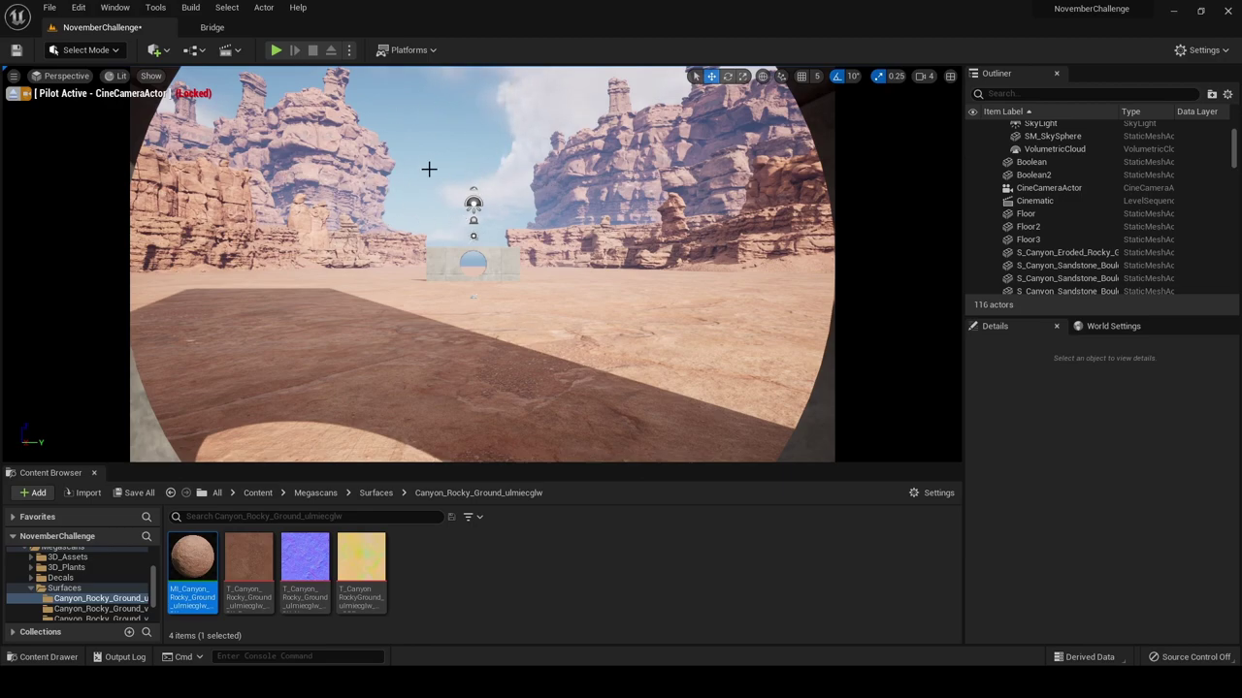
left_click(14, 94)
Open Quixel Bridge and search the locally downloaded Megascans assets for "statue"
key("s")
right_click_drag(485, 262, 480, 276)
key("e")
left_click(114, 7)
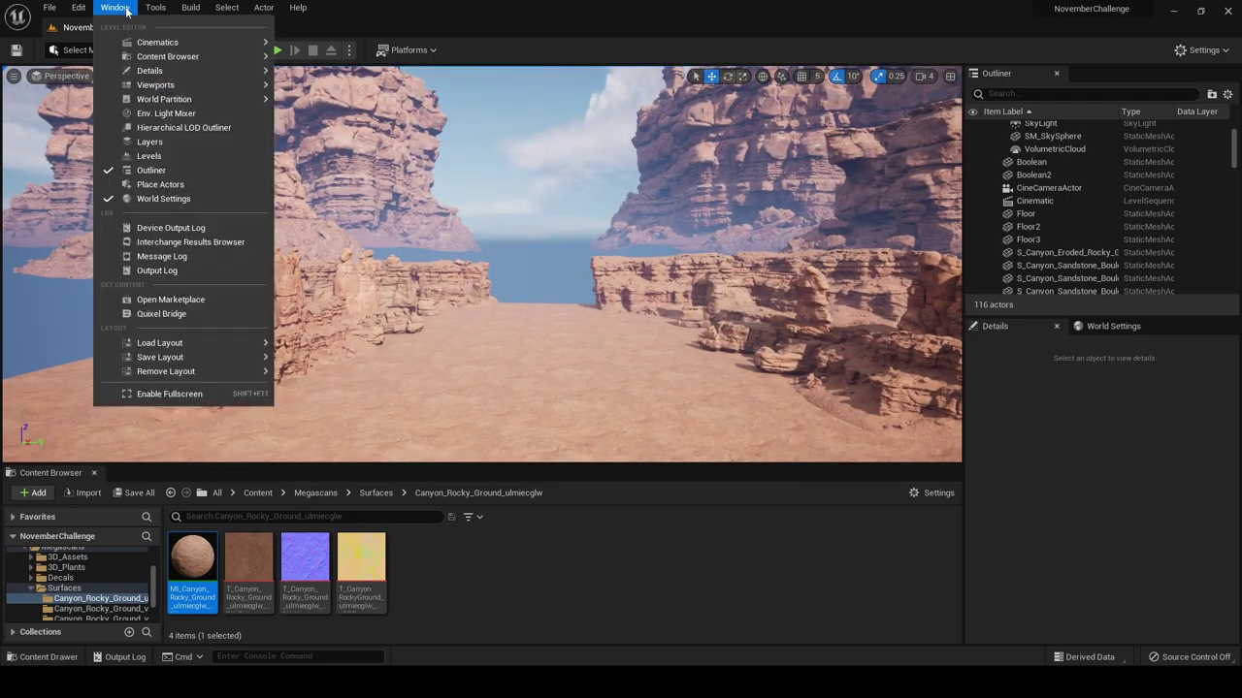
left_click(229, 315)
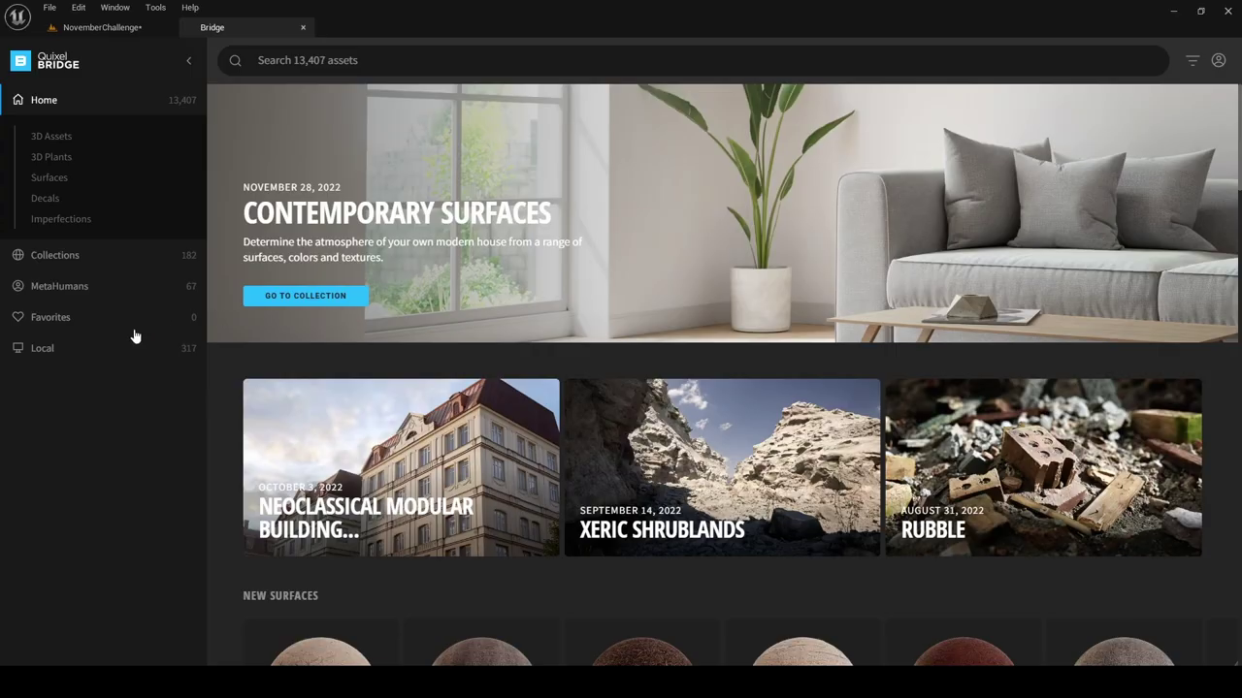
left_click(133, 347)
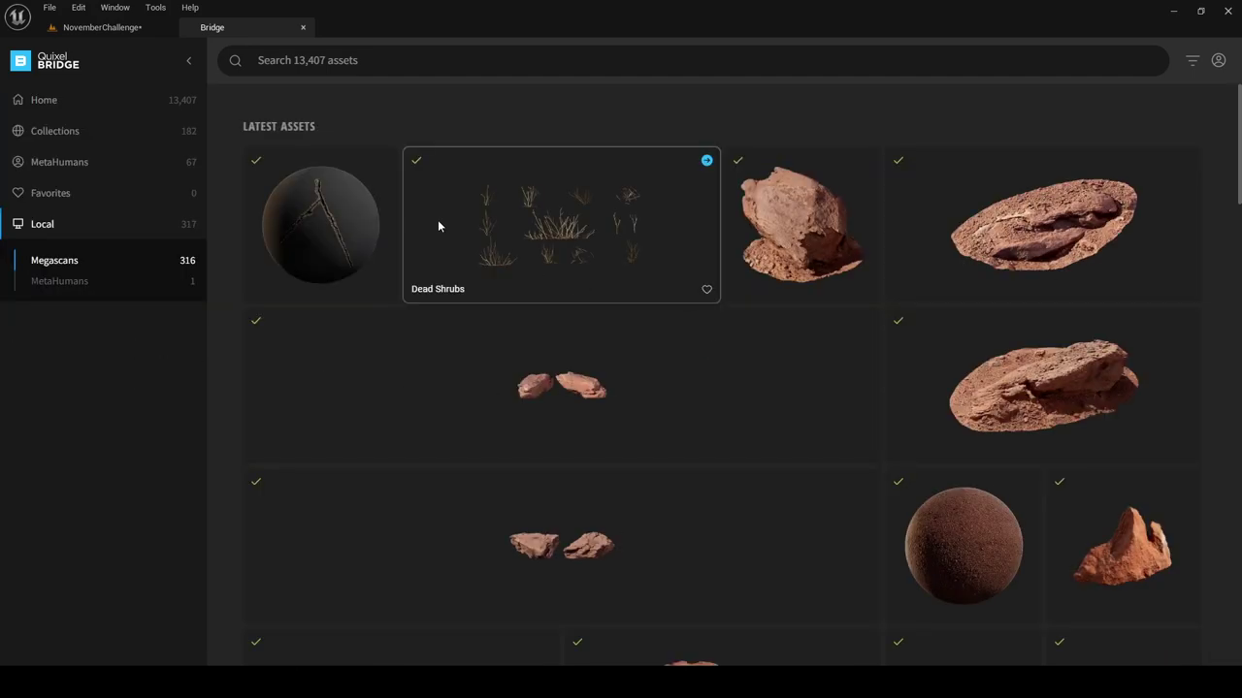
left_click(422, 60)
type("sta")
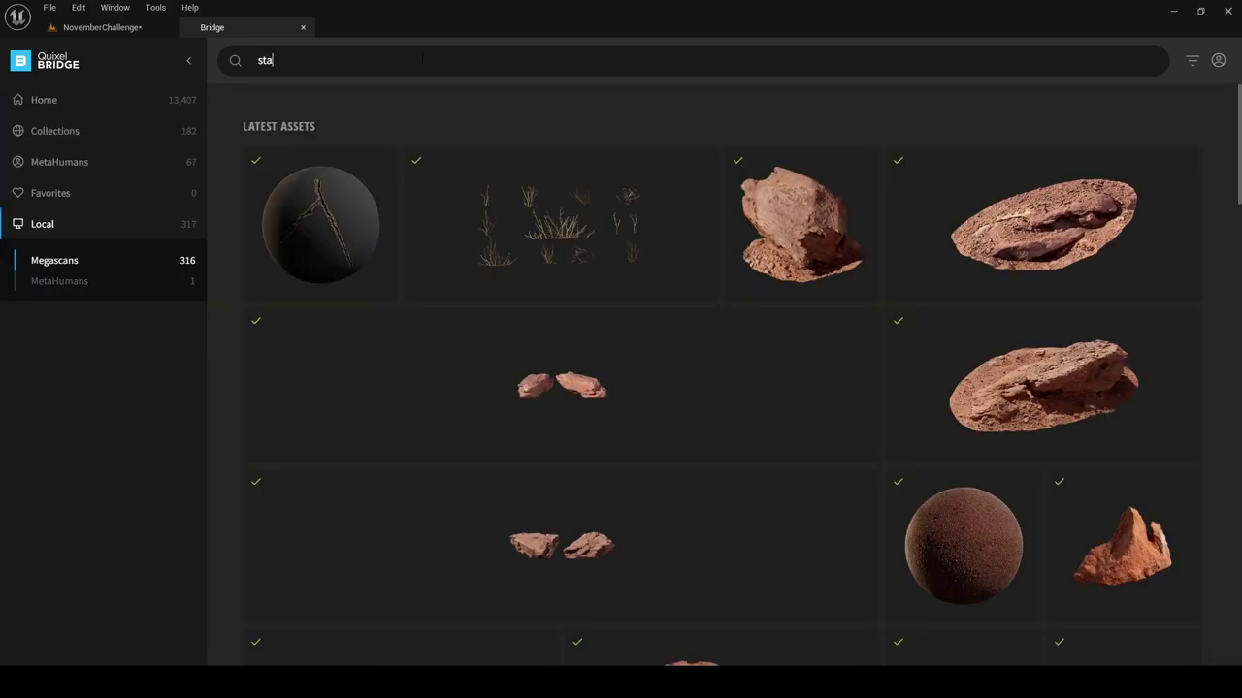
type("tue")
key("Return")
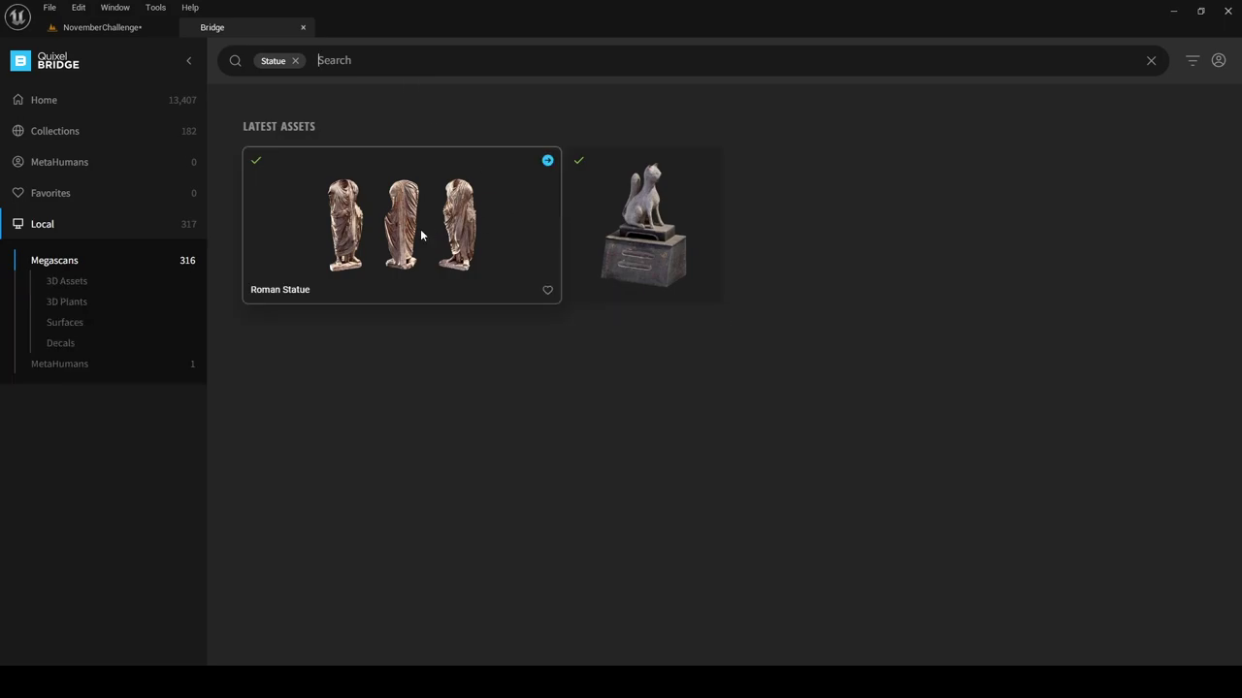
Add the Roman Statue to the project at Nanite quality and place its mesh on the canyon floor between the two cliff walls
left_click(399, 230)
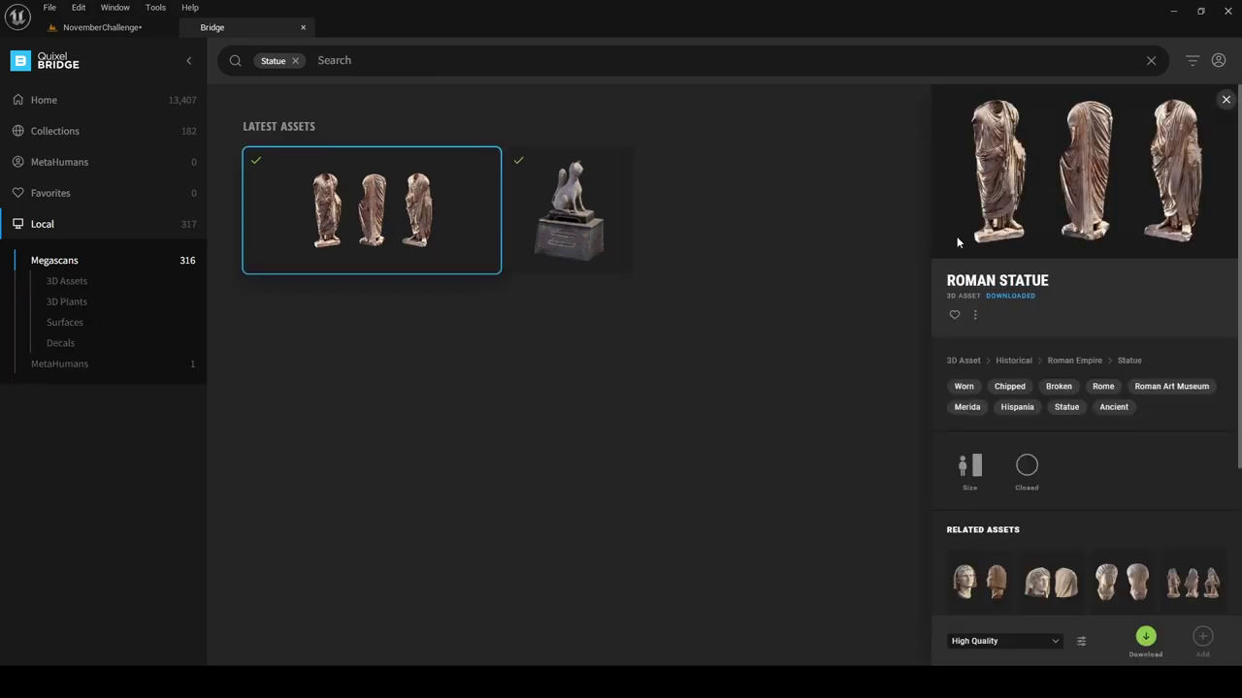
left_click(982, 643)
left_click(998, 619)
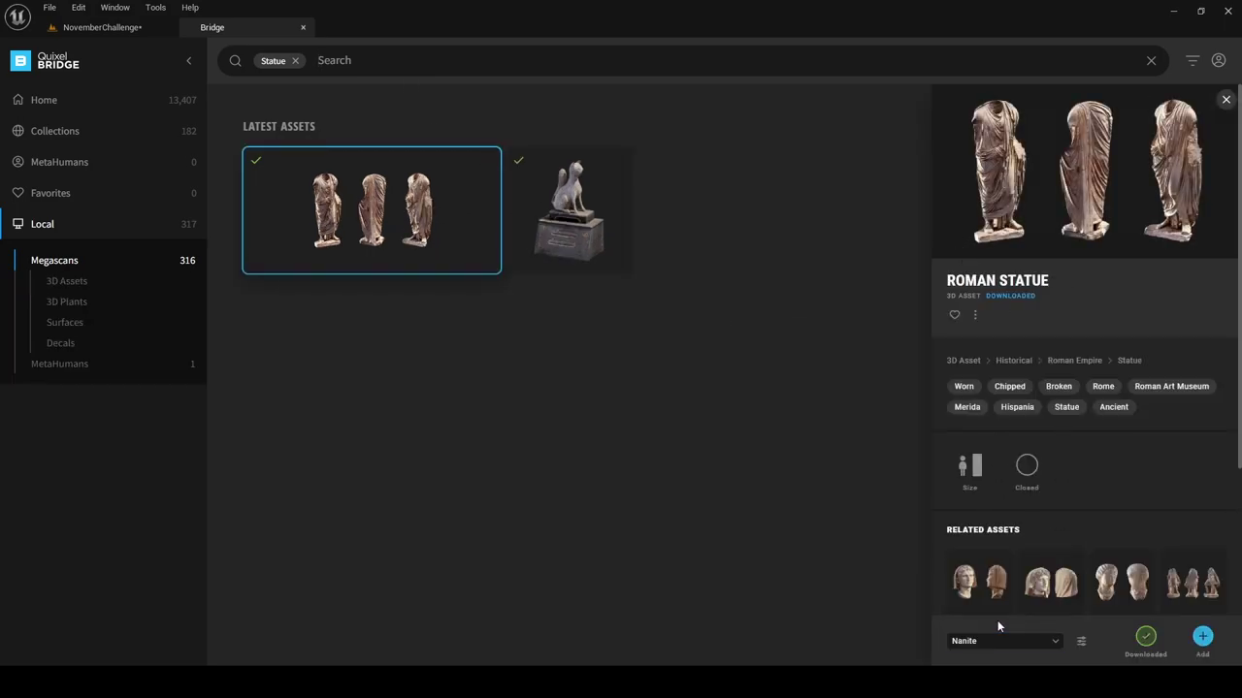
left_click(1203, 638)
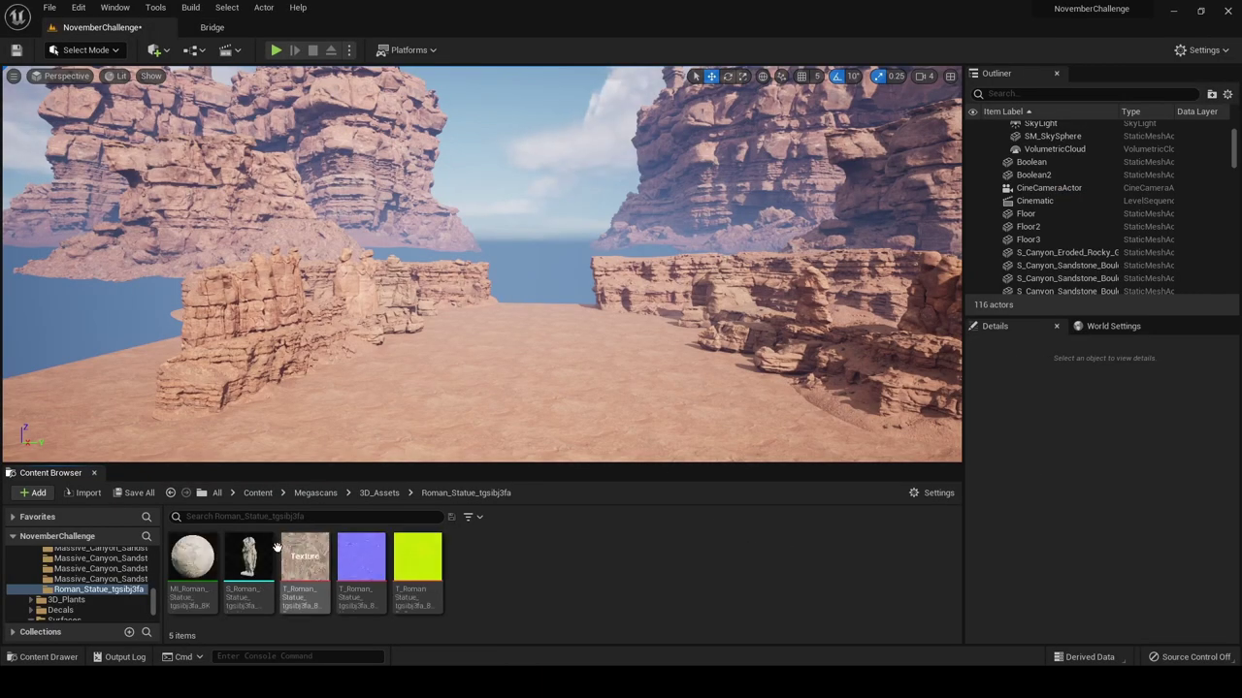
left_click_drag(254, 553, 536, 338)
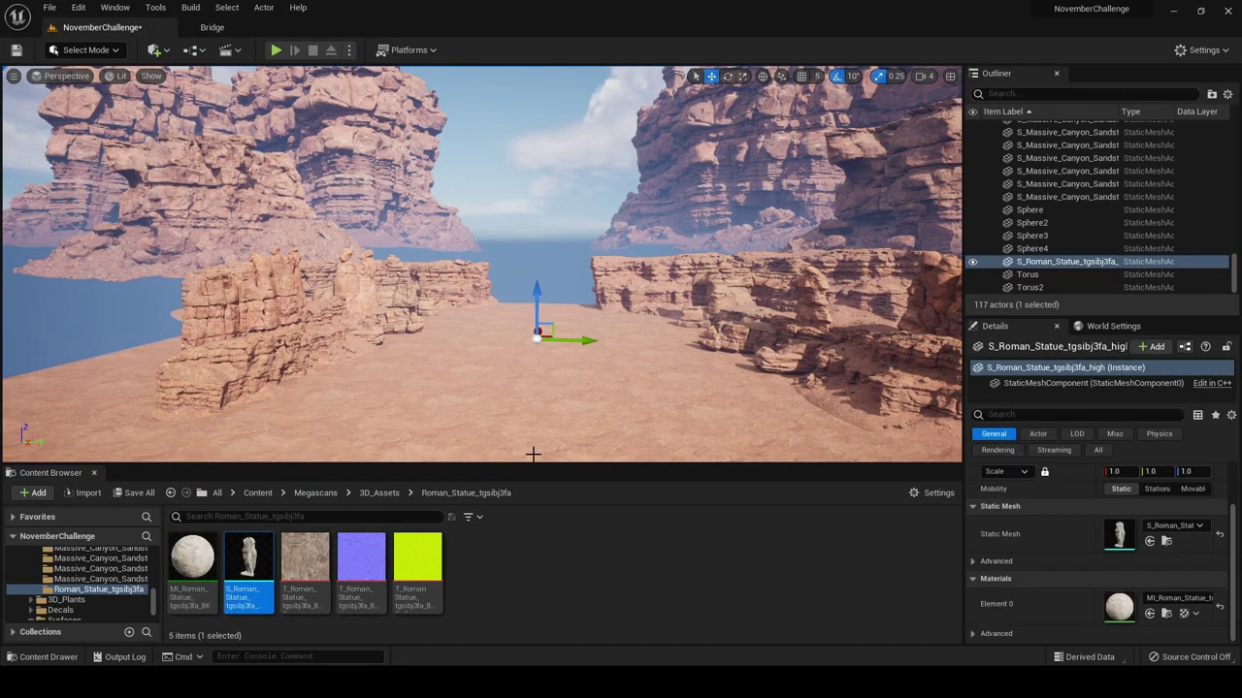
Scale the Roman statue uniformly to 350 and move it far back beyond the edge of the canyon floor
left_click(1116, 471)
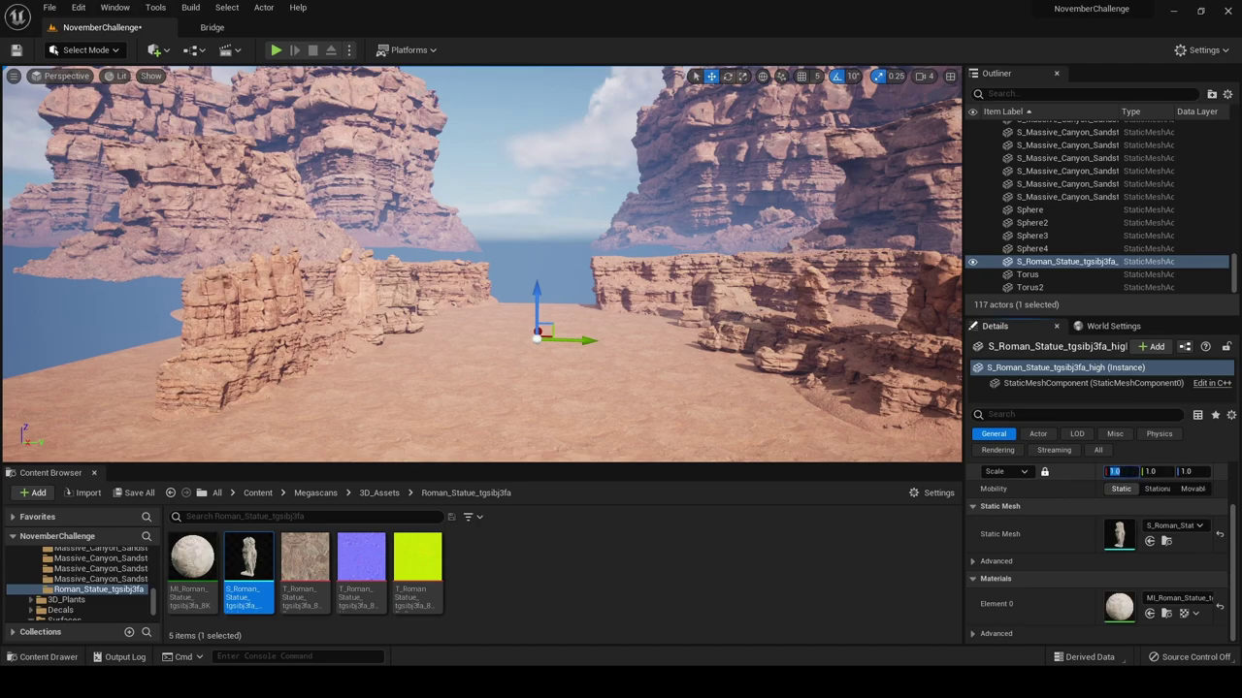
type("350")
key("Return")
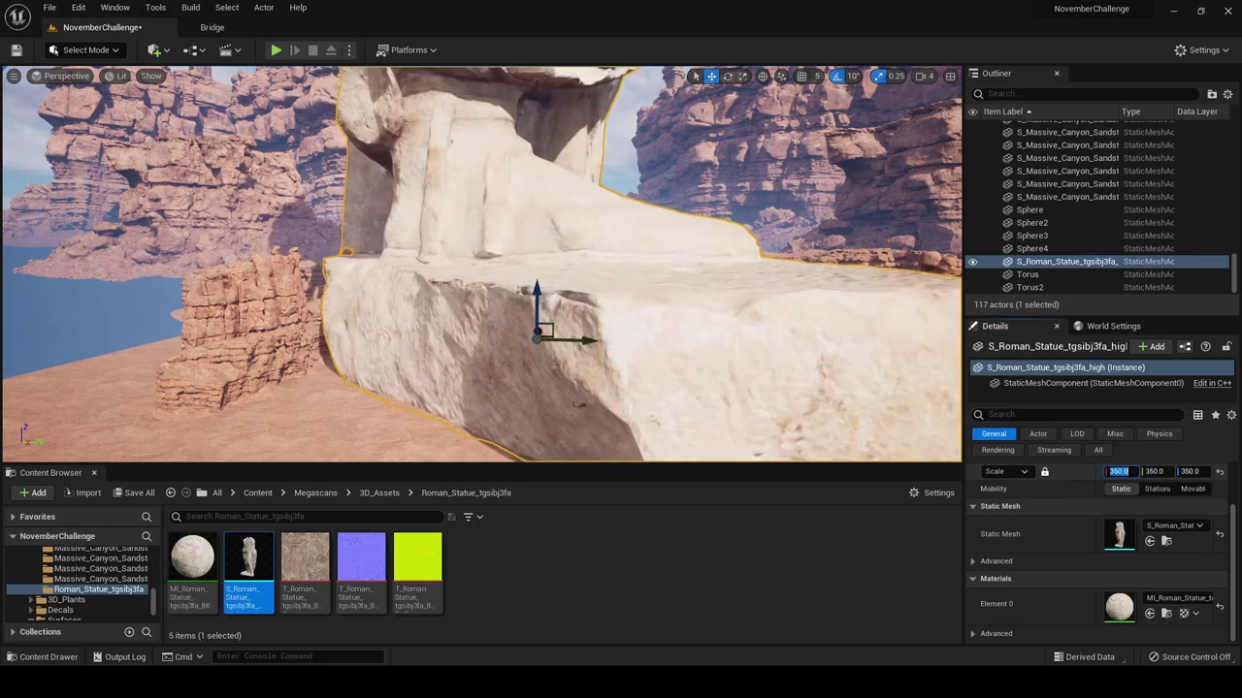
scroll(701, 352, "down", 3)
scroll(595, 319, "down", 5)
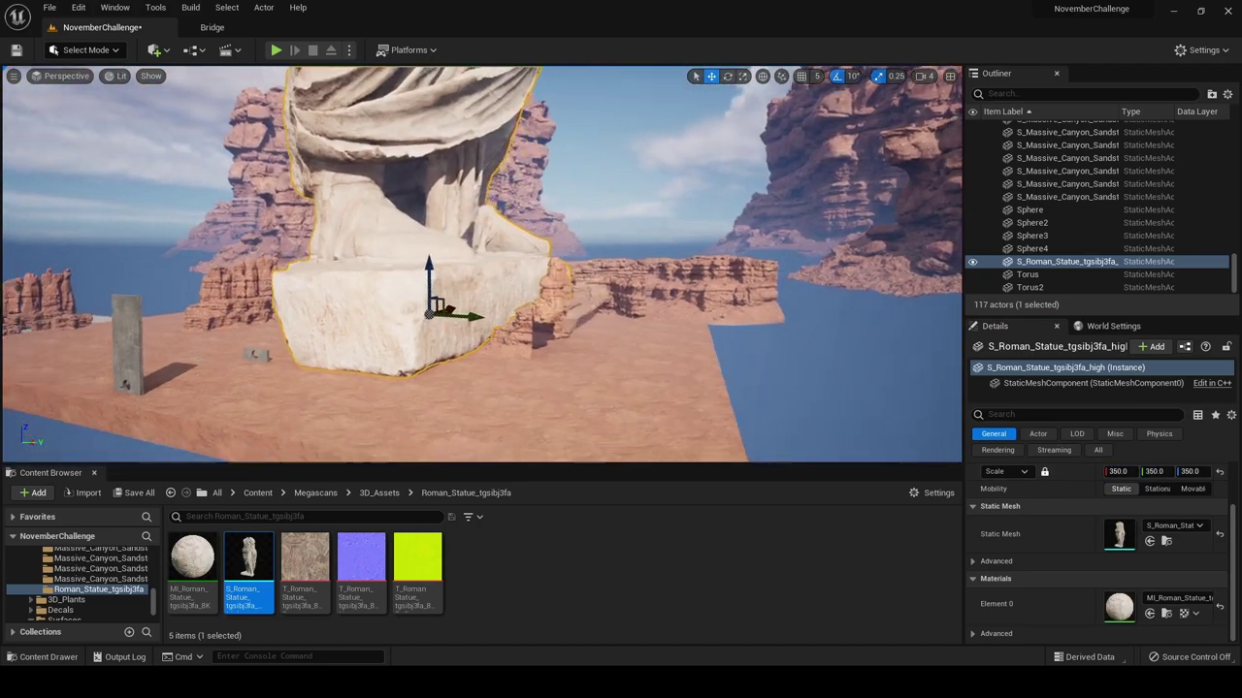
left_click_drag(485, 289, 758, 225)
Pilot the CineCameraActor and rotate the Roman statue about 90° around its vertical axis
left_click(66, 76)
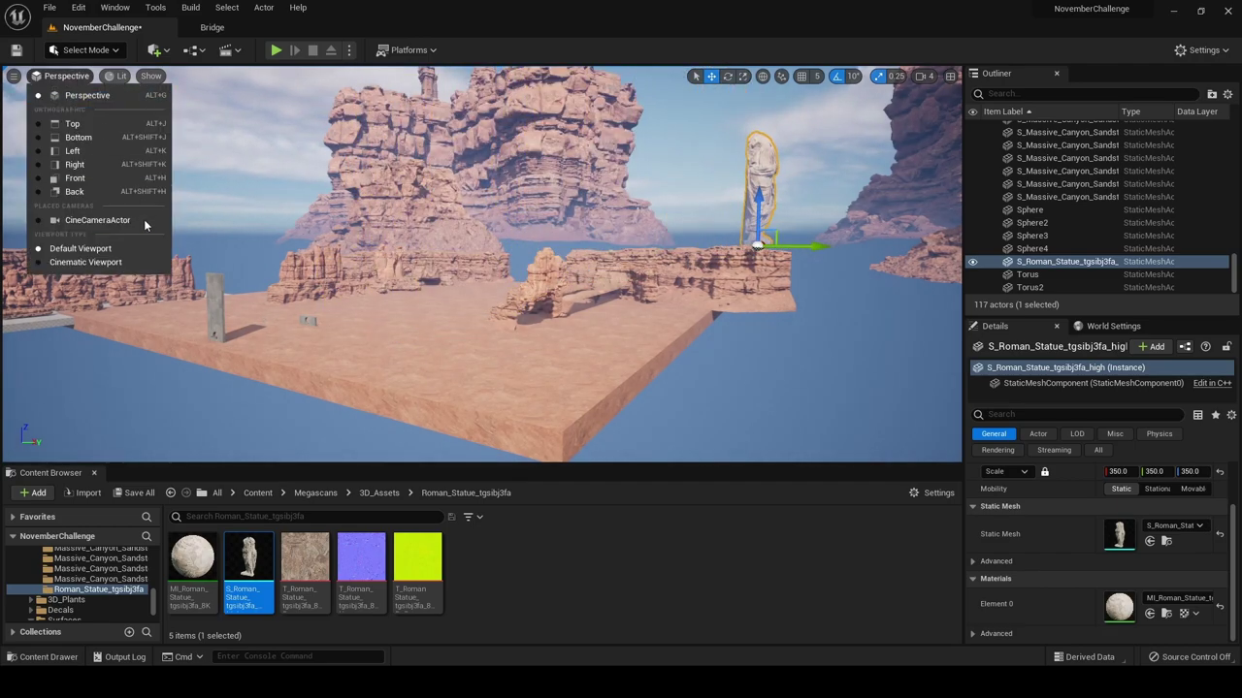
left_click(97, 224)
key("e")
left_click_drag(490, 262, 554, 264)
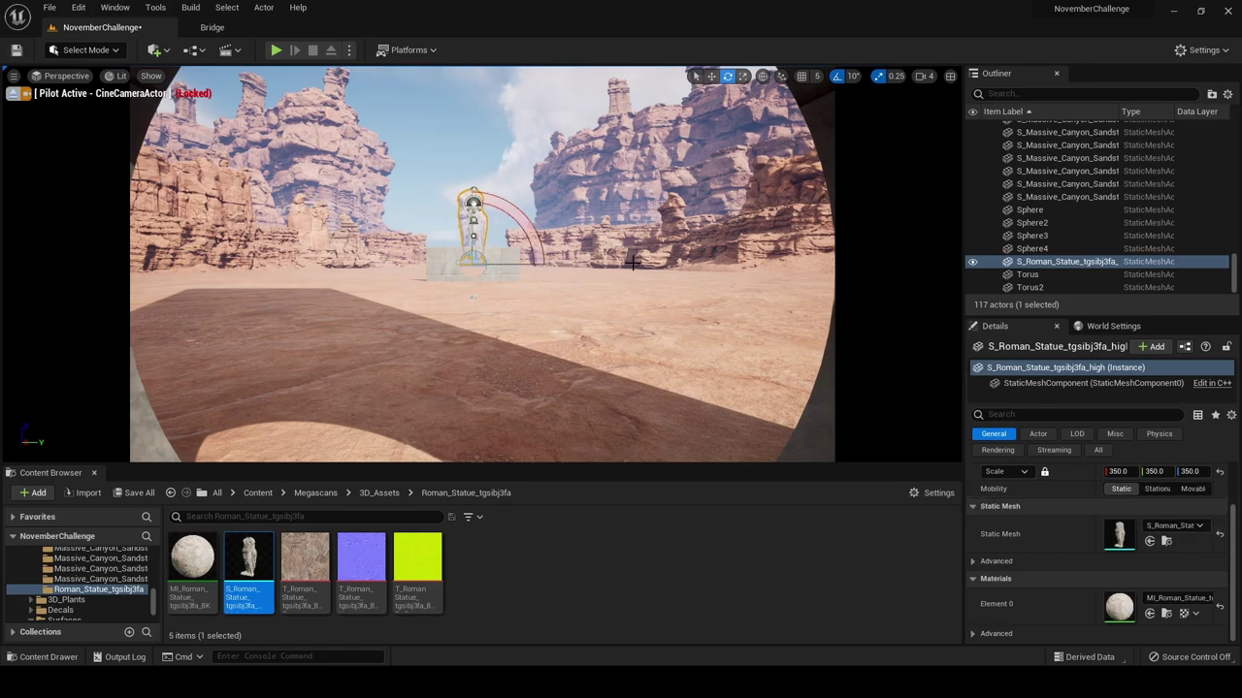
Enlarge the Roman statue in stages through scales 450, 500, 600 and 700, up to a uniform 800
scroll(1132, 522, "up", 2)
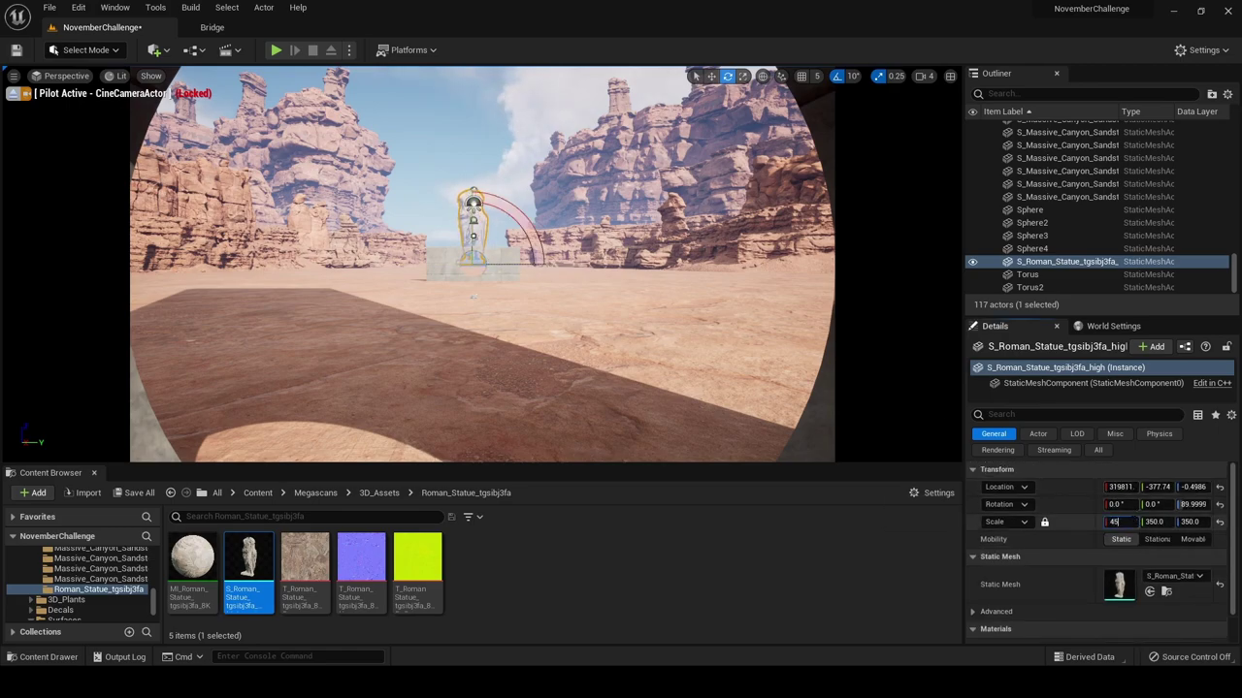
type("0")
key("Return")
type("500")
key("Return")
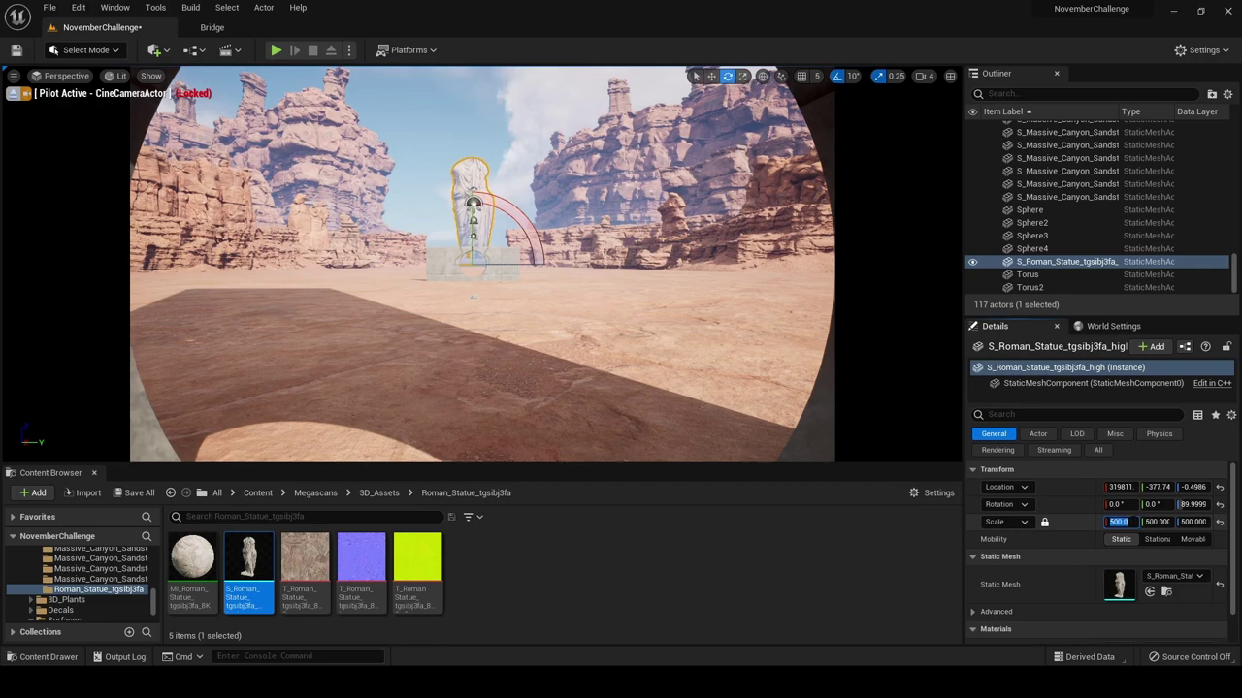
type("600")
key("Return")
type("700")
key("Return")
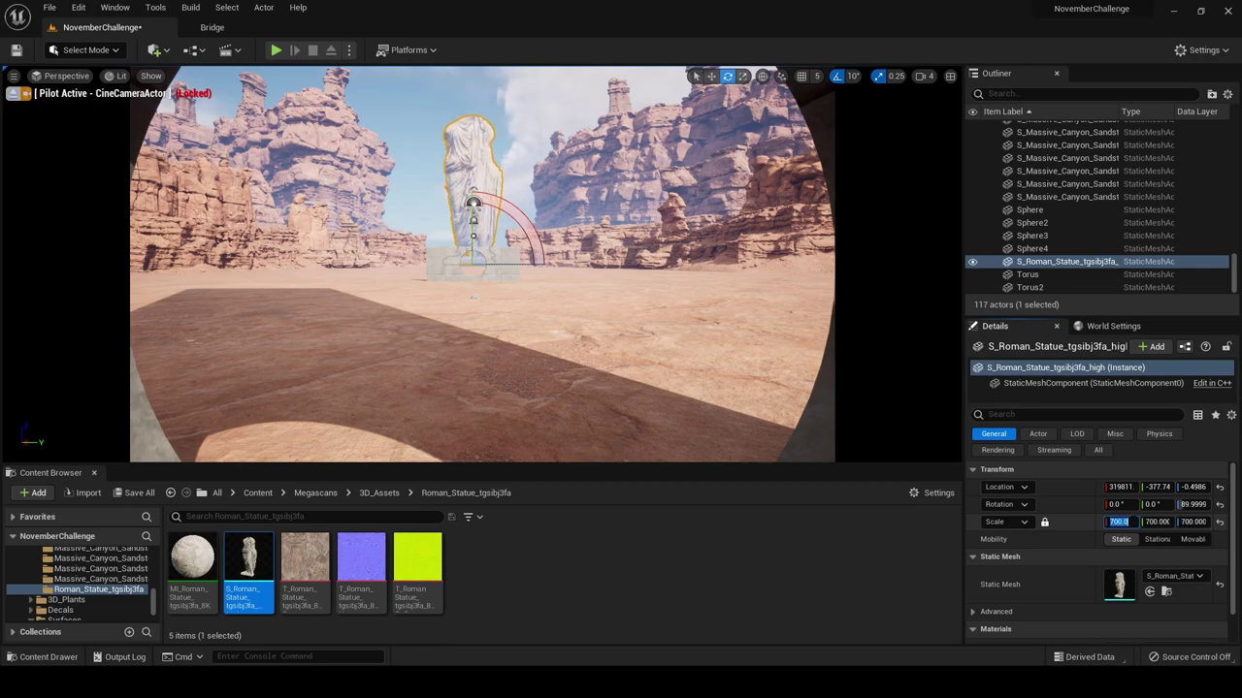
type("800")
key("Return")
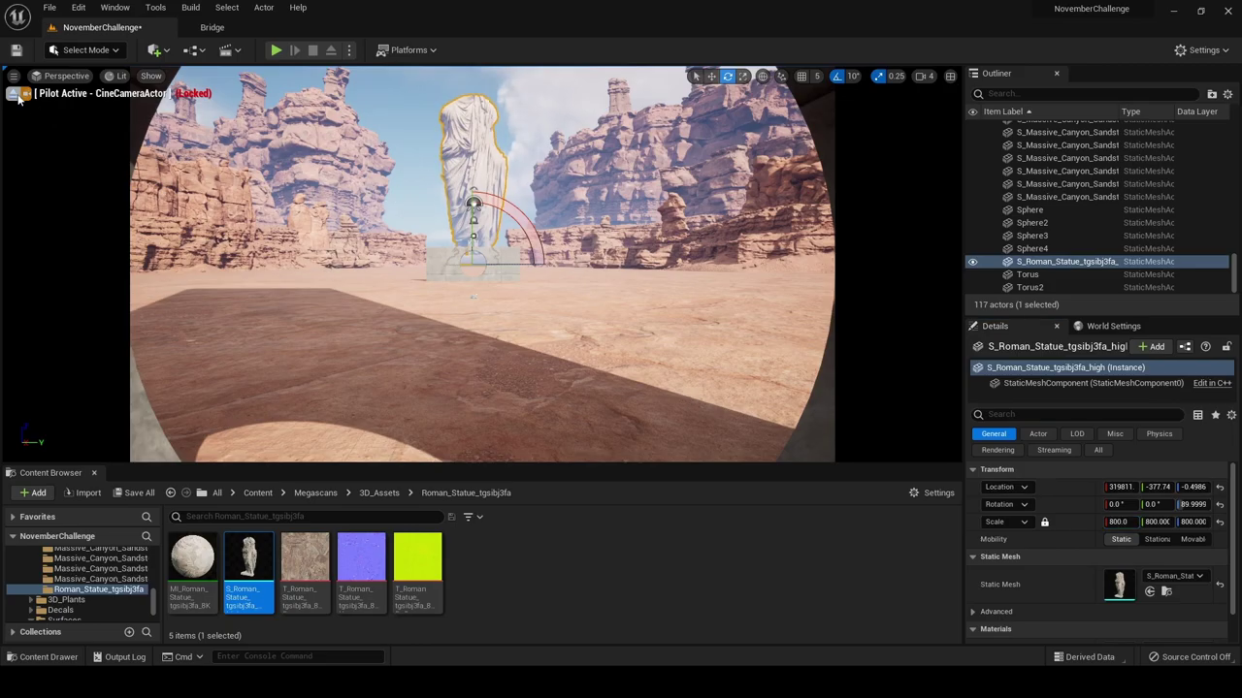
Stop piloting to examine the enlarged statue and its surroundings in the perspective view, and return to the CineCameraActor shot
left_click(16, 95)
right_click_drag(408, 262, 596, 280)
key("f")
key("w")
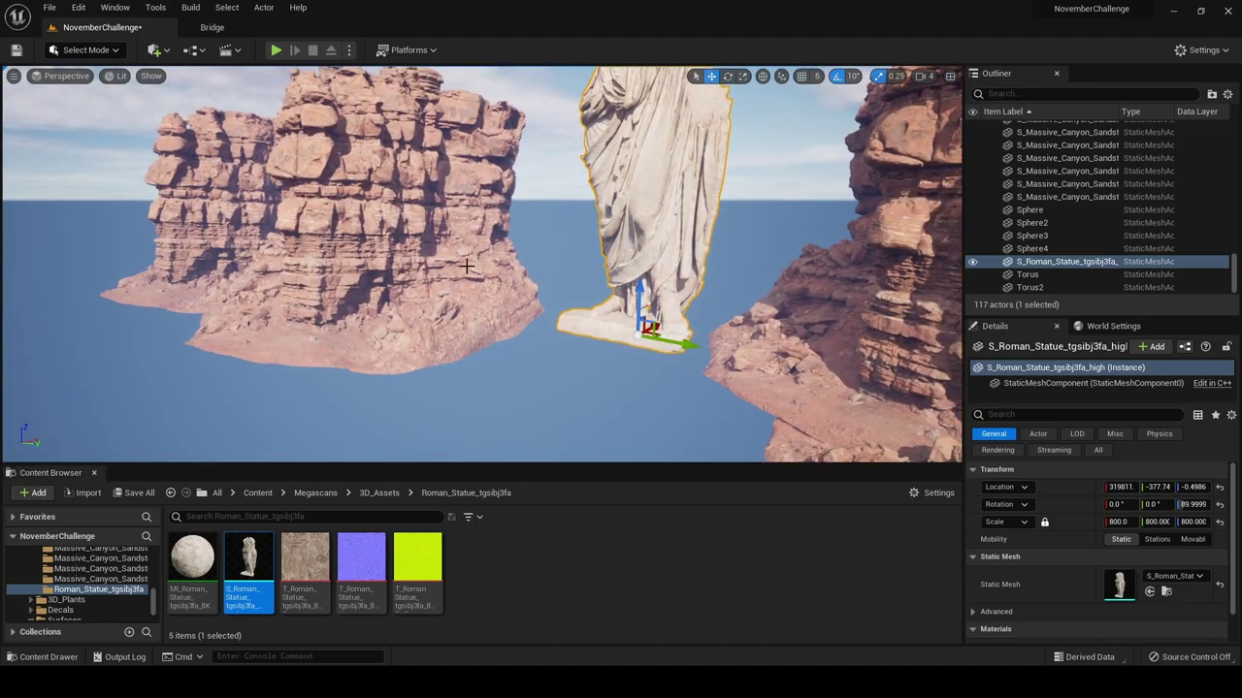
left_click(70, 86)
left_click(66, 75)
left_click(99, 218)
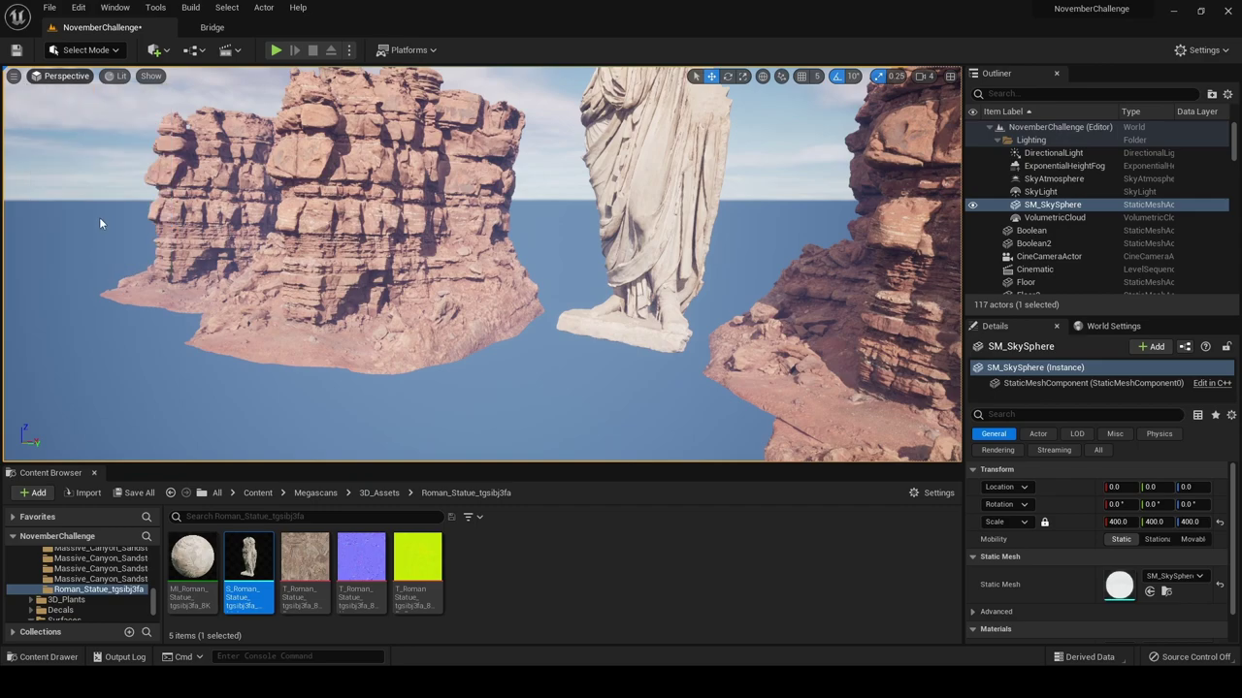
Shift the Roman statue along Y to about -35160, beside the stone archway, and check the shot with nothing selected
left_click(430, 313)
left_click(496, 233)
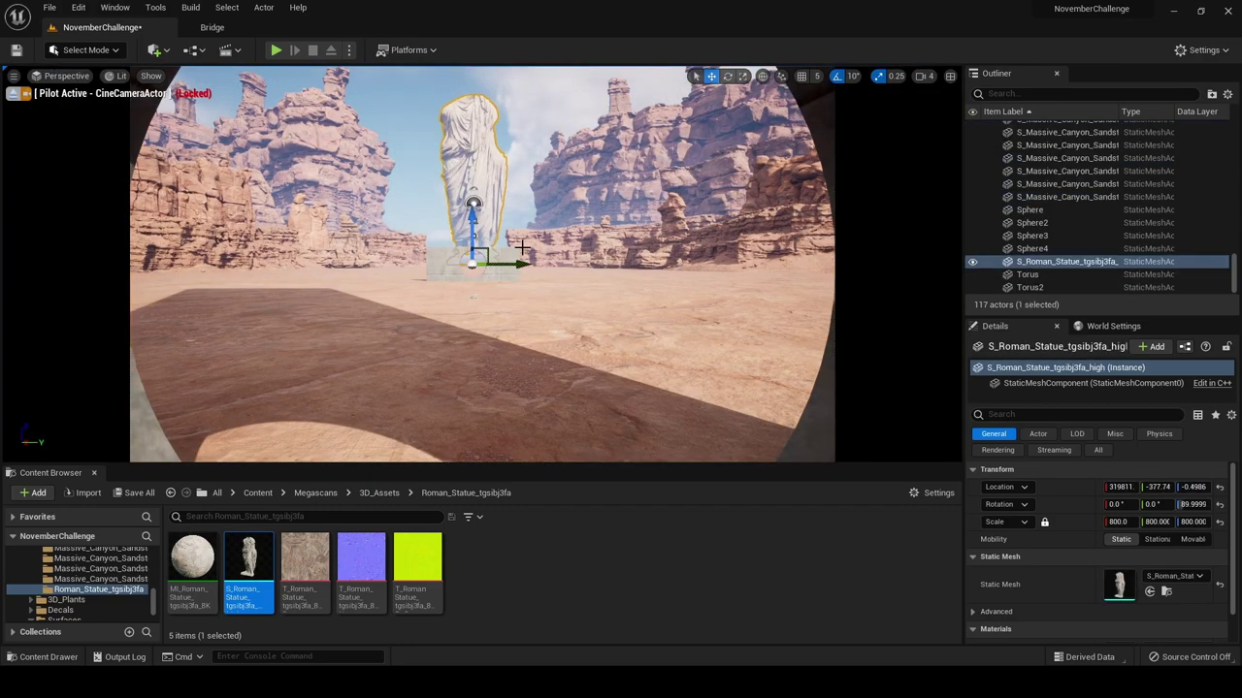
left_click_drag(523, 264, 488, 262)
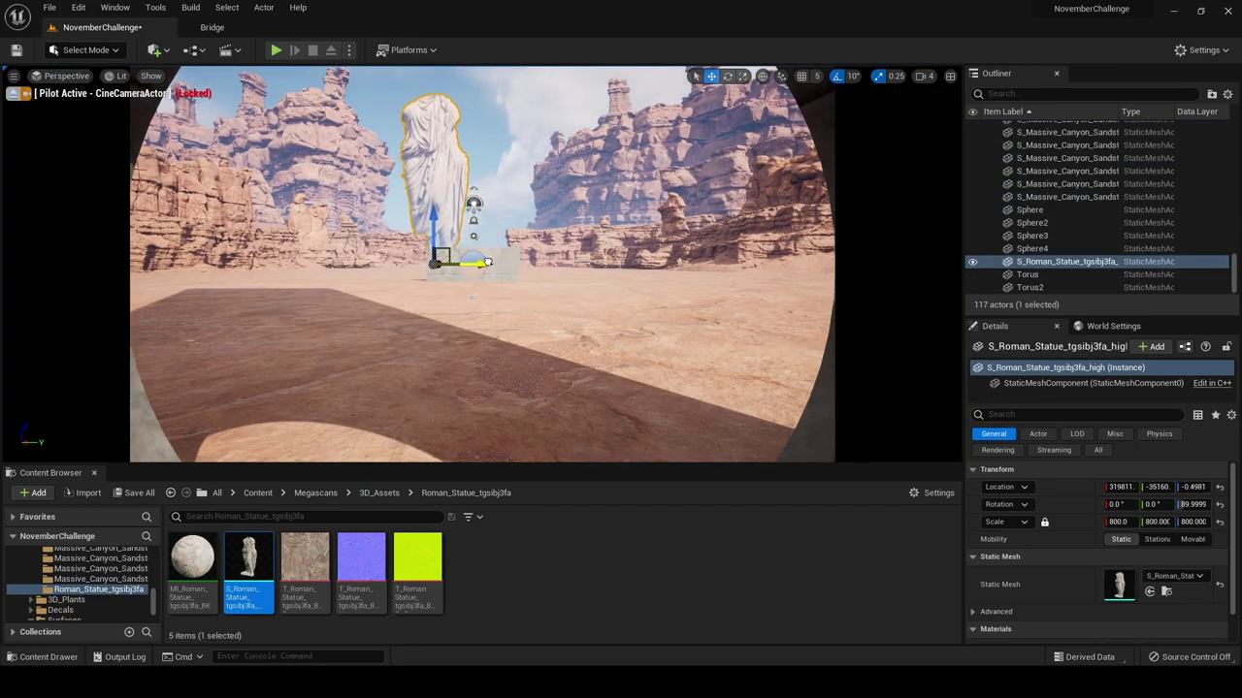
key("Escape")
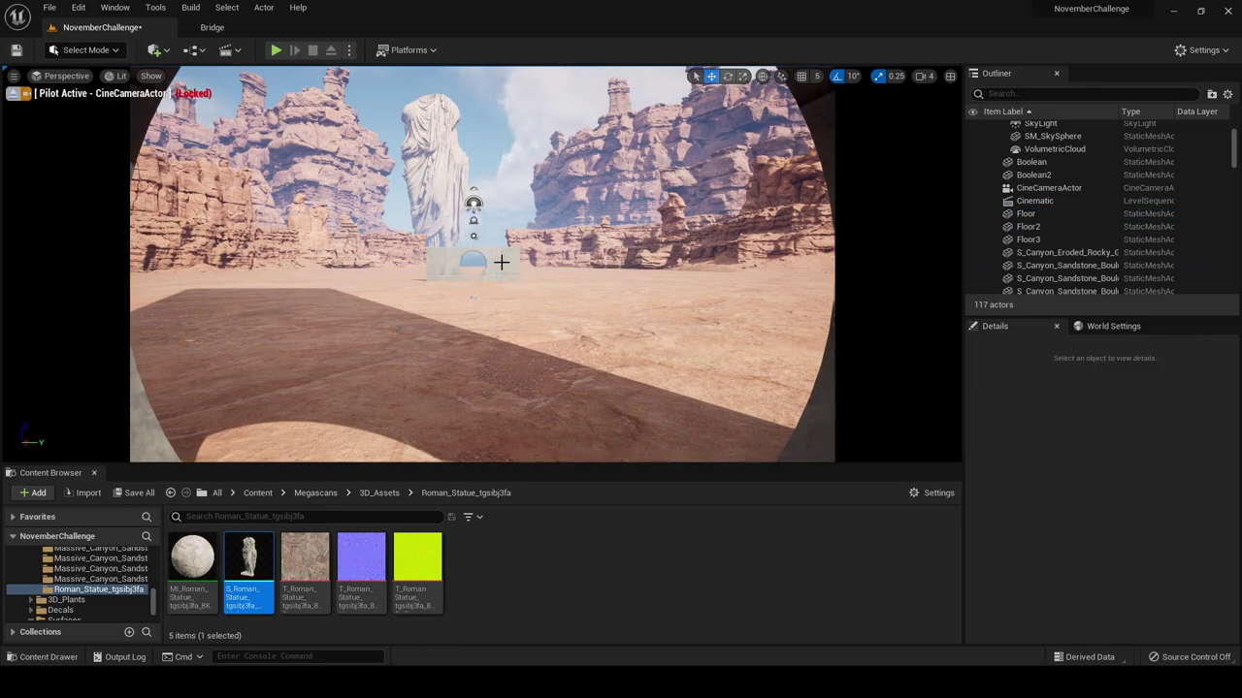
left_click(437, 191)
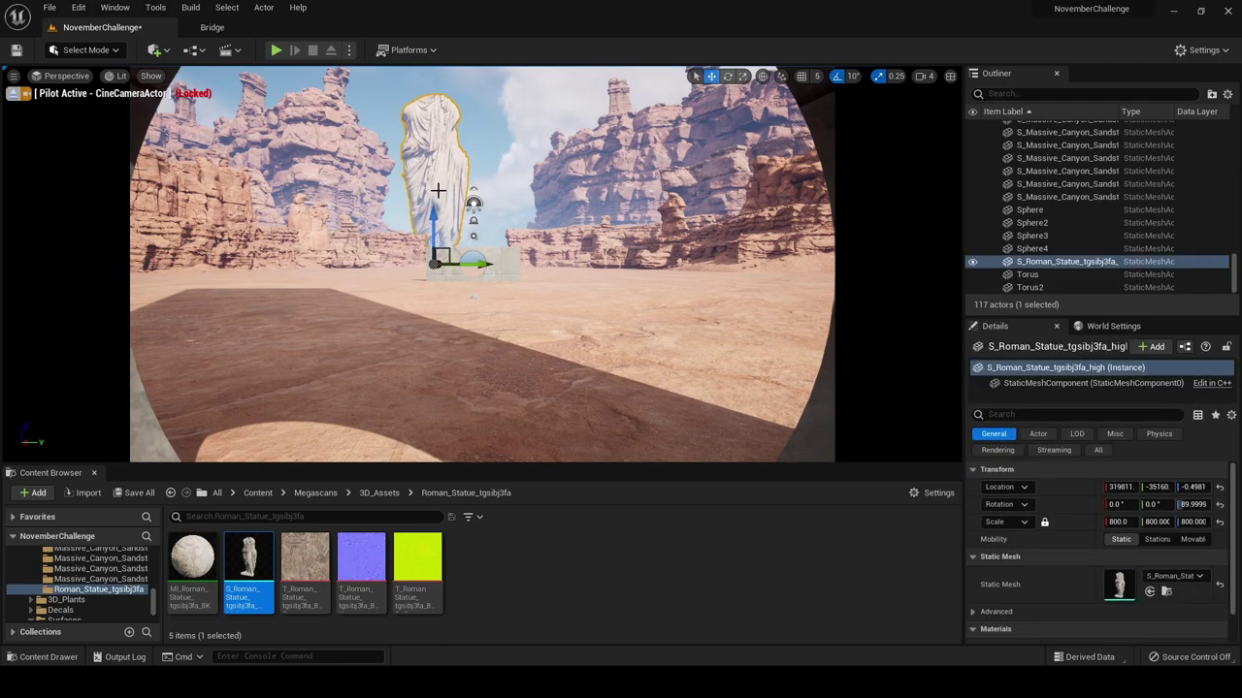
key("Escape")
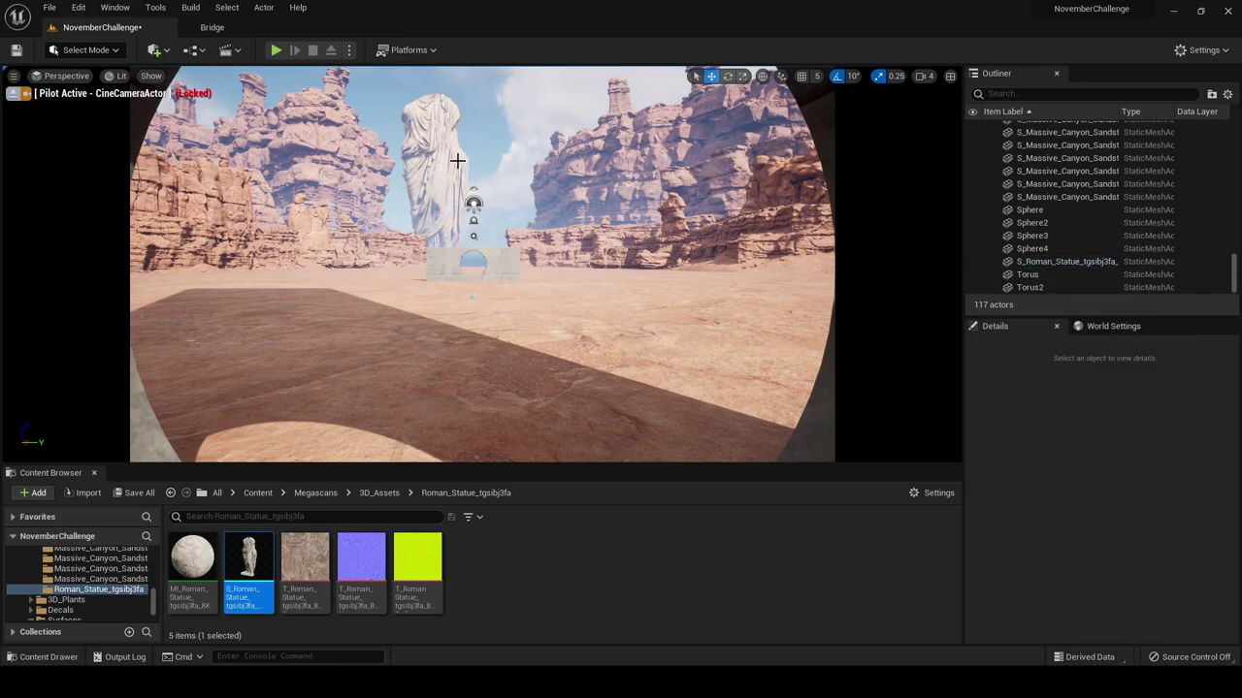
left_click(446, 161)
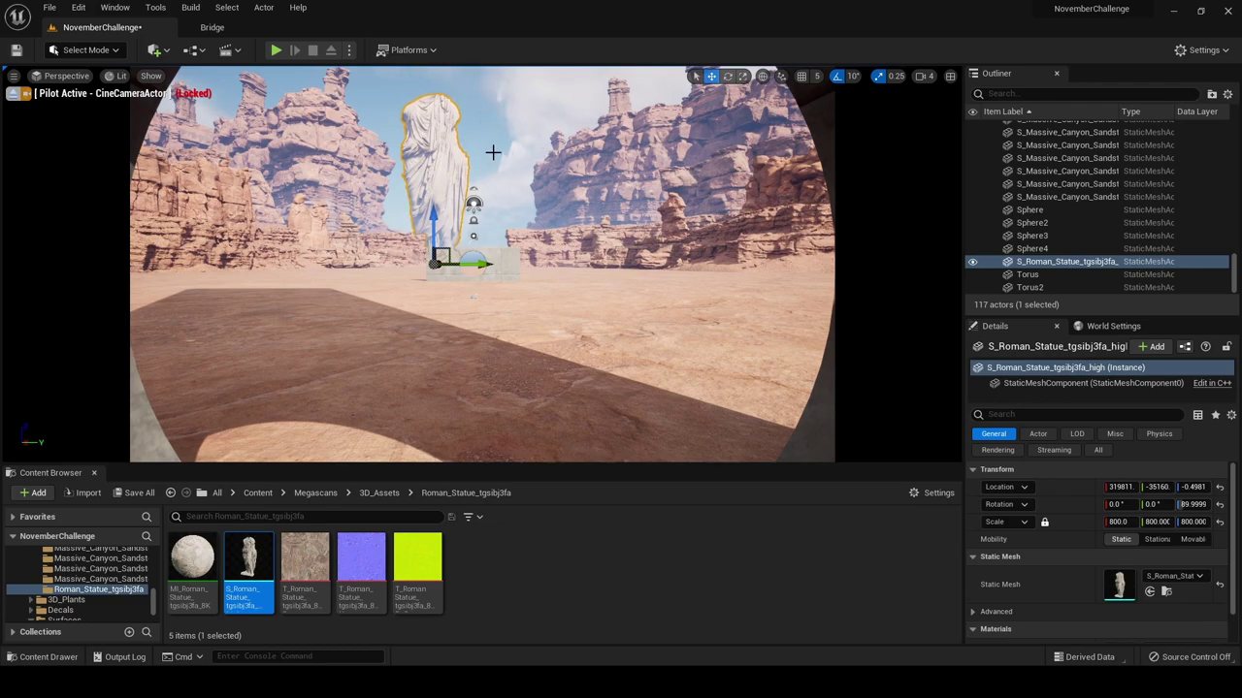
key("Escape")
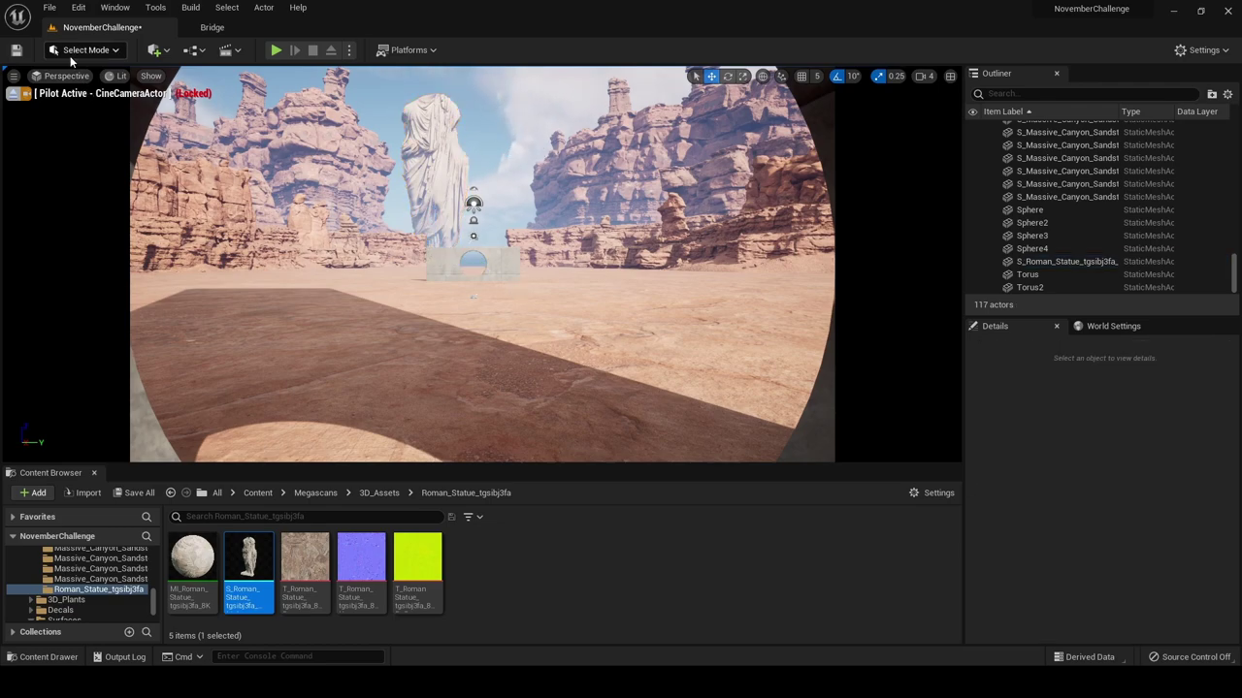
Add a Sphere shape to the level, placing it in front of the cliffs across the shot from the statue
left_click(155, 50)
mouse_move(270, 180)
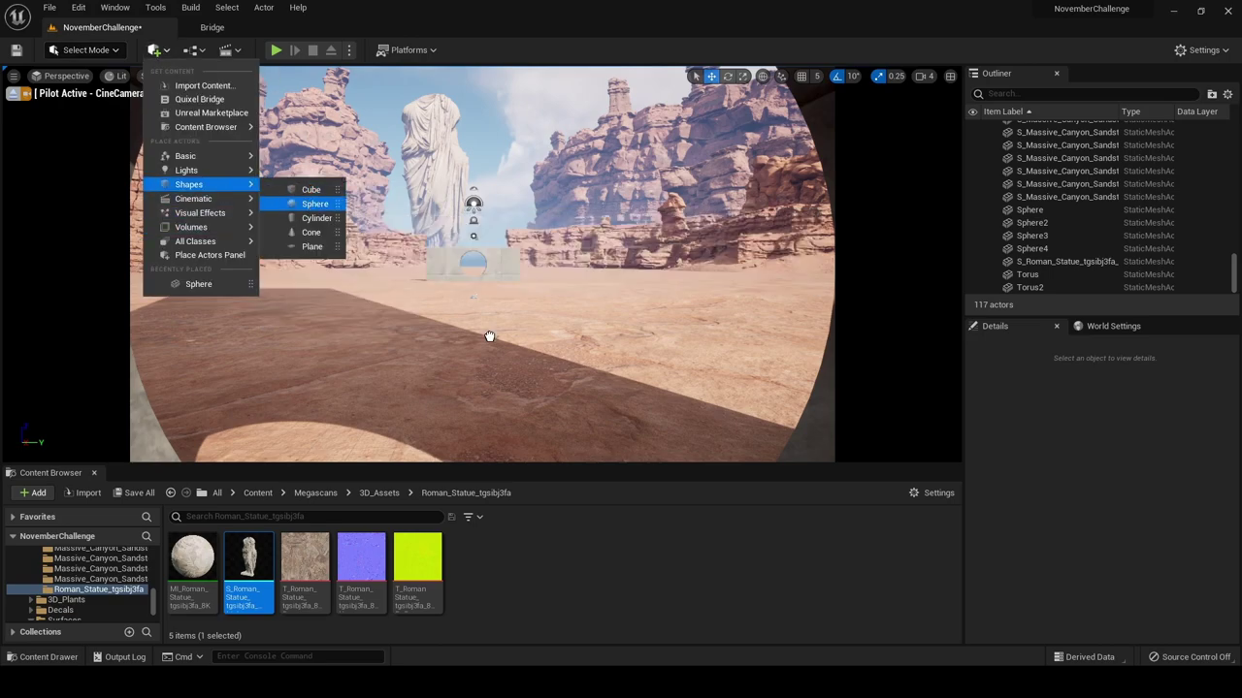
left_click_drag(489, 336, 579, 139)
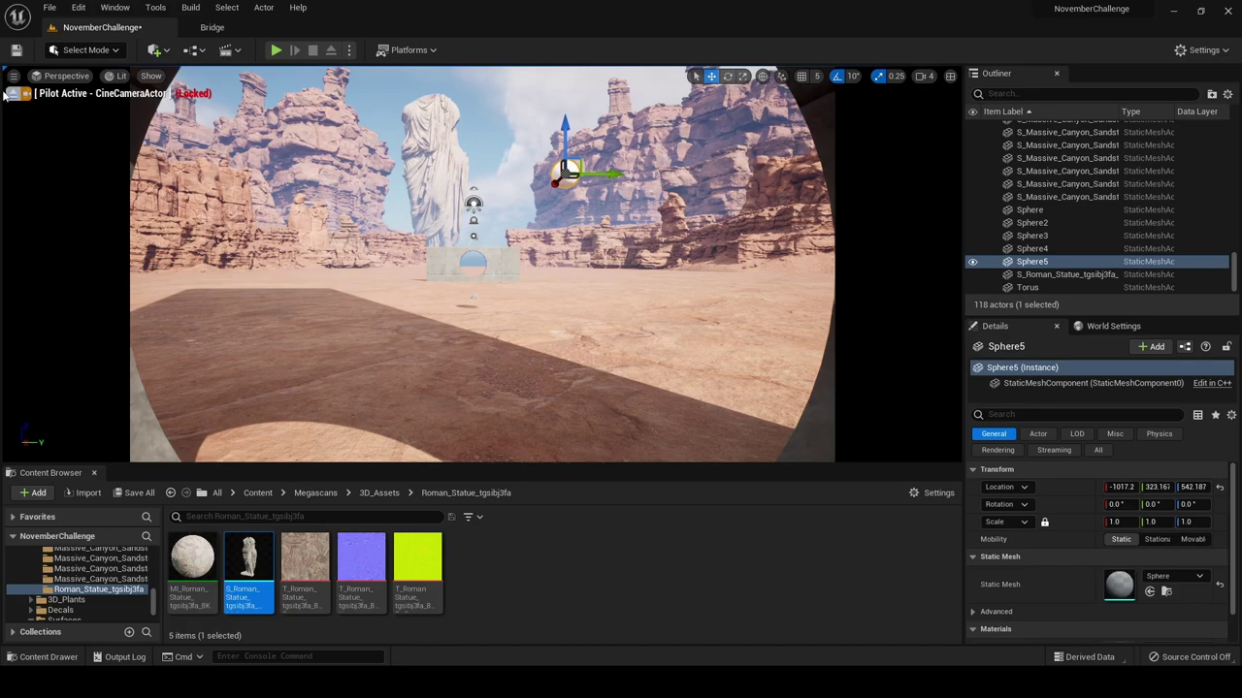
Stop piloting and pin the CineCameraActor's preview so the shot stays visible in the perspective view
left_click(5, 95)
left_click(9, 94)
key("s")
mouse_move(443, 214)
right_mouse_down()
mouse_move(438, 254)
mouse_move(443, 215)
right_mouse_up()
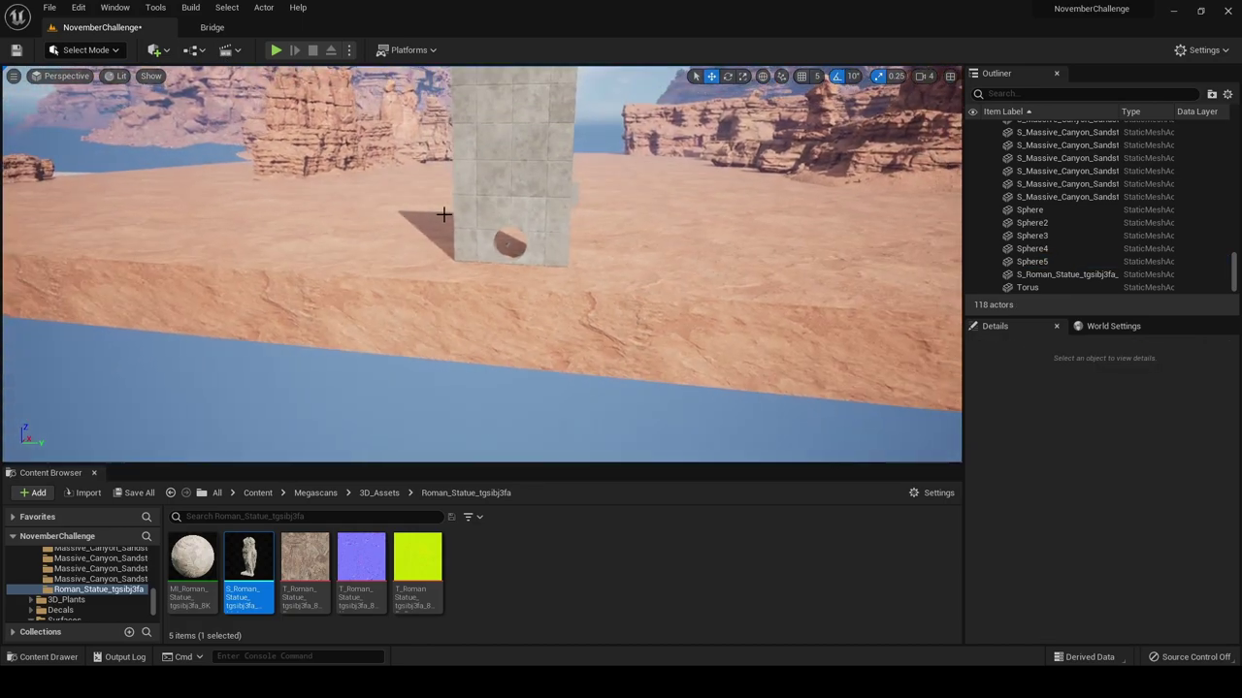
left_click(520, 252)
left_click(744, 417)
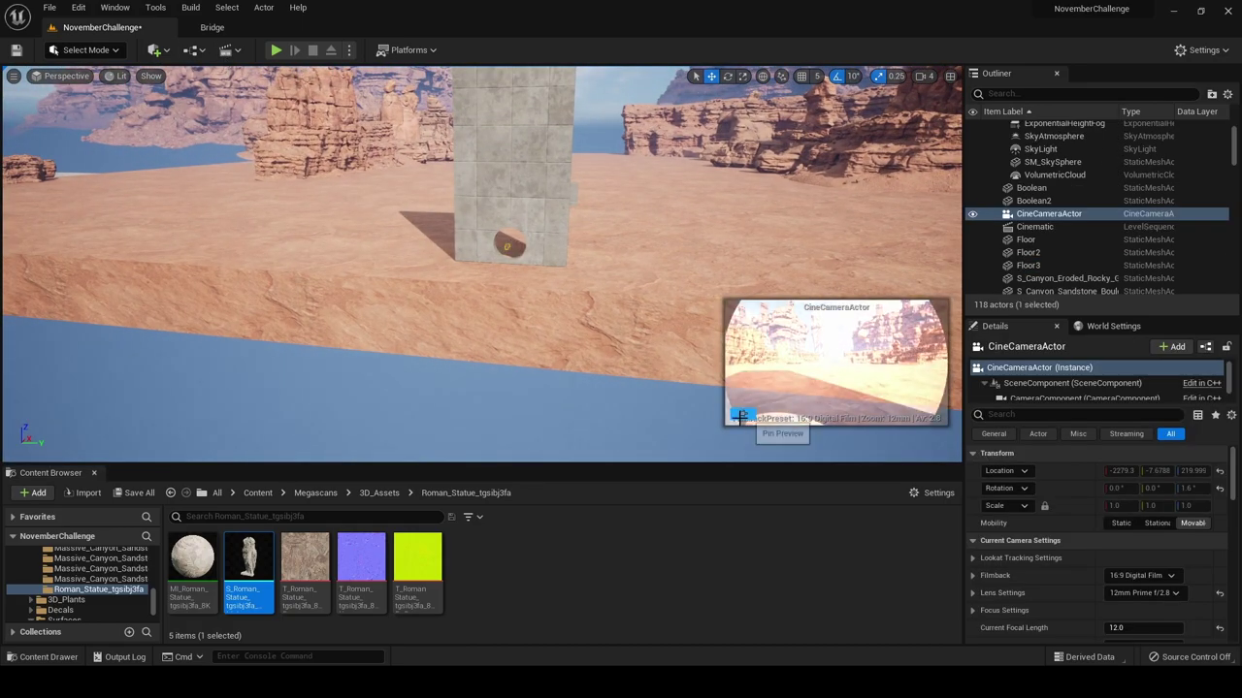
right_click_drag(602, 321, 418, 320)
right_click_drag(739, 415, 874, 313)
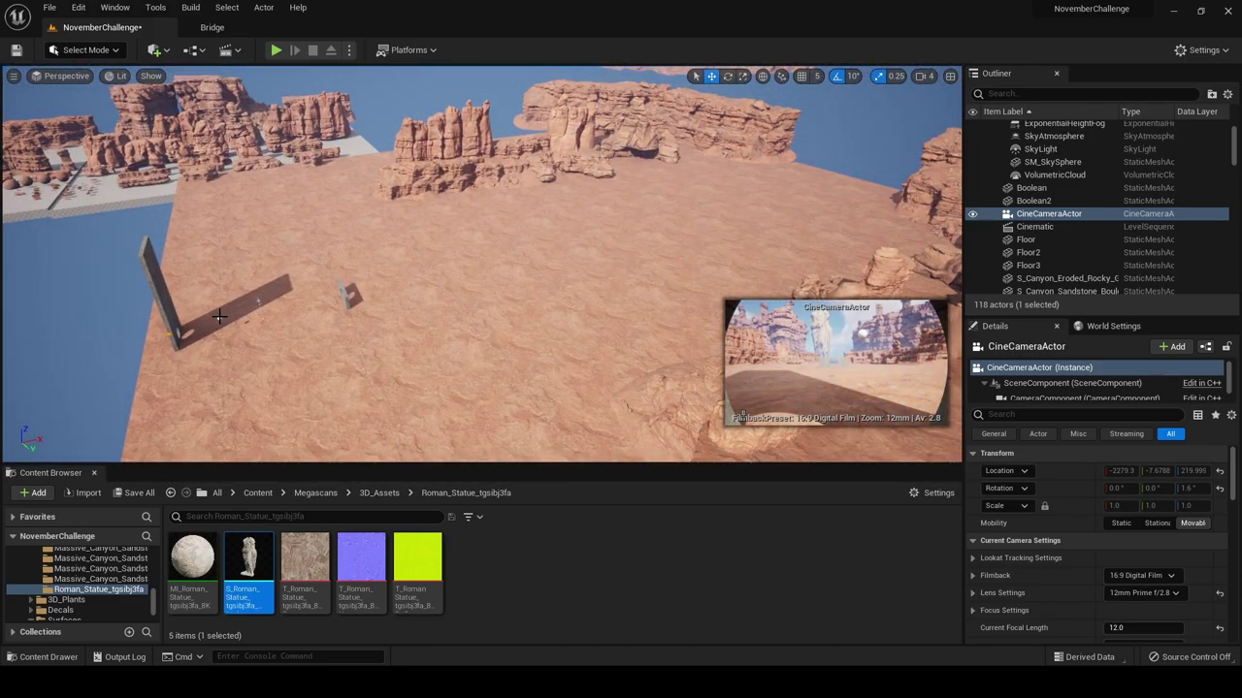
Move the new sphere to about X 408712, Z 158696, in the sky behind the statue, and scale it to 100
left_click(219, 316)
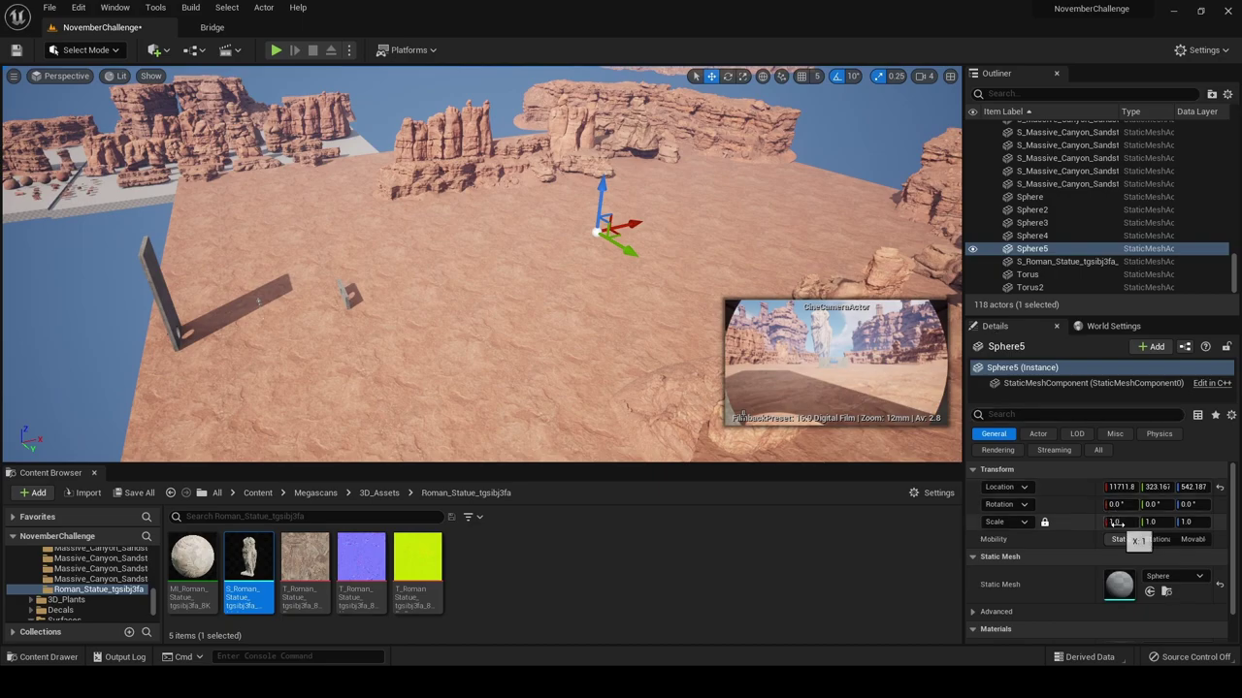
type("100")
key("Return")
right_click_drag(621, 243, 727, 160)
mouse_move(415, 334)
right_mouse_down()
mouse_move(435, 345)
mouse_move(423, 351)
mouse_move(415, 335)
right_mouse_up()
left_click_drag(415, 335, 702, 259)
right_click_drag(703, 259, 771, 184)
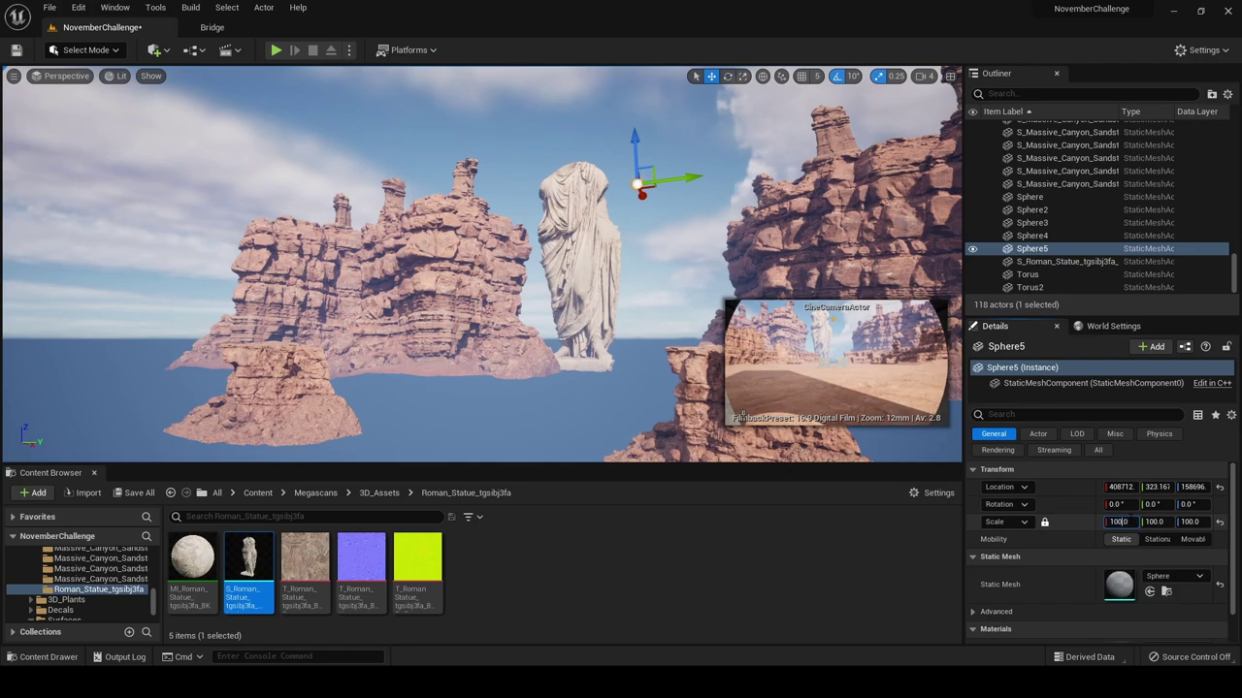
Scale the sphere uniformly to 1000 and move it farther back and higher above the statue
key("Return")
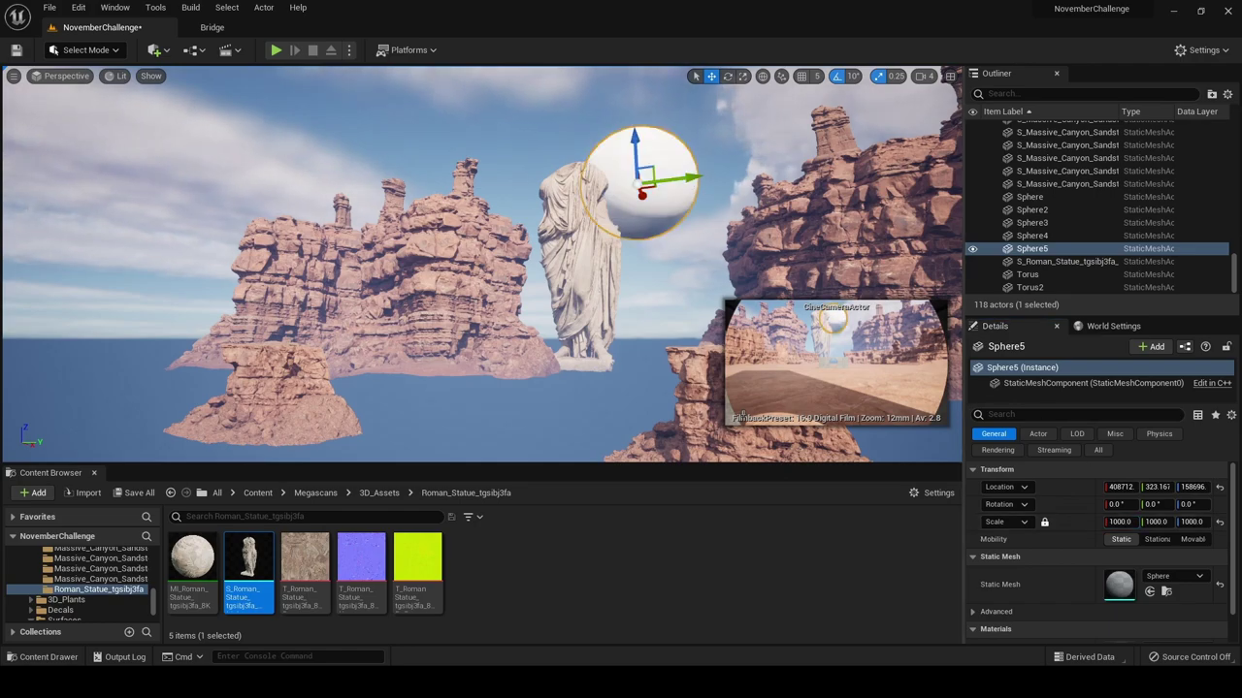
right_click_drag(679, 186, 690, 186)
left_click_drag(682, 183, 646, 294)
left_click_drag(631, 239, 625, 102)
Scale the sphere uniformly to 10000 and move it much farther away, into the sky just above the statue's neck
left_click(1120, 522)
type("0")
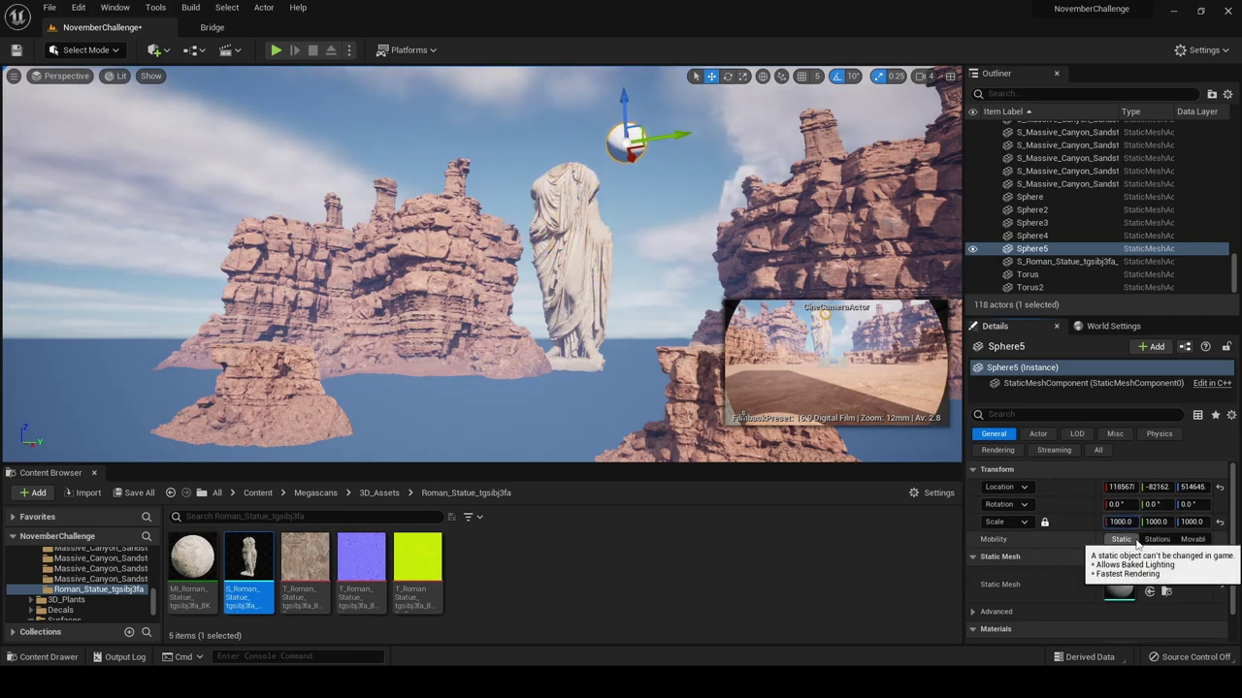
key("Return")
left_click_drag(605, 125, 559, 132)
right_click_drag(559, 132, 563, 58)
left_click_drag(560, 355, 662, 442)
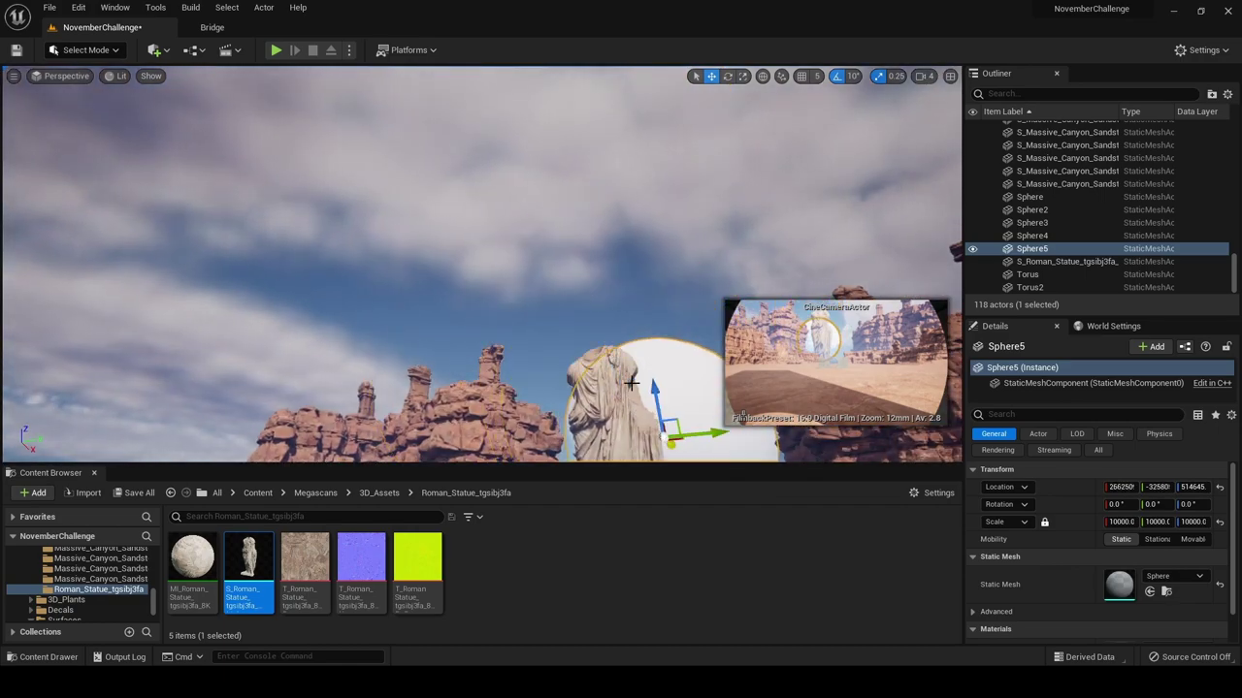
right_click_drag(634, 401, 665, 425)
left_click_drag(626, 377, 570, 380)
left_click_drag(527, 344, 512, 190)
left_click_drag(526, 239, 644, 367)
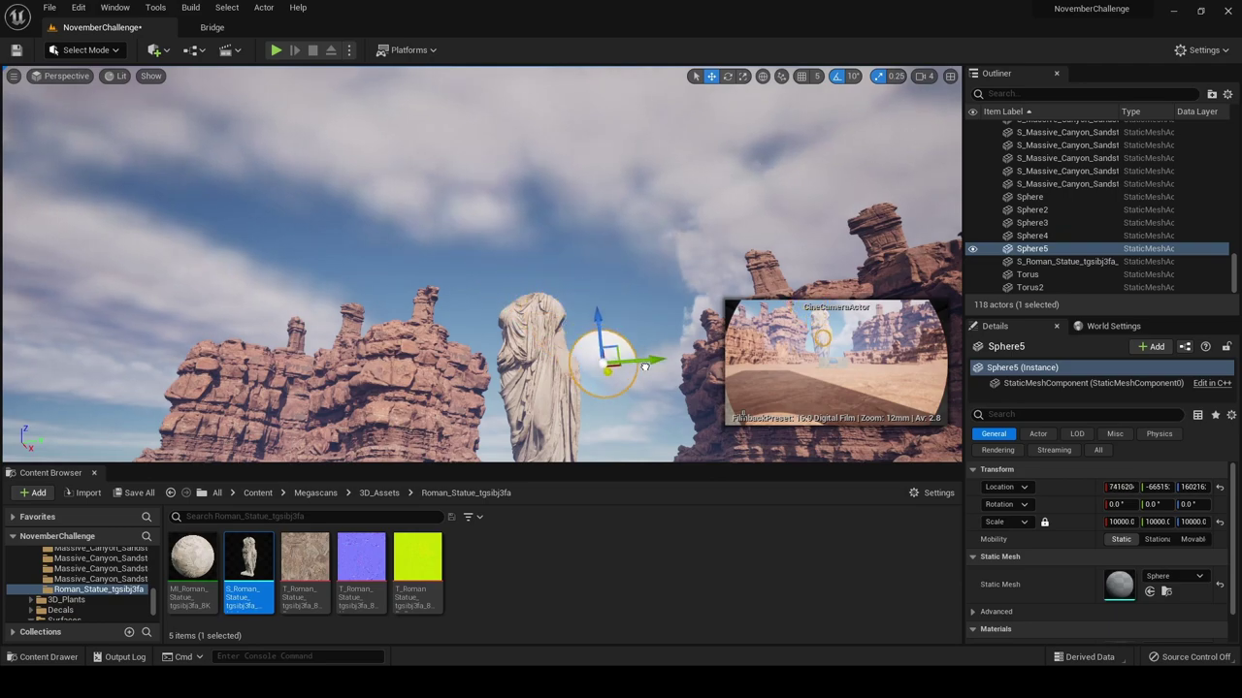
mouse_move(597, 330)
left_mouse_down()
mouse_move(595, 224)
mouse_move(546, 250)
mouse_move(529, 299)
mouse_move(601, 346)
left_mouse_up()
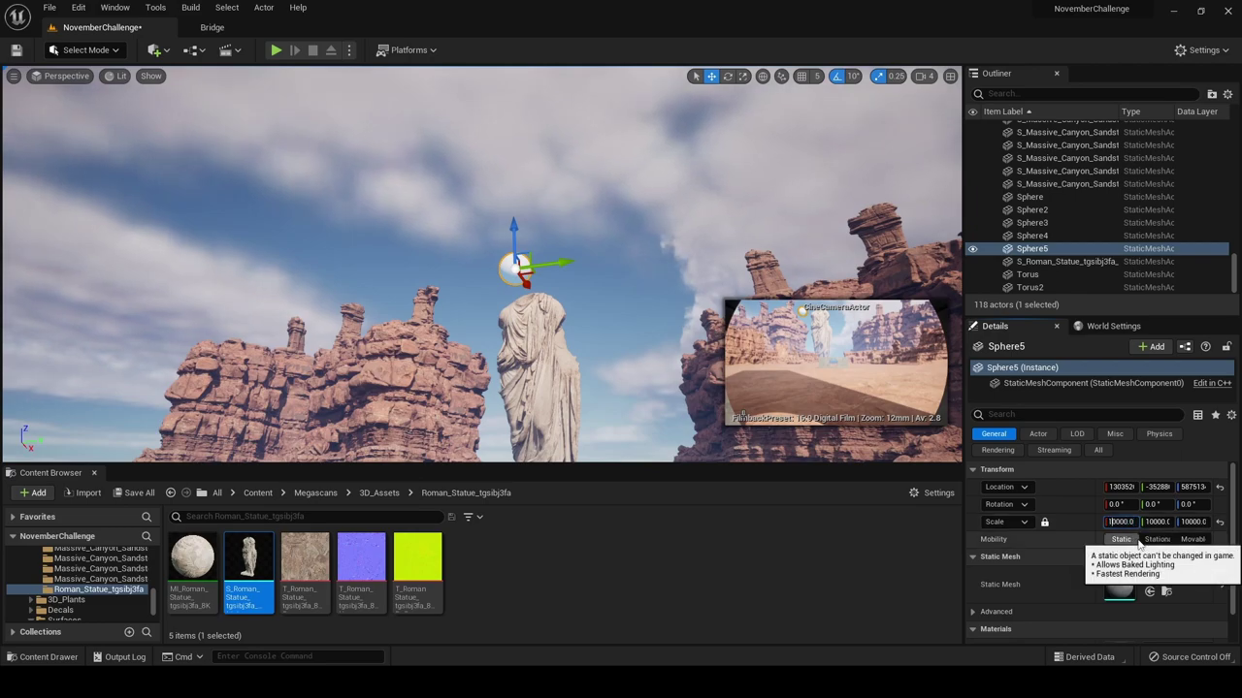
Scale the sphere uniformly to 50000 and push it farther back, keeping it in the sky directly above the statue
type("5")
key("Return")
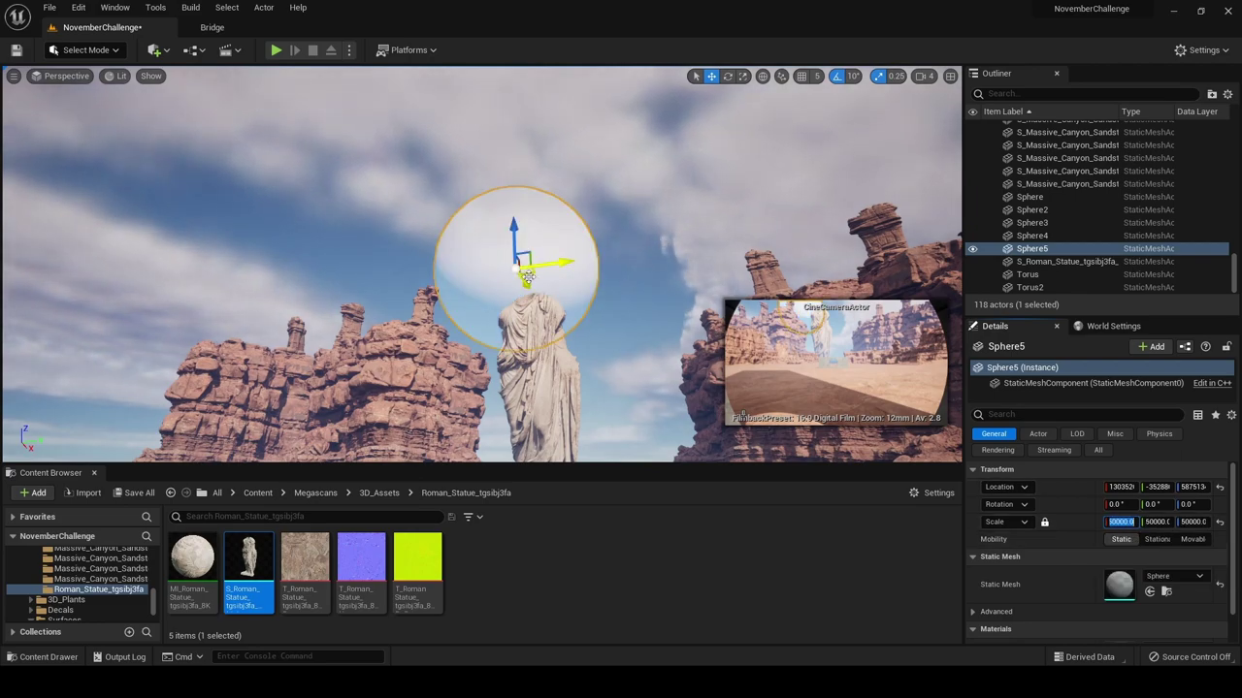
left_click_drag(524, 276, 576, 301)
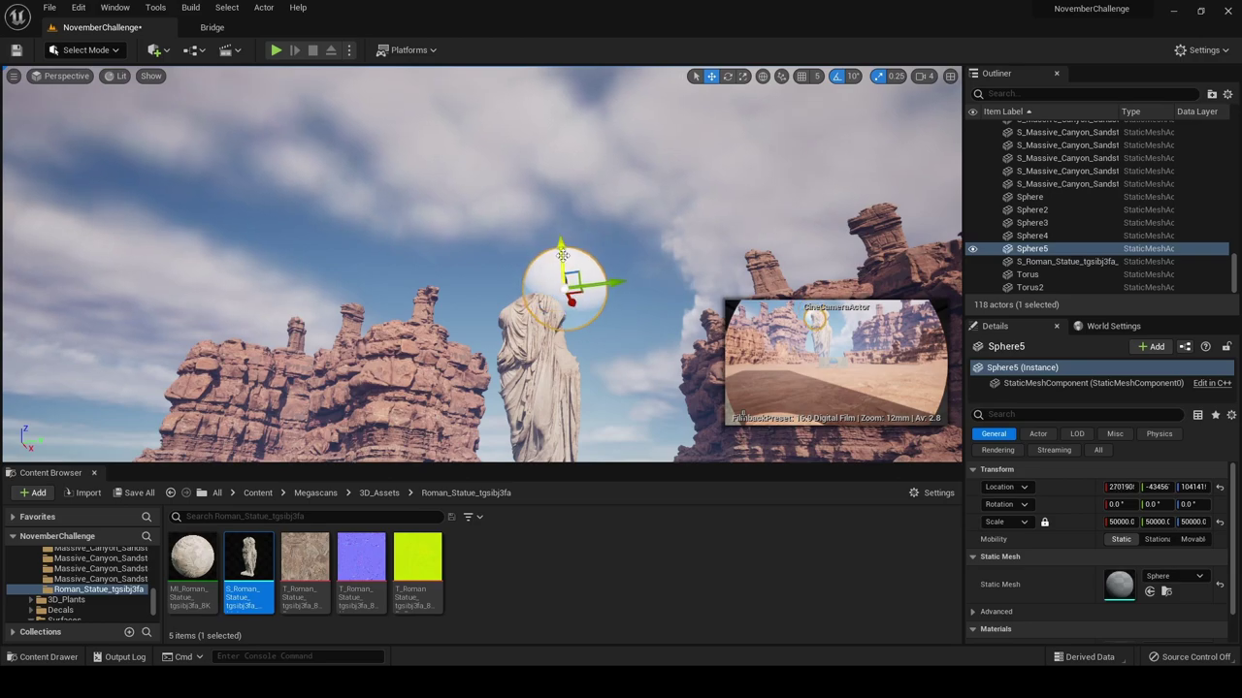
left_click_drag(561, 256, 588, 243)
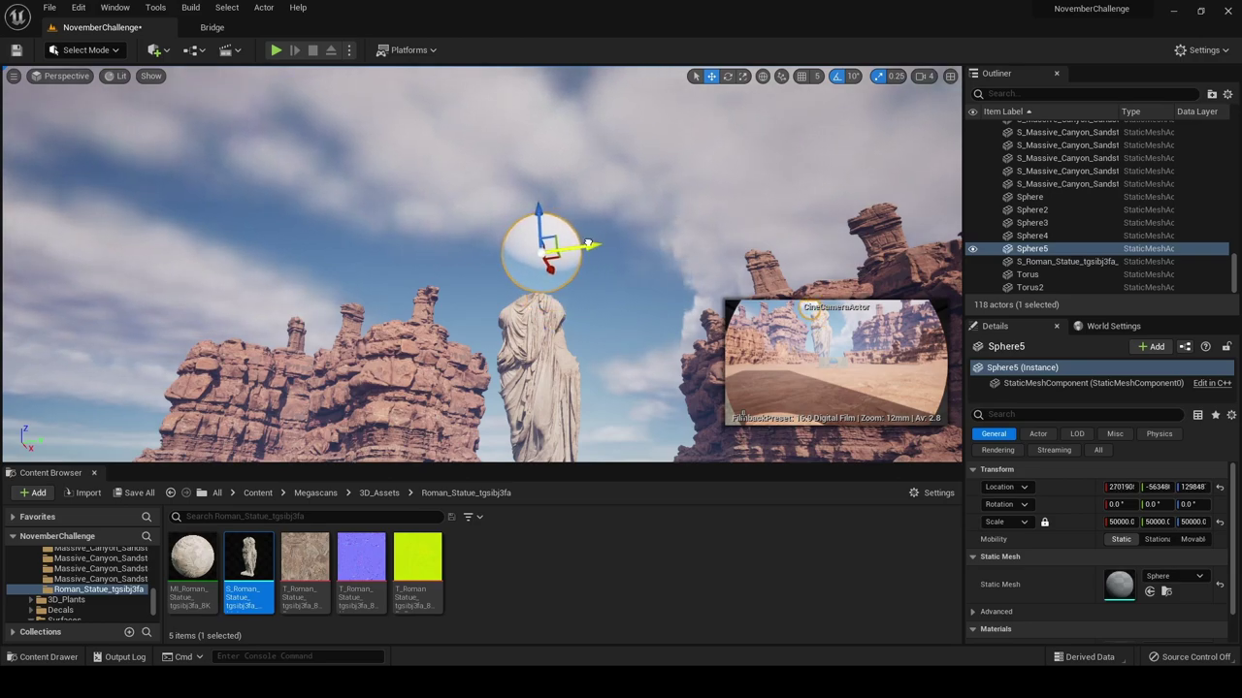
Pilot the CineCameraActor and check the shot with the sphere deselected
left_click(66, 76)
left_click(102, 219)
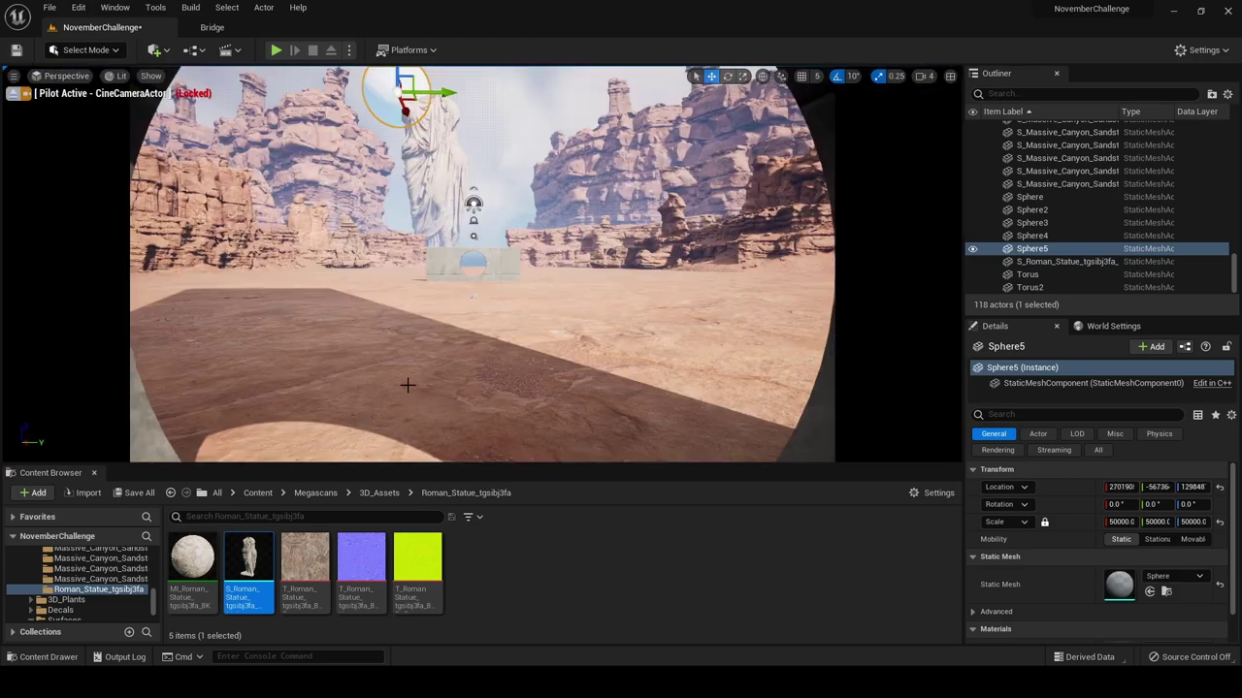
left_click(489, 344)
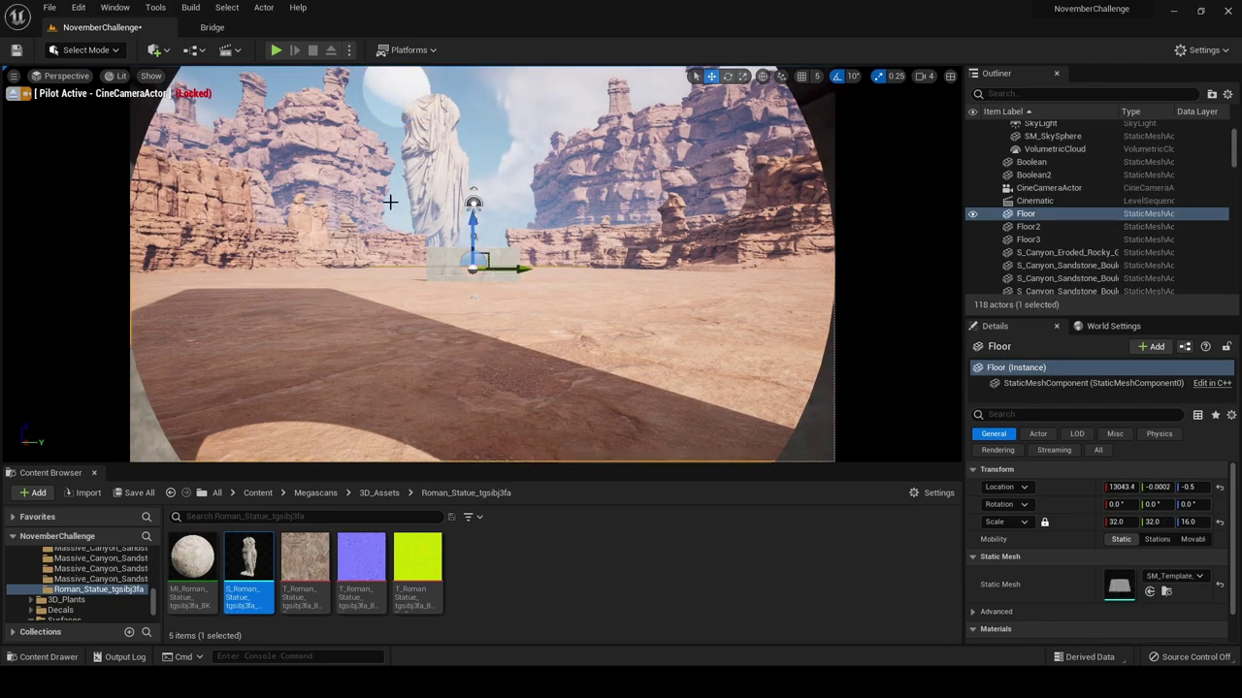
Scale the Roman statue uniformly to 750 and shift it slightly along Y toward the centre of the shot
left_click(390, 110)
left_click(431, 156)
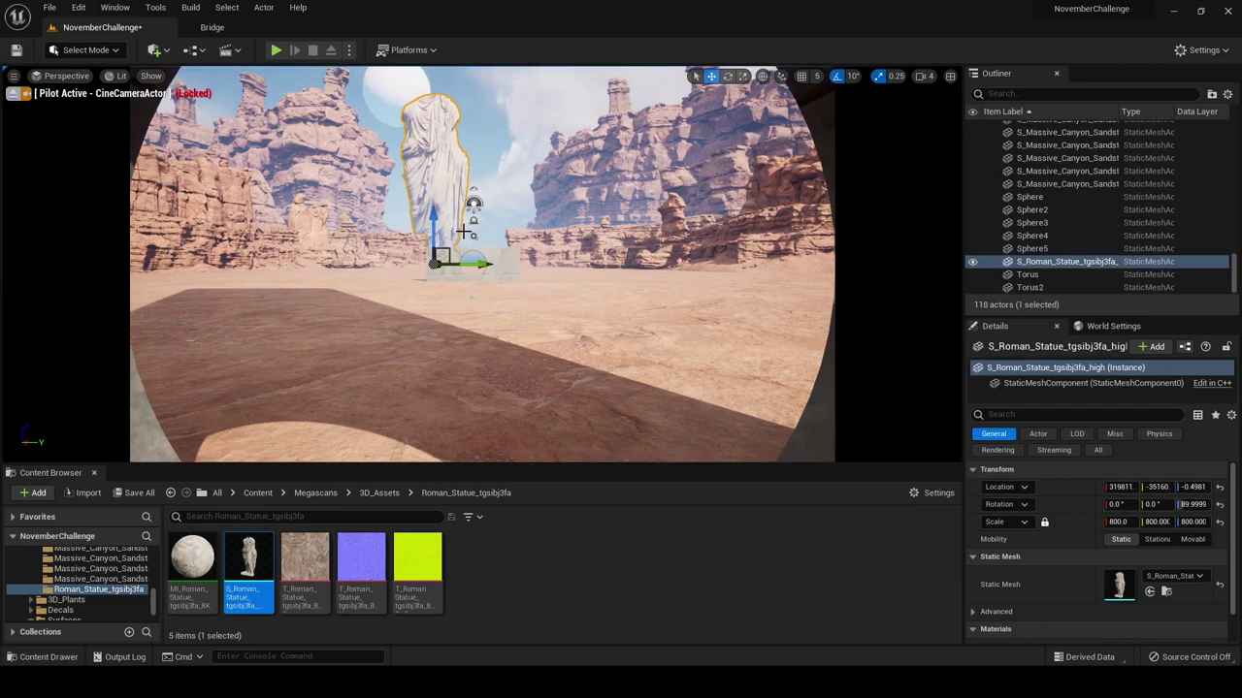
type("7")
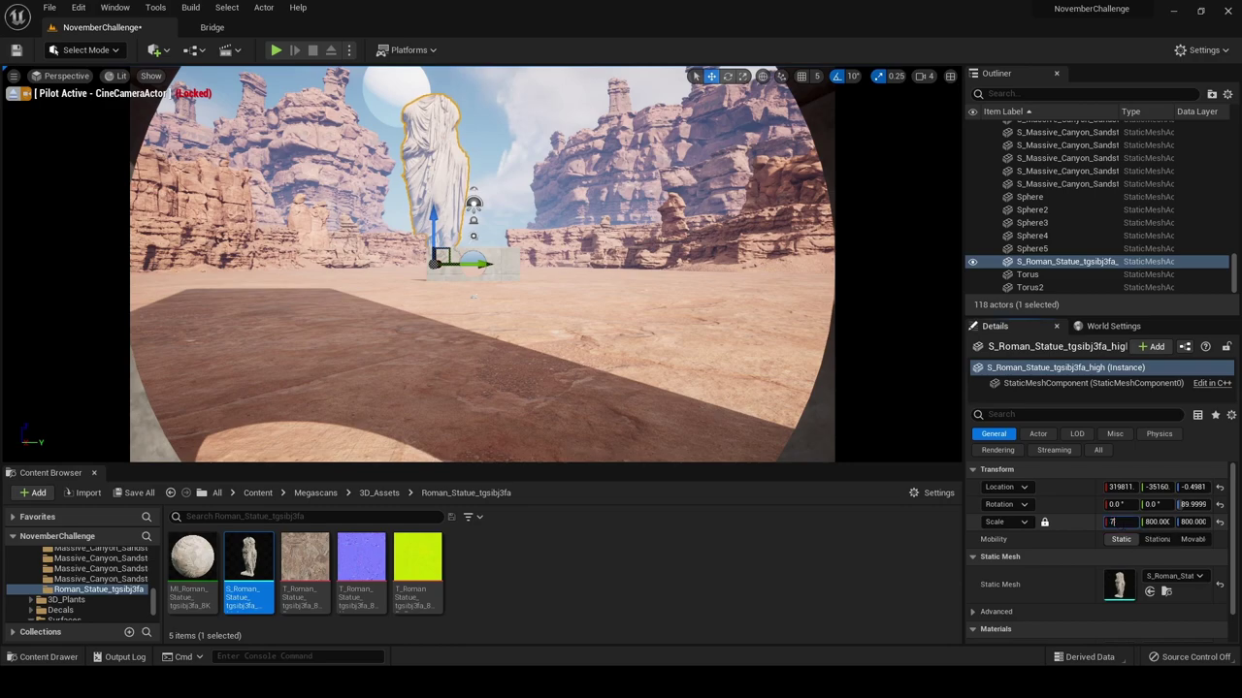
type("50")
key("Return")
mouse_move(484, 267)
left_mouse_down()
mouse_move(568, 255)
mouse_move(488, 248)
left_mouse_up()
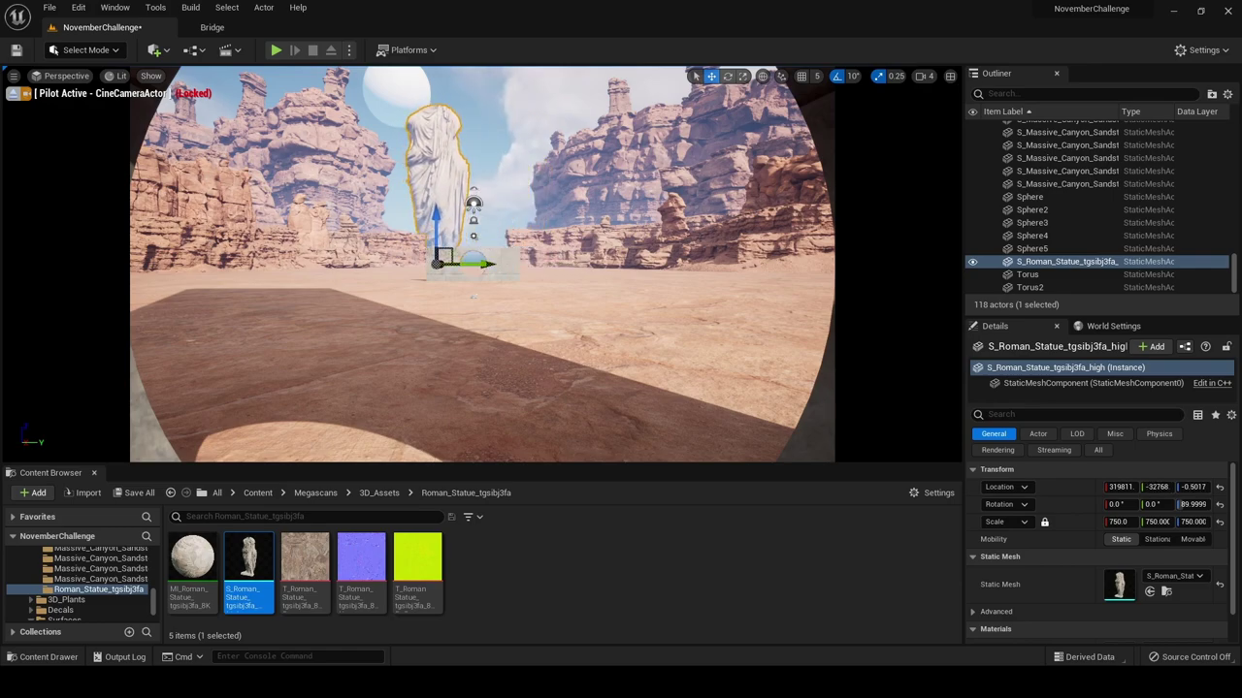
left_click(490, 310)
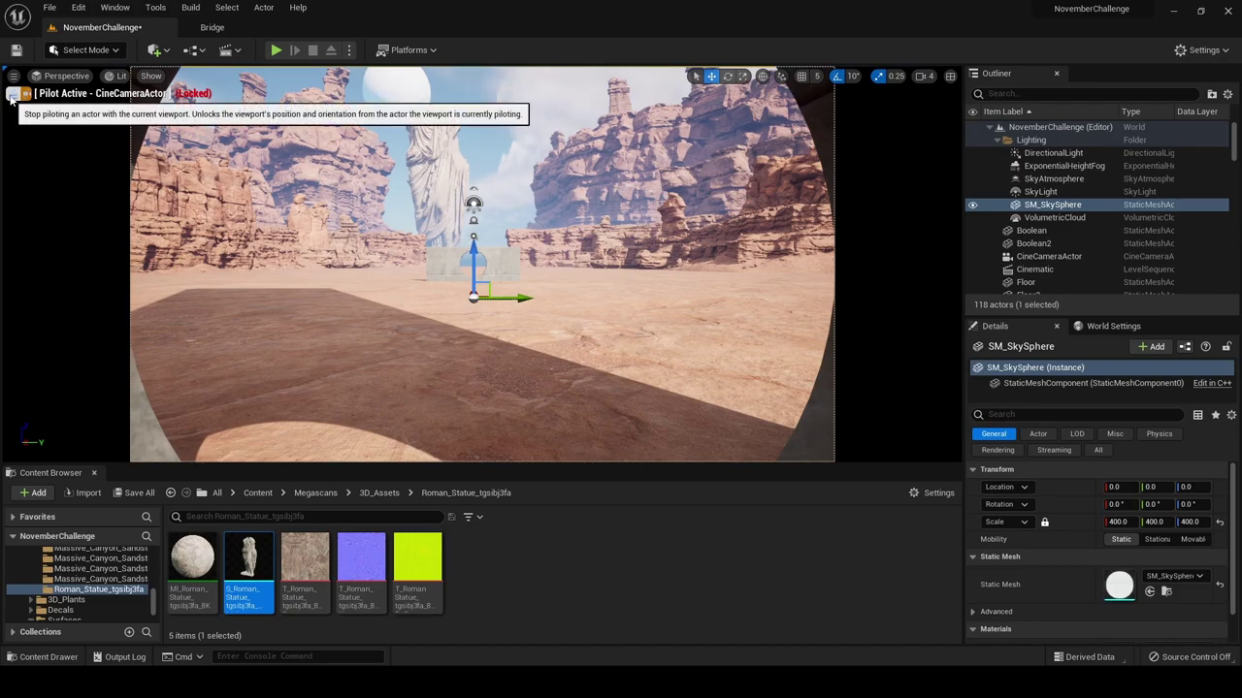
Stop piloting the CineCameraActor and paste a copy of the Canyon Sandstone Rock onto the shadowed sand between the two walls
left_click(27, 93)
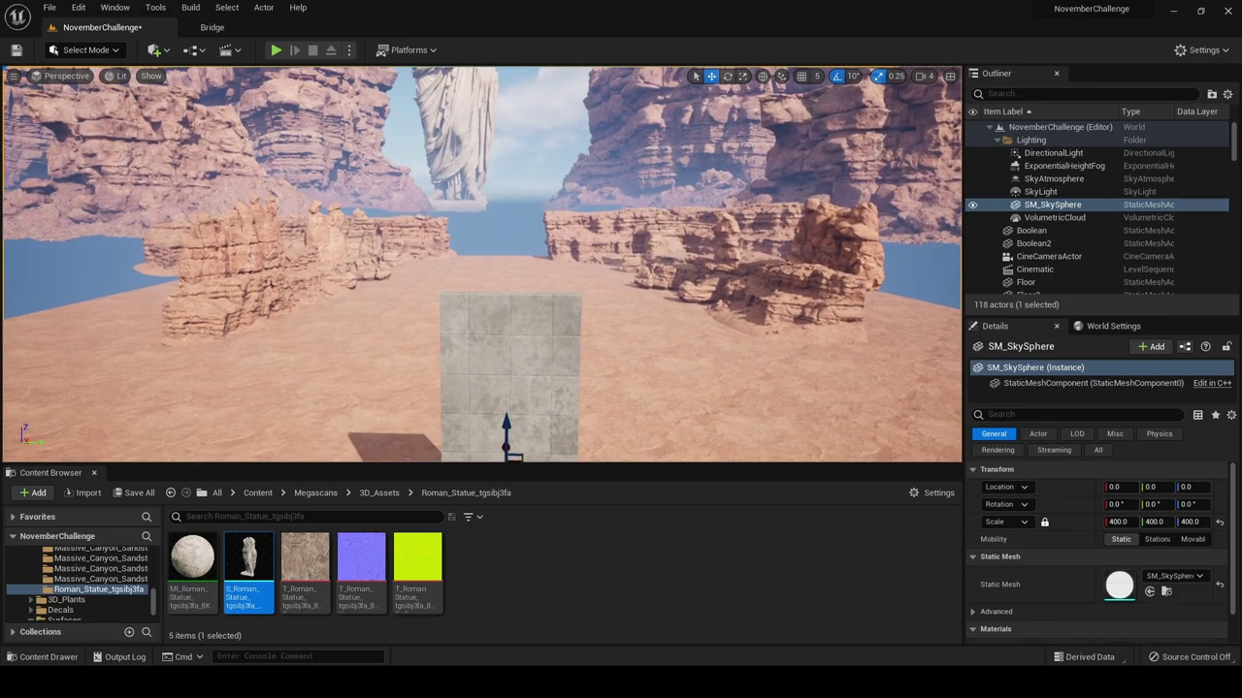
mouse_move(477, 315)
right_mouse_down()
mouse_move(446, 330)
mouse_move(472, 334)
right_mouse_up()
key("s")
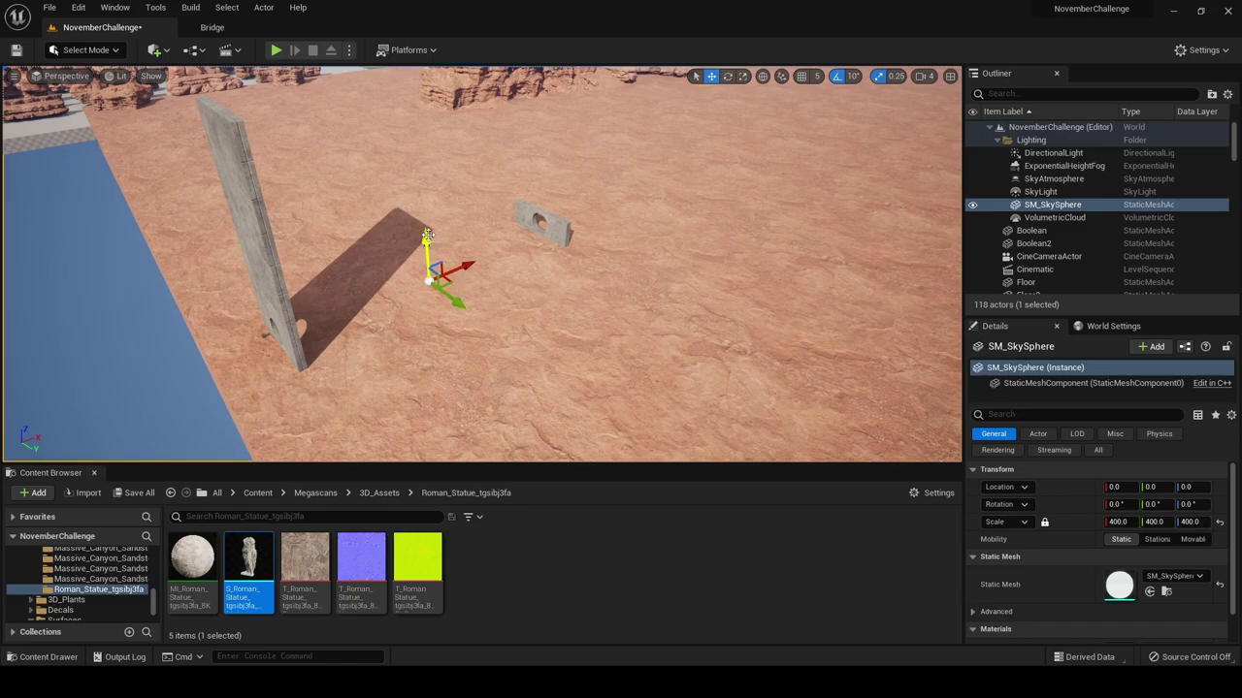
key("w")
right_click_drag(428, 235, 302, 277)
left_click(377, 256)
right_click_drag(376, 257, 491, 227)
key("w")
right_click(488, 230)
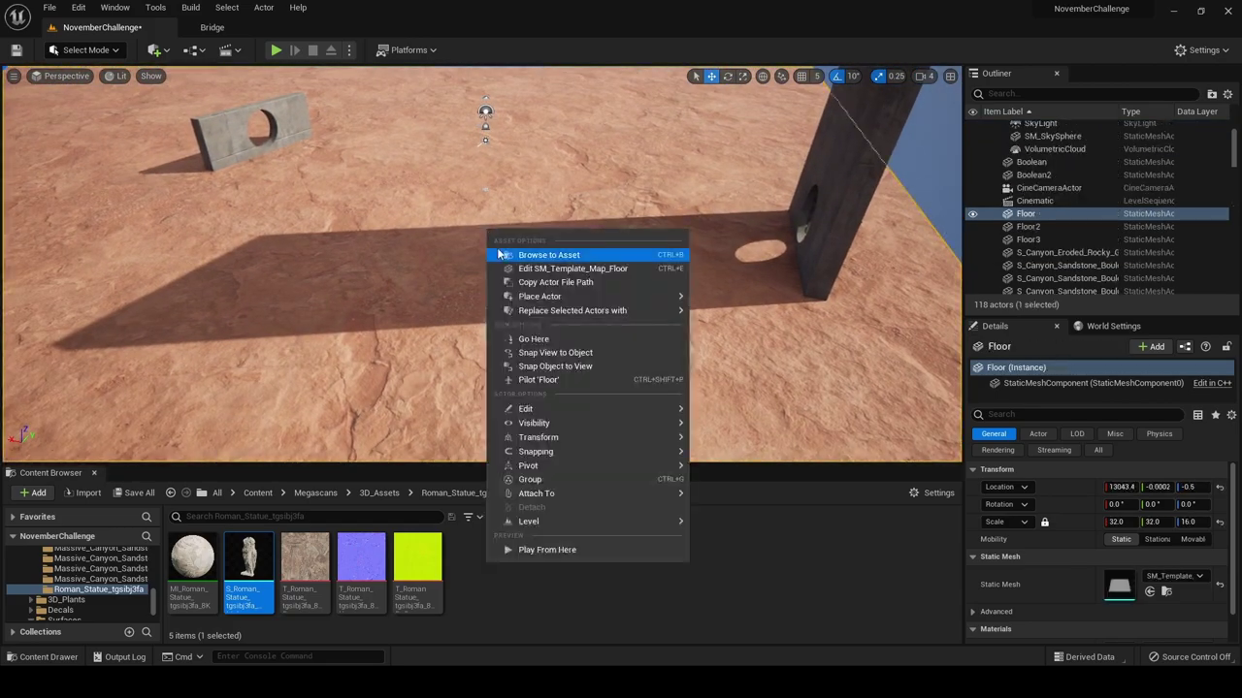
left_click(730, 452)
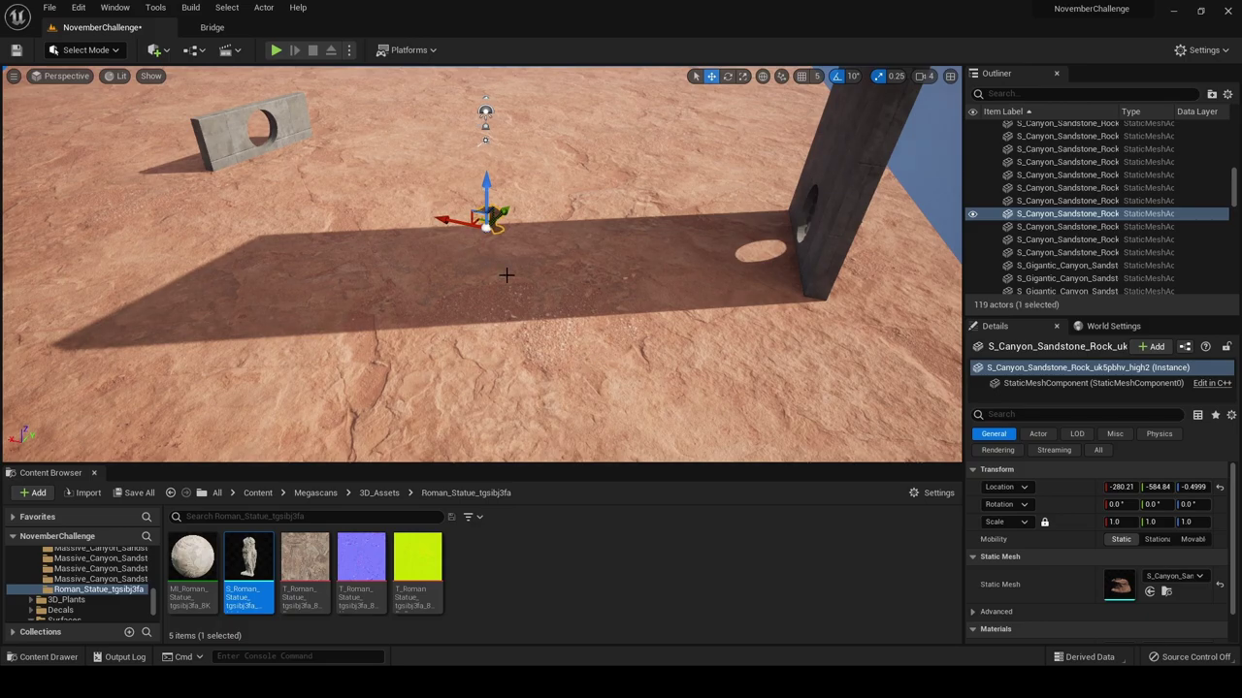
Rotate the pasted sandstone rock about the vertical axis to about 100 degrees
left_click_drag(511, 258, 532, 257)
key("w")
right_click_drag(532, 257, 782, 248)
left_click(924, 76)
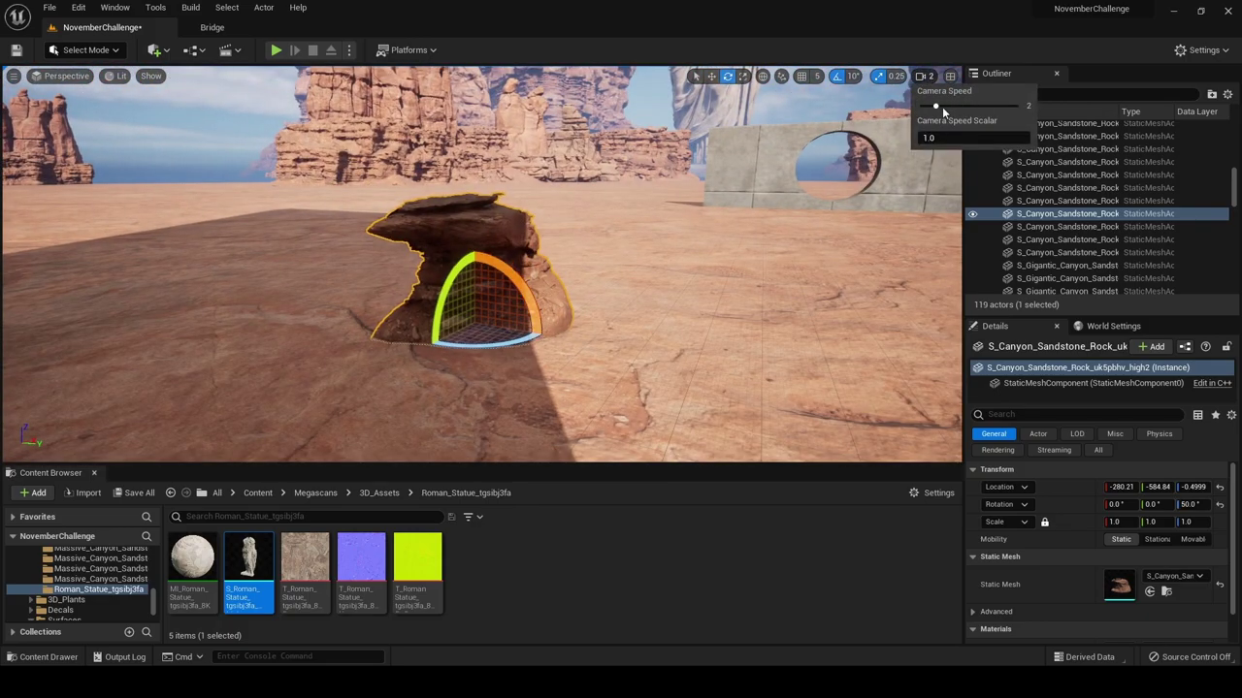
right_click_drag(621, 291, 650, 295)
key("a")
left_click_drag(545, 334, 560, 334)
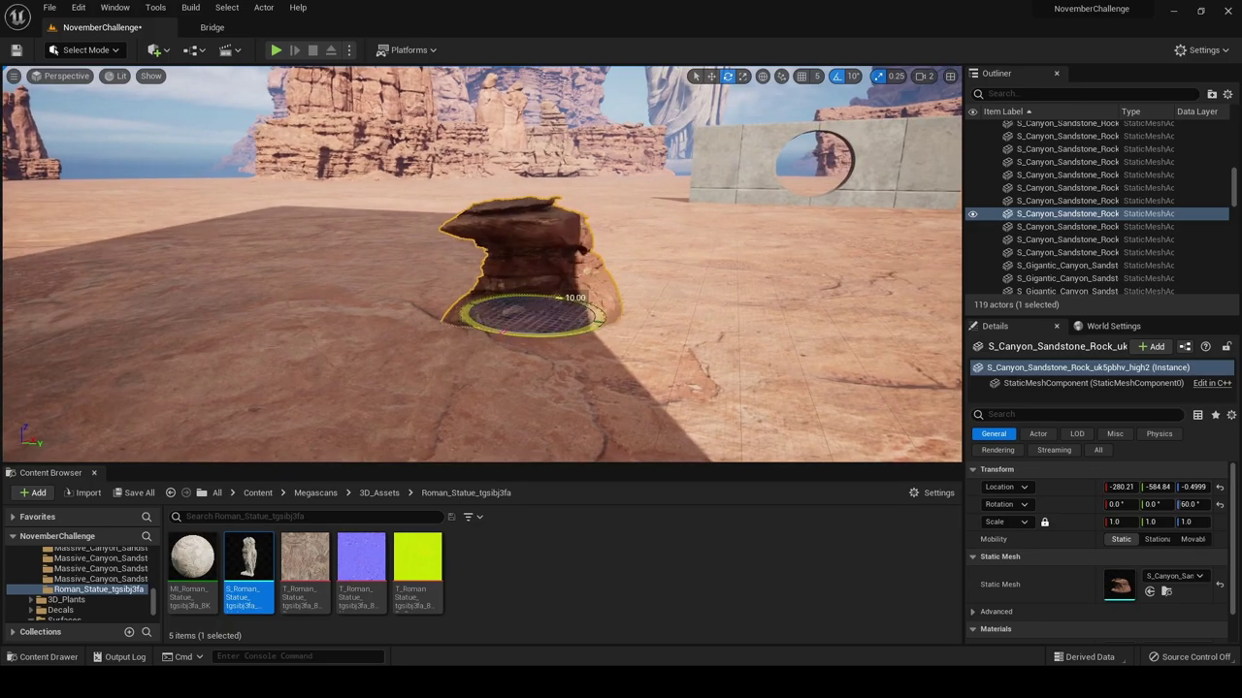
key("s")
mouse_move(604, 328)
right_mouse_down()
mouse_move(718, 269)
mouse_move(650, 335)
mouse_move(582, 326)
right_mouse_up()
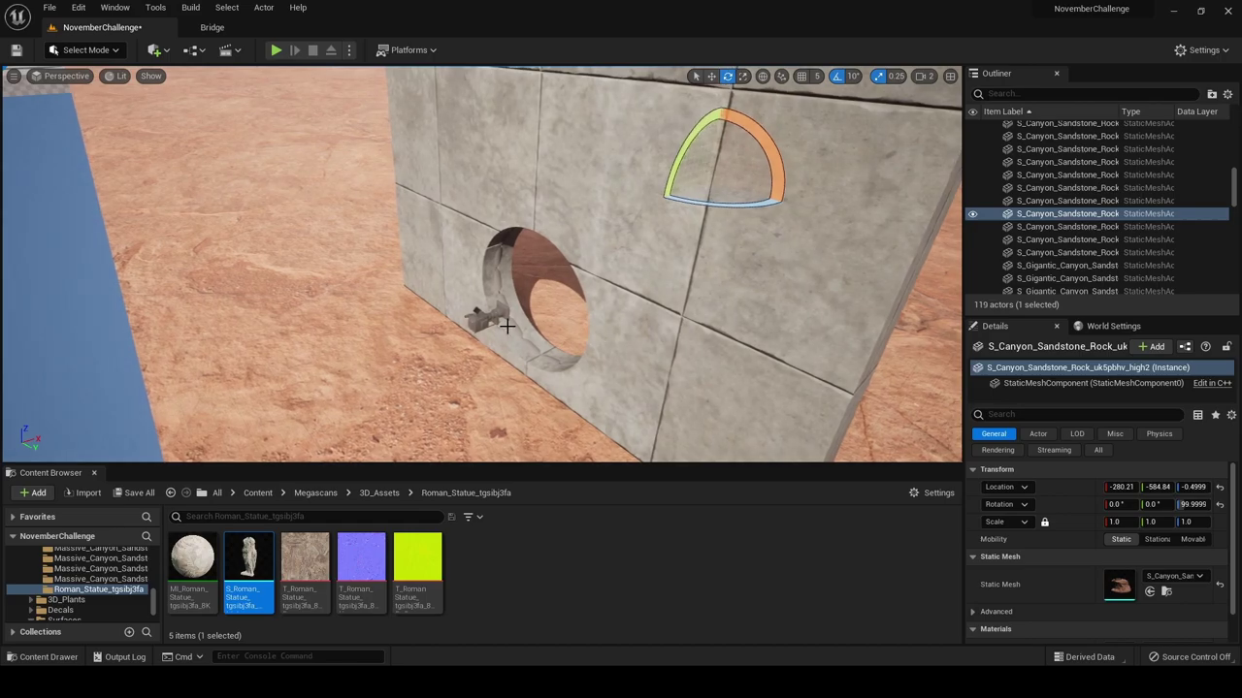
Select the CineCameraActor in the wall opening and keep its preview pinned in the viewport
left_click(500, 323)
mouse_move(675, 348)
right_mouse_down()
mouse_move(747, 330)
mouse_move(699, 354)
mouse_move(675, 349)
right_mouse_up()
key("s")
Move the sandstone rock along Y out of the shadow to about 757 and scale it uniformly to 2
left_click(353, 321)
right_click_drag(422, 330, 441, 336)
key("s")
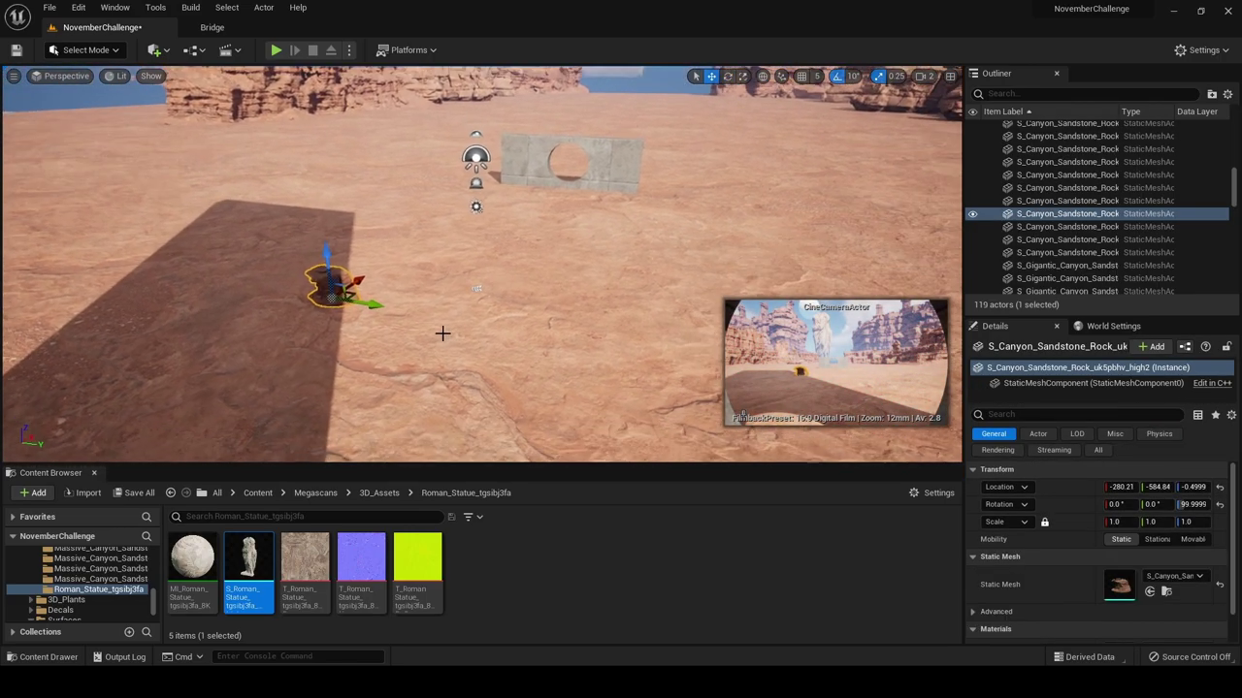
left_click_drag(365, 305, 670, 357)
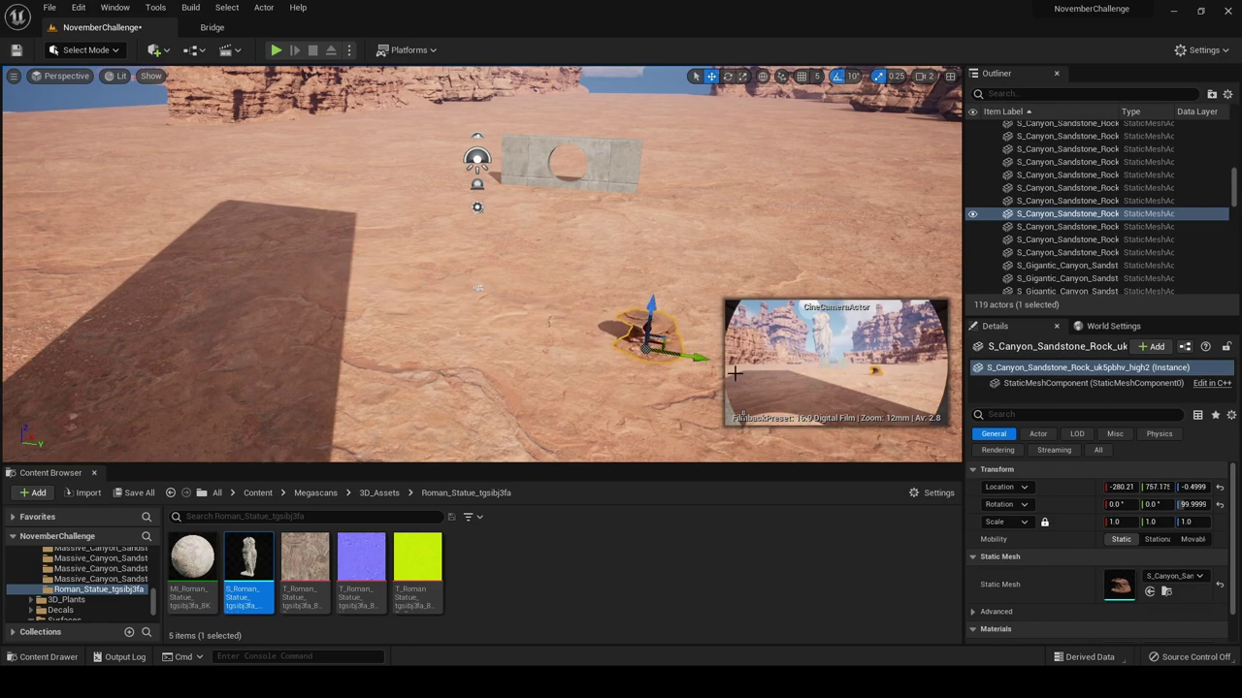
type("2")
key("Return")
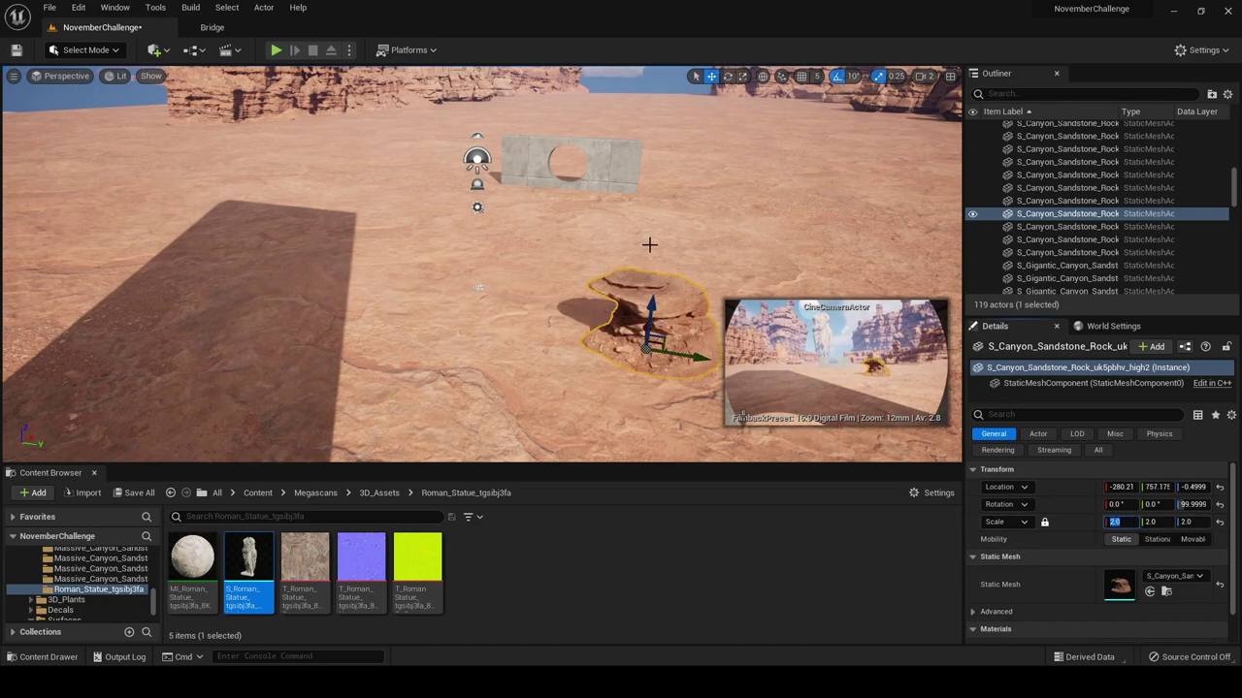
Move the sandstone rock to about X 863, Y 2144, rotate it to about 80 degrees and deselect it
key("s")
key("d")
right_click_drag(649, 244, 609, 281)
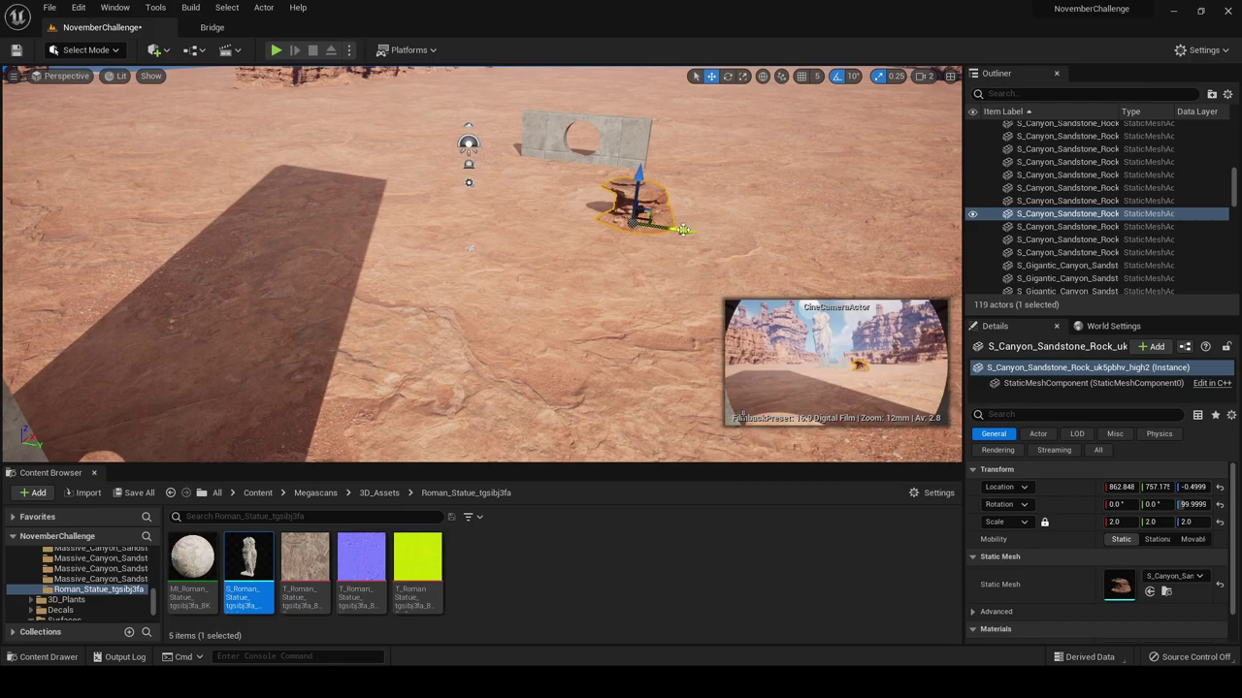
left_click_drag(683, 230, 954, 272)
right_click_drag(813, 256, 902, 252)
key("e")
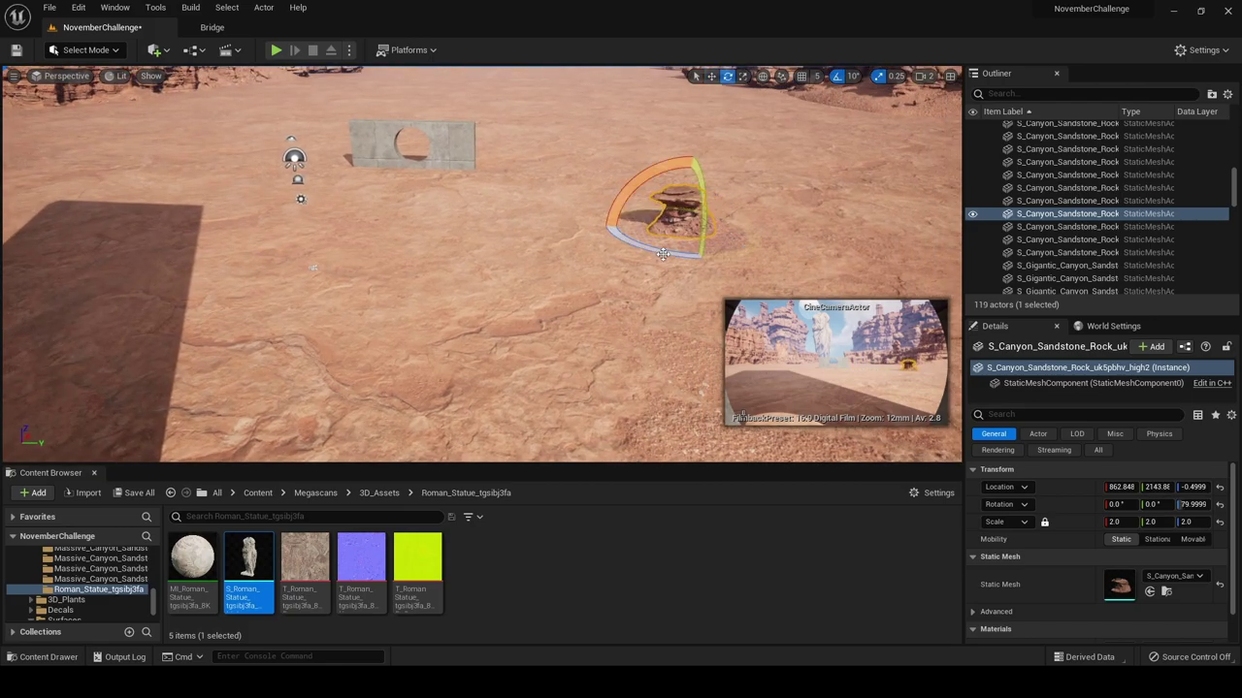
left_click(727, 178)
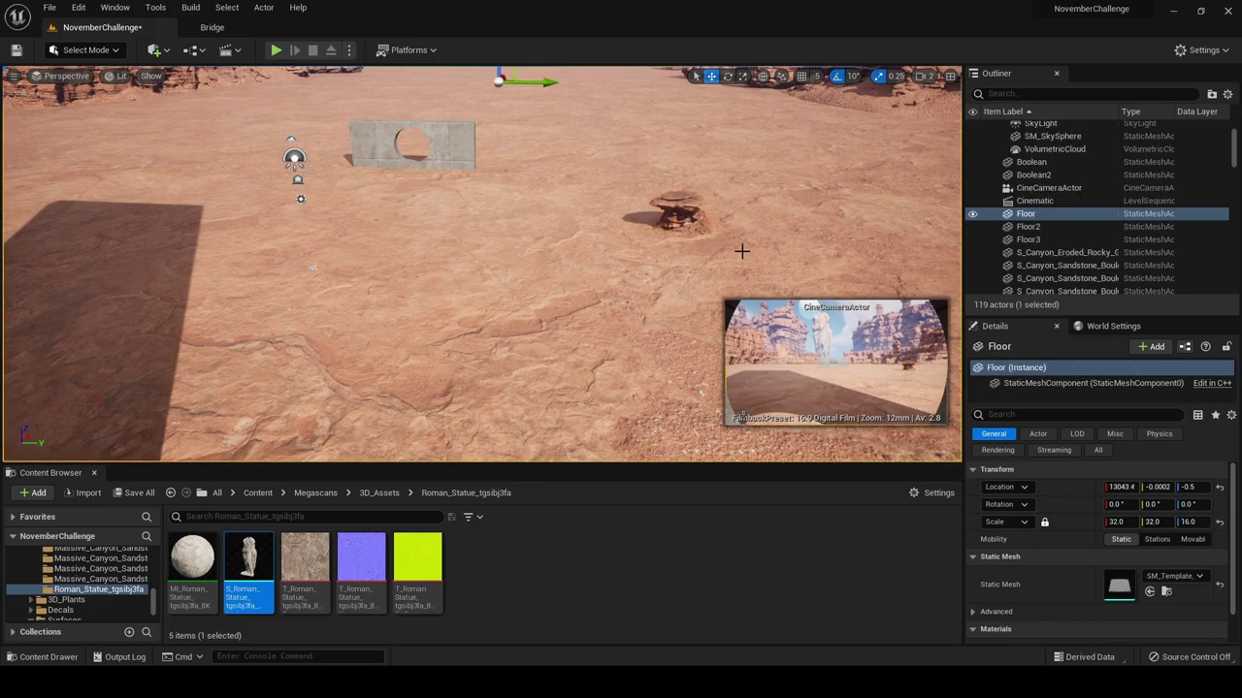
Paste a copy of the Canyon Sandstone Cliff Base onto the open sand beyond the rock and scale it uniformly to 2
right_click_drag(726, 178, 726, 208)
left_click(923, 75)
right_click_drag(501, 316, 505, 323)
left_click(505, 323)
right_click_drag(621, 260, 621, 260)
left_click(616, 242)
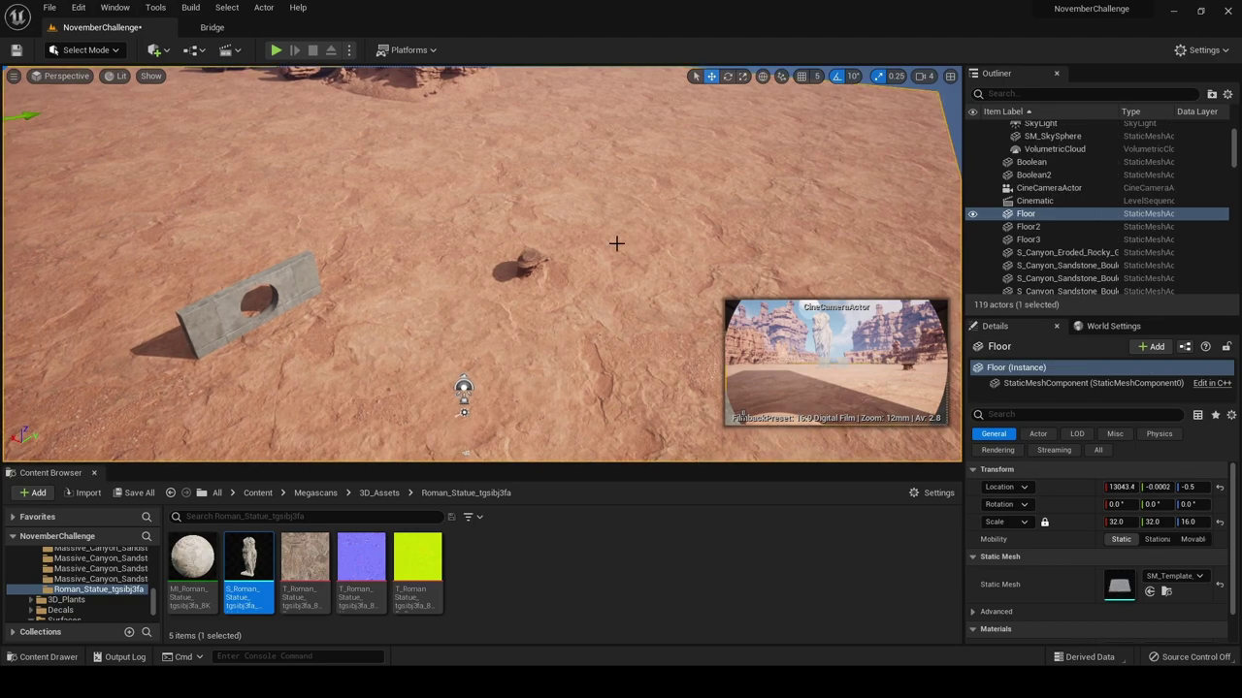
right_click(616, 243)
mouse_move(690, 424)
left_click(867, 471)
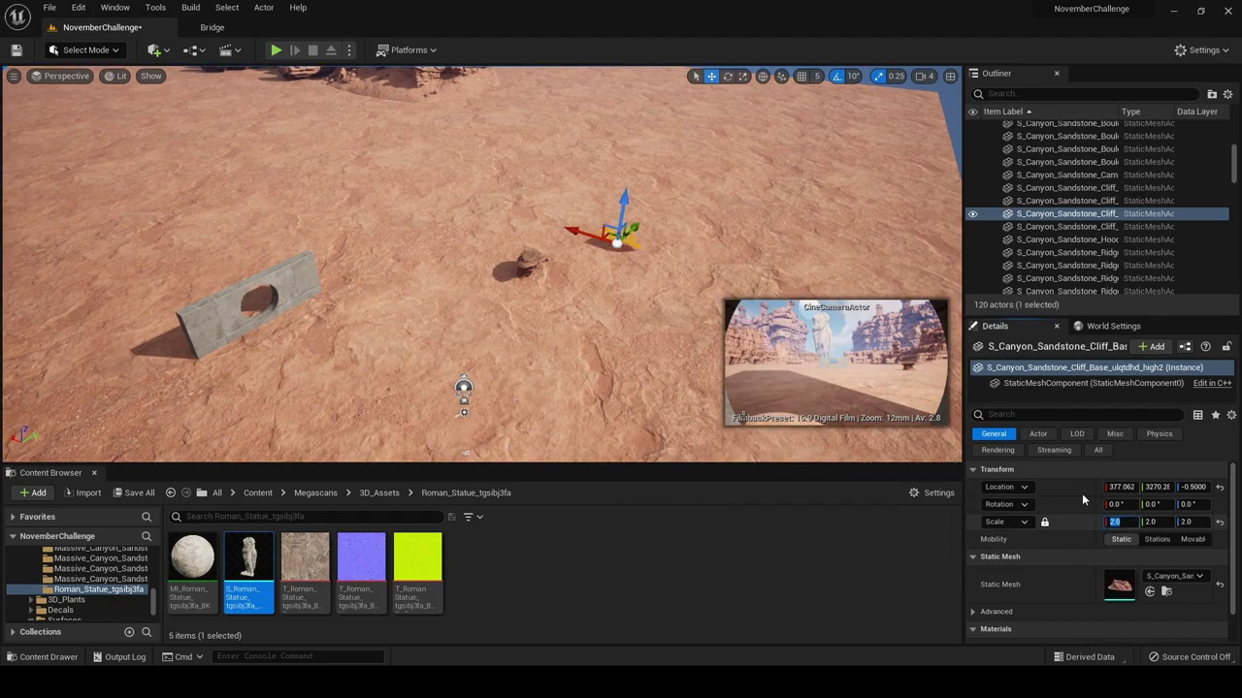
Rotate the pasted cliff base about the vertical axis to about 130 degrees
left_click(627, 247)
key("e")
left_click_drag(645, 279, 646, 278)
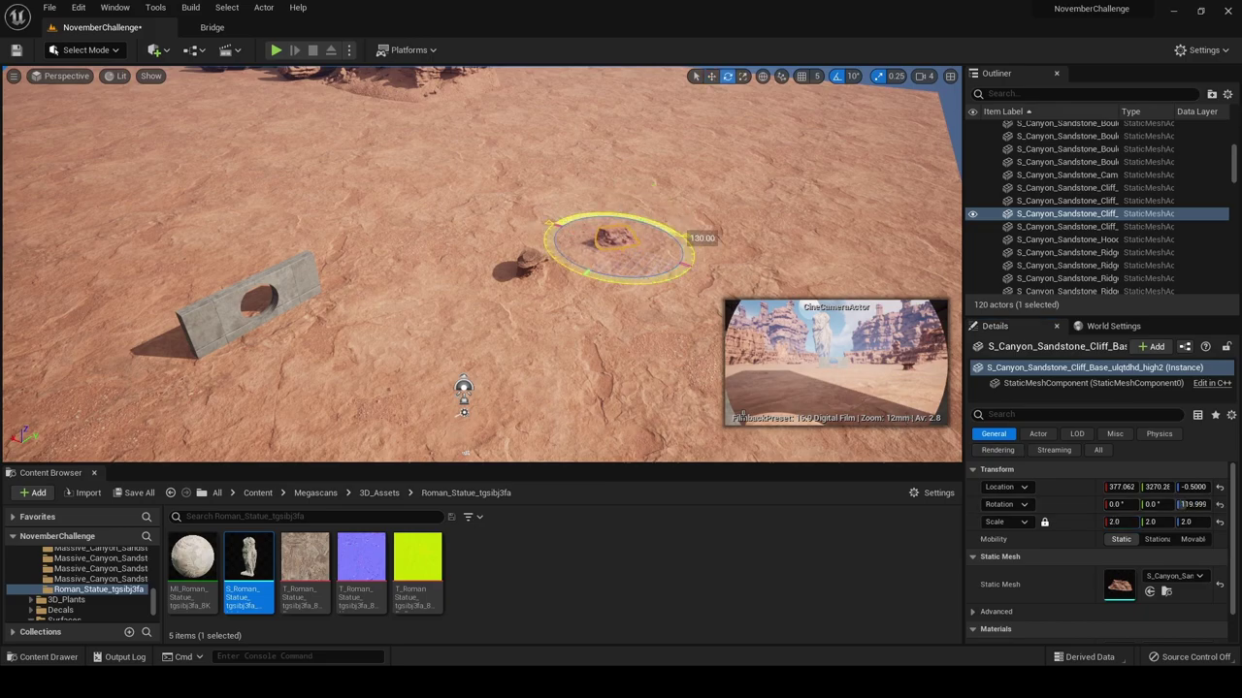
left_click_drag(679, 237, 679, 237)
Move the cliff base to about X -1160, Y 1151, sink it to about Z -10.8 and deselect it
key("w")
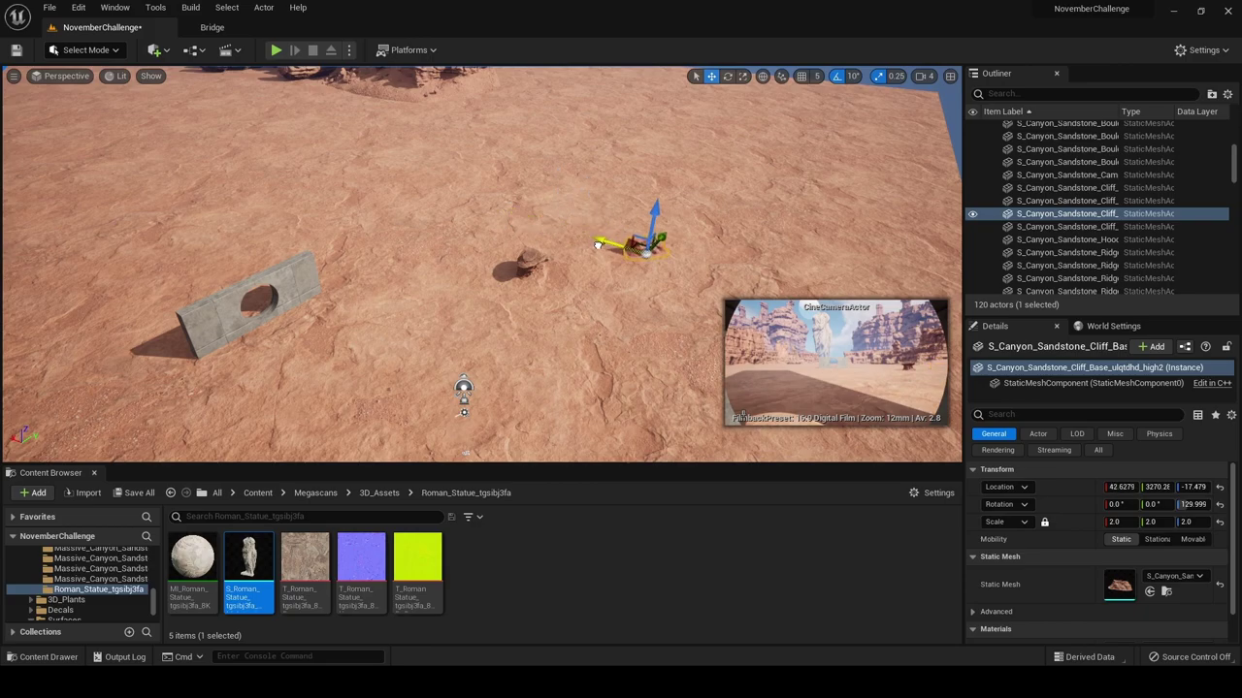
left_click_drag(631, 258, 566, 333)
right_click_drag(565, 332, 613, 357)
left_click_drag(427, 299, 609, 308)
key("f")
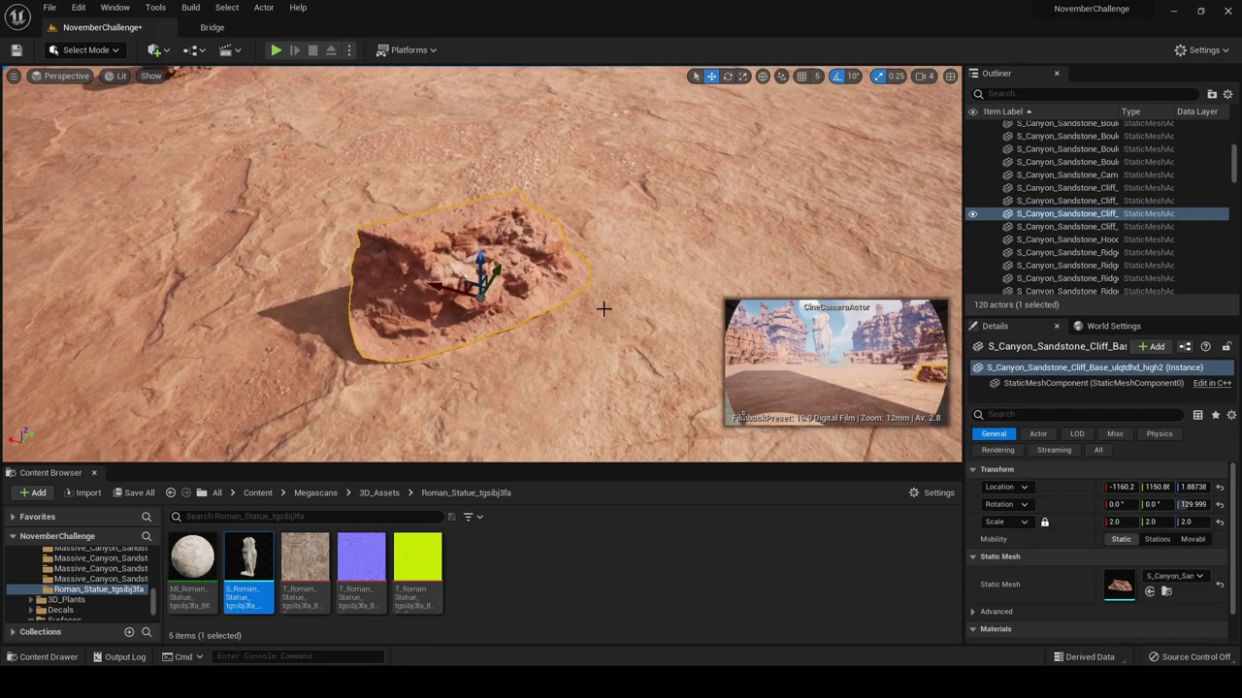
left_click_drag(483, 255, 483, 266)
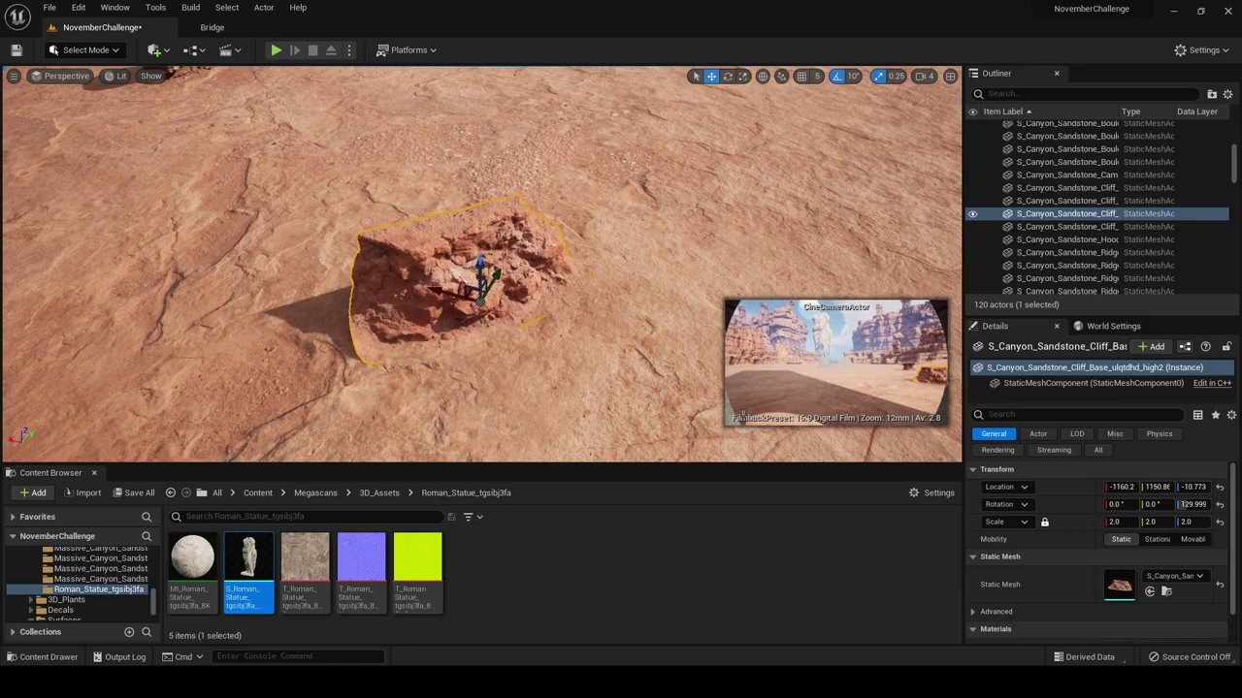
left_click(582, 218)
Copy the Canyon Sandstone Rock Formation from the source rocks and paste it onto the sand at about X 3199, Y 3162
right_click_drag(582, 219, 728, 278)
scroll(653, 258, "down", 10)
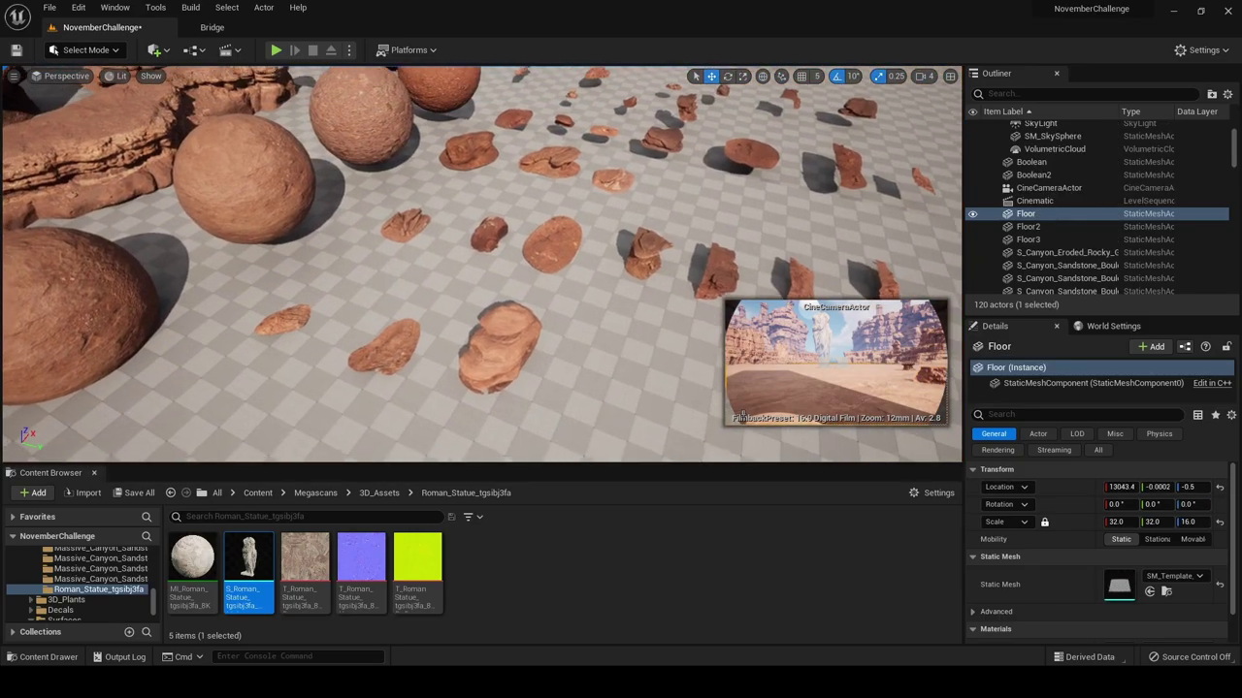
left_click(509, 291)
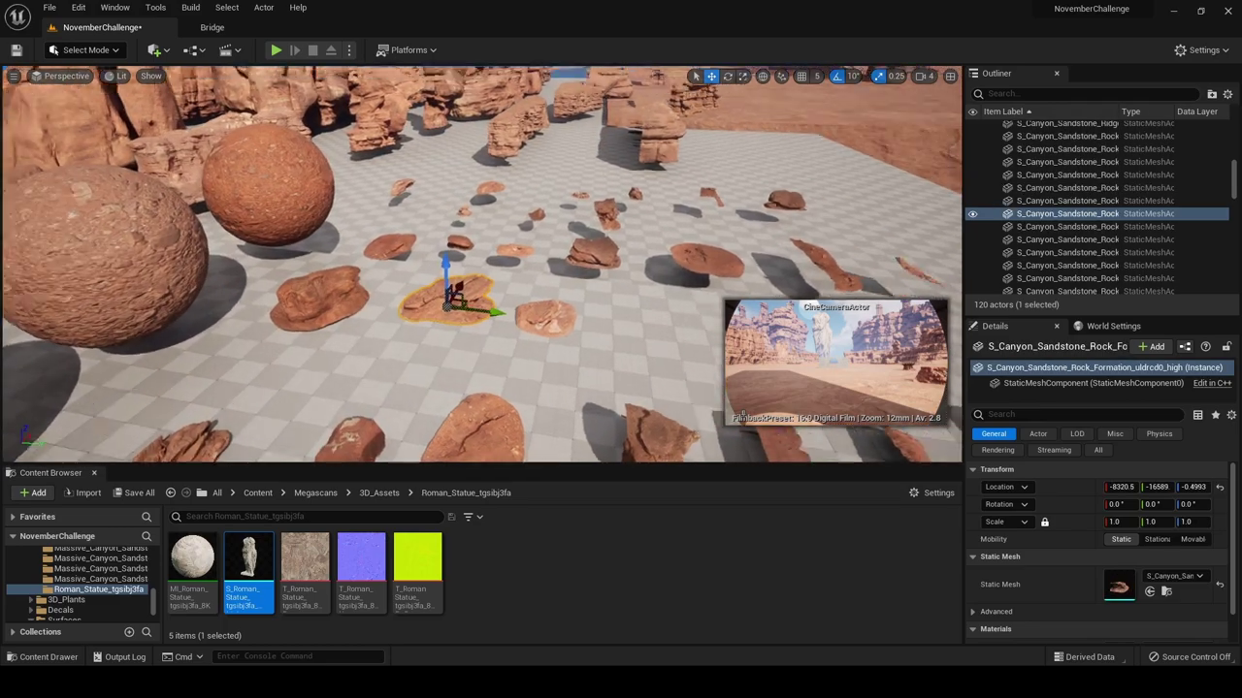
key("f")
mouse_move(507, 377)
right_mouse_down()
mouse_move(509, 325)
mouse_move(507, 377)
right_mouse_up()
key("w")
right_click(507, 377)
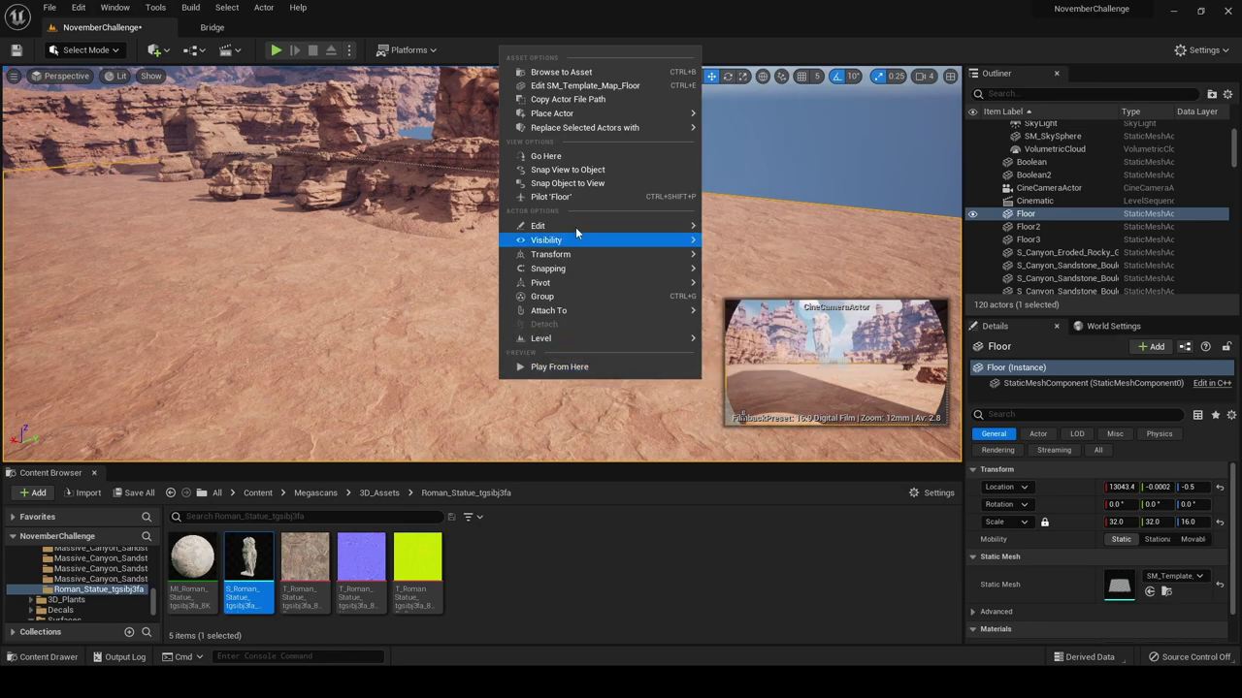
mouse_move(572, 226)
left_click(751, 272)
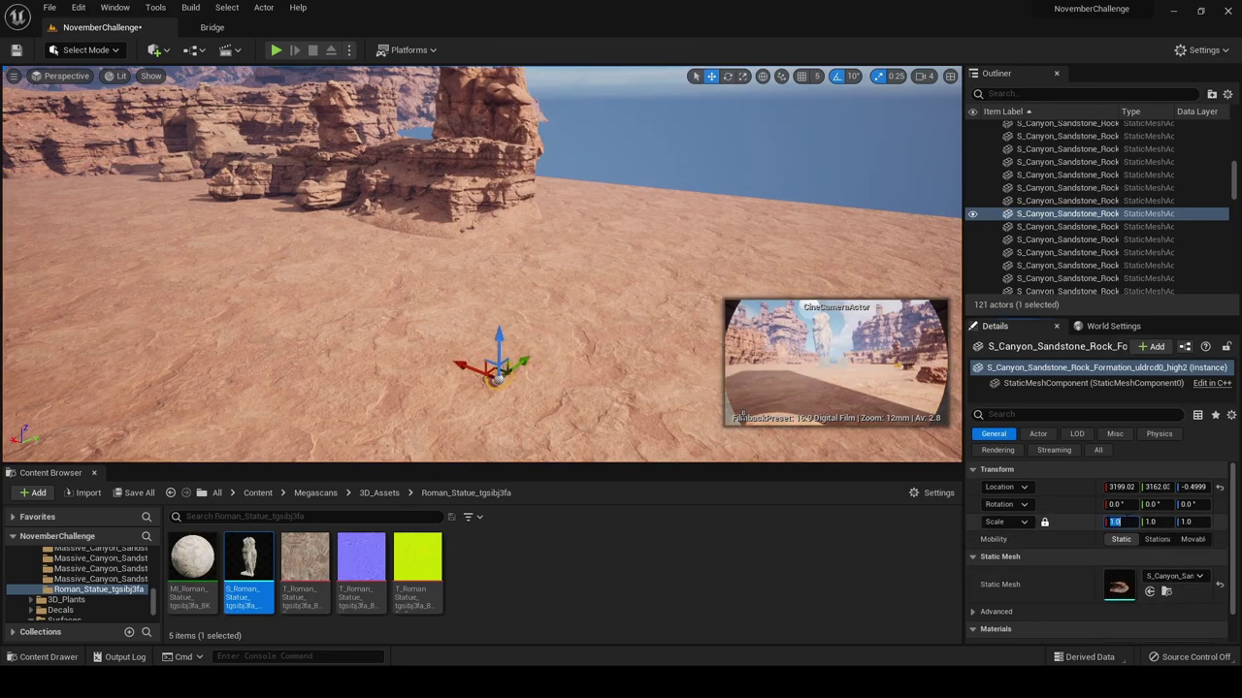
Scale the rock formation uniformly to 2, sink it to about Z -19 and move it along Y to about 4982
key("f")
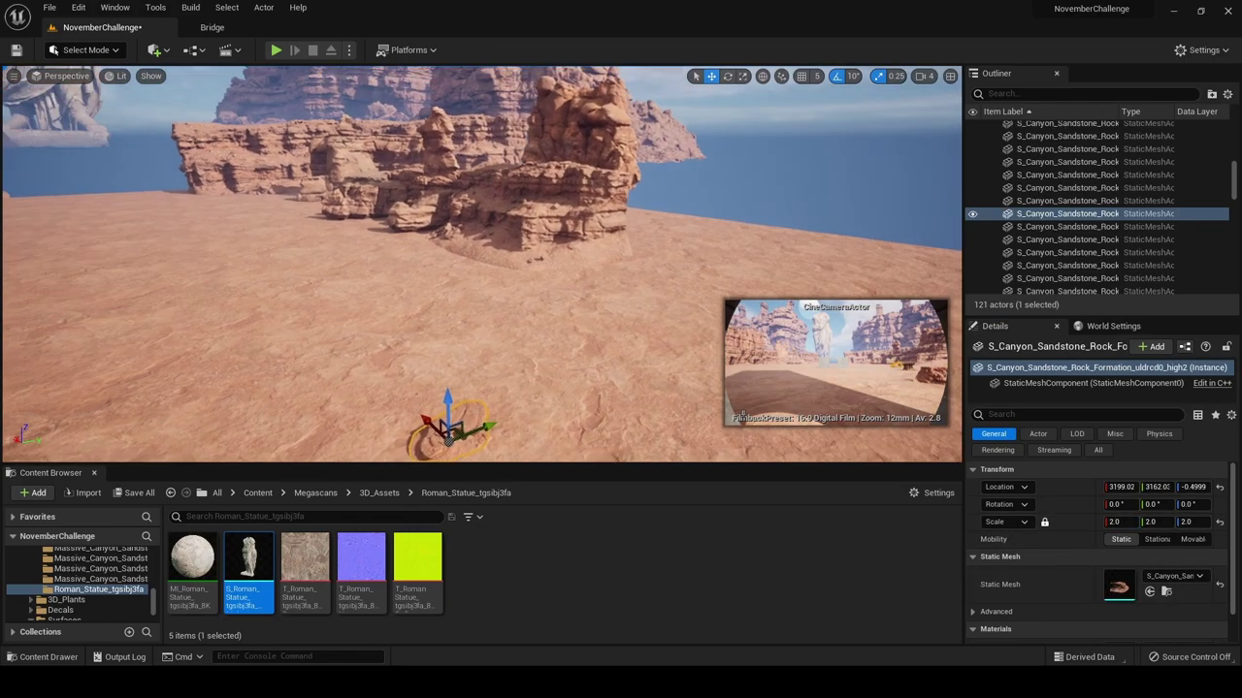
left_click_drag(485, 274, 485, 283)
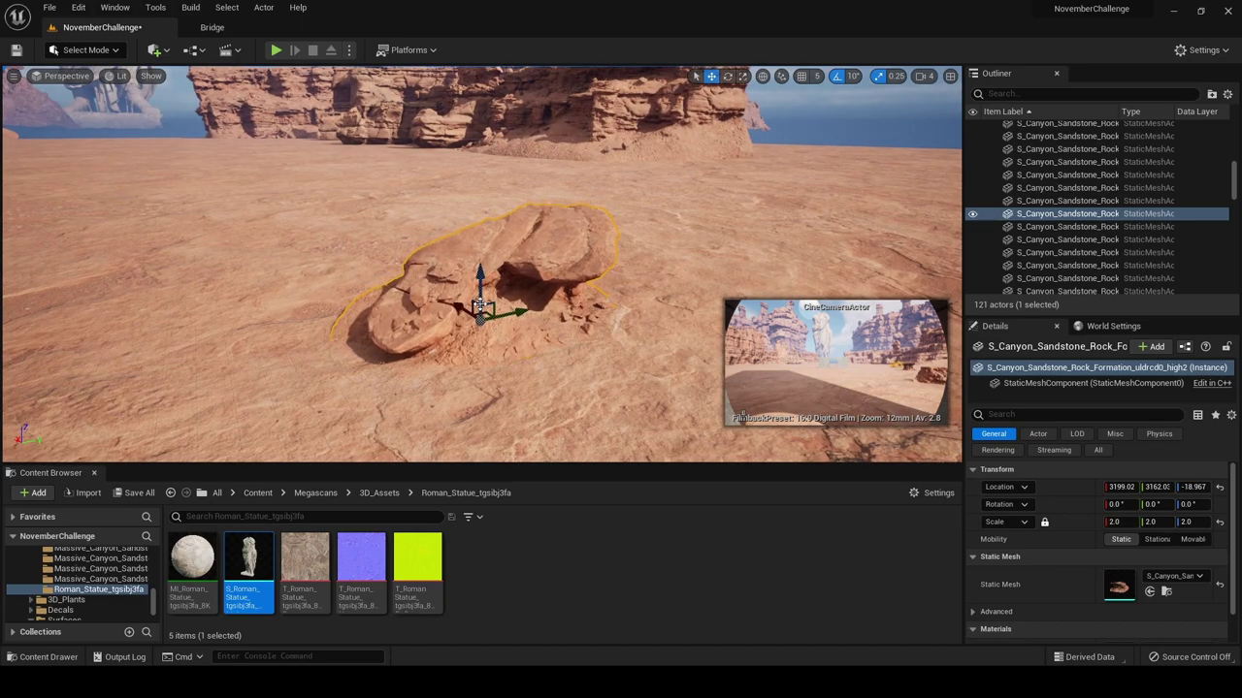
key("s")
mouse_move(572, 229)
right_mouse_down()
mouse_move(555, 262)
mouse_move(572, 229)
right_mouse_up()
left_click_drag(570, 227, 673, 219)
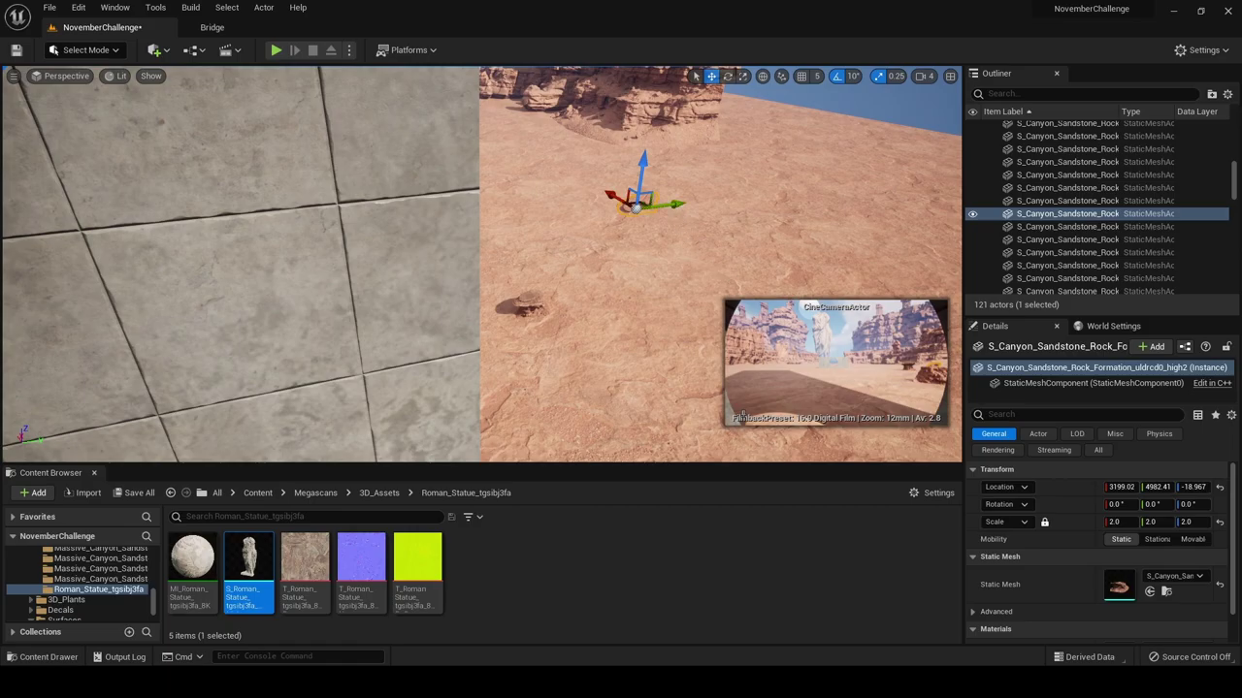
left_click(635, 281)
Copy the Canyon Sandstone Boulder from the source rocks and paste it beside the wall's shadow at about X 1236, Y -1894
key("s")
right_click_drag(635, 281, 417, 320)
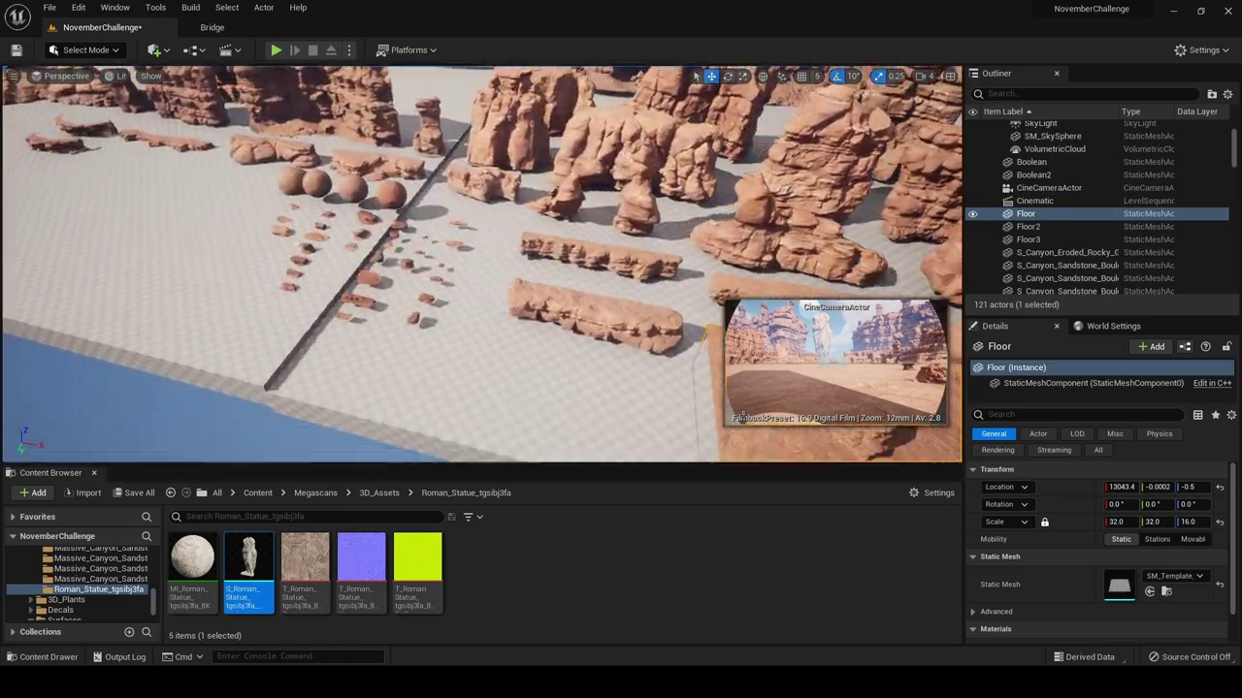
key("w")
right_click_drag(555, 296, 543, 349)
left_click(526, 292)
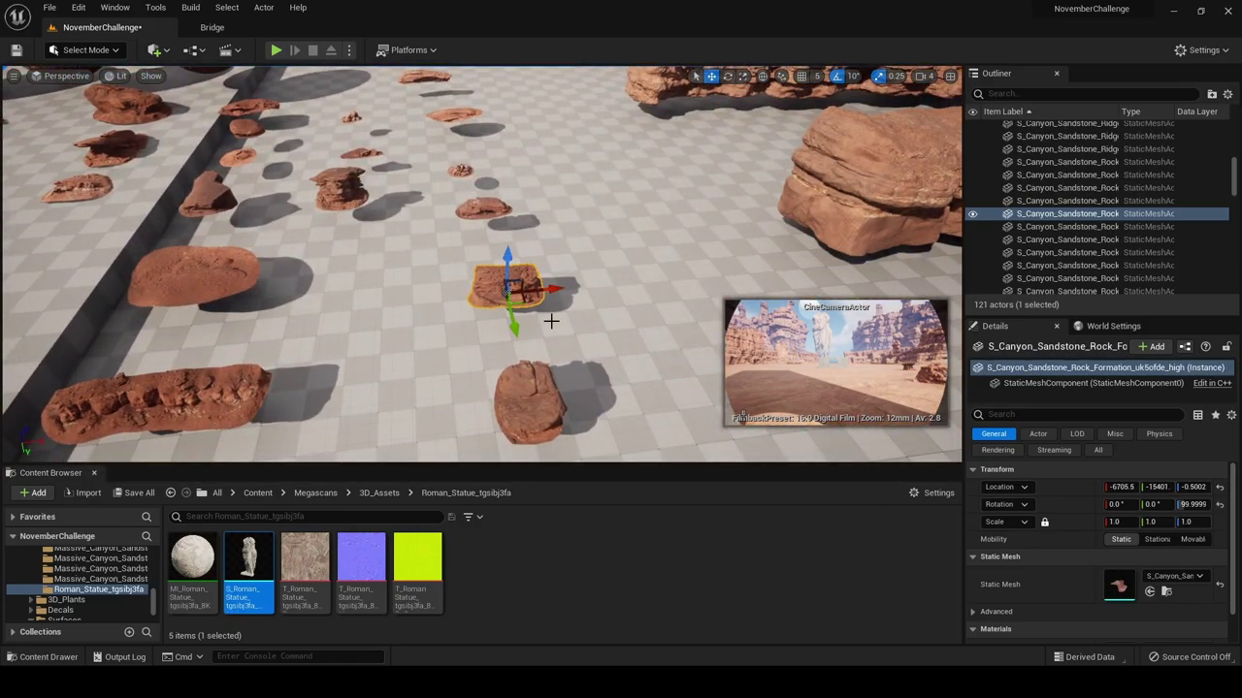
right_click_drag(610, 291, 897, 296)
left_click(624, 257)
left_click(524, 263)
key("w")
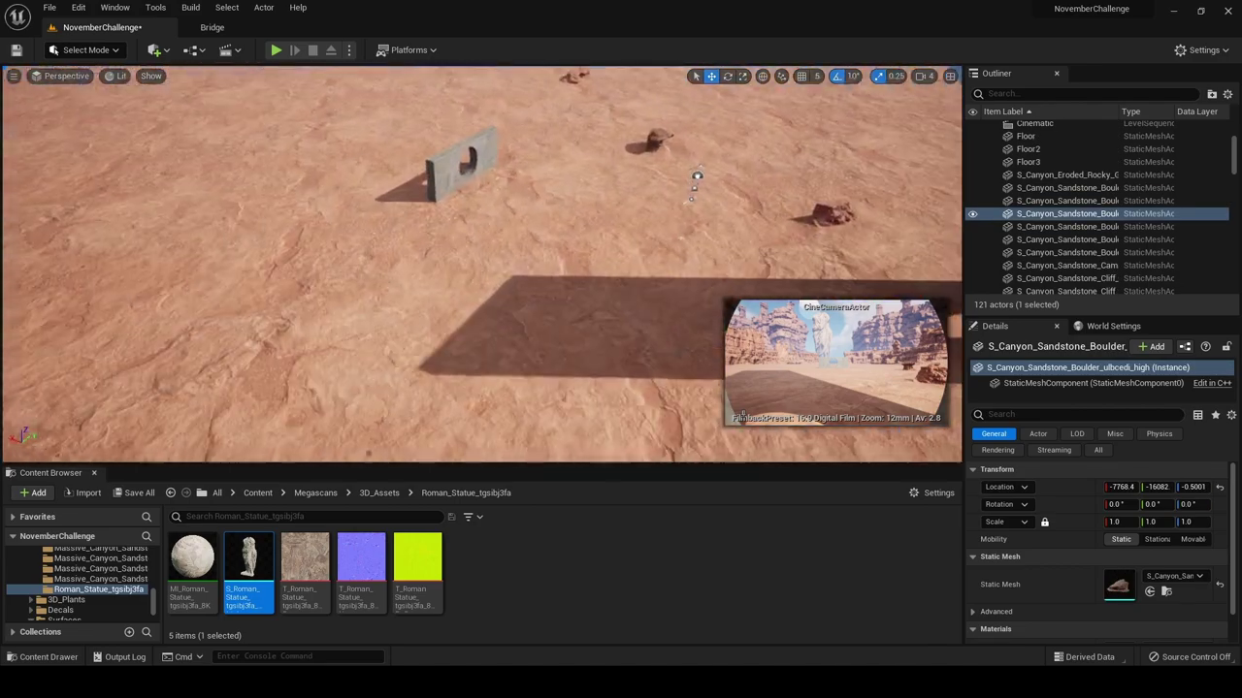
right_click_drag(536, 277, 538, 281)
right_click(442, 312)
mouse_move(479, 489)
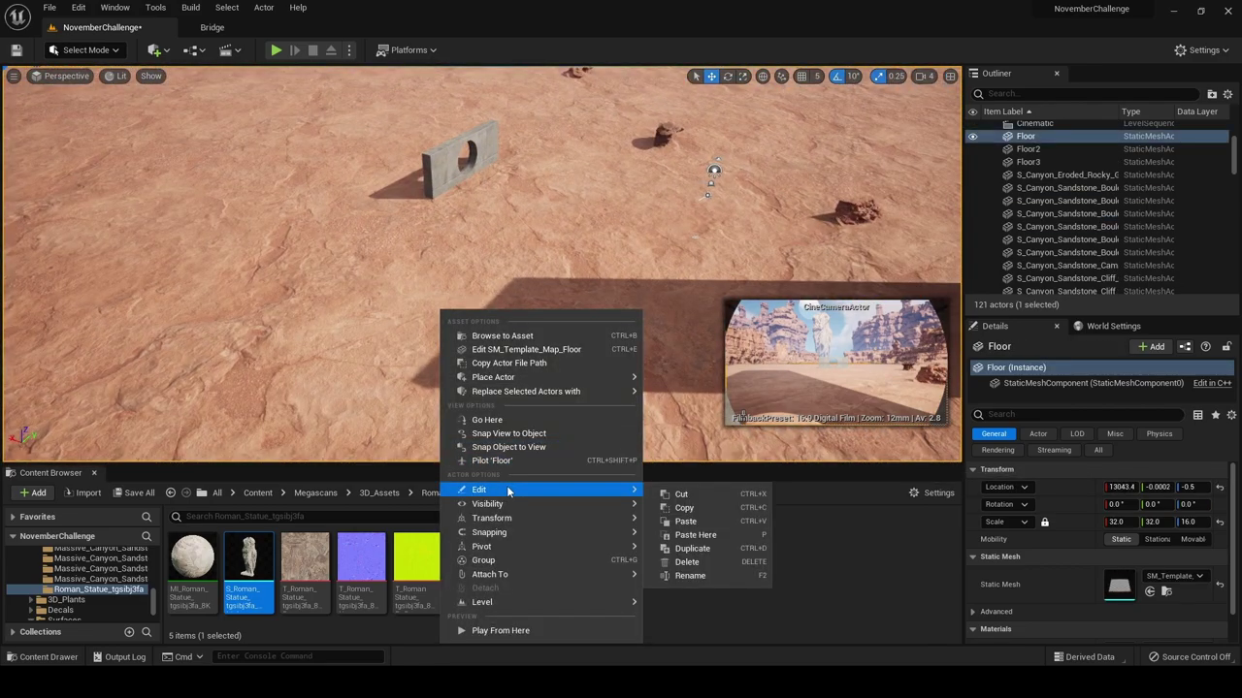
left_click(695, 536)
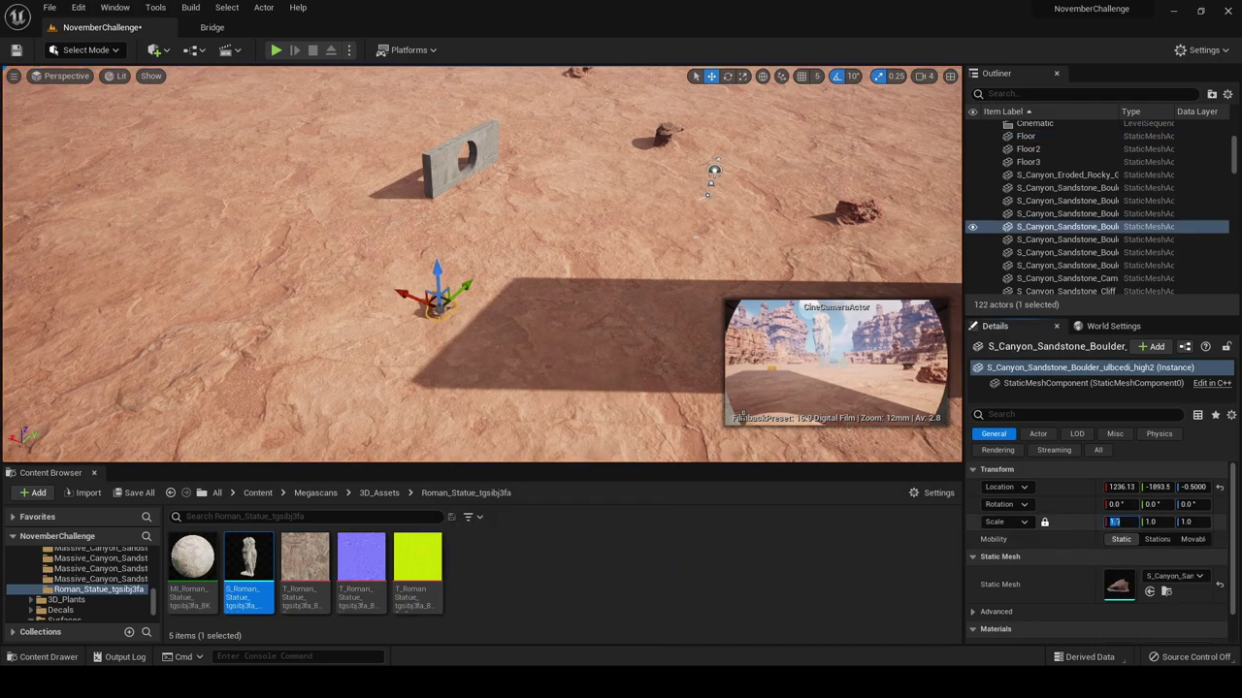
Scale the pasted boulder uniformly to 2, sink it to about Z -12.6 and move it to about X 1346, Y 1060
type("2")
key("Return")
key("w")
mouse_move(582, 263)
right_mouse_down()
mouse_move(524, 247)
mouse_move(582, 263)
right_mouse_up()
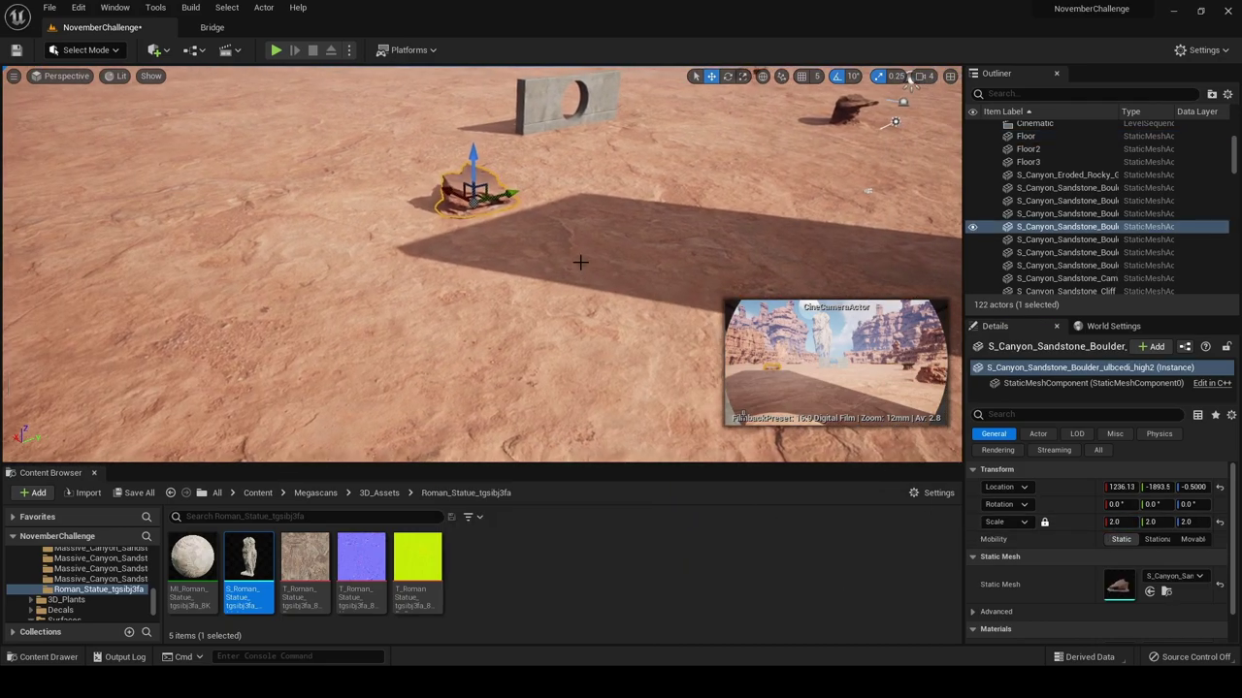
key("f")
left_click_drag(489, 243, 783, 256)
scroll(512, 305, "down", 10)
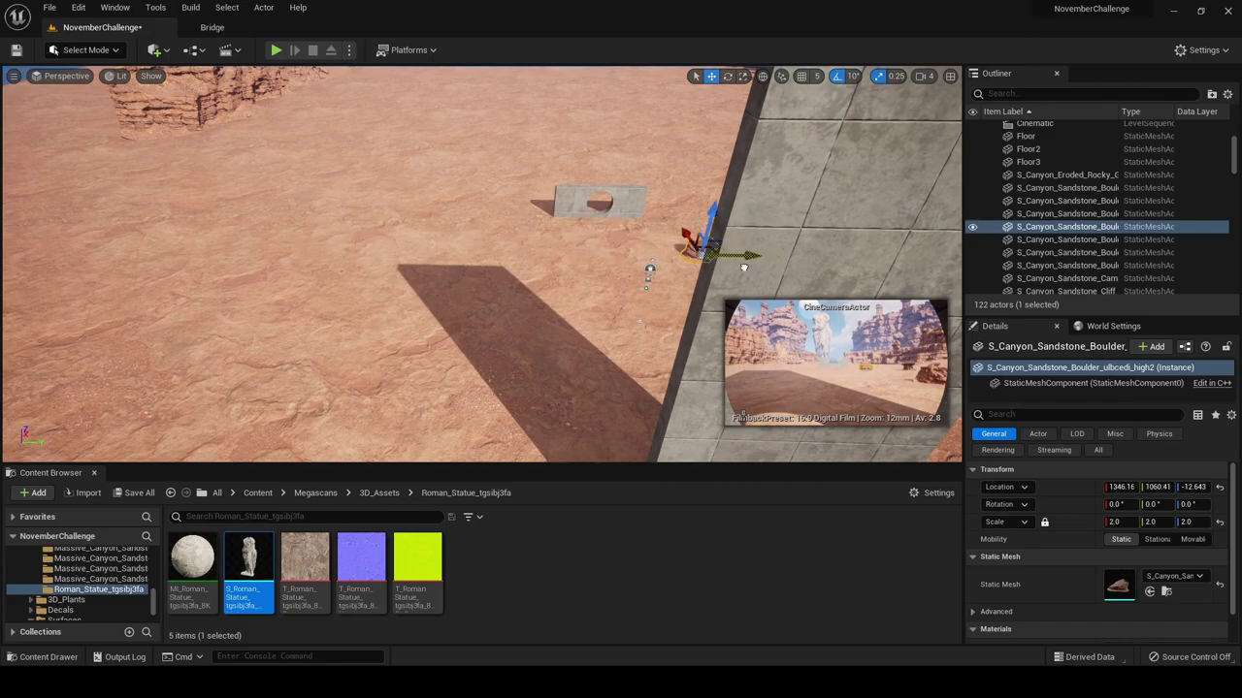
left_click(746, 264)
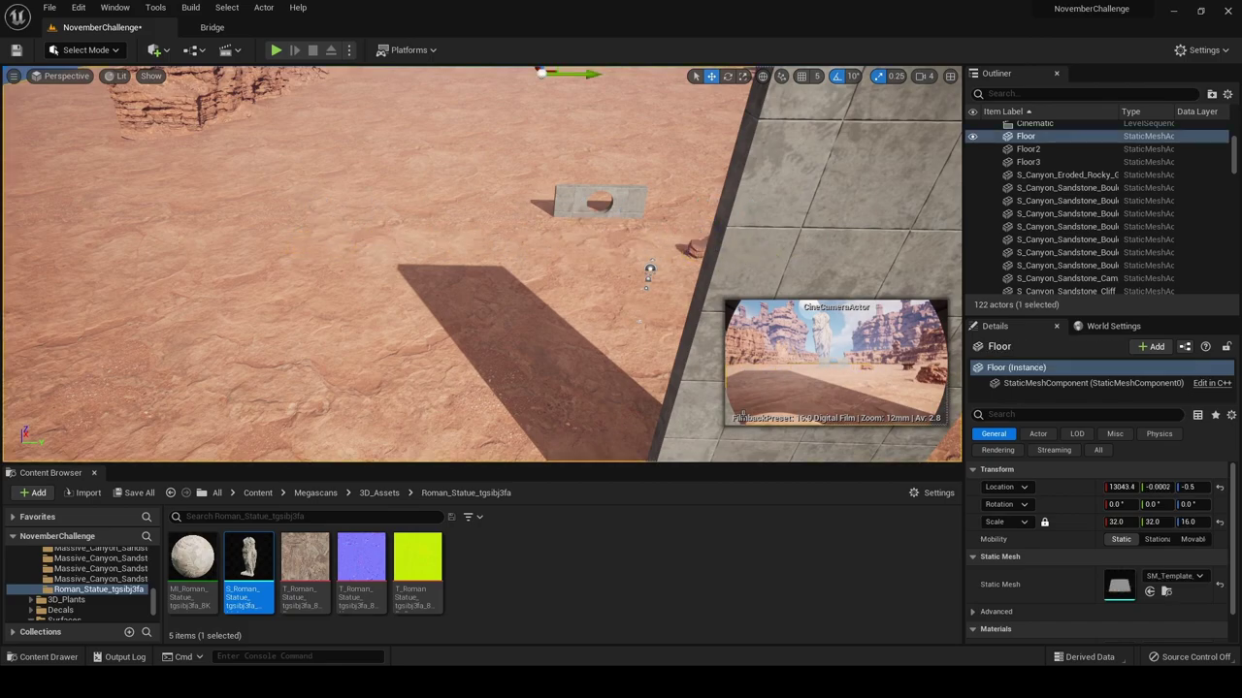
Copy the Canyon Sandstone Rock Formation from the source rocks and paste it onto the sand at about X 1006, Y -2554
key("f")
key("w")
mouse_move(349, 260)
right_mouse_down()
mouse_move(446, 306)
mouse_move(436, 315)
mouse_move(349, 260)
right_mouse_up()
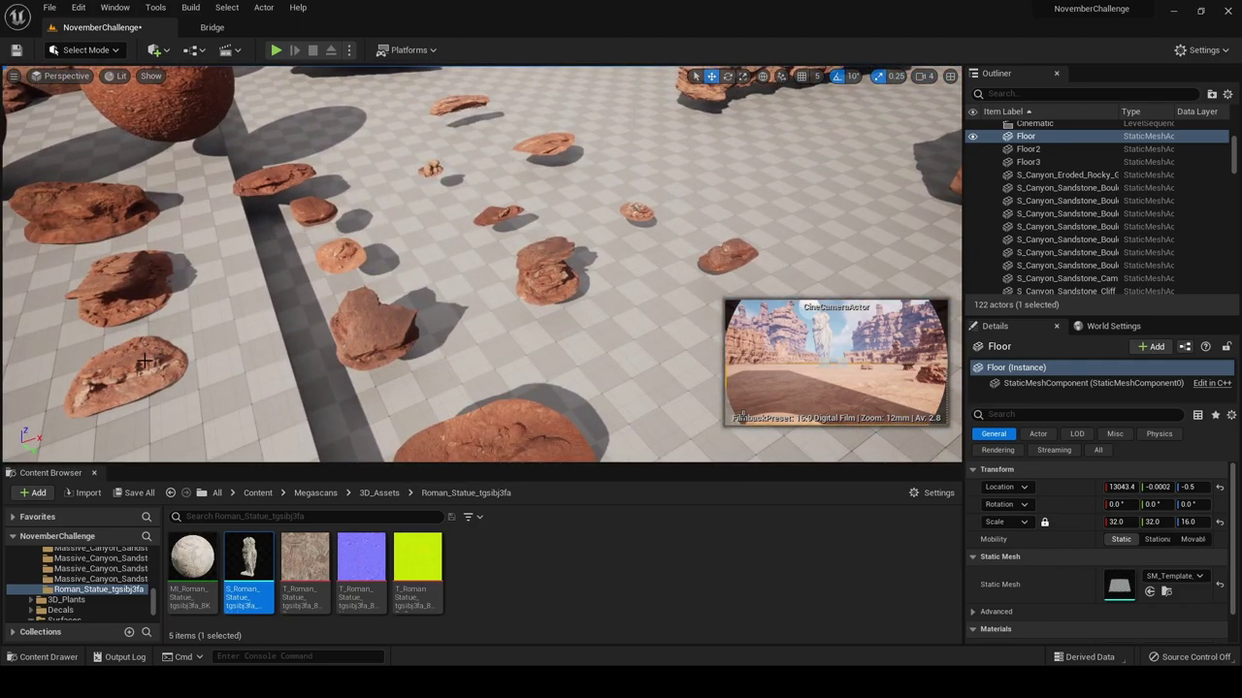
left_click(158, 312)
left_click(145, 305)
right_click_drag(170, 260, 582, 218)
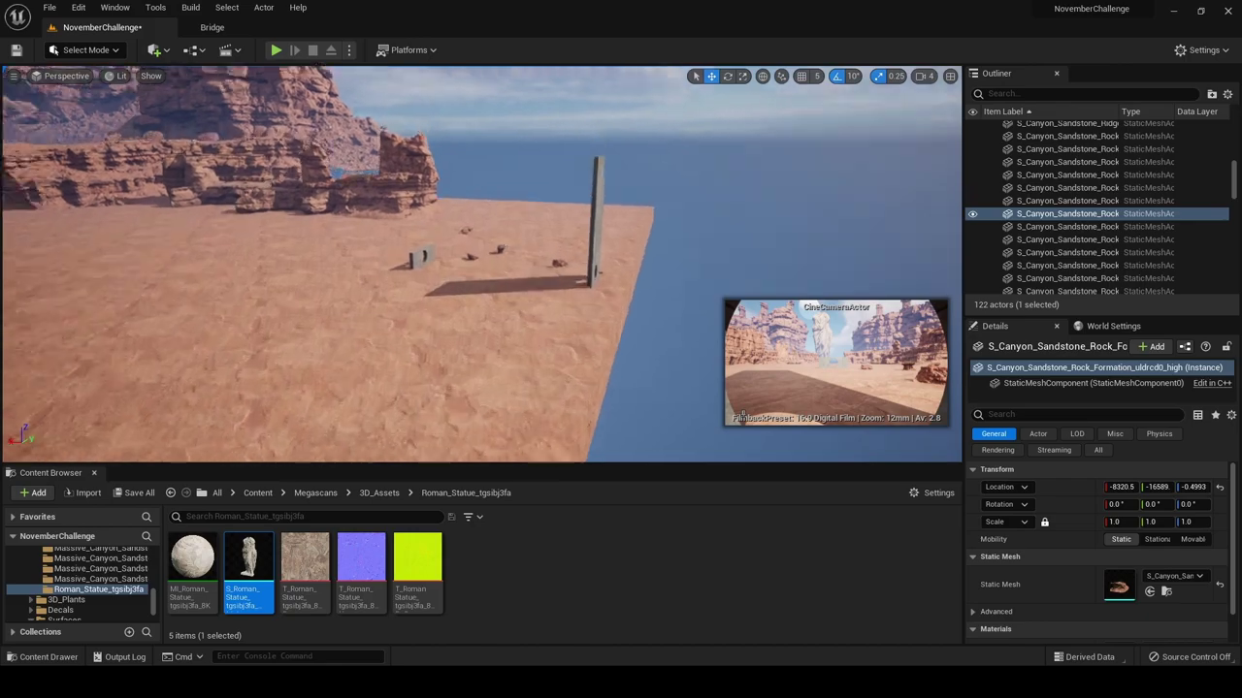
key("w")
mouse_move(314, 276)
right_mouse_down()
mouse_move(291, 320)
mouse_move(314, 276)
right_mouse_up()
right_click(430, 230)
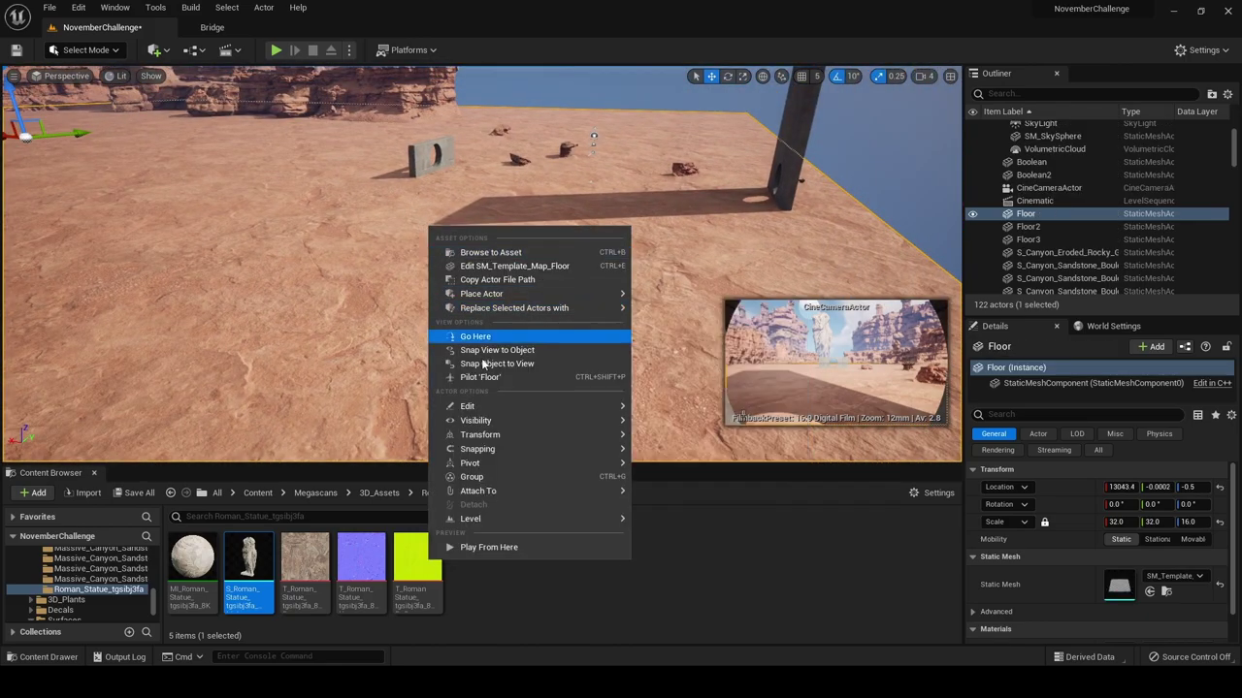
mouse_move(594, 406)
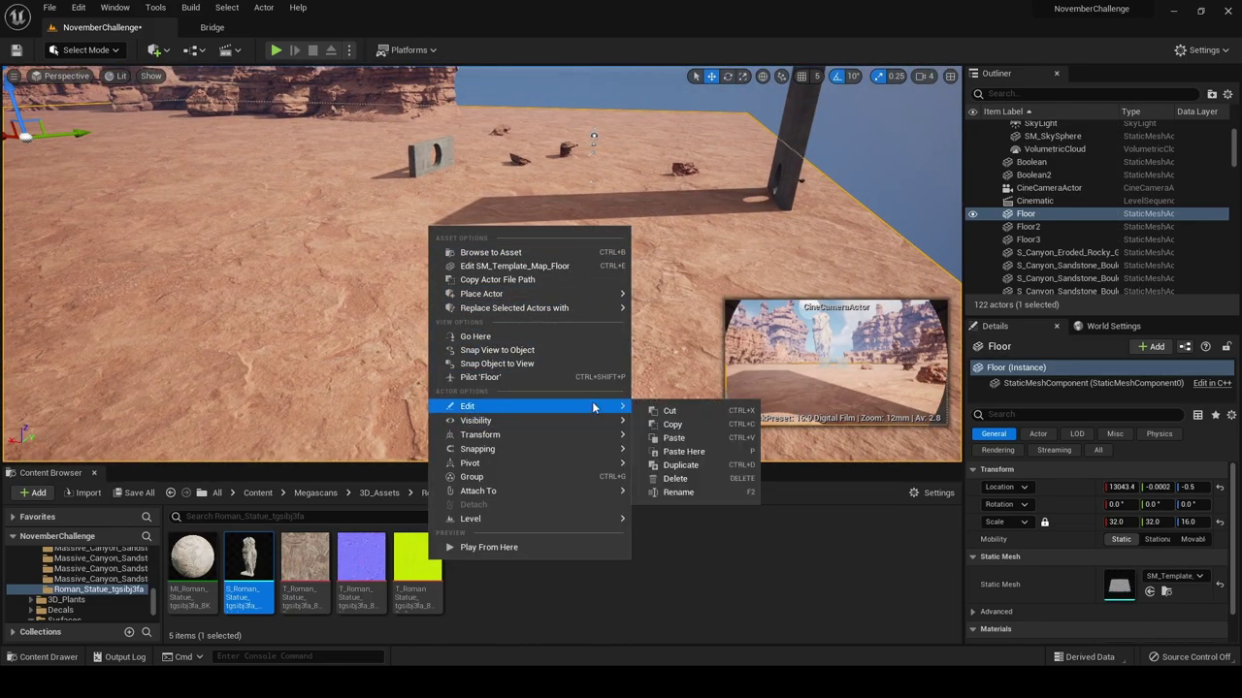
left_click(683, 451)
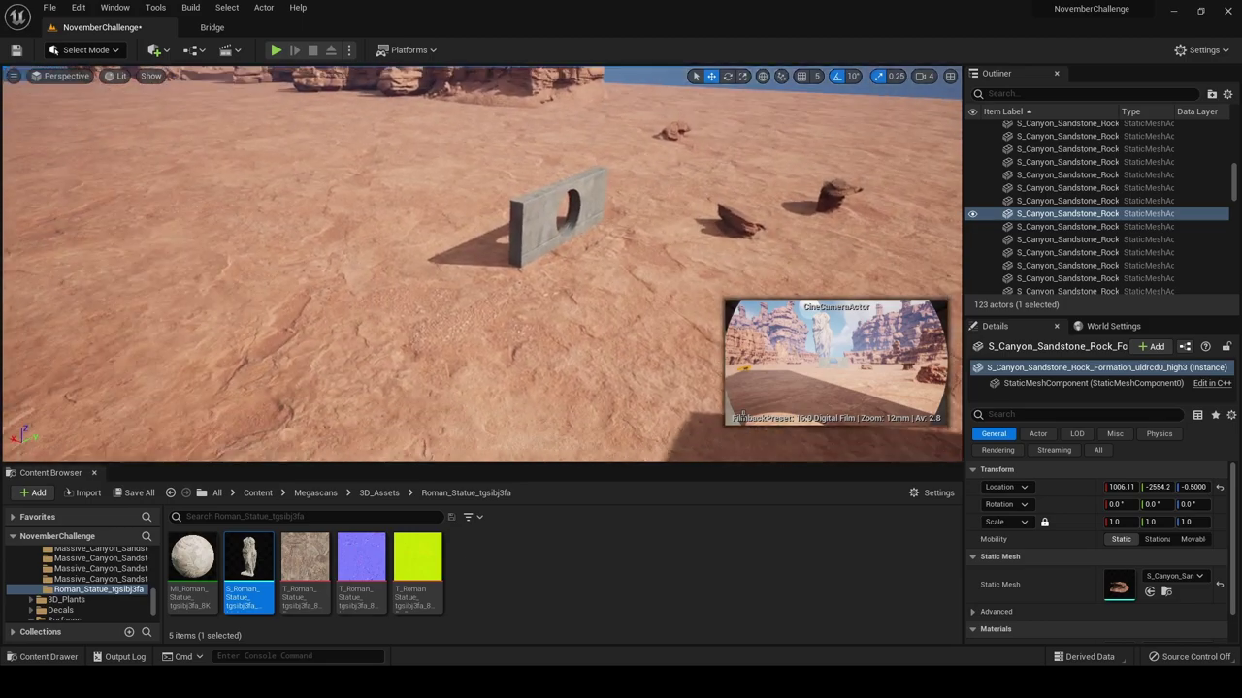
Scale the pasted rock formation uniformly to 2, then sink and shift it into the far end of the wall's shadow
key("f")
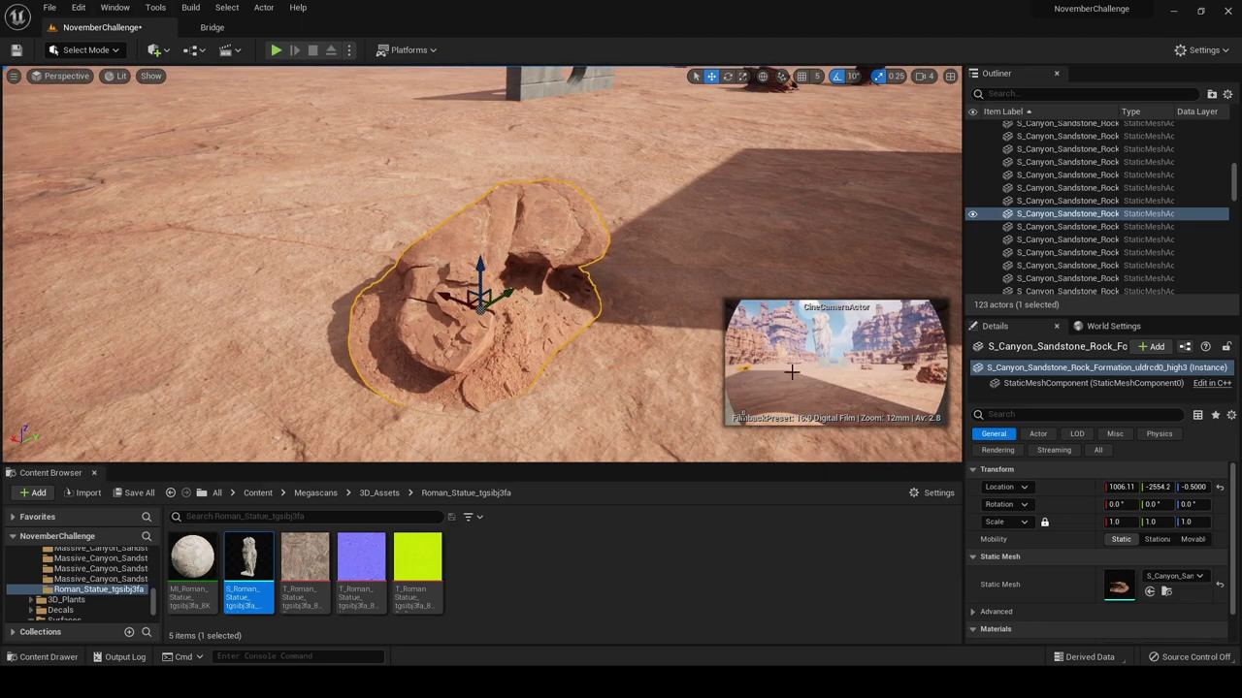
type("2")
key("Return")
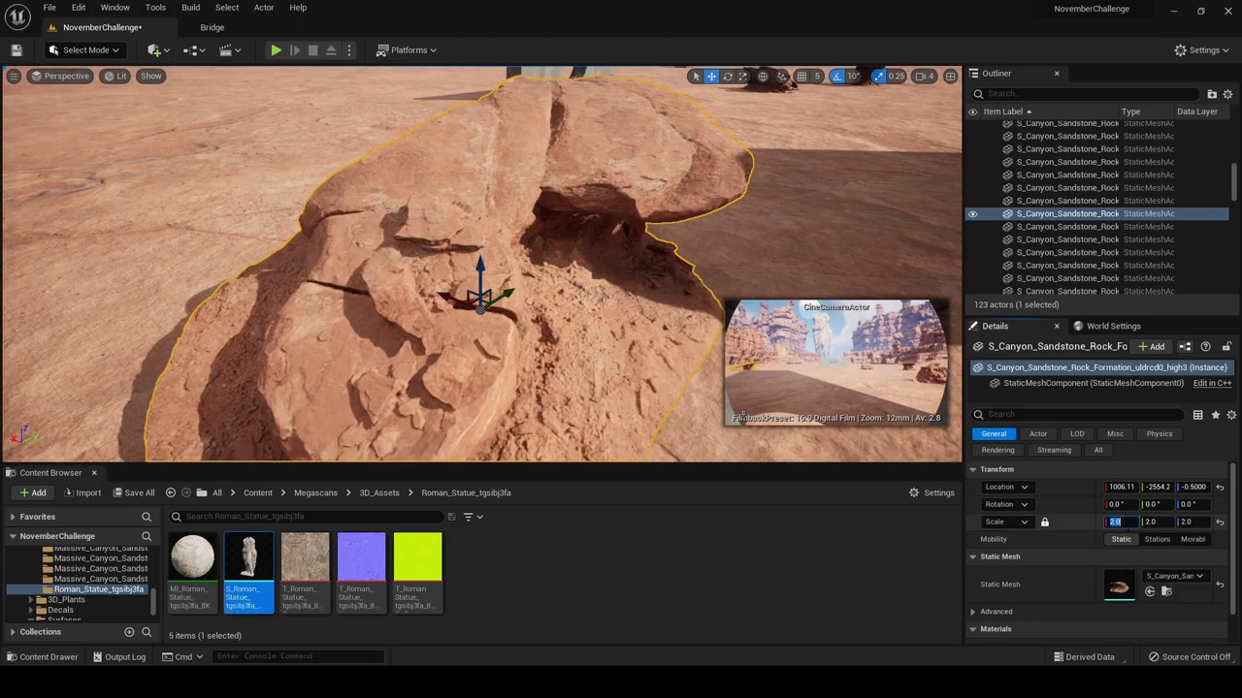
scroll(550, 204, "down", 6)
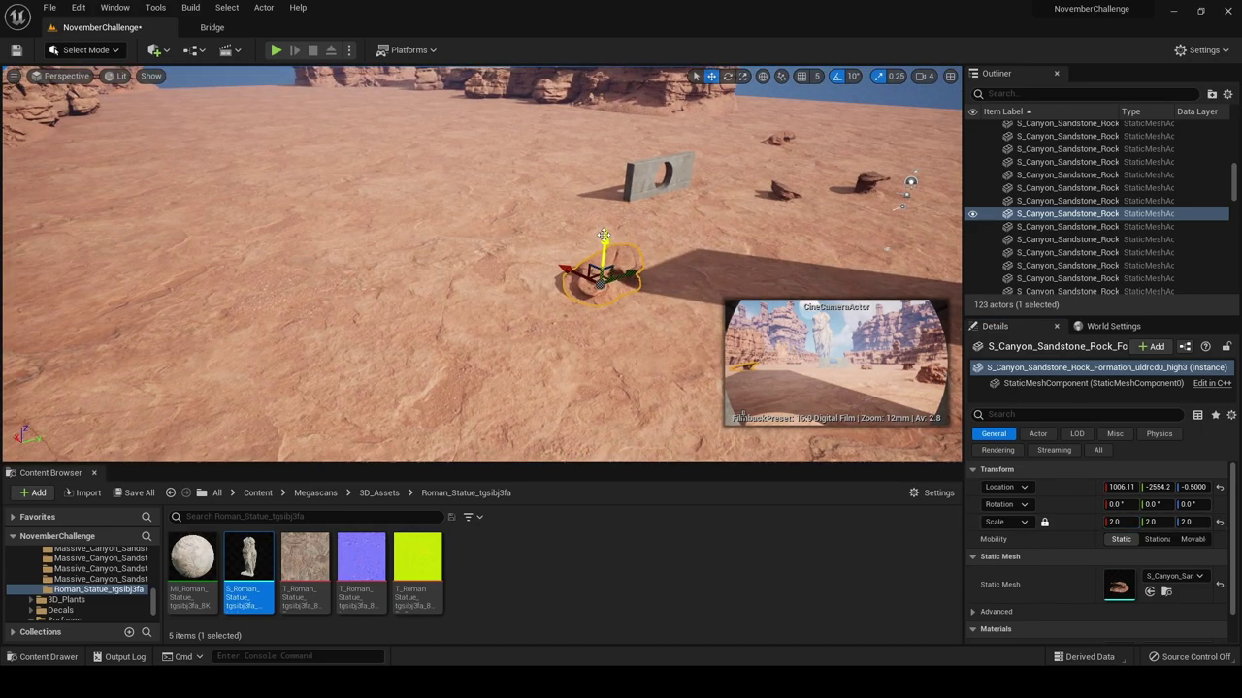
left_click_drag(604, 235, 608, 323)
right_click_drag(552, 314, 621, 316)
left_click_drag(526, 300, 582, 267)
left_click(627, 352)
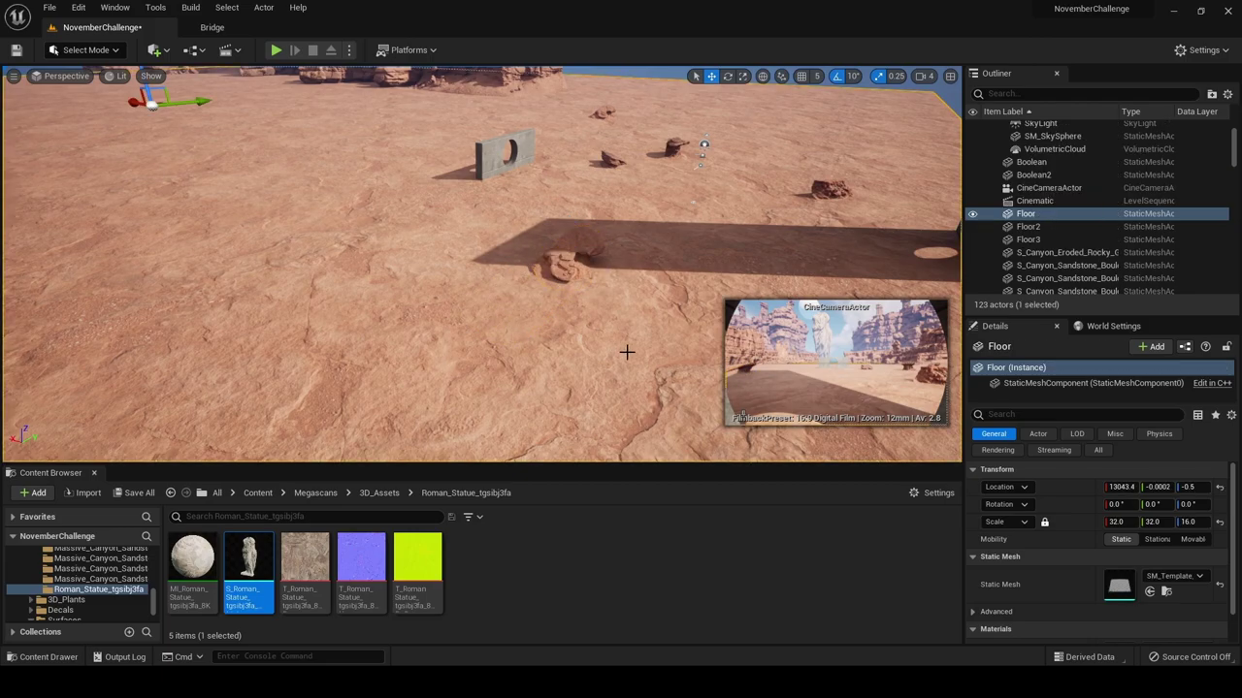
In the CineCameraActor view, move the foreground cliff base to about X -1058.6 and rotate it to about 180° around Z
left_click(73, 76)
left_click(135, 219)
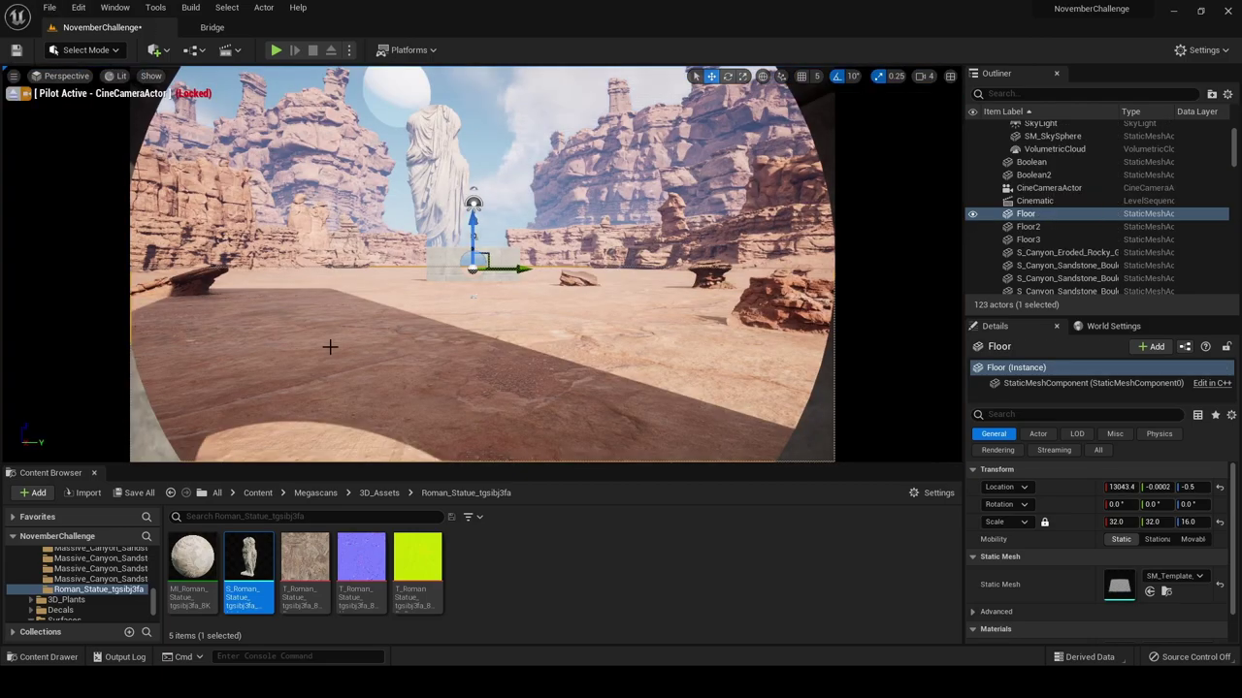
key("Escape")
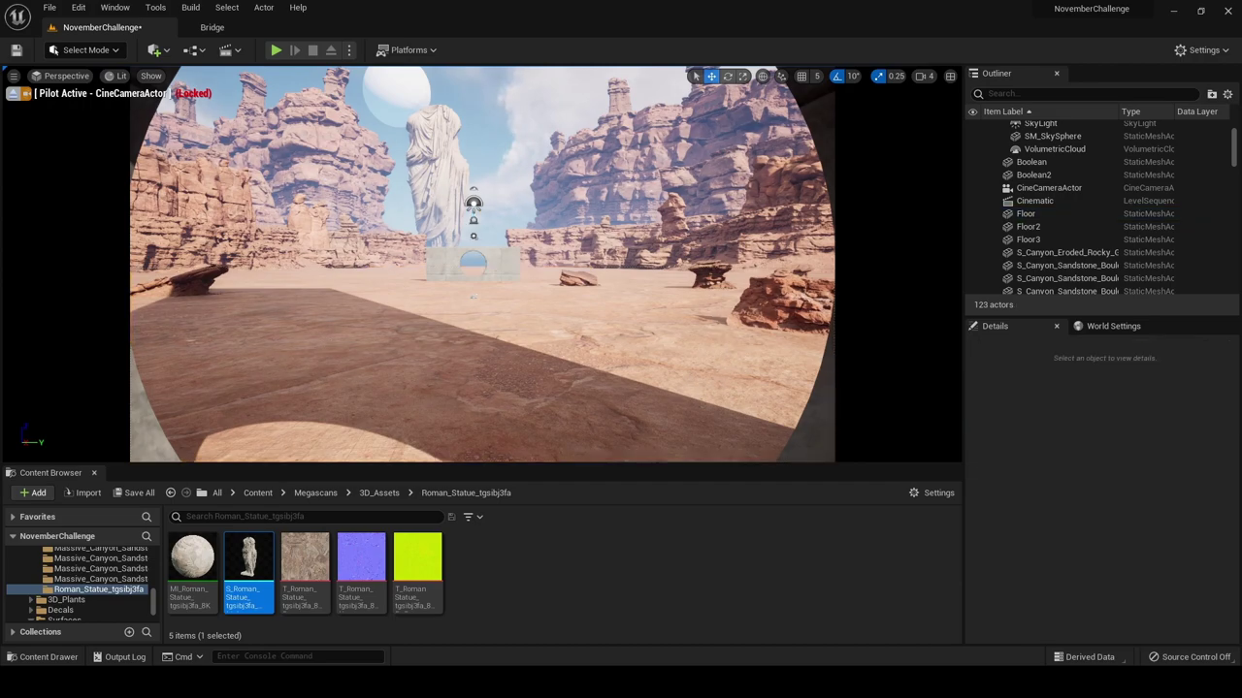
left_click(774, 313)
left_click_drag(767, 333, 739, 340)
key("e")
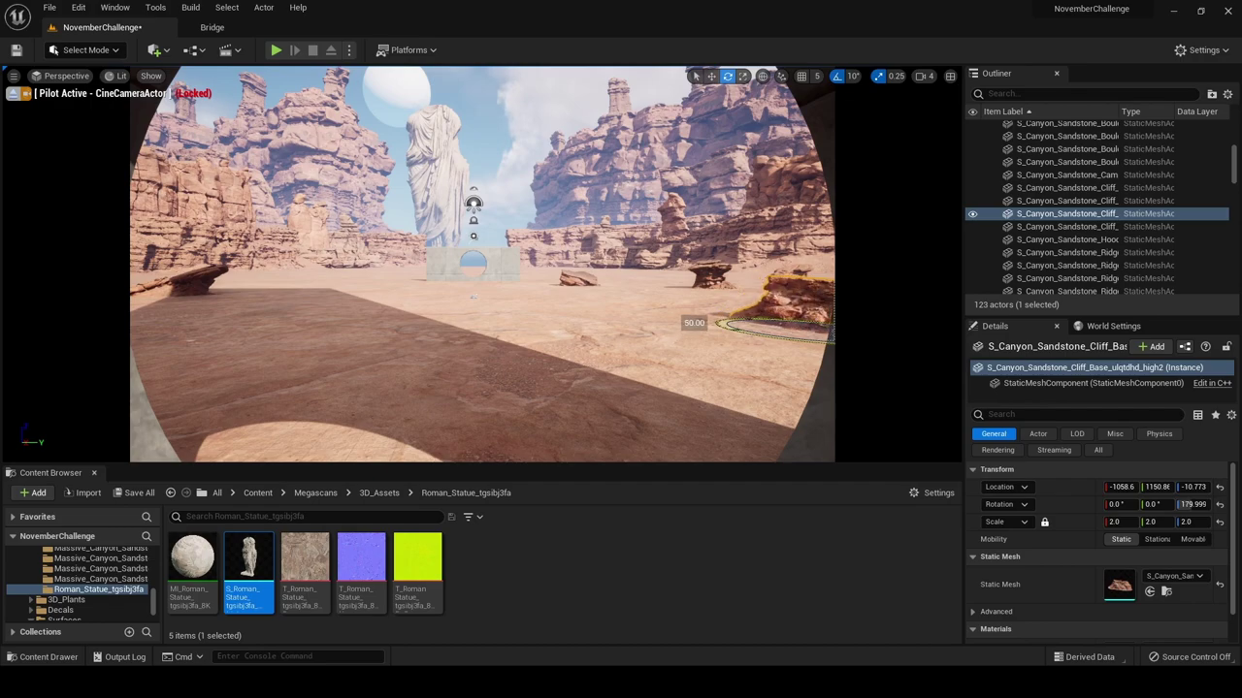
key("w")
left_click(760, 323)
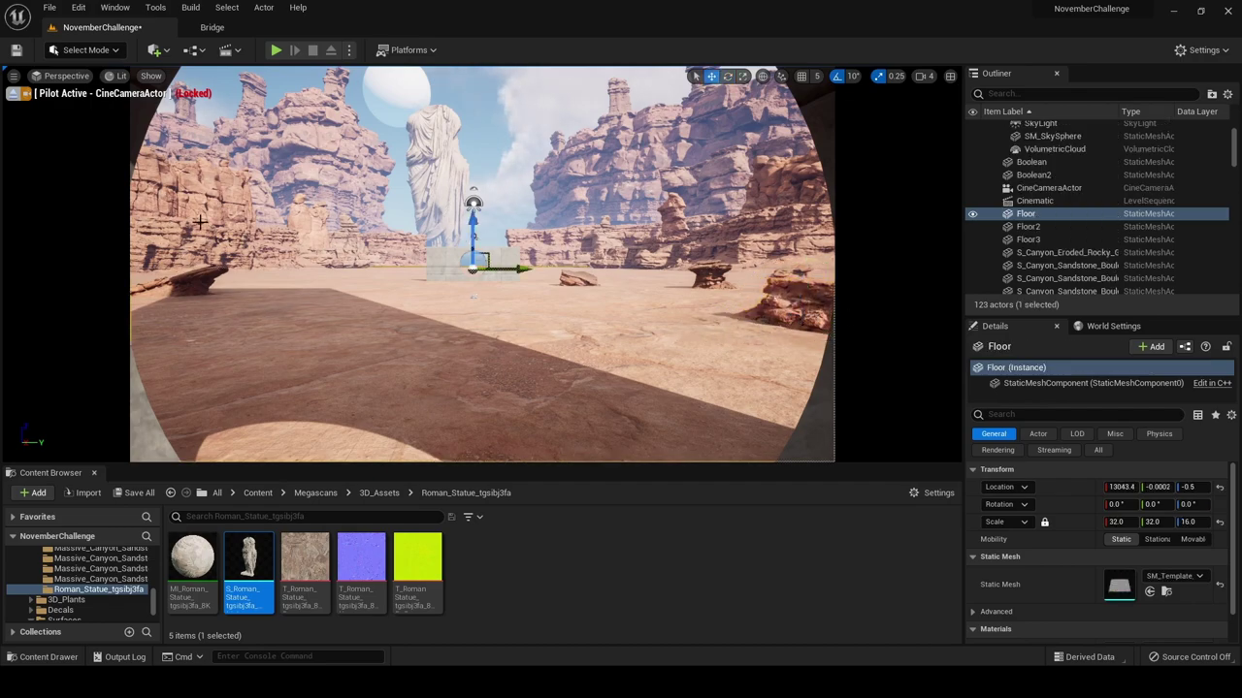
Leave the camera view, copy the Canyon Sandstone Ridge from the source rocks and paste it at about X 1655, Y -1705
left_click(15, 94)
right_click_drag(465, 262, 388, 417)
key("w")
left_click(462, 353)
right_click_drag(454, 344, 655, 403)
key("w")
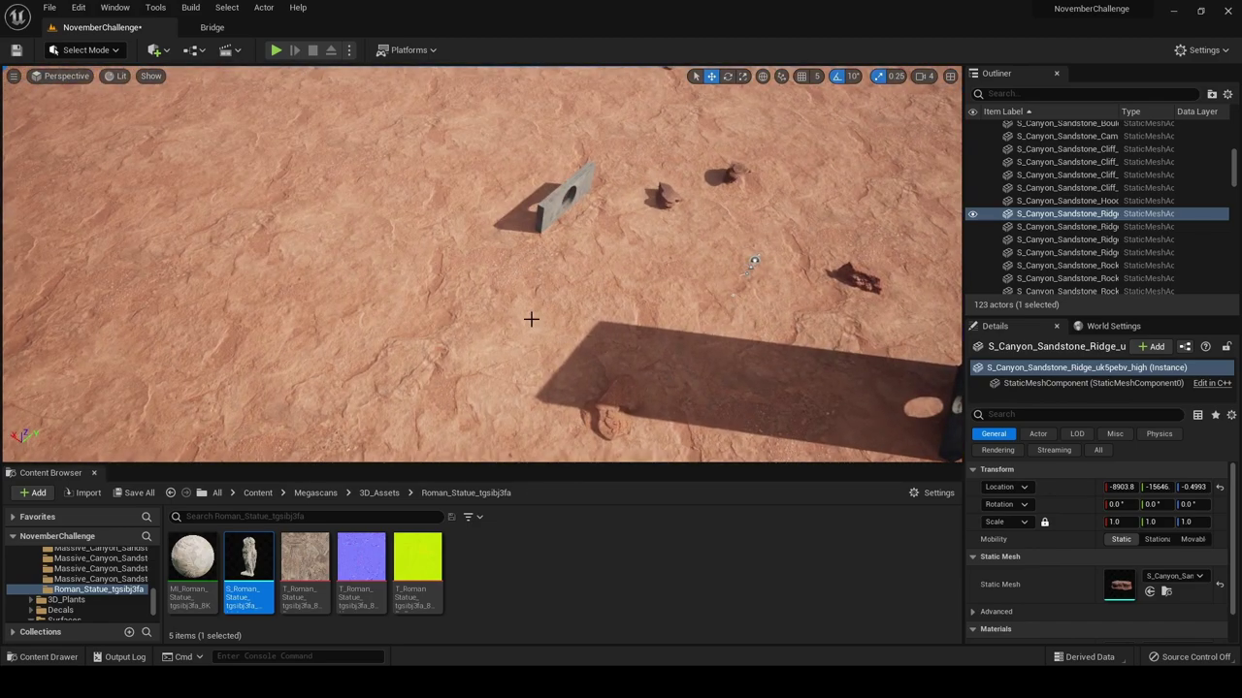
right_click(530, 319)
mouse_move(606, 494)
left_click(776, 538)
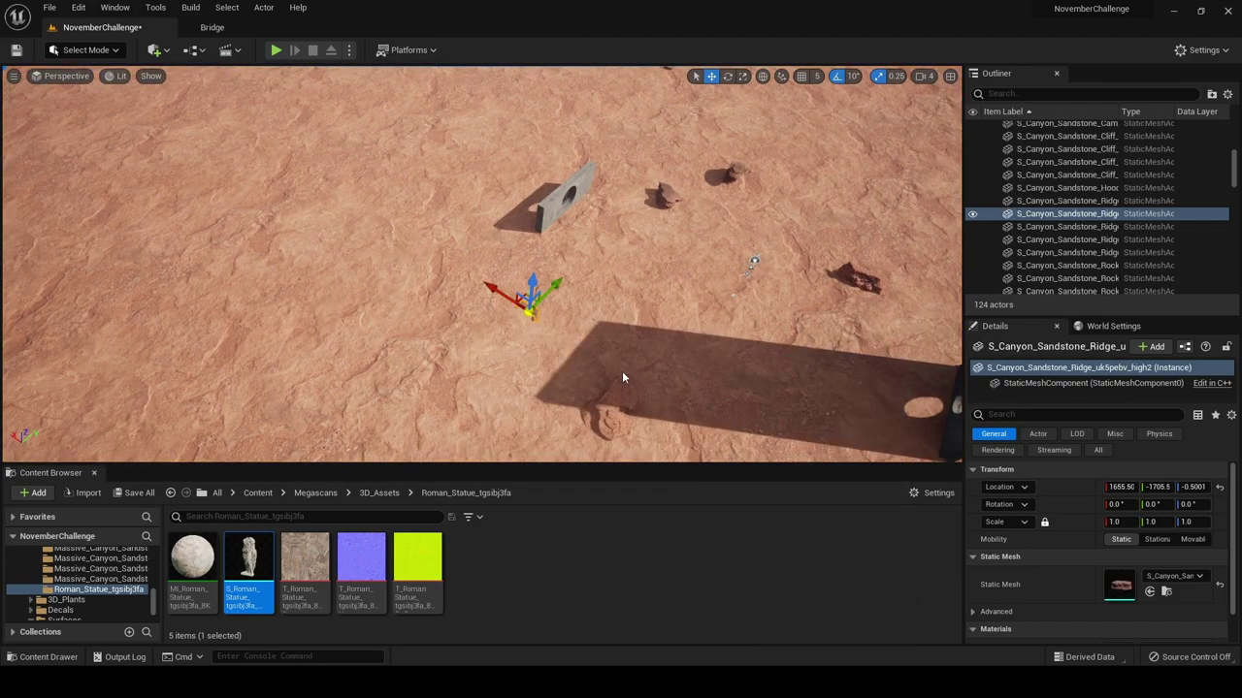
Scale the pasted sandstone ridge uniformly to 2
right_click_drag(622, 371, 648, 253)
key("w")
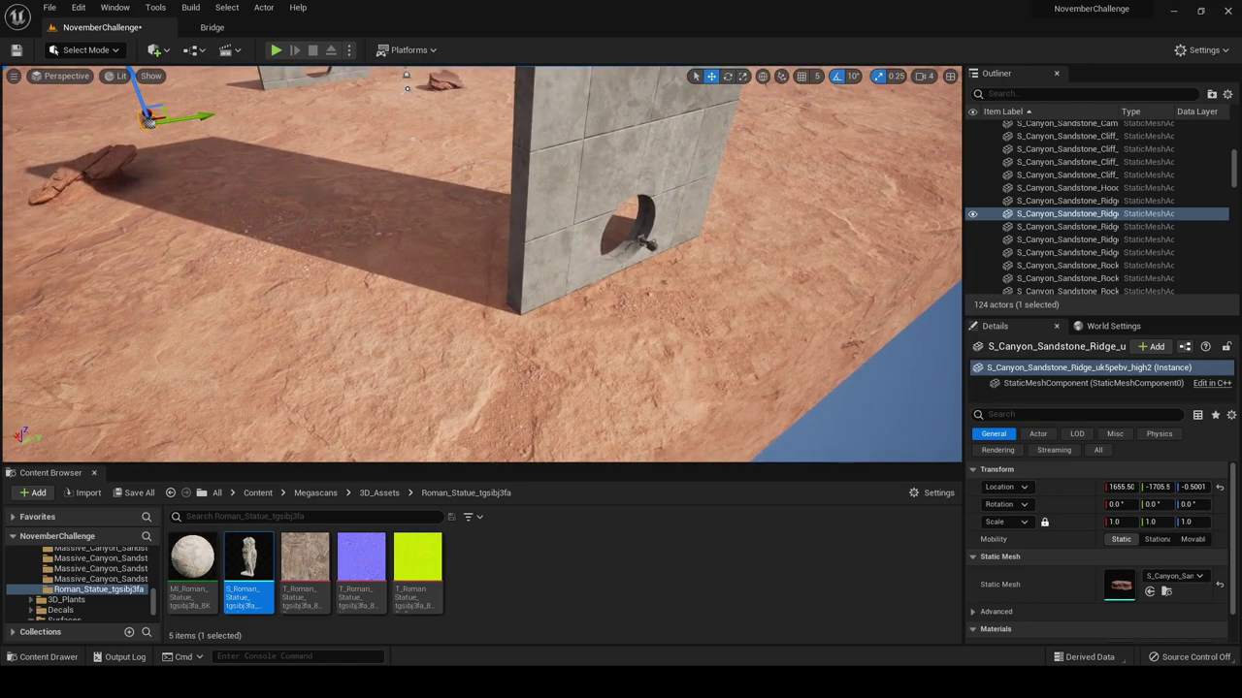
left_click(648, 243)
left_click(737, 417)
right_click_drag(256, 169, 170, 150)
key("w")
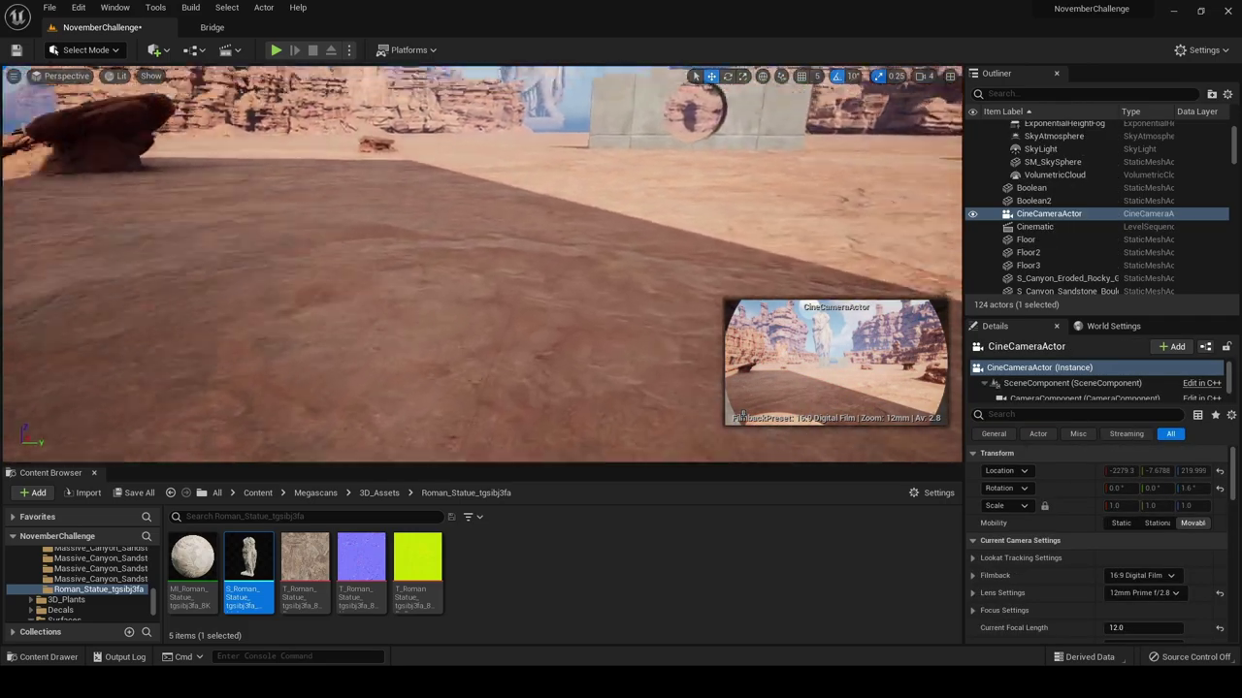
key("e")
right_click_drag(355, 199, 335, 267)
left_click(398, 199)
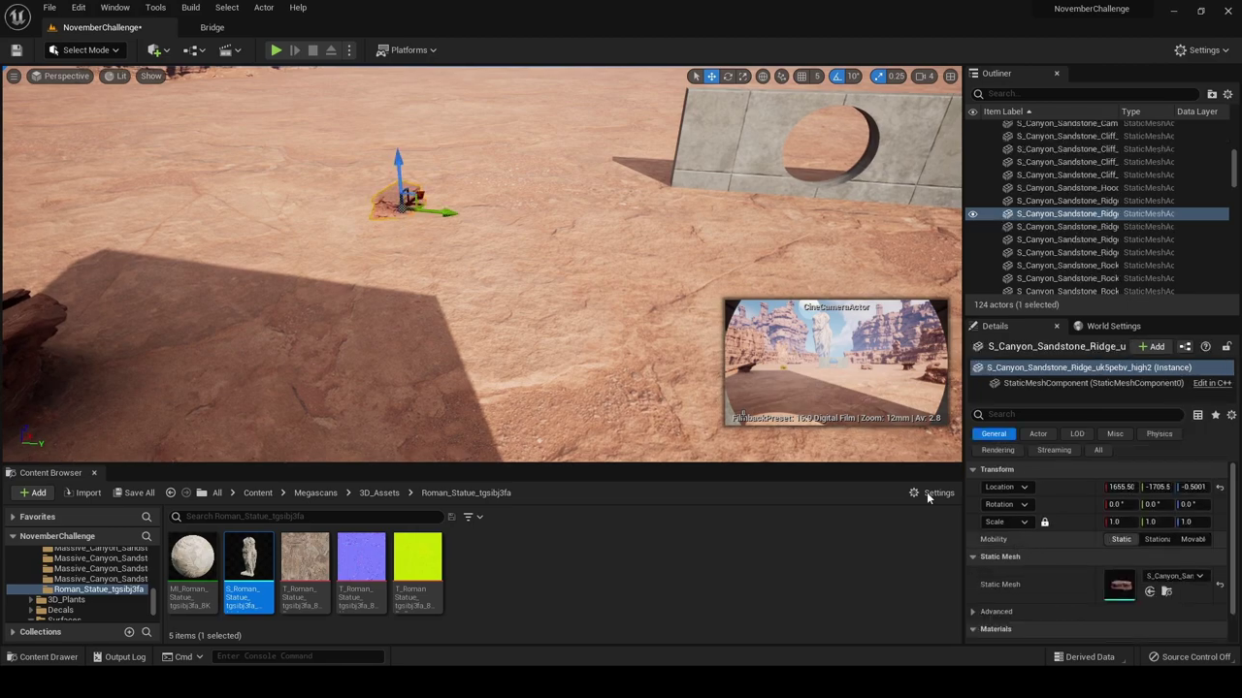
type("2")
key("Return")
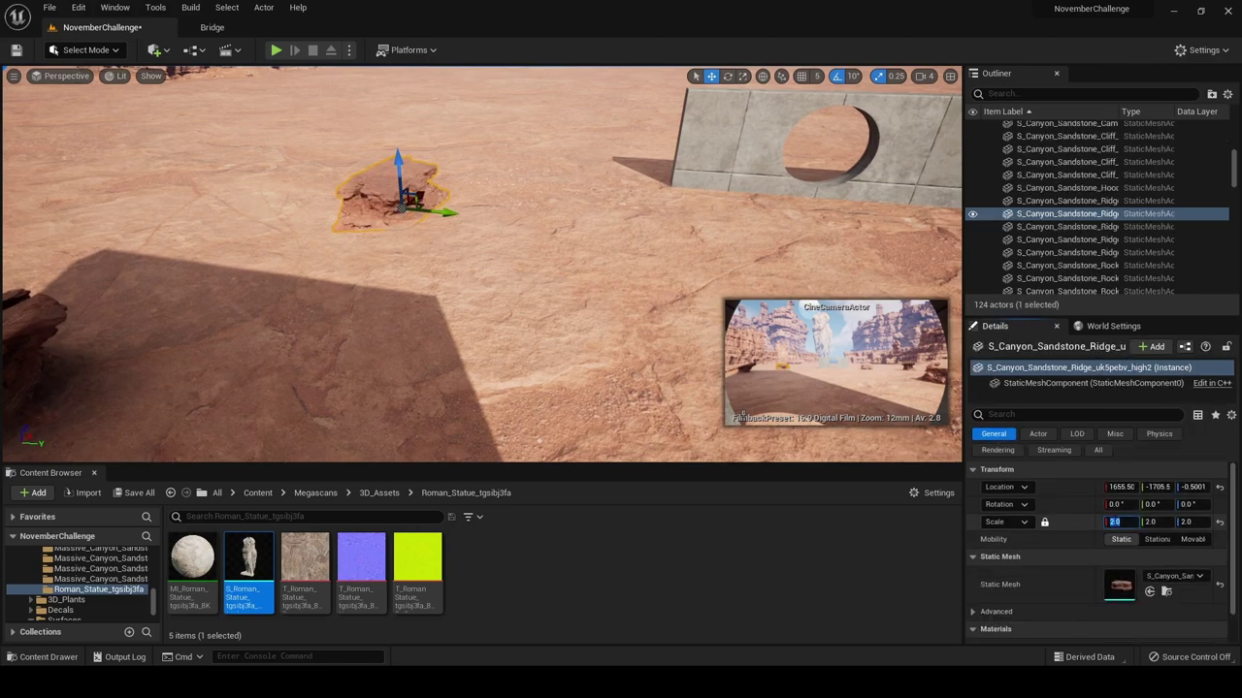
Rotate the ridge to 60° around Z, sink it to about Z -20.6 and deselect it
key("e")
left_click_drag(417, 233, 365, 230)
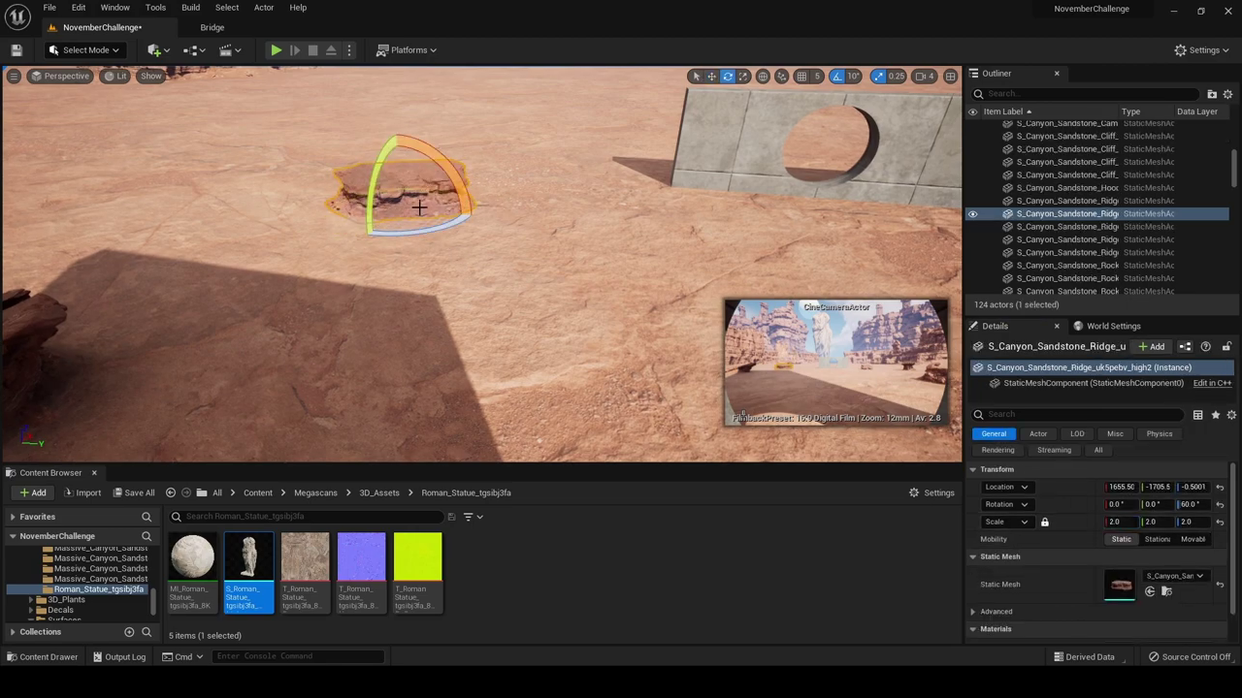
key("w")
left_click_drag(403, 162, 403, 170)
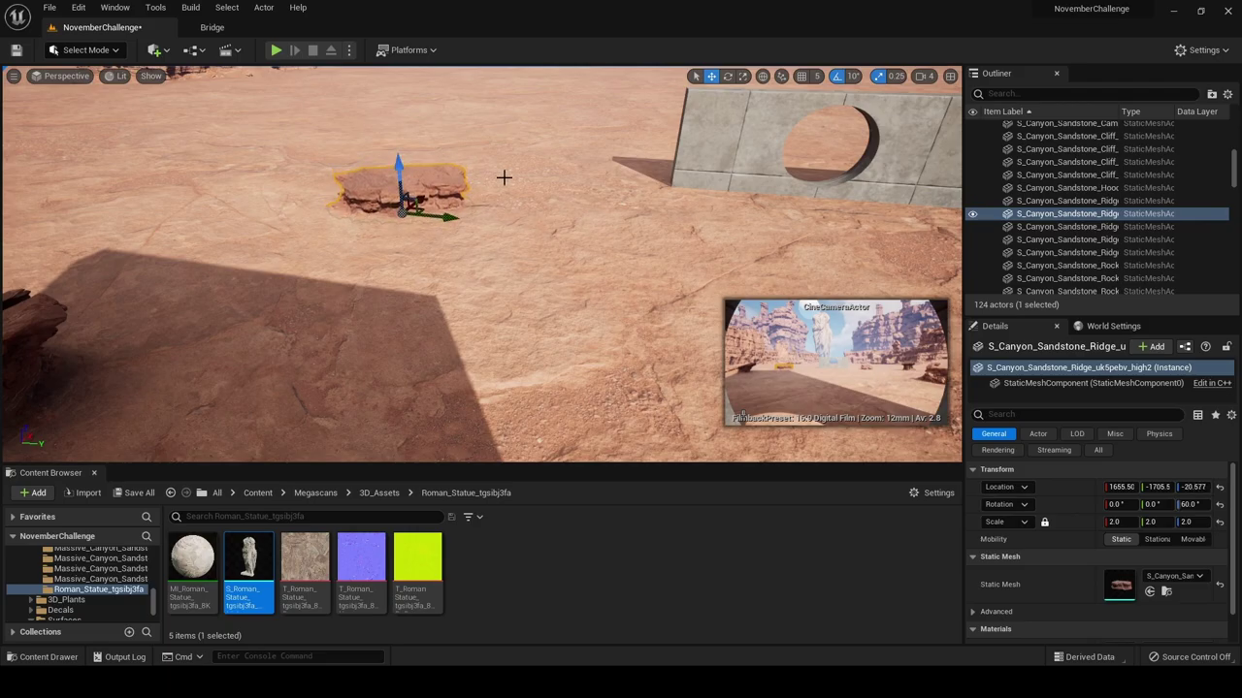
left_click(524, 249)
Copy the Canyon Sandstone Boulder from the source rocks, paste it at about X 3484, Y -4343, scale it to 3 and rotate it 30° around Z
right_click_drag(524, 249, 443, 284)
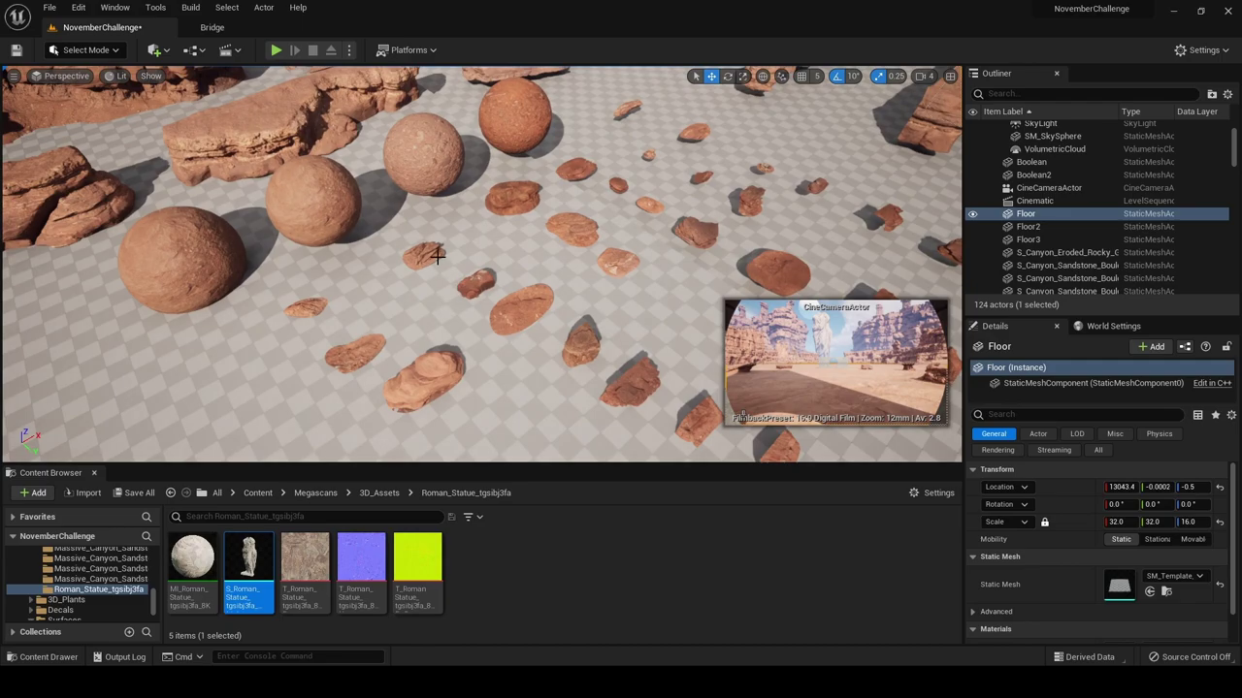
left_click(511, 210)
right_click_drag(510, 211, 575, 142)
right_click(392, 194)
mouse_move(470, 378)
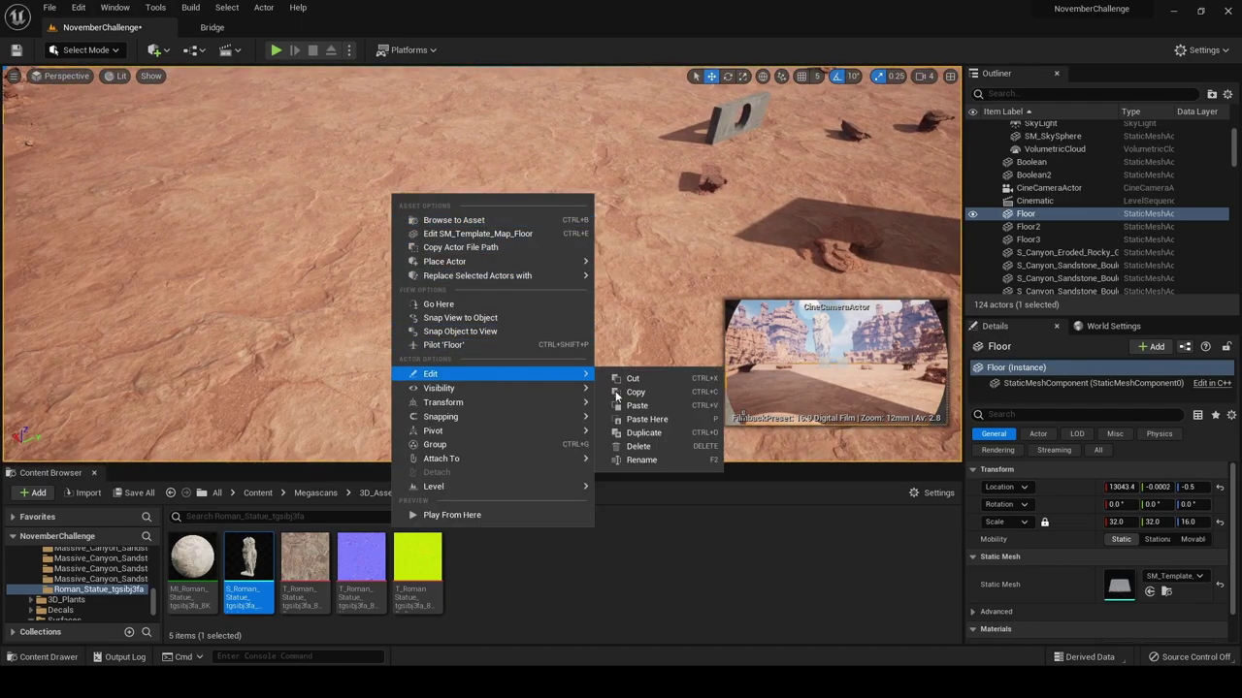
left_click(607, 417)
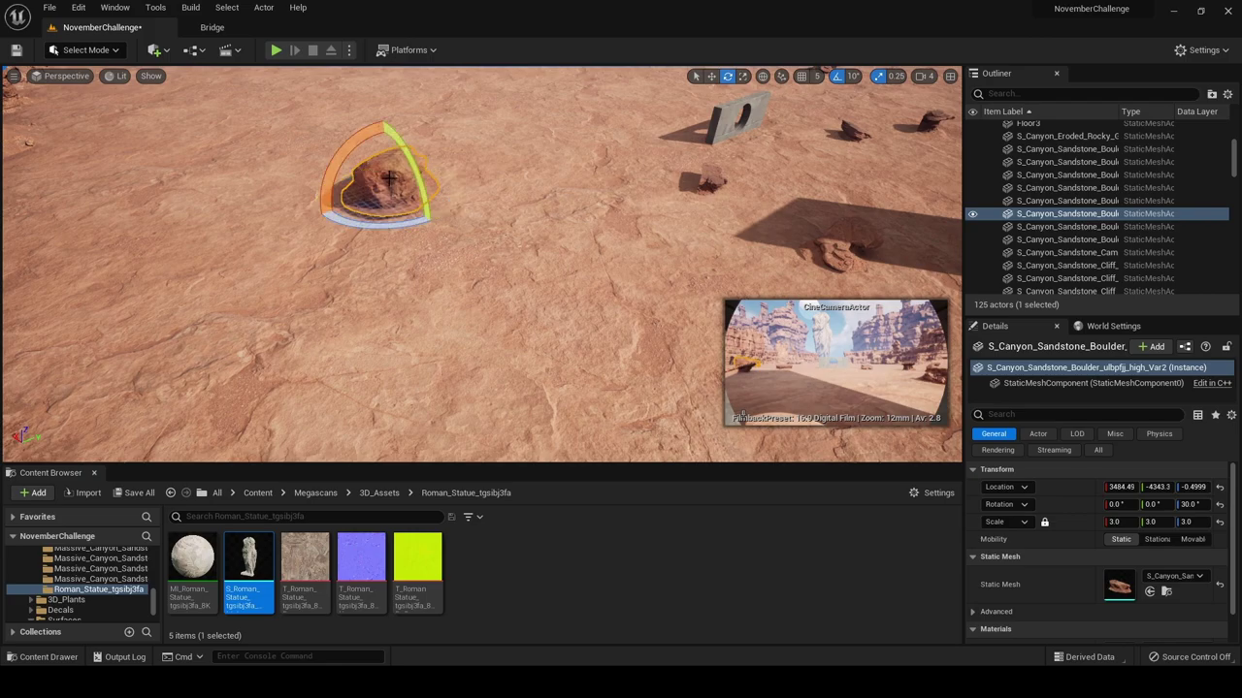
Sink the large boulder to about Z -69, move it along Y to about -2660 and deselect it
left_click(528, 232)
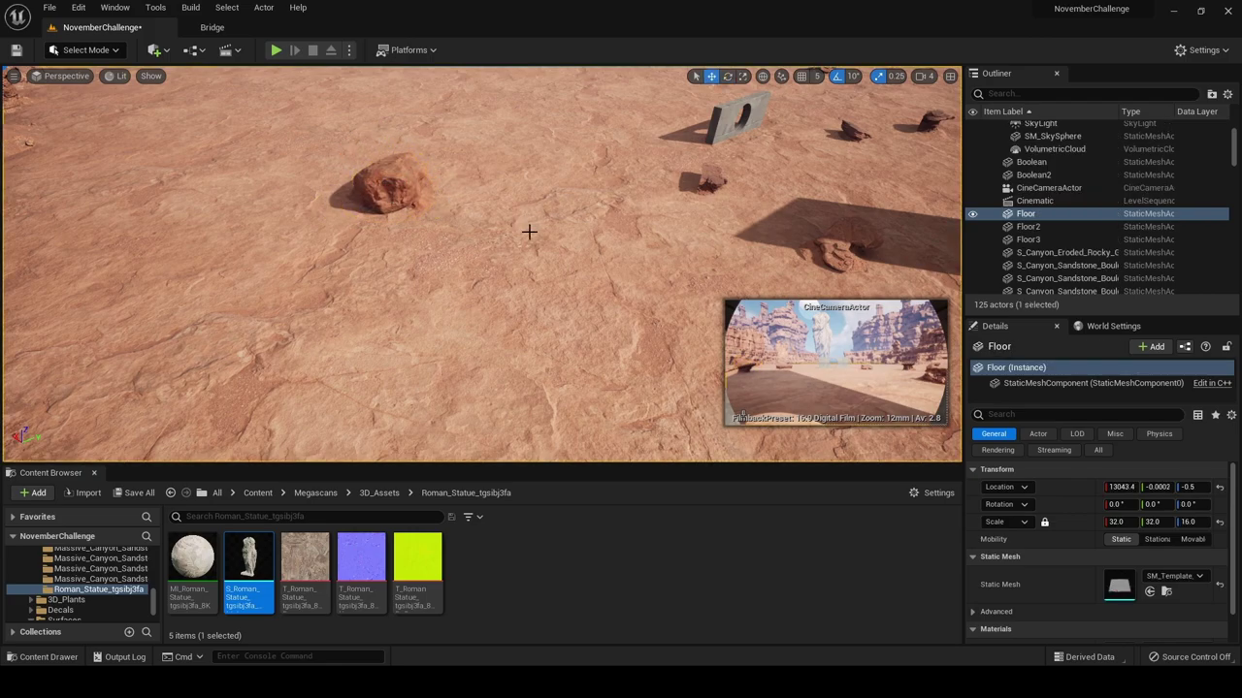
key("f")
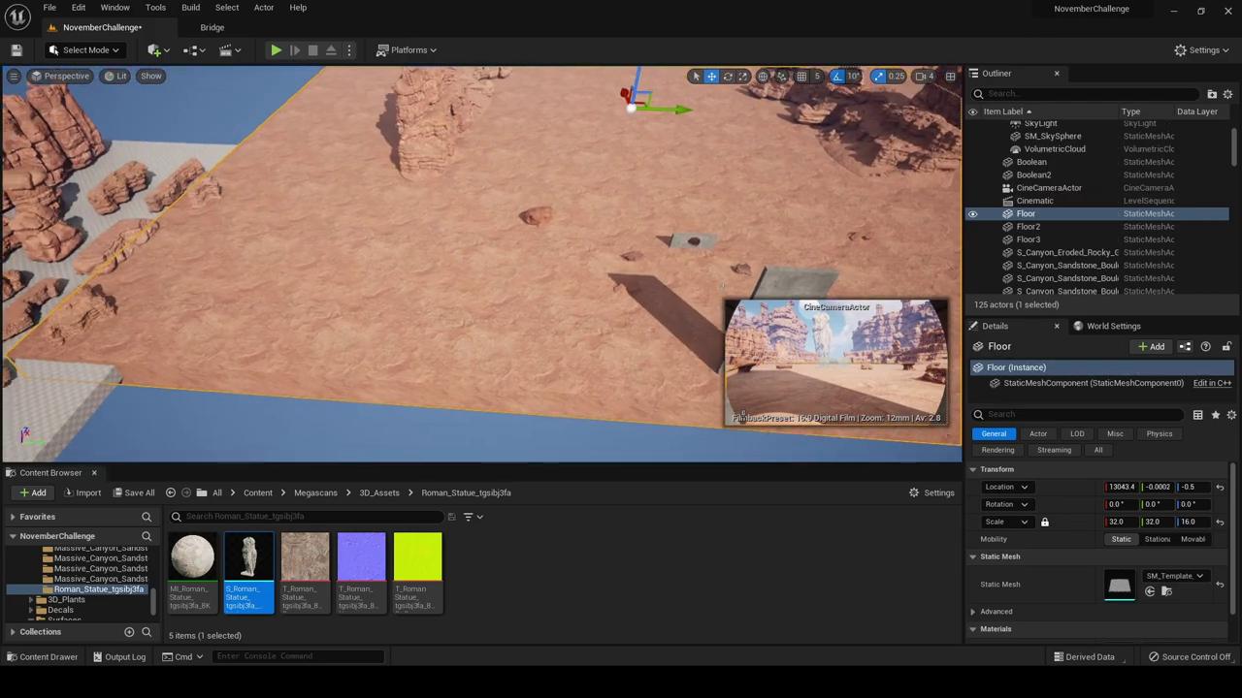
left_click(552, 220)
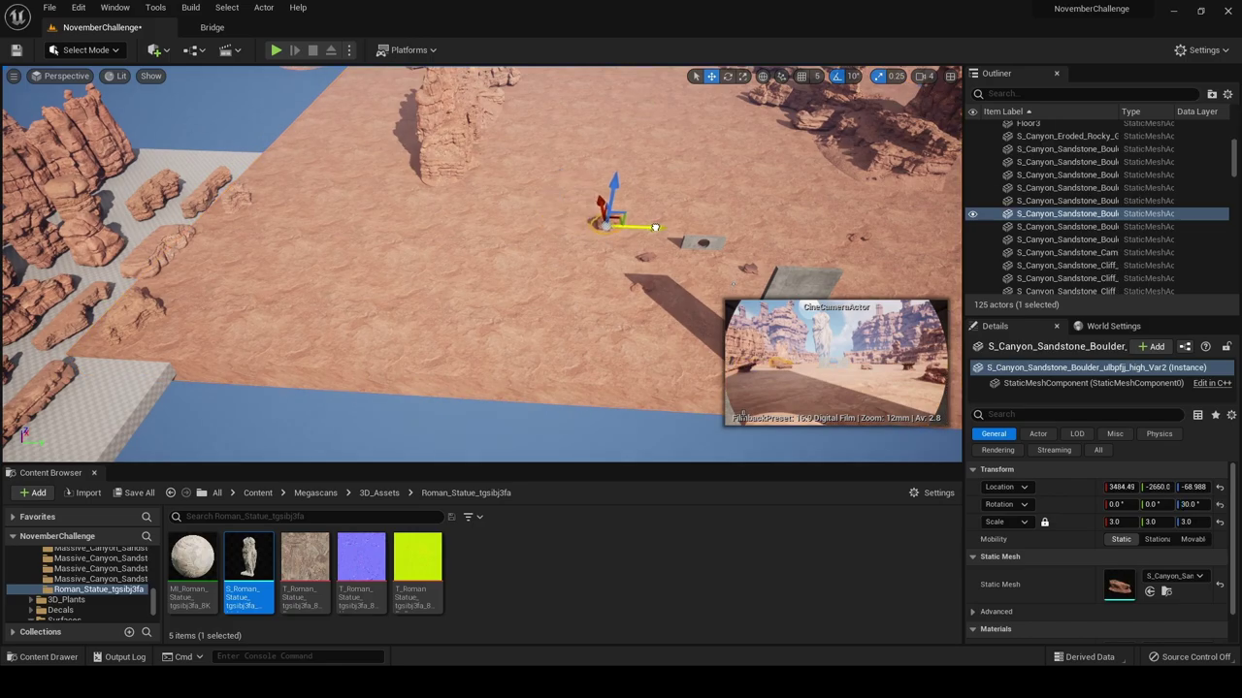
left_click(499, 269)
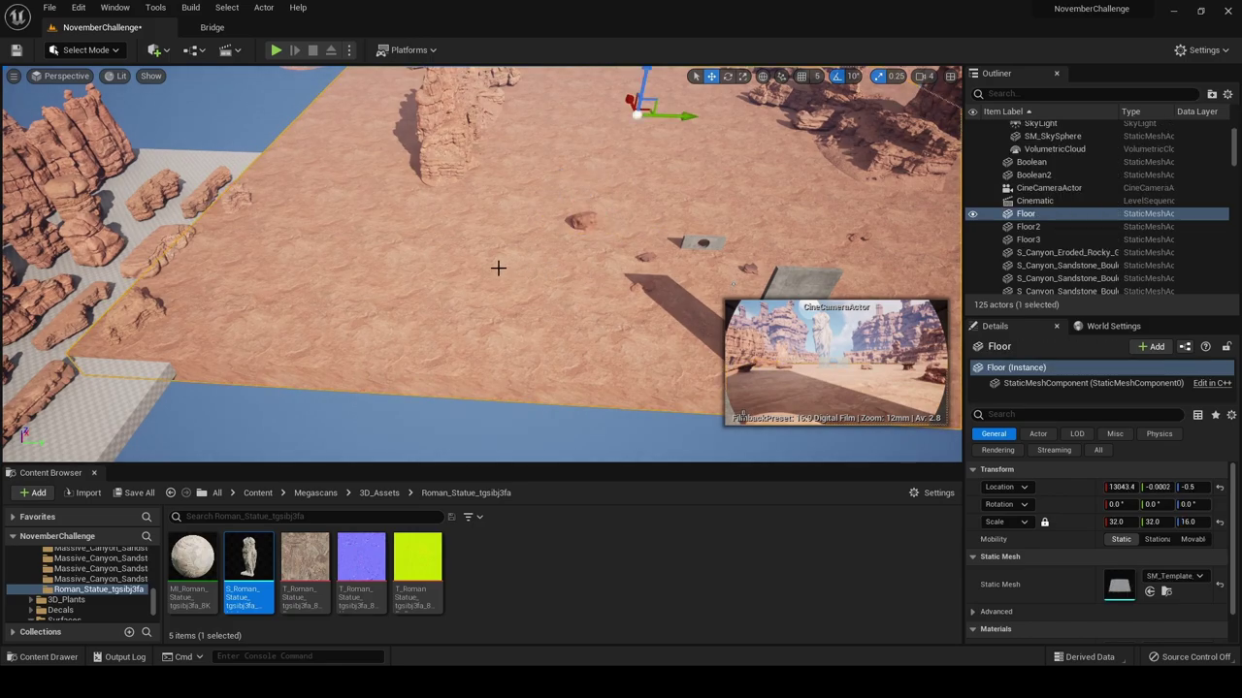
Copy a Canyon Sandstone Rocks Pile from the source rocks and paste it in the scene at about X -697, Y -1020
key("f")
mouse_move(533, 286)
right_mouse_down()
mouse_move(524, 264)
mouse_move(534, 293)
right_mouse_up()
key("w")
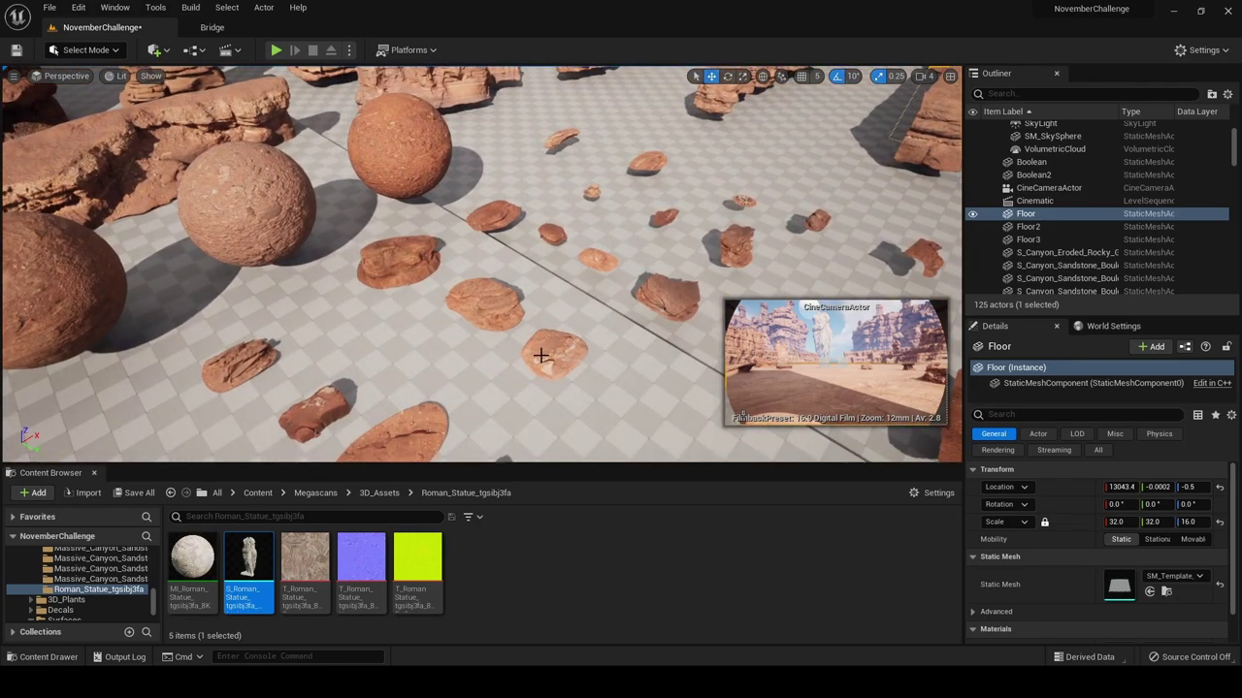
left_click(542, 357)
right_click_drag(542, 357, 660, 359)
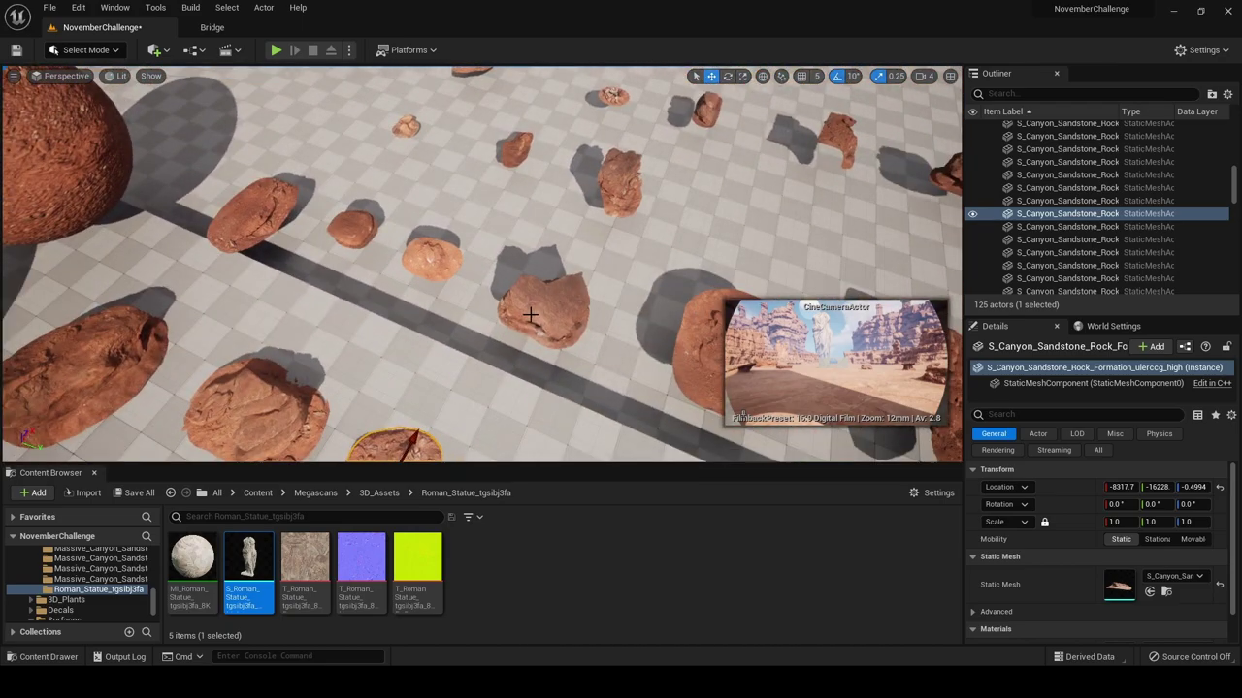
key("s")
right_click_drag(659, 359, 472, 365)
key("w")
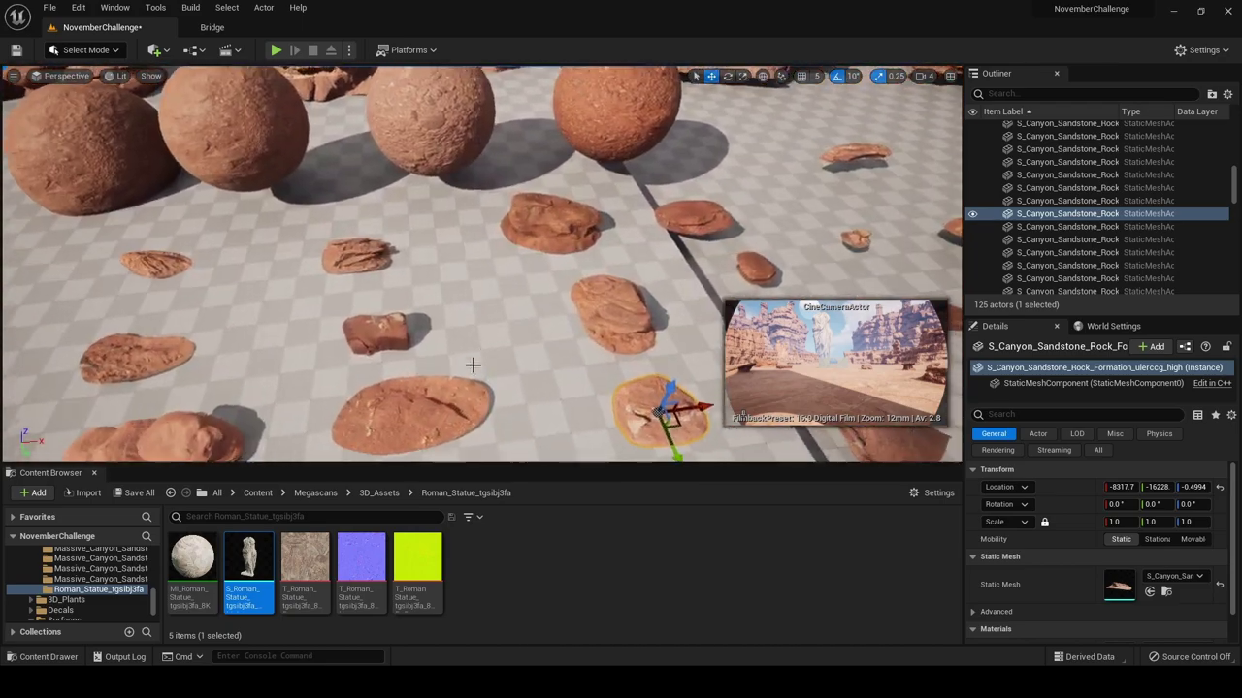
left_click(362, 257)
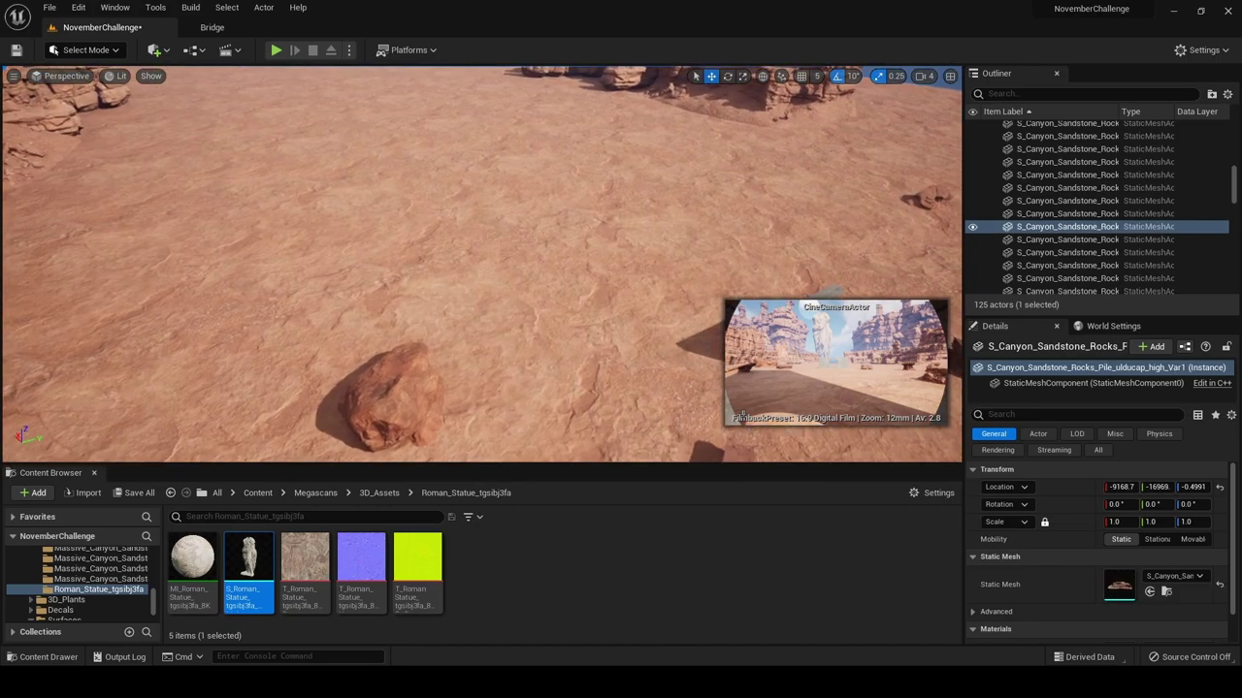
key("s")
right_click_drag(362, 257, 412, 270)
right_click(507, 277)
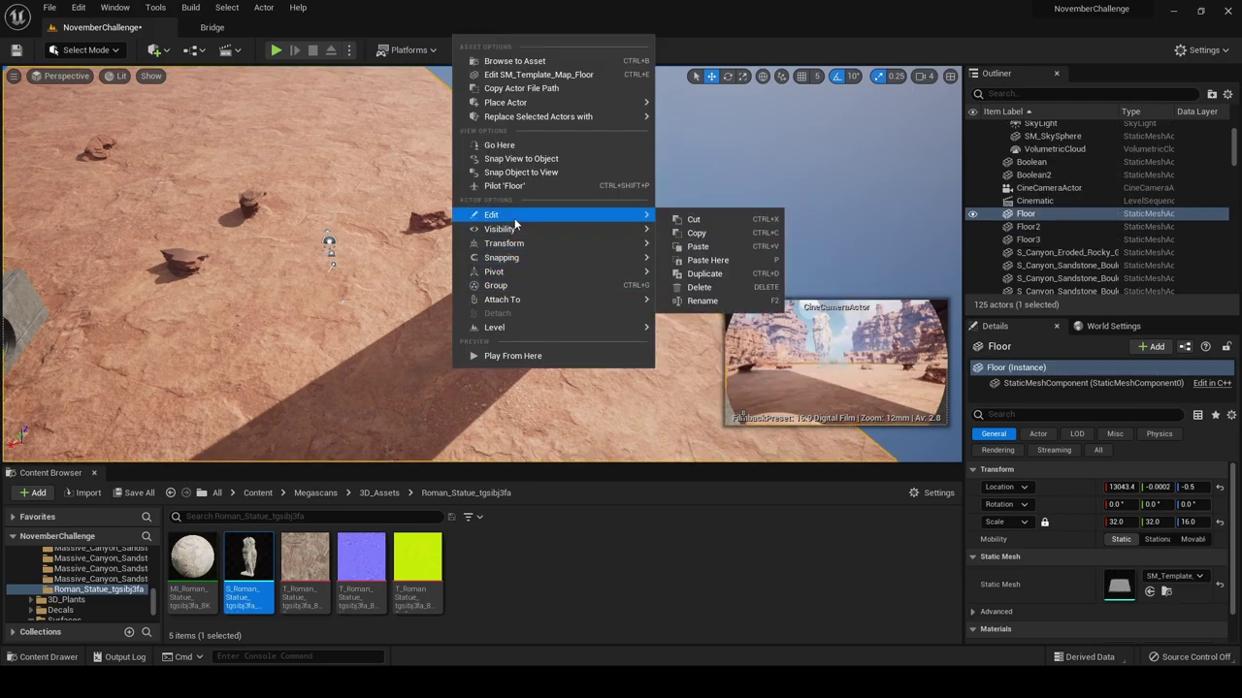
left_click(697, 265)
Scale the pasted rocks pile uniformly to 2, sink it to about Z -43 and move it to about X -1643, Y -442
key("f")
right_click_drag(541, 360, 621, 354)
key("s")
key("f")
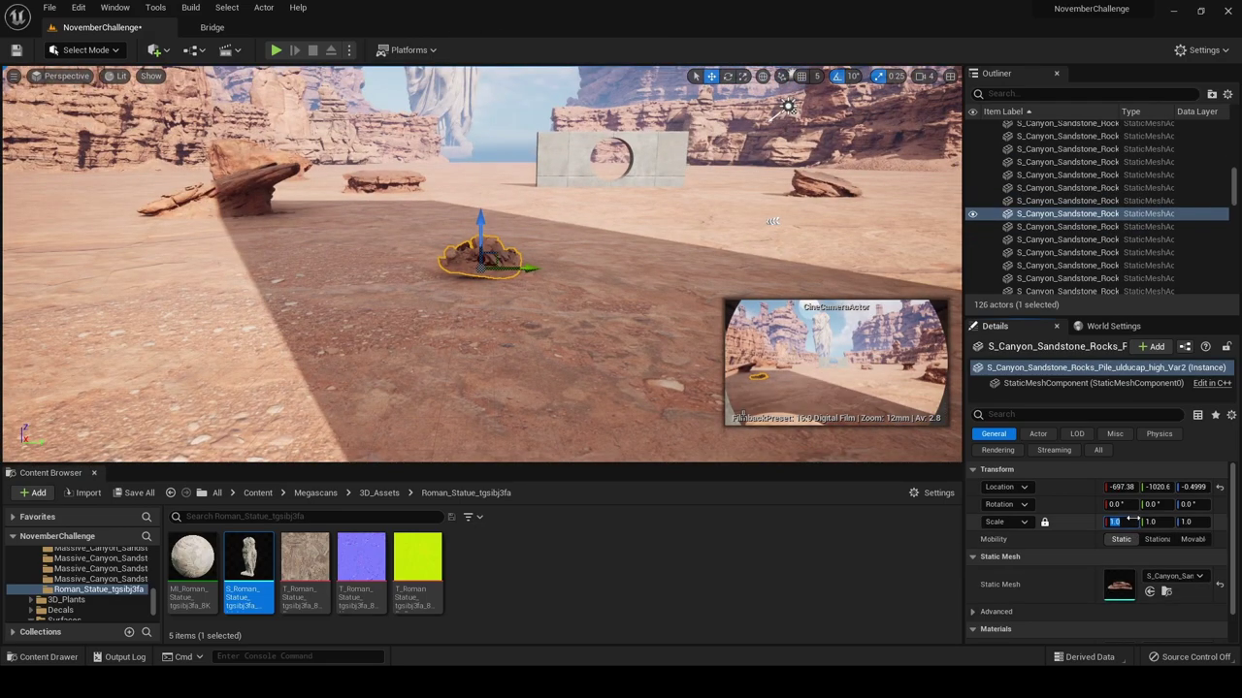
left_click_drag(476, 223, 480, 237)
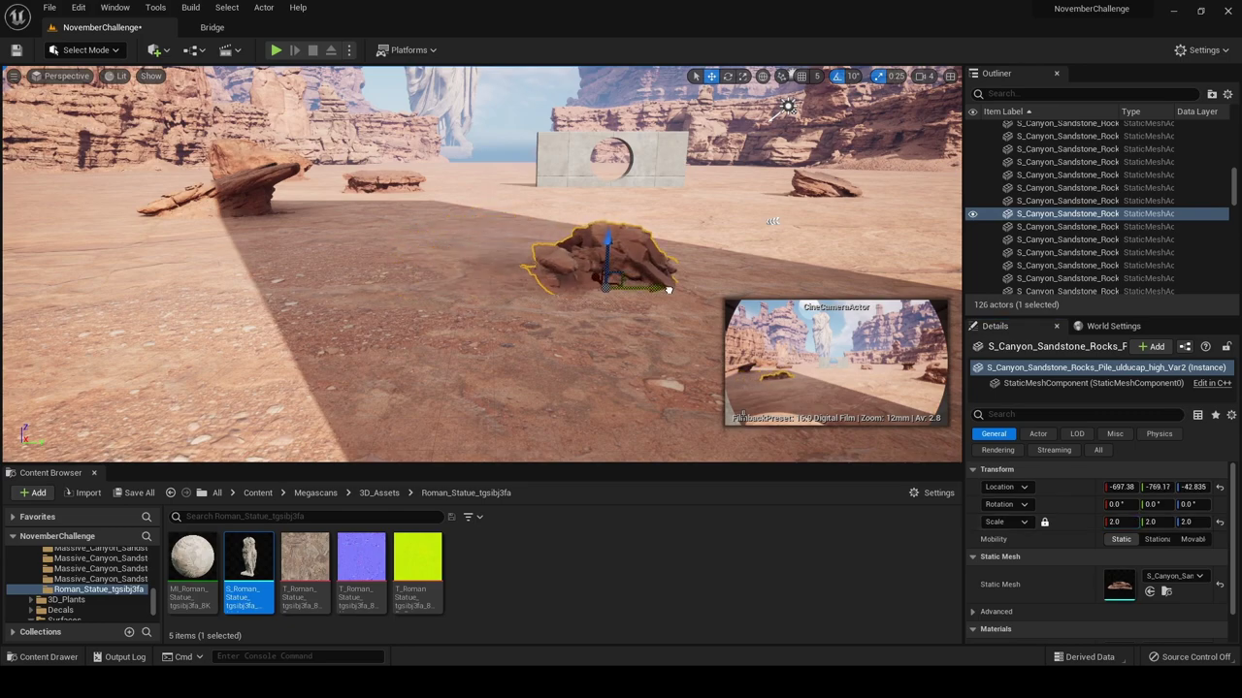
left_click_drag(669, 289, 820, 289)
key("a")
right_click_drag(663, 285, 753, 335)
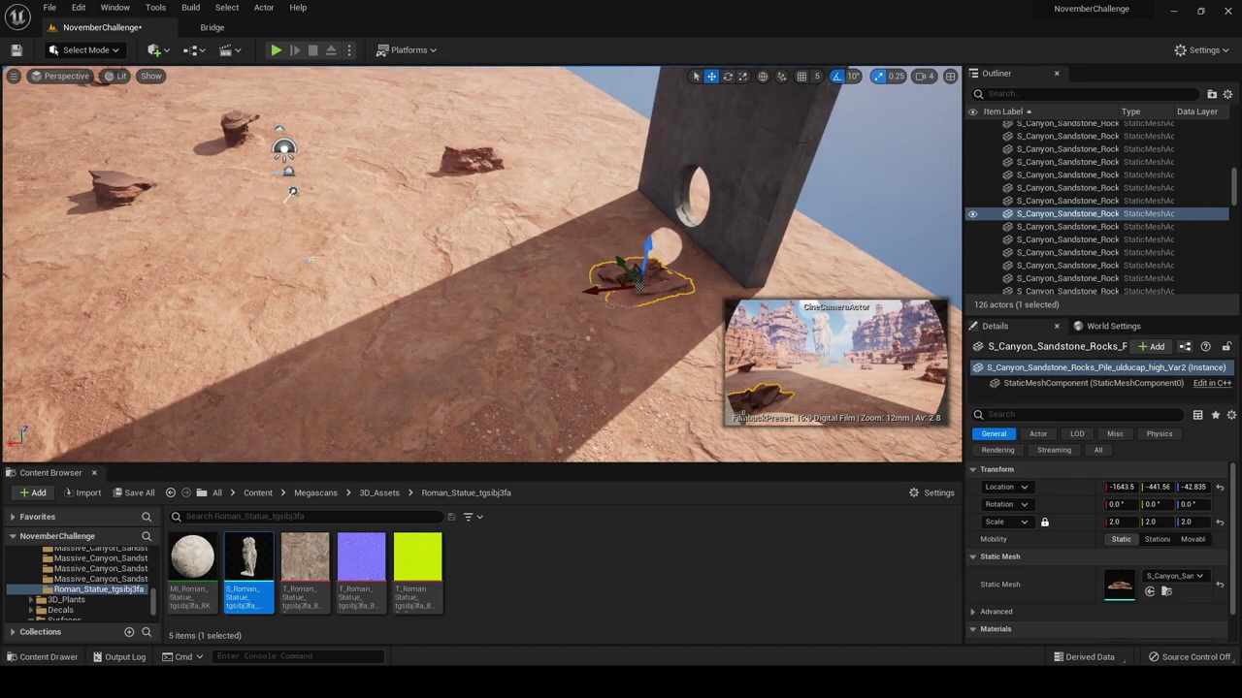
Duplicate the rocks pile along Y to about 512 and rotate the duplicate to 160° around Z
left_click(538, 310)
left_click(652, 291)
left_click_drag(622, 272, 504, 222, "alt")
key("e")
left_click_drag(602, 237, 655, 242)
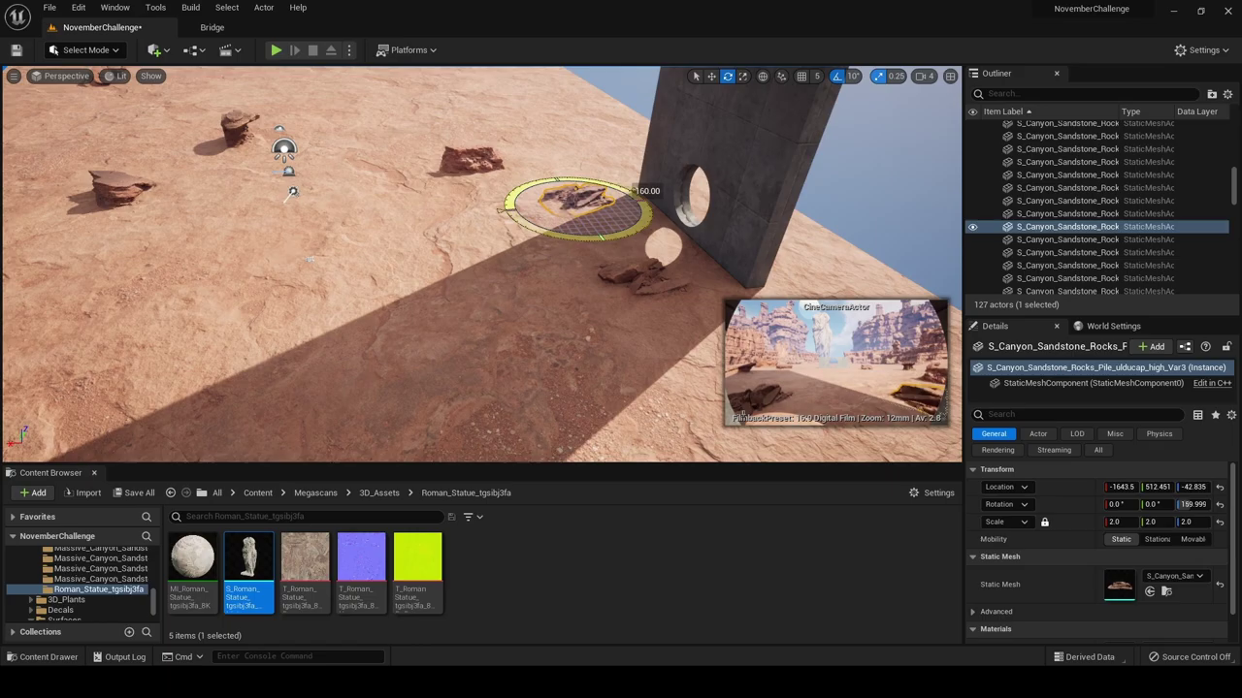
left_click(633, 289)
Copy the Canyon Sandstone Campfire from the source rocks and paste it on the floor at about X 1067, Y -379
right_click_drag(634, 289, 888, 340)
key("w")
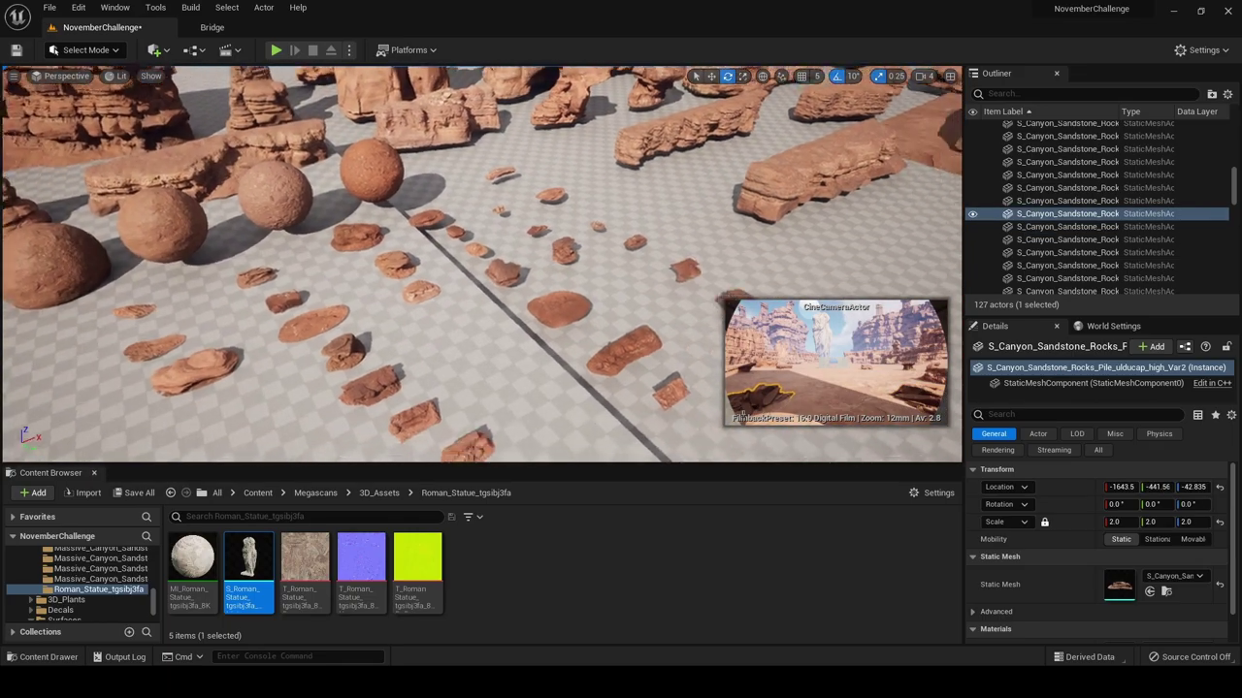
right_click_drag(490, 330, 550, 247)
left_click(478, 255)
right_click(574, 274)
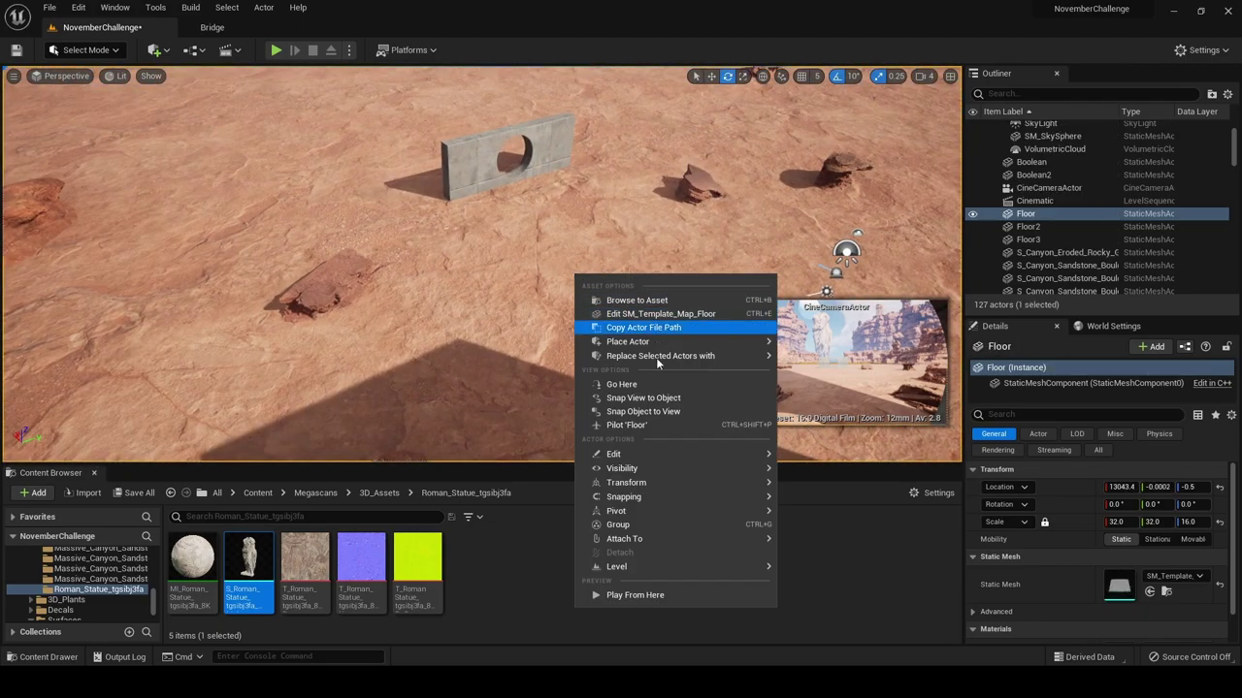
mouse_move(672, 453)
left_click(817, 491)
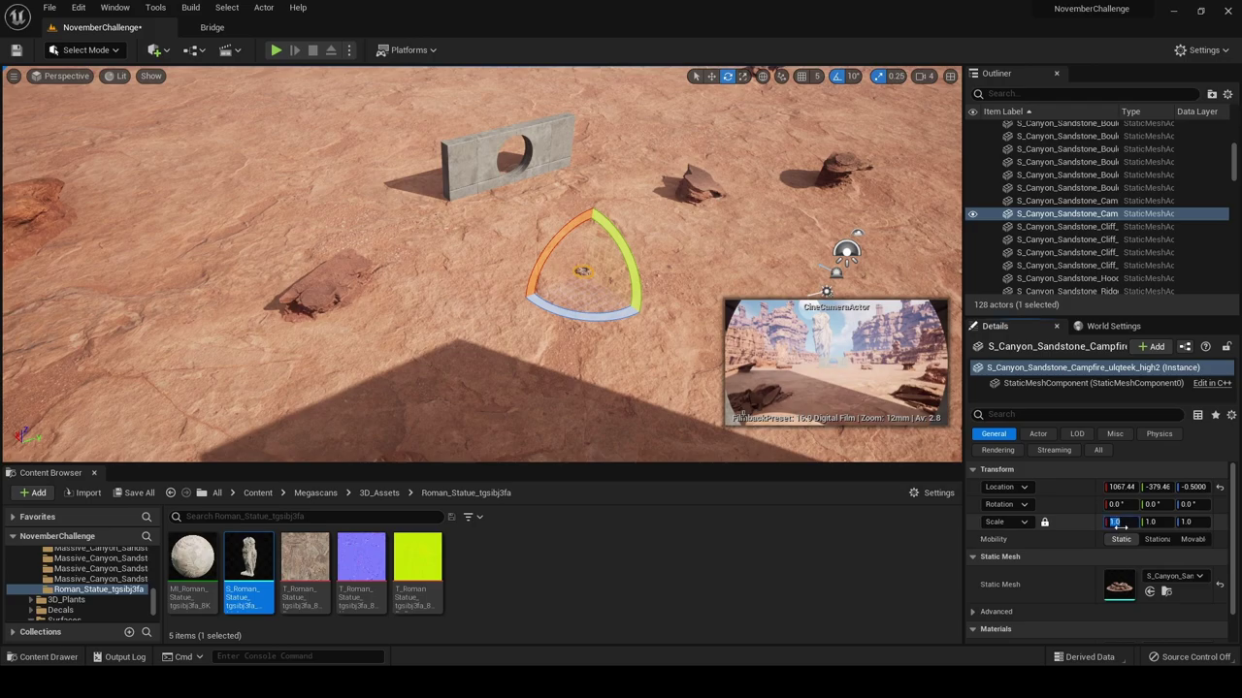
Scale the campfire uniformly to 2, sink it to about Z -7.6 and move it to about X -639, Y -3
type("2")
key("Return")
key("f")
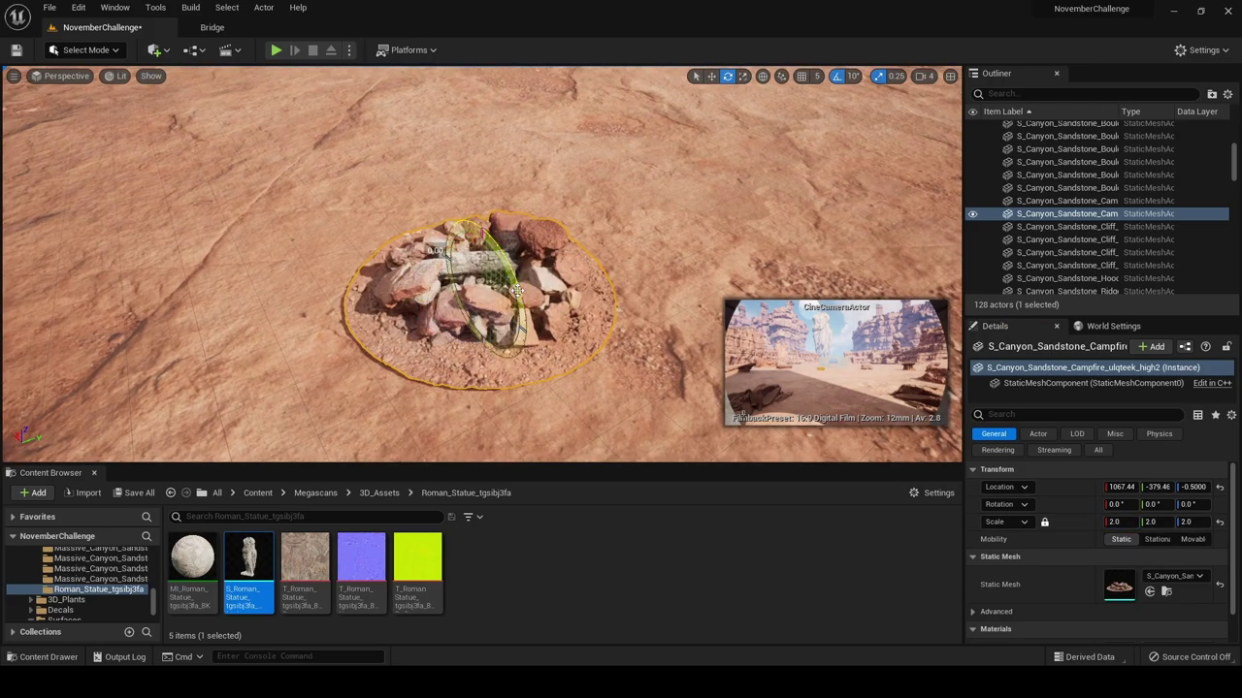
left_click_drag(482, 255, 484, 260)
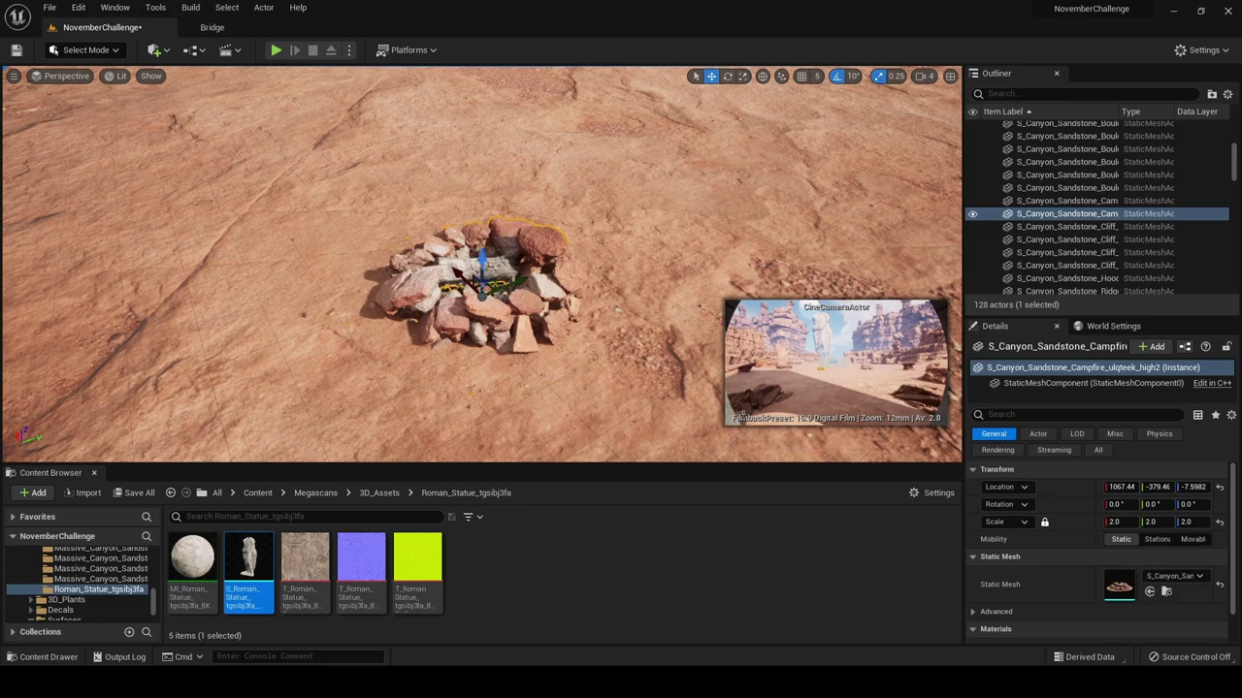
right_click_drag(483, 260, 398, 211)
left_click_drag(447, 198, 585, 184)
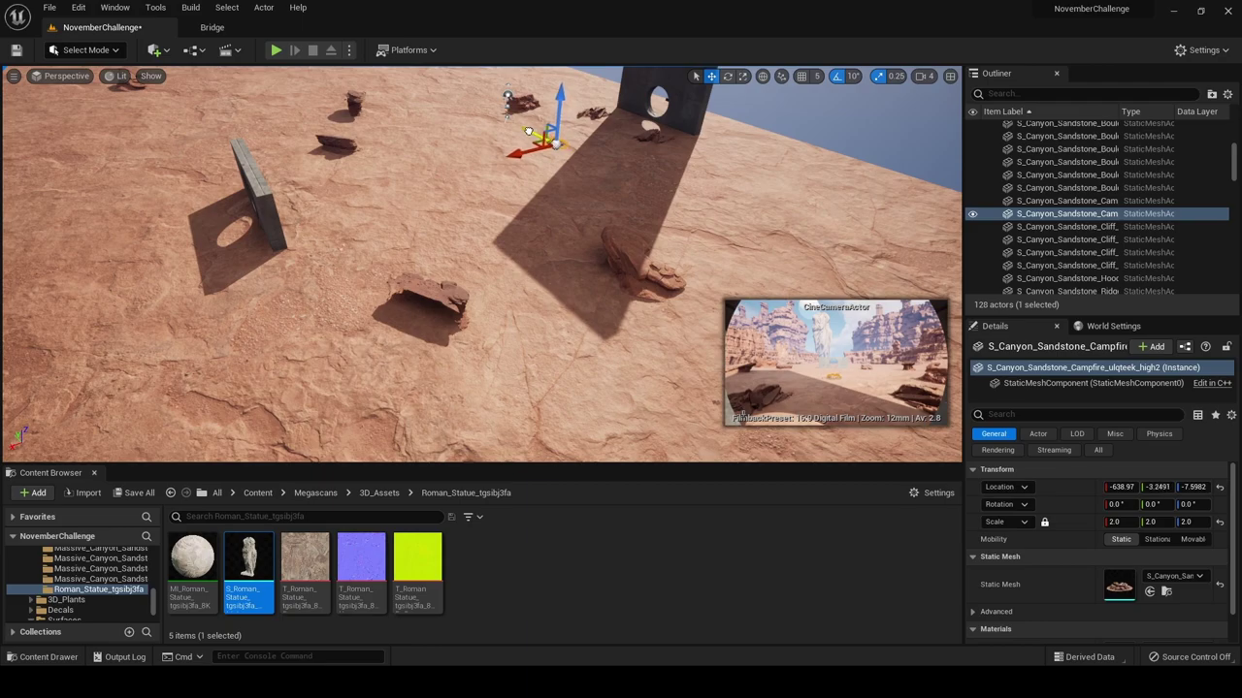
Duplicate a curved sandstone ridge from the source rocks to about X 1584, Y -1017 and rotate it to 140° around Z
right_click_drag(472, 180, 228, 238)
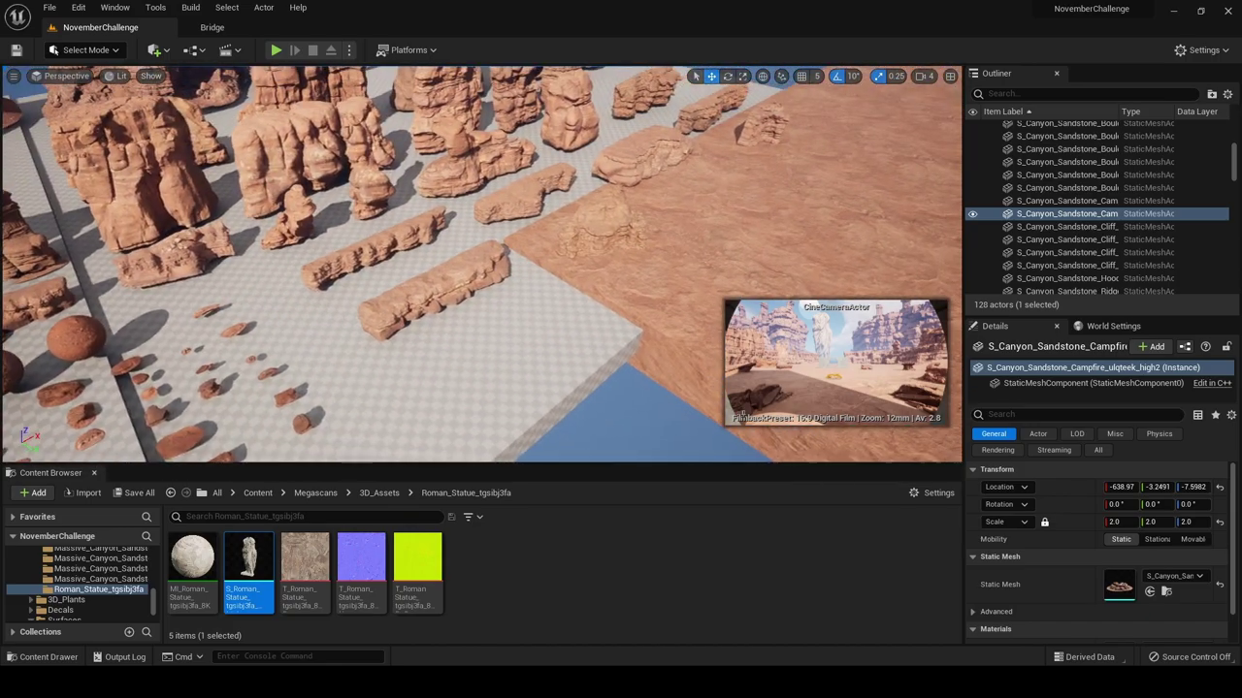
right_click_drag(446, 204, 390, 212)
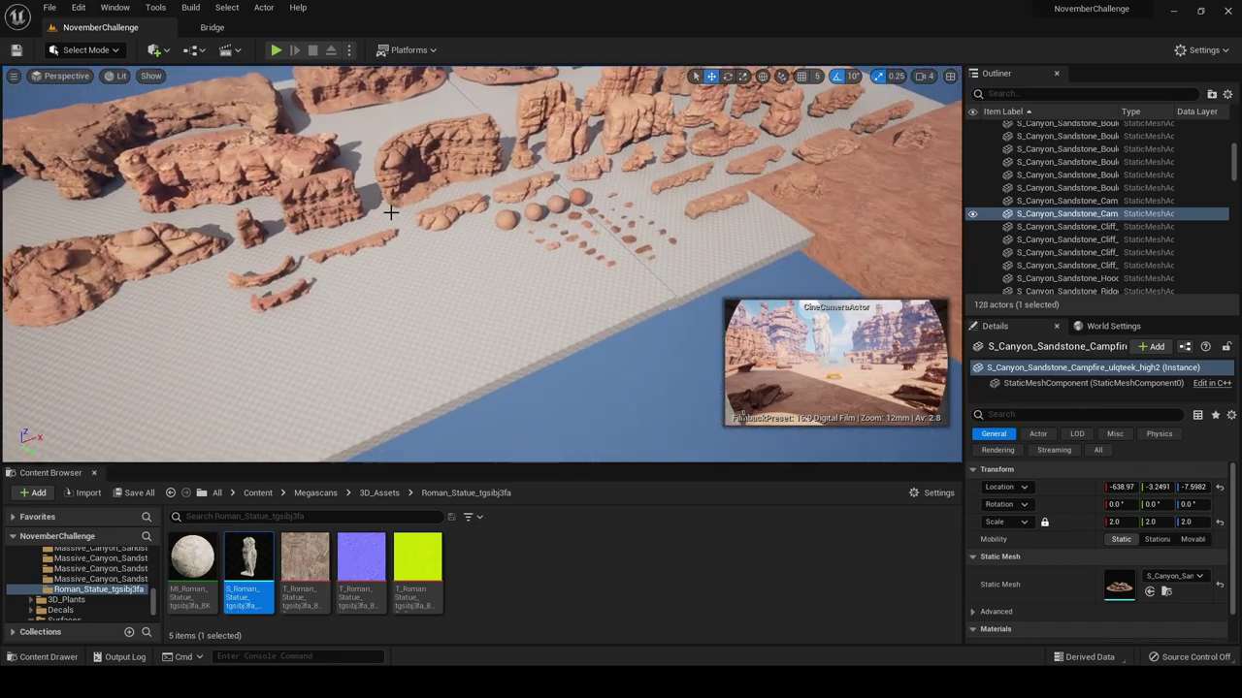
left_click(283, 293)
right_click_drag(283, 293, 334, 303)
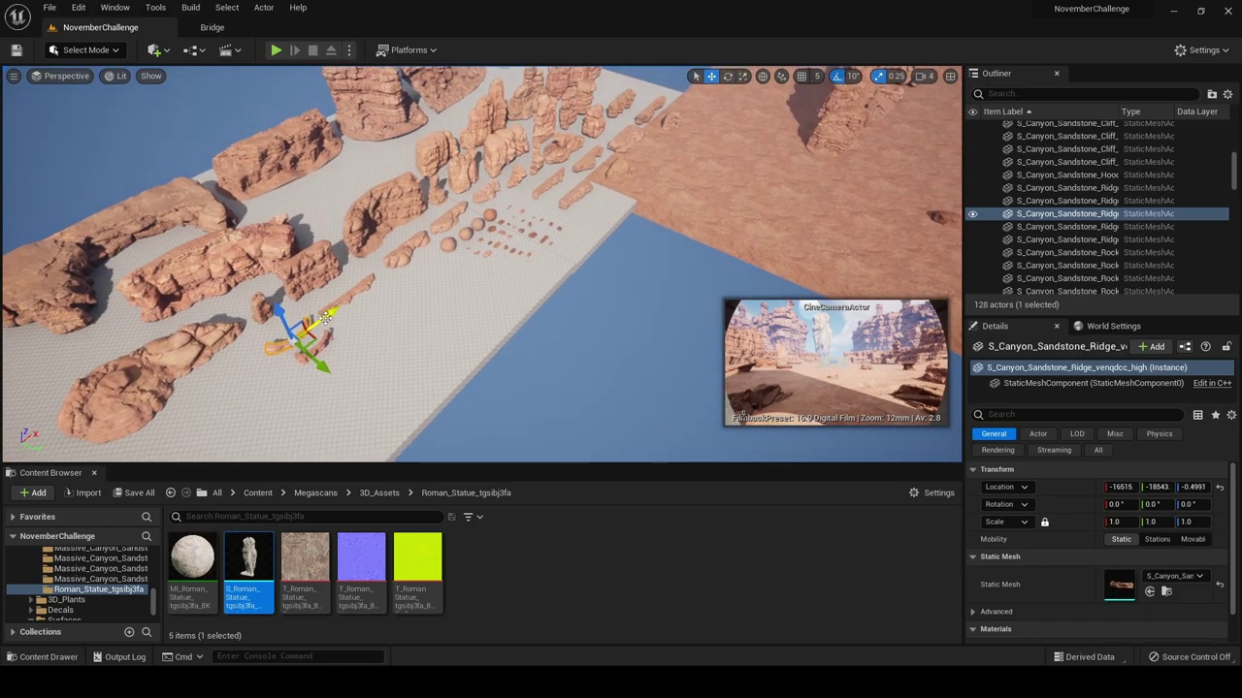
left_click_drag(315, 327, 677, 175, "alt")
left_click_drag(633, 138, 910, 184)
right_click_drag(693, 249, 715, 254)
key("e")
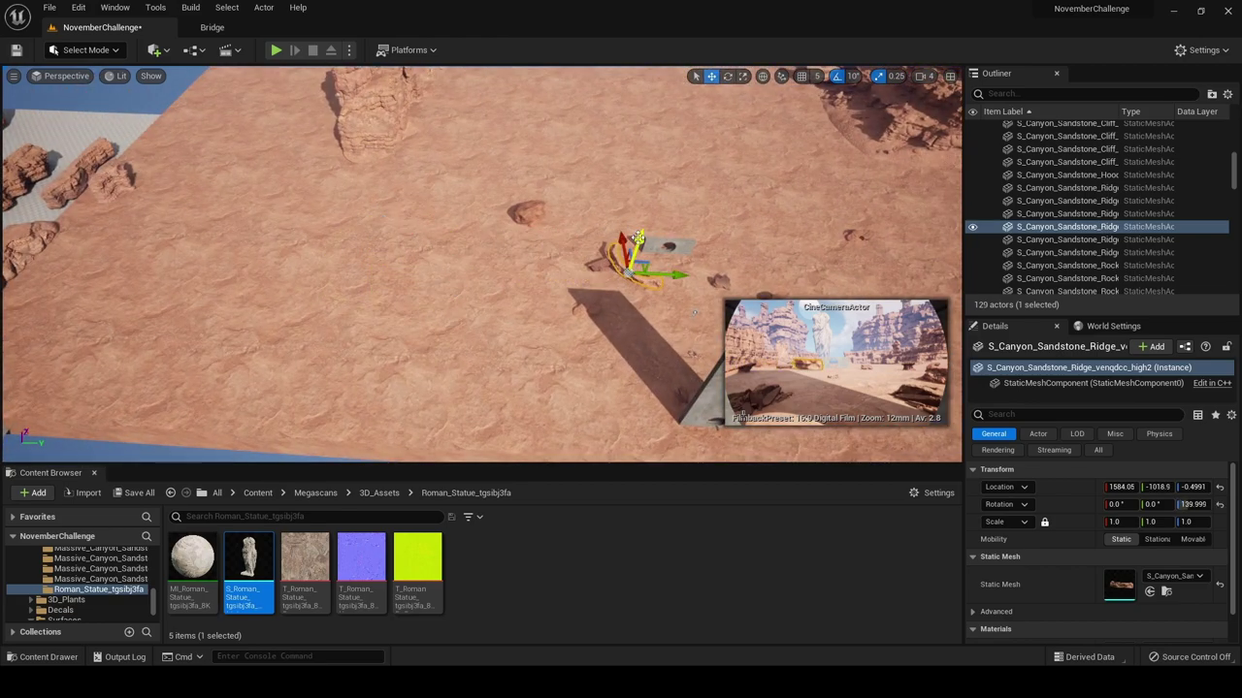
Move the curved ridge to about X 2679, Y -1181, sink it to about Z -133 and deselect it
right_click_drag(639, 238, 693, 232)
left_click_drag(546, 243, 507, 197)
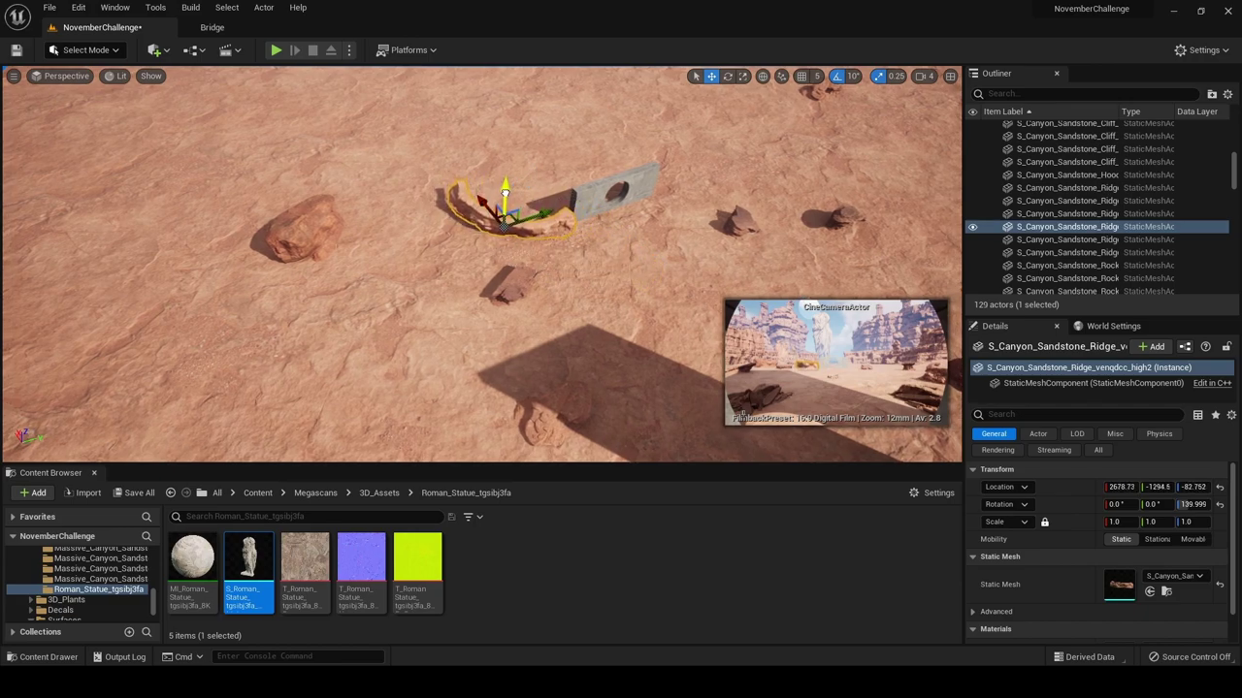
left_click_drag(538, 214, 547, 211)
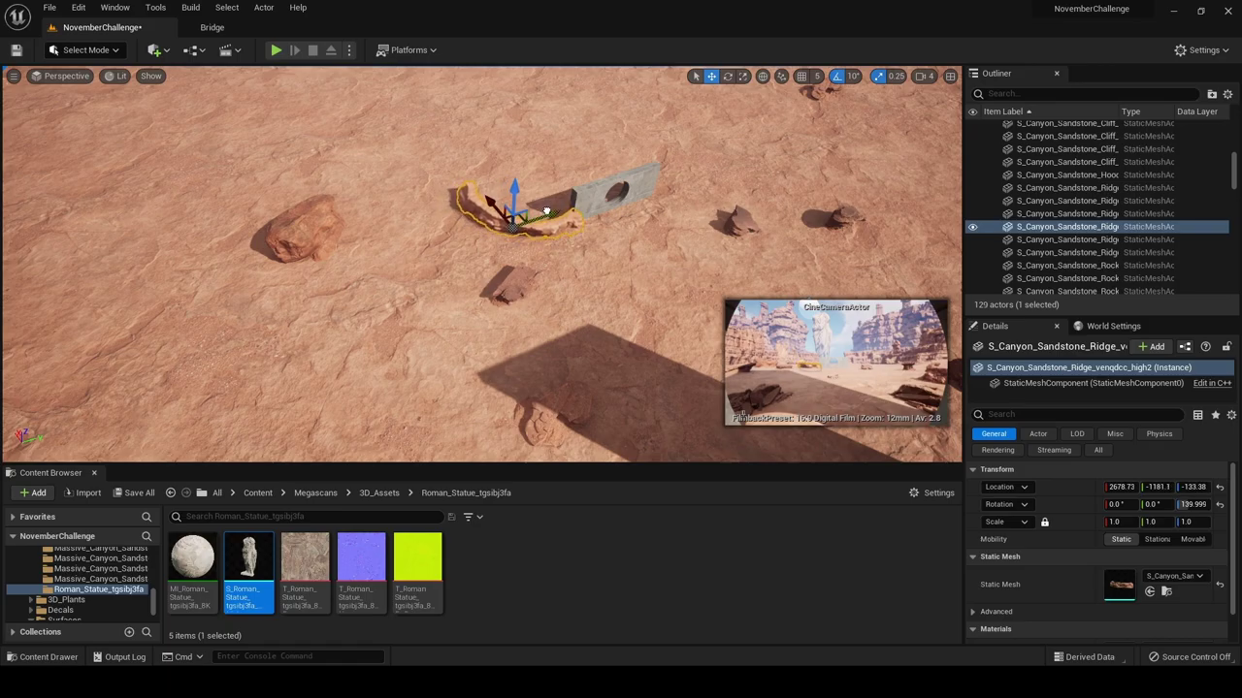
left_click(632, 283)
Copy another sandstone ridge from the source rocks and paste it beside the holed wall at about X 2408, Y 786
key("f")
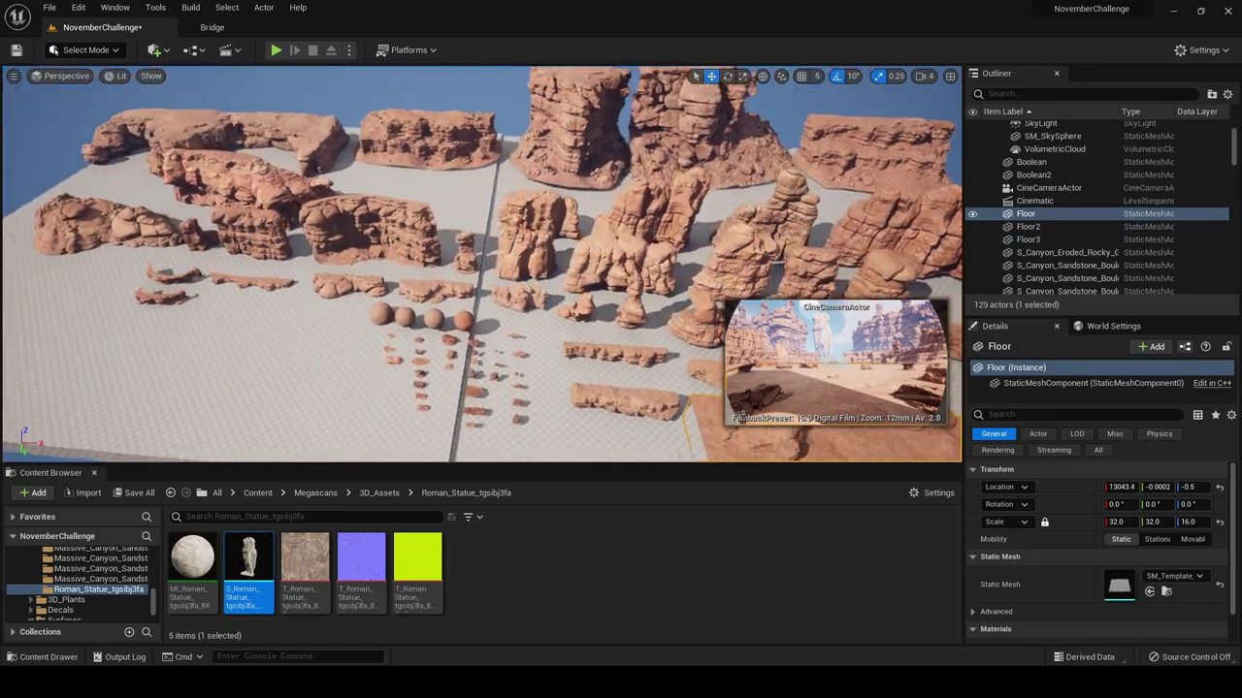
left_click(514, 222)
key("f")
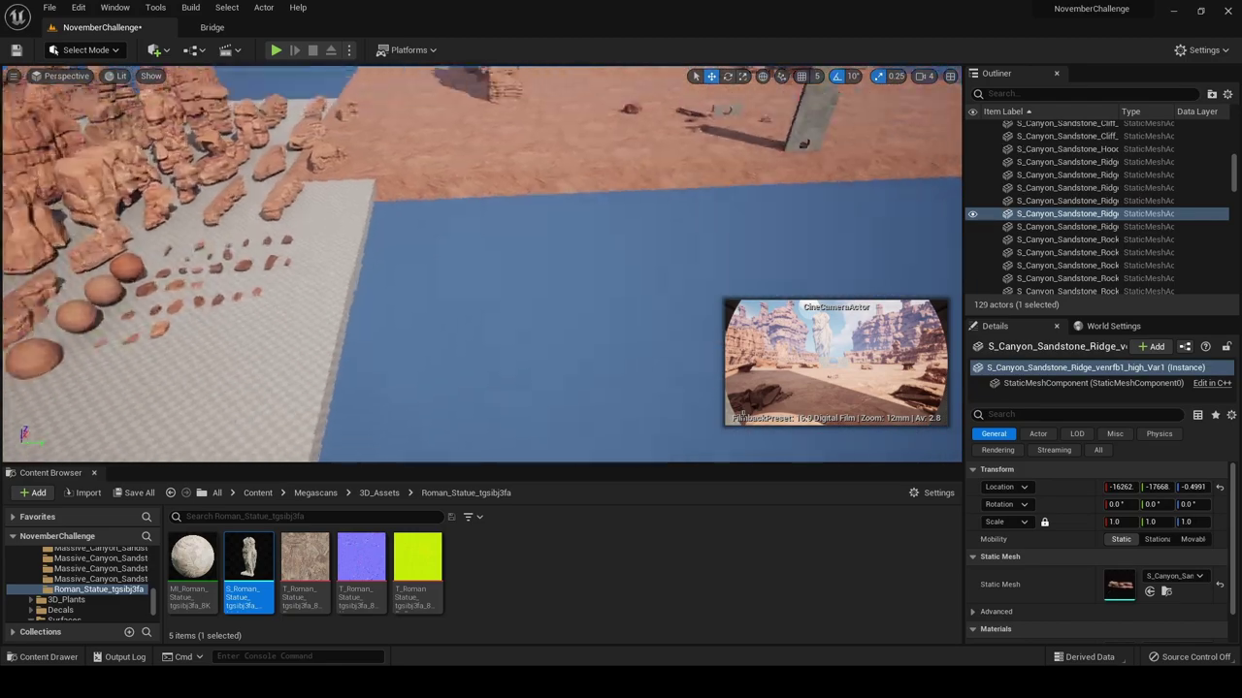
key("w")
mouse_move(551, 278)
right_mouse_down()
mouse_move(555, 303)
mouse_move(575, 311)
mouse_move(551, 278)
right_mouse_up()
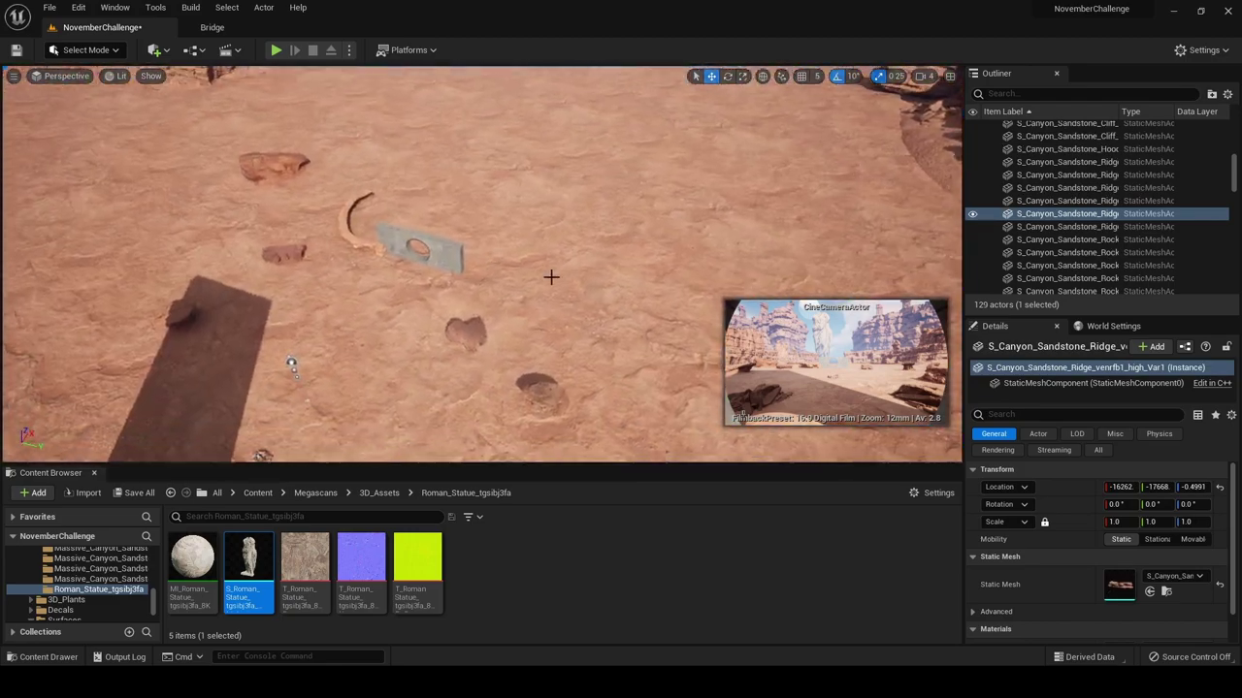
right_click(470, 283)
mouse_move(514, 464)
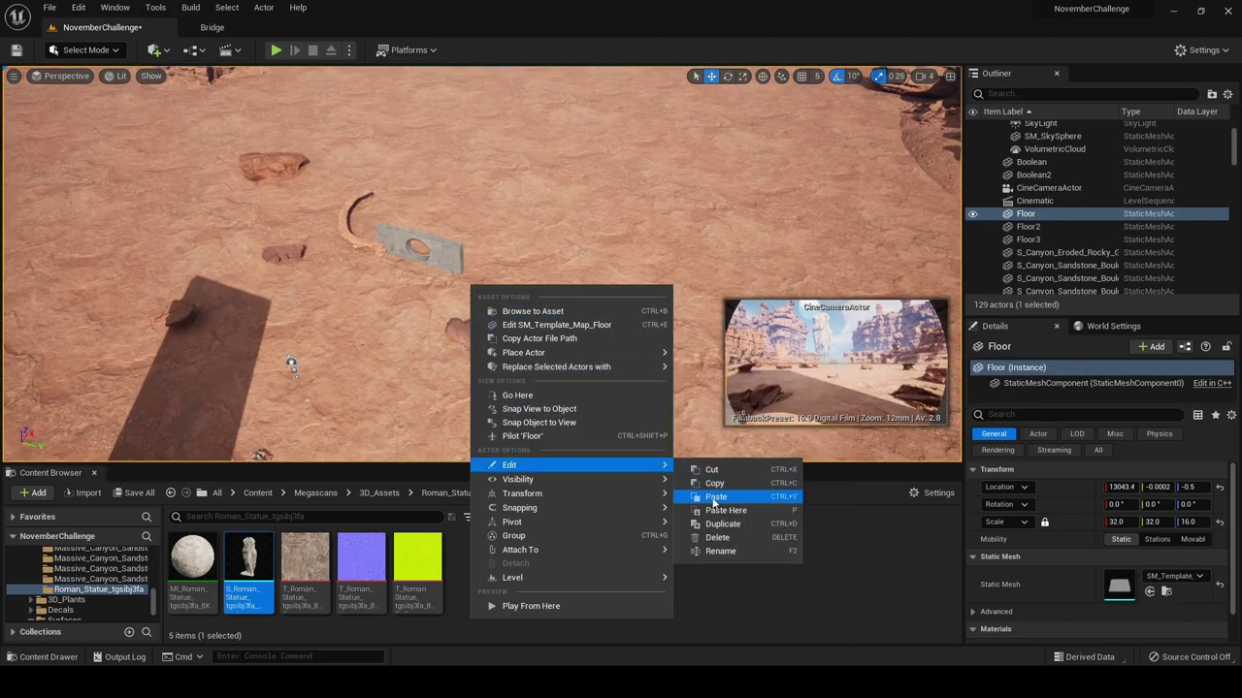
left_click(703, 485)
key("ctrl+v")
left_click_drag(487, 258, 496, 245)
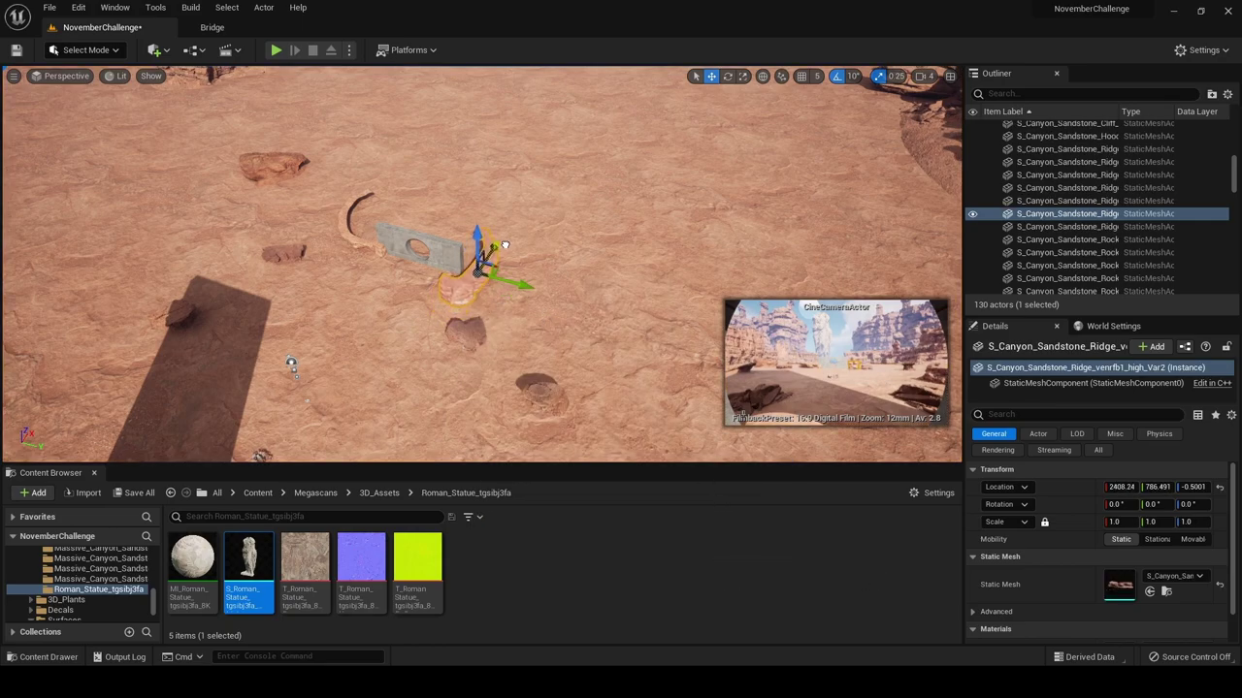
Rotate the new ridge to 90° around Z, move it to about X 2296, Y 1082 and deselect it
key("e")
left_click_drag(523, 309, 448, 320)
key("w")
left_click_drag(572, 303, 512, 258)
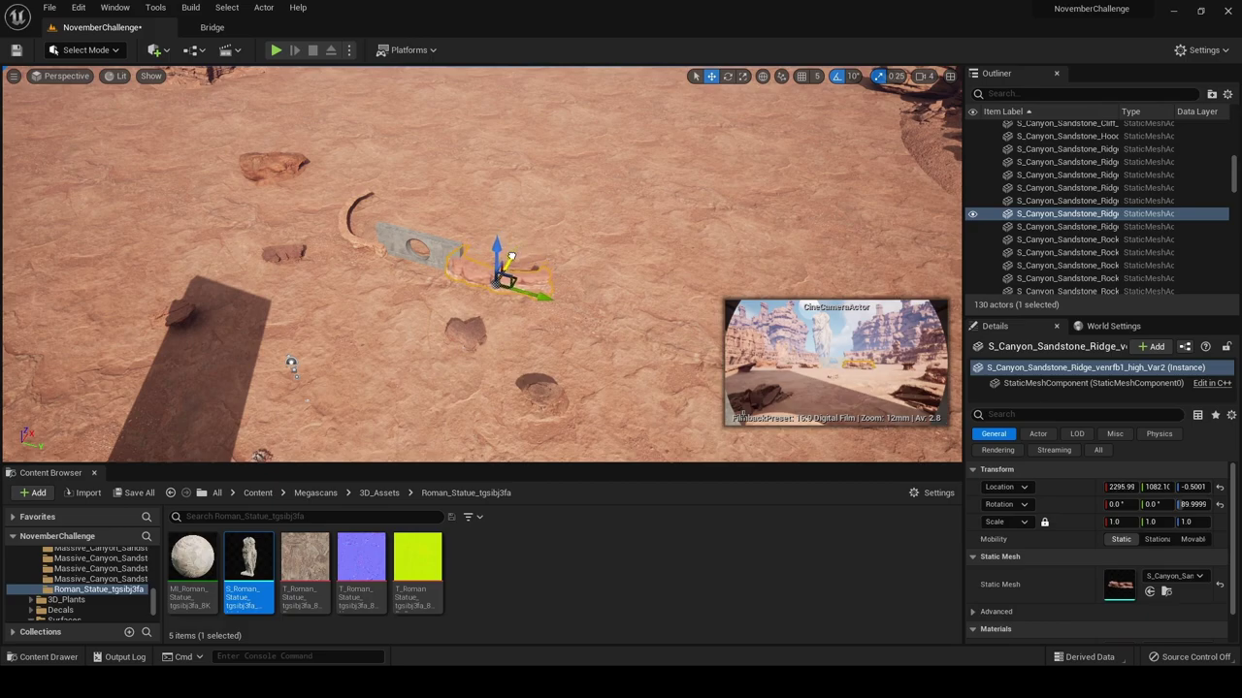
left_click(572, 233)
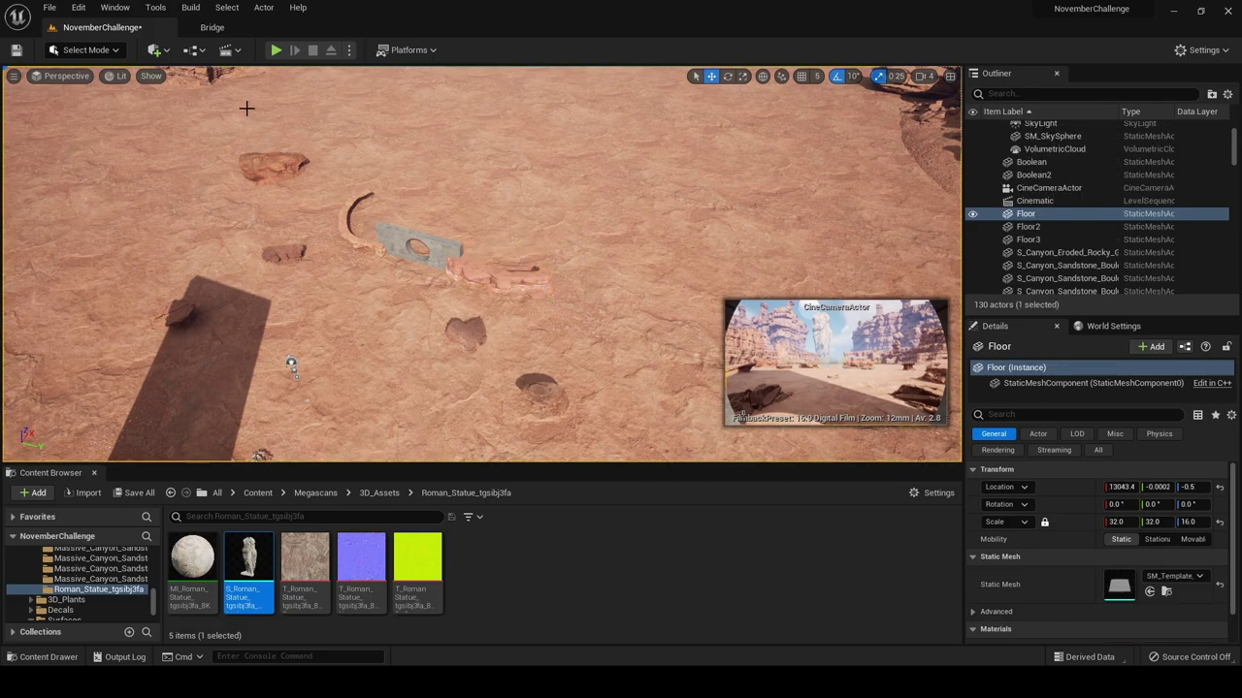
Look through the CineCameraActor and sink the ridge beside the holed wall slightly into the ground
left_click(83, 77)
left_click(87, 221)
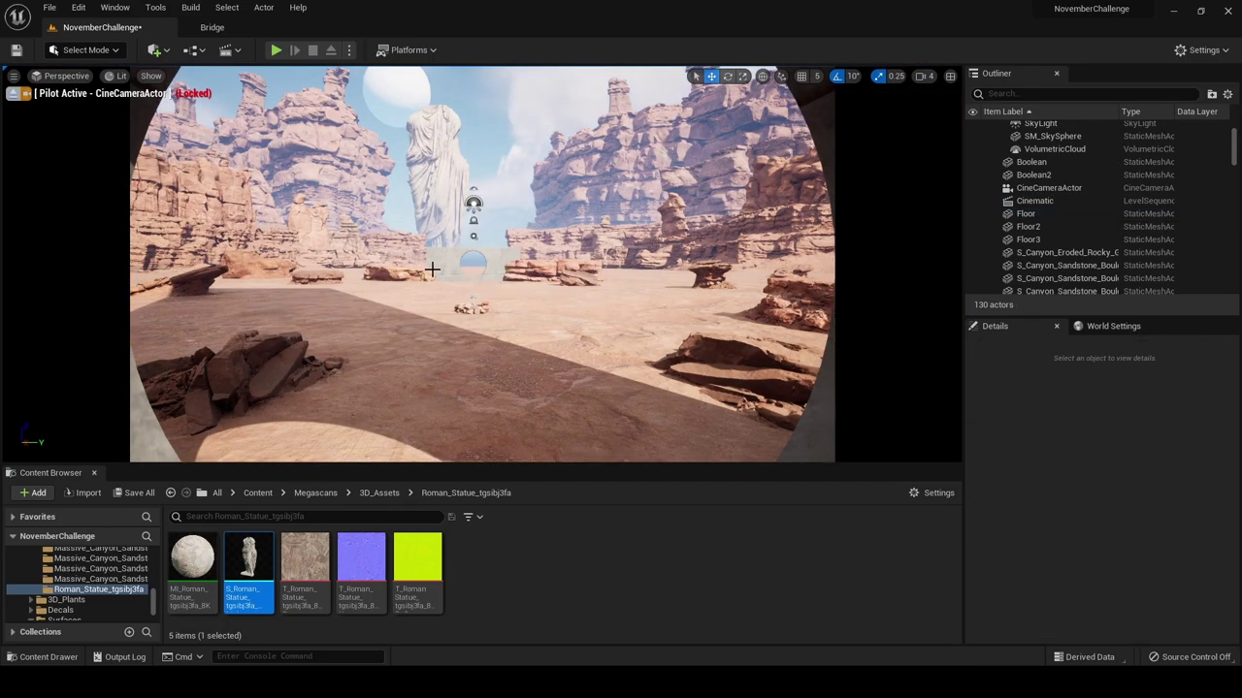
left_click(522, 274)
left_click_drag(556, 225, 559, 236)
left_click(501, 314)
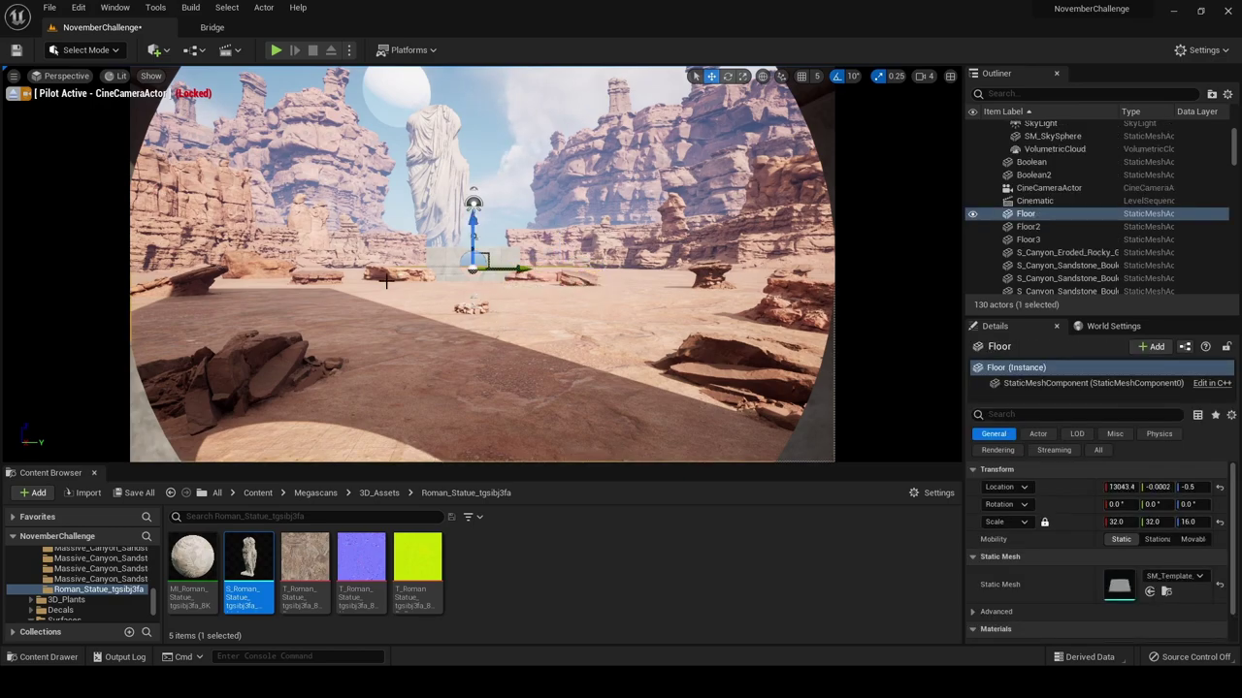
Move the Canyon Sandstone Boulder in front of that ridge further along positive Y and deselect it
left_click(587, 272)
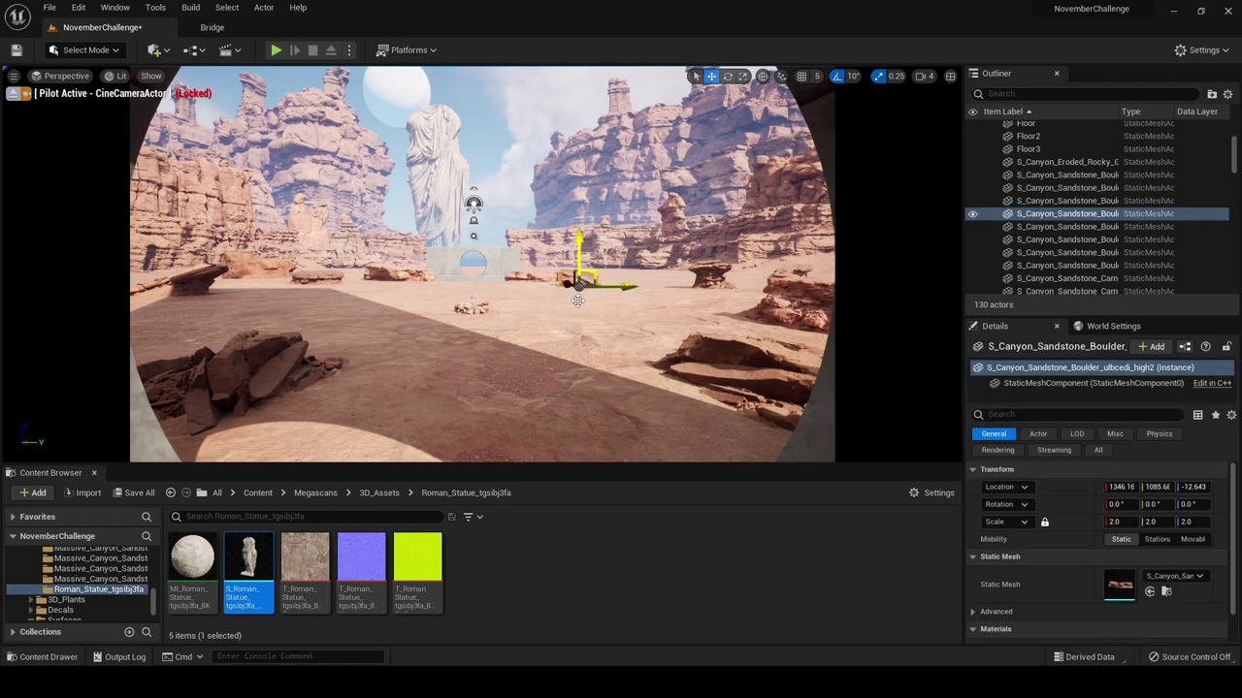
left_click_drag(586, 275, 682, 289)
left_click(657, 295)
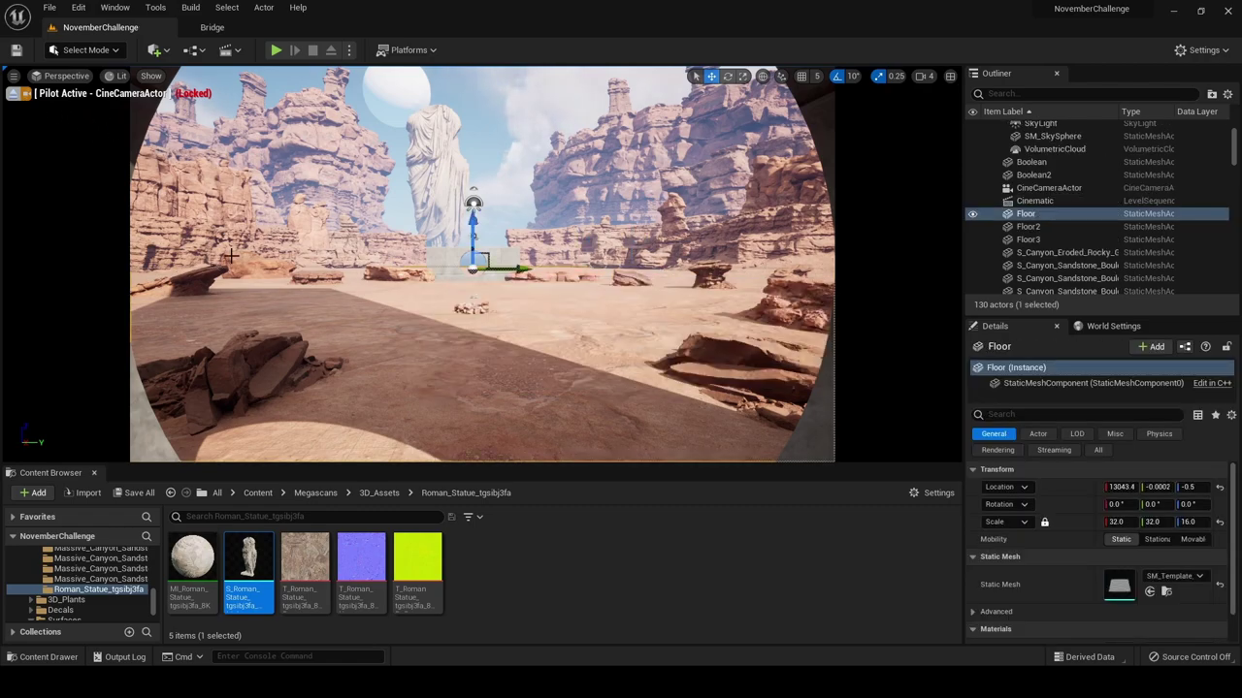
Stop piloting the CineCameraActor, look down over the canyon floor and switch the editor to Foliage mode
left_click(12, 97)
right_click_drag(427, 301, 461, 326)
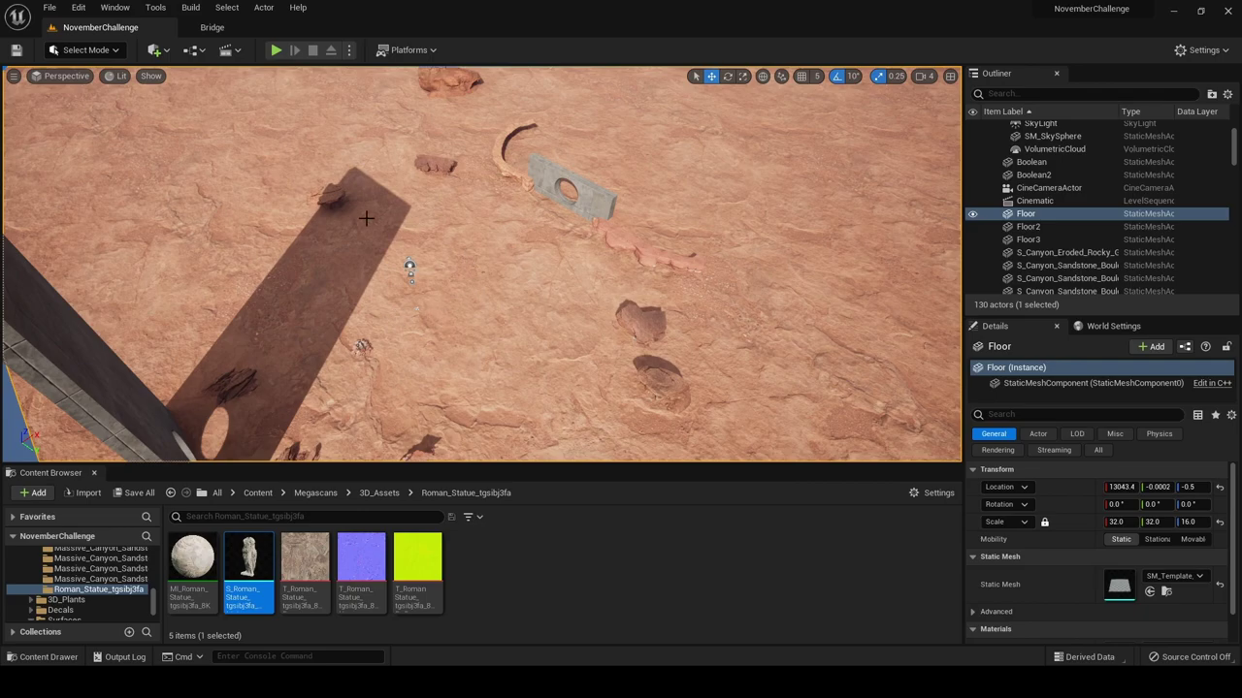
left_click(89, 53)
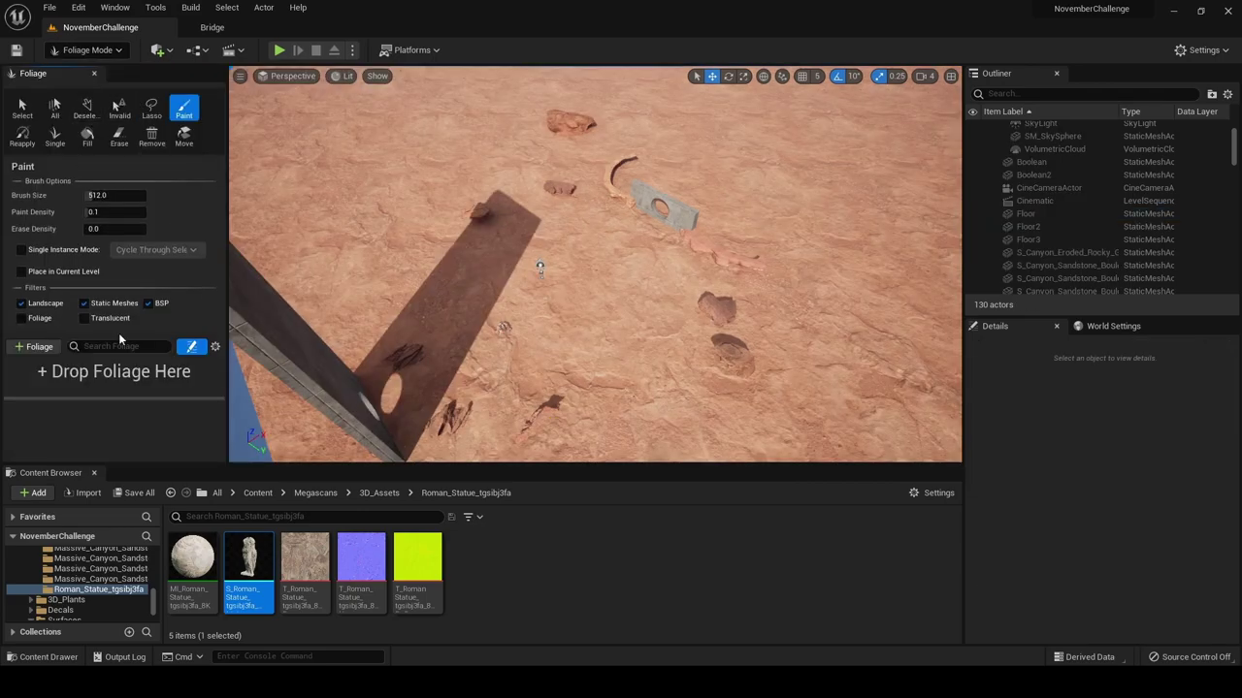
Open Quixel Bridge and browse the 3D Plants category for vegetation suited to the canyon
left_click(113, 8)
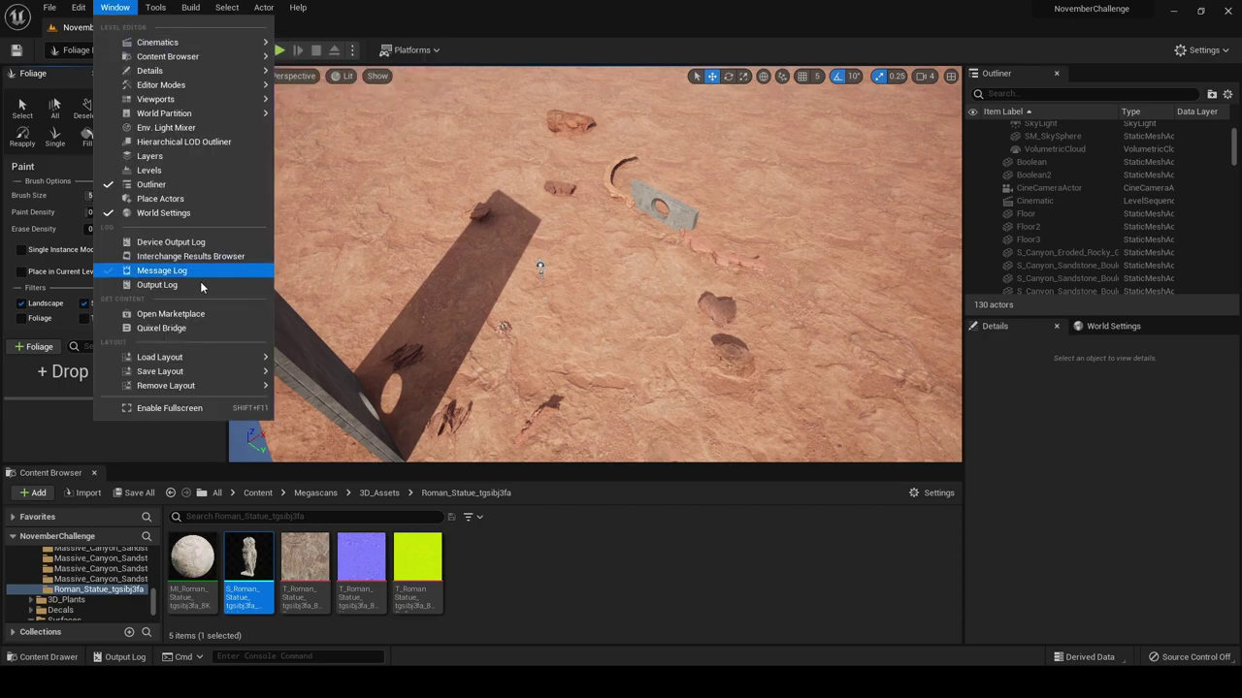
left_click(202, 326)
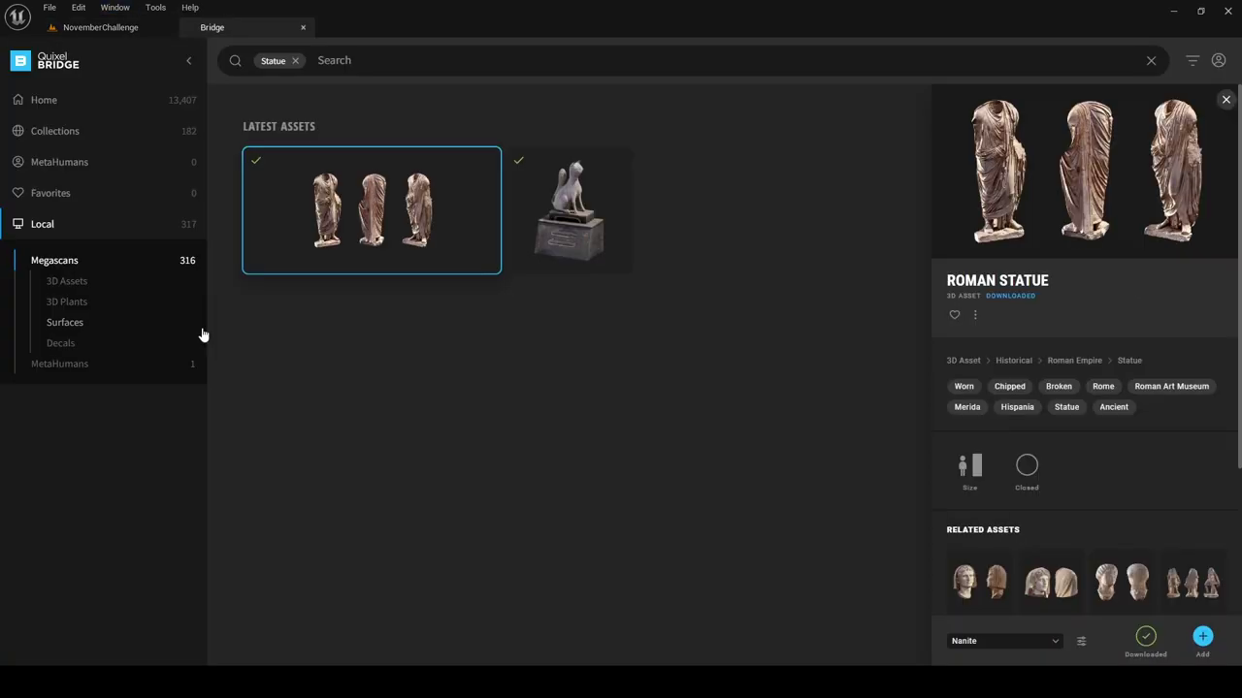
left_click(67, 134)
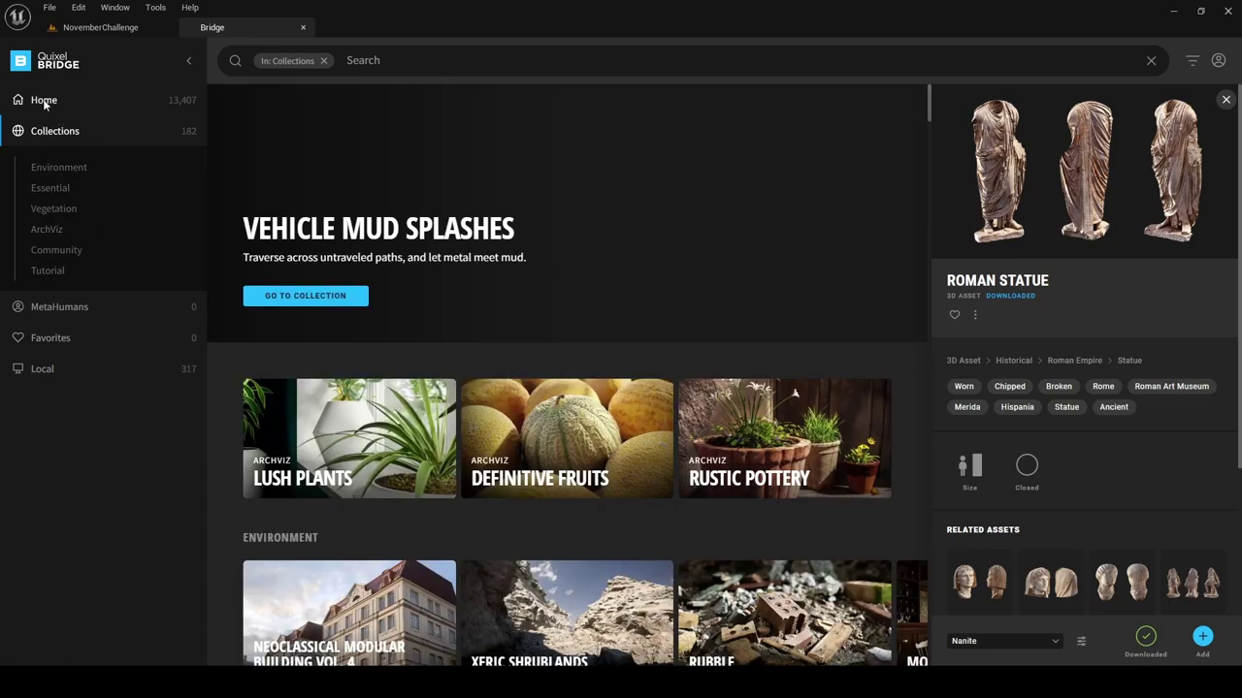
left_click(44, 101)
left_click(56, 158)
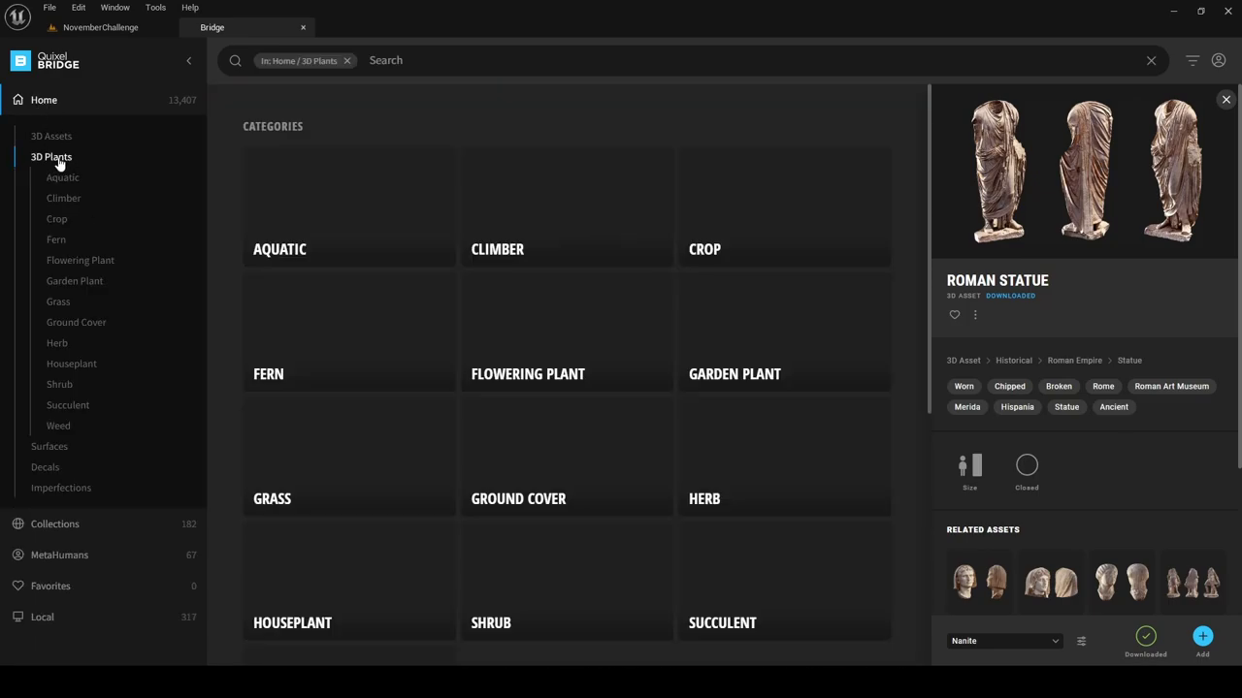
scroll(485, 465, "down", 5)
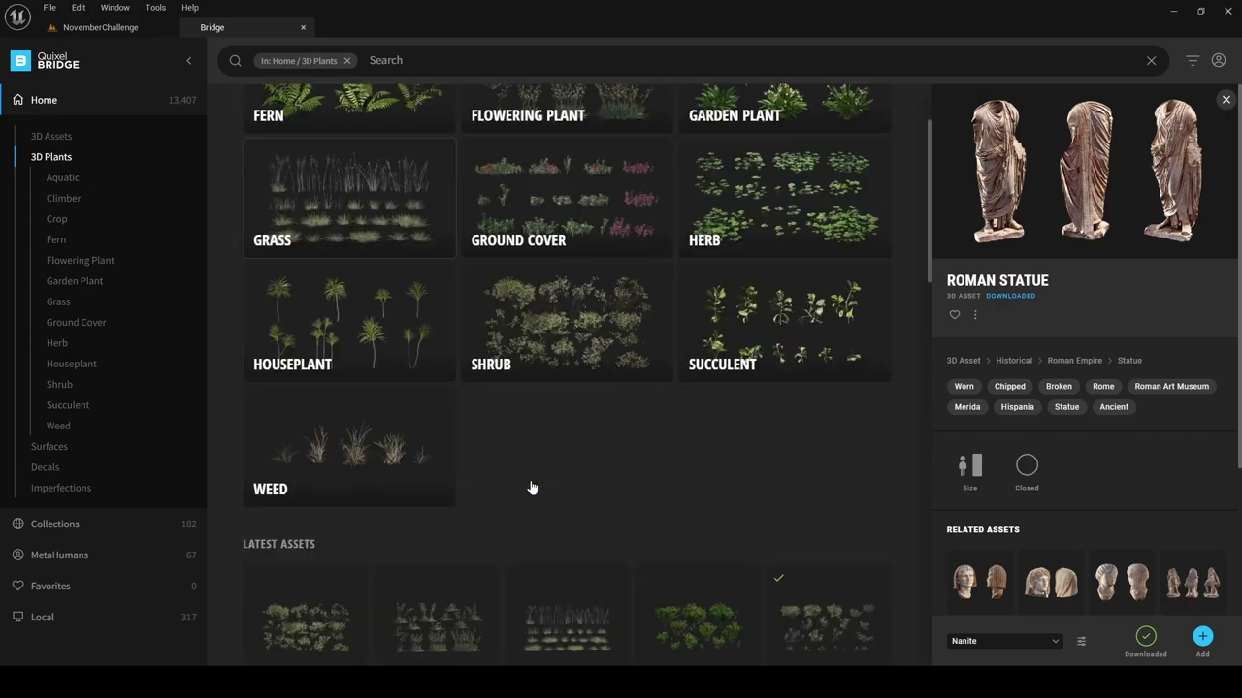
scroll(295, 405, "down", 5)
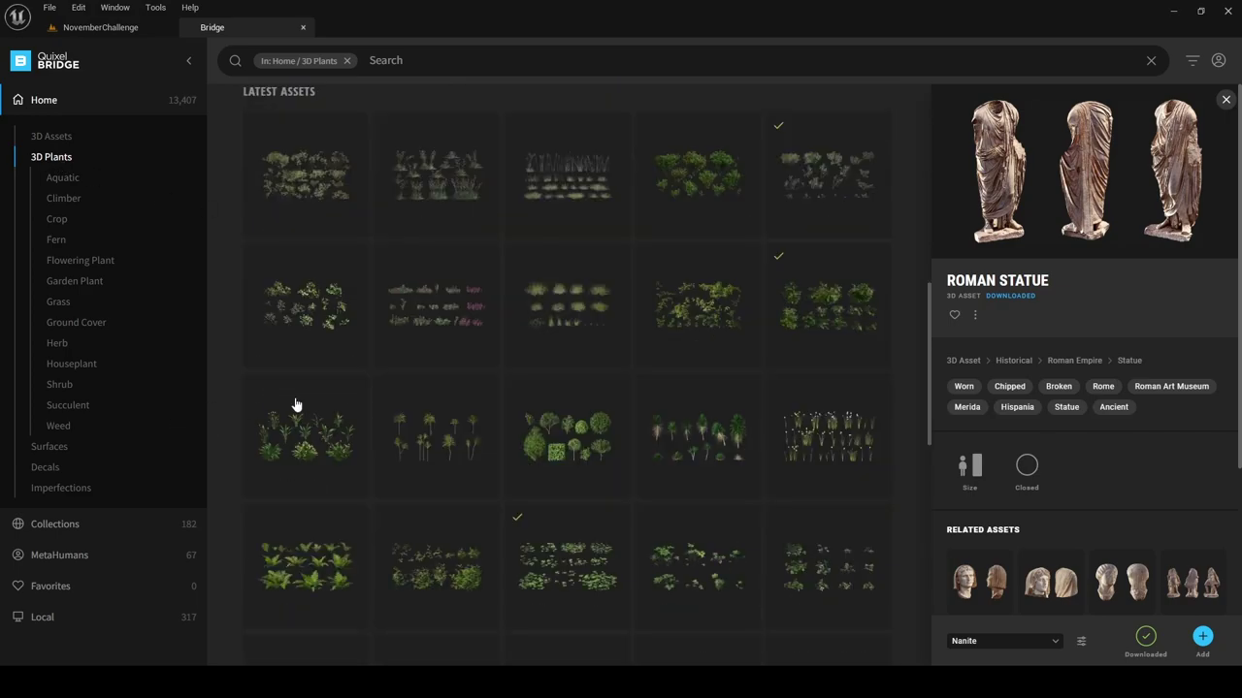
Open the Canyons of Utah collection under the natural environments and look through its dry plants
left_click(71, 527)
left_click(60, 168)
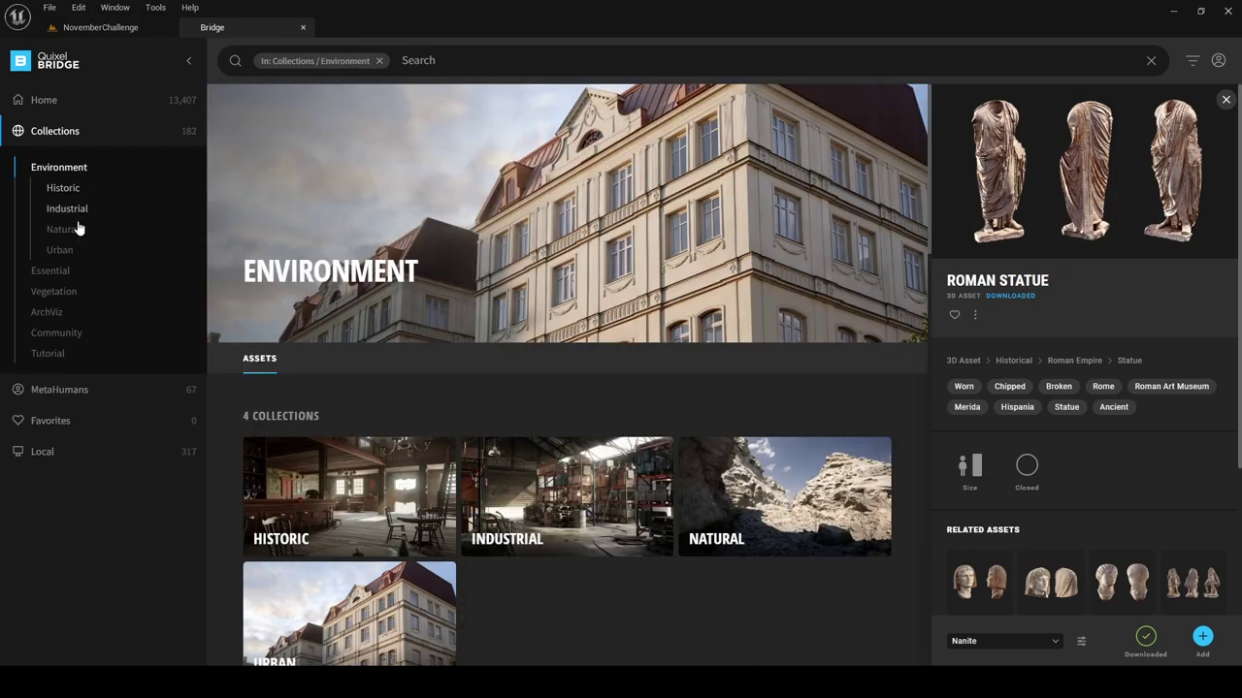
left_click(79, 229)
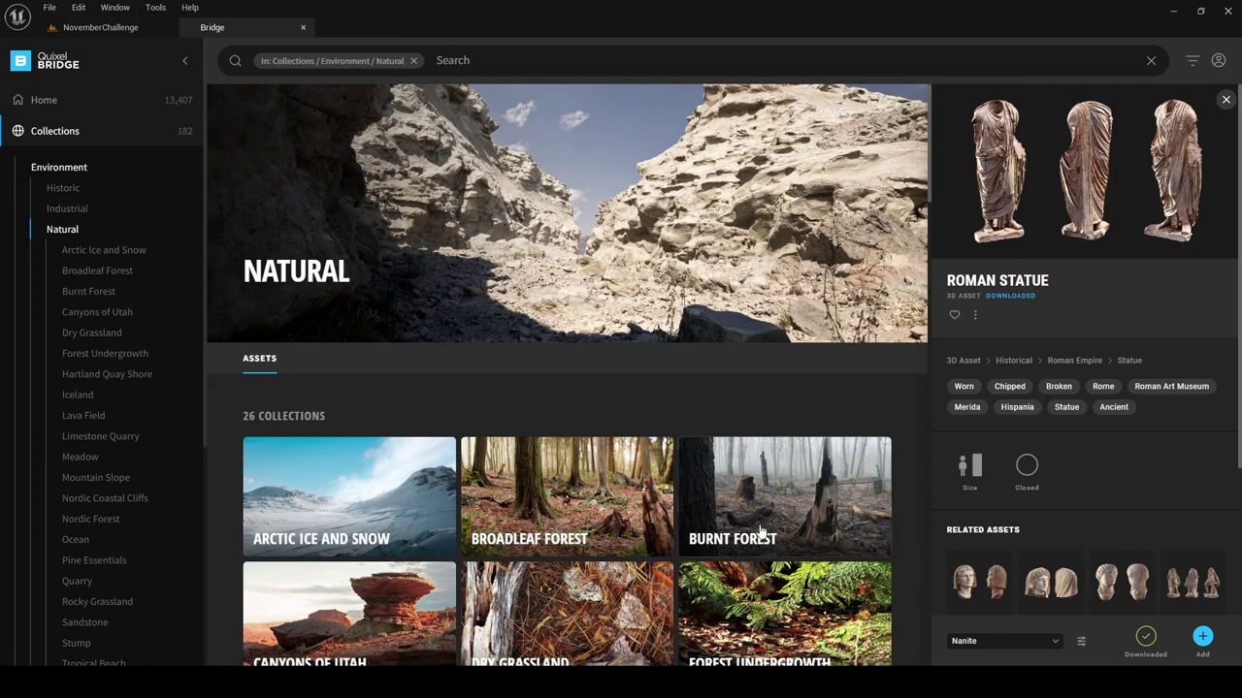
scroll(437, 388, "down", 4)
left_click(400, 266)
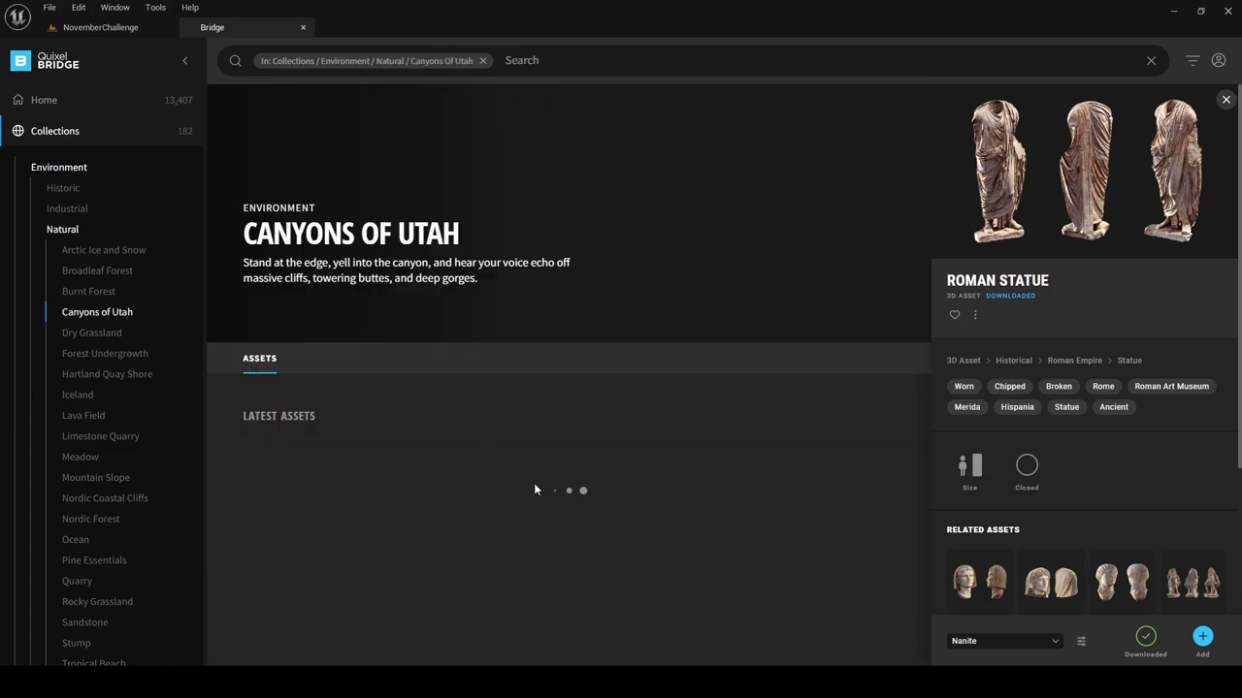
scroll(539, 488, "down", 6)
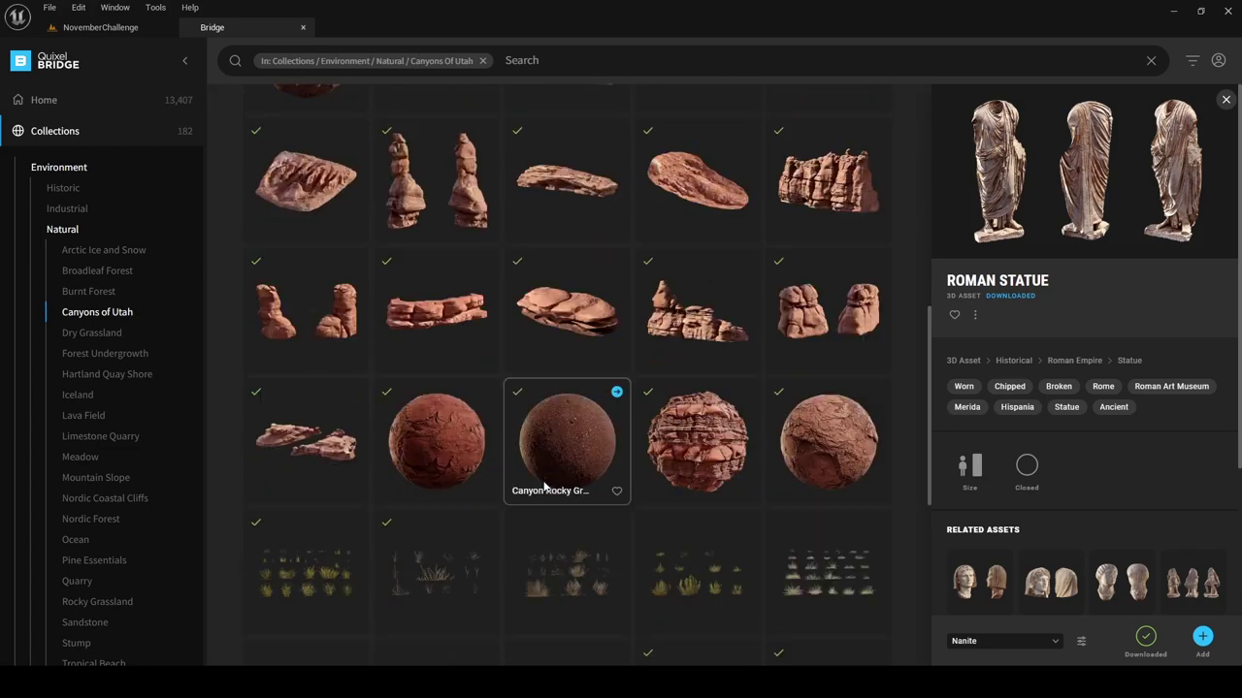
scroll(543, 488, "down", 3)
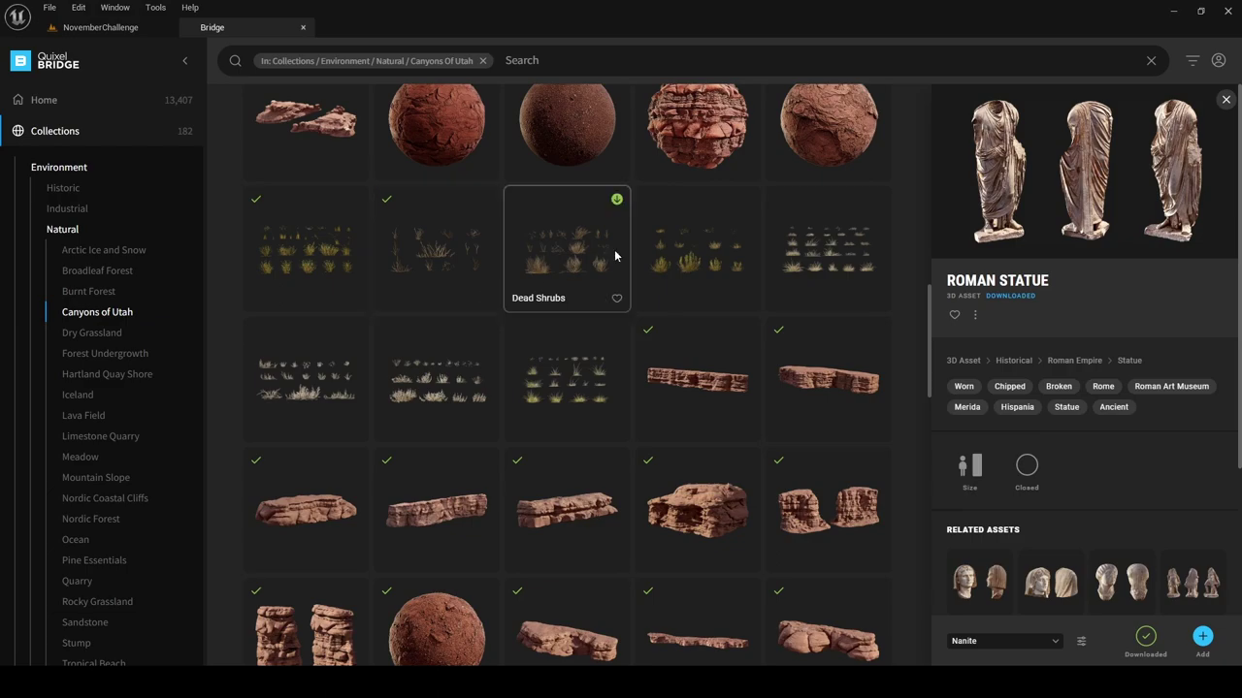
Add the Dead Shrubs plant pack to the project at High Quality
left_click(449, 242)
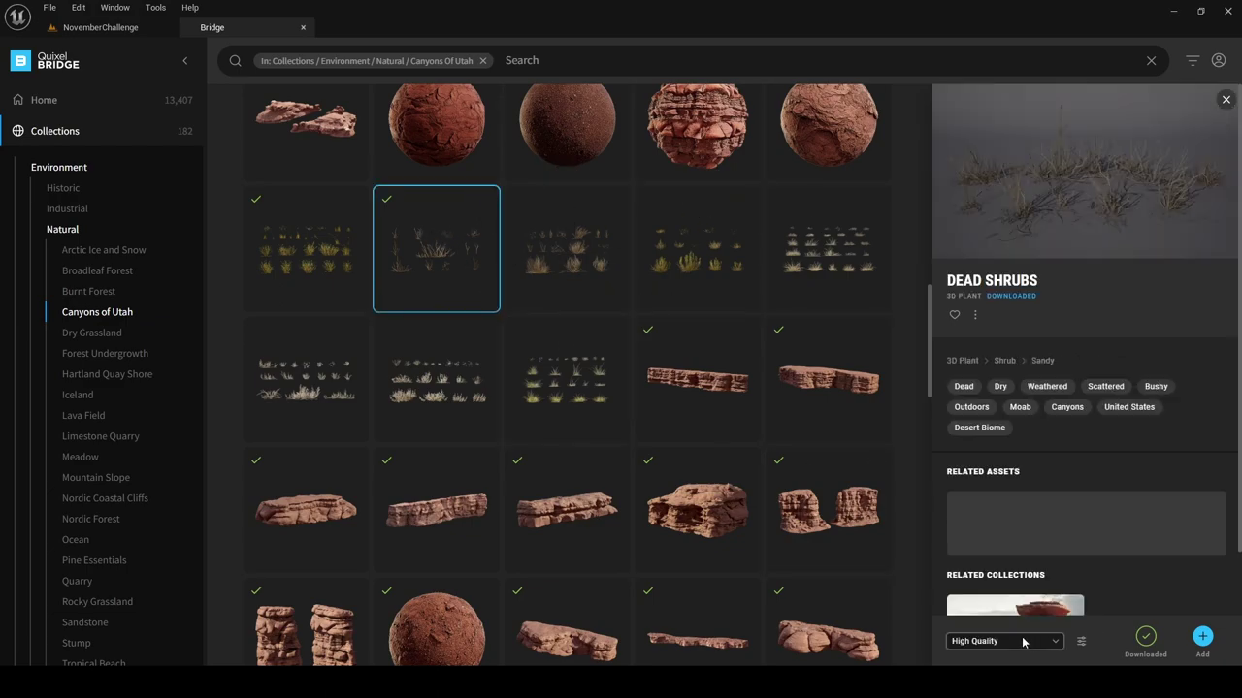
left_click(1022, 642)
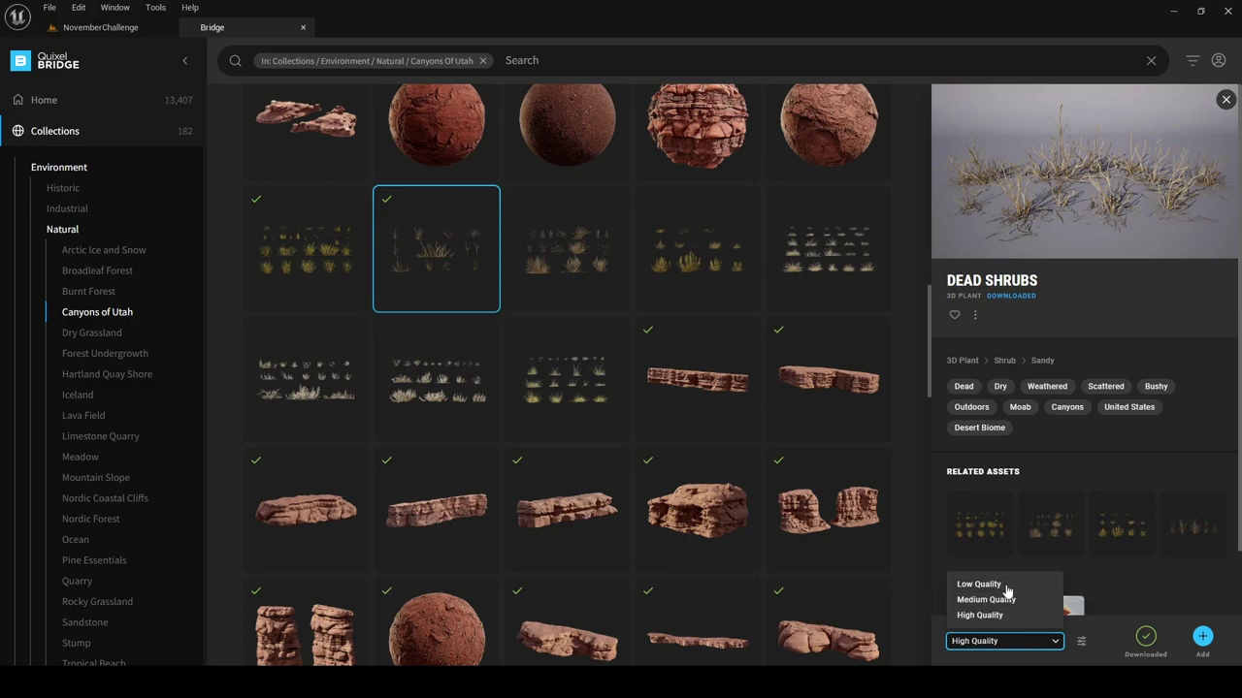
left_click(1115, 645)
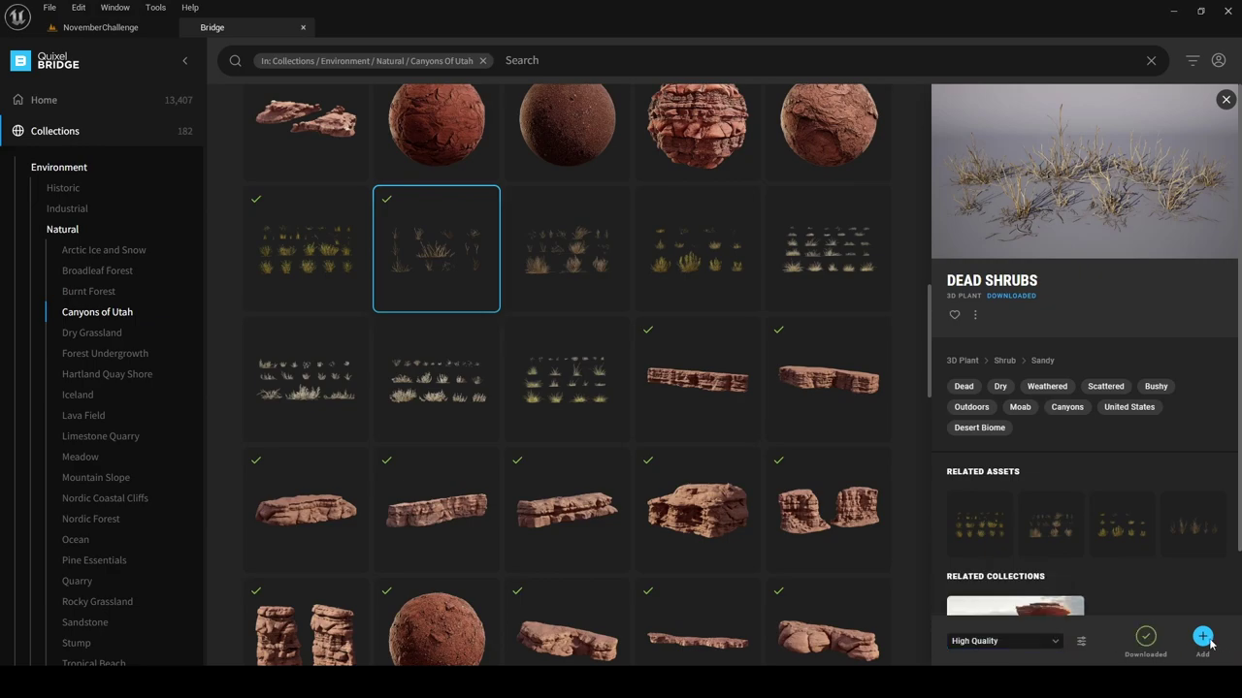
left_click(1203, 636)
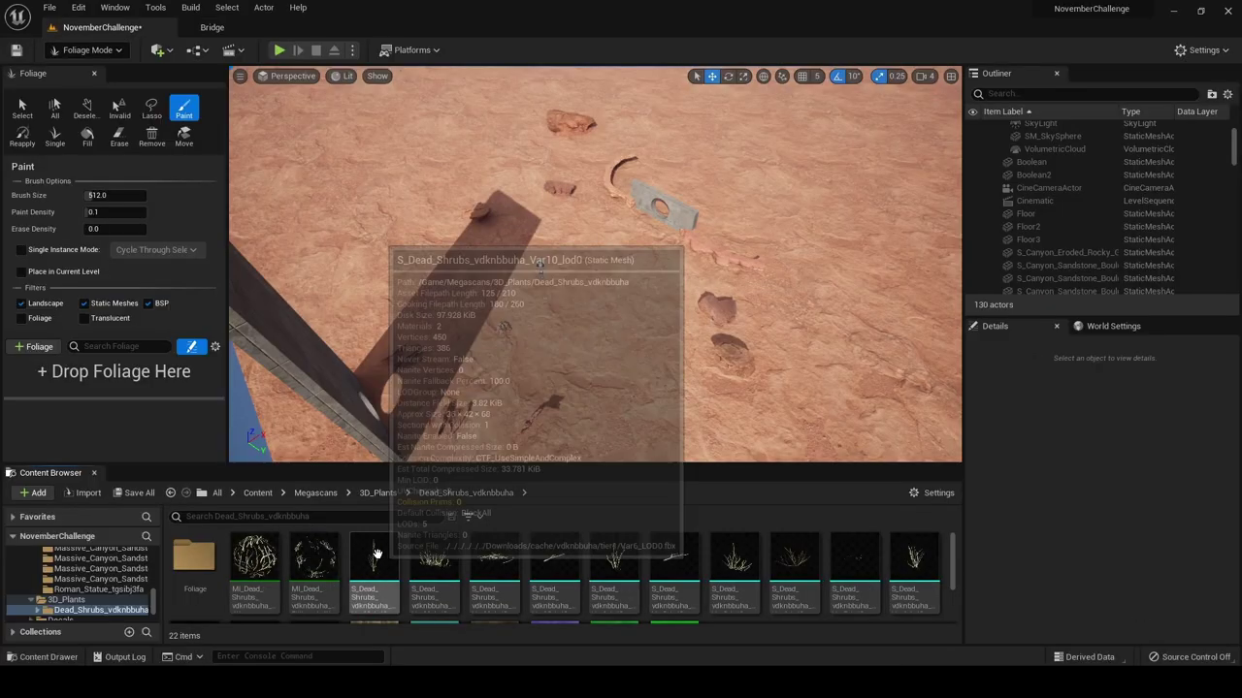
Place the S_Dead_Shrubs Var10 mesh on the canyon floor and return to Select Mode near the campfire
left_click_drag(377, 558, 517, 362)
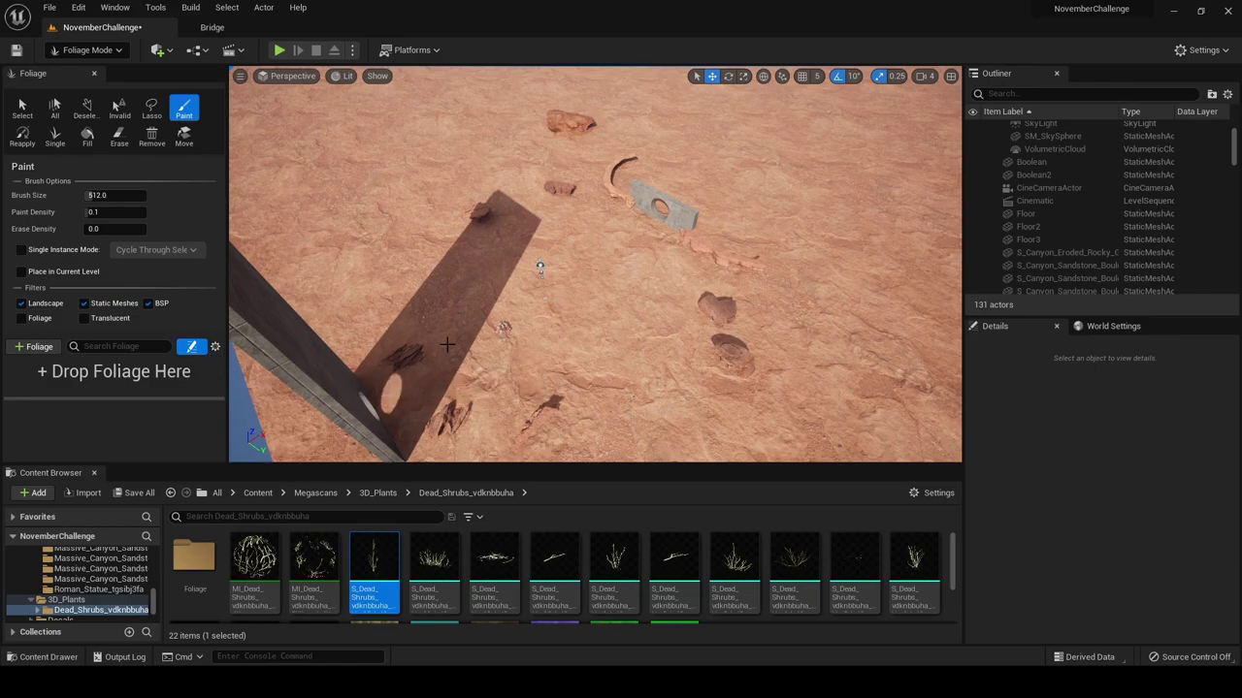
right_click_drag(447, 344, 332, 282)
left_click(77, 50)
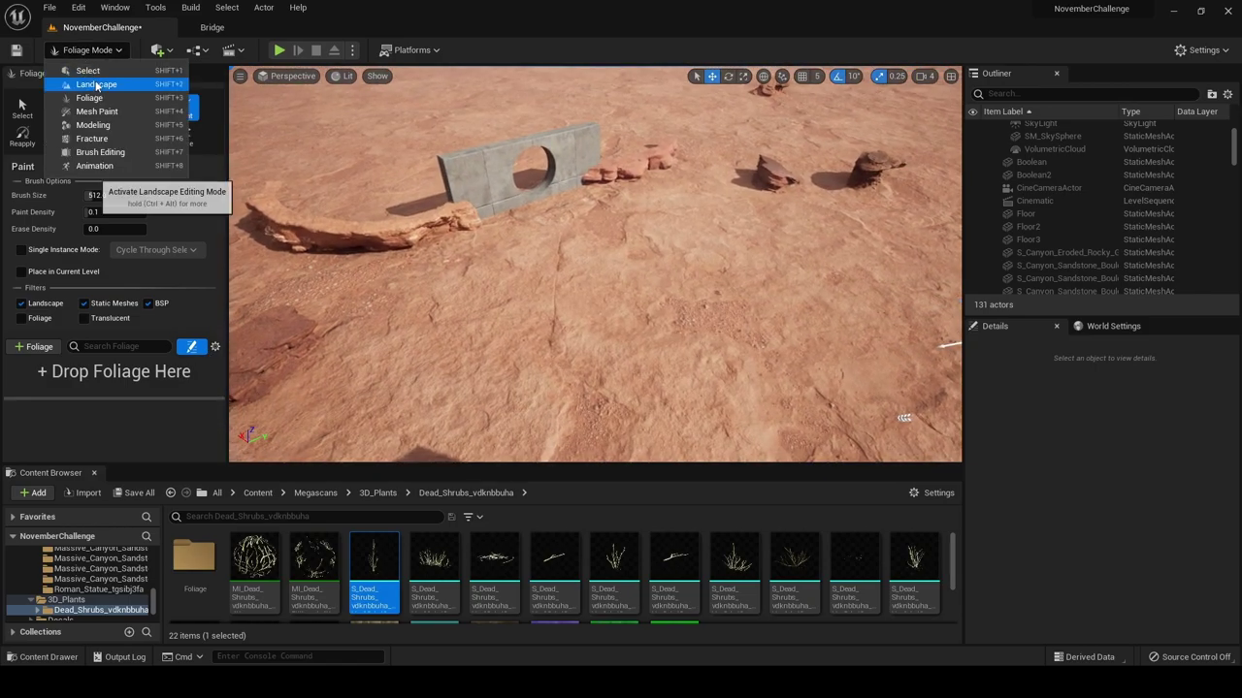
left_click(88, 71)
right_click_drag(371, 202, 451, 218)
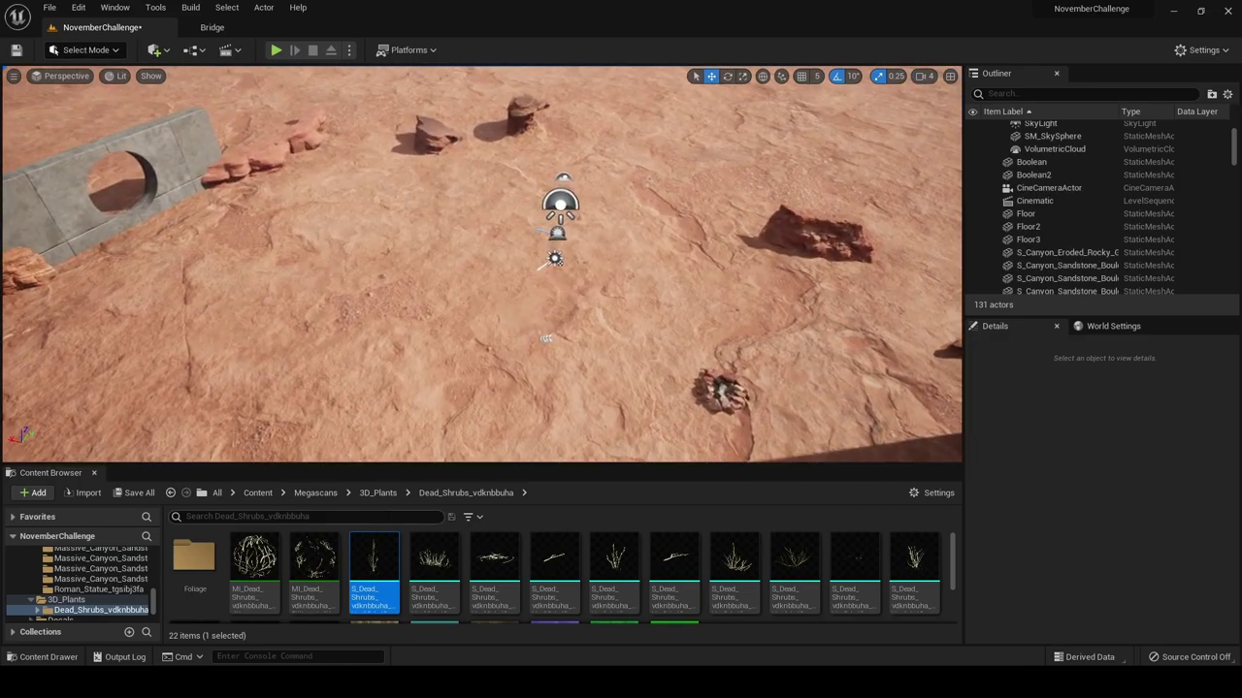
Place the S_Dead_Shrubs Var11 mesh beside the campfire, rotate it around Z and scale it to 2.0
left_click_drag(434, 565, 692, 374)
mouse_move(505, 379)
right_mouse_down()
mouse_move(611, 393)
mouse_move(505, 379)
mouse_move(505, 369)
right_mouse_up()
left_click_drag(522, 367, 568, 388)
mouse_move(559, 403)
right_mouse_down()
mouse_move(630, 393)
mouse_move(555, 398)
right_mouse_up()
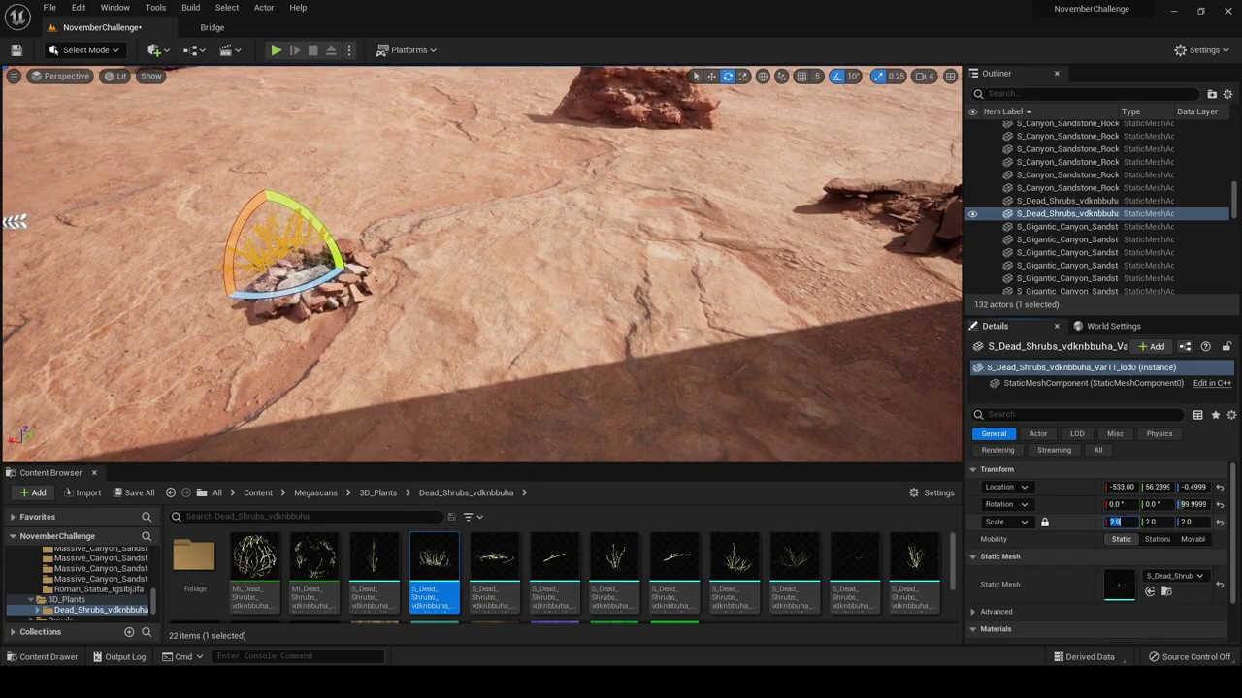
Place another Var11 dead shrub in front of the campfire, rotate it to -30° around Z and scale it to 3.0
right_click_drag(581, 360, 499, 330)
left_click(504, 289)
scroll(499, 330, "up", 2)
left_click_drag(452, 551, 480, 312)
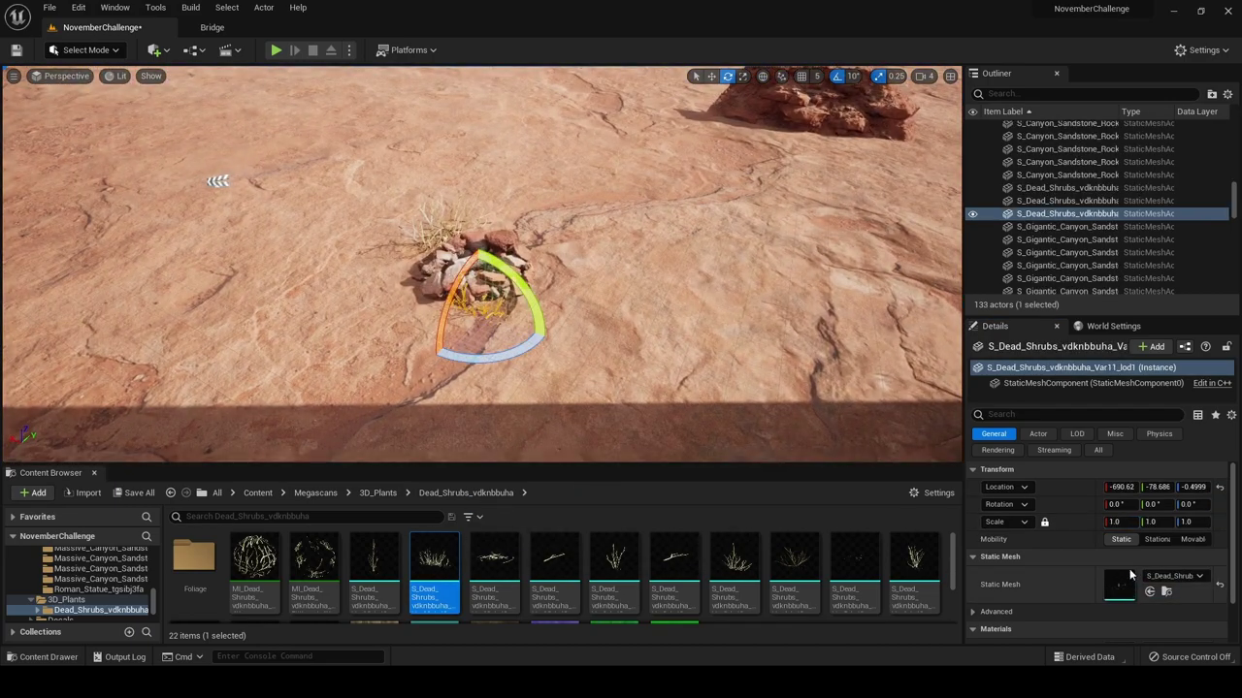
left_click(1121, 521)
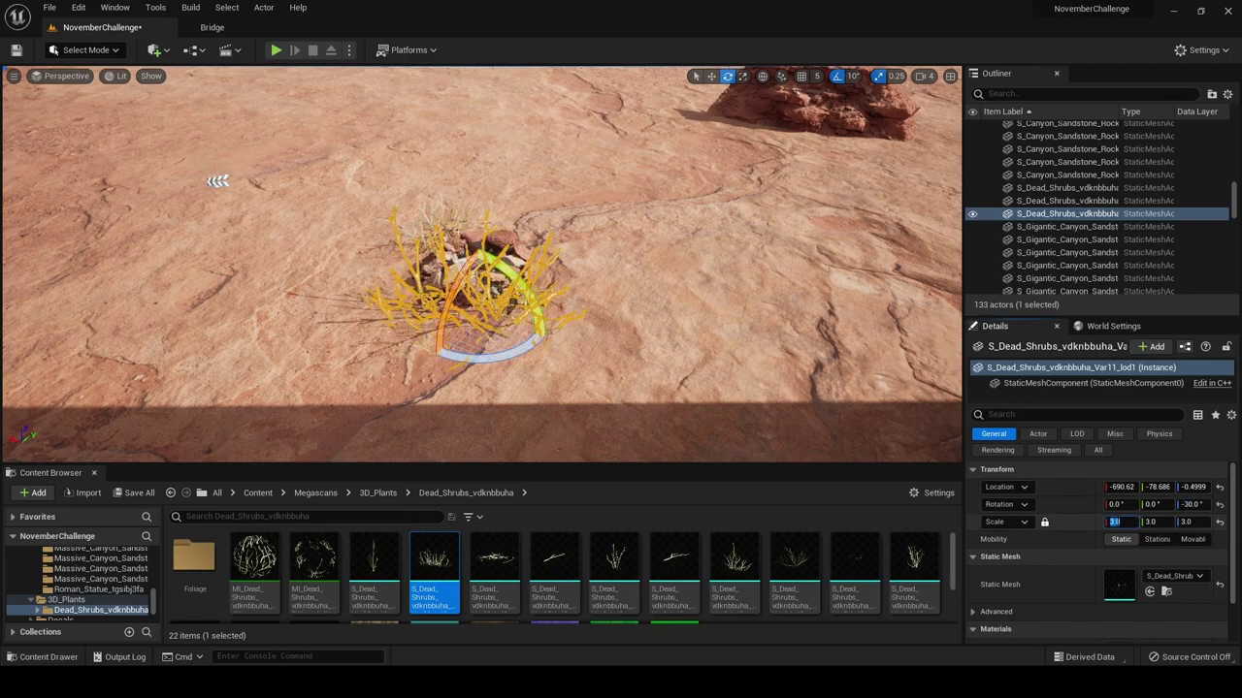
Set the camera speed to 2 and place several dead shrub variants against the sandstone ridge beside the holed wall
left_click(707, 272)
right_click_drag(708, 272, 620, 184)
right_click_drag(582, 282, 692, 200)
left_click(921, 79)
left_click(936, 108)
left_click_drag(750, 555, 670, 222)
left_click_drag(837, 563, 596, 224)
left_click_drag(775, 562, 608, 224)
left_click_drag(735, 572, 608, 224)
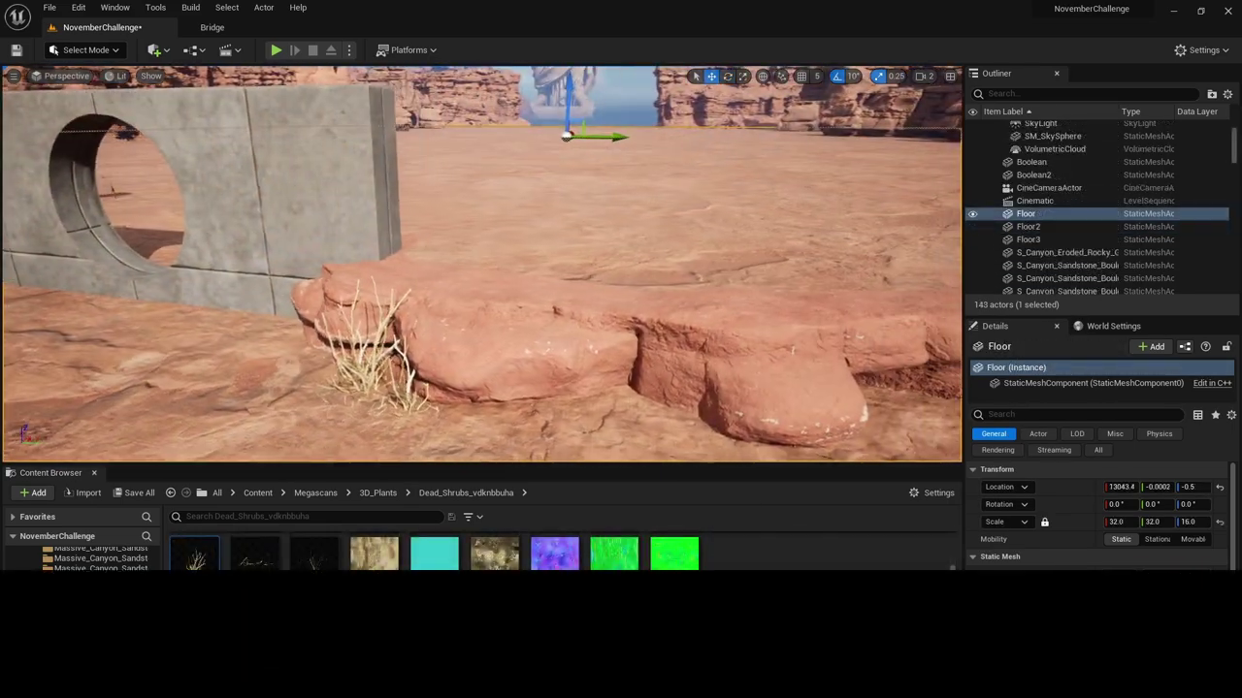
Switch to Foliage mode, select all 13 dead shrub types in the palette and activate them for painting
key("s")
right_click_drag(482, 264, 464, 325)
left_click(78, 51)
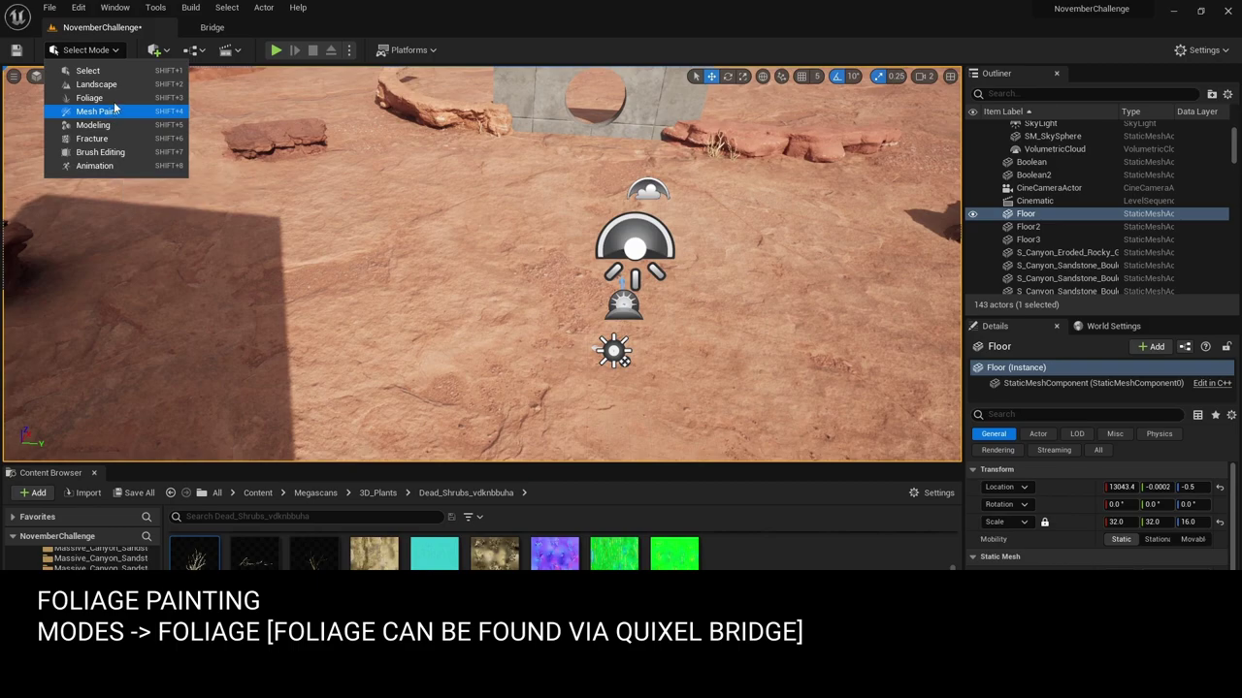
left_click(113, 101)
left_click(109, 378)
key("ctrl+a")
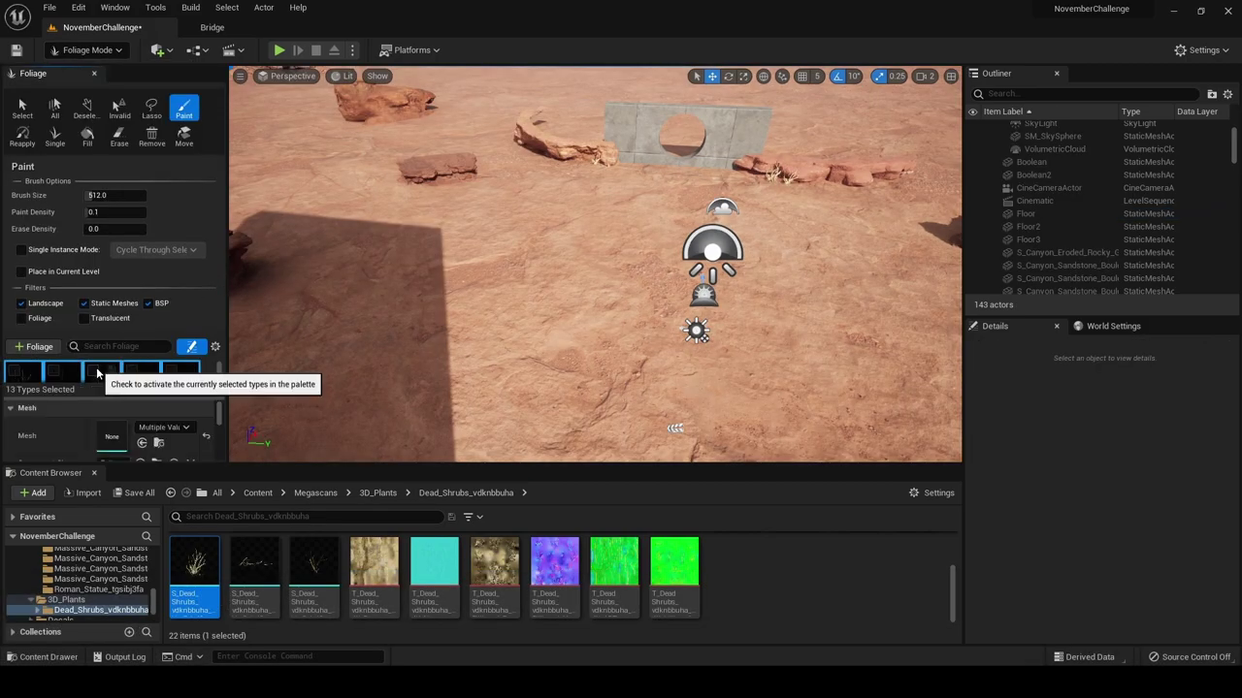
left_click(97, 370)
Paint dead shrubs across the canyon floor around the campfire with brush size 512 and paint density 0.1
mouse_move(610, 252)
left_mouse_down()
mouse_move(671, 222)
mouse_move(579, 319)
mouse_move(642, 298)
left_mouse_up()
mouse_move(642, 298)
right_mouse_down()
mouse_move(553, 340)
mouse_move(621, 359)
right_mouse_up()
left_click_drag(620, 194, 595, 291)
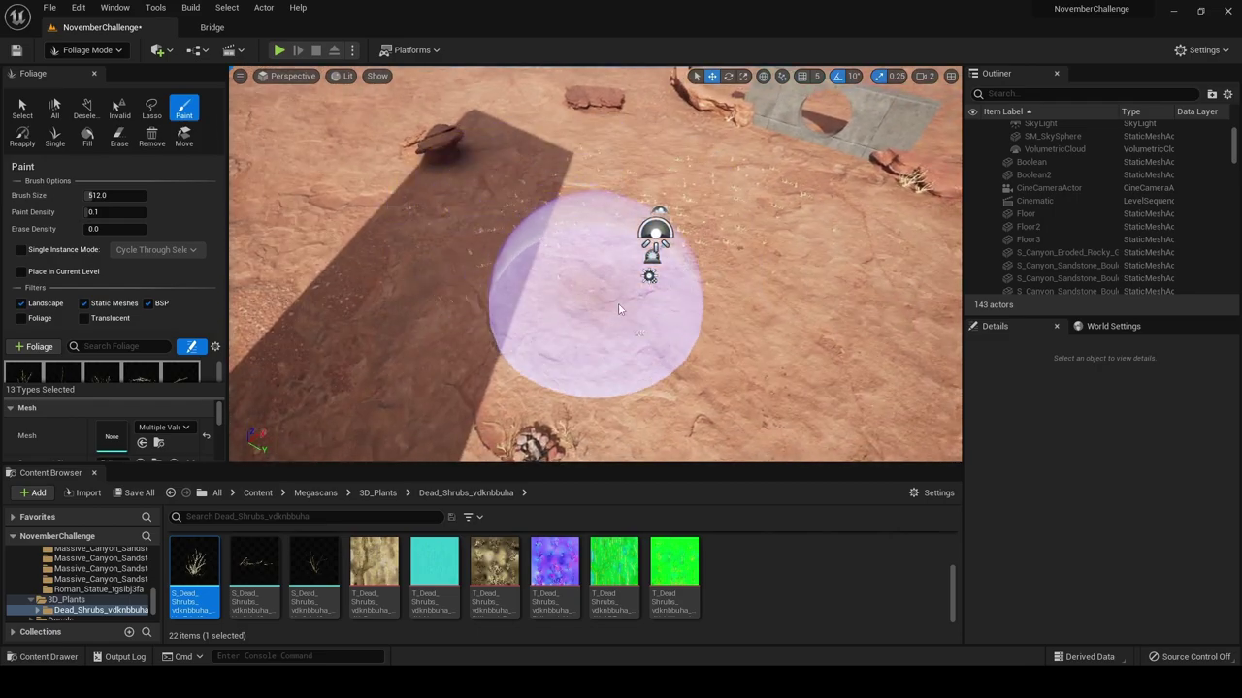
right_click_drag(596, 291, 679, 303)
left_click_drag(606, 238, 653, 387)
mouse_move(652, 387)
right_mouse_down()
mouse_move(626, 349)
mouse_move(640, 310)
right_mouse_up()
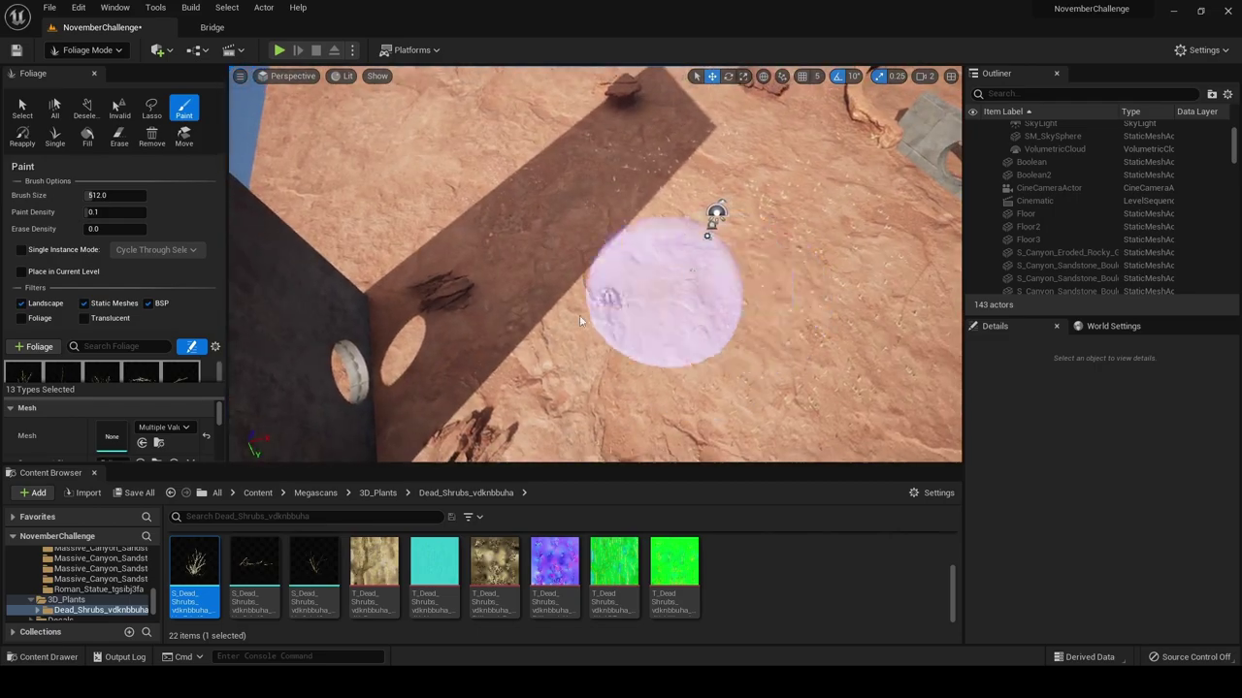
left_click_drag(668, 264, 695, 330)
right_click_drag(693, 233, 767, 222)
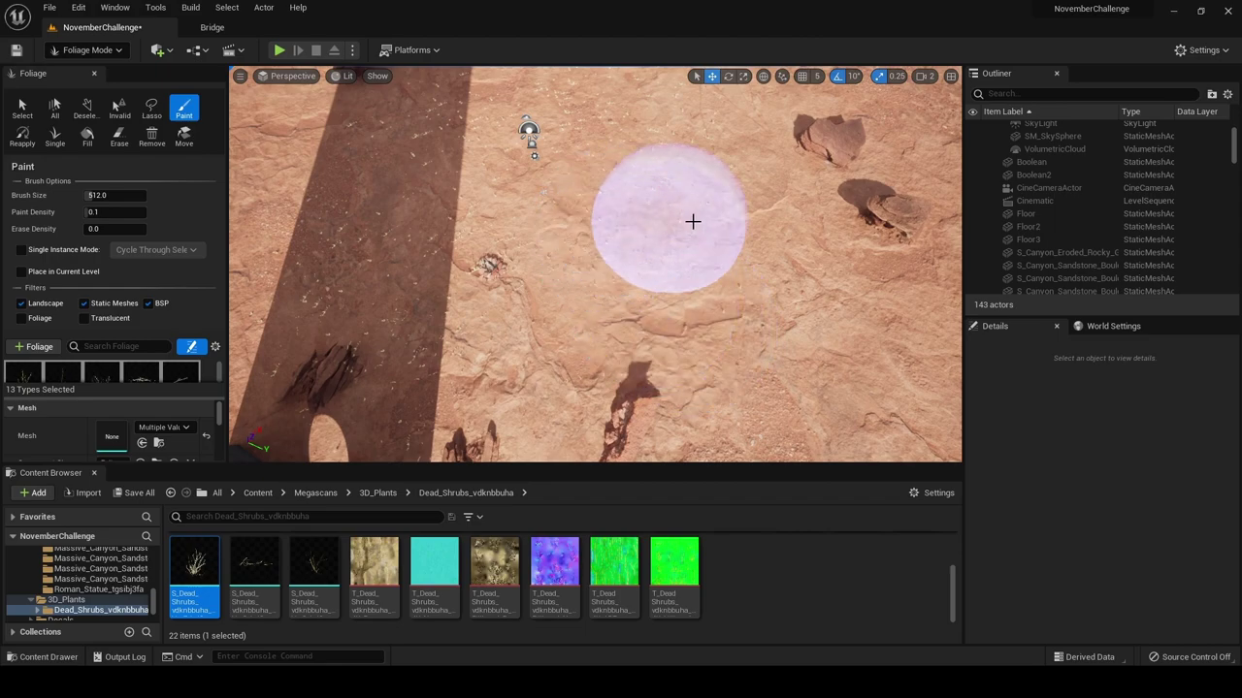
left_click_drag(693, 222, 669, 351)
mouse_move(669, 352)
right_mouse_down()
mouse_move(655, 301)
mouse_move(628, 284)
right_mouse_up()
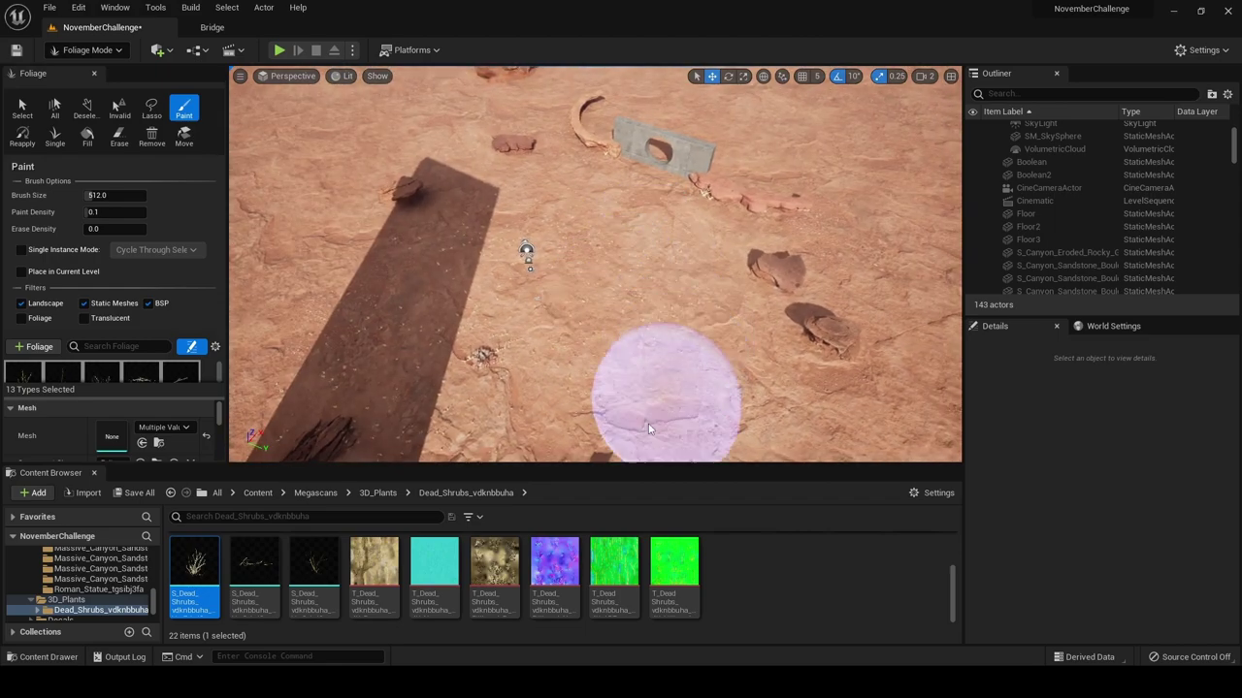
Return to Select Mode and look through the CineCameraActor to check the painted shrubs
left_click(87, 49)
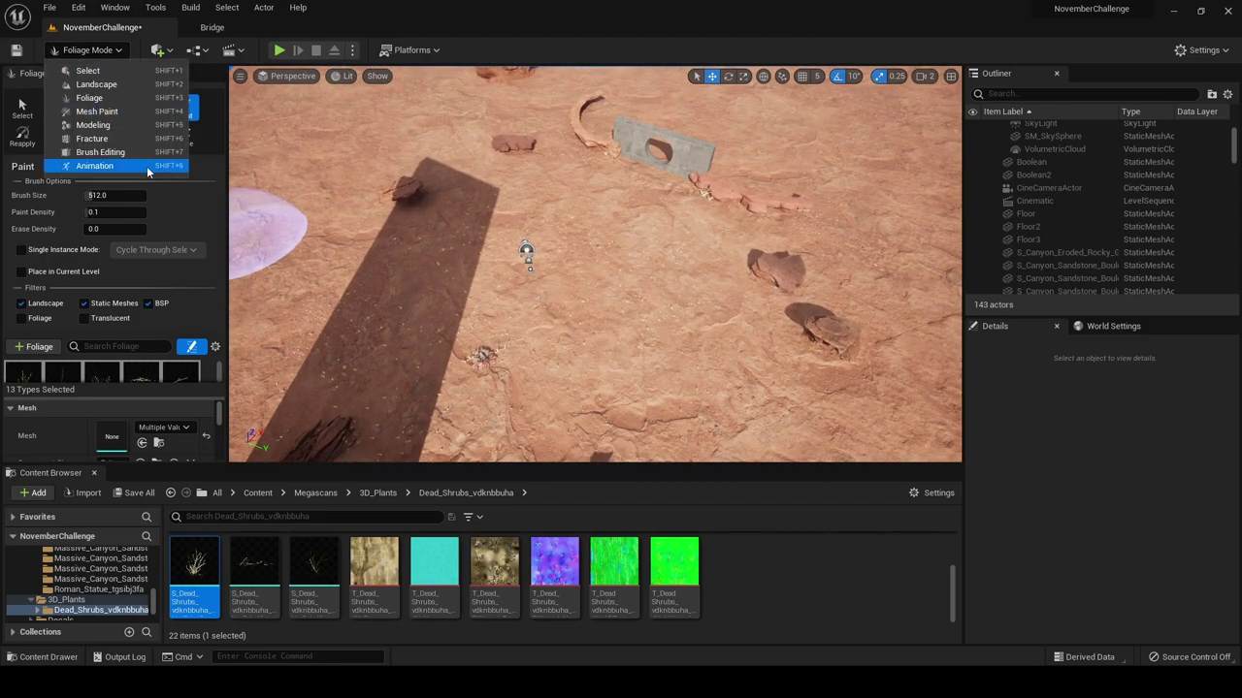
left_click(47, 74)
left_click(89, 77)
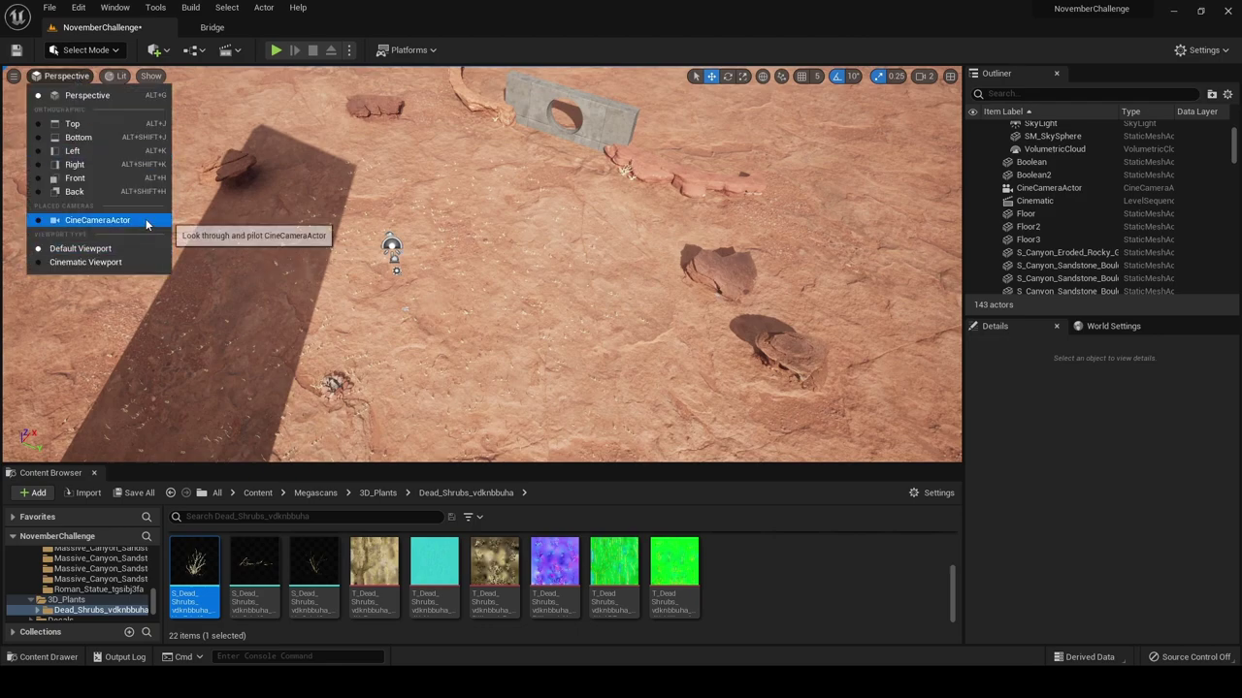
left_click(102, 219)
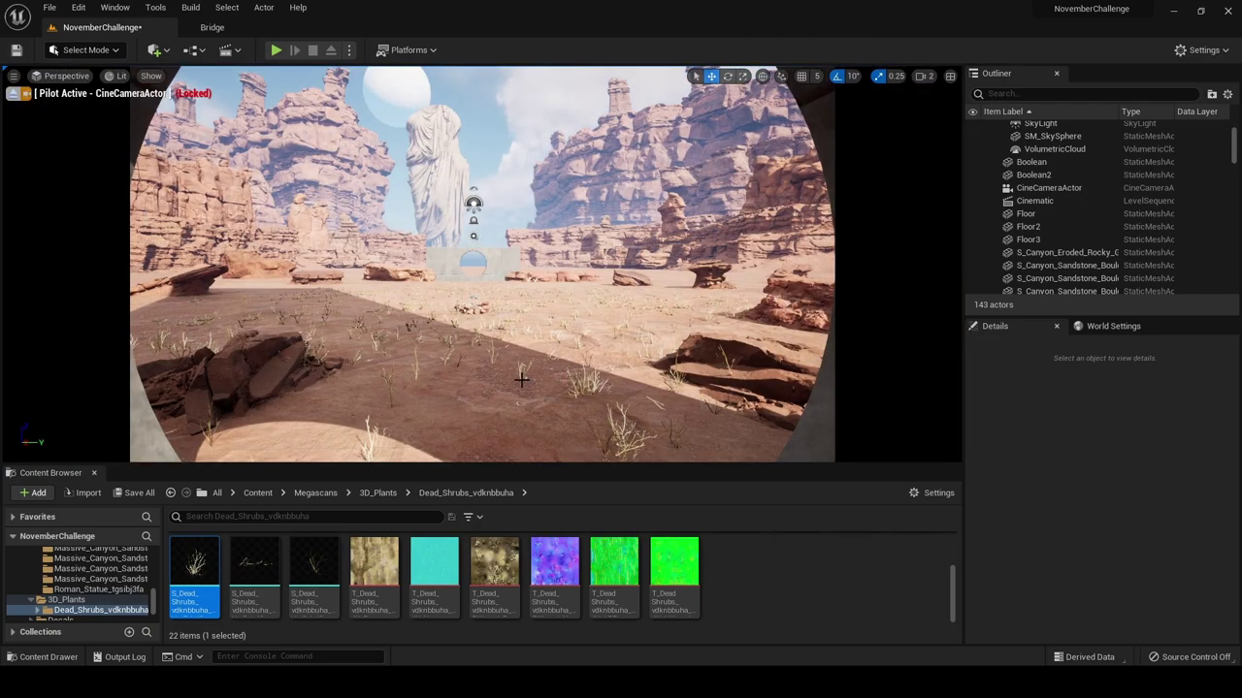
Reposition the sun so direct sunlight covers the foreground ground in the camera shot
left_click(509, 312)
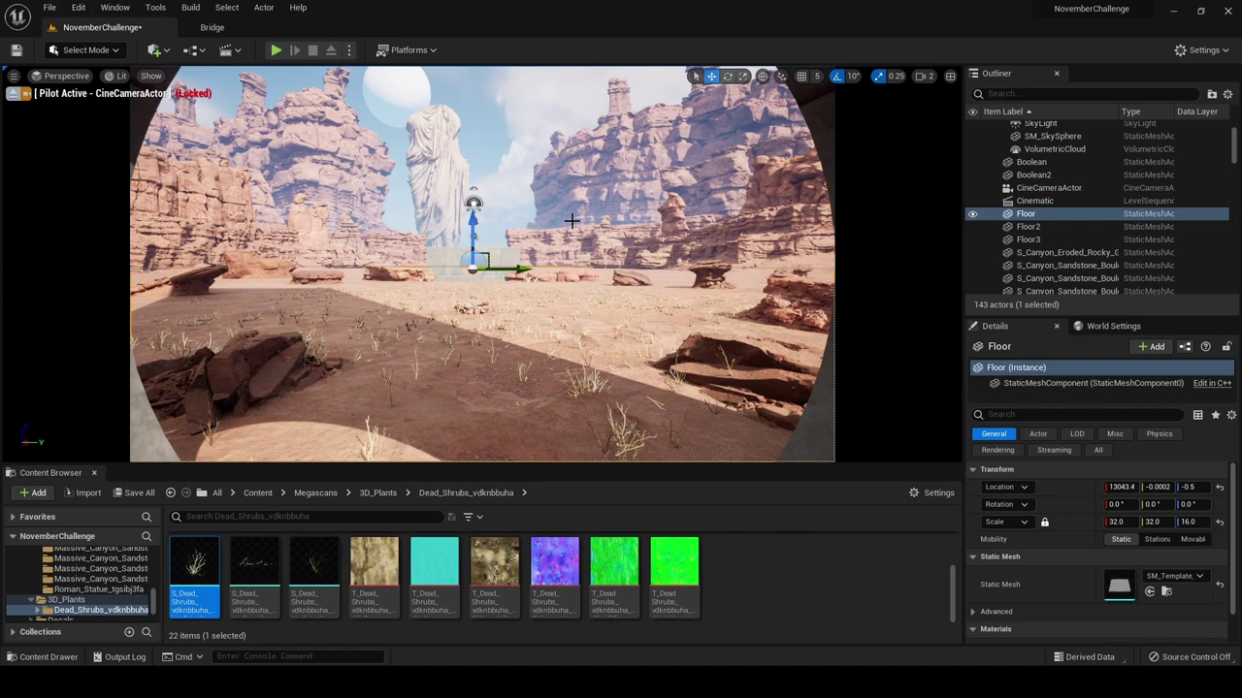
key("ctrl+l")
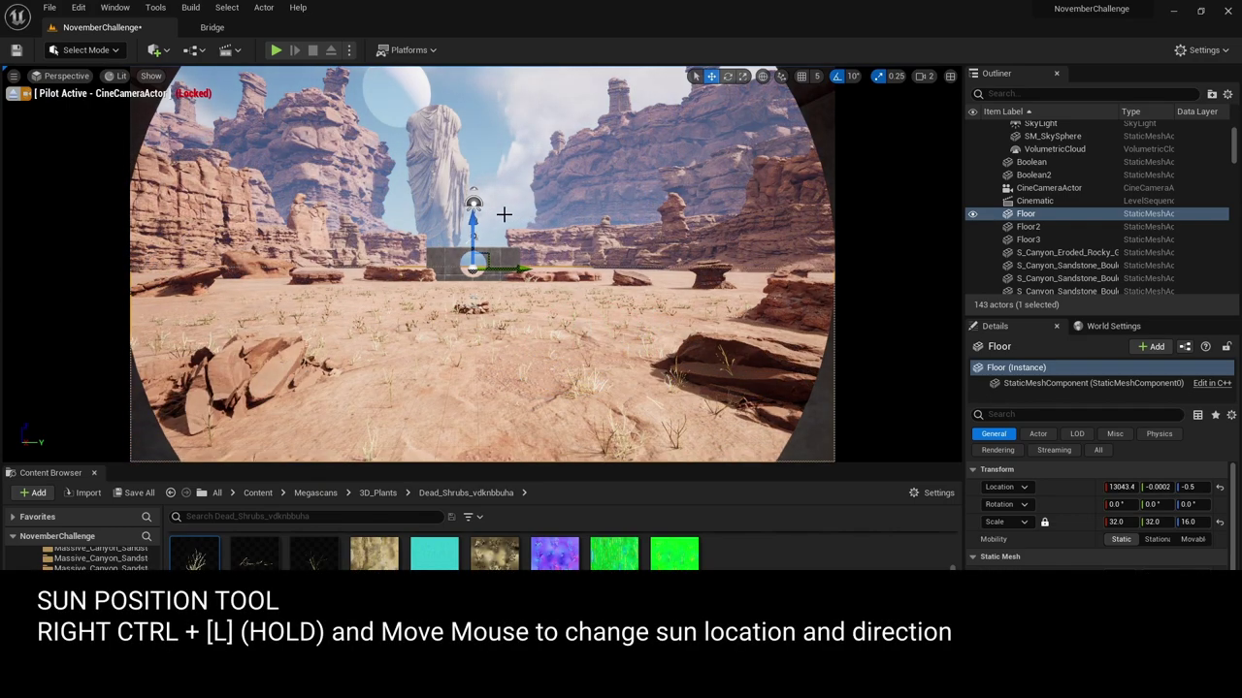
Clear the Floor selection and fine-tune the sun direction so sunlight rakes across the foreground rocks in the camera shot
mouse_move(493, 215)
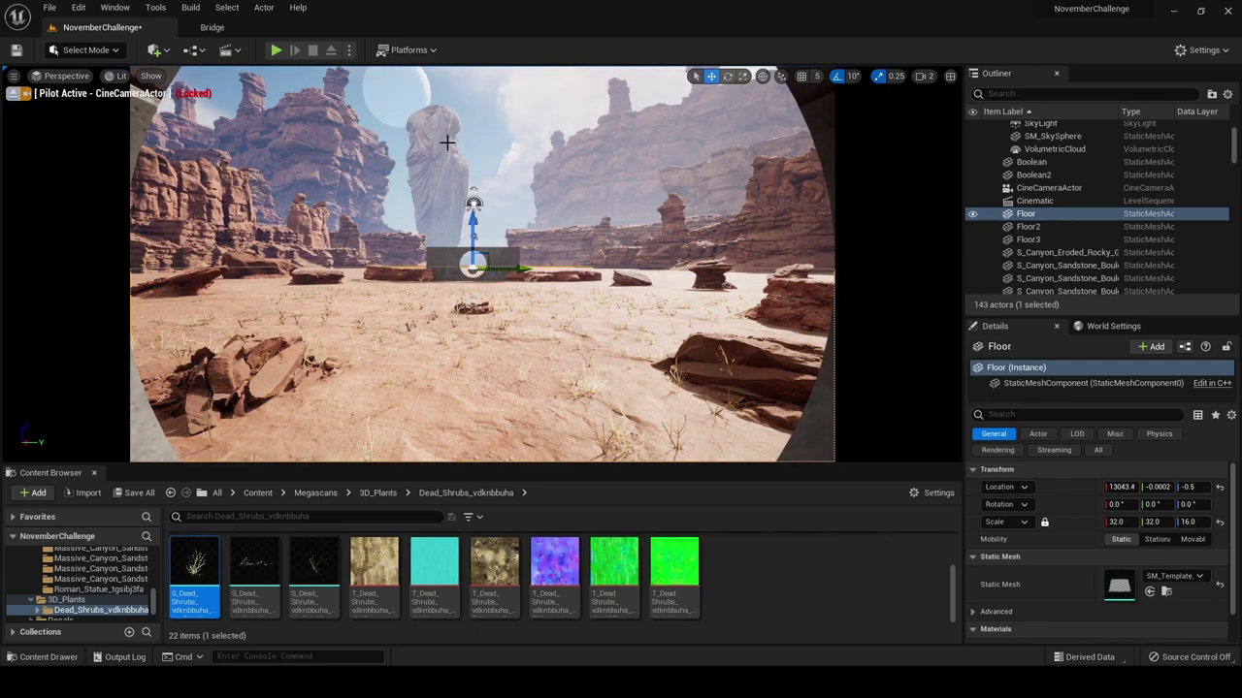
key("ctrl+l")
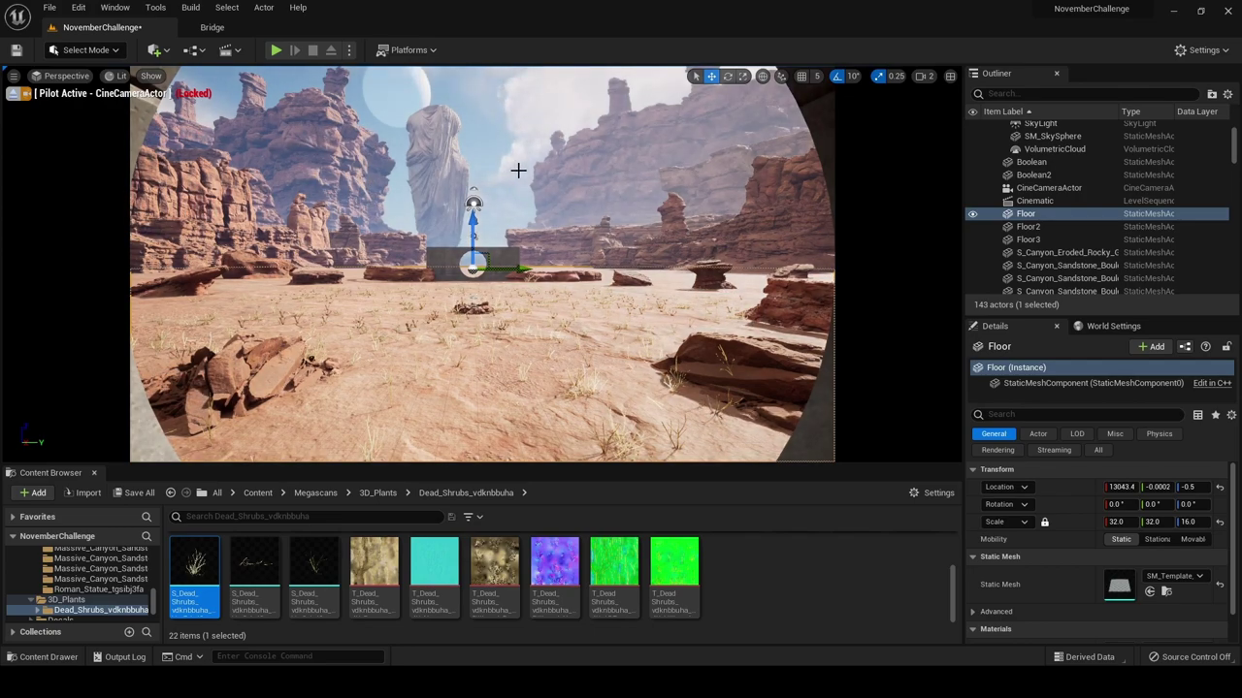
key("Escape")
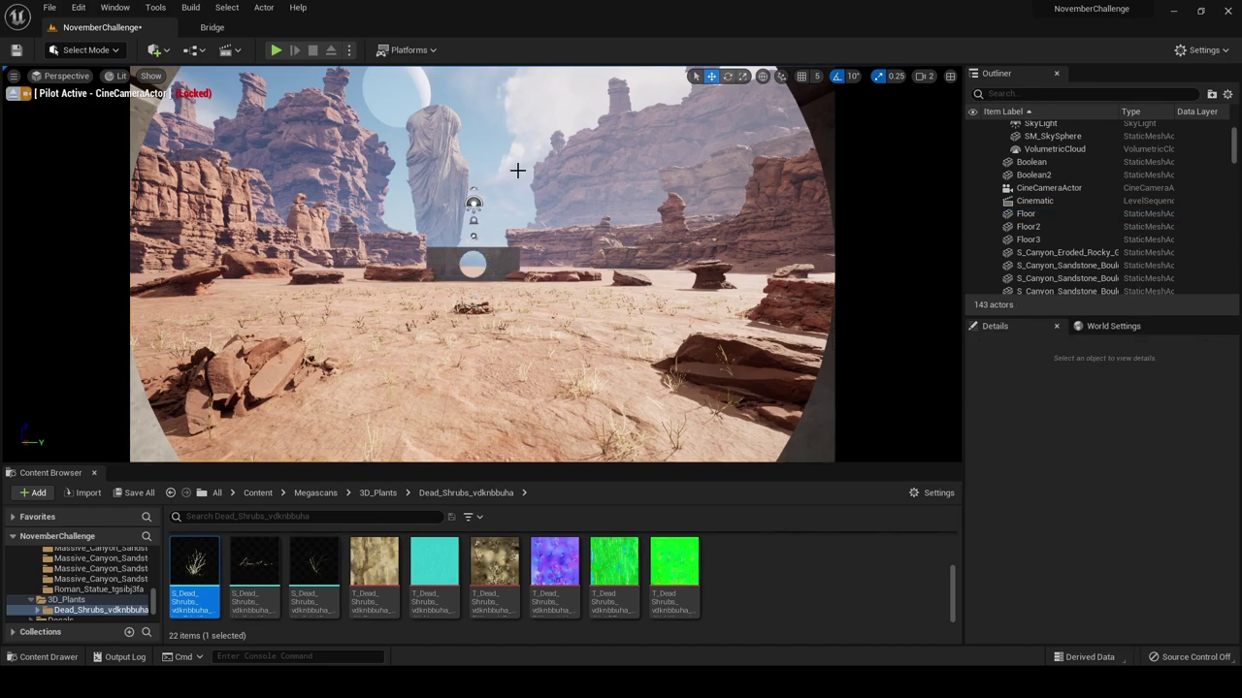
key("ctrl+l")
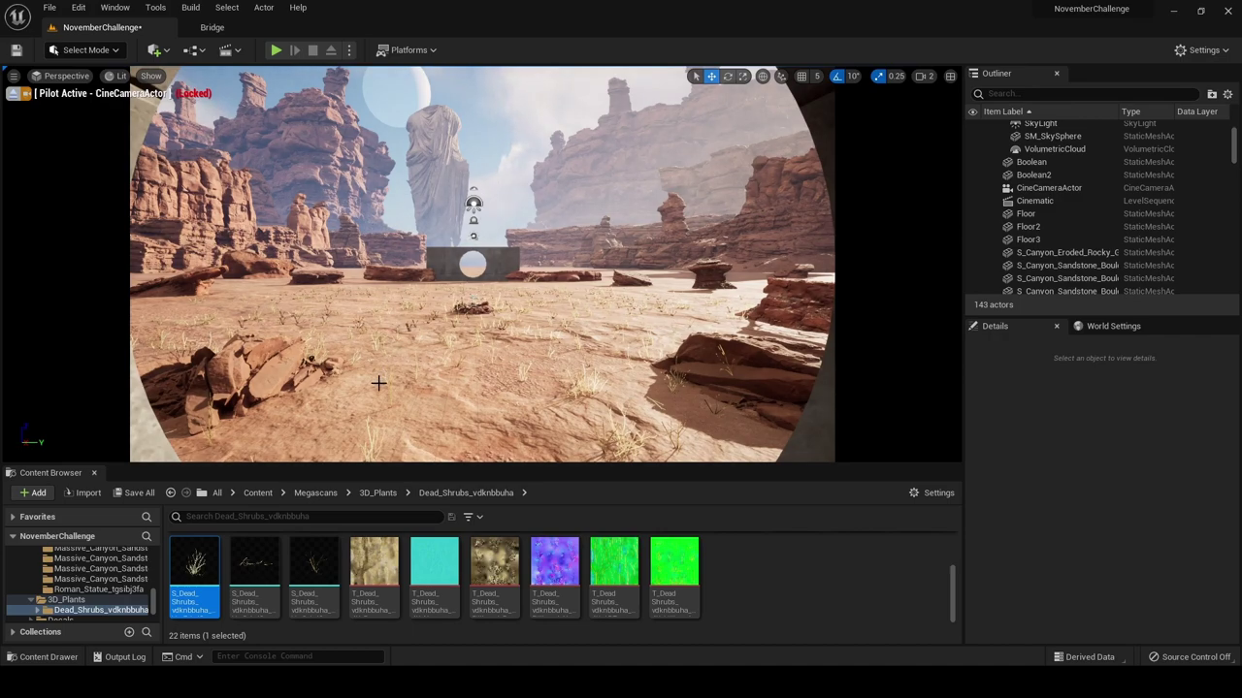
Open the Cinematic level sequence, play back the camera move and return to the first frame
left_click(227, 49)
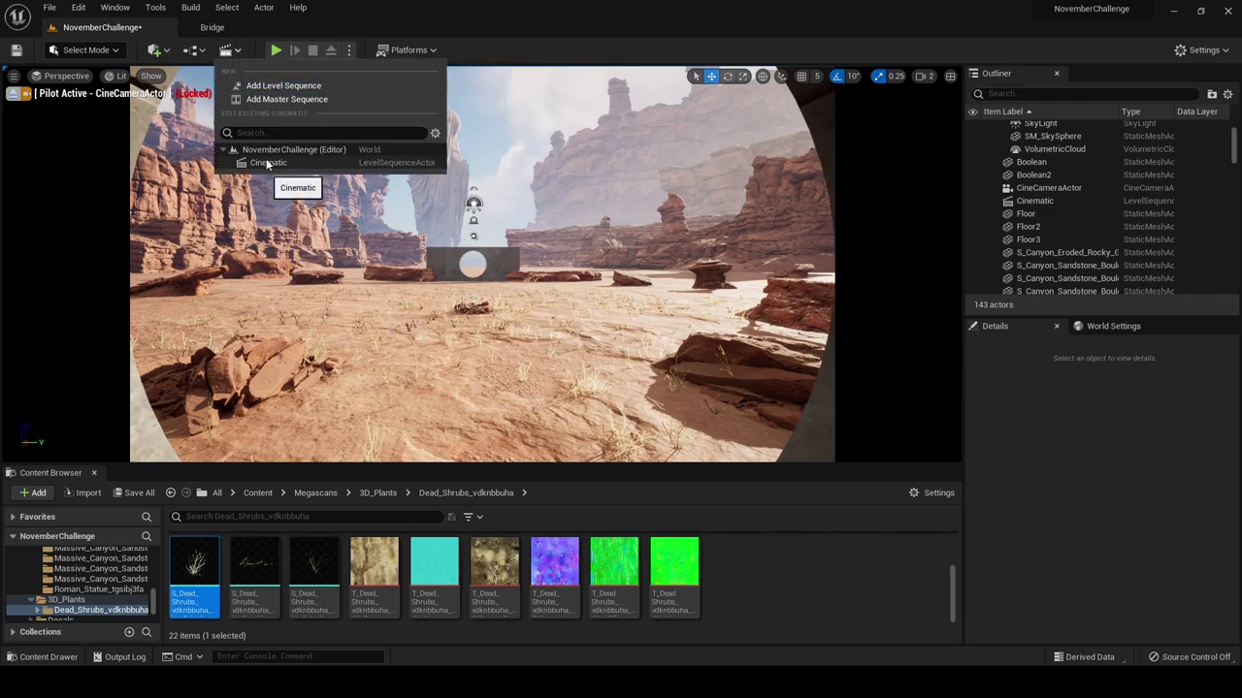
left_click(267, 162)
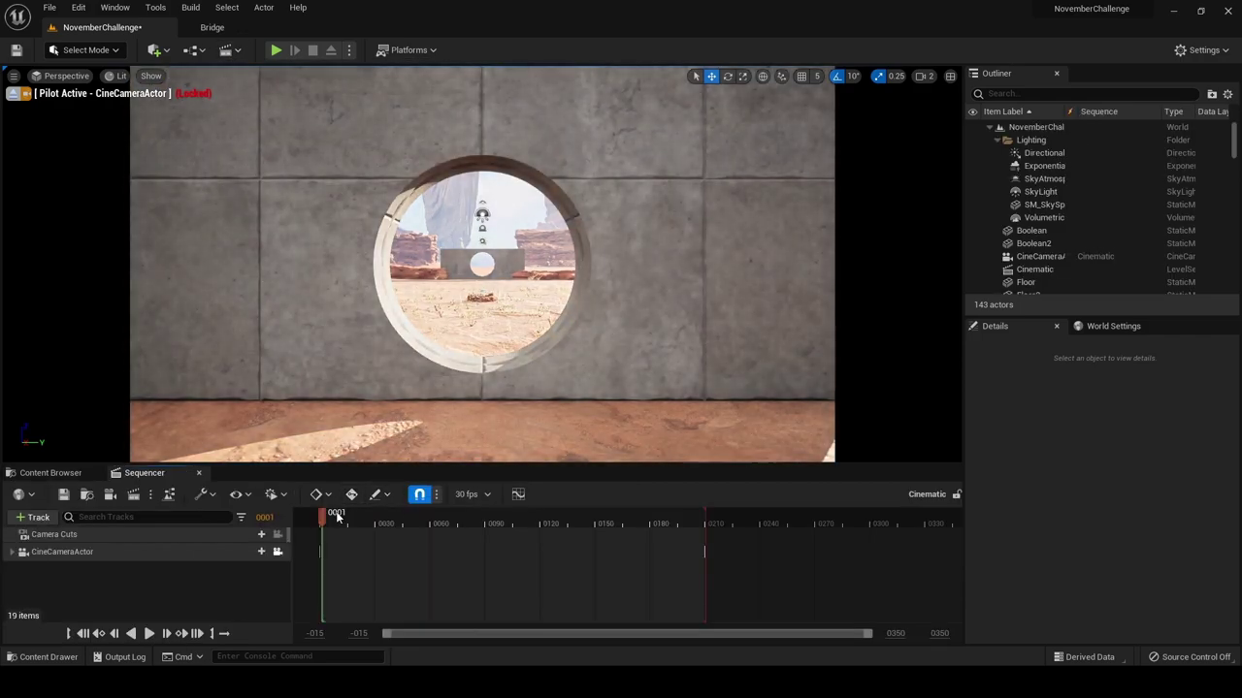
left_click(150, 634)
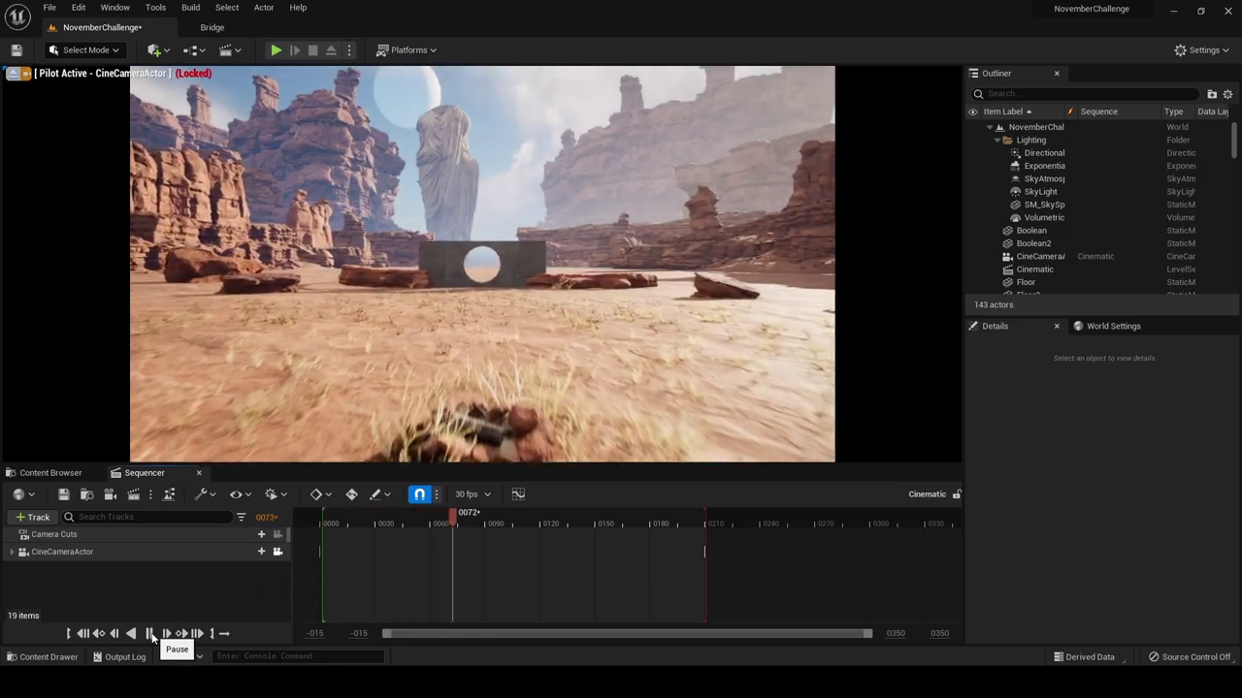
left_click(150, 633)
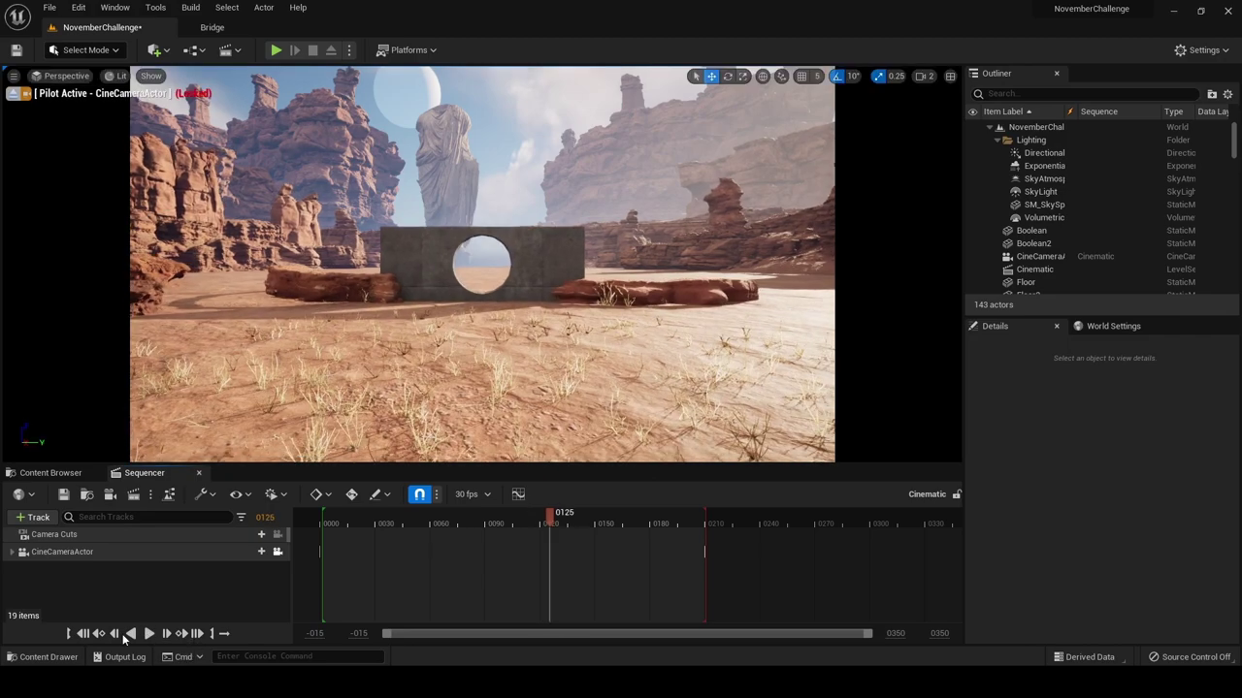
left_click(83, 634)
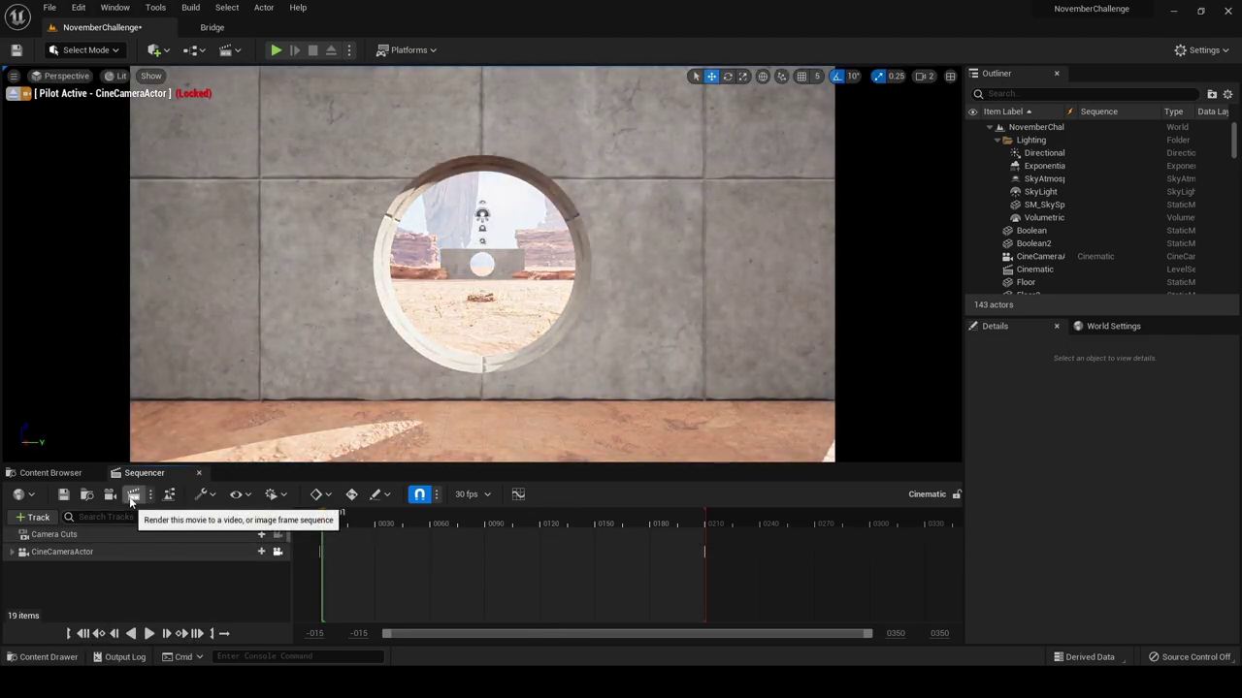
Open the movie render settings for the sequence and set the image output format to Image Sequence (jpg)
left_click(133, 495)
left_click(648, 169)
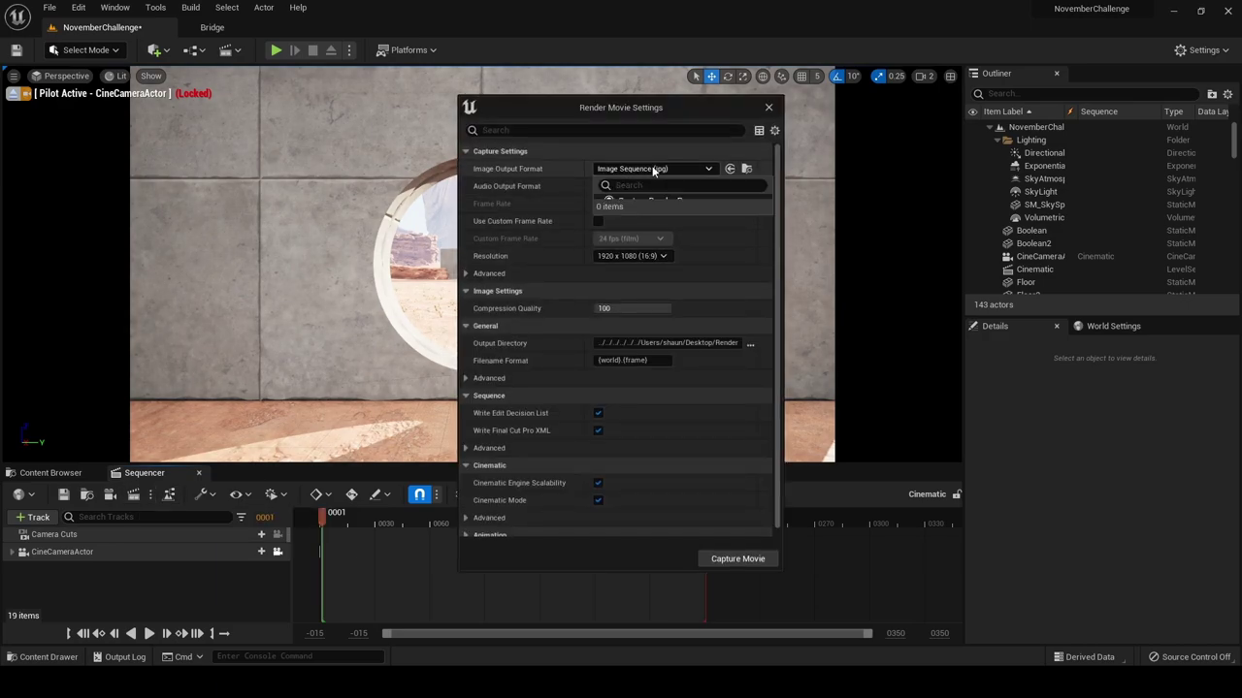
left_click(626, 242)
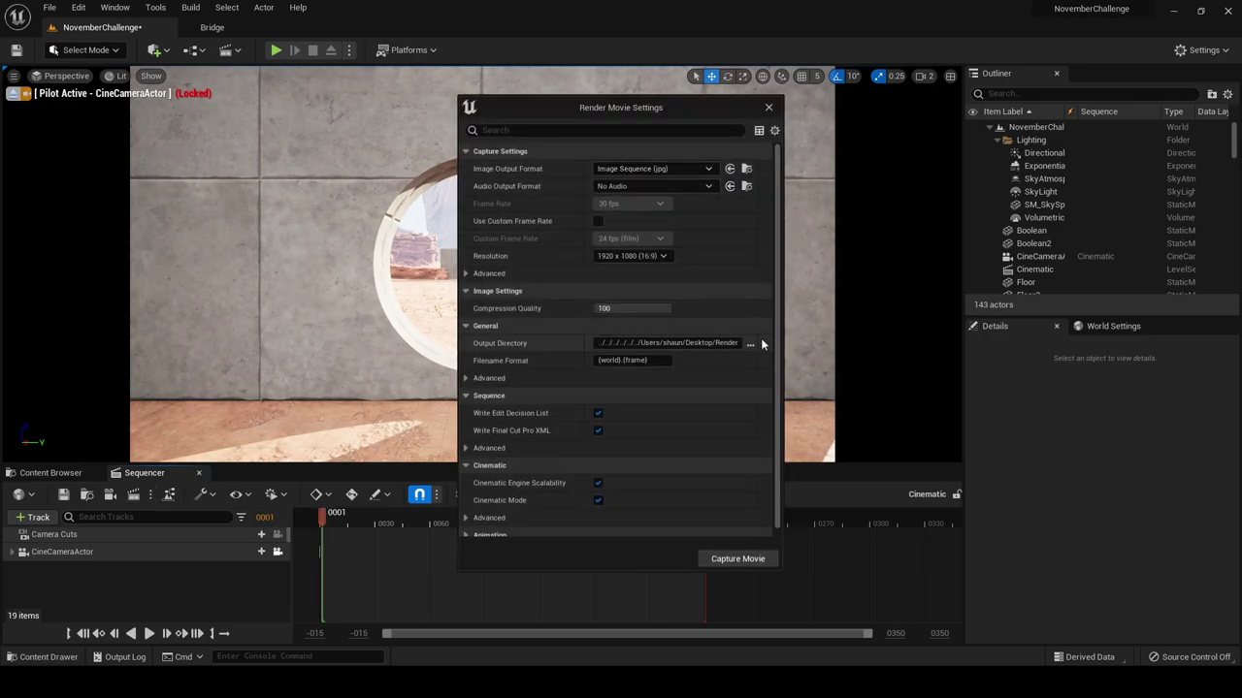
Create a folder named Render on the Desktop and set it as the movie's output directory
scroll(524, 245, "up", 5)
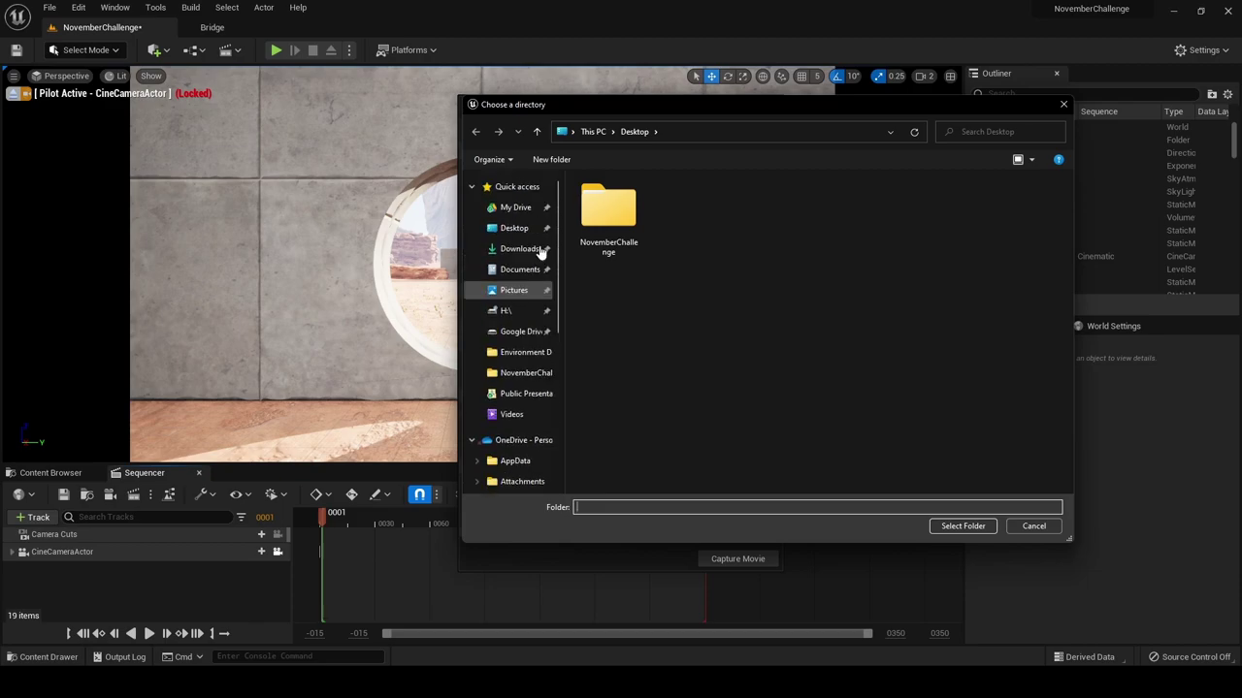
left_click(519, 229)
left_click(563, 162)
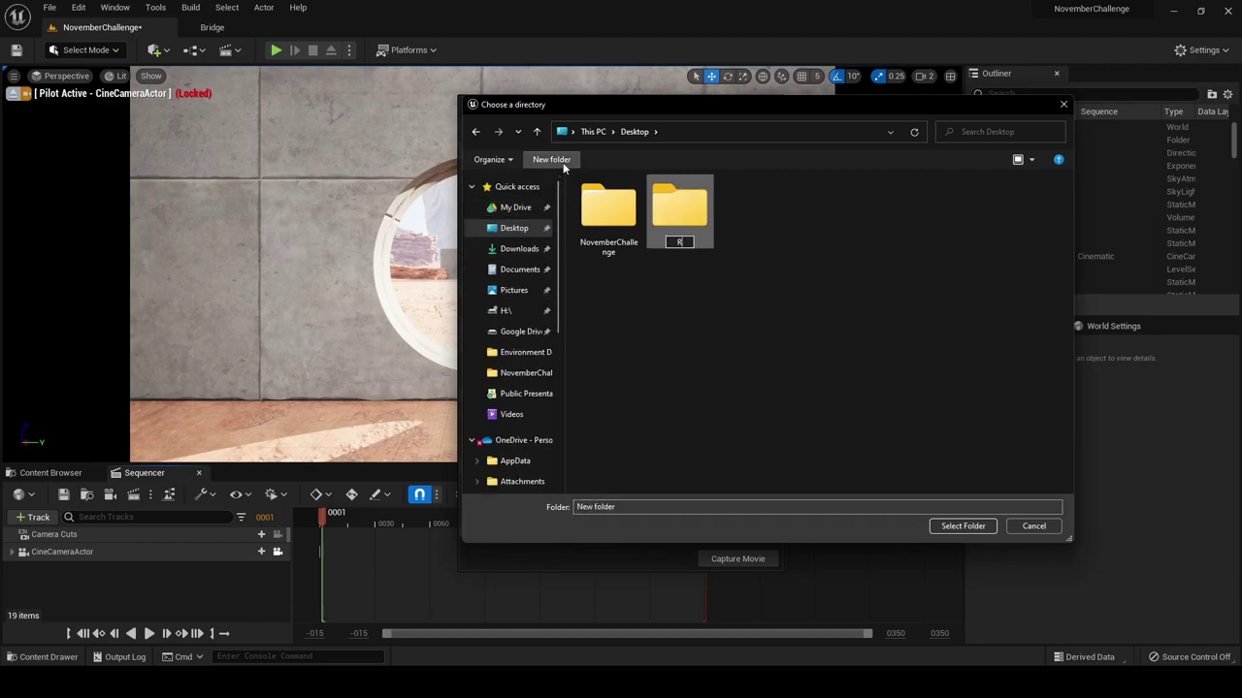
type("Render")
key("Return")
key("Return")
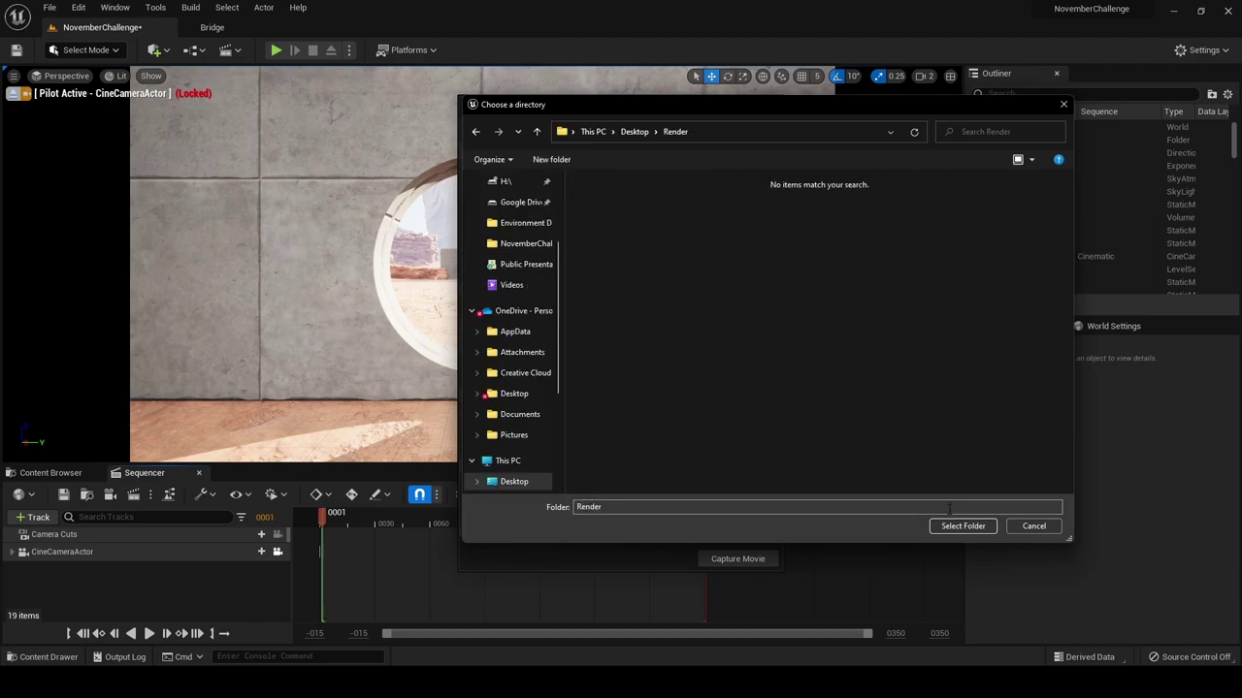
left_click(961, 526)
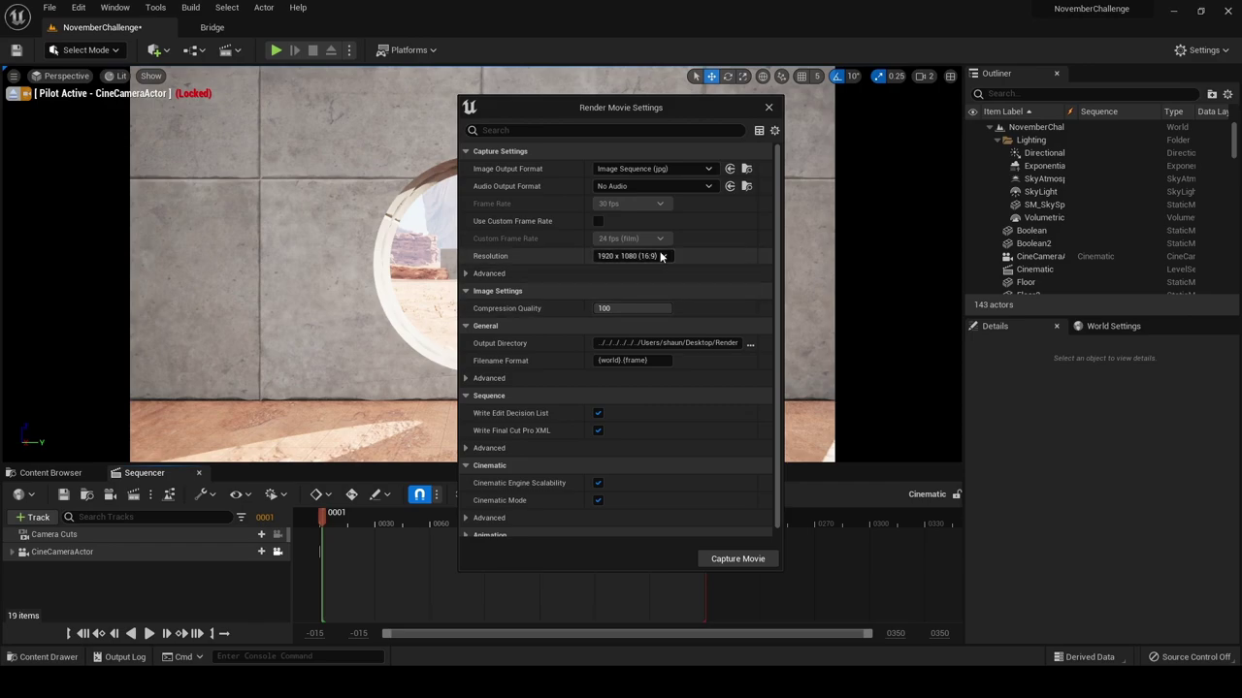
Capture the movie, saving the modified content first, and open the capture folder to check the rendered frames
left_click(737, 560)
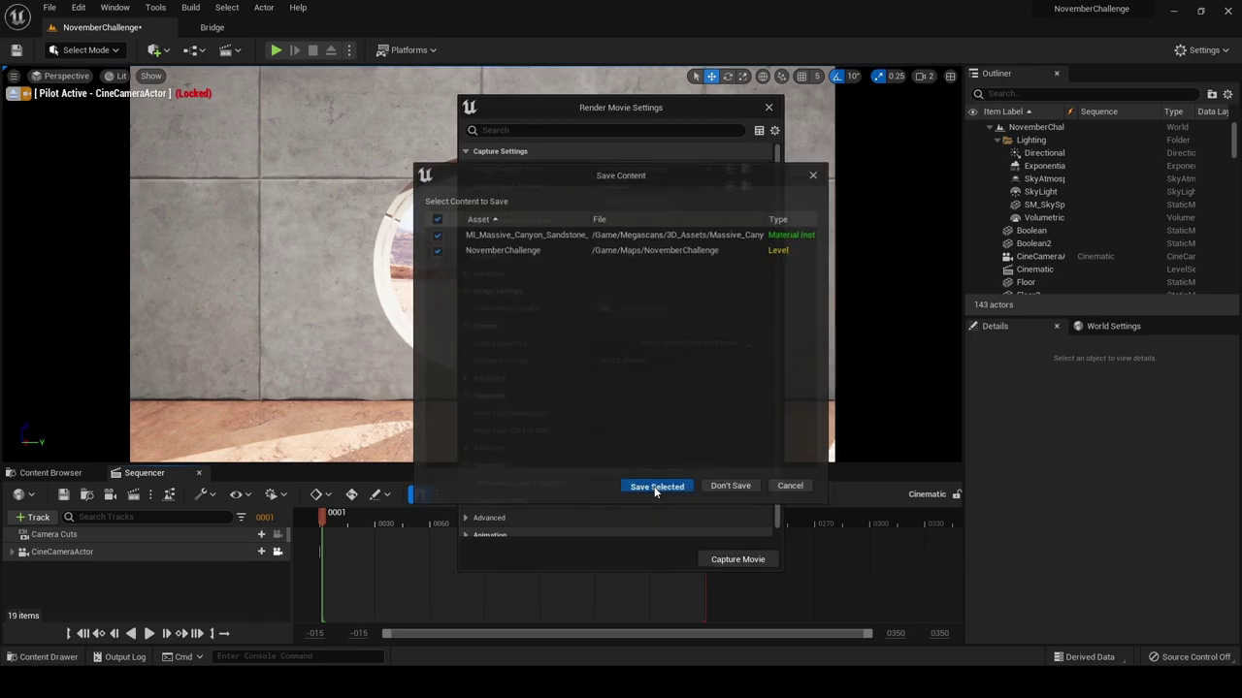
left_click(654, 486)
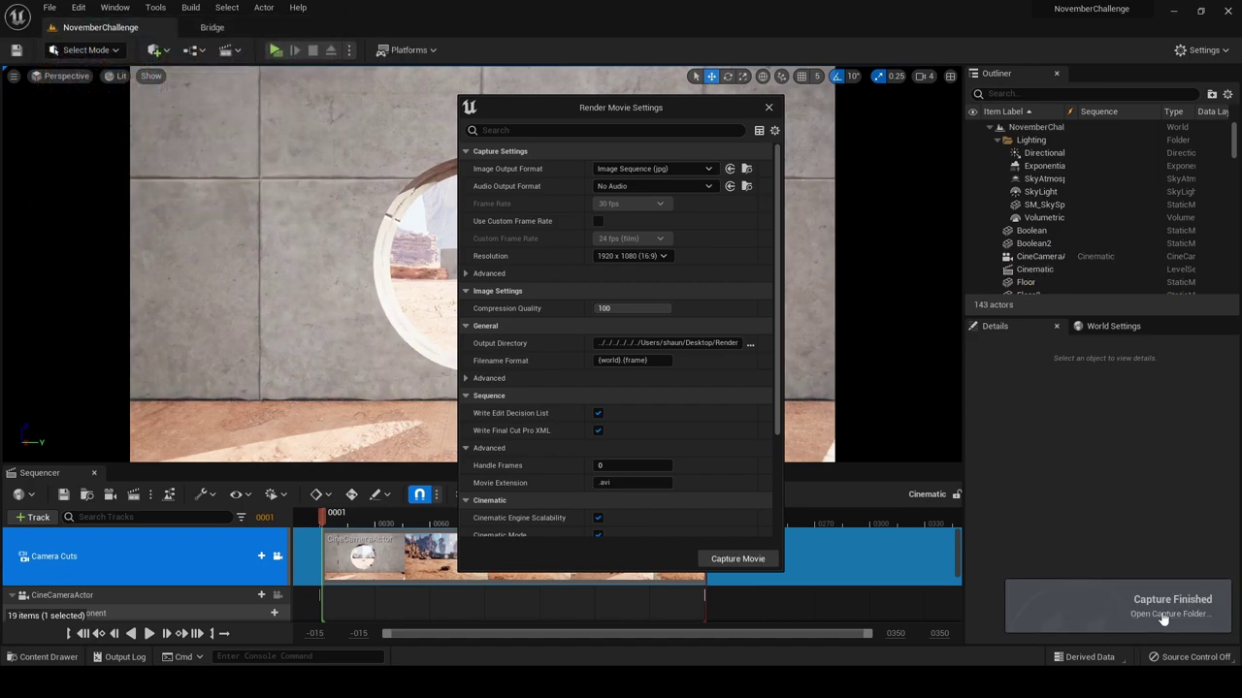
left_click(1163, 615)
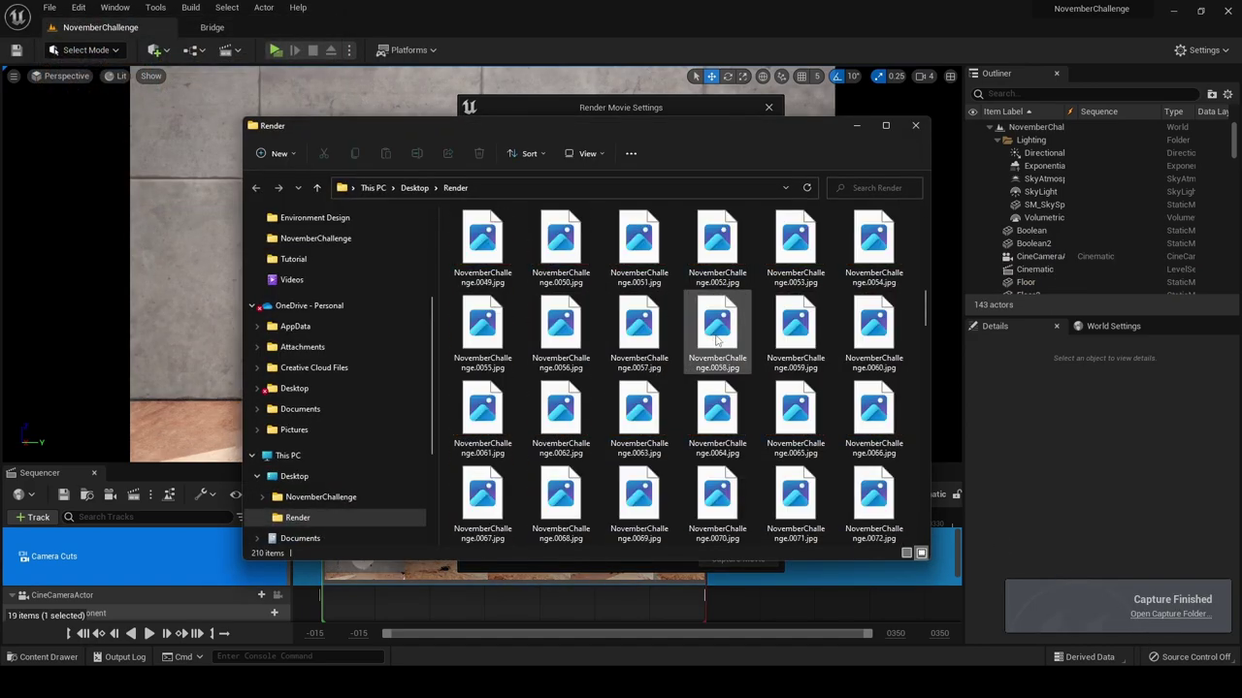
scroll(757, 367, "down", 10)
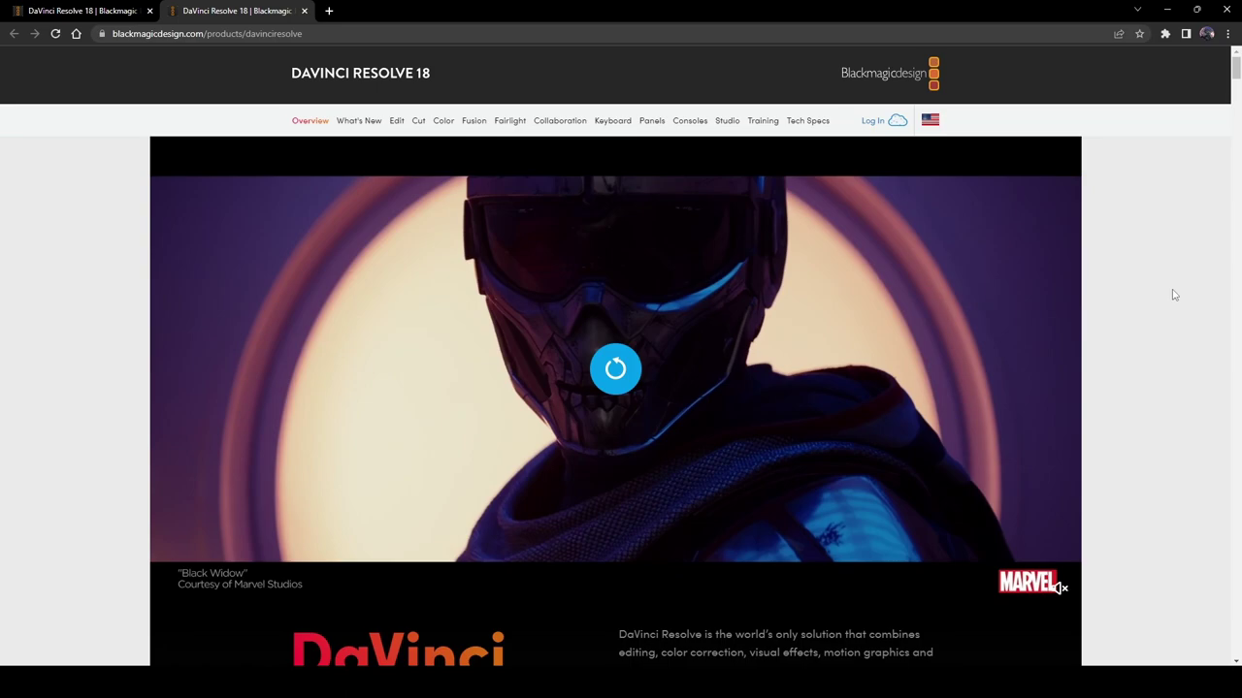
In the browser, view the free download options for DaVinci Resolve 18 and close them
scroll(972, 447, "down", 3)
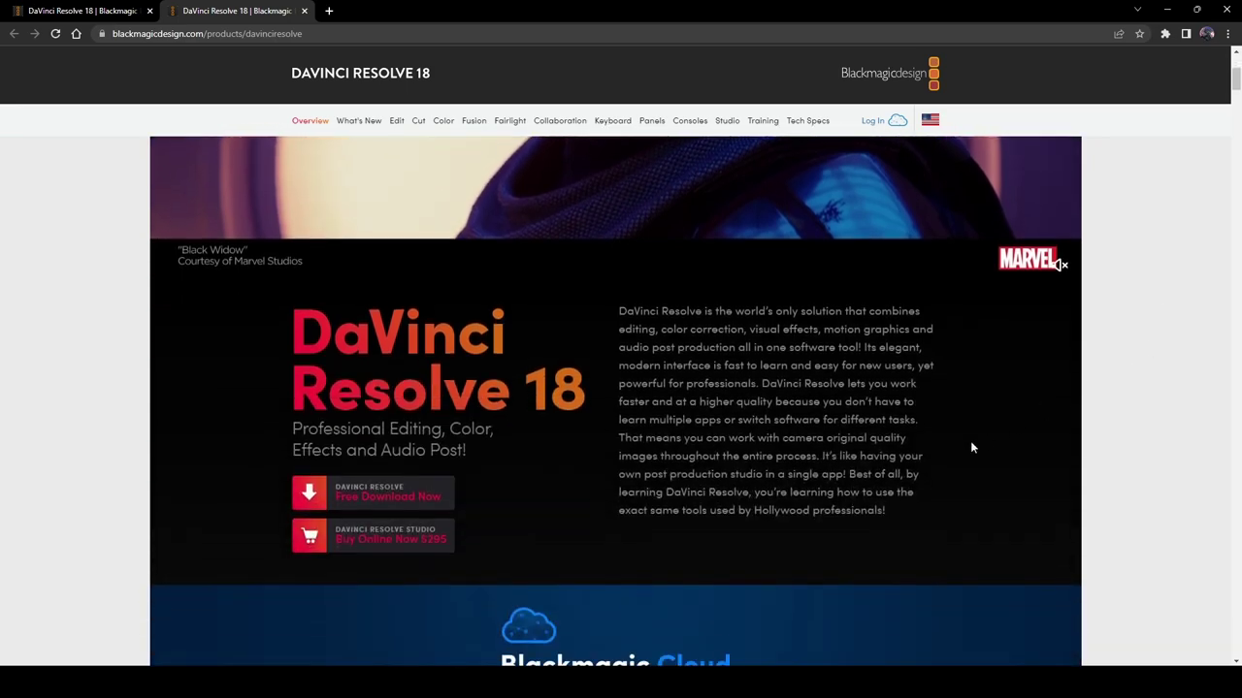
left_click(366, 494)
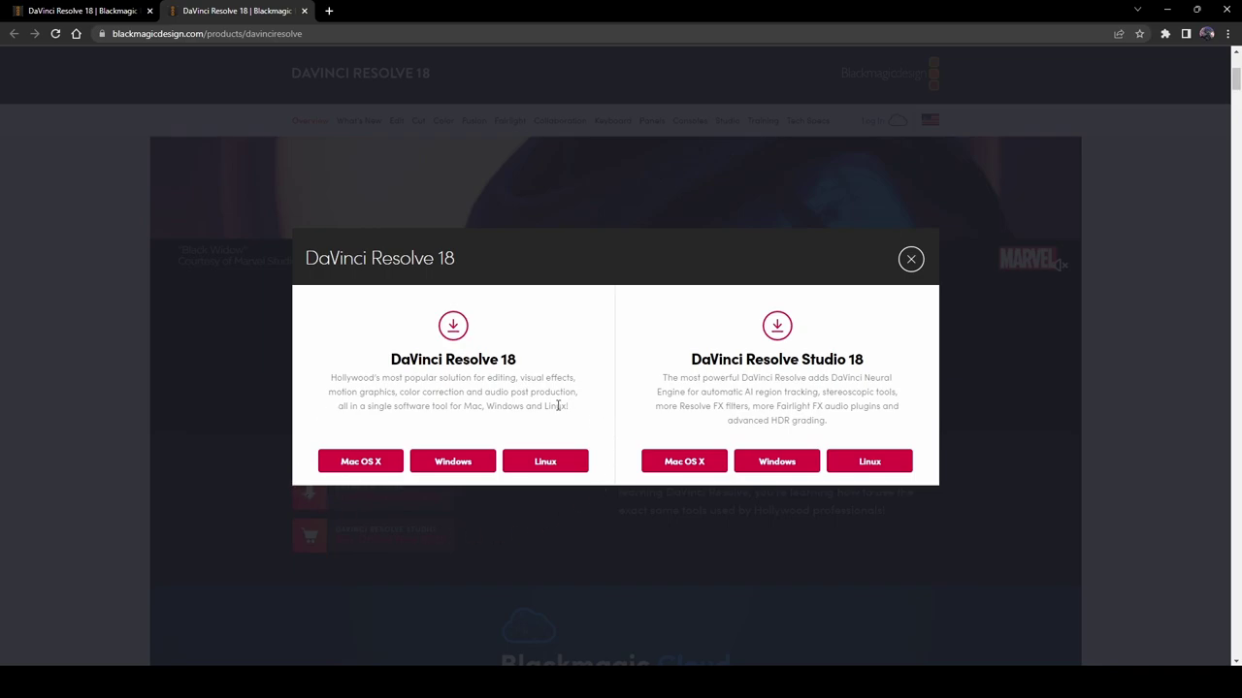
left_click(912, 259)
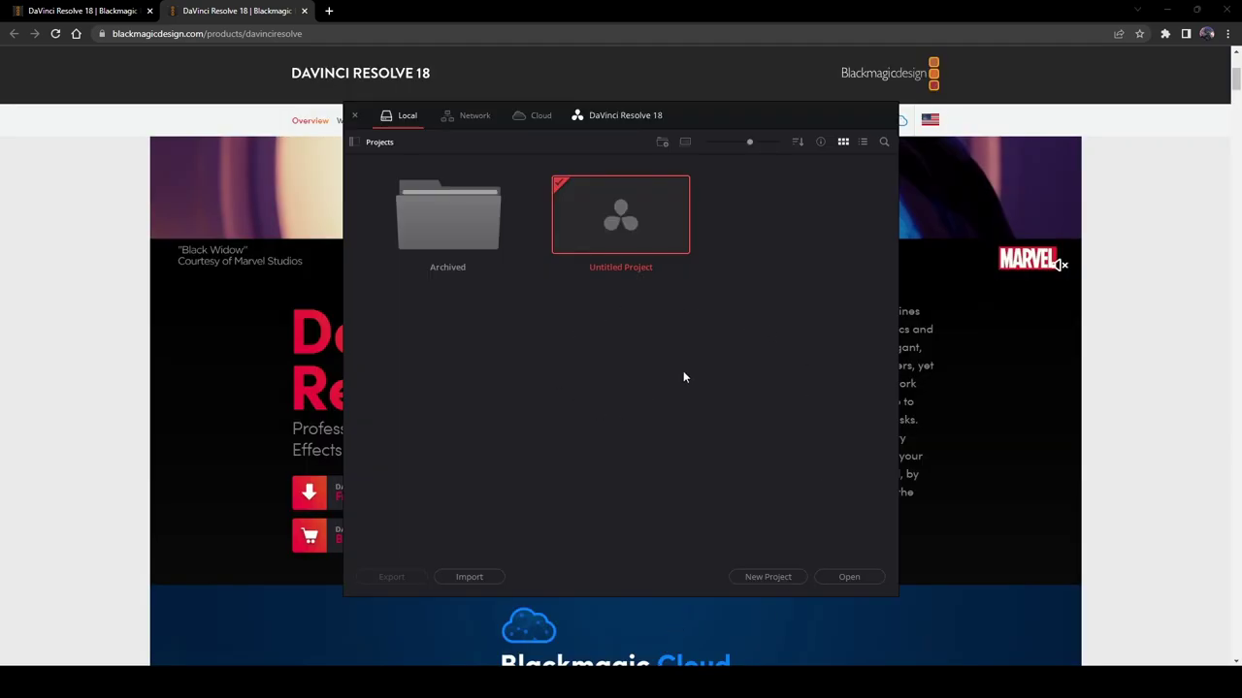
Switch to DaVinci Resolve, open the NovemberChallenge project and set its timeline frame rate to 30 frames per second
double_click(619, 221)
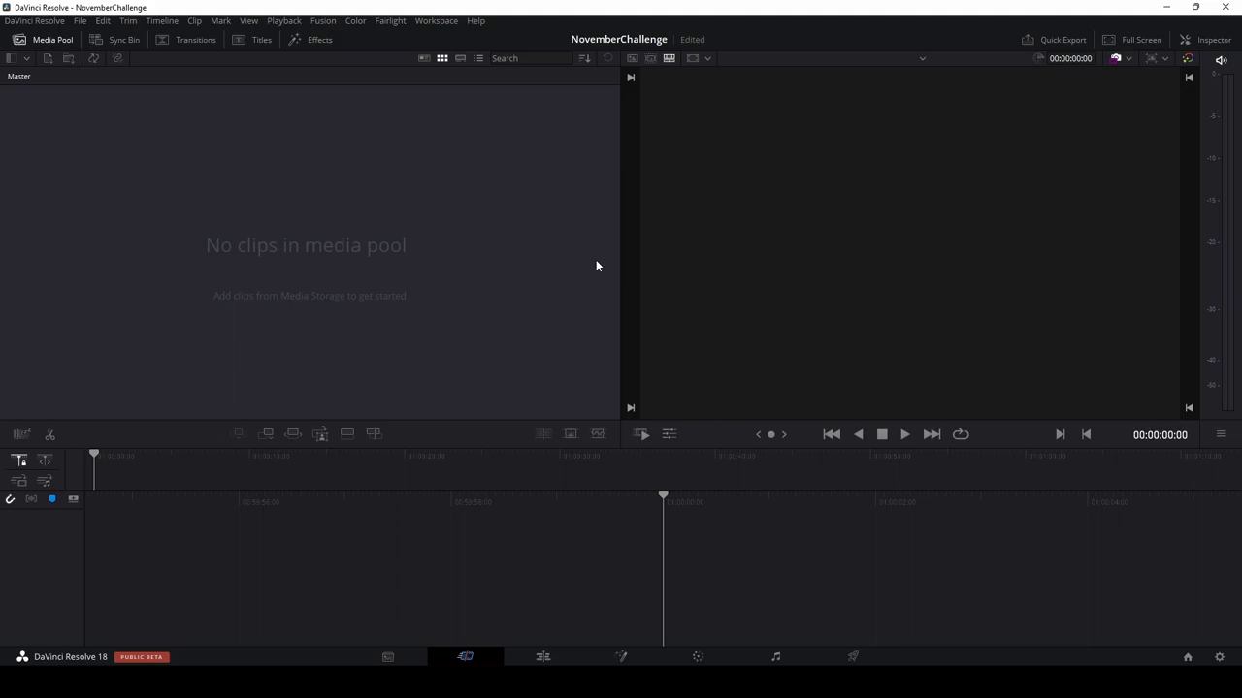
left_click(1220, 657)
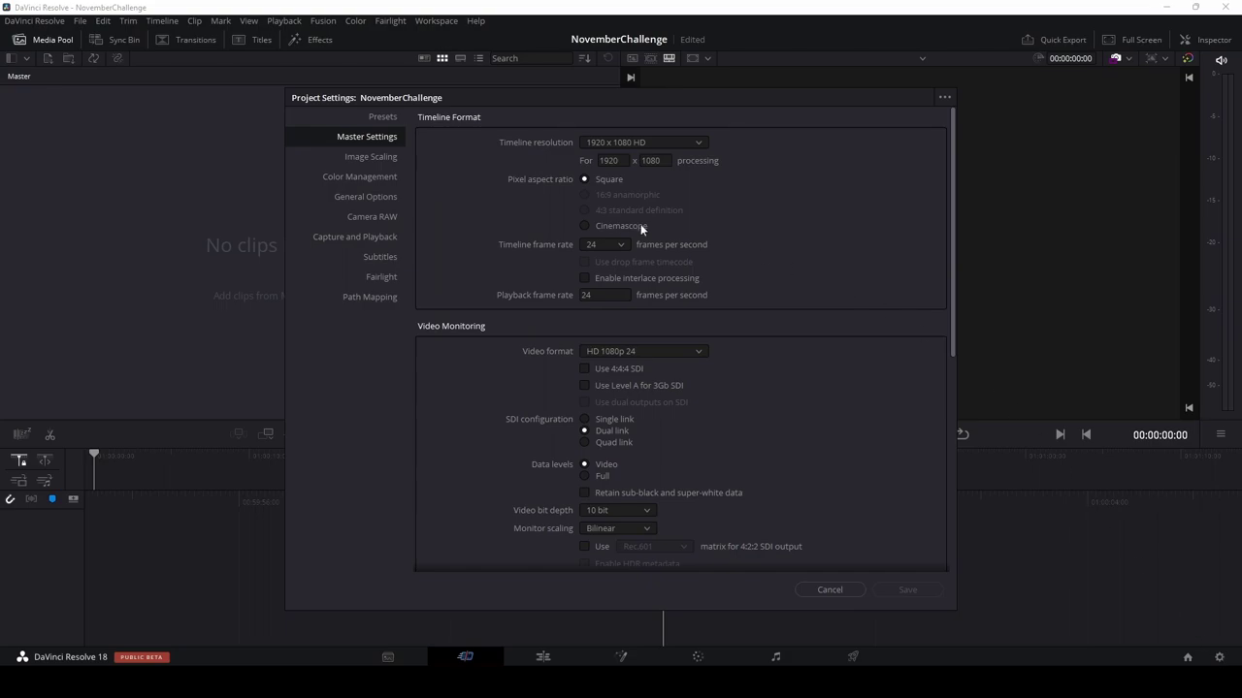
left_click(618, 245)
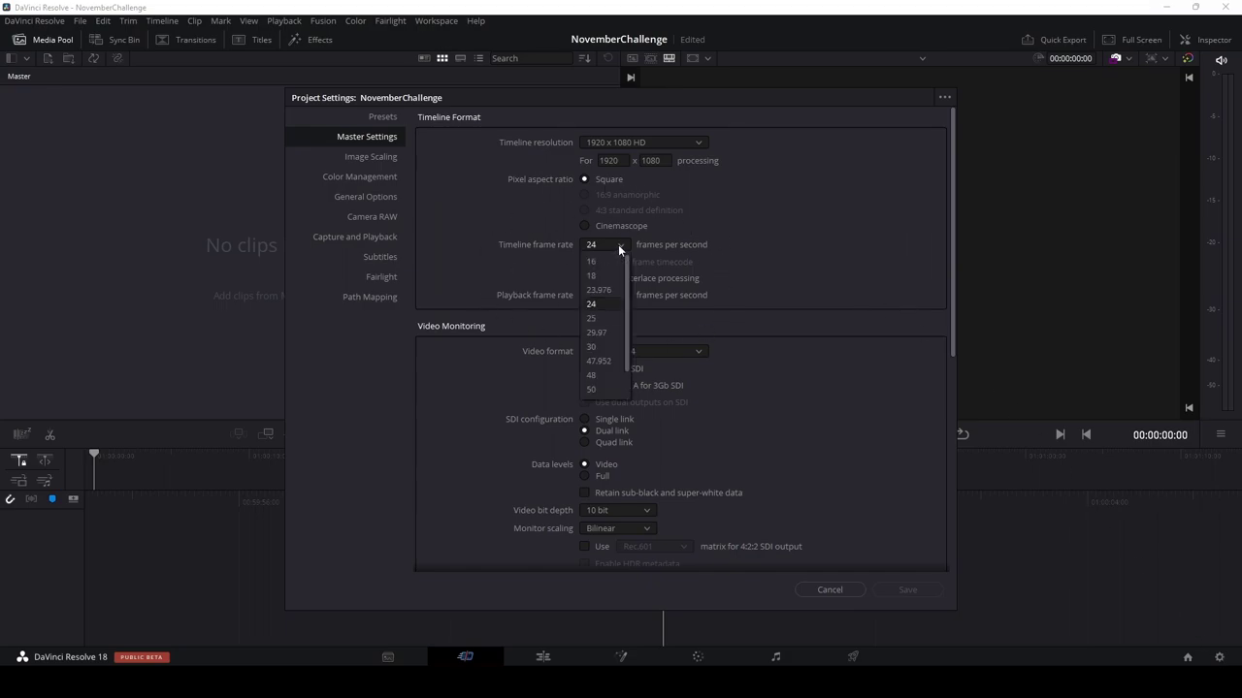
left_click(591, 347)
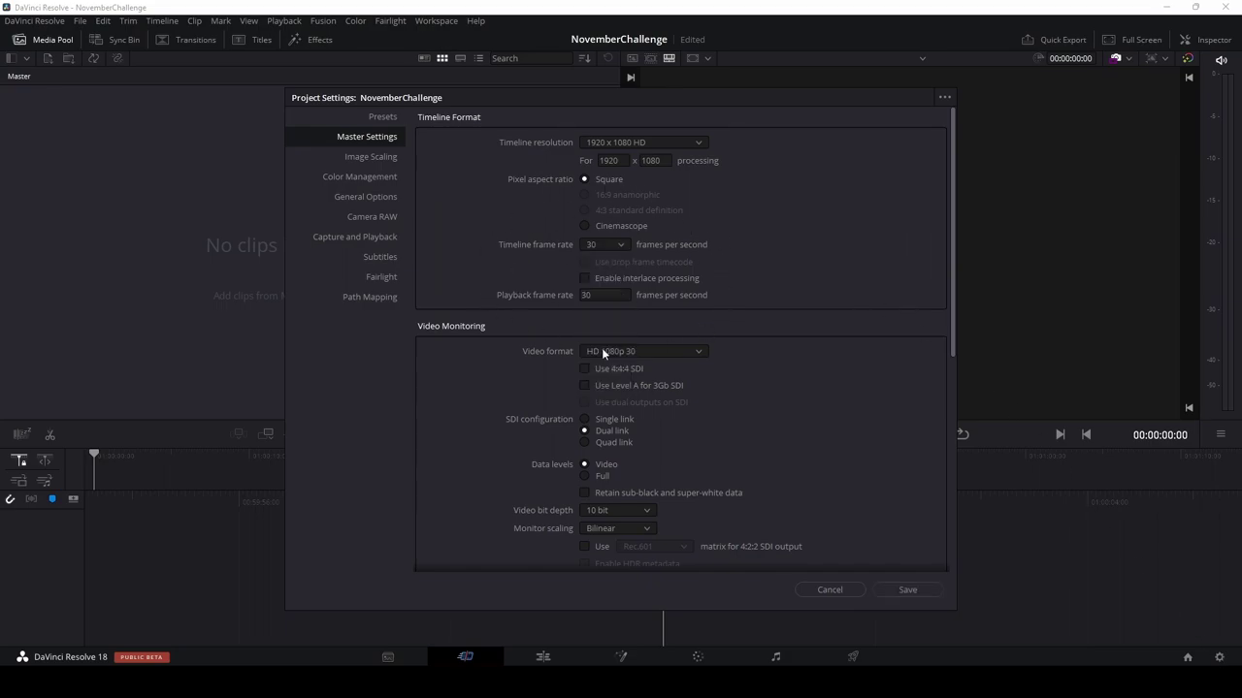
left_click(902, 590)
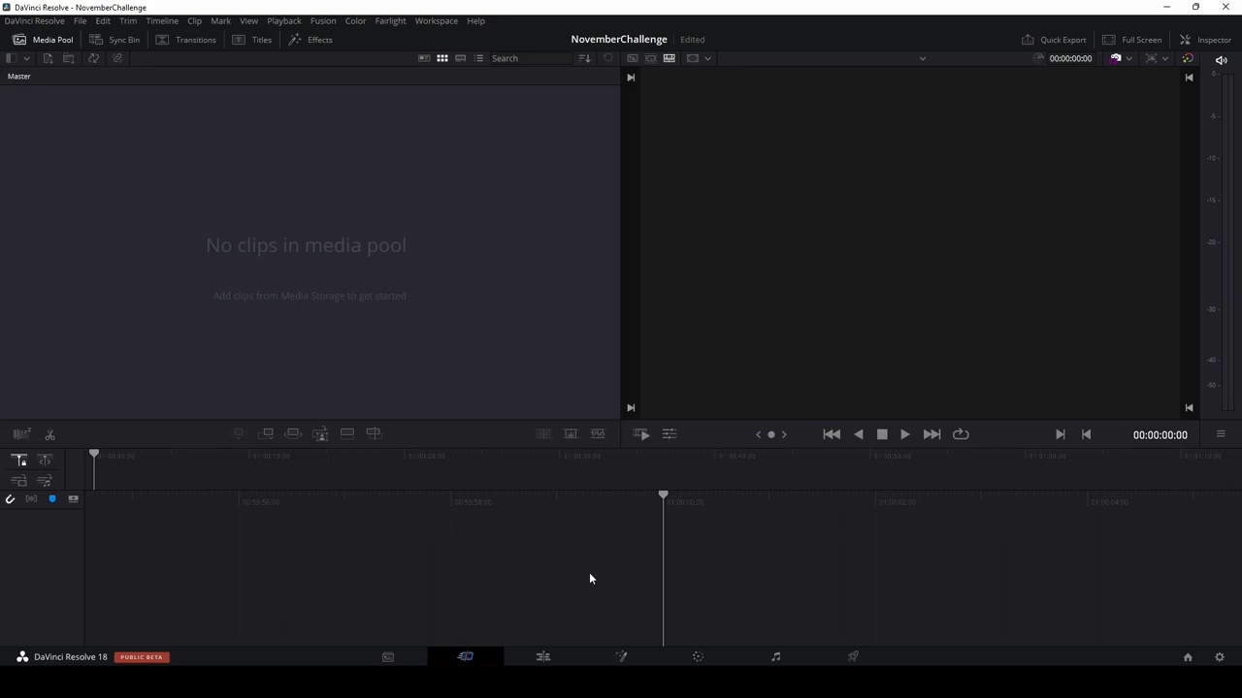
On the Edit page, place the Desktop Render folder's image sequence on a new timeline and play it back
left_click(541, 657)
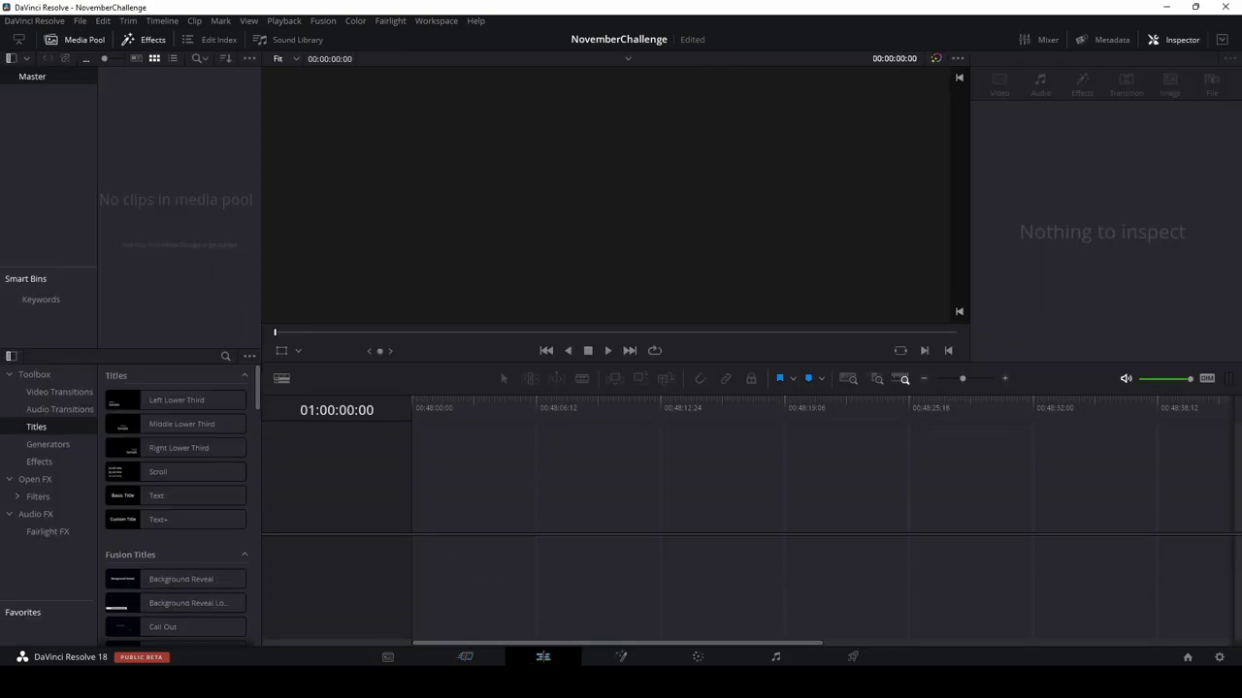
mouse_move(136, 660)
left_click(135, 625)
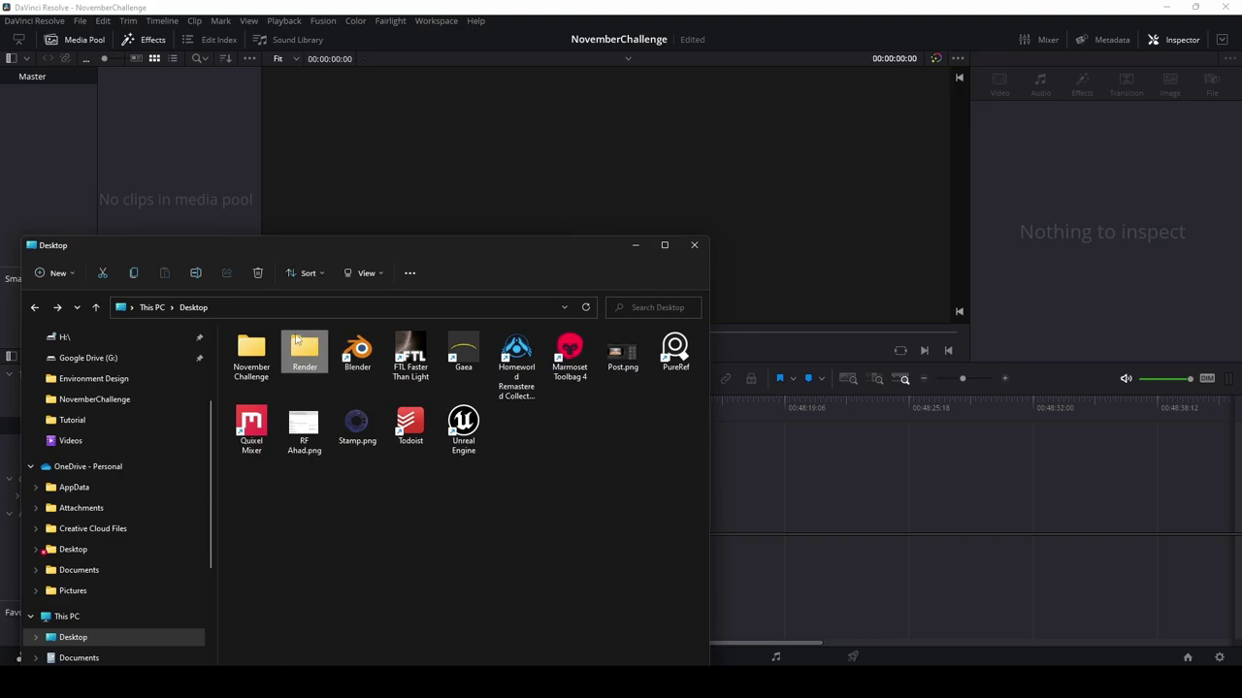
left_click_drag(303, 351, 427, 490)
left_click(792, 500)
left_click_drag(467, 415, 379, 410)
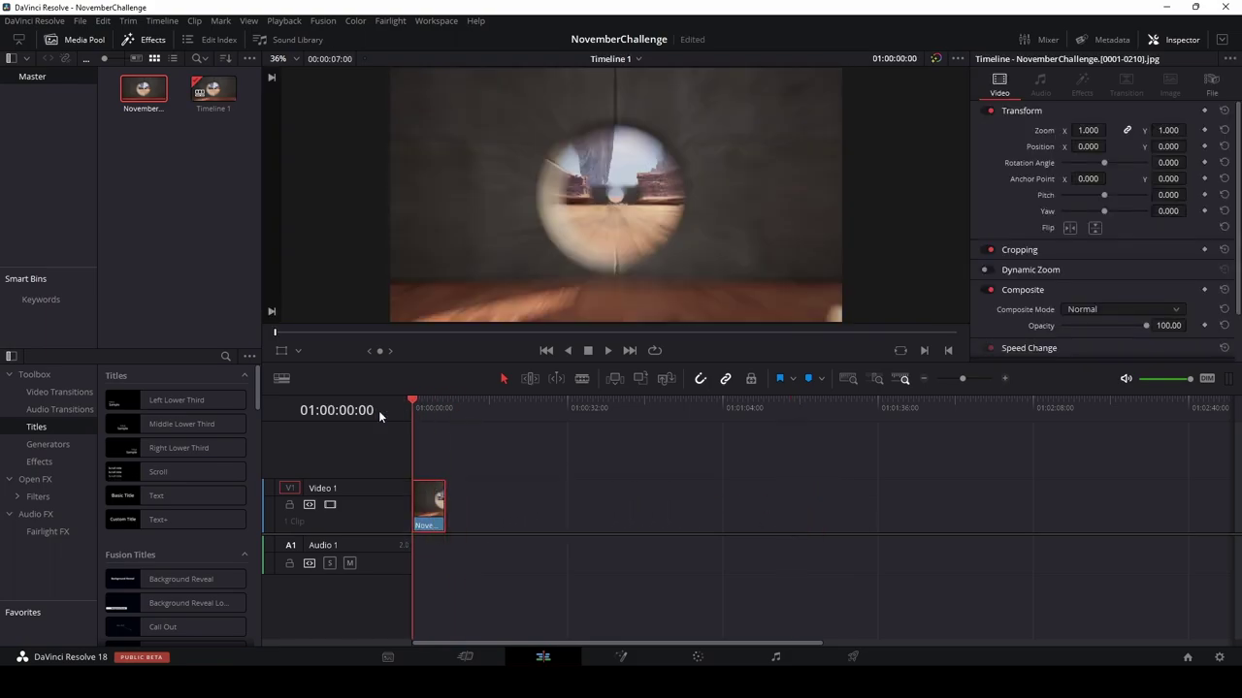
left_click(609, 351)
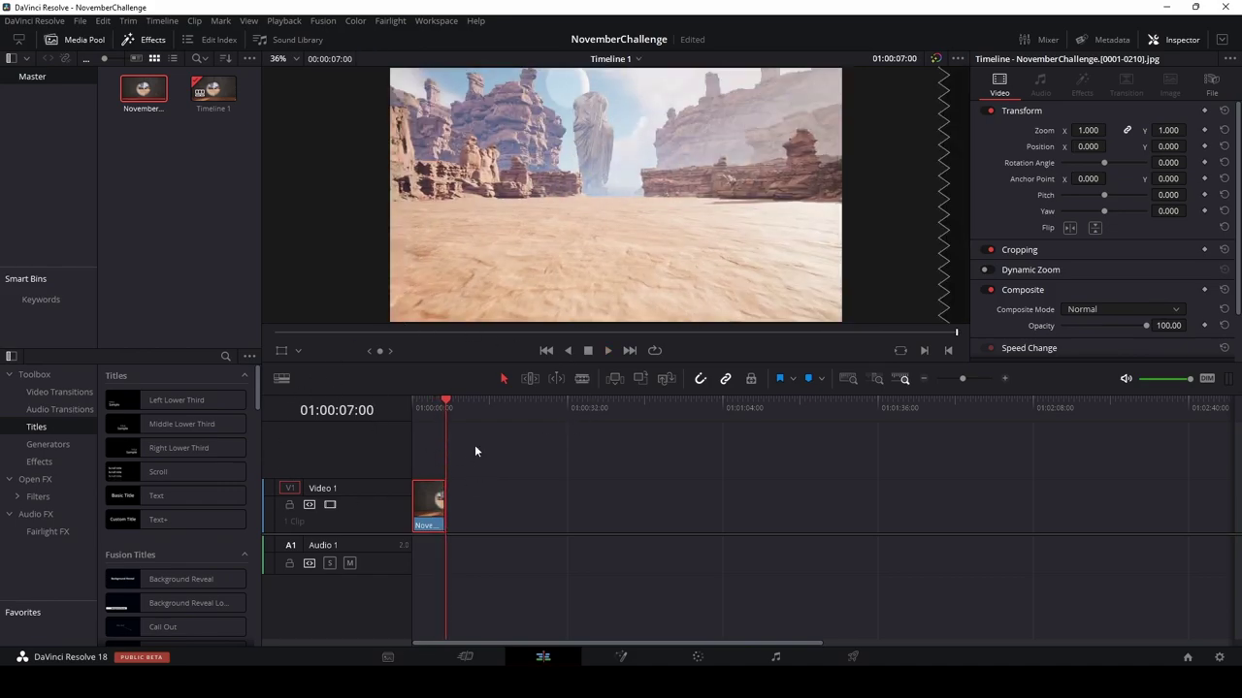
On the Color page, try shifting the clip's Gain, Gamma and Lift color wheels, undoing each change
left_click(700, 658)
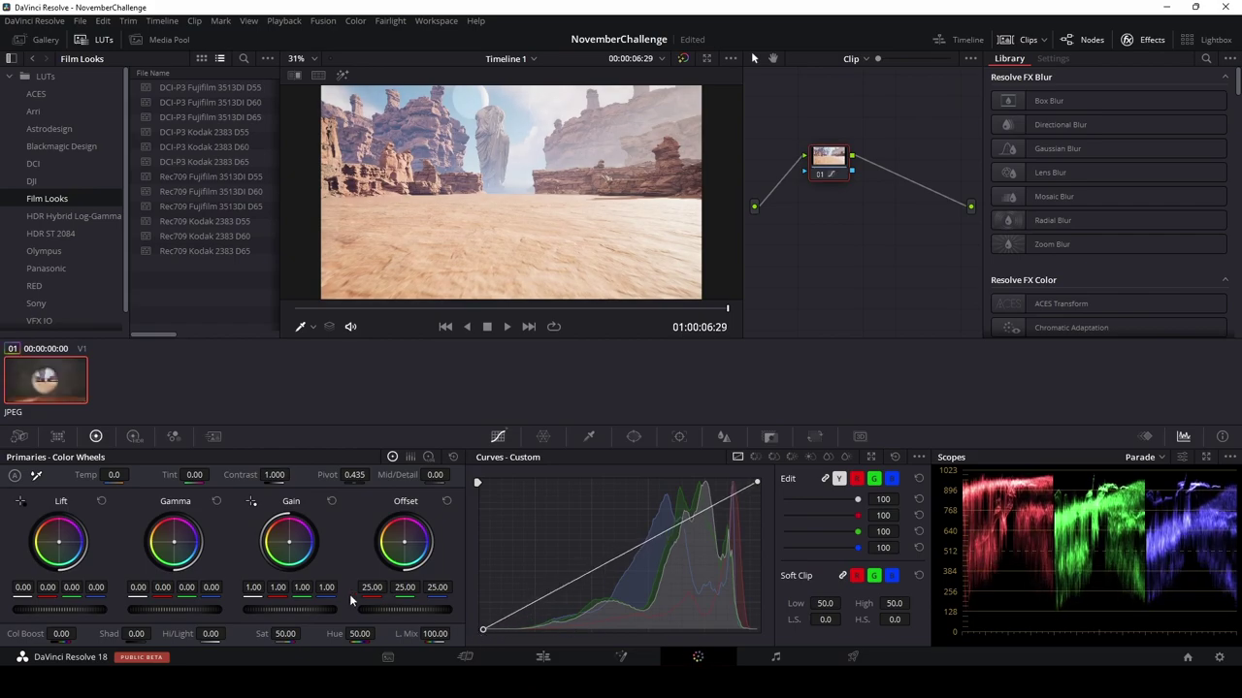
left_click_drag(289, 543, 285, 525)
key("ctrl+z")
left_click_drag(174, 542, 174, 541)
key("ctrl+z")
left_click_drag(60, 543, 60, 538)
key("ctrl+z")
On the Deliver page, choose the H.264 Master preset and name the output file Submission
left_click(853, 658)
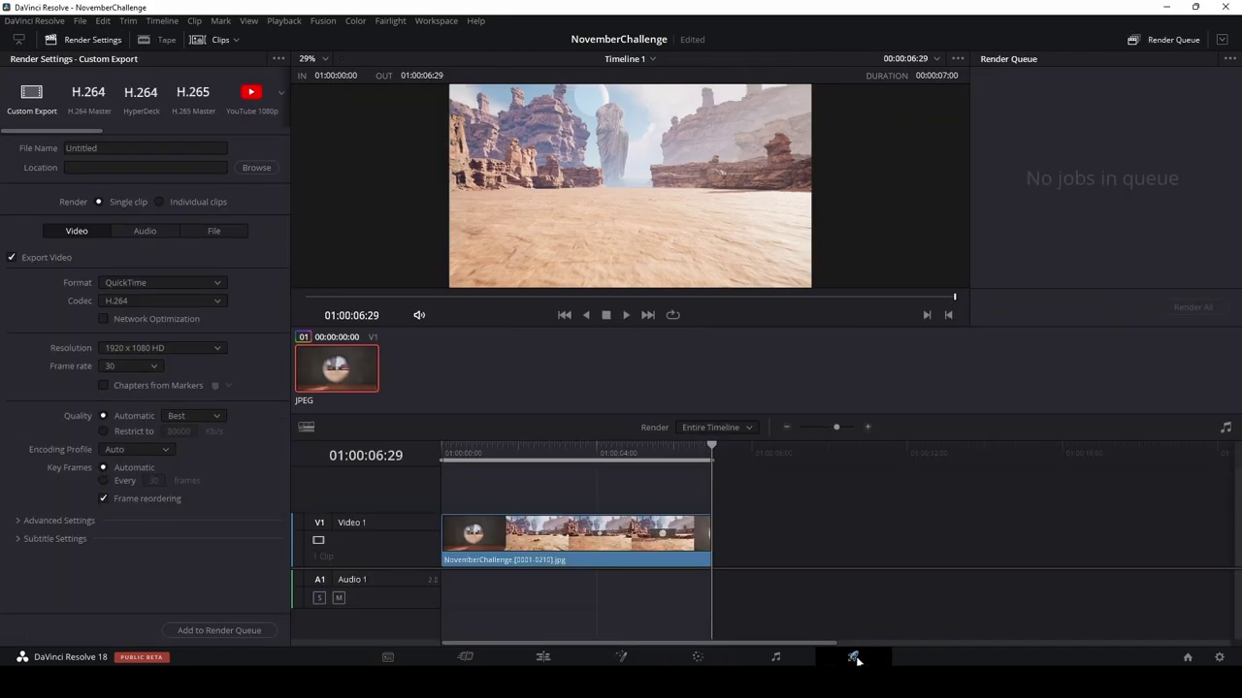
left_click(94, 96)
left_click(78, 148)
type("S")
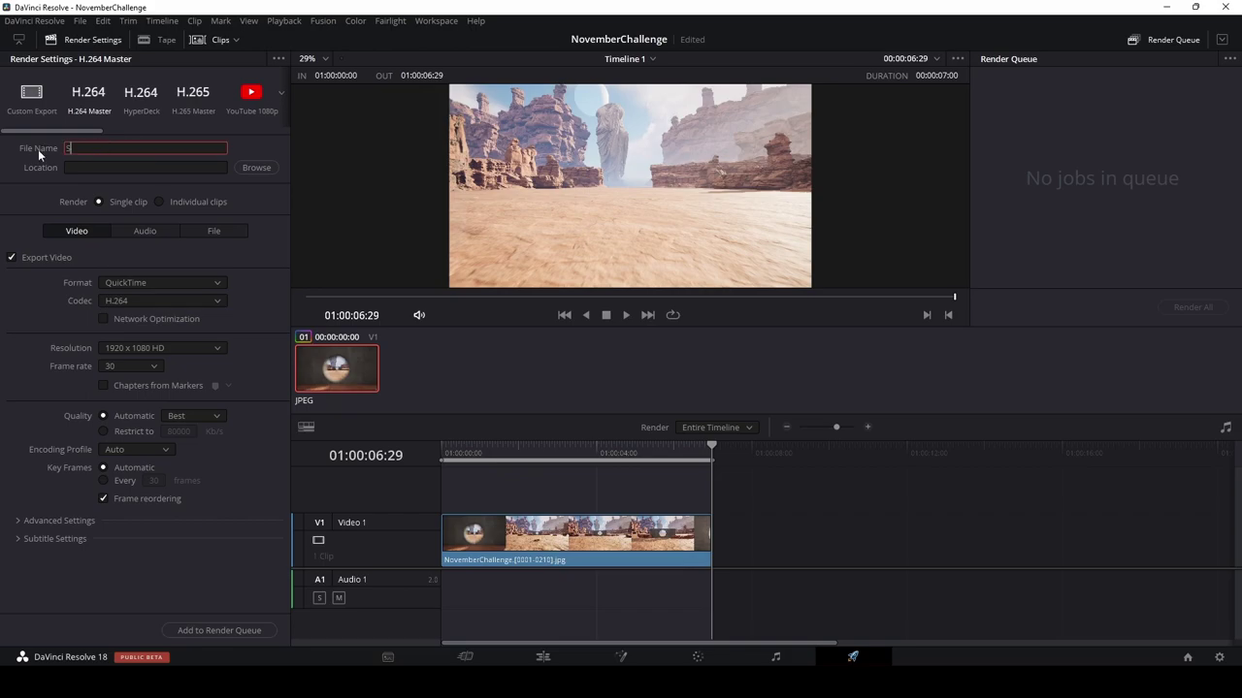
type("ubmission")
Add the export to the render queue with the Desktop as its destination and render all jobs
left_click(236, 632)
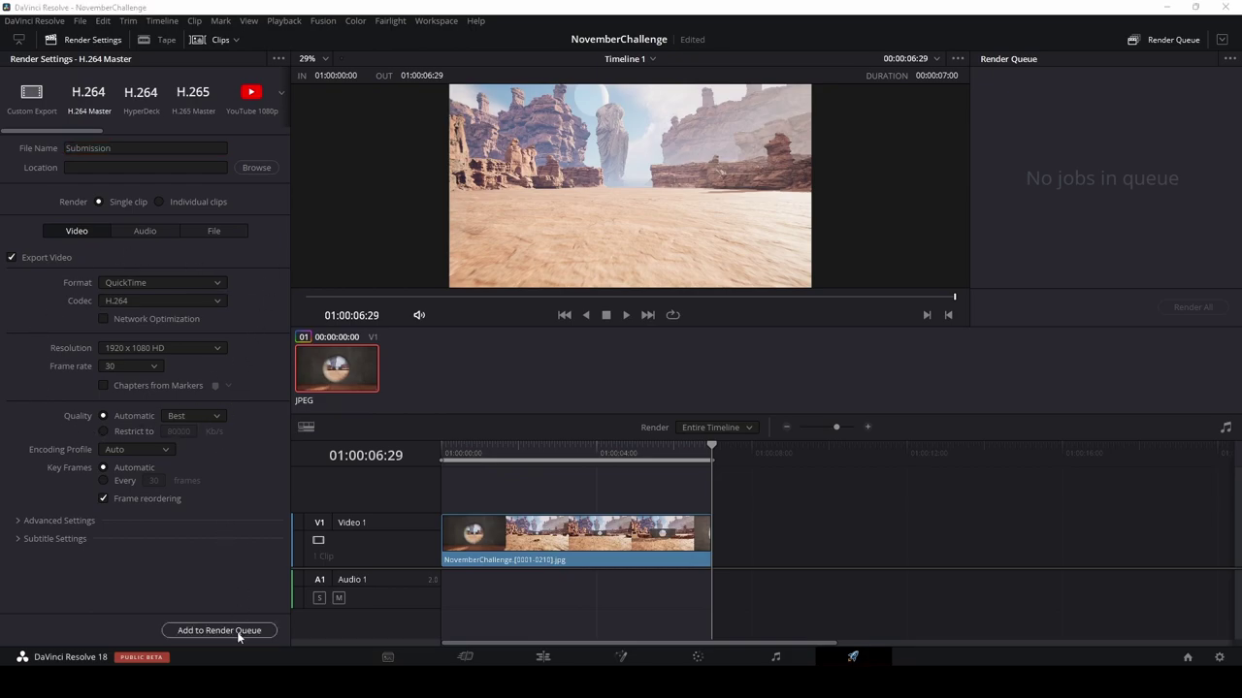
left_click(314, 358)
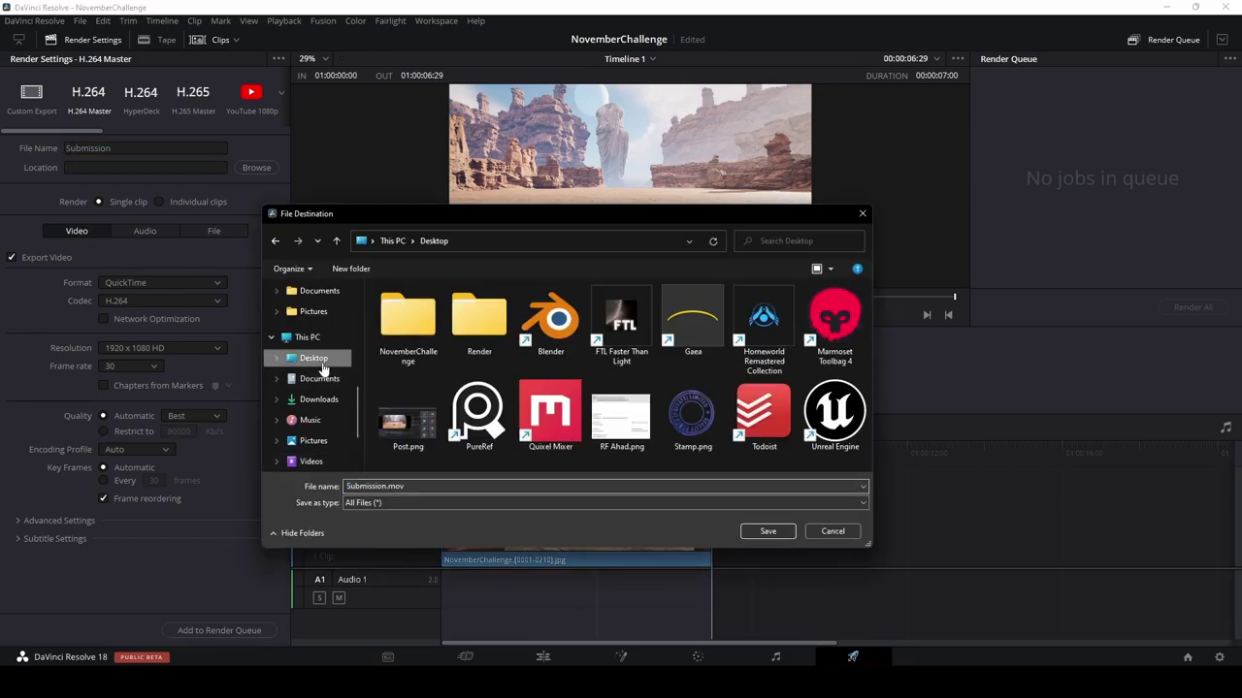
left_click(766, 533)
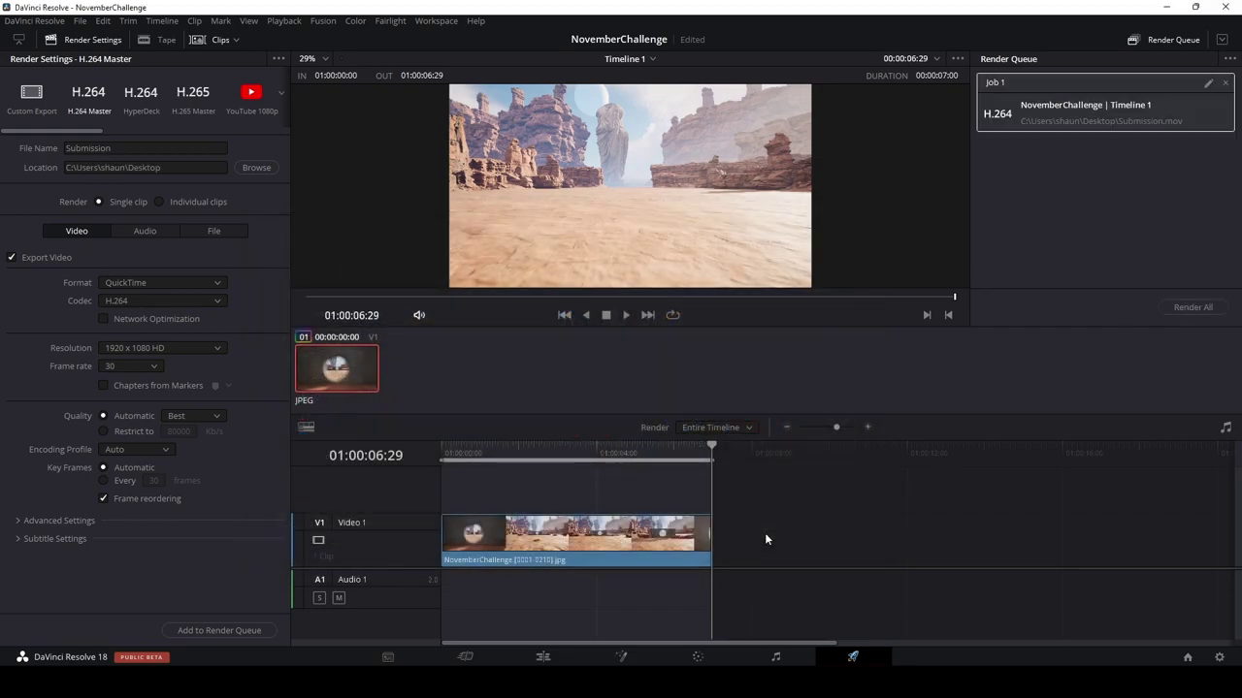
left_click(1171, 306)
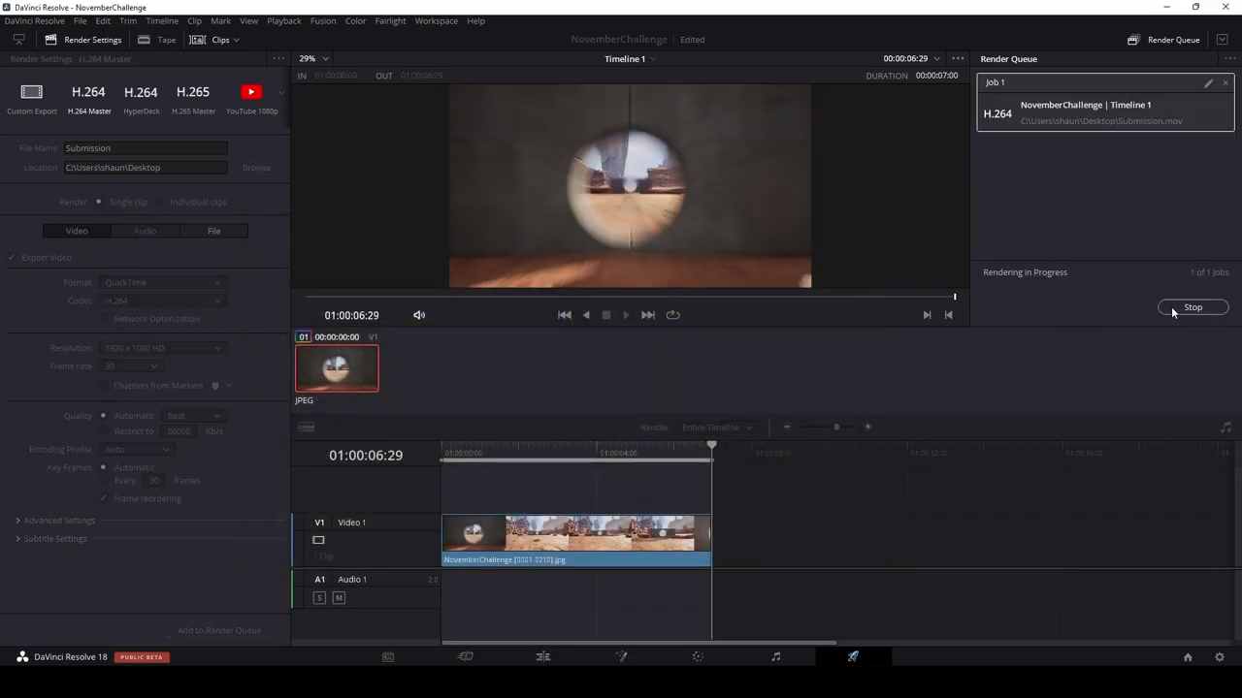